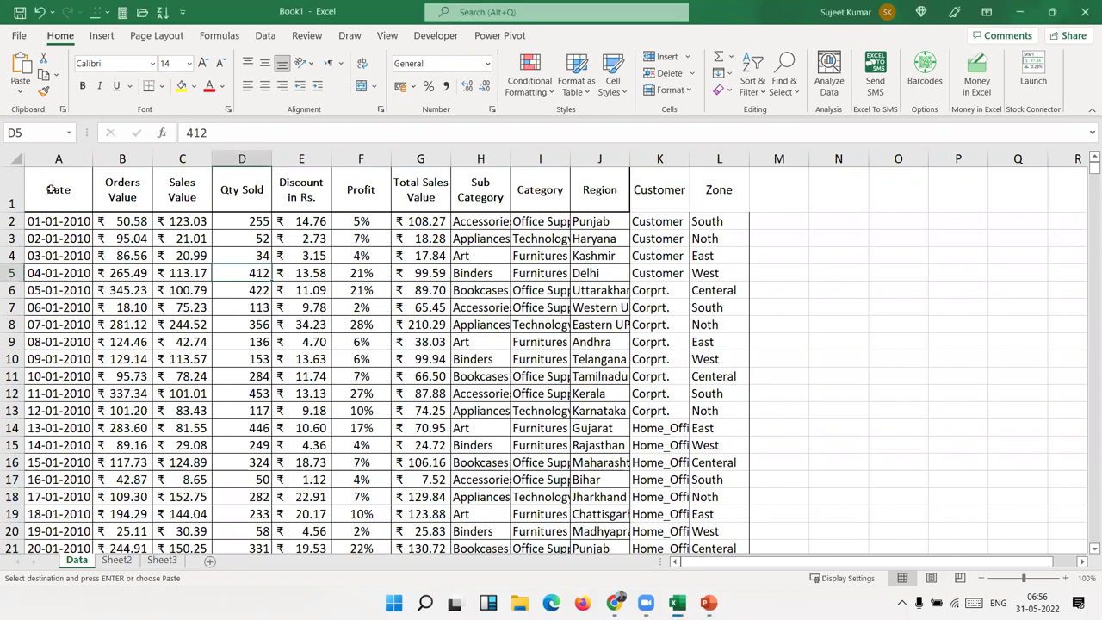
AutoFit columns A through L of the sales table to their contents
click(49, 185)
drag(58, 160, 745, 161)
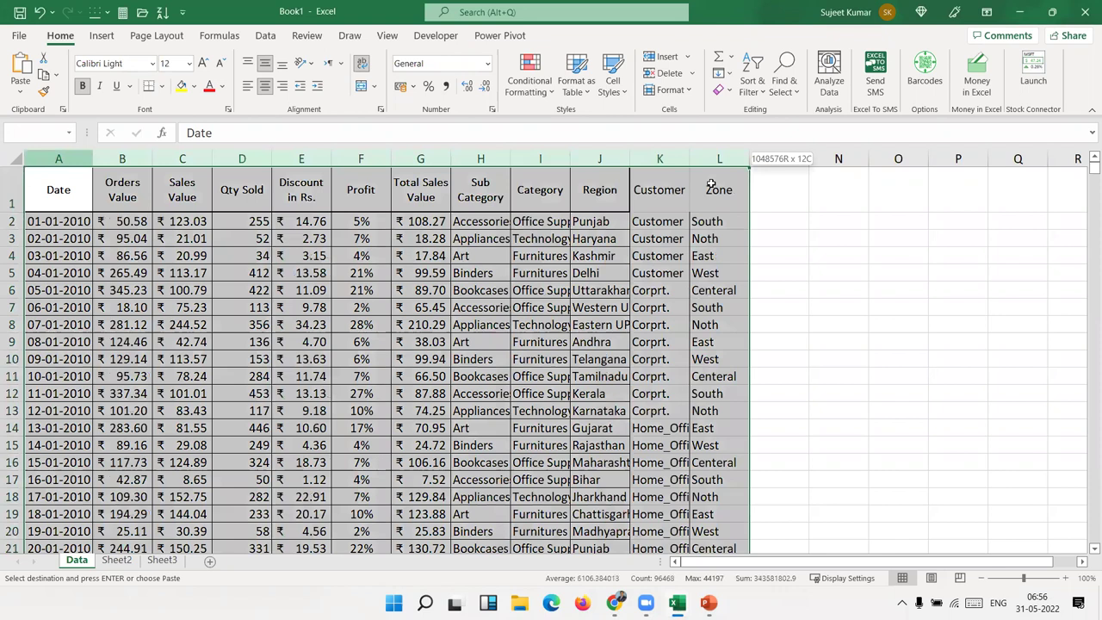
double_click(745, 161)
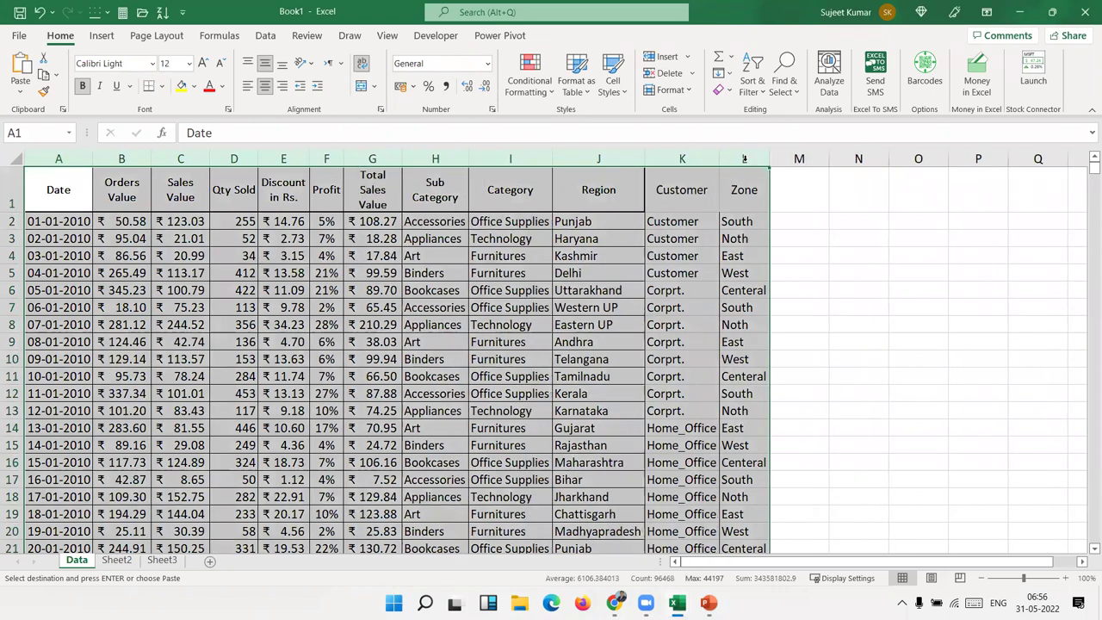
click(74, 190)
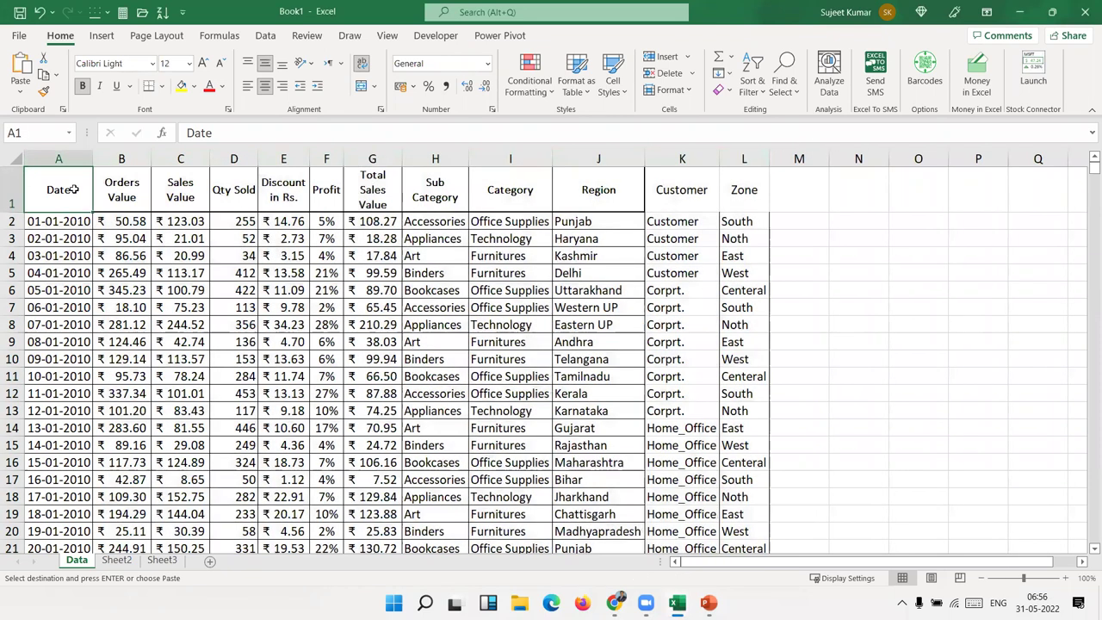
Step through the data values from Orders Value across to Customer and Zone
key(Down)
key(Up)
key(Right)
key(Down)
key(Up)
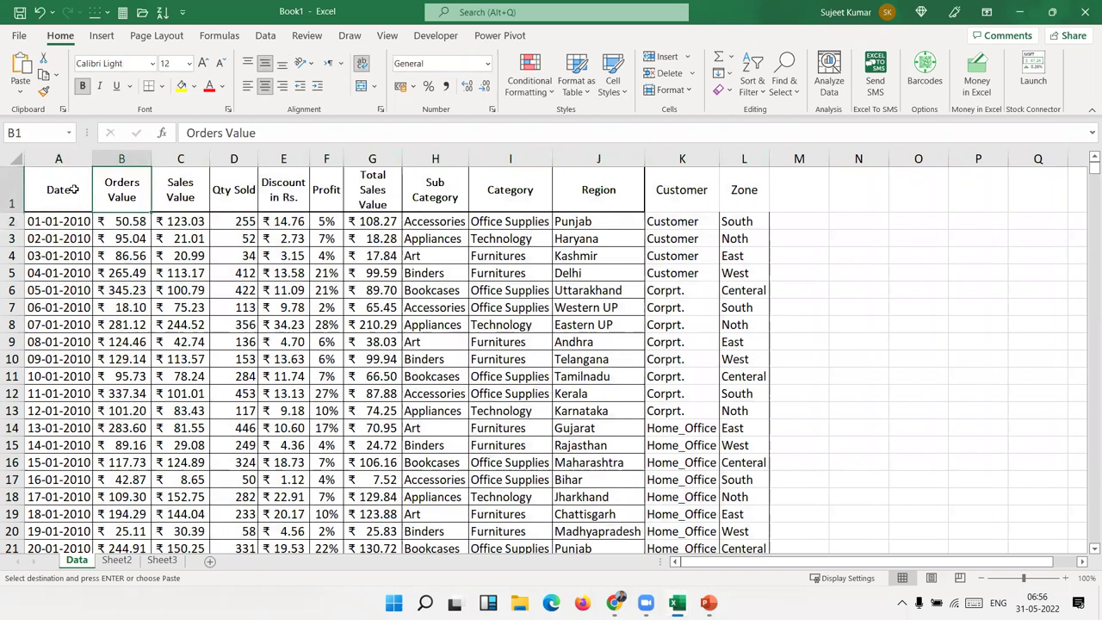
key(Down)
key(Down)
key(Right)
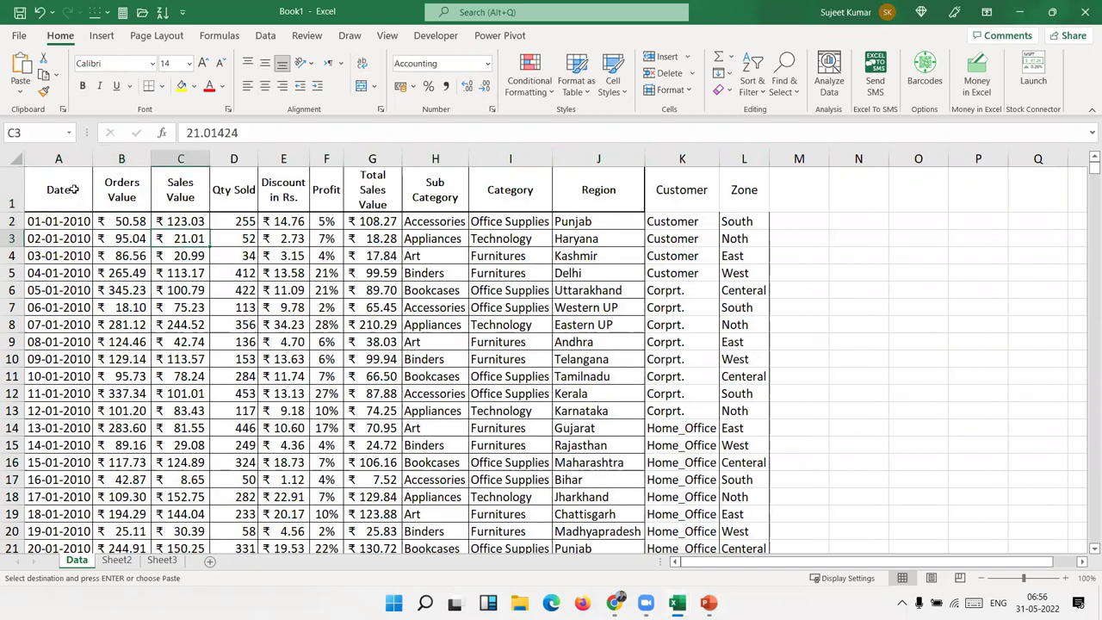
key(Right)
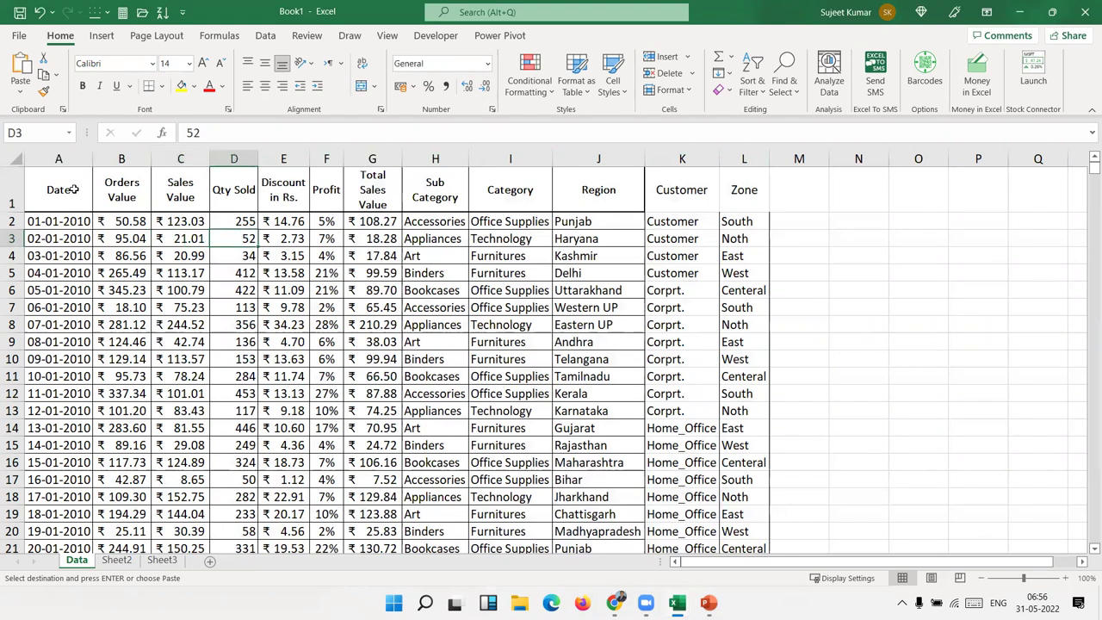
key(Right)
key(Up)
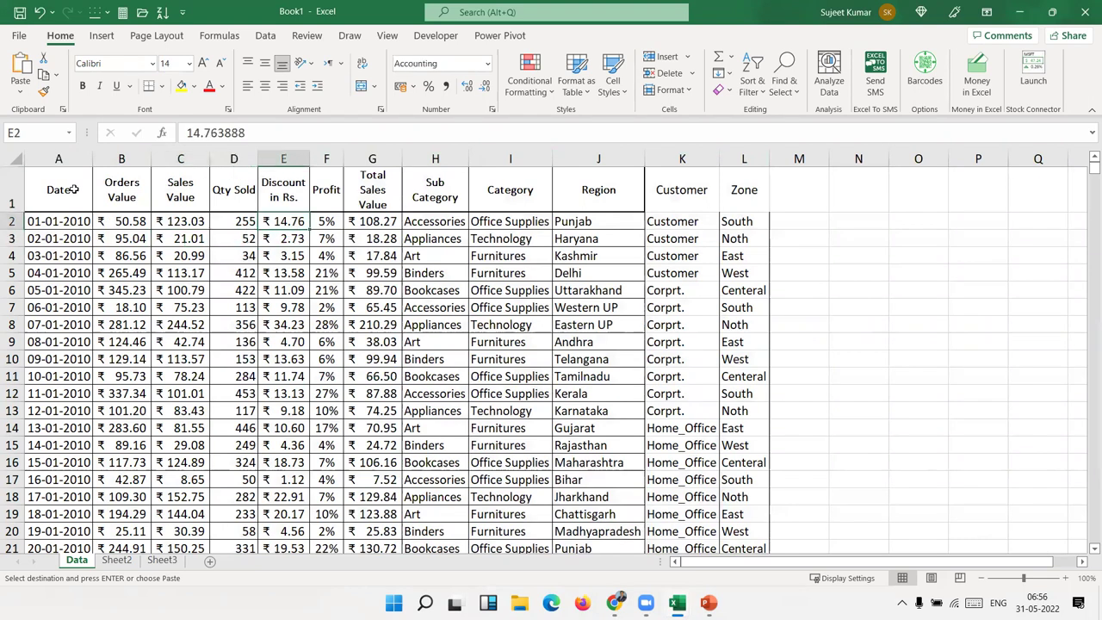
key(Right)
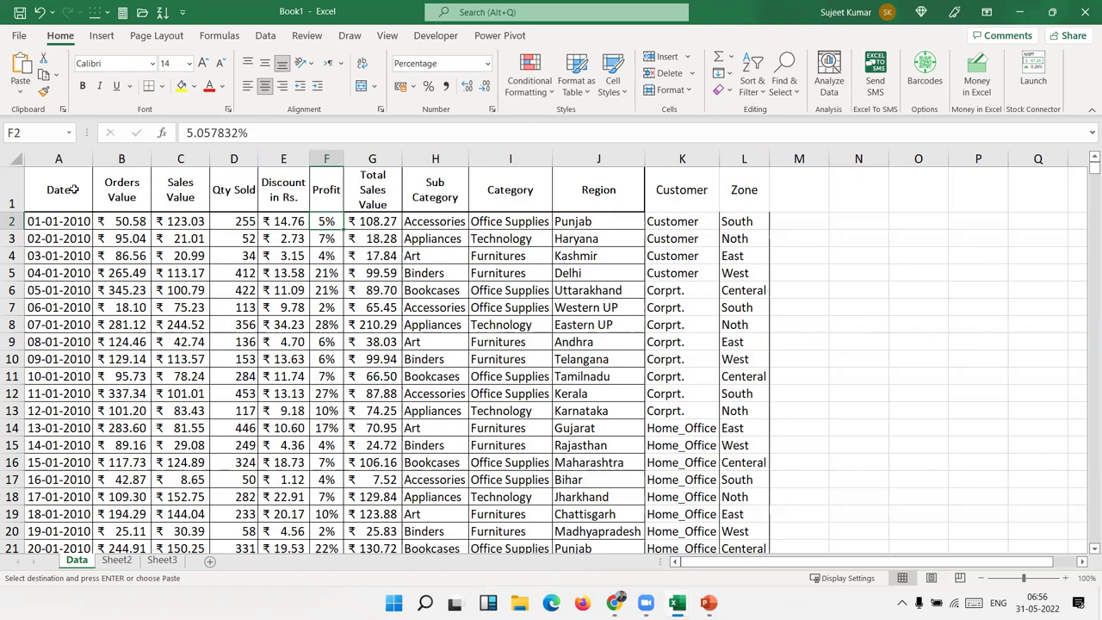
key(Right)
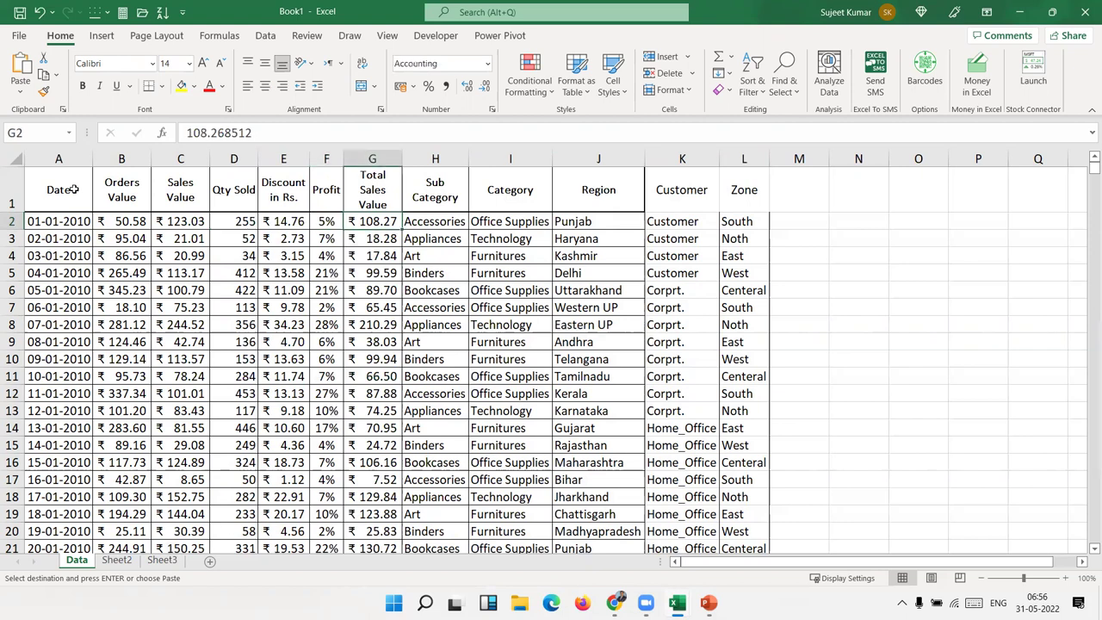
key(Right)
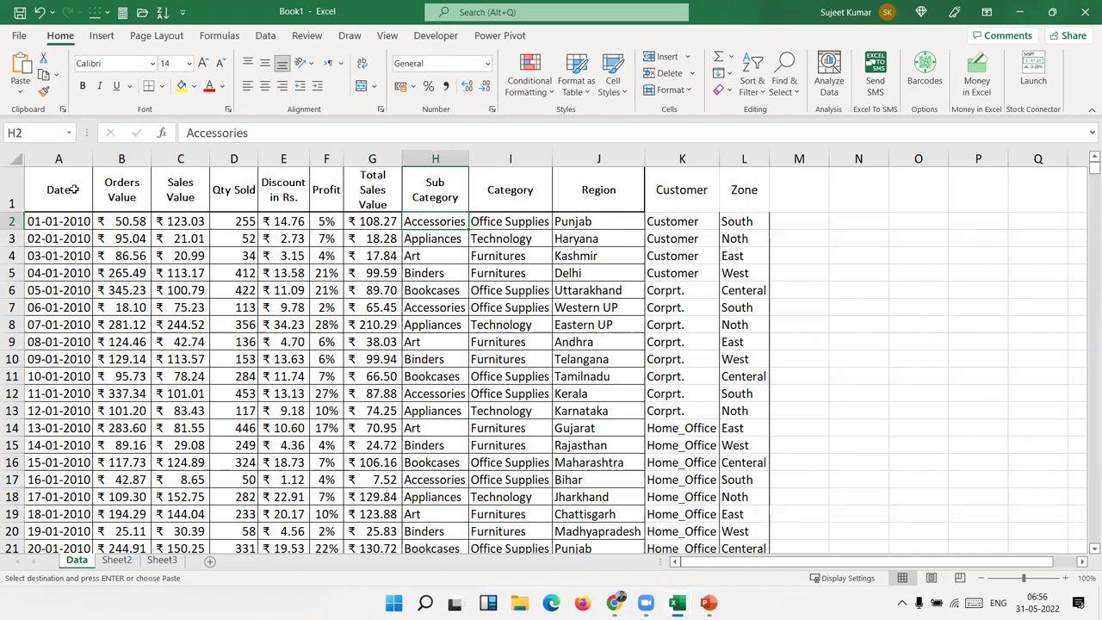
key(Right)
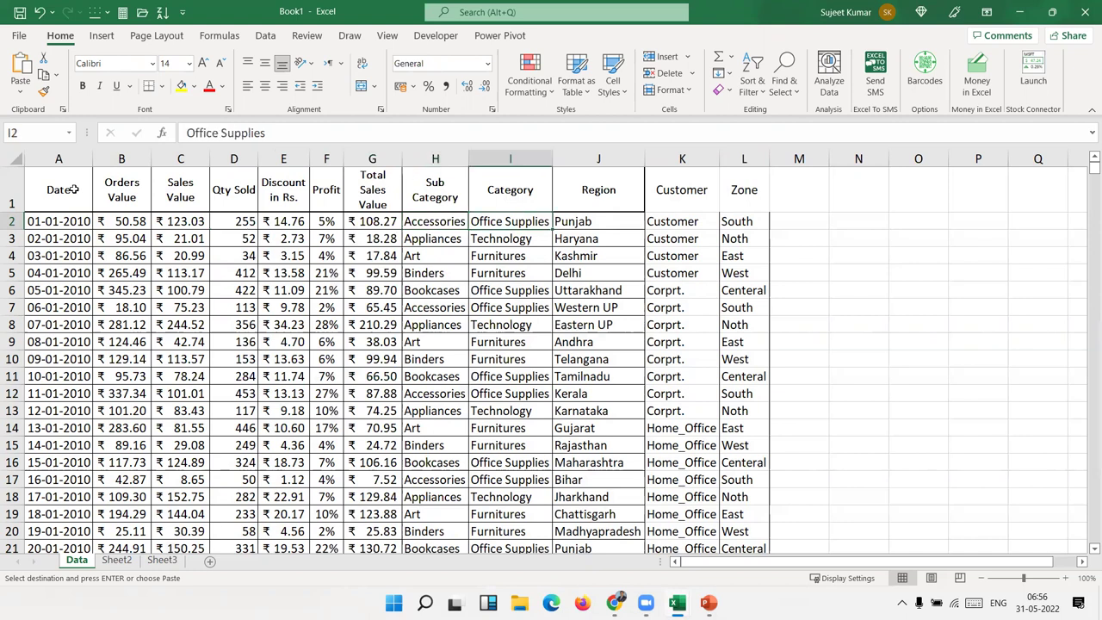
key(Right)
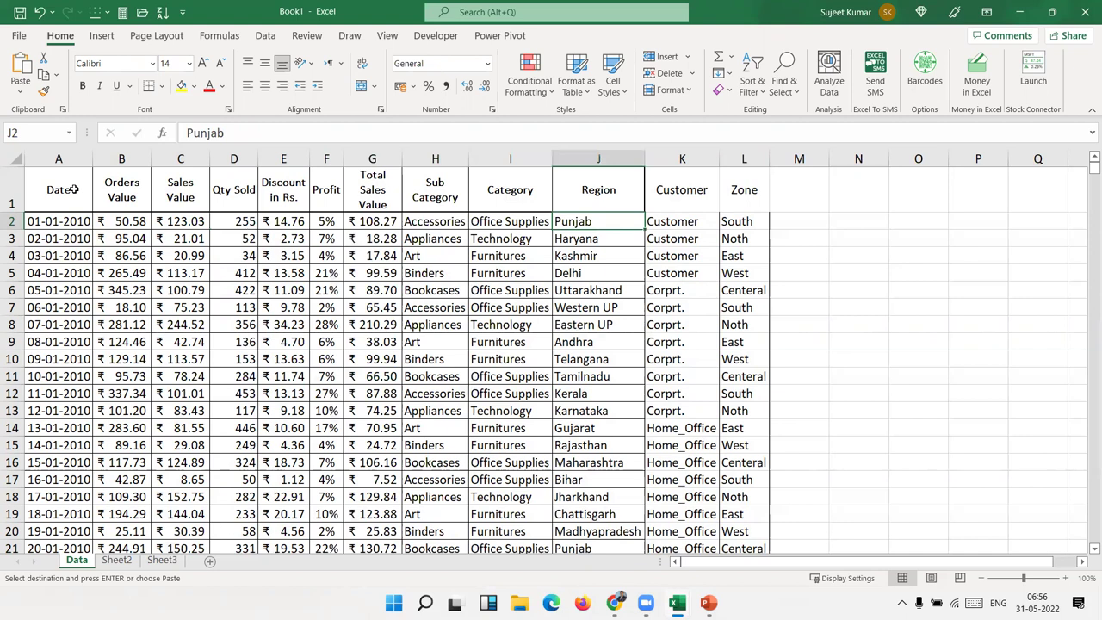
key(Right)
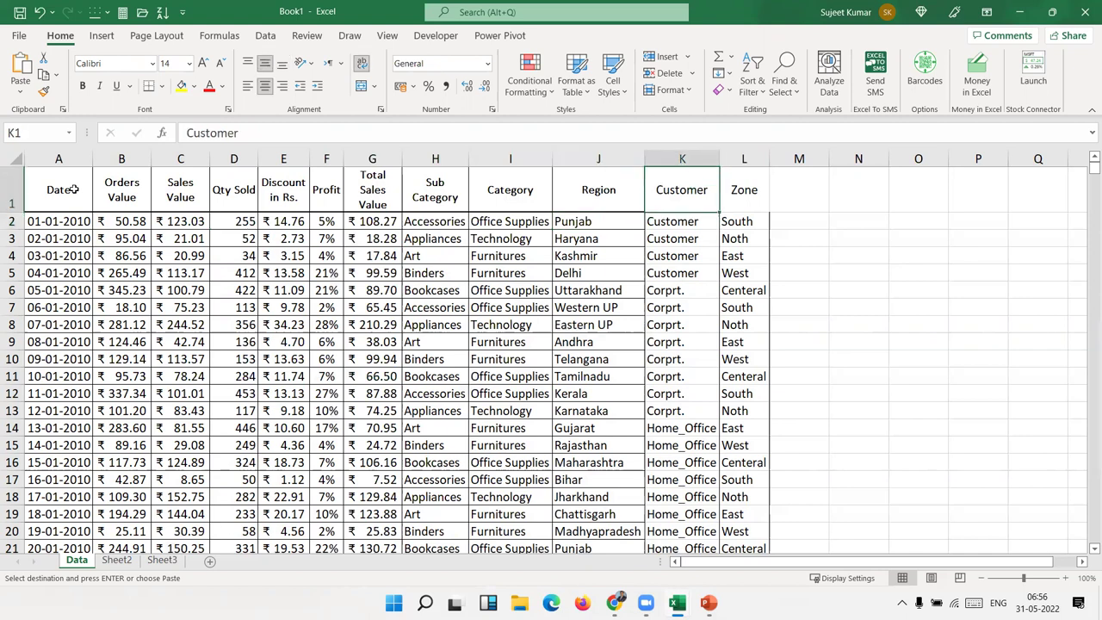
key(Down)
key(Down)
key(Down)
key(Down)
key(Down)
key(Down)
key(Down)
key(Down)
key(Down)
key(Down)
key(Down)
key(Down)
key(Up)
key(Up)
key(Up)
key(Up)
key(Up)
key(Right)
key(Down)
key(Up)
key(Up)
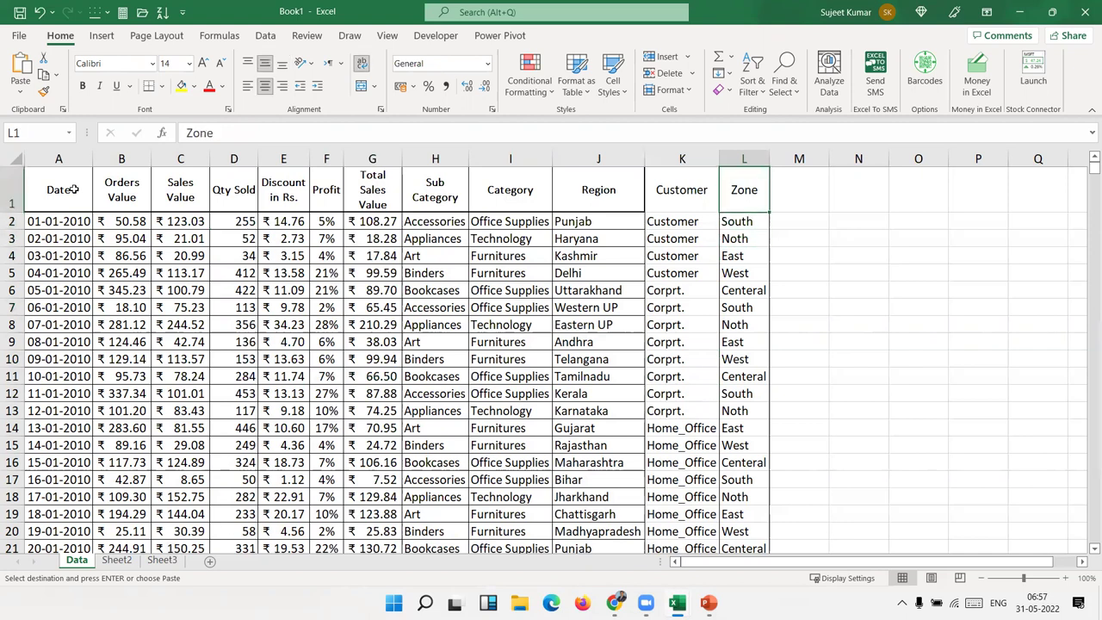
Apply All Borders to the whole Date-to-Zone table, then go to the empty Sheet2
key(ctrl+shift+Left)
key(ctrl+shift+Down)
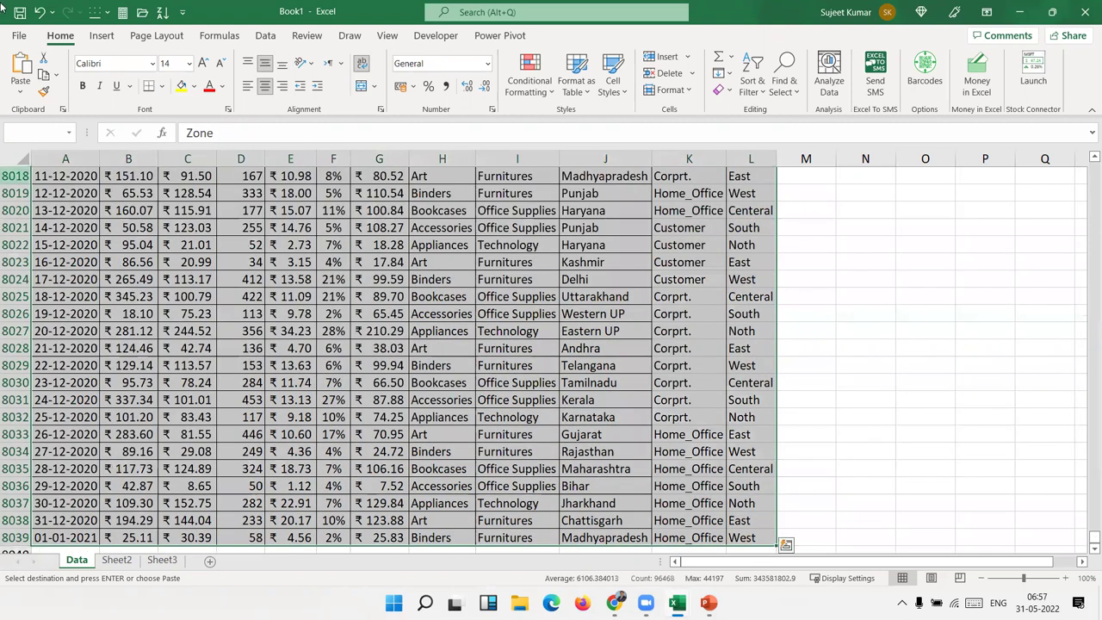
click(161, 86)
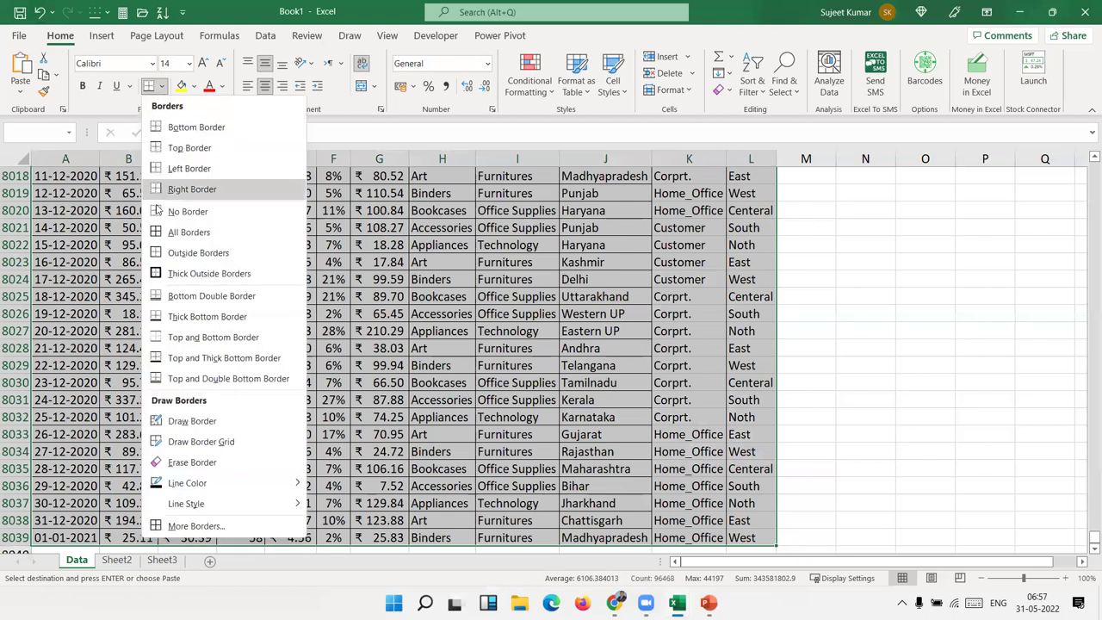
click(157, 231)
click(121, 306)
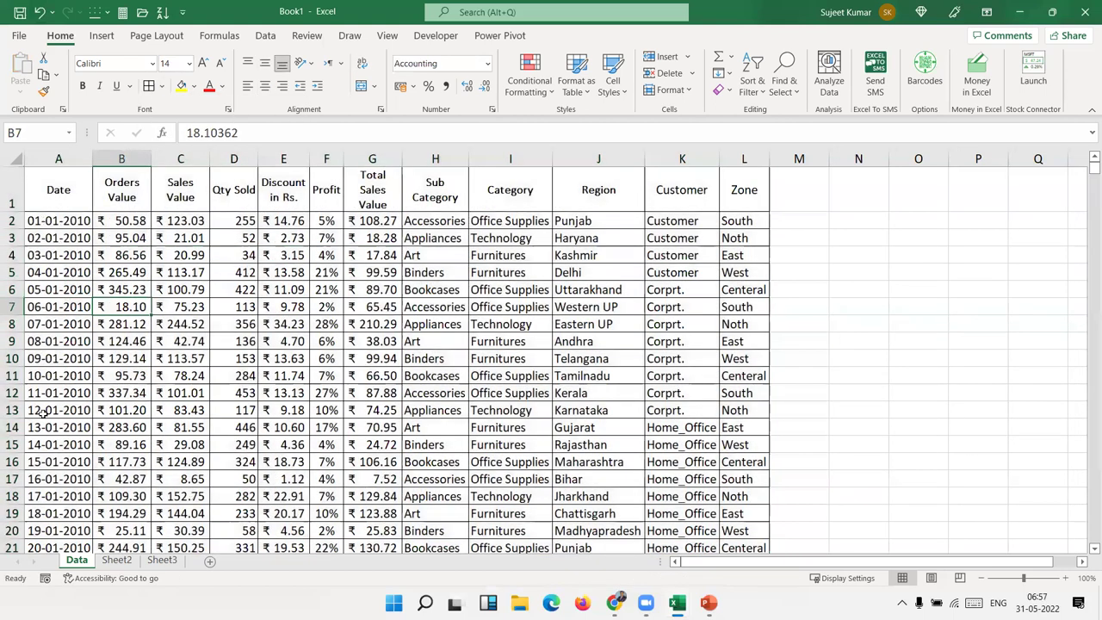
click(117, 560)
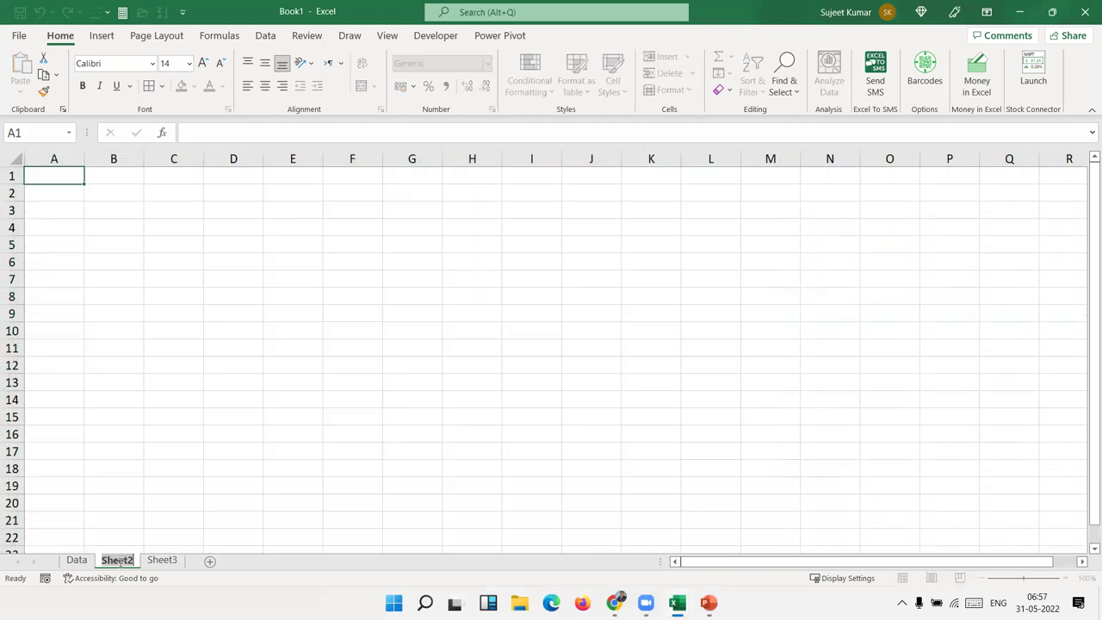
Rename Sheet2 to 'Dashboard' and Sheet3 to 'Support'
double_click(117, 561)
text(Dashboard)
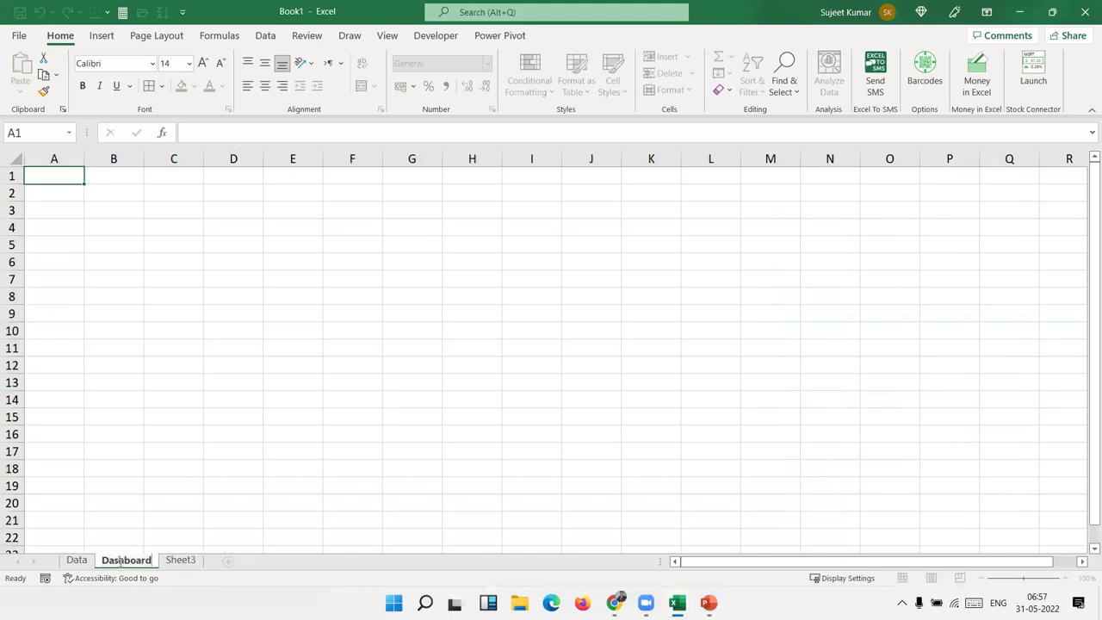
click(135, 521)
click(179, 561)
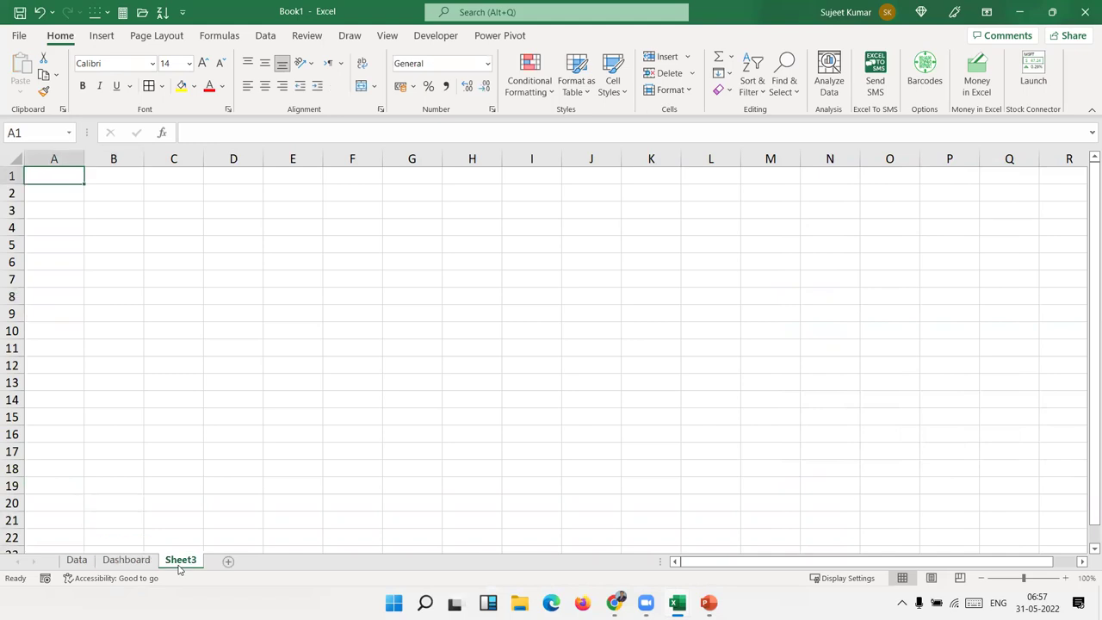
double_click(180, 560)
text(Support)
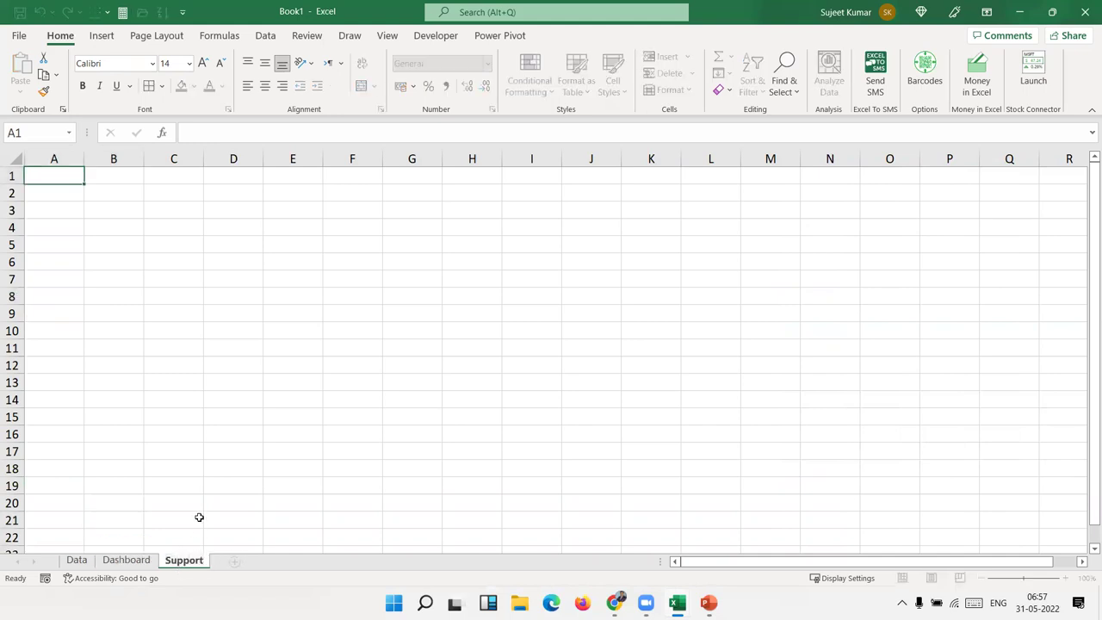
click(196, 517)
Check the Dashboard, Data and Support sheets, returning to Dashboard
click(103, 560)
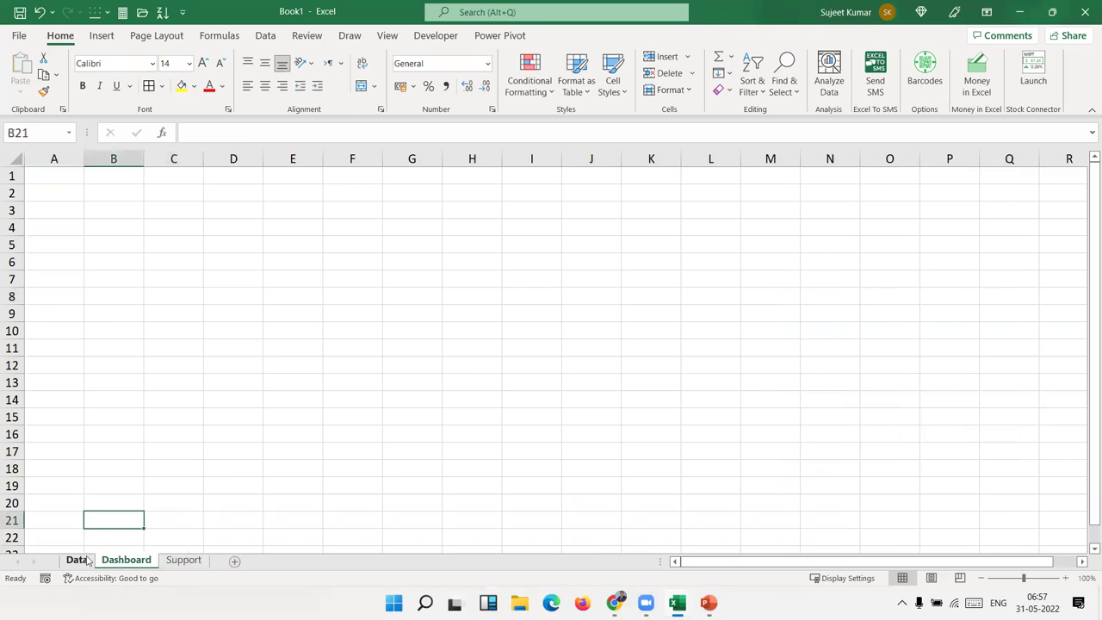
click(81, 560)
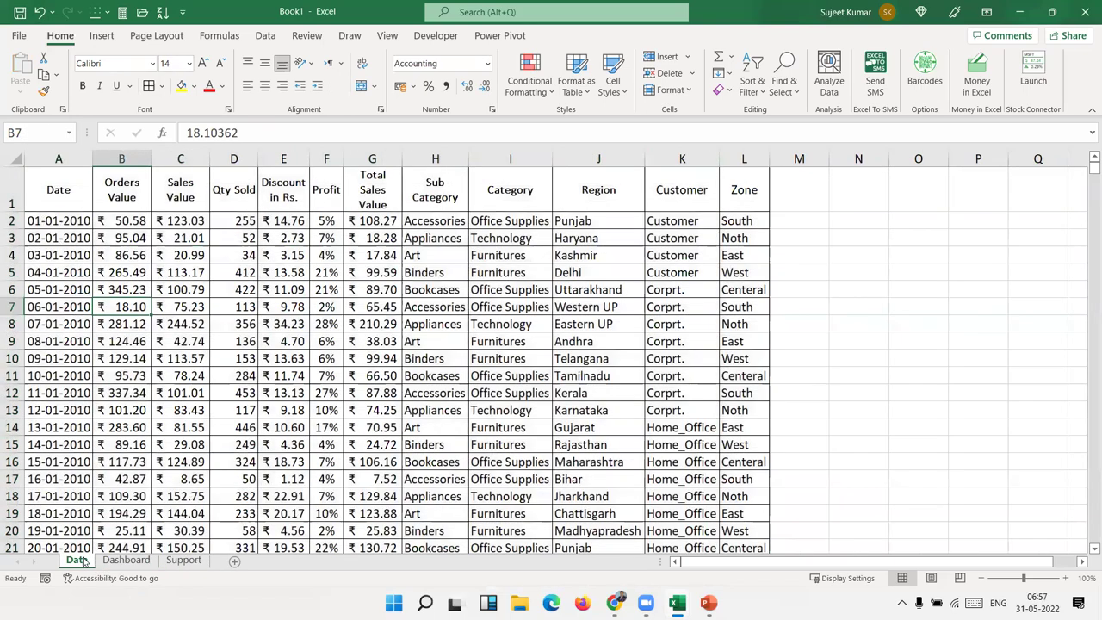
click(178, 564)
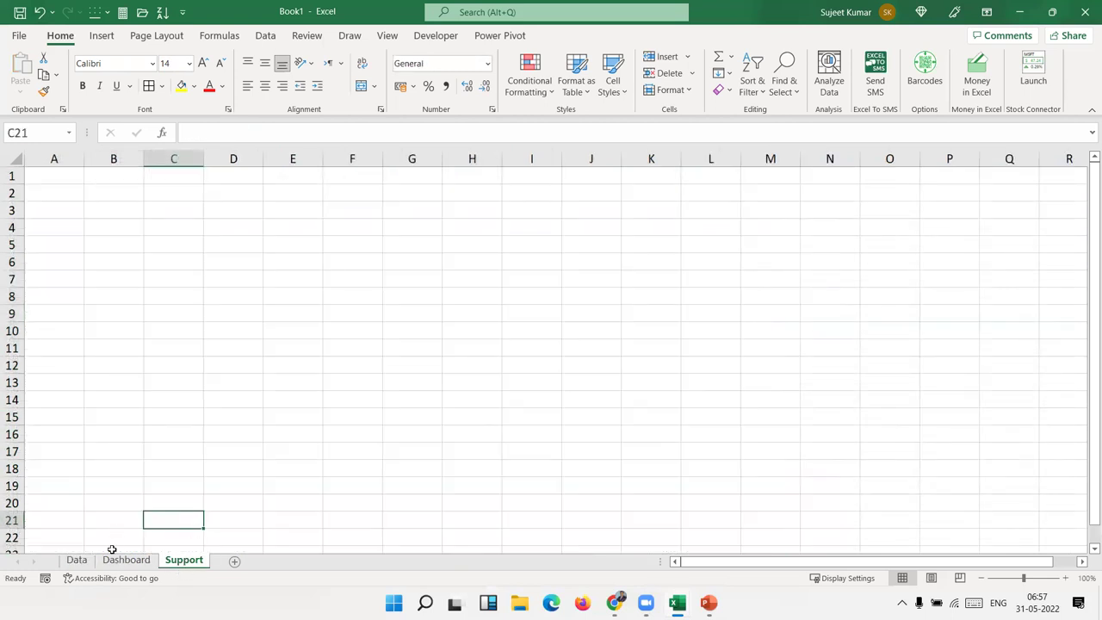
click(118, 560)
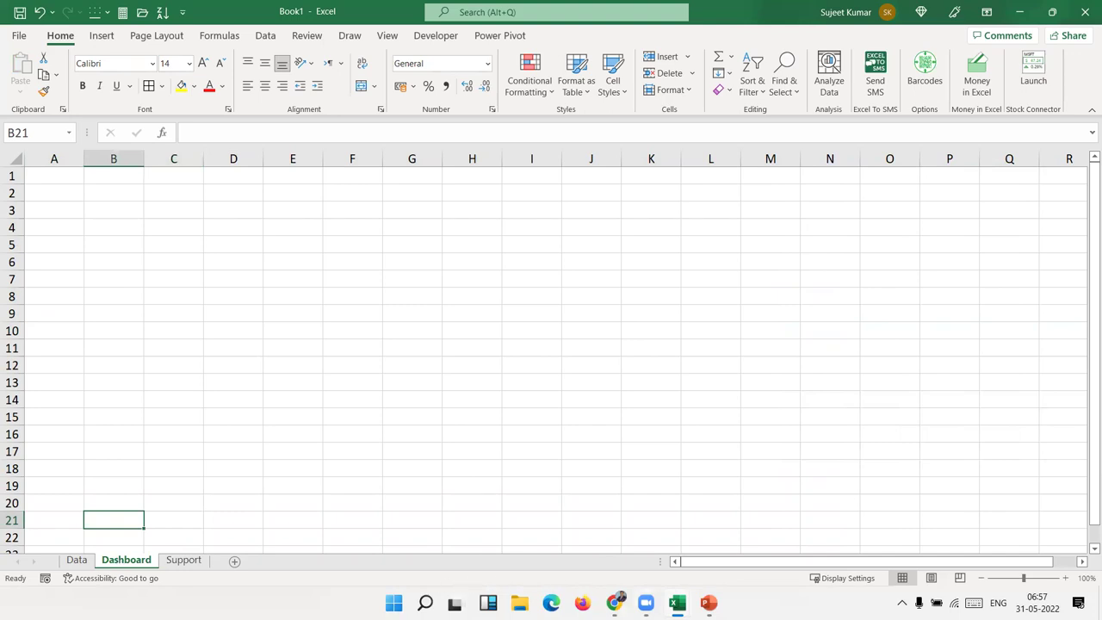
mouse_move(676, 603)
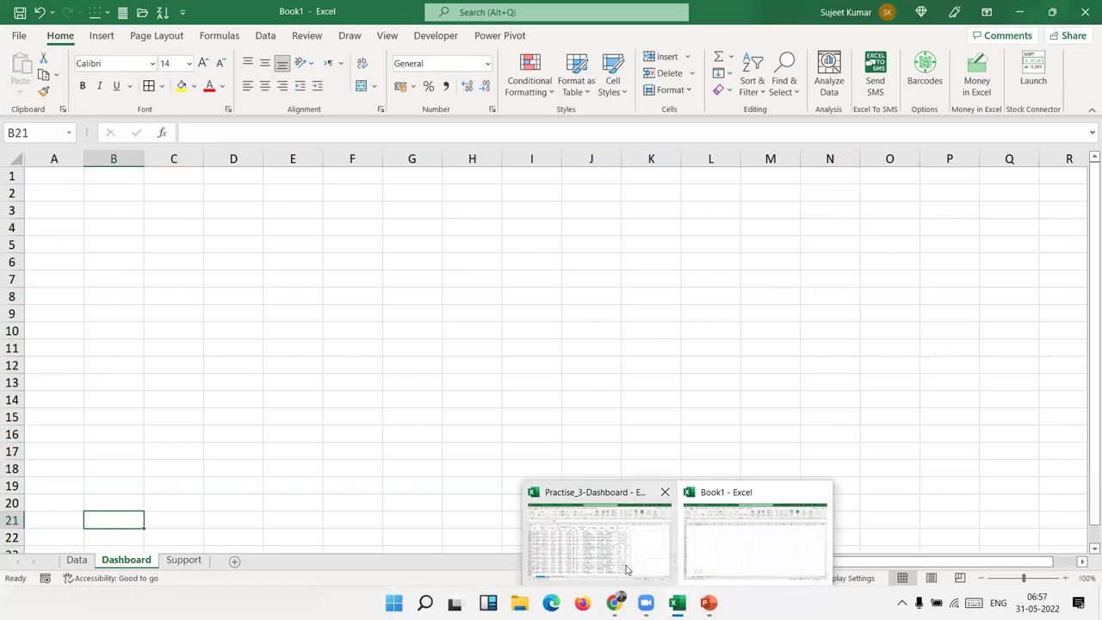
Review the ADNOC Sales Dashboard screenshot in Practise_3-Dashboard, then call up the window switcher
click(627, 569)
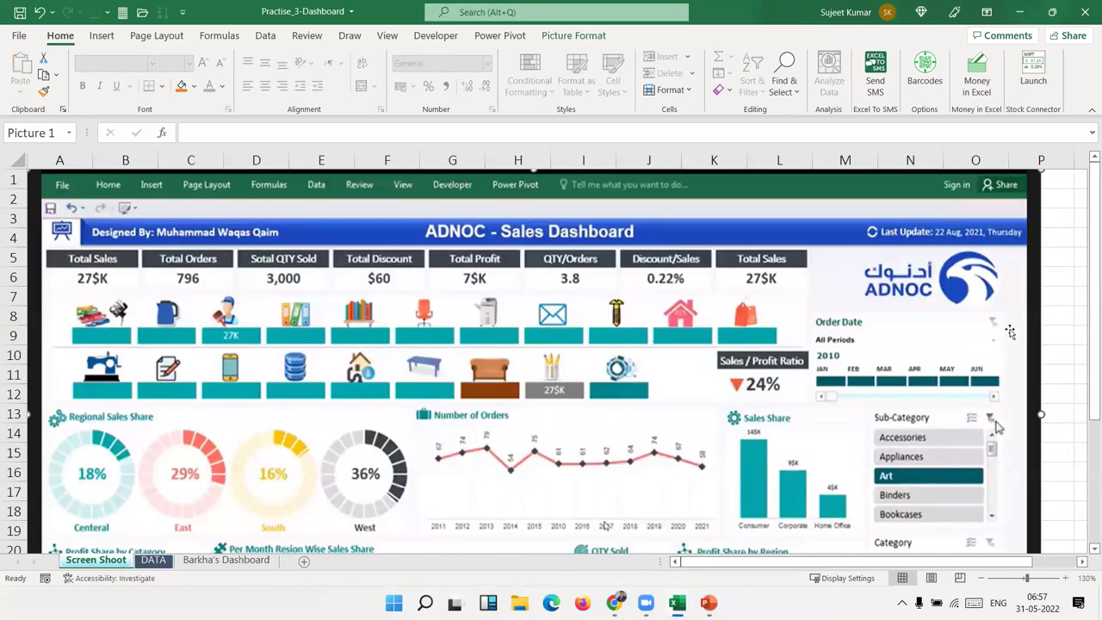
drag(1087, 336, 1086, 358)
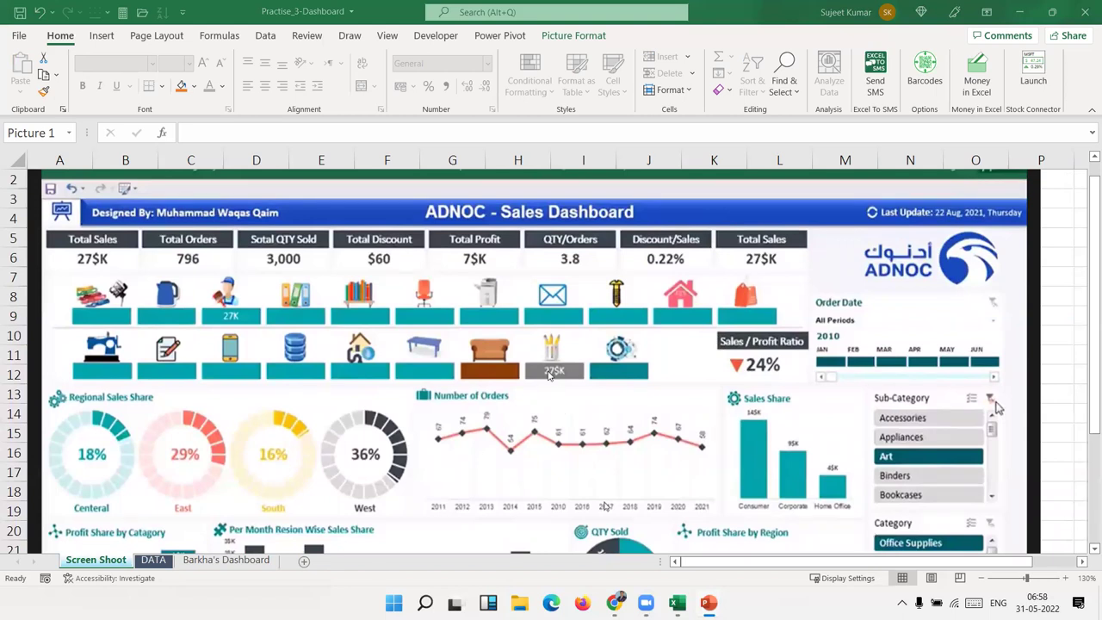
scroll(556, 370, down, 3)
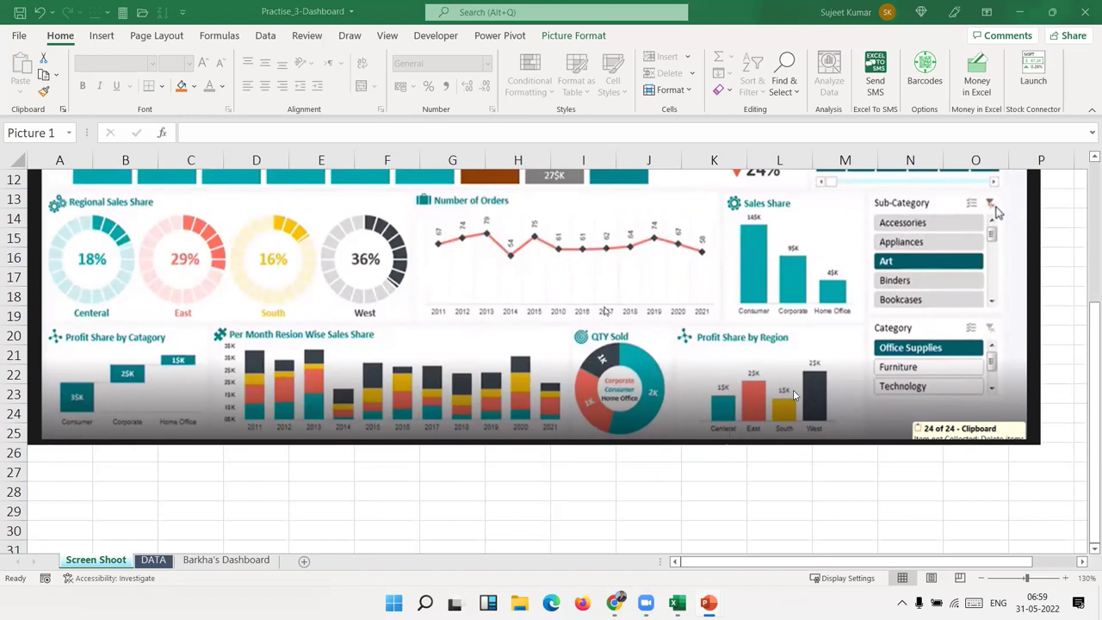
scroll(793, 394, up, 3)
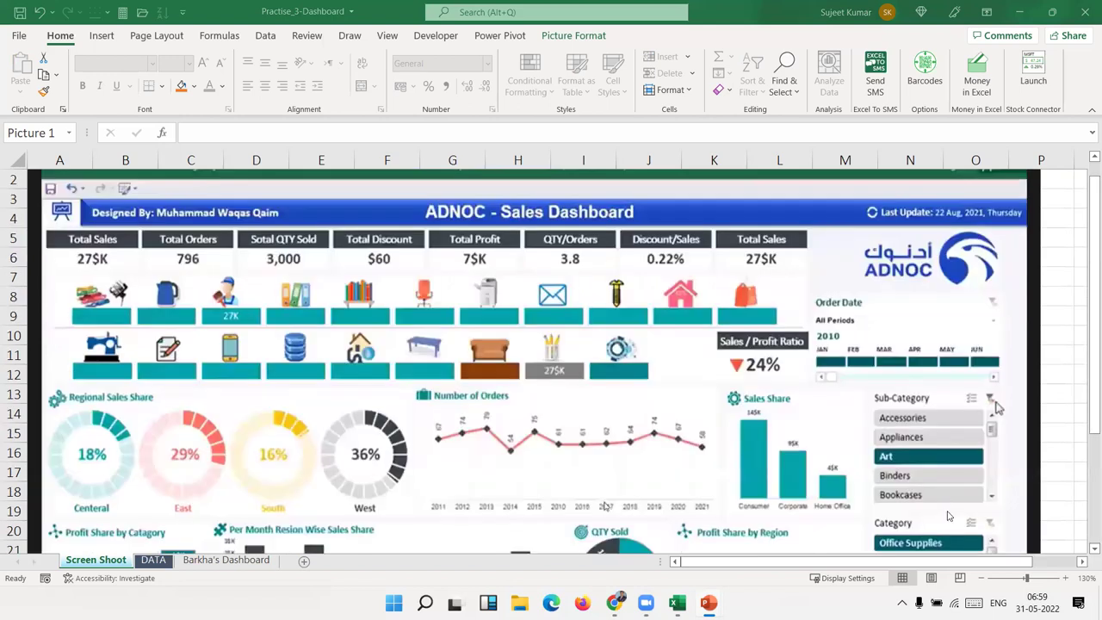
scroll(926, 465, down, 3)
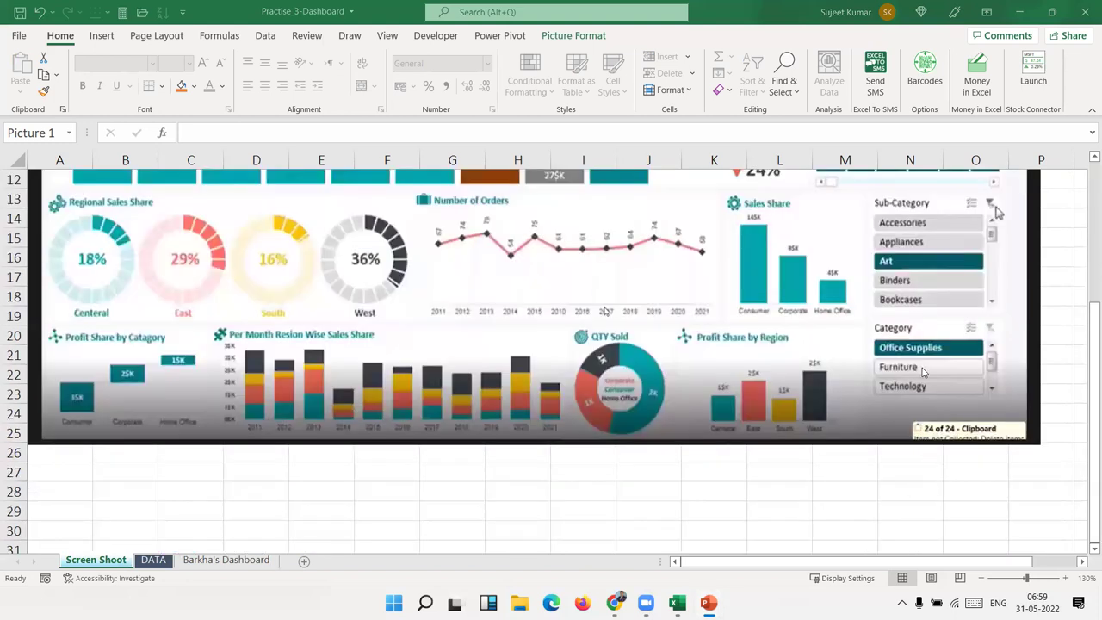
scroll(926, 372, up, 3)
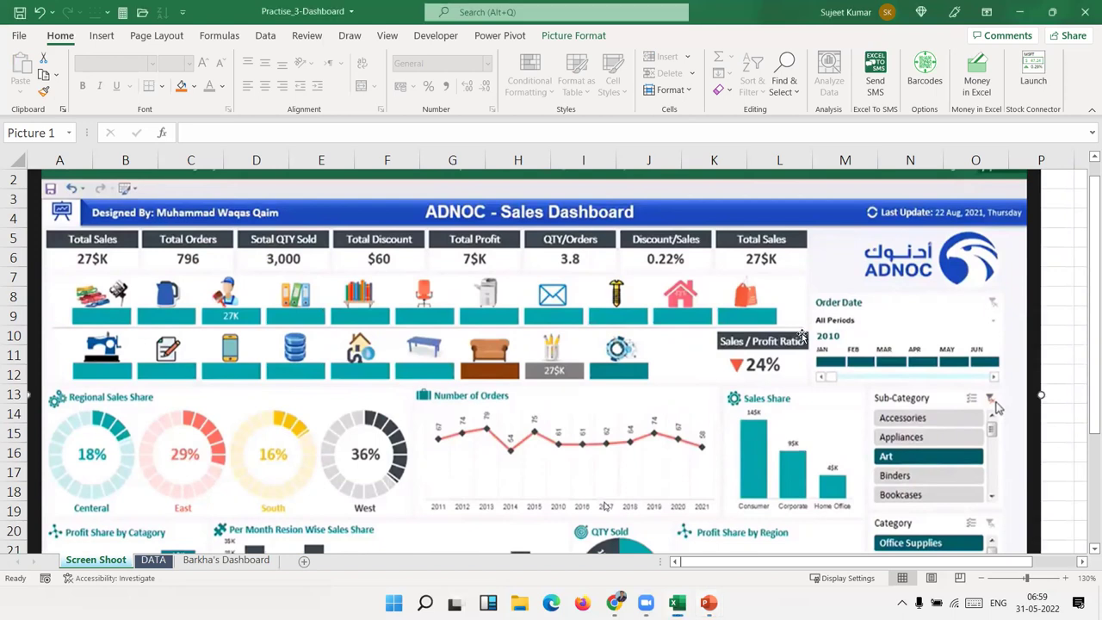
key(alt+Tab)
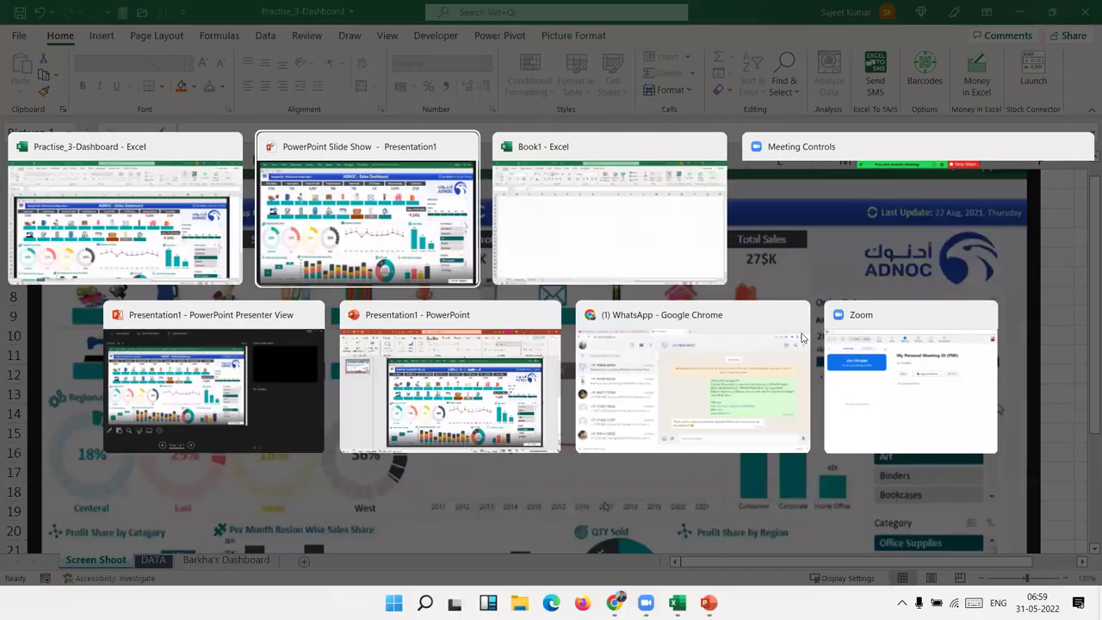
In Book1, trial-merge B1:R2 with Merge & Center, then undo it
key(alt+Tab)
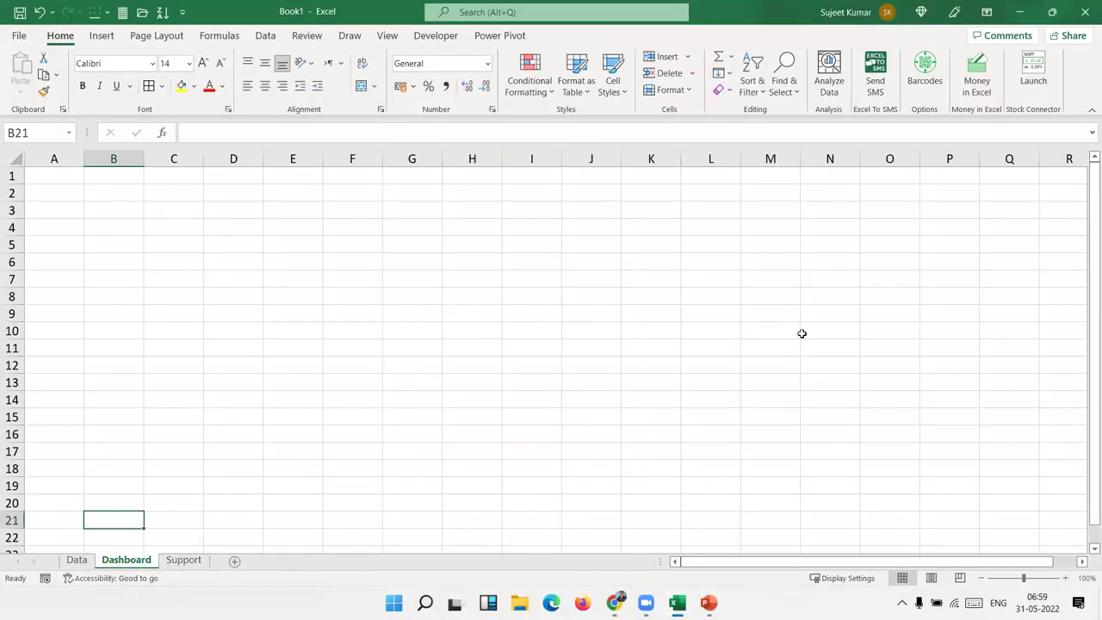
click(194, 186)
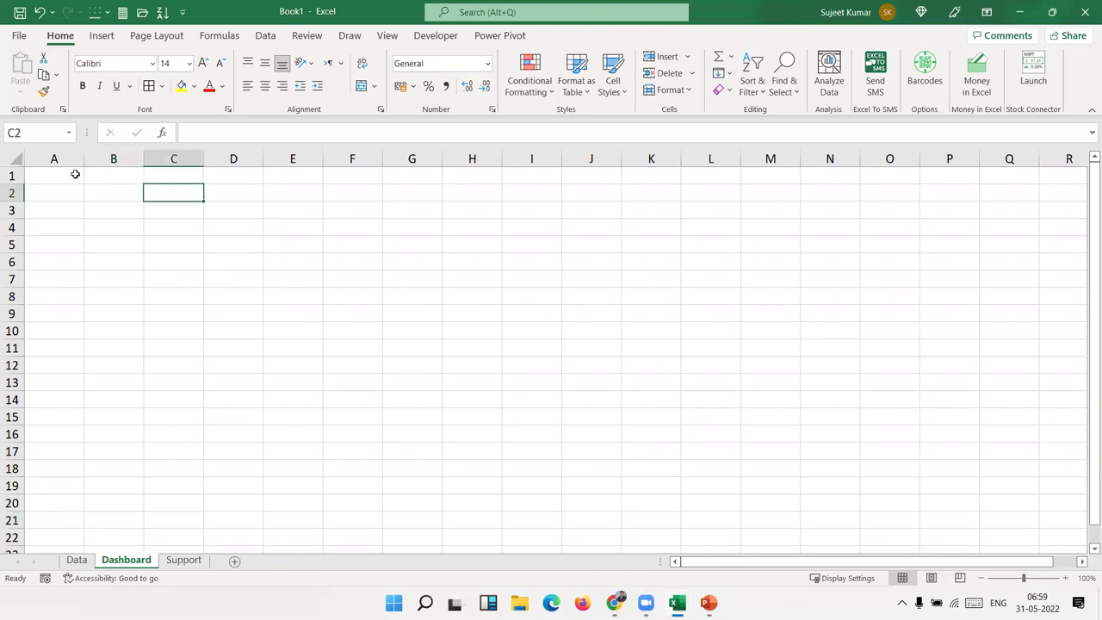
drag(55, 175, 60, 195)
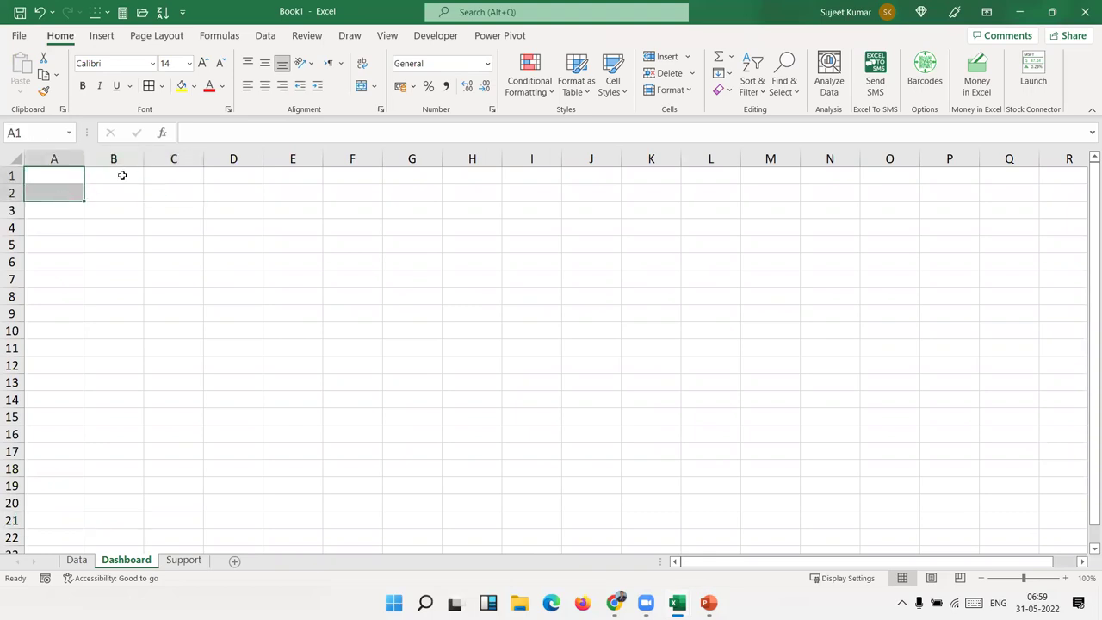
mouse_move(122, 175)
mouse_down()
mouse_move(860, 200)
mouse_move(1043, 191)
mouse_move(1032, 190)
mouse_up()
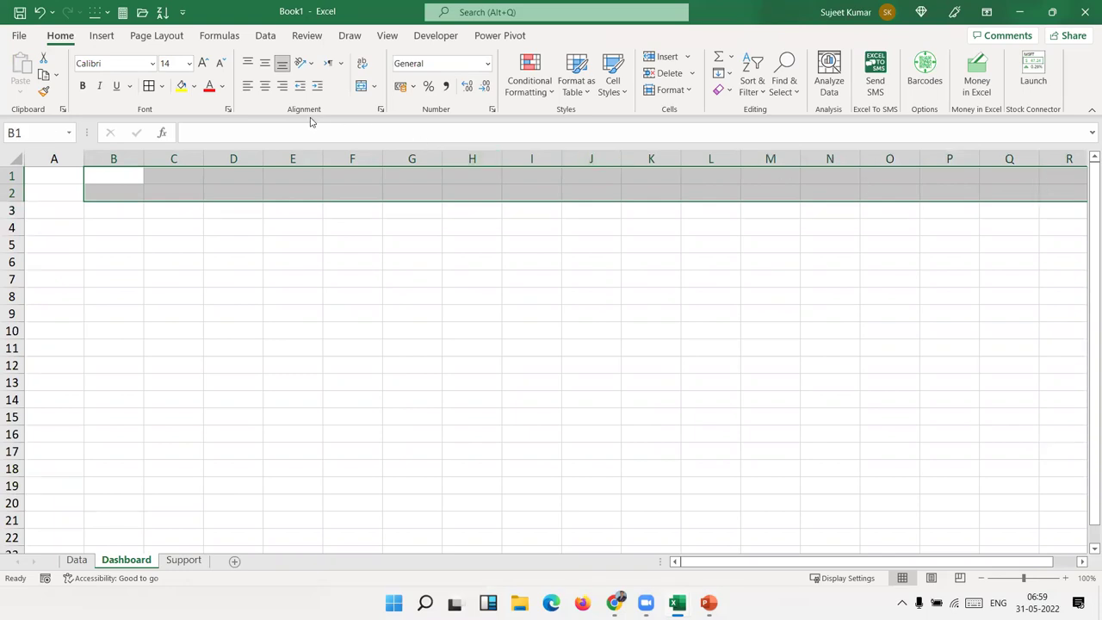
click(360, 87)
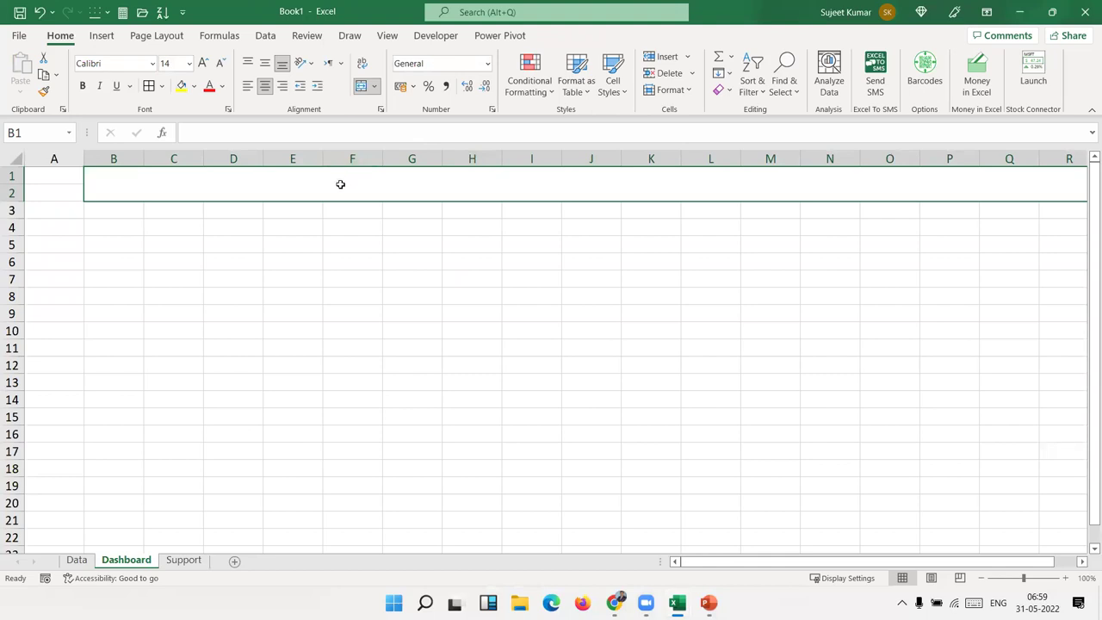
key(ctrl+z)
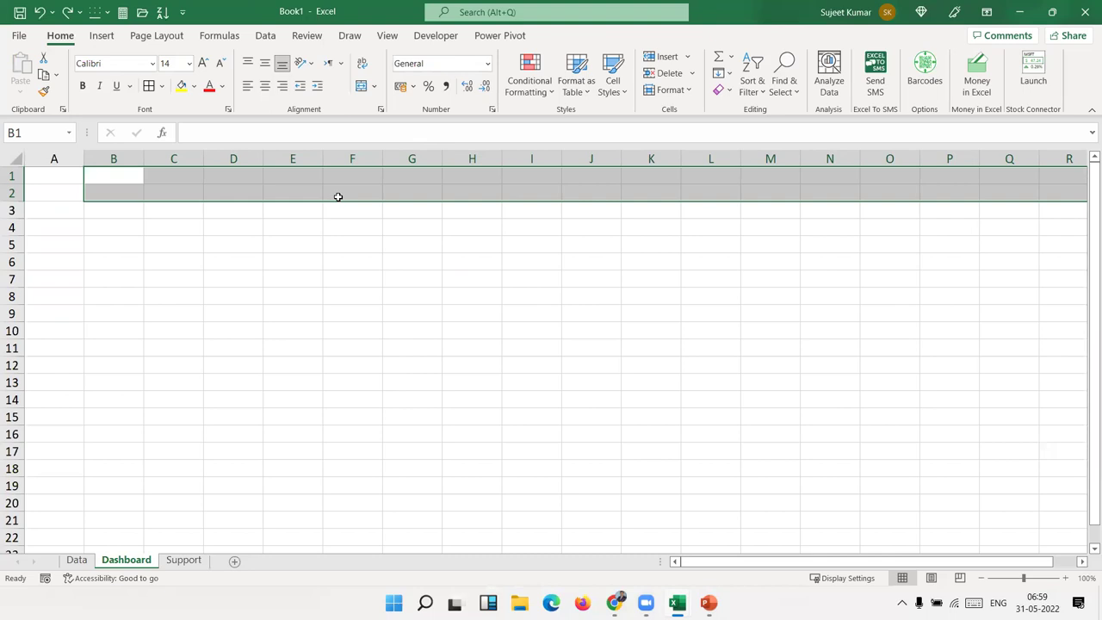
Open Fill Effects for B1:R2 and choose a horizontal two-colour gradient variant
right_click(261, 178)
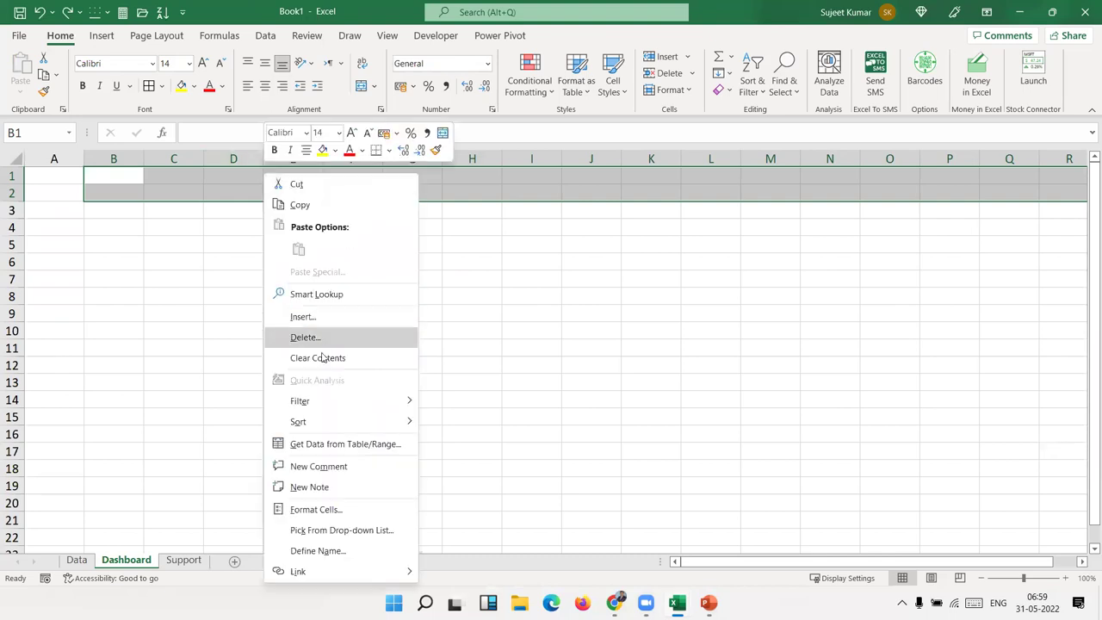
key(Escape)
key(ctrl+1)
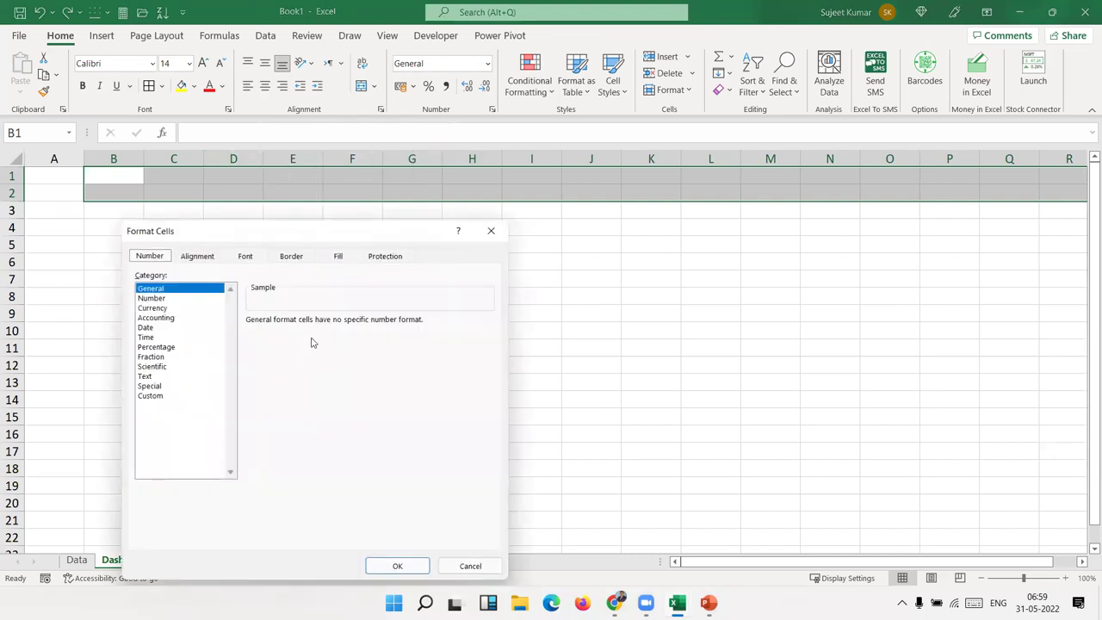
click(339, 260)
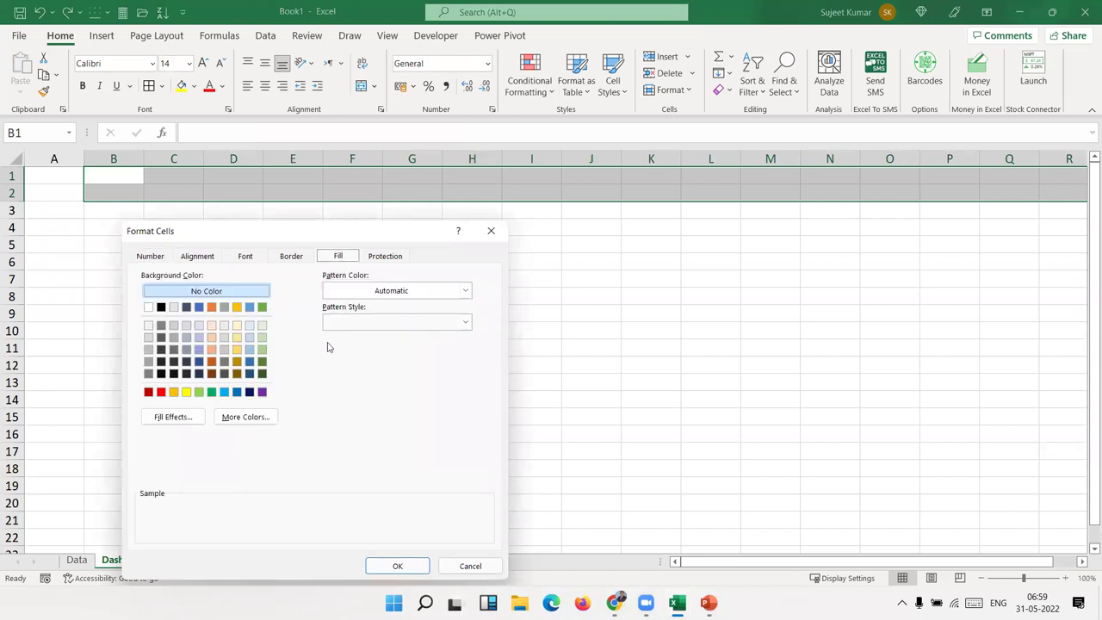
click(179, 419)
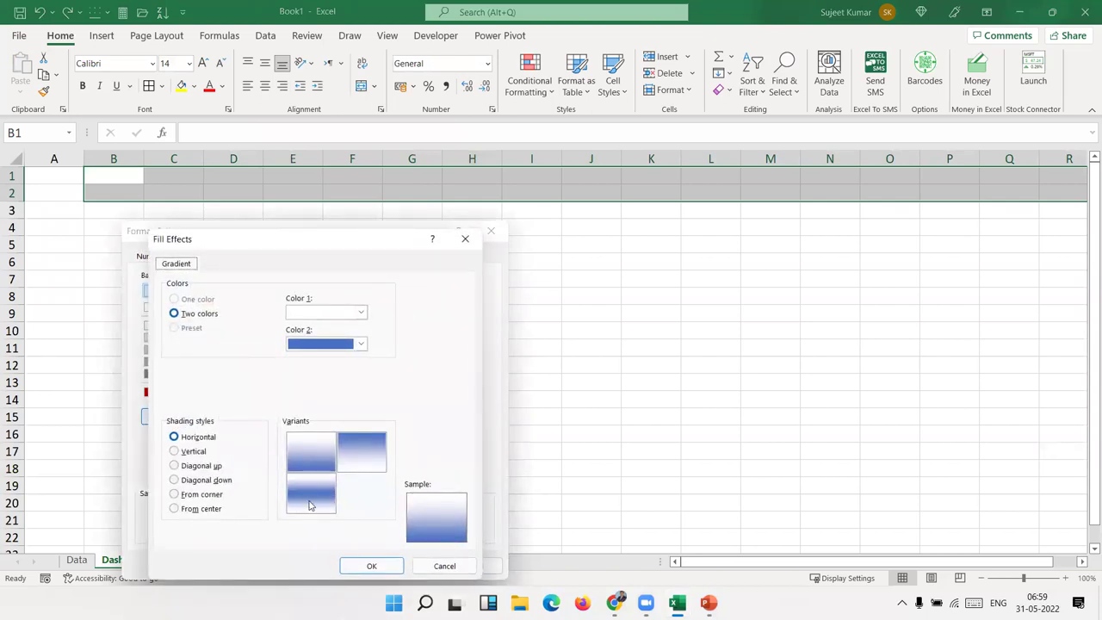
click(310, 504)
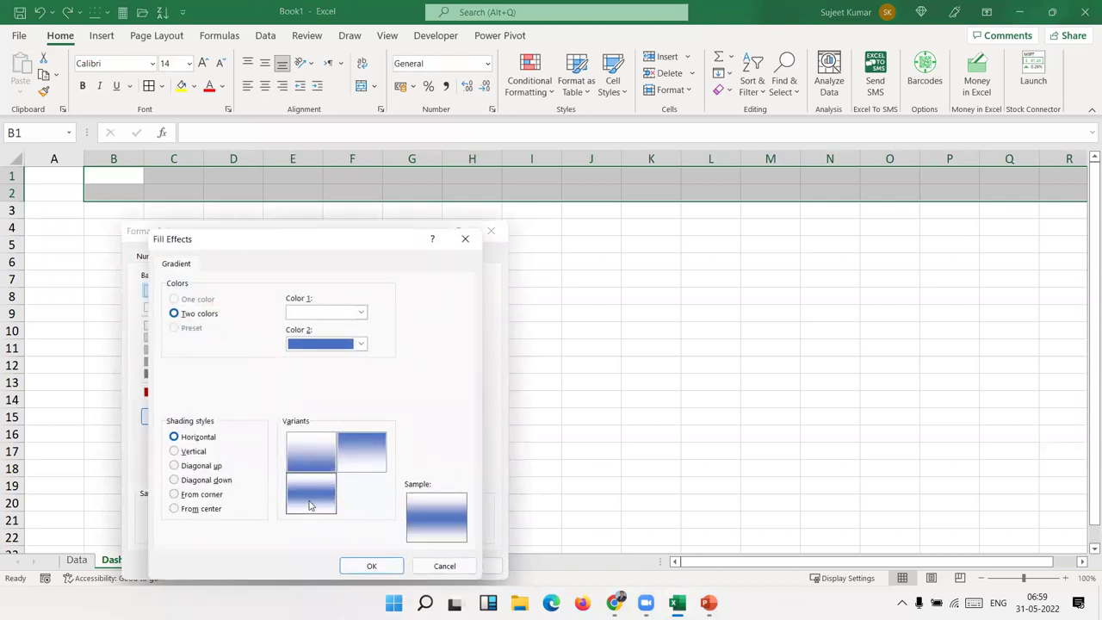
Set the gradient colours to light blue and Blue, and apply the fill
click(325, 346)
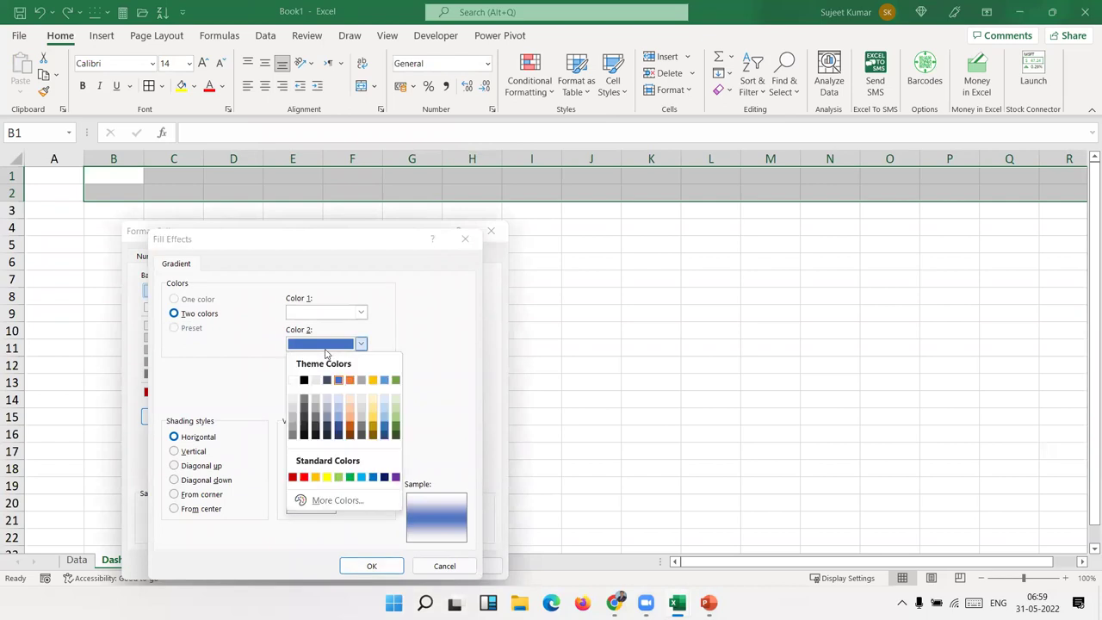
click(383, 478)
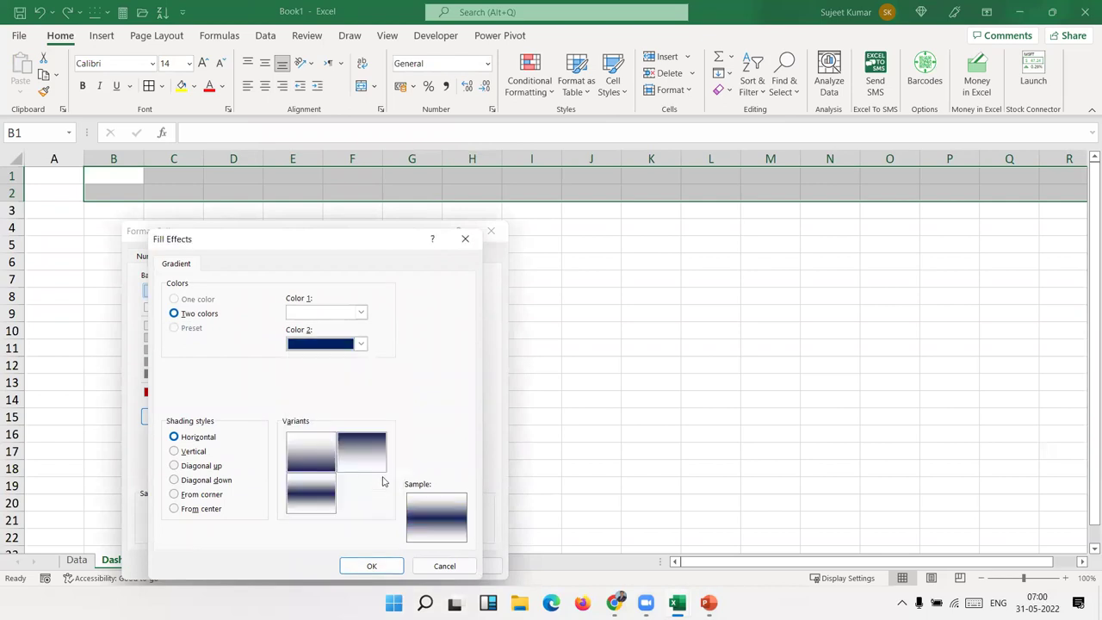
click(360, 343)
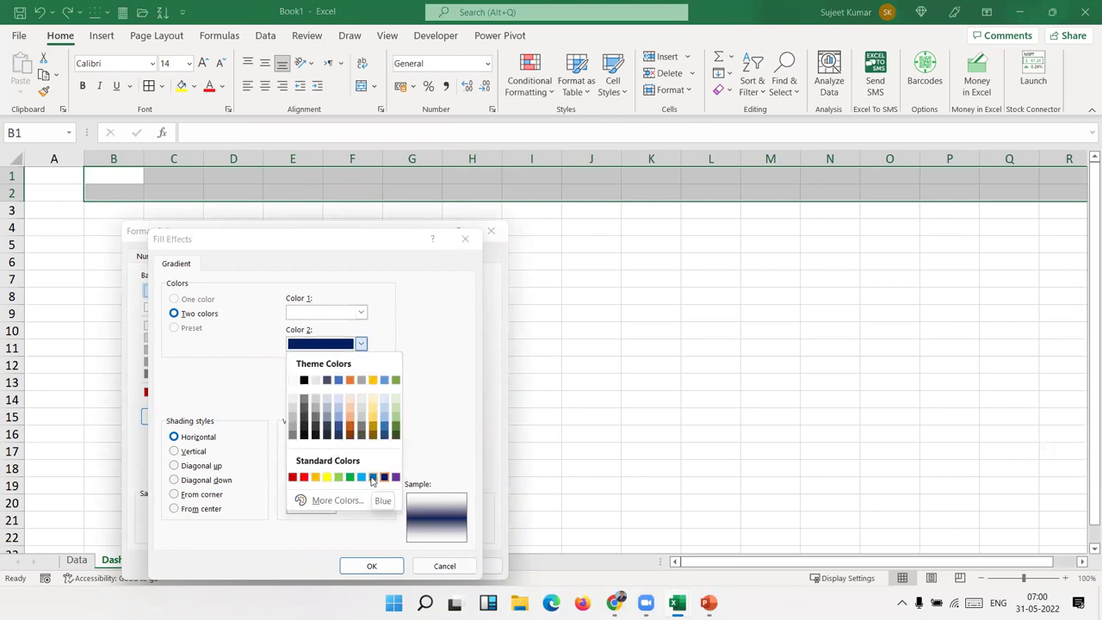
click(372, 478)
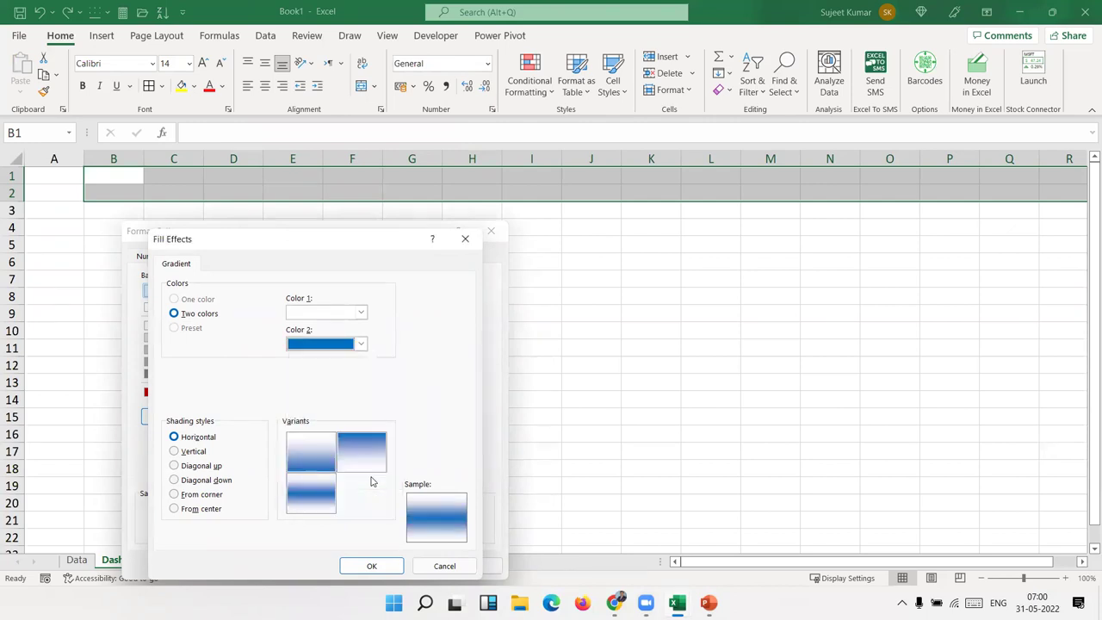
click(315, 317)
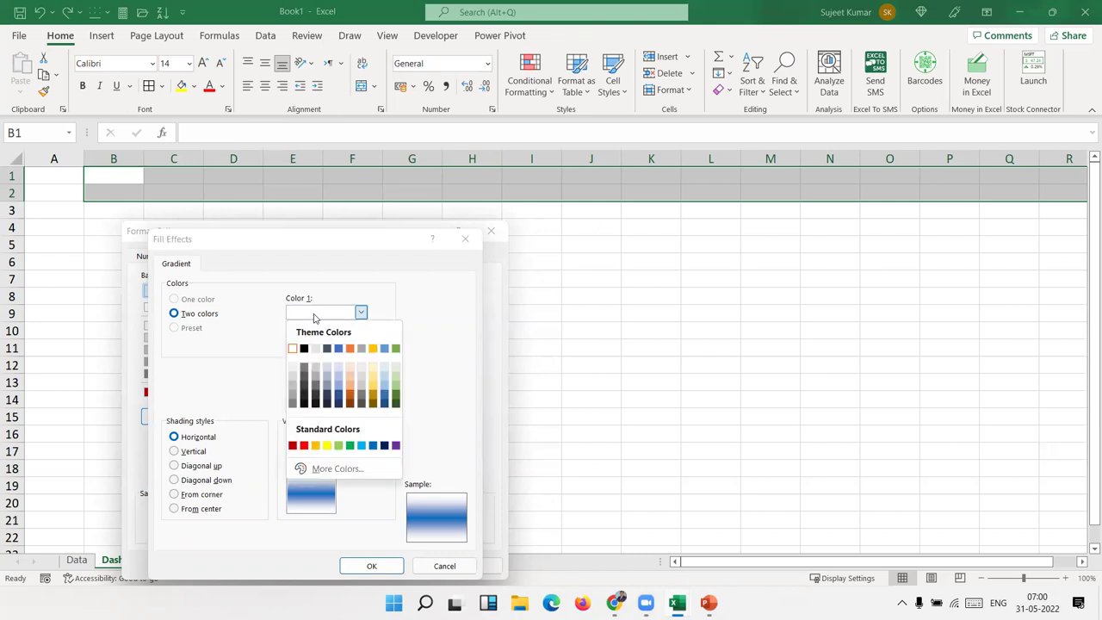
click(372, 447)
click(331, 318)
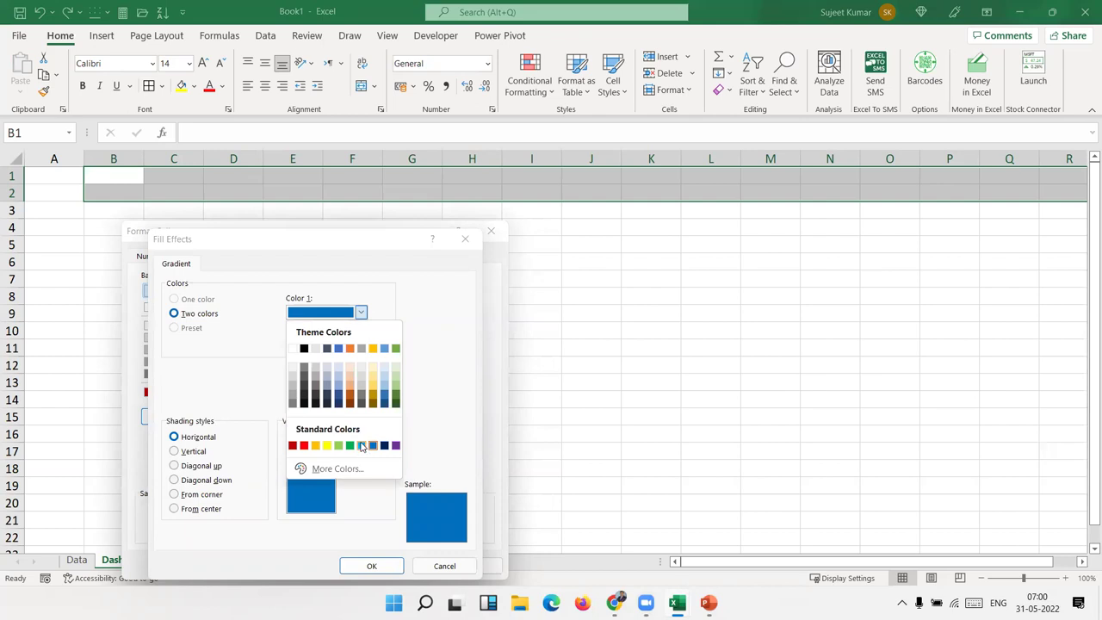
click(361, 445)
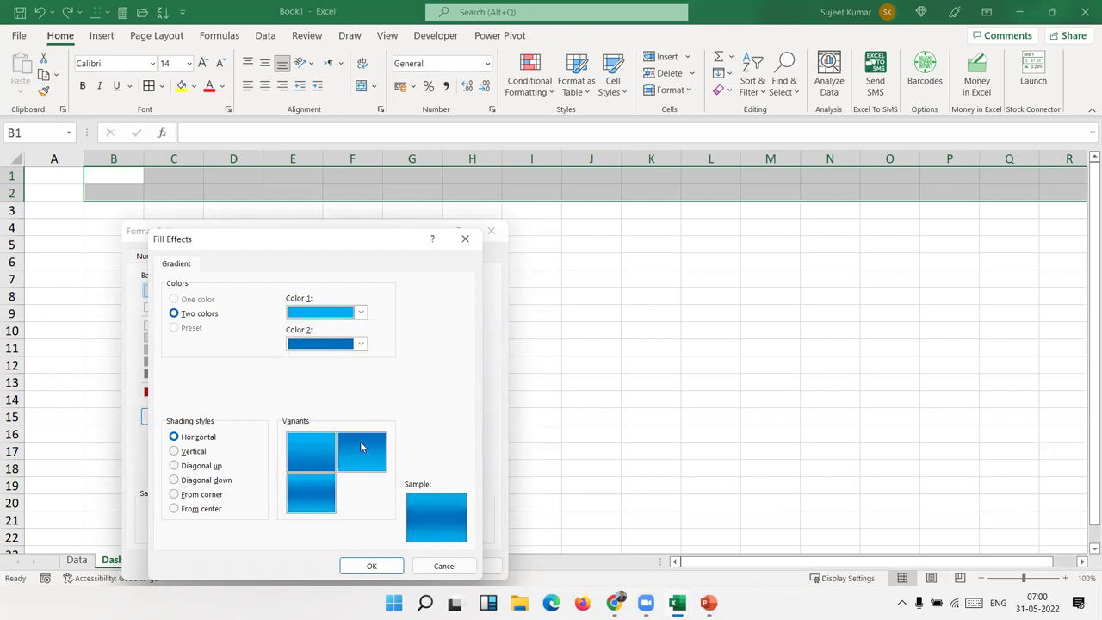
click(366, 567)
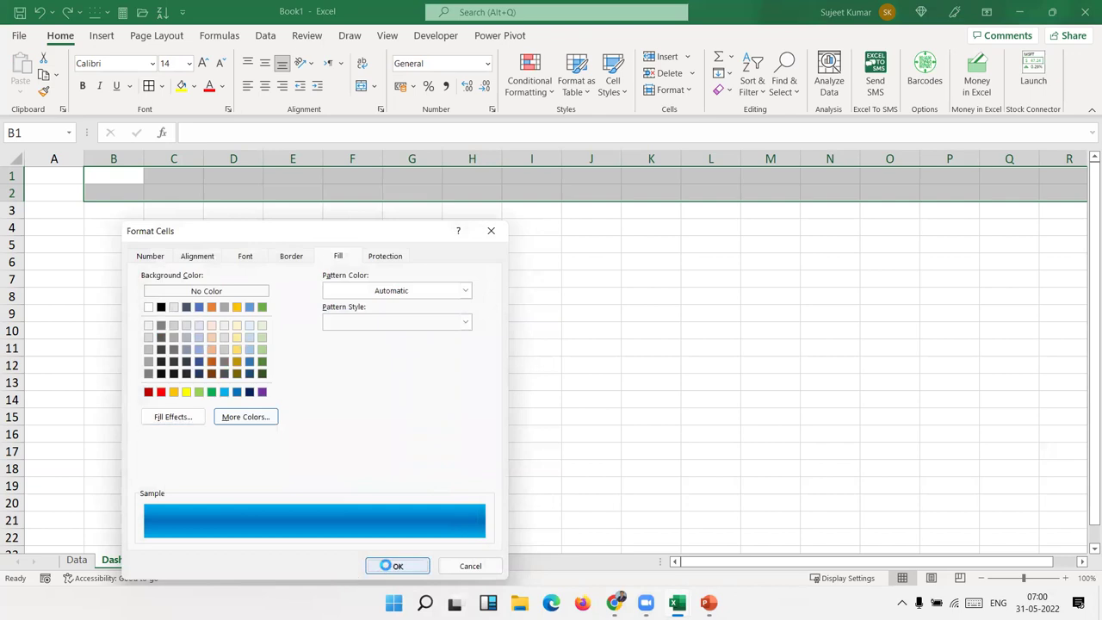
click(381, 566)
Confirm the gradient fill and merge B1:F2 into one title block
click(297, 435)
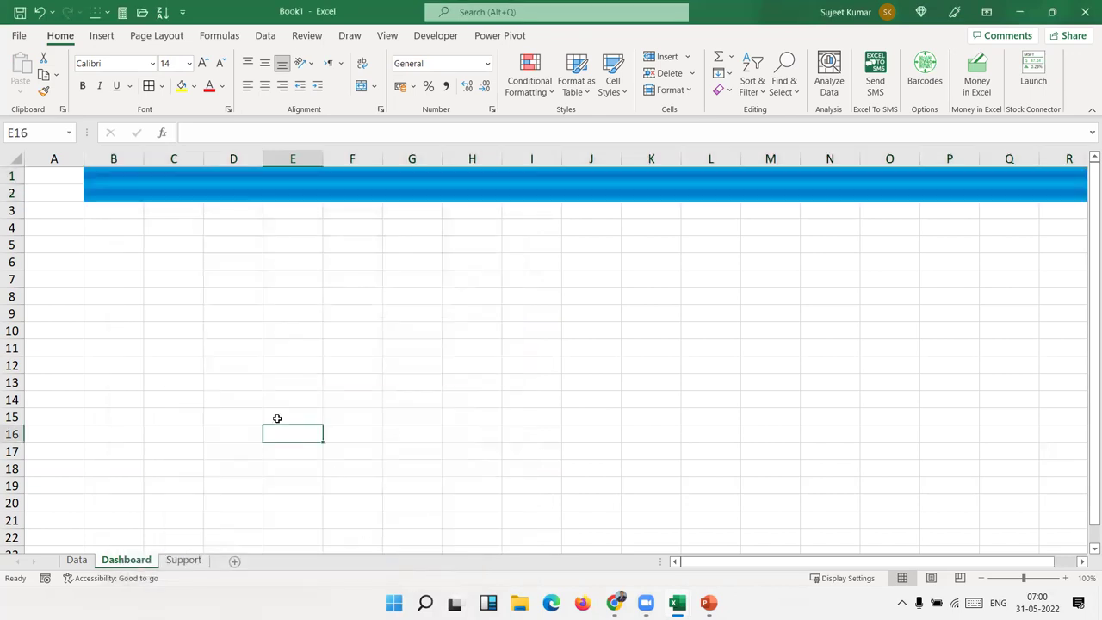
click(127, 180)
click(120, 224)
click(113, 182)
drag(46, 175, 47, 188)
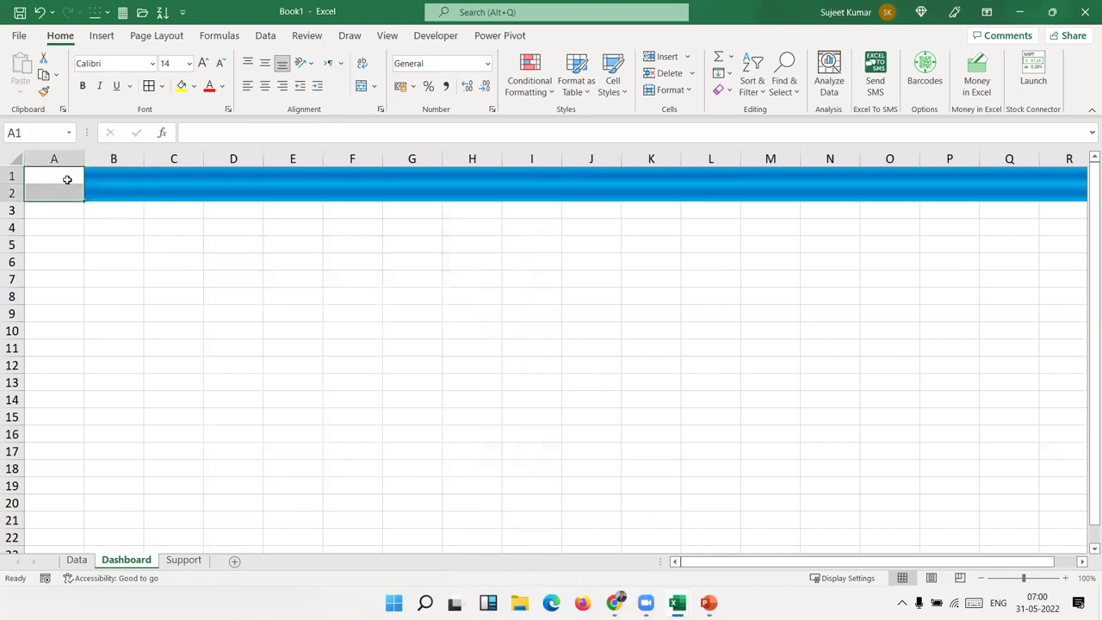
click(128, 188)
drag(120, 175, 430, 185)
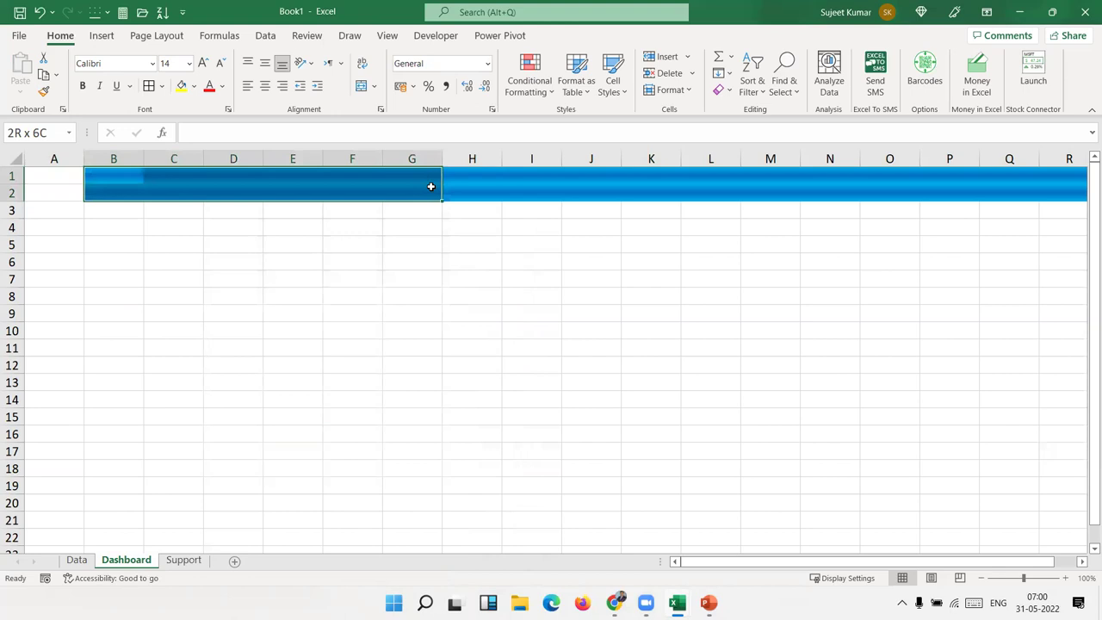
mouse_move(430, 185)
mouse_down()
mouse_move(366, 190)
mouse_move(692, 187)
mouse_up()
click(361, 87)
Merge G1:L2 and M1:R2 into two further banner blocks
click(475, 190)
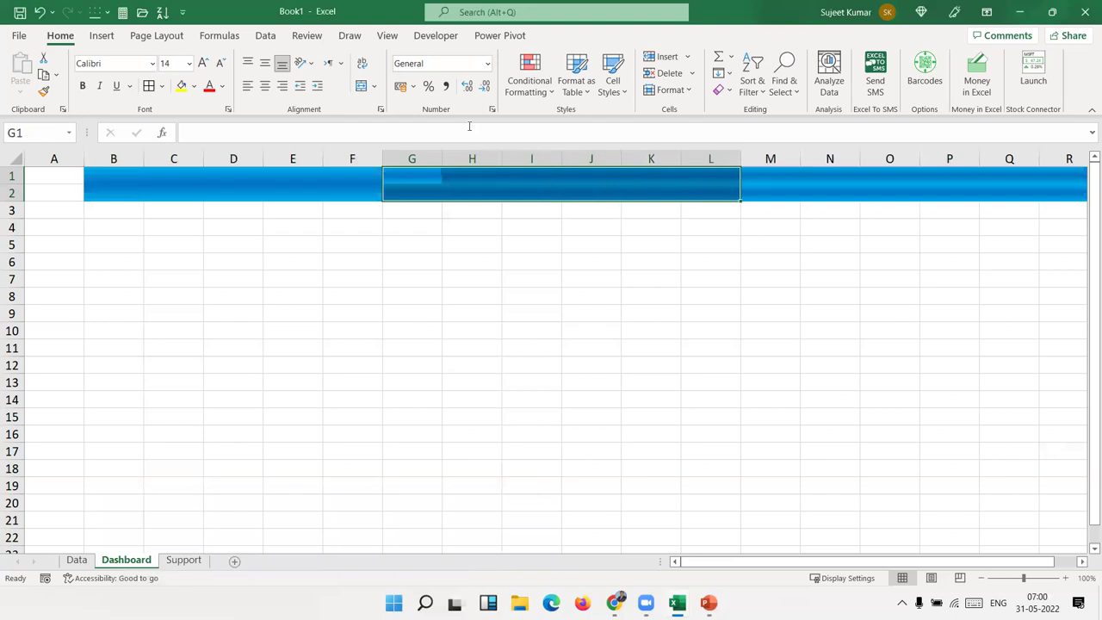
click(362, 87)
click(418, 253)
mouse_move(750, 174)
mouse_down()
mouse_move(980, 196)
mouse_move(1057, 190)
mouse_up()
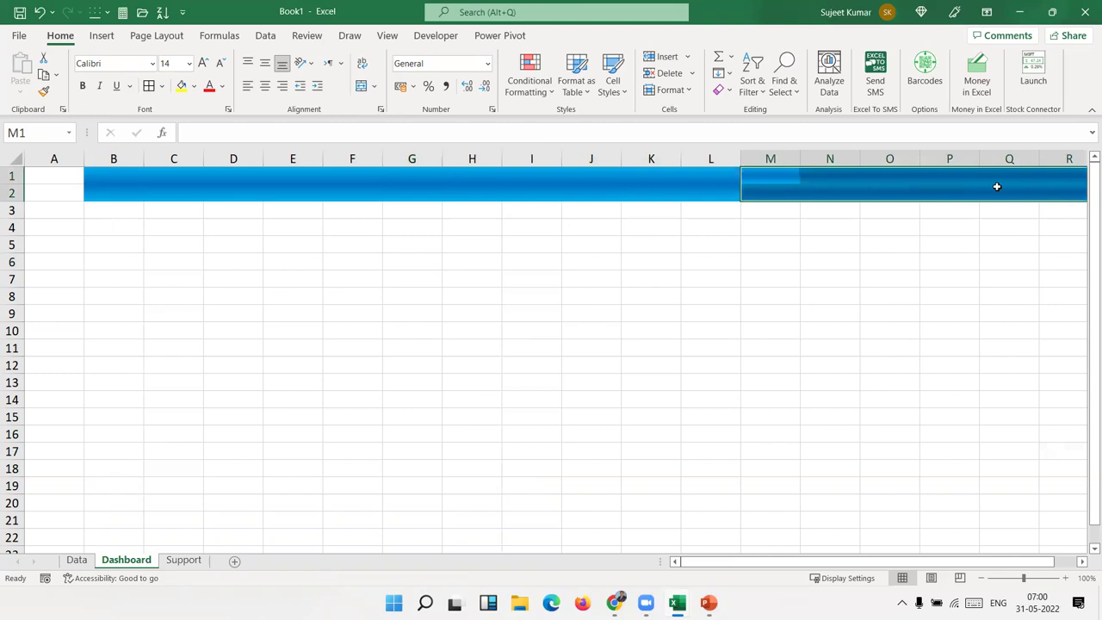
click(362, 87)
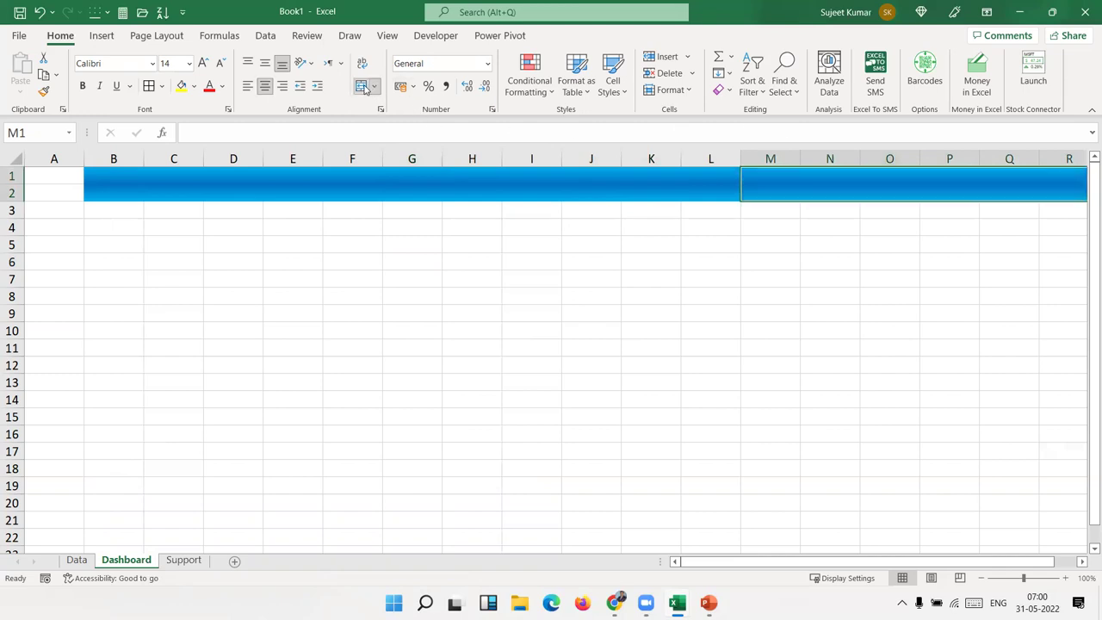
click(111, 192)
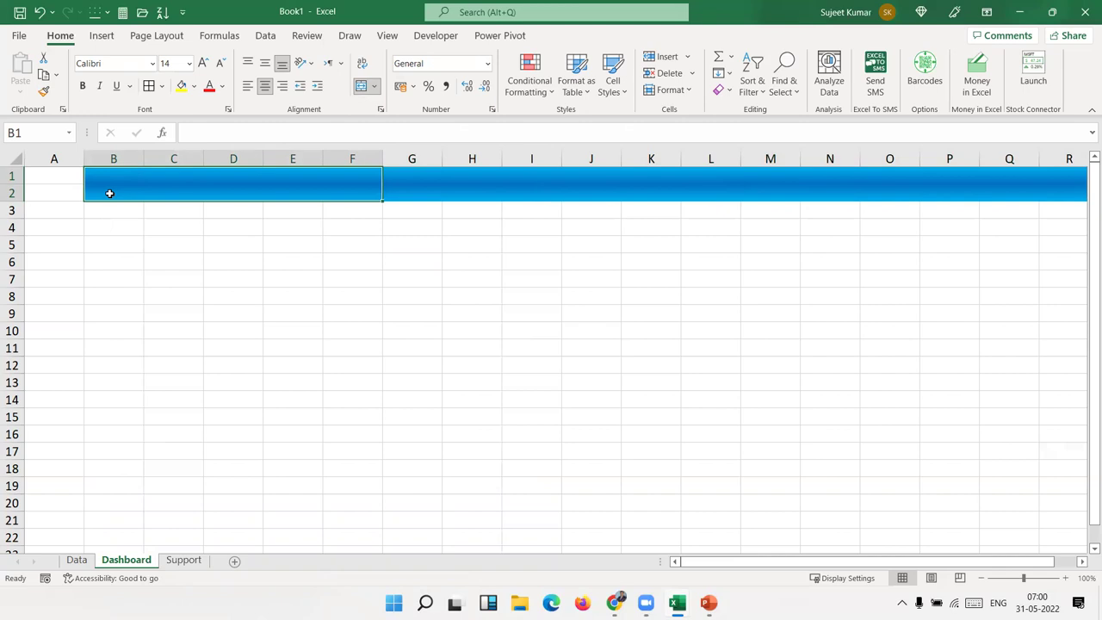
Enter the title 'Sales Report Last 10 Year (2010 -2020)' in B1
text(Sales Report)
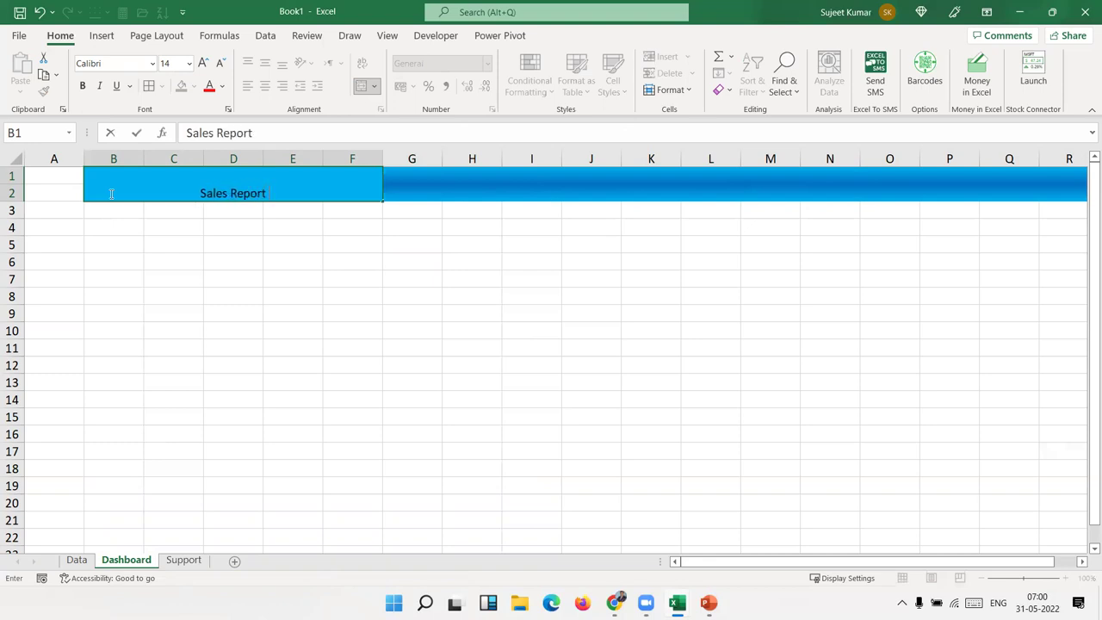
text( Last 10 YEar)
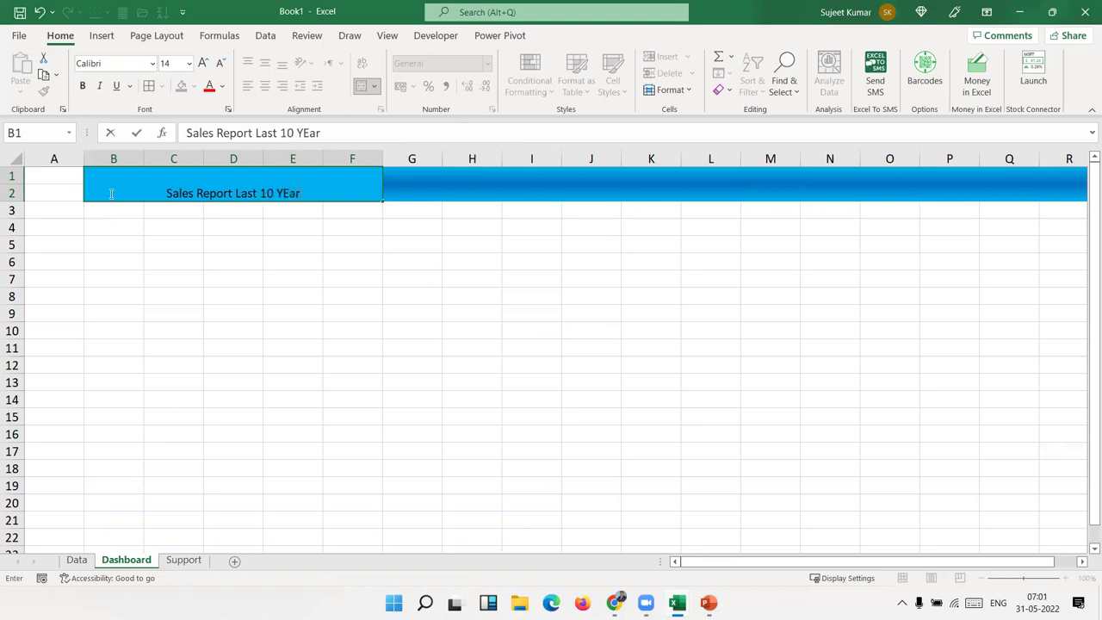
key(BackSpace)
key(BackSpace)
key(BackSpace)
text(ear (21)
key(BackSpace)
text(010 y)
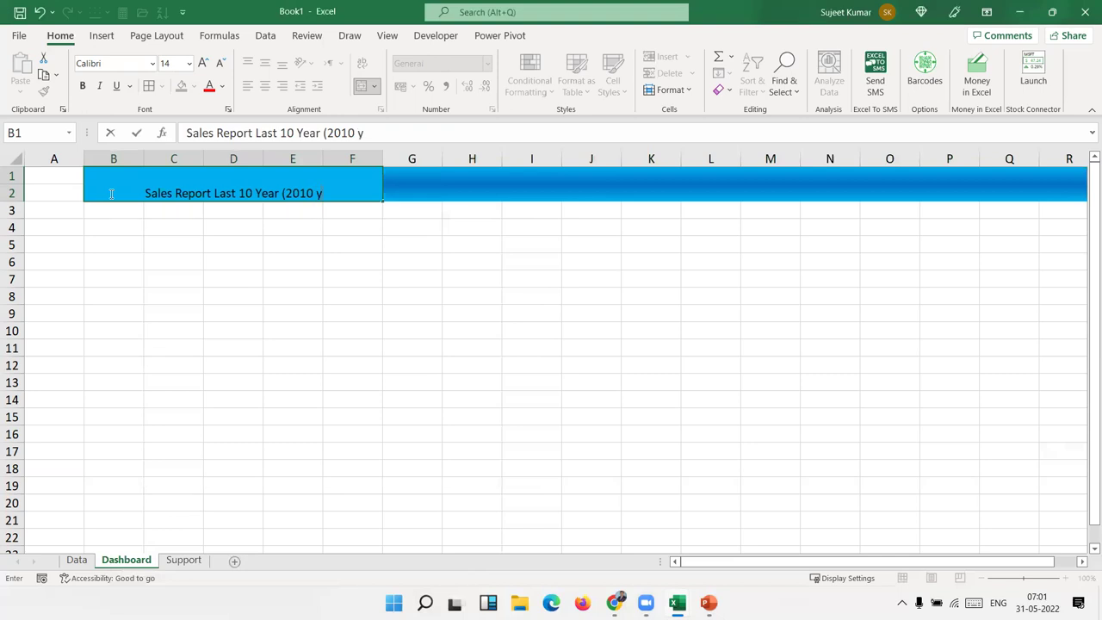
key(BackSpace)
key(BackSpace)
text(-2020))
key(Return)
Make the title white, vertically centred and enlarged to 16 point
click(111, 192)
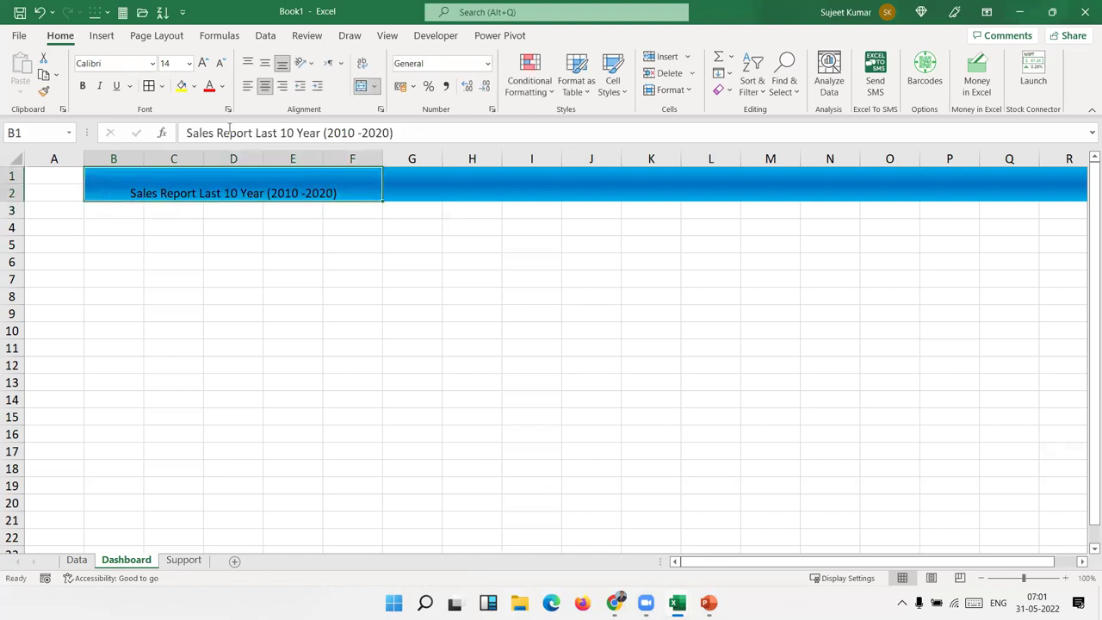
click(264, 64)
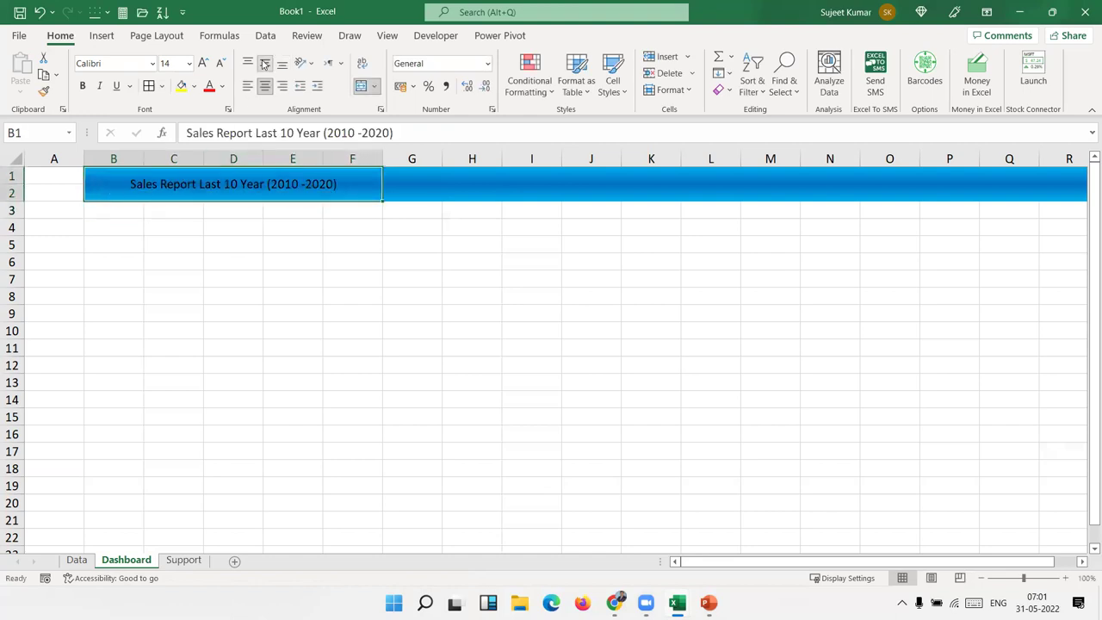
click(222, 87)
click(209, 144)
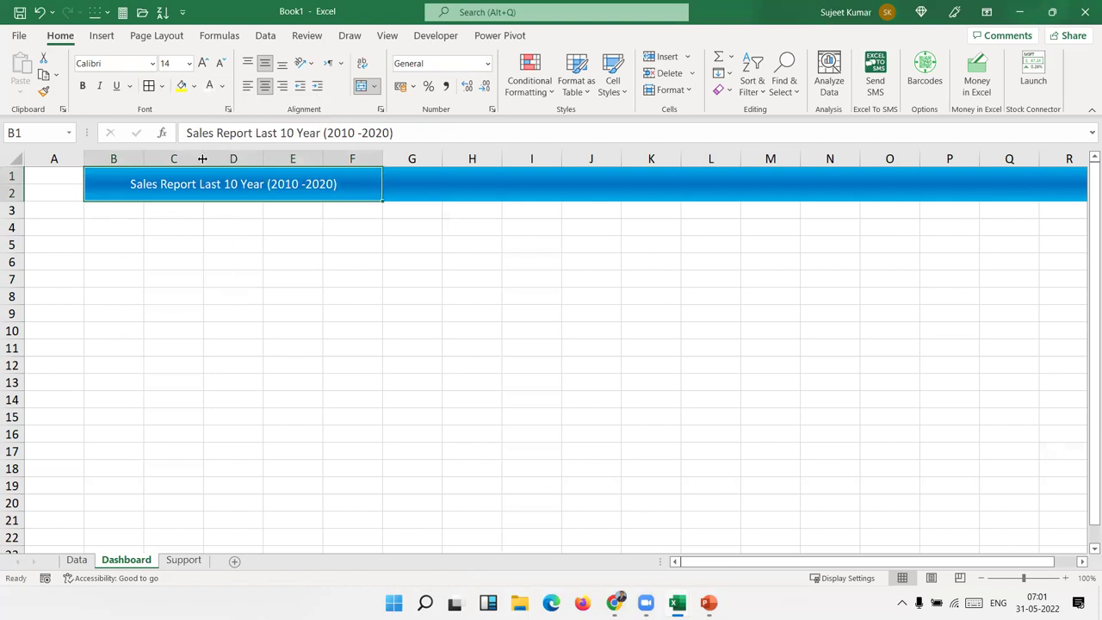
click(204, 63)
click(204, 64)
click(550, 181)
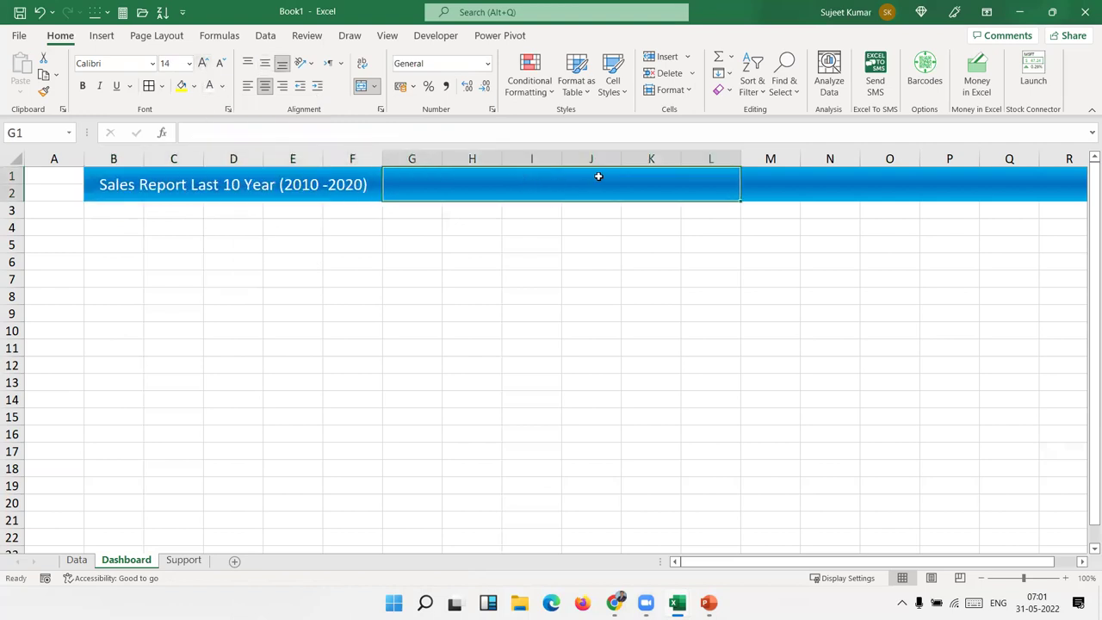
Put 'IPT Excel Excel' in G1:L2 as bold, white, 22-point, vertically centred text
text(IPT)
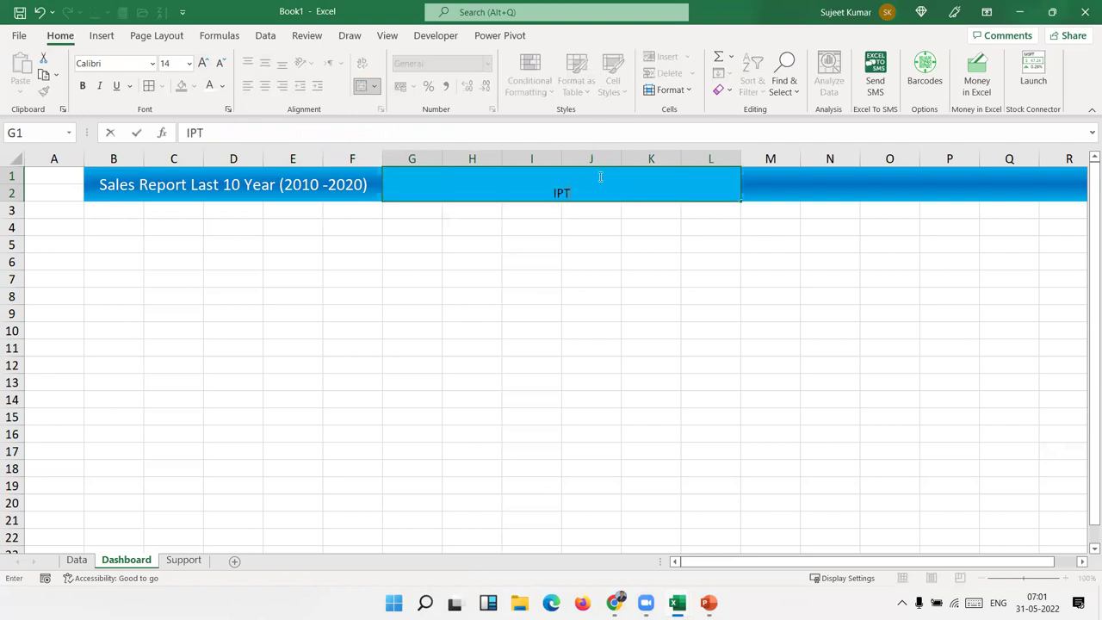
text( Excel)
text( Excel)
key(Return)
click(598, 175)
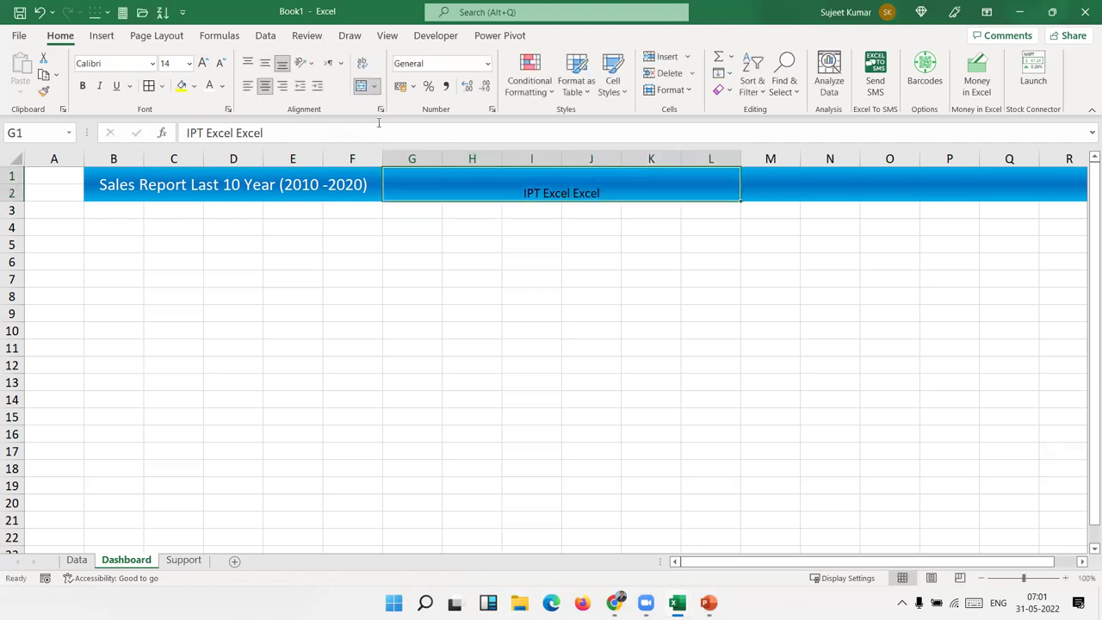
click(203, 65)
click(203, 64)
click(203, 65)
click(203, 65)
click(264, 66)
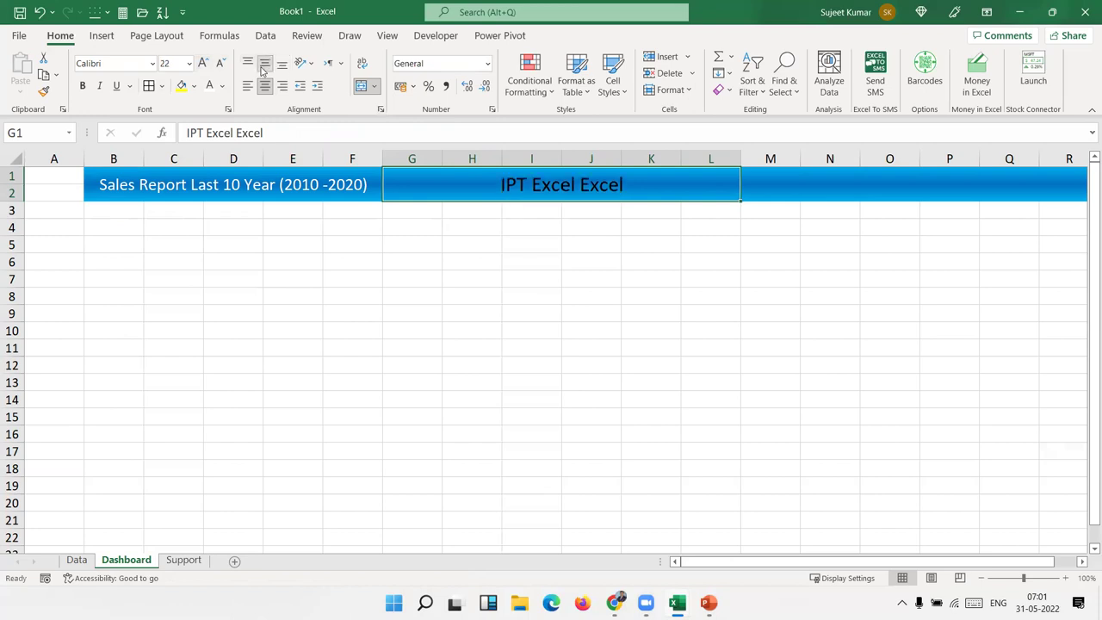
click(208, 86)
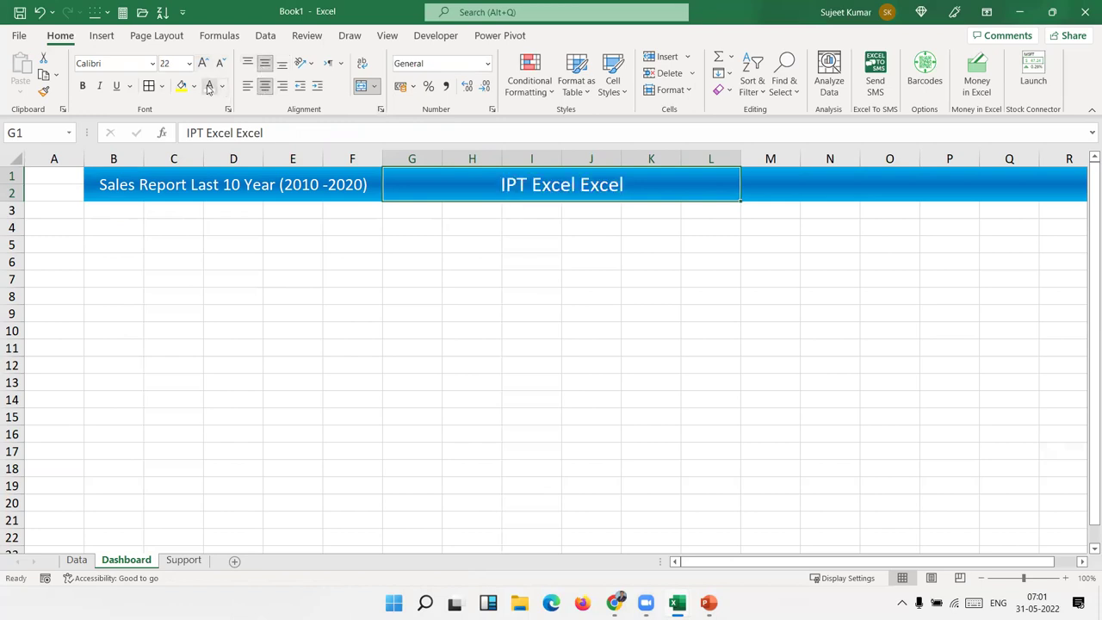
click(84, 86)
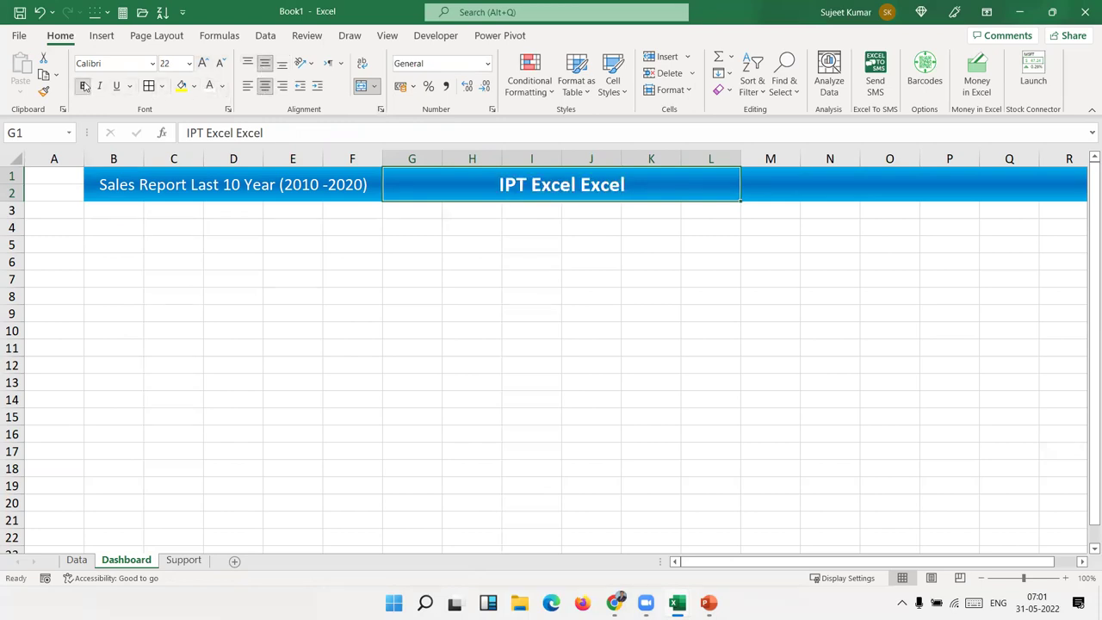
Left-align the sales report title in B1:F2
click(847, 198)
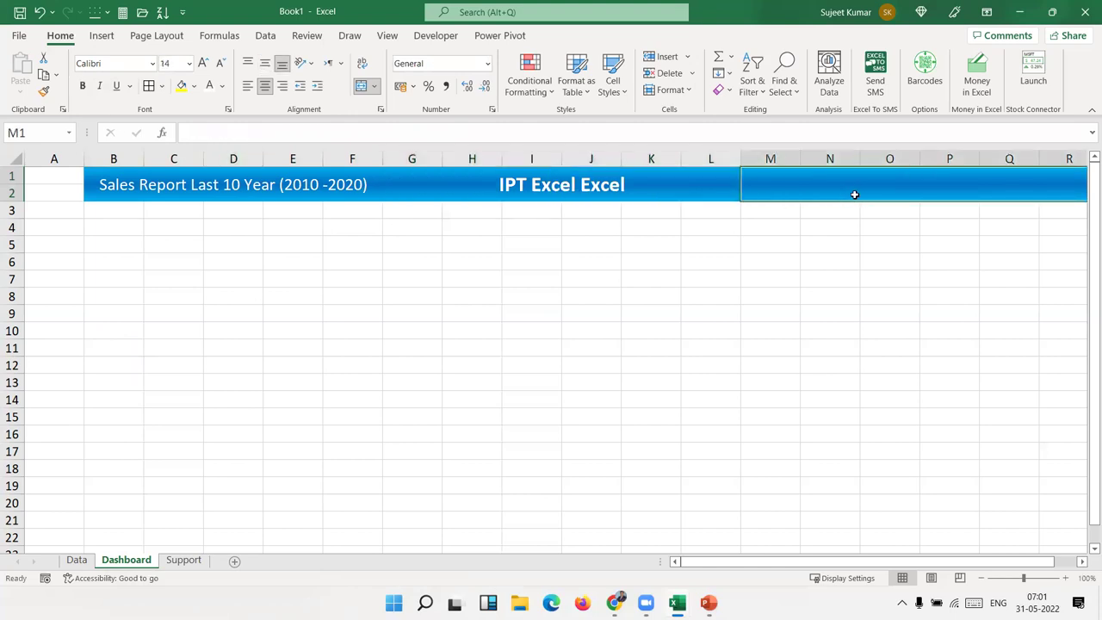
click(103, 193)
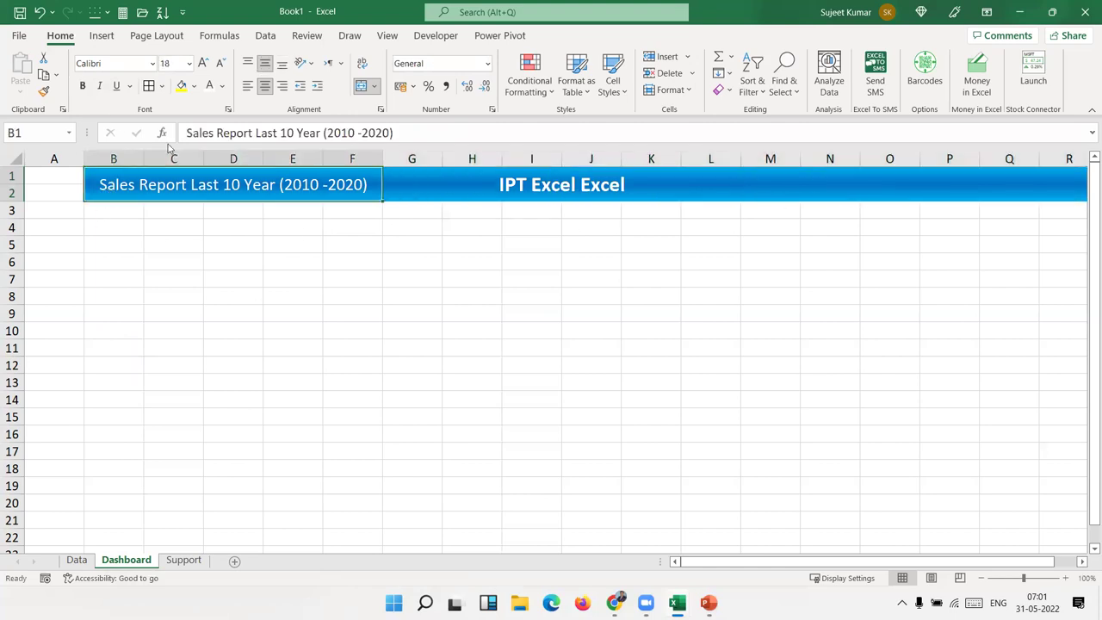
click(247, 87)
click(852, 183)
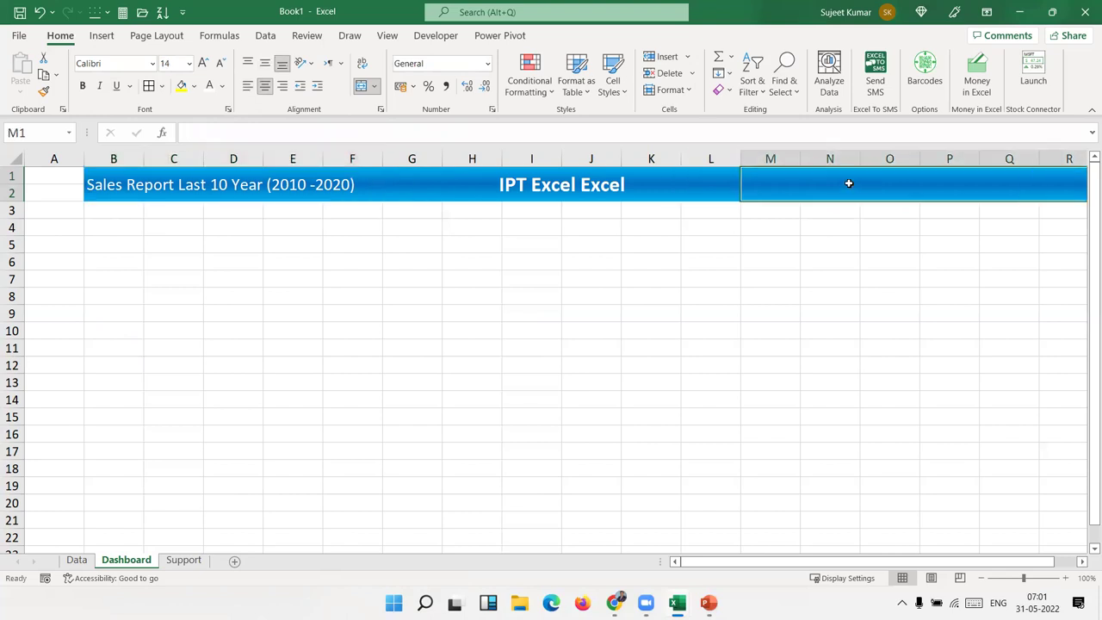
Enter 'Date - 31-May -2022 Tue' in the M1:R2 block
text(Las)
key(BackSpace)
key(BackSpace)
key(BackSpace)
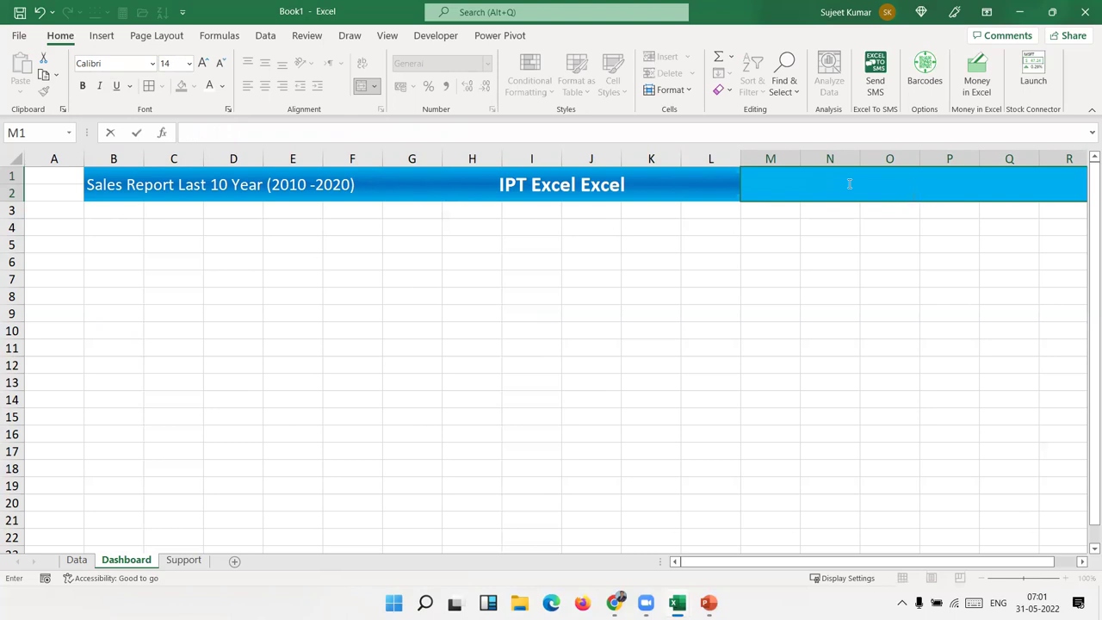
text(ate)
key(BackSpace)
key(BackSpace)
key(BackSpace)
text(ate)
text( - )
text(22)
key(BackSpace)
key(BackSpace)
text(31-May -20)
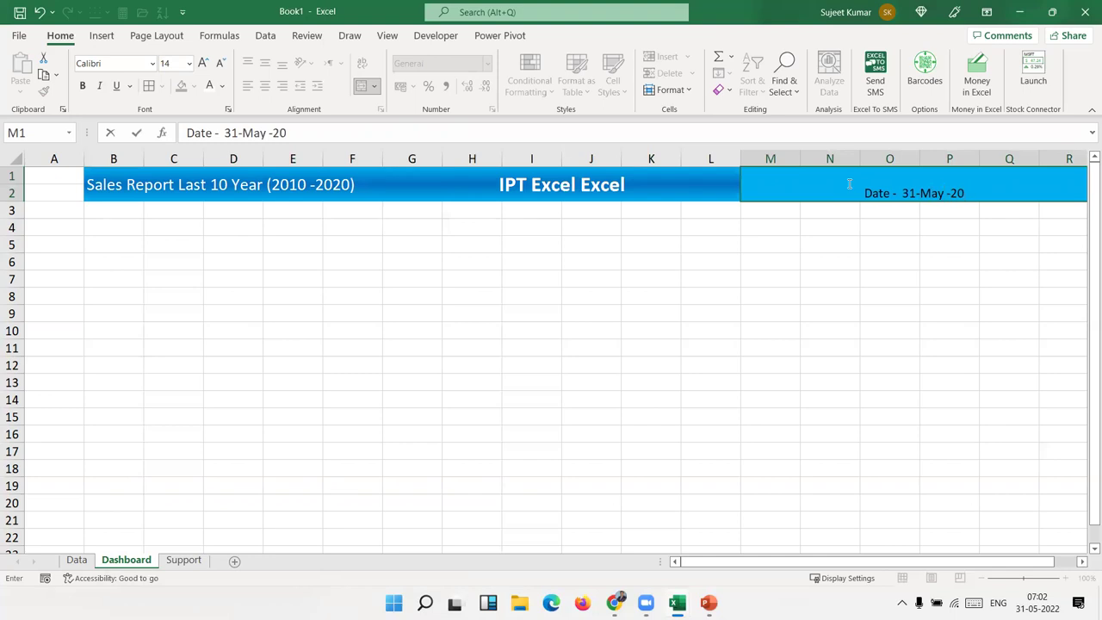
text(2 0)
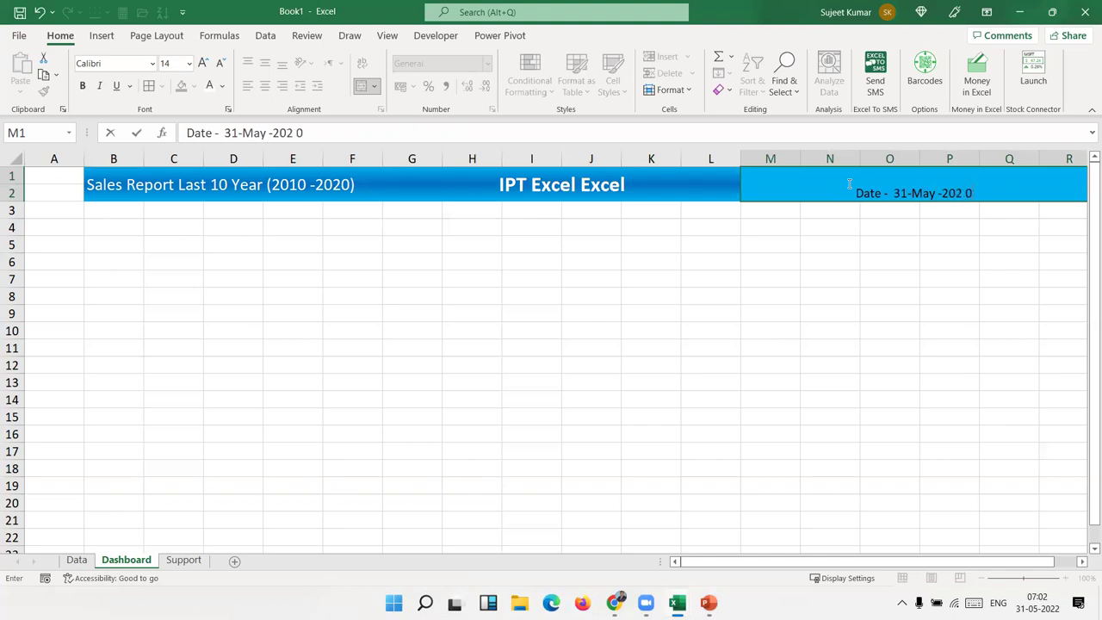
text(==)
key(BackSpace)
key(BackSpace)
key(BackSpace)
key(BackSpace)
text(2)
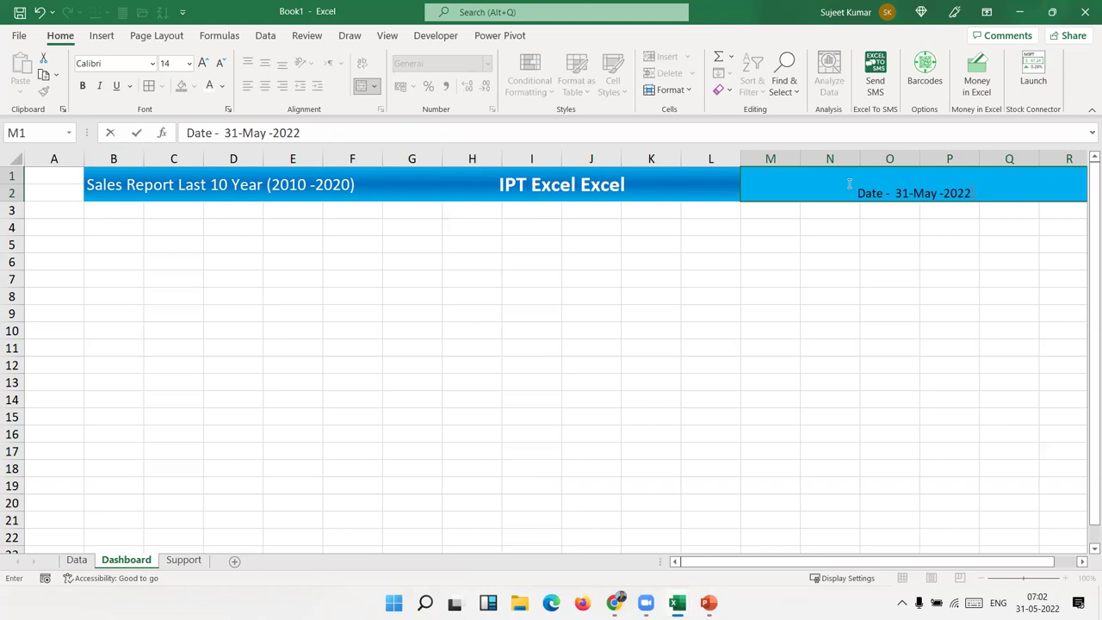
text(  Tue)
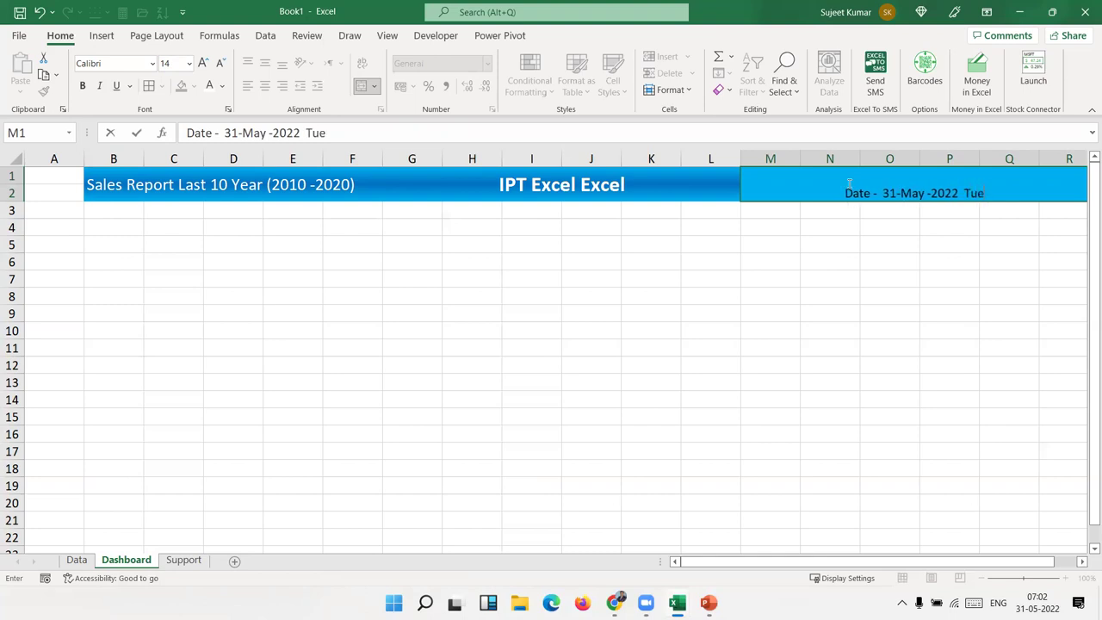
key(Return)
Right-align and vertically centre the date, enlarging it to 16 point
click(846, 180)
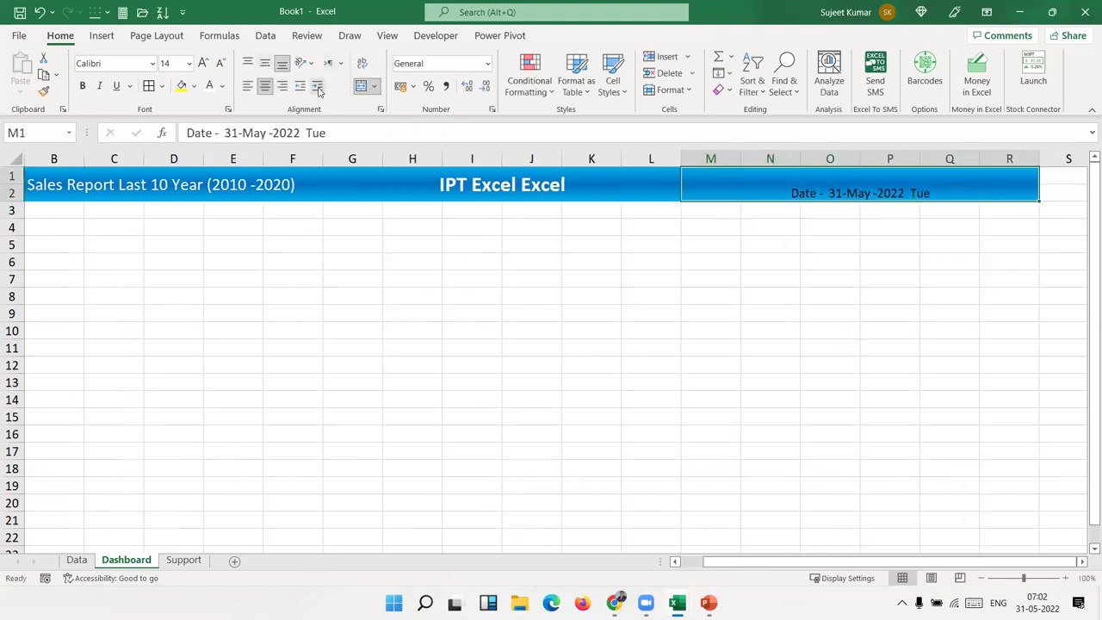
click(283, 86)
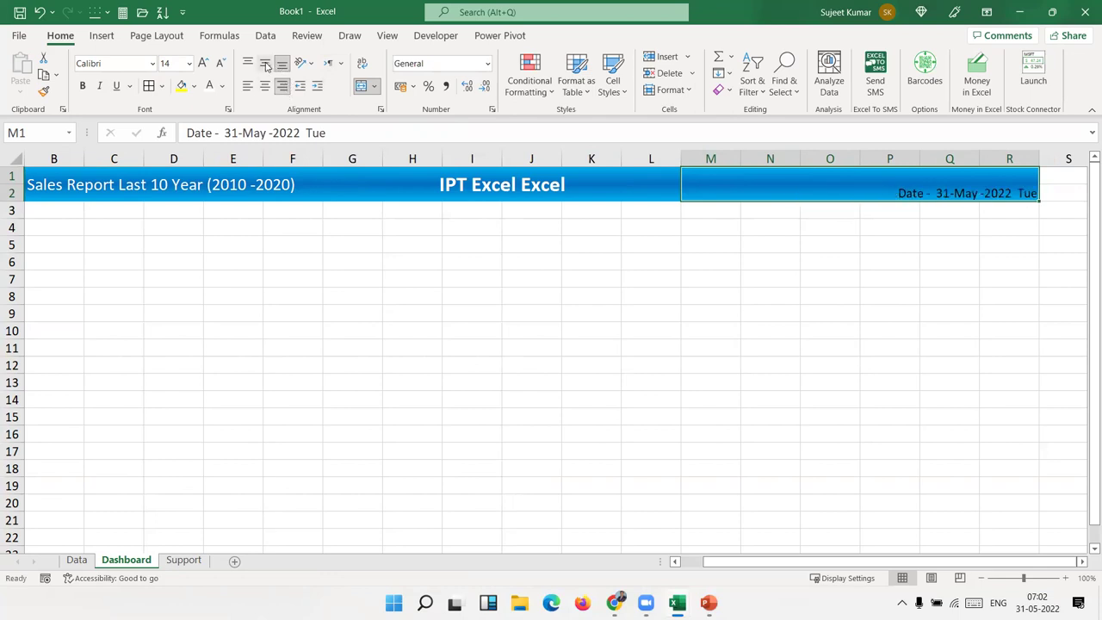
click(266, 66)
click(203, 65)
click(203, 64)
click(469, 258)
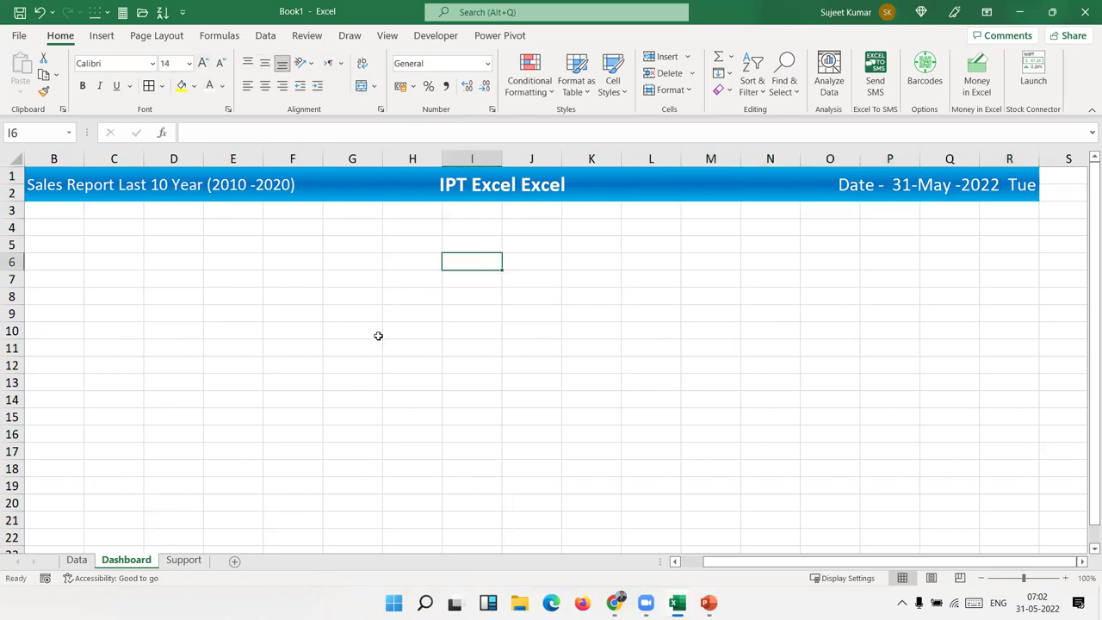
Select the range O3:R6 under the date block
key(Right)
key(Right)
key(Right)
key(Right)
key(Right)
key(Right)
key(Right)
key(Right)
key(Right)
key(Right)
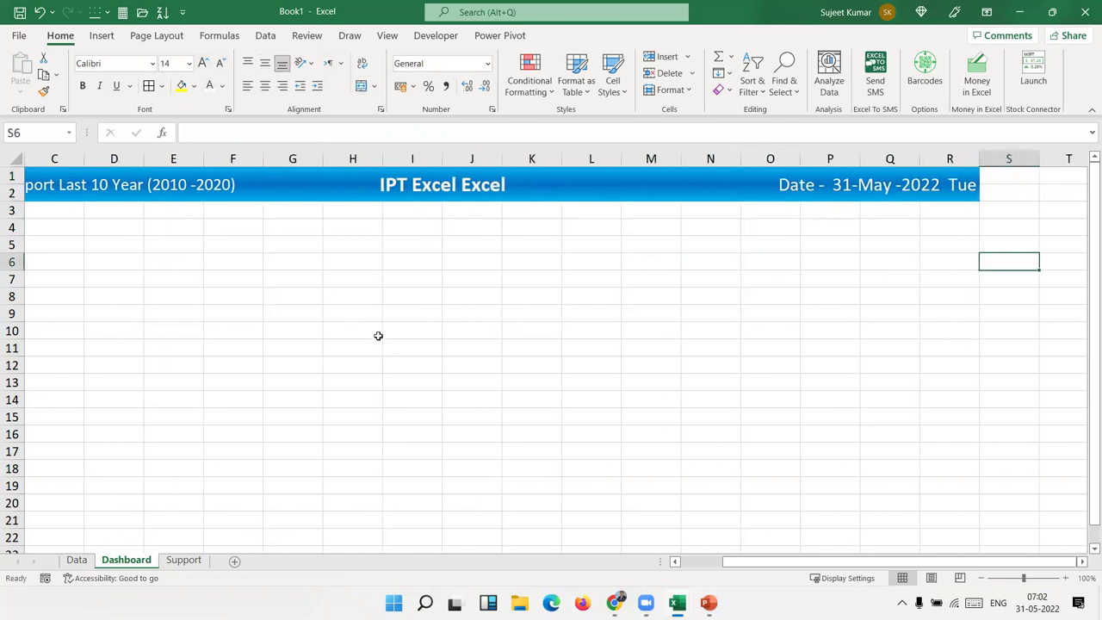
key(Left)
key(Left)
key(Left)
key(Left)
key(Left)
key(Left)
key(Left)
key(Left)
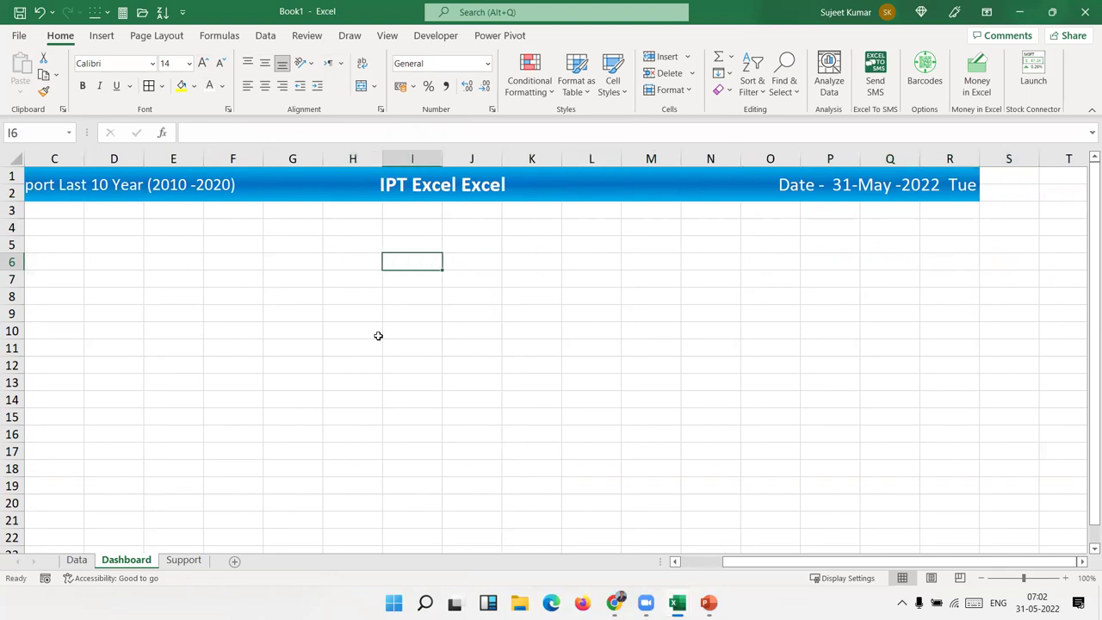
mouse_move(759, 212)
mouse_down()
mouse_move(910, 255)
mouse_move(953, 328)
mouse_move(961, 257)
mouse_up()
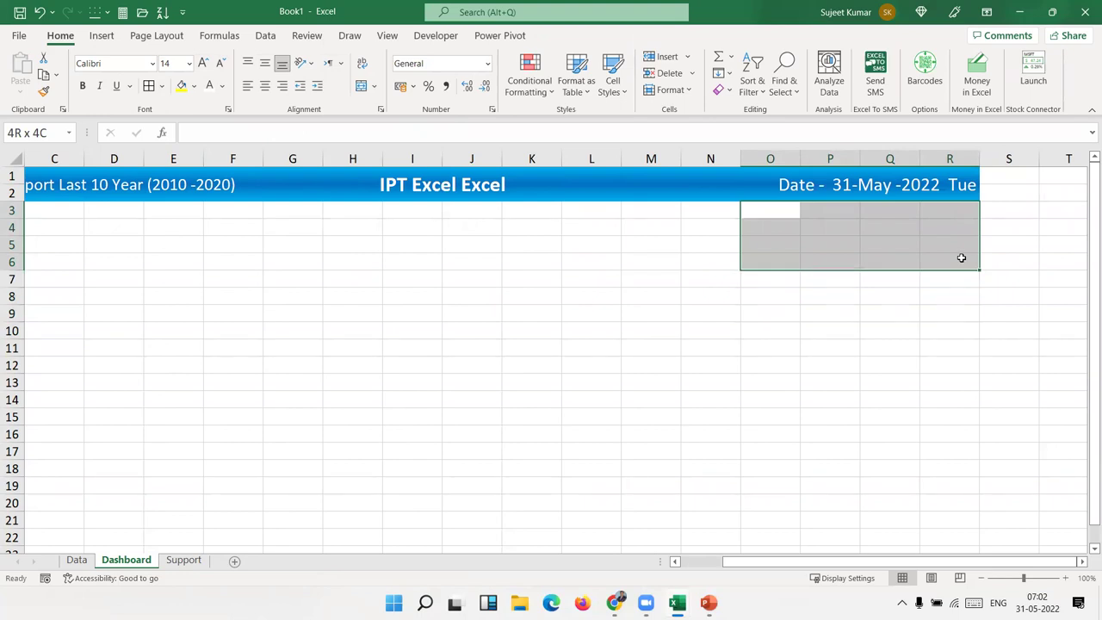
drag(962, 258, 969, 268)
drag(969, 268, 969, 267)
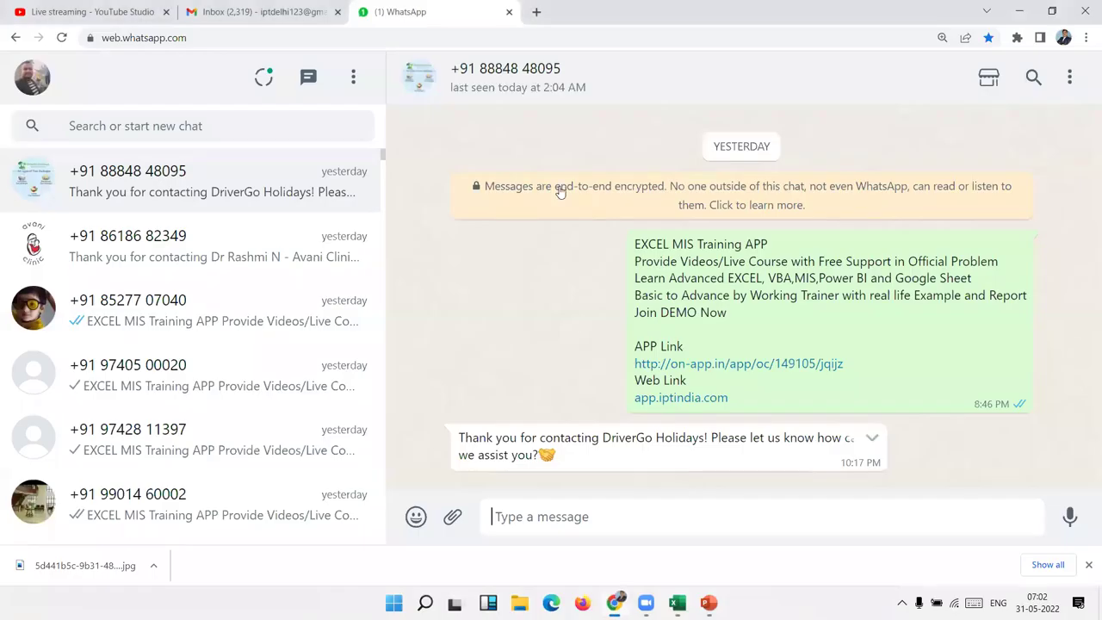
Open the iptindia.com website in a new Chrome tab
key(alt+Tab)
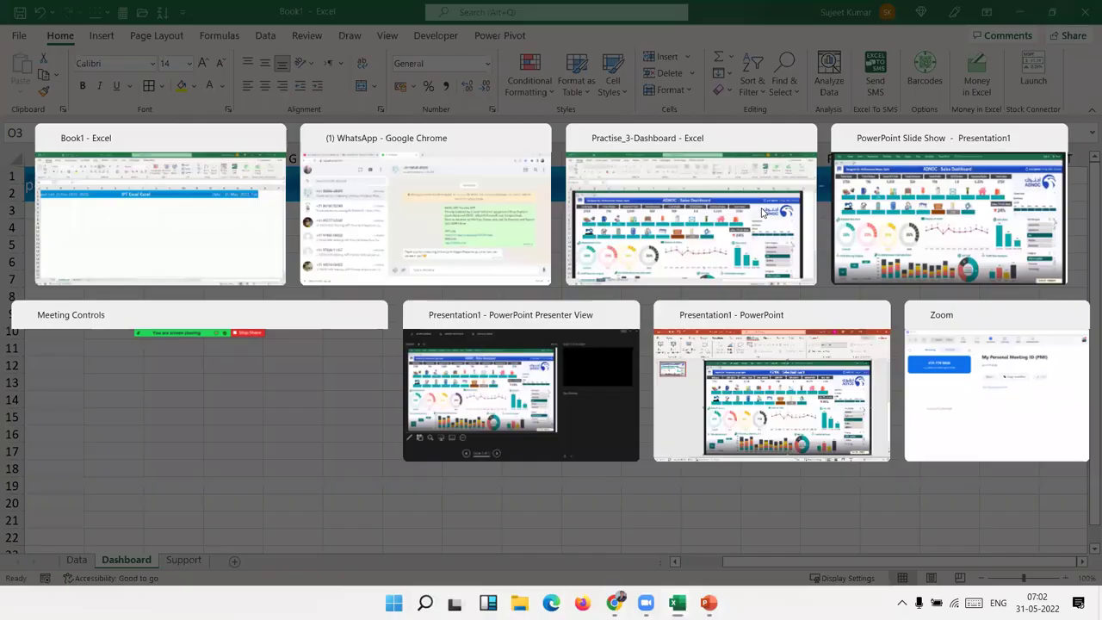
key(alt+Tab)
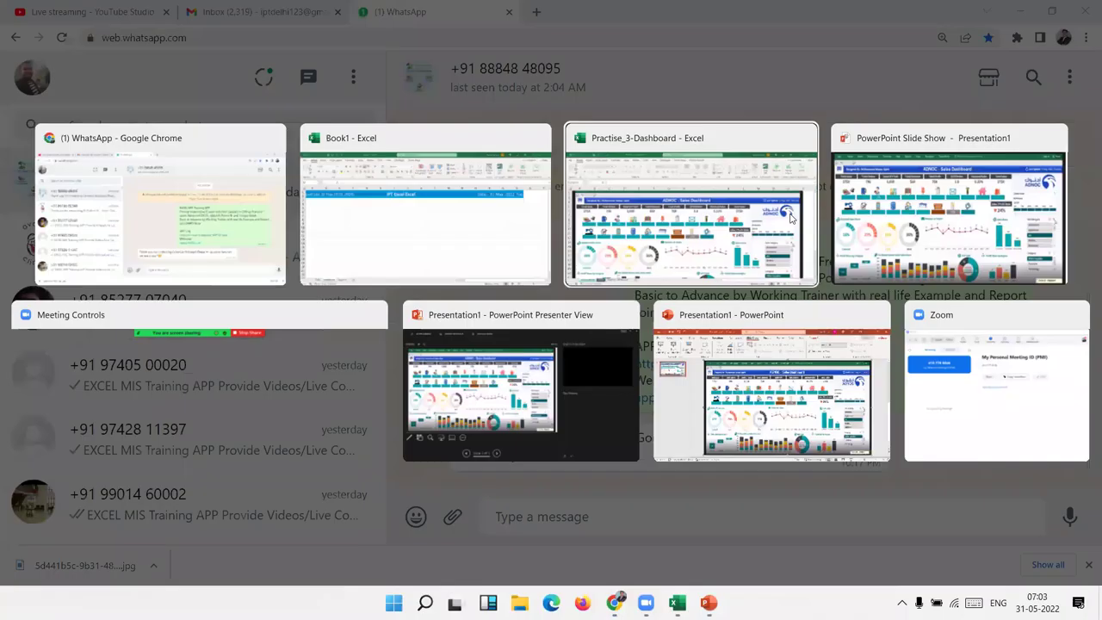
click(790, 217)
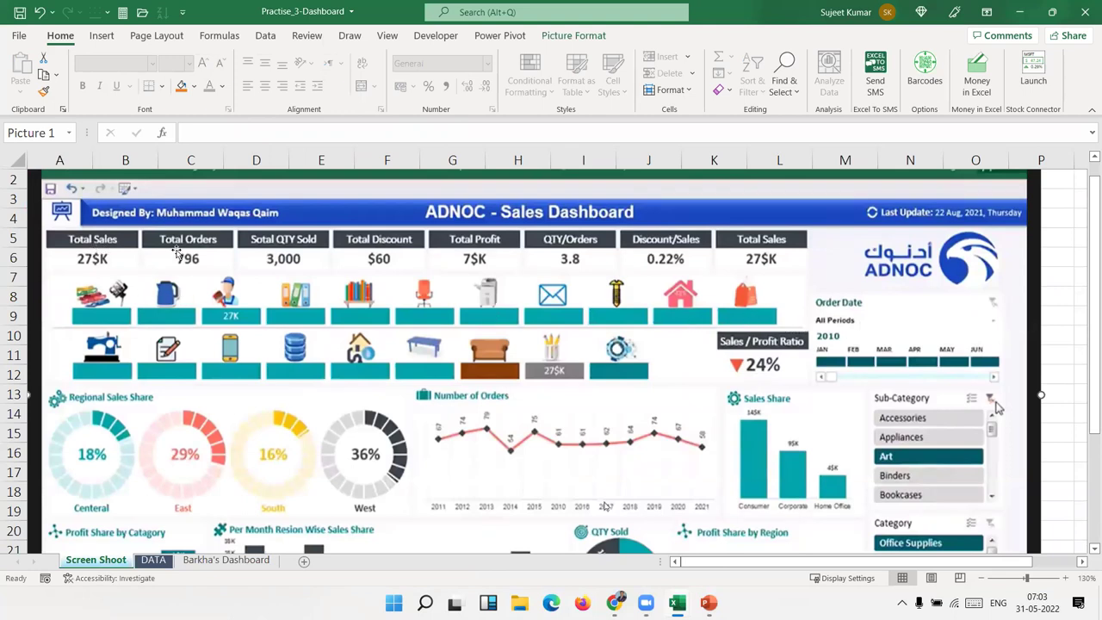
key(alt+Tab)
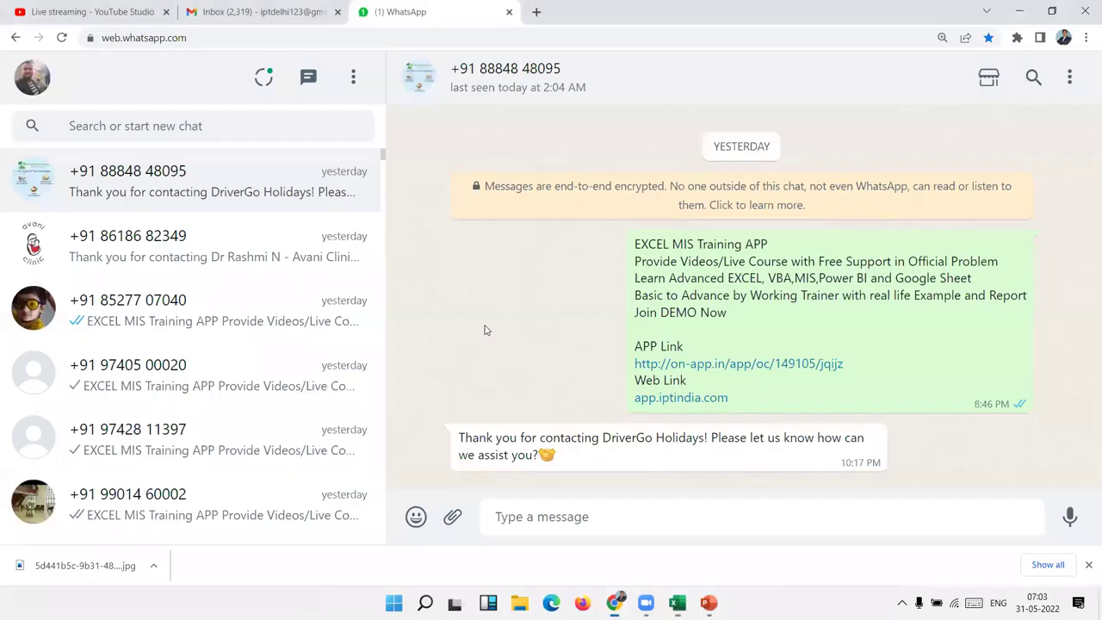
click(536, 11)
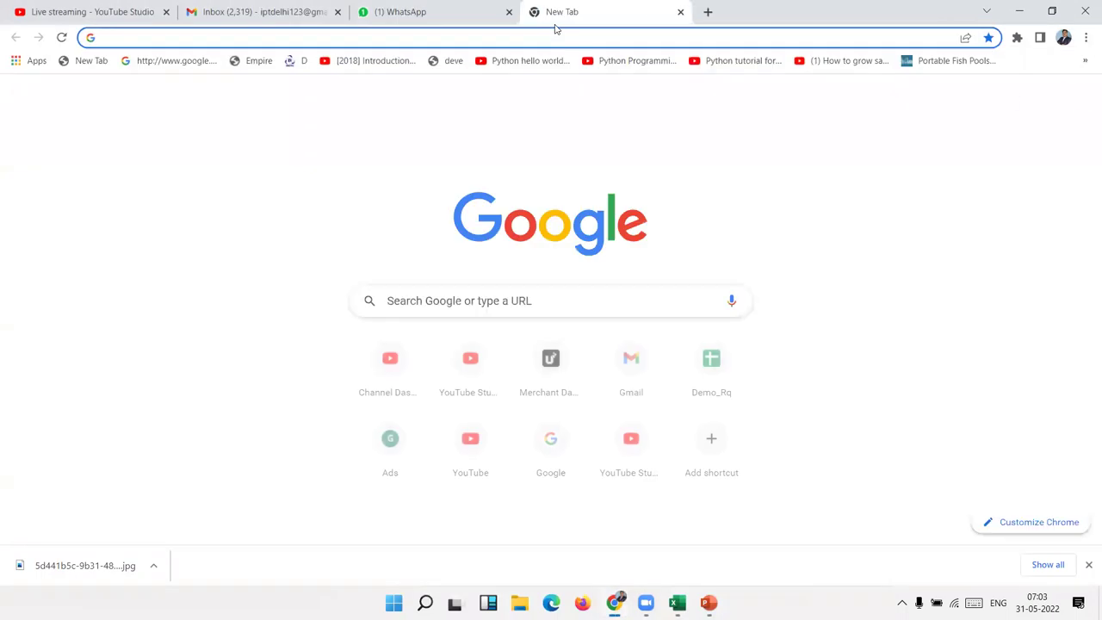
text(ipt)
key(Return)
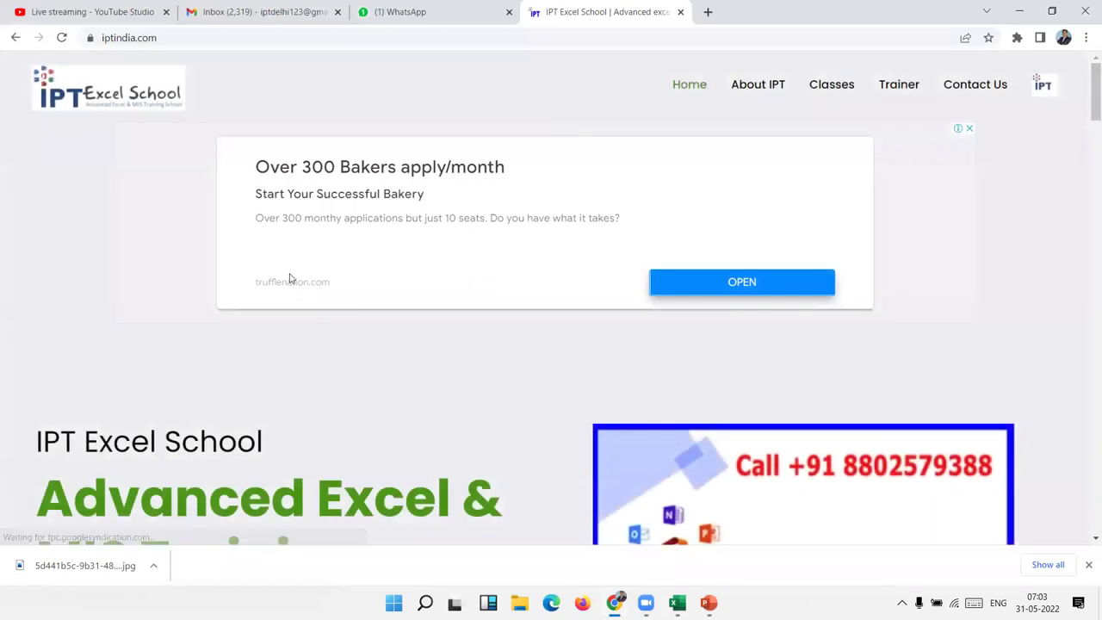
scroll(651, 301, down, 3)
Copy an image from the iptindia.com page, then briefly check the Excel windows
right_click(652, 301)
click(687, 353)
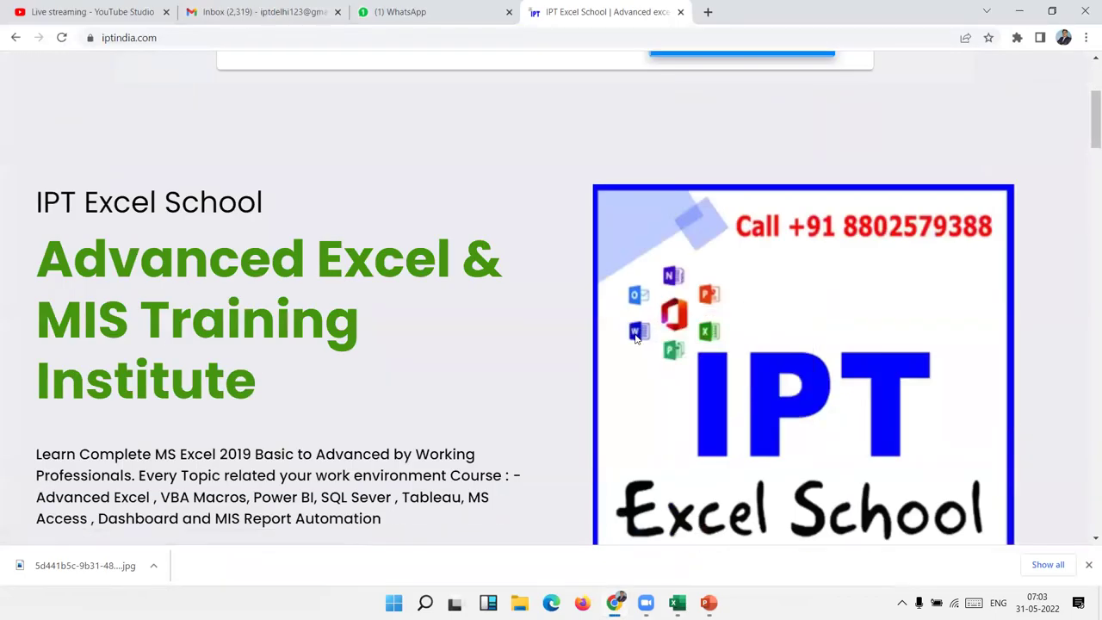
key(alt+Tab)
key(alt+Tab)
key(Tab)
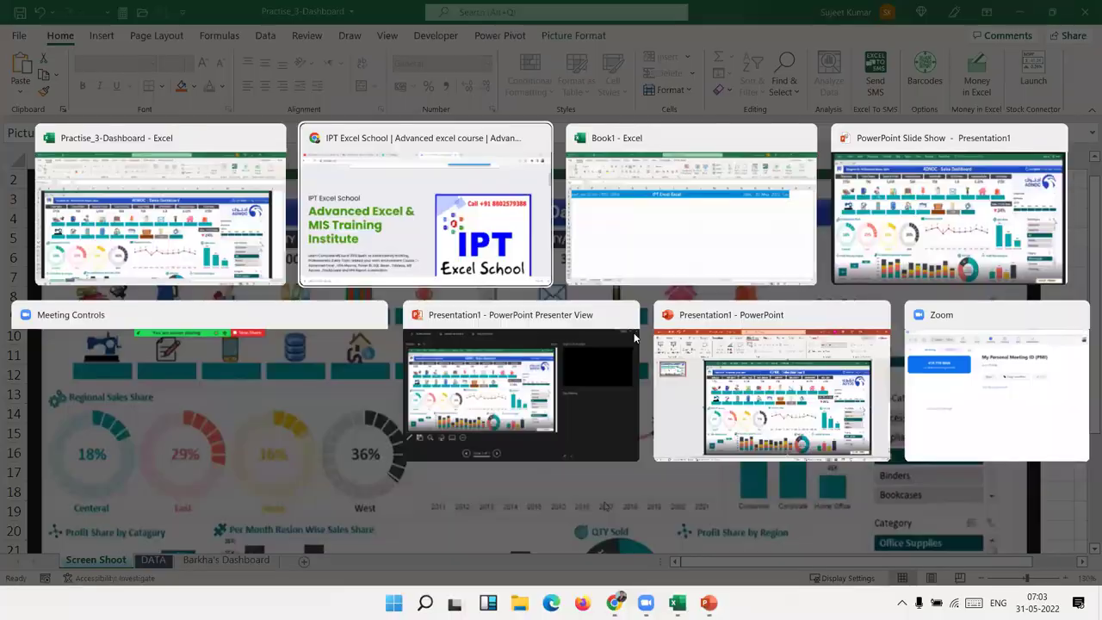
click(756, 342)
key(alt+Tab)
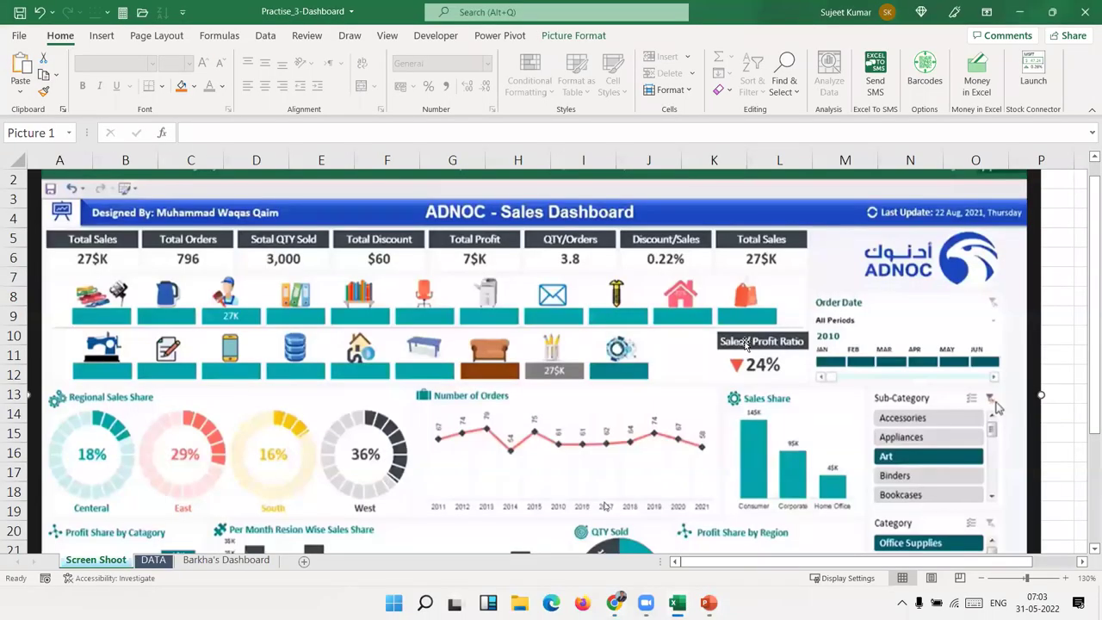
key(alt+Tab)
key(Tab)
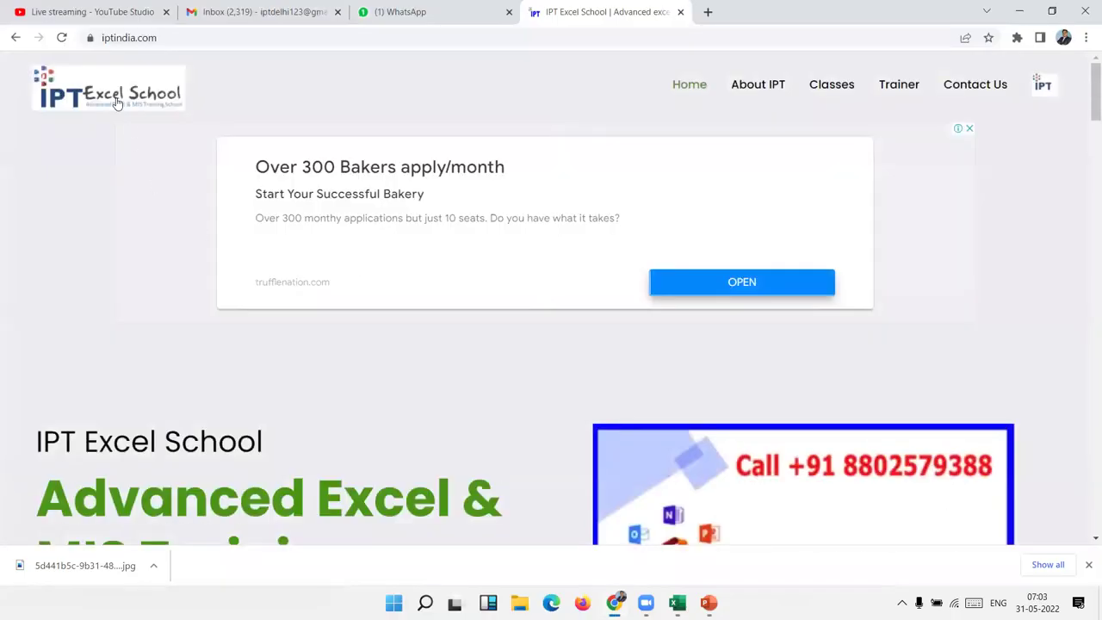
Copy the IPT Excel School logo image and head back to the Book1 workbook
right_click(110, 87)
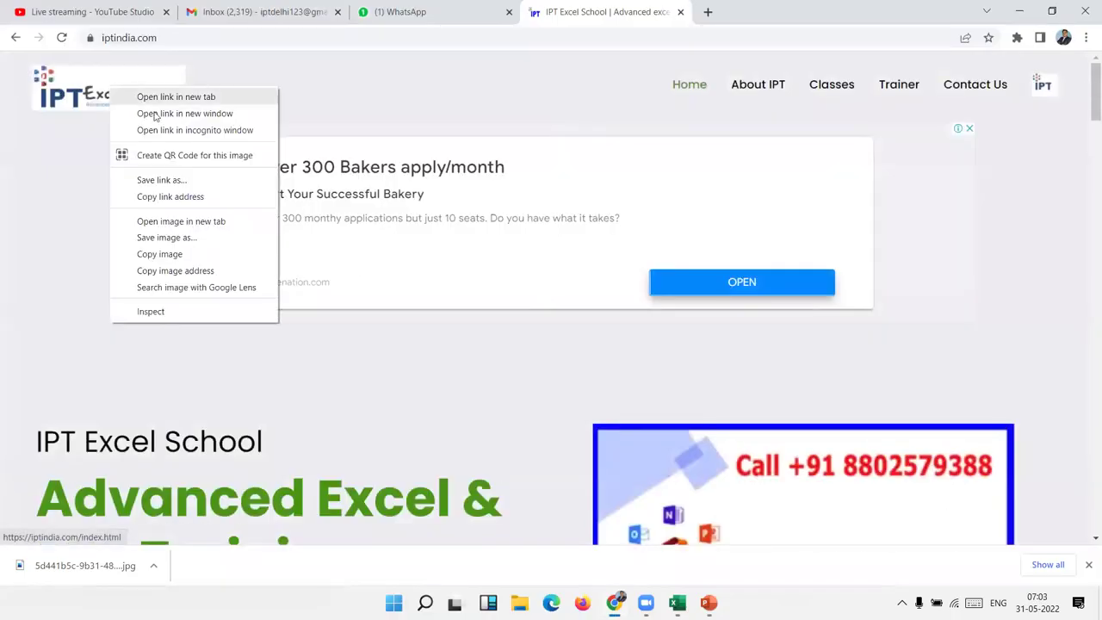
click(159, 254)
key(alt+Tab)
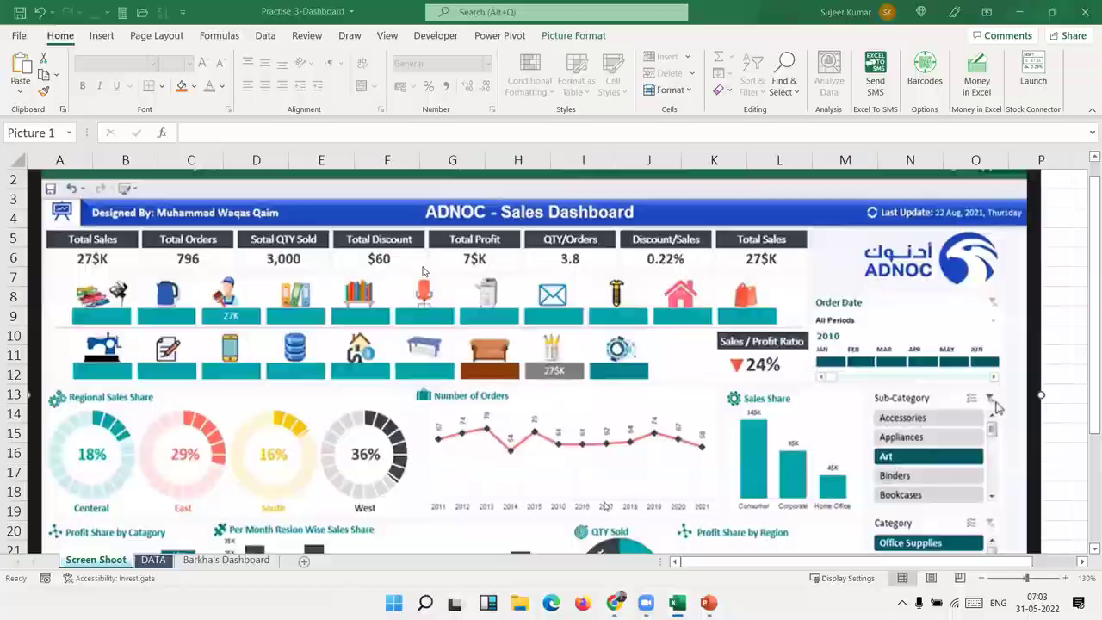
key(alt+Tab)
key(Tab)
Paste the IPT Excel School logo into Book1, shrink it, and place it under the banner's right end
click(578, 313)
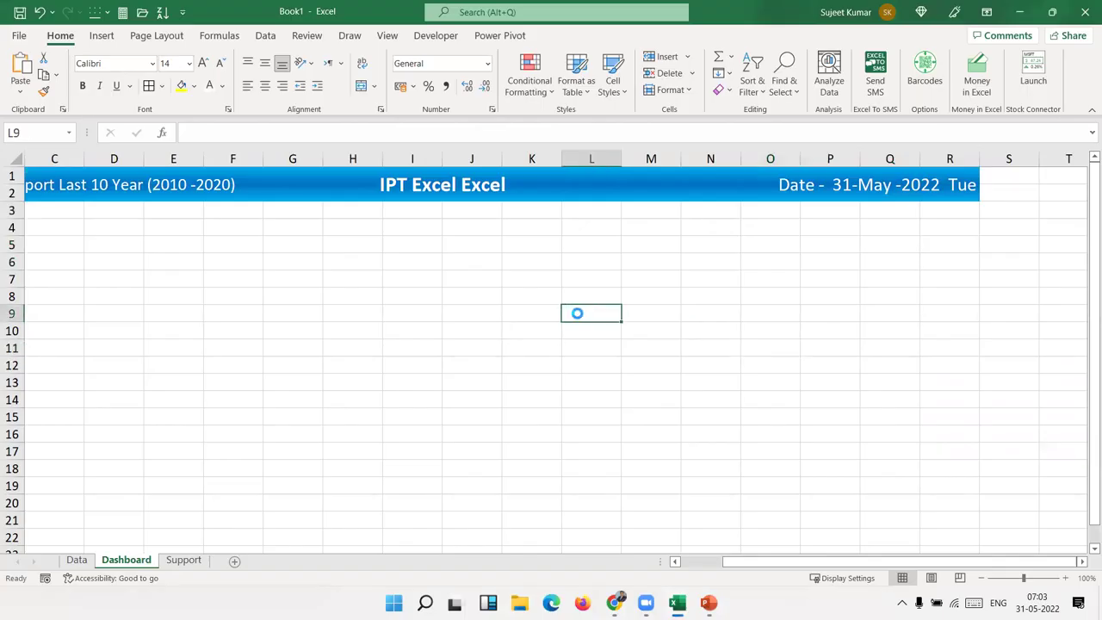
key(ctrl+v)
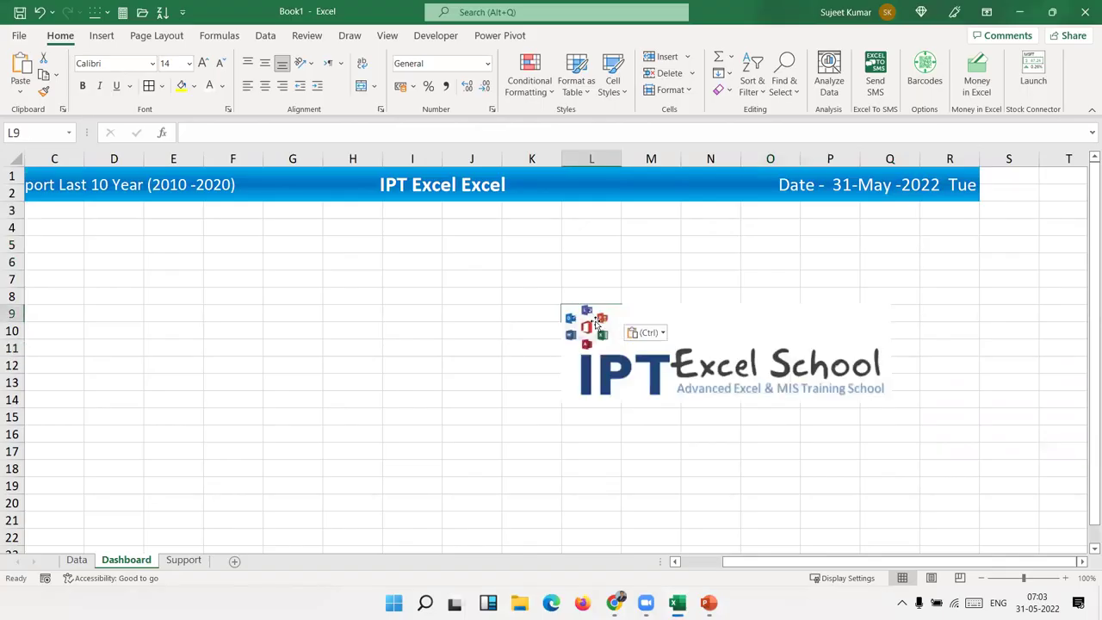
drag(602, 318, 768, 242)
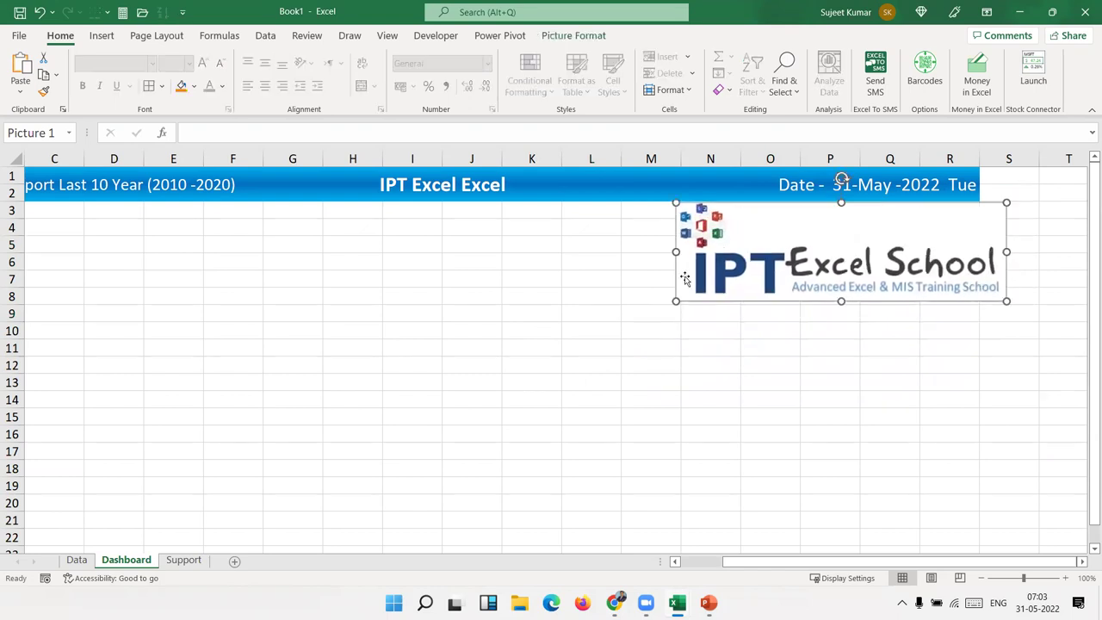
drag(675, 302, 875, 266)
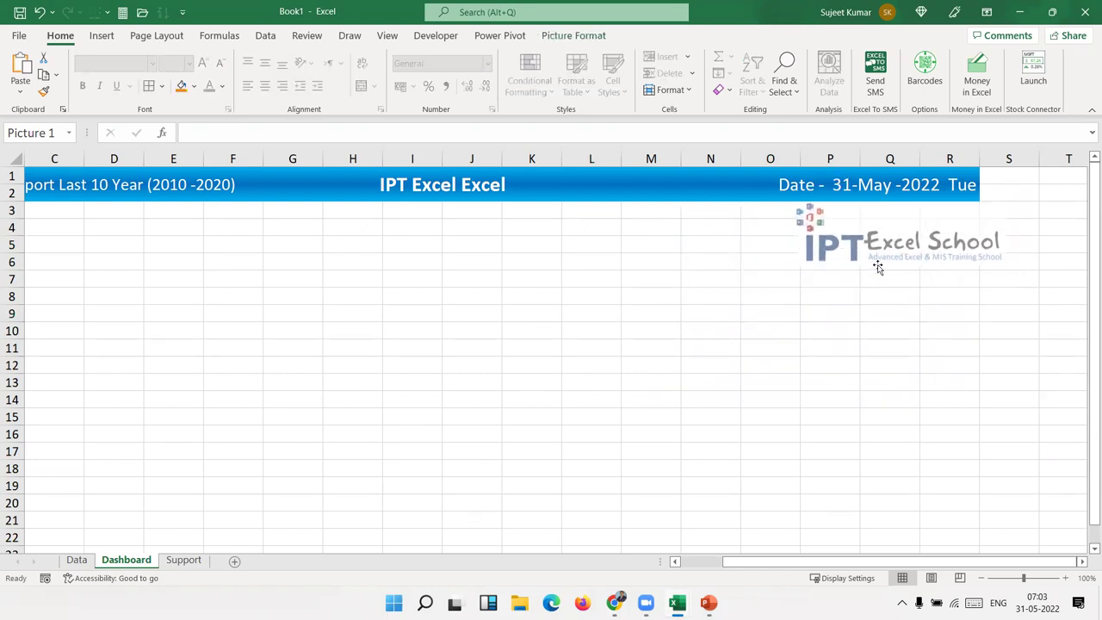
drag(890, 234, 886, 231)
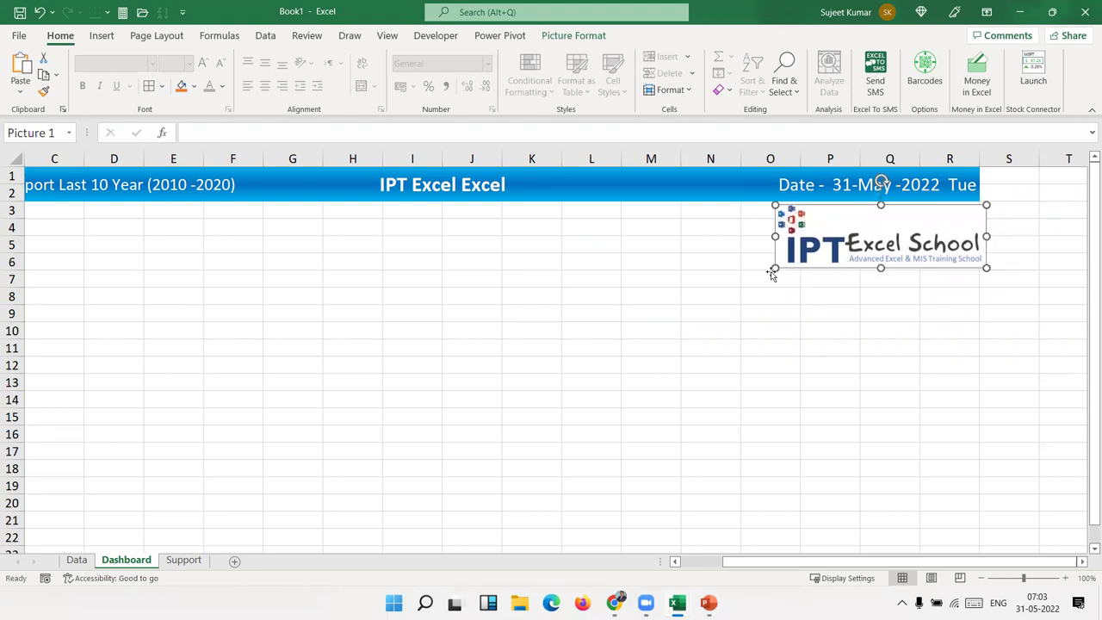
drag(777, 266, 742, 270)
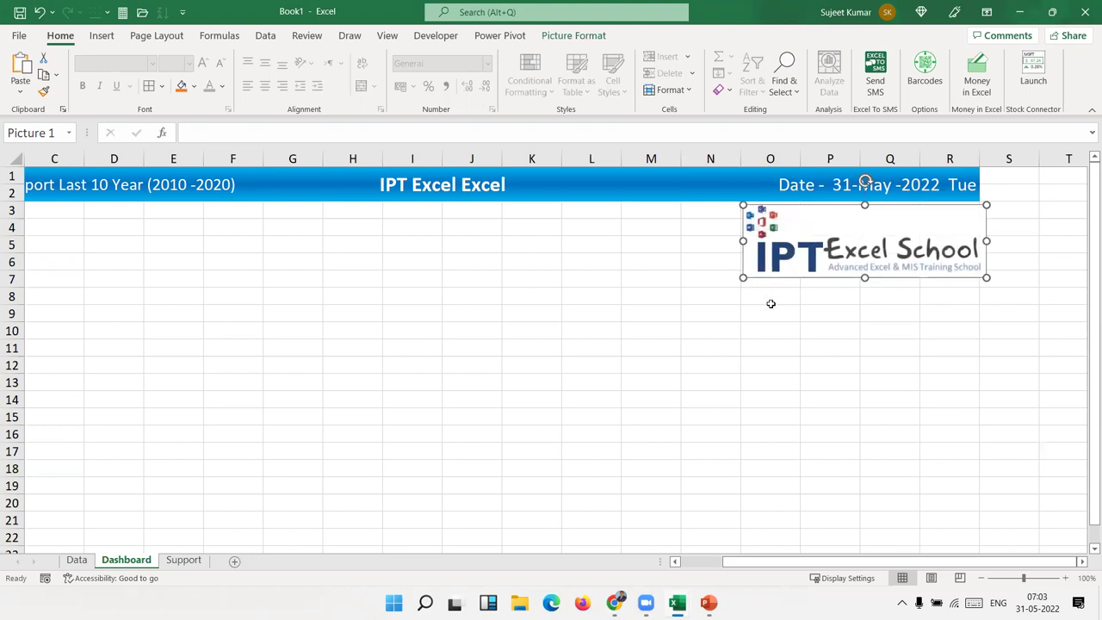
click(774, 309)
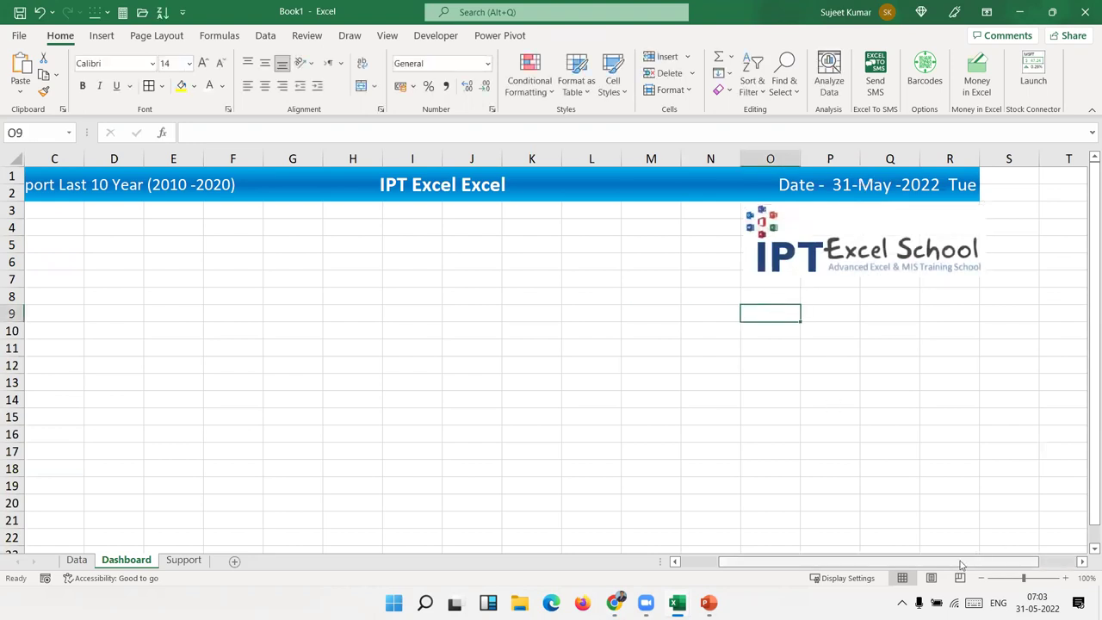
drag(961, 564, 923, 564)
click(228, 366)
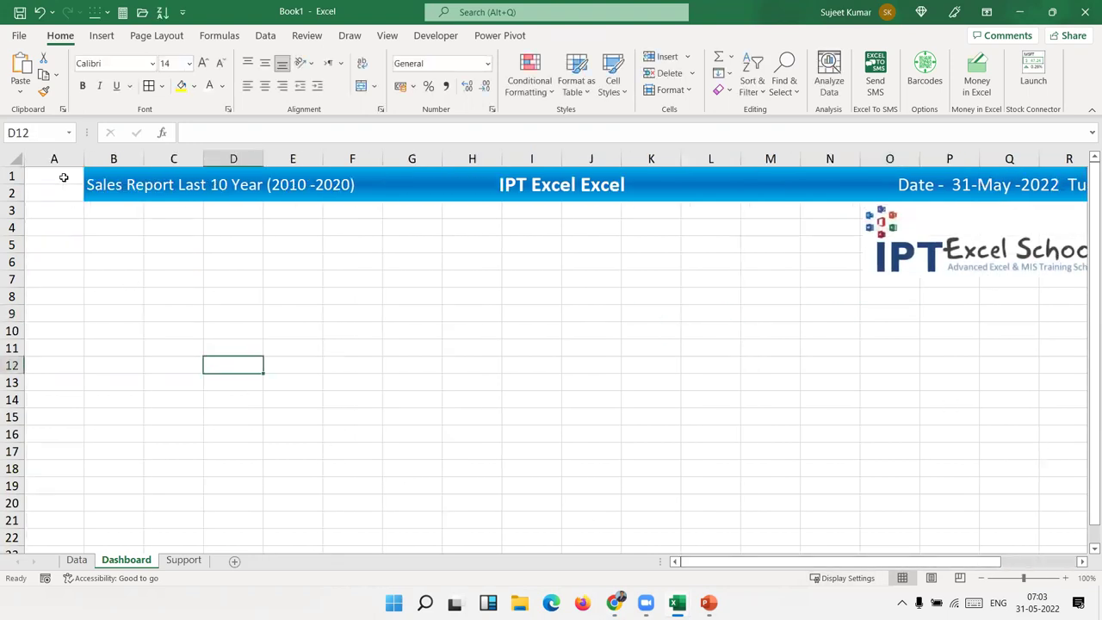
drag(64, 177, 62, 193)
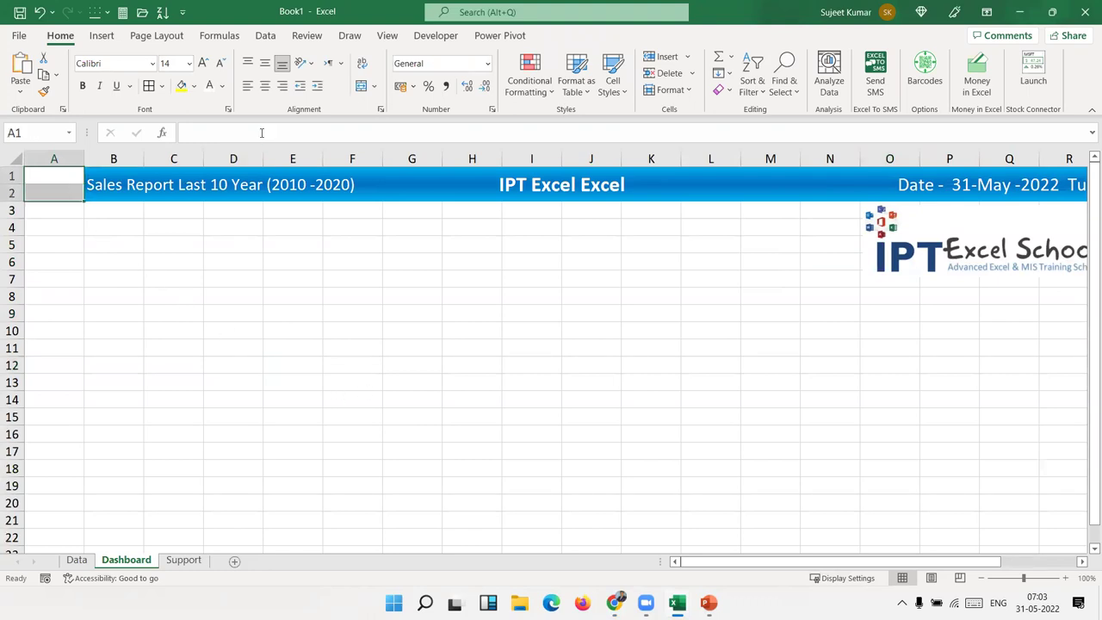
Open the Insert Icons library and try icon searches like 'das' and 'bo'
click(101, 35)
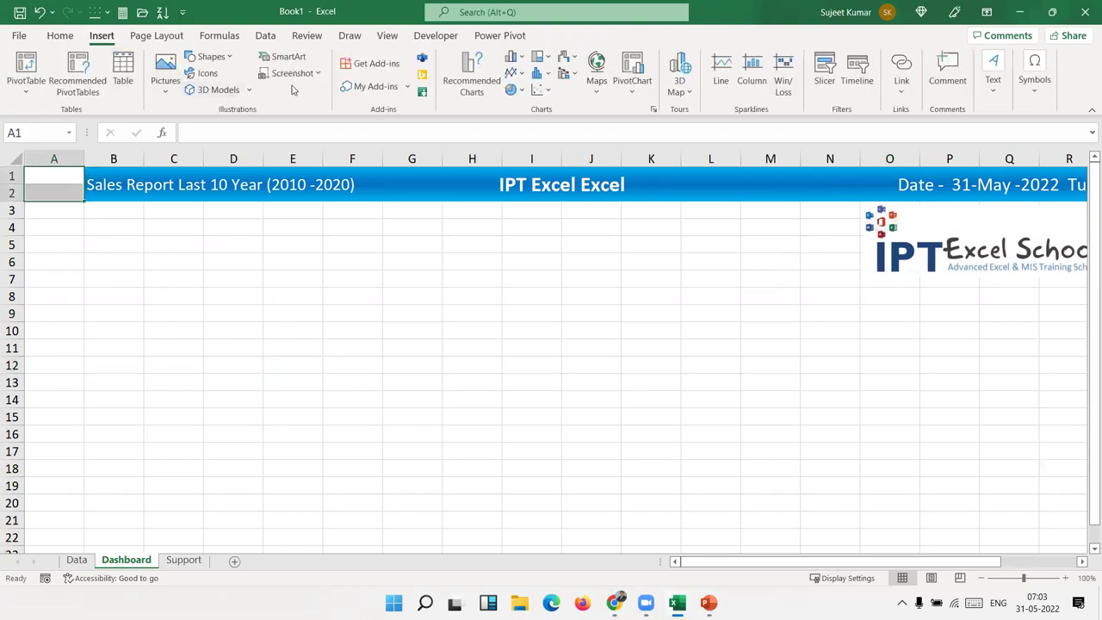
click(206, 74)
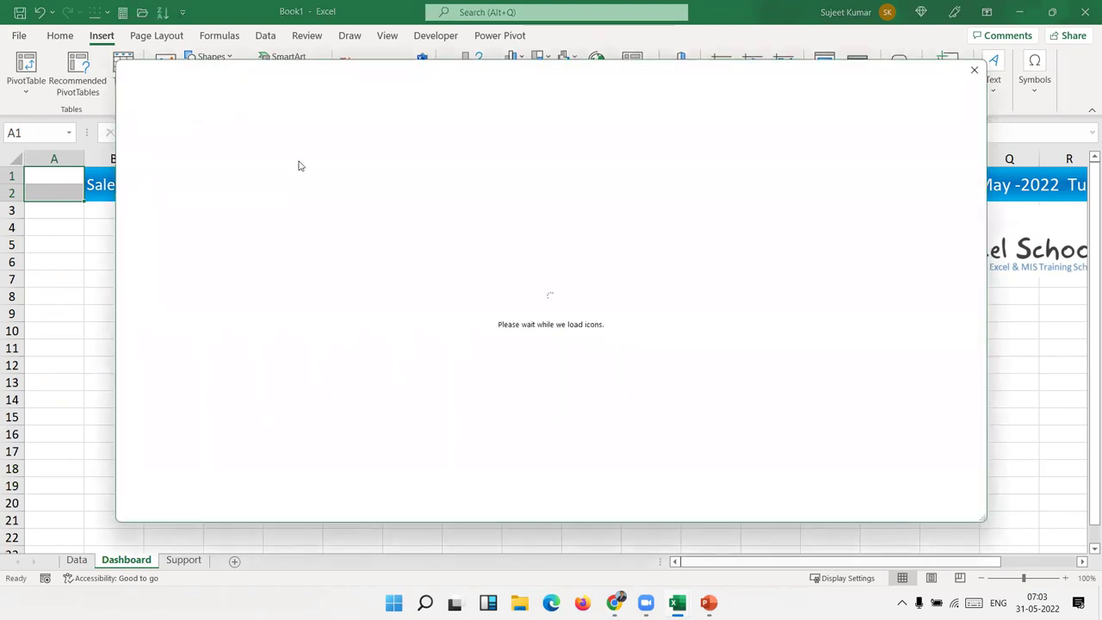
text(dh)
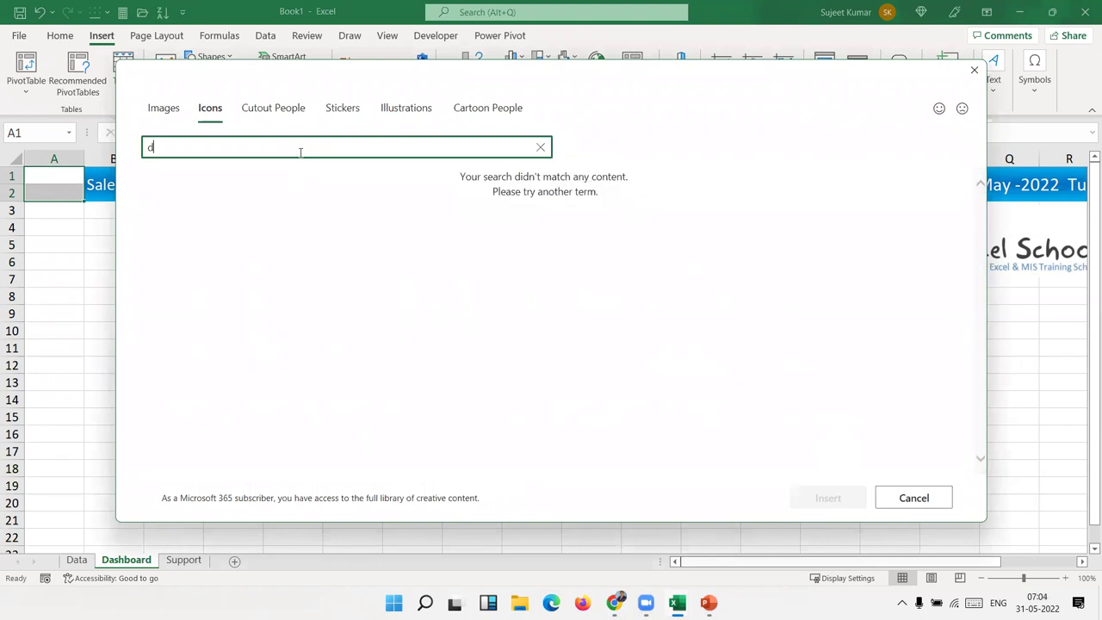
key(BackSpace)
text(das)
key(BackSpace)
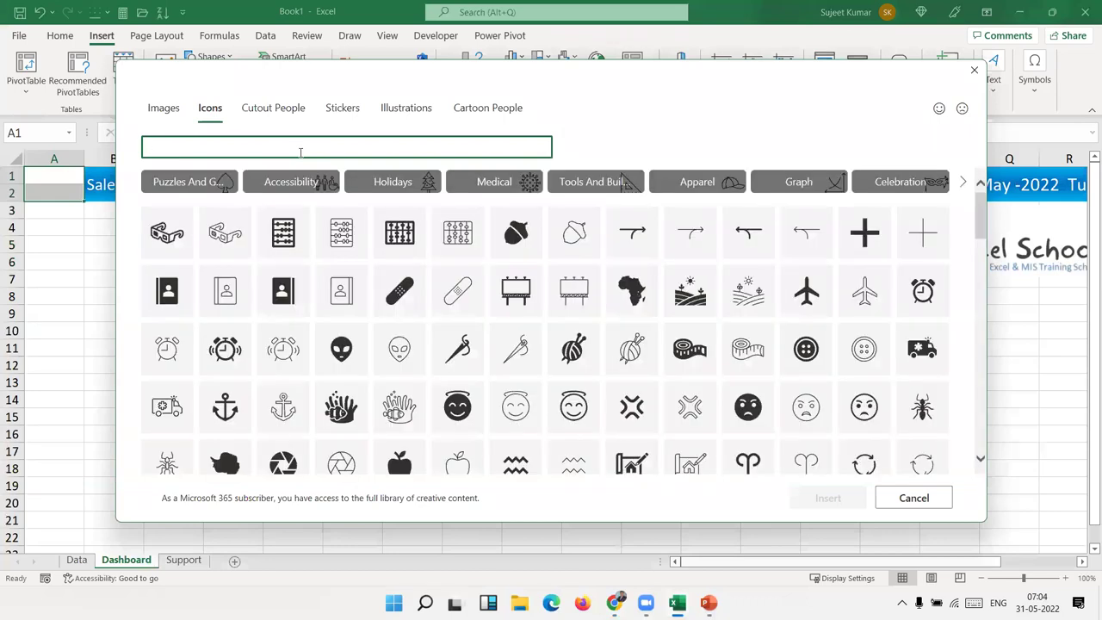
text(bord)
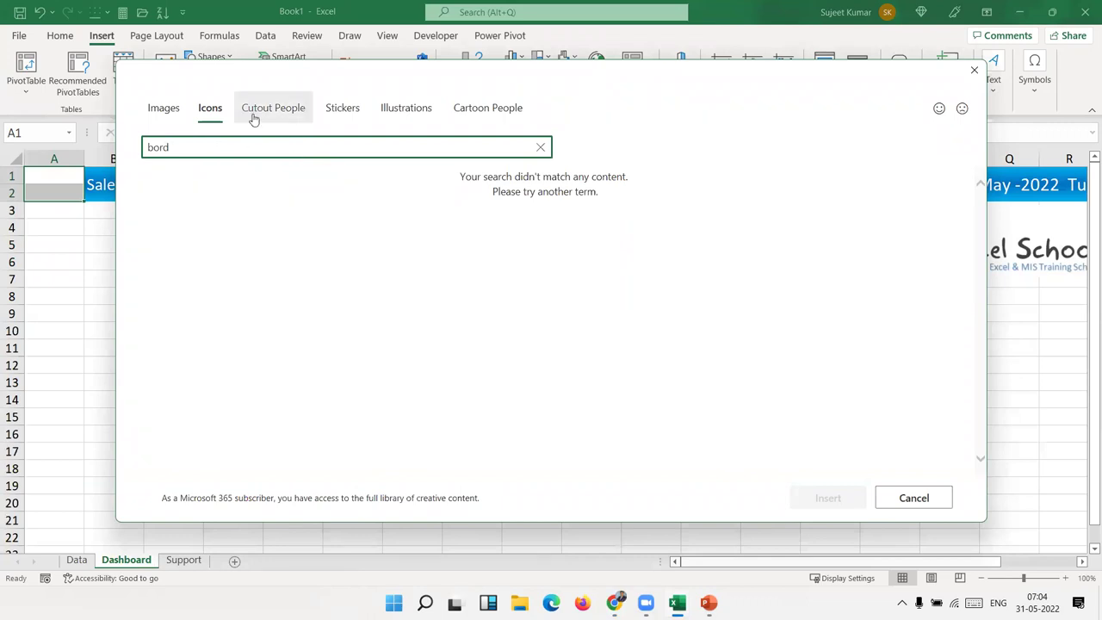
Search stickers for 'board' and 'report', view stock images, then close without inserting
click(350, 118)
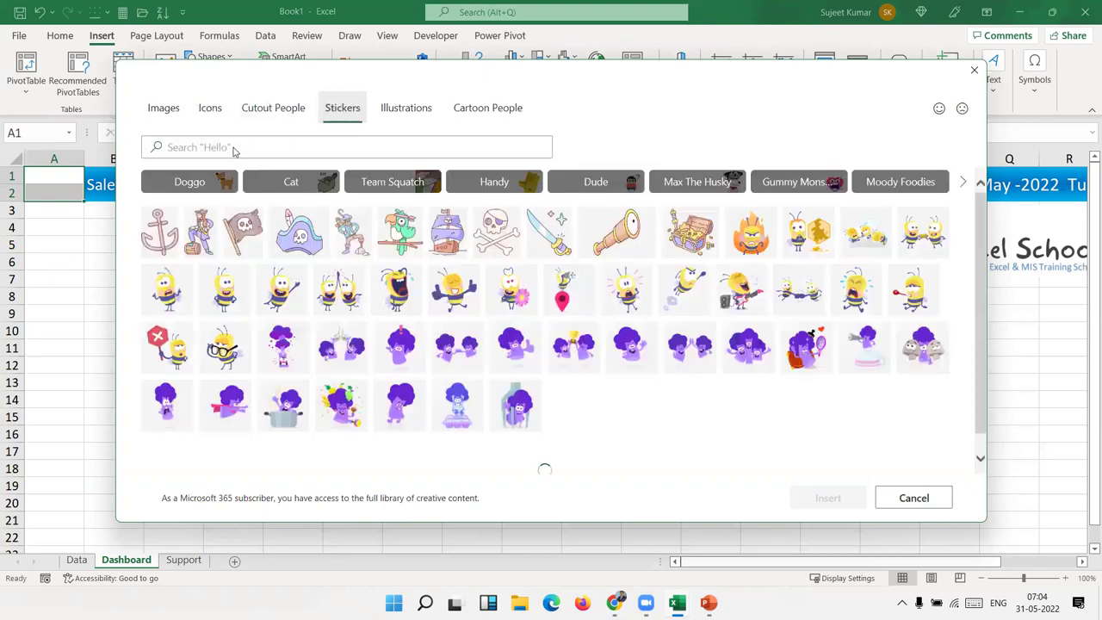
click(233, 147)
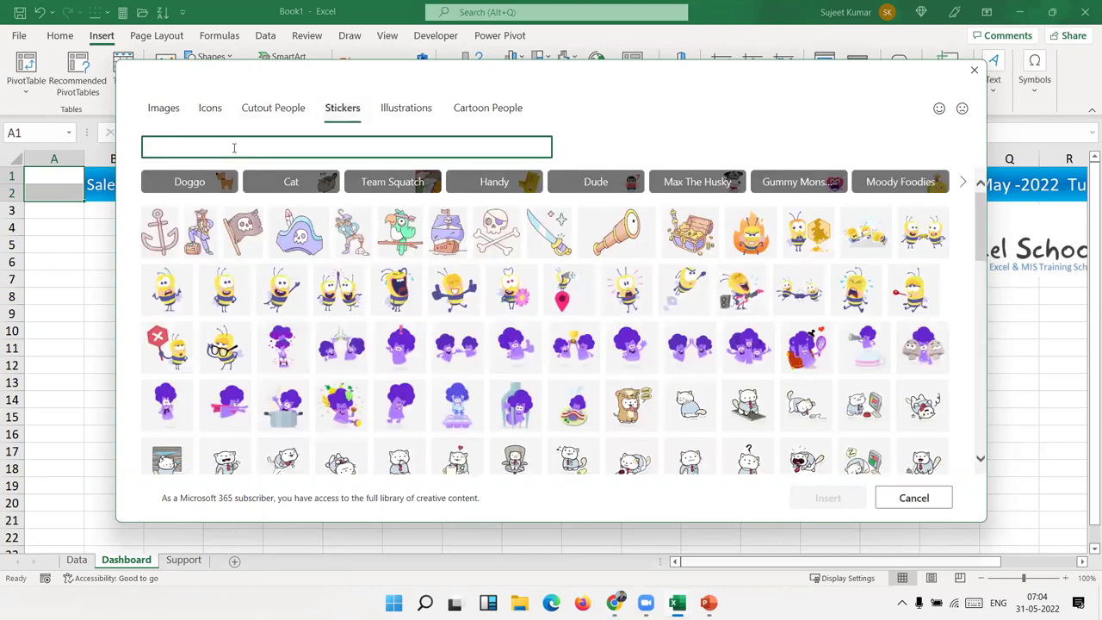
text(board)
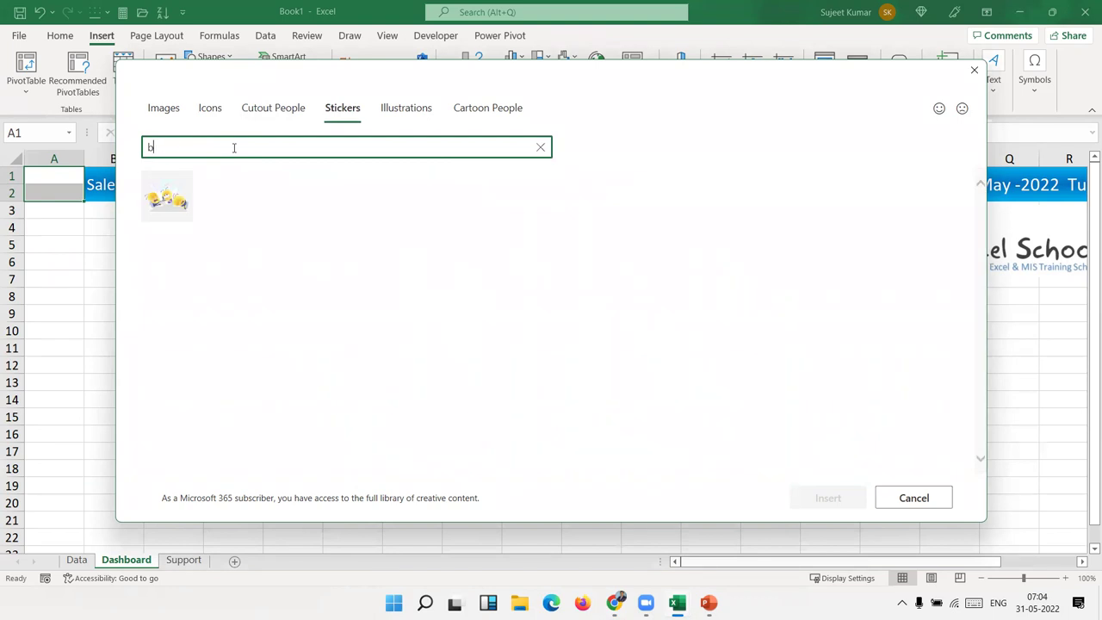
key(BackSpace)
text(report)
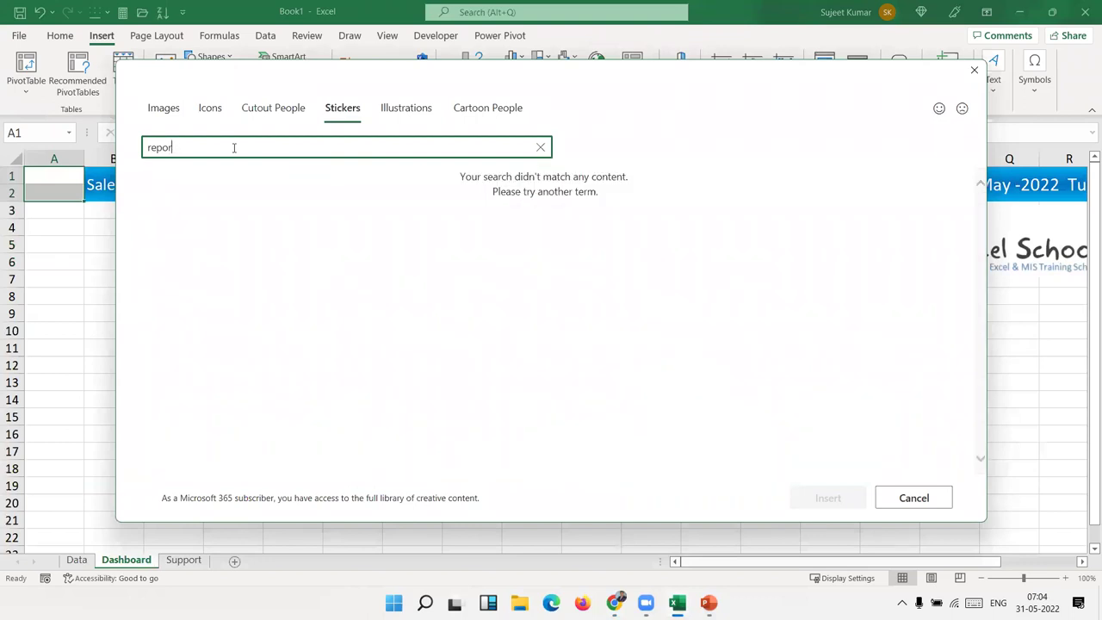
key(BackSpace)
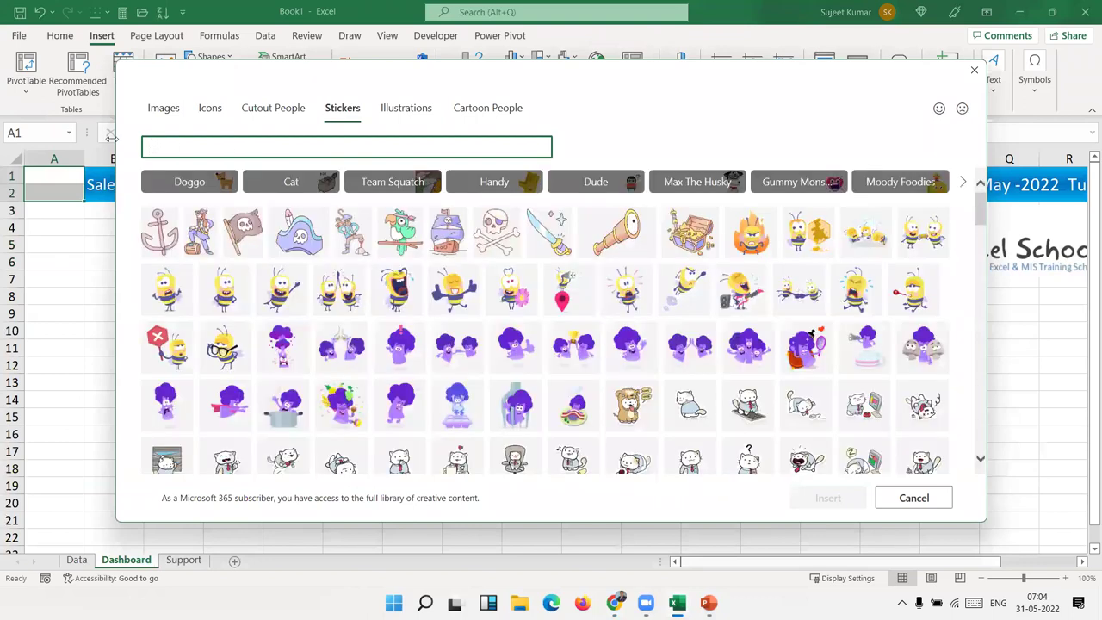
click(164, 110)
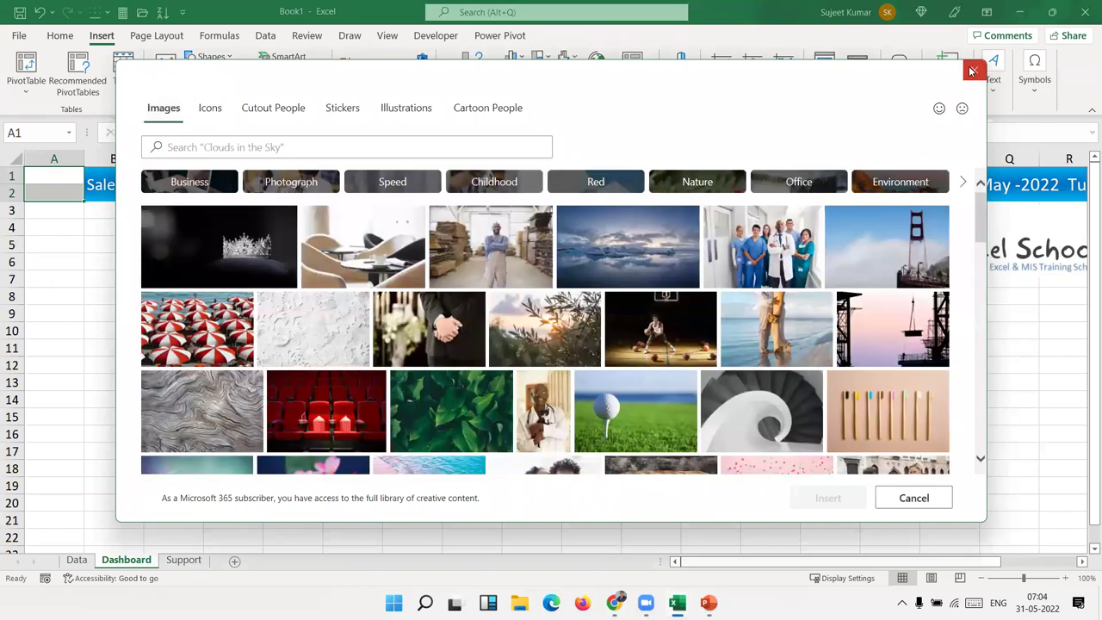
click(971, 71)
key(alt+Tab)
Go to Google in Chrome and search for 'dashboard icon'
key(alt+Tab)
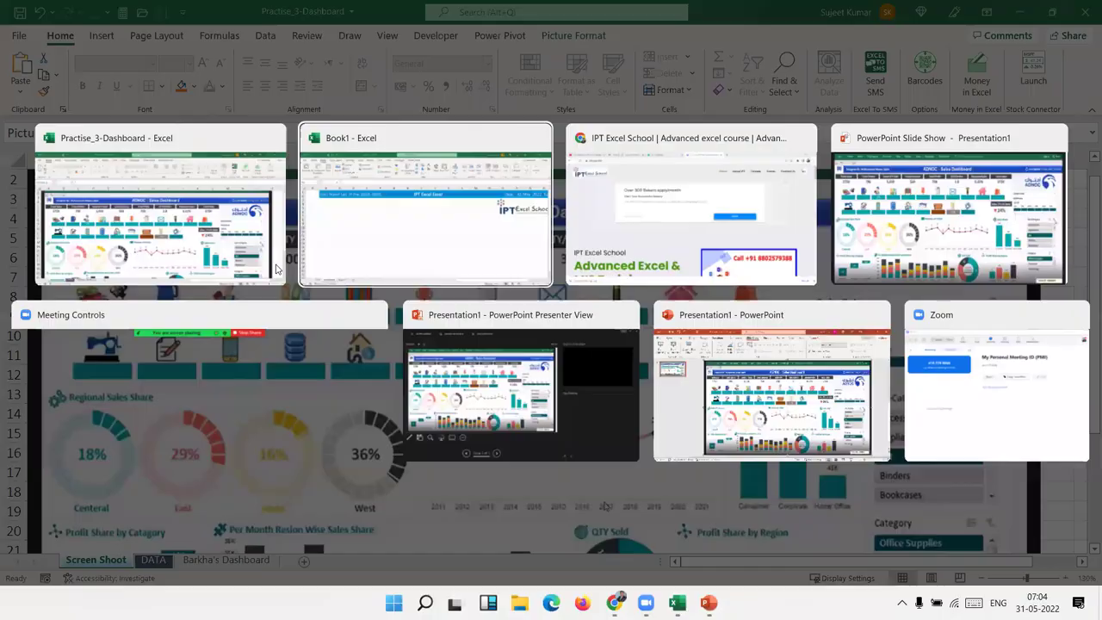
key(alt+Tab)
click(297, 37)
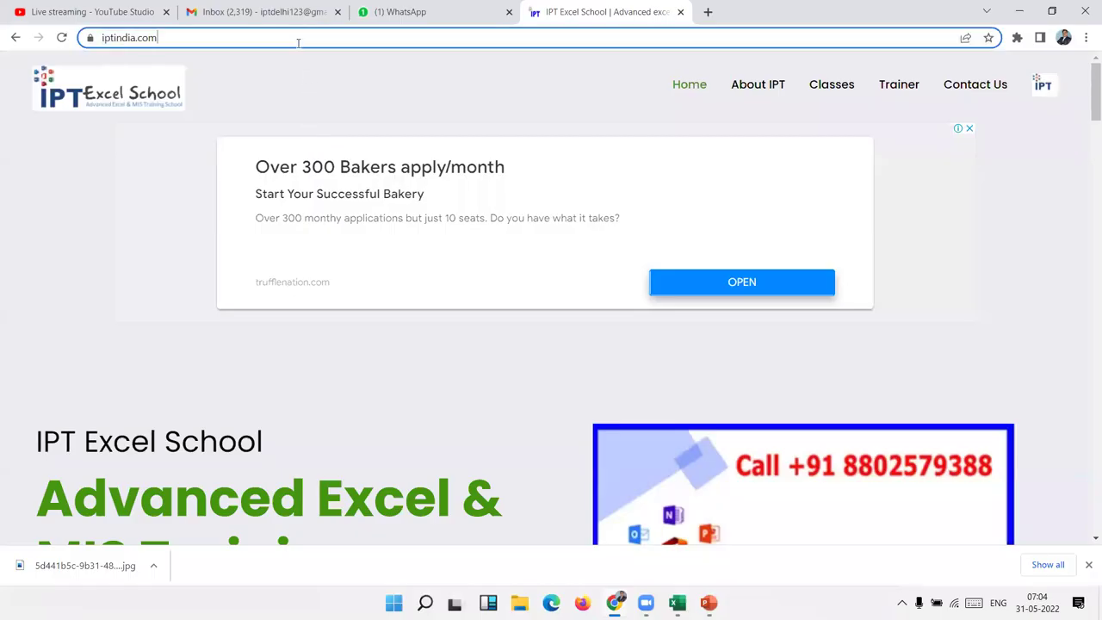
text(go)
key(Return)
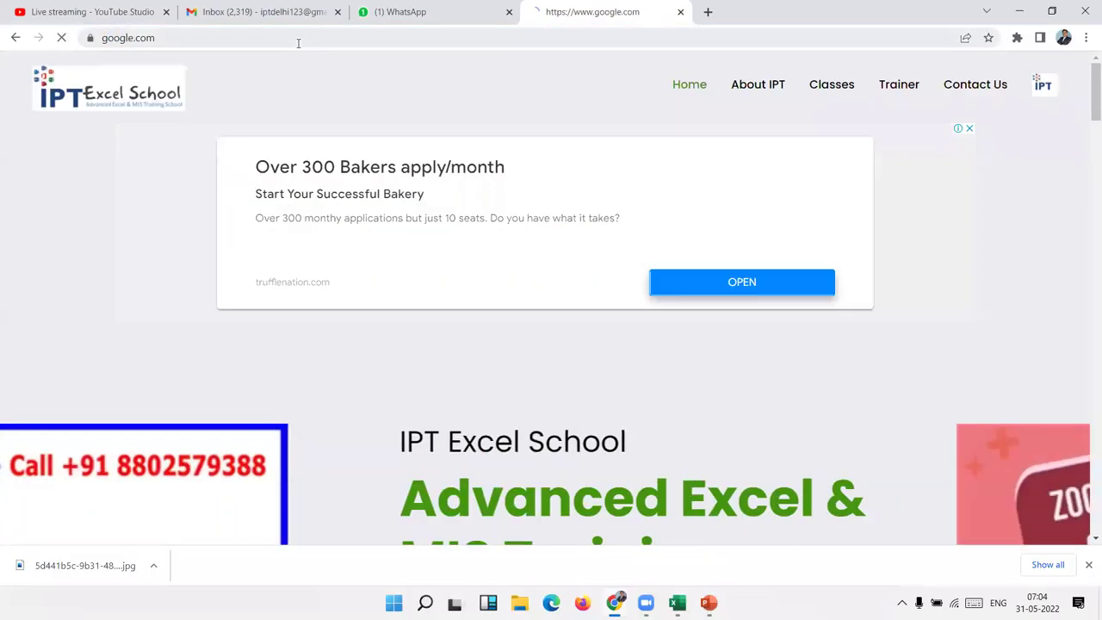
text(dah)
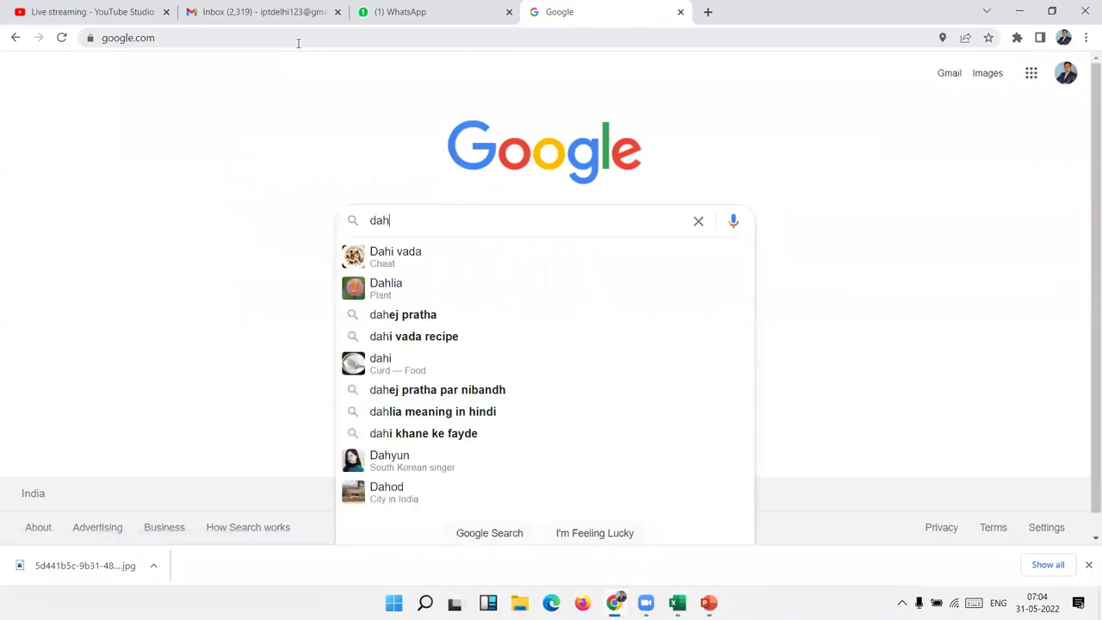
text(hboard i)
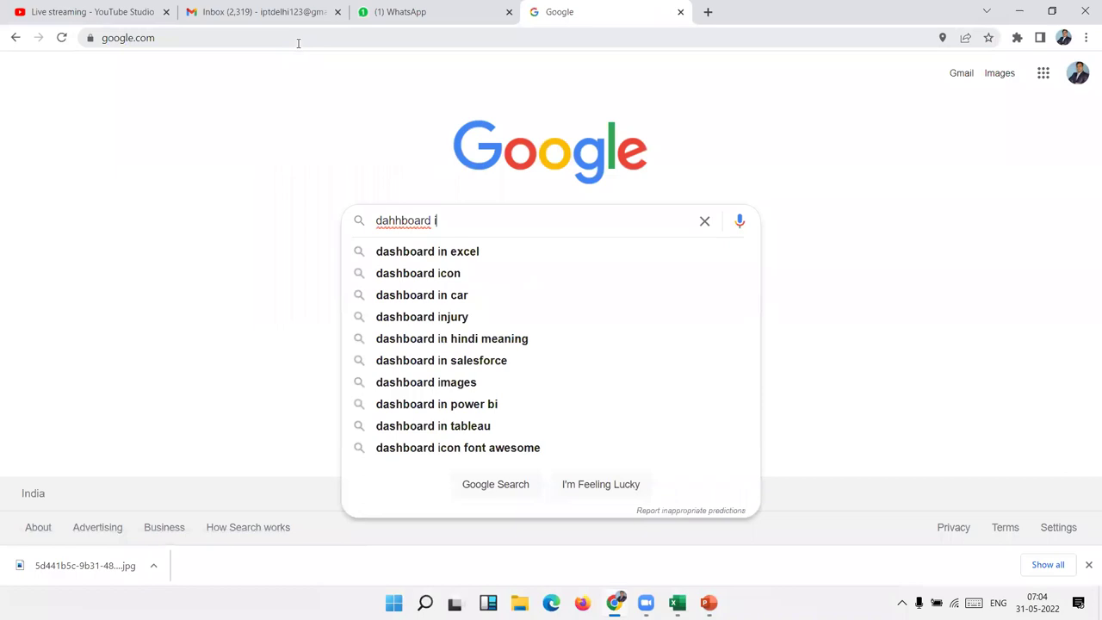
text(co)
key(Down)
key(Return)
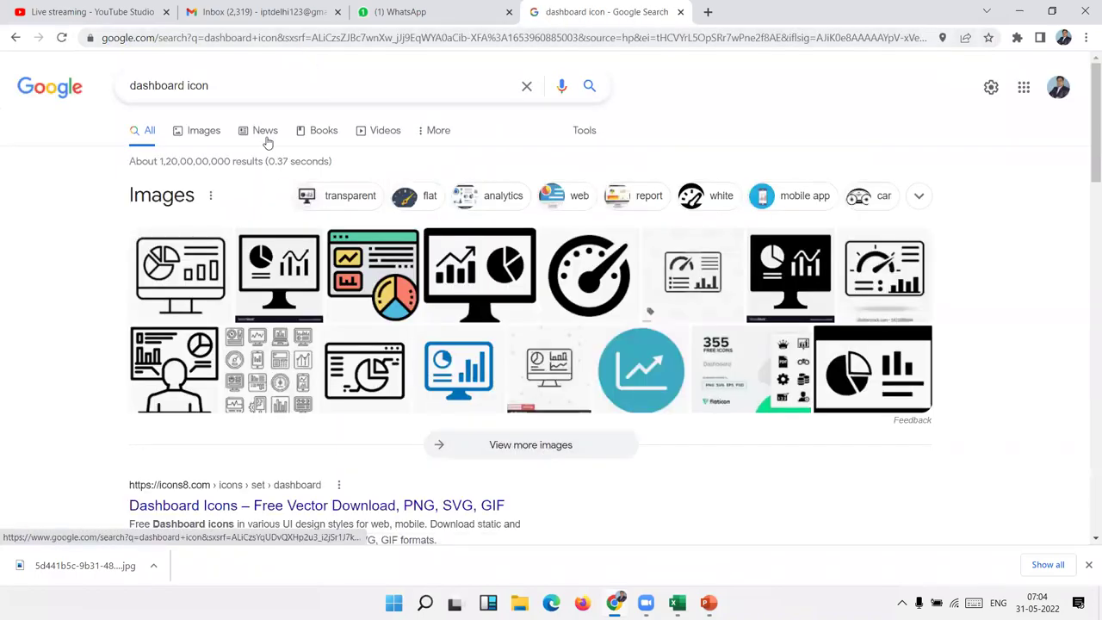
Browse the image results and copy the blue monitor-with-charts dashboard picture
click(189, 130)
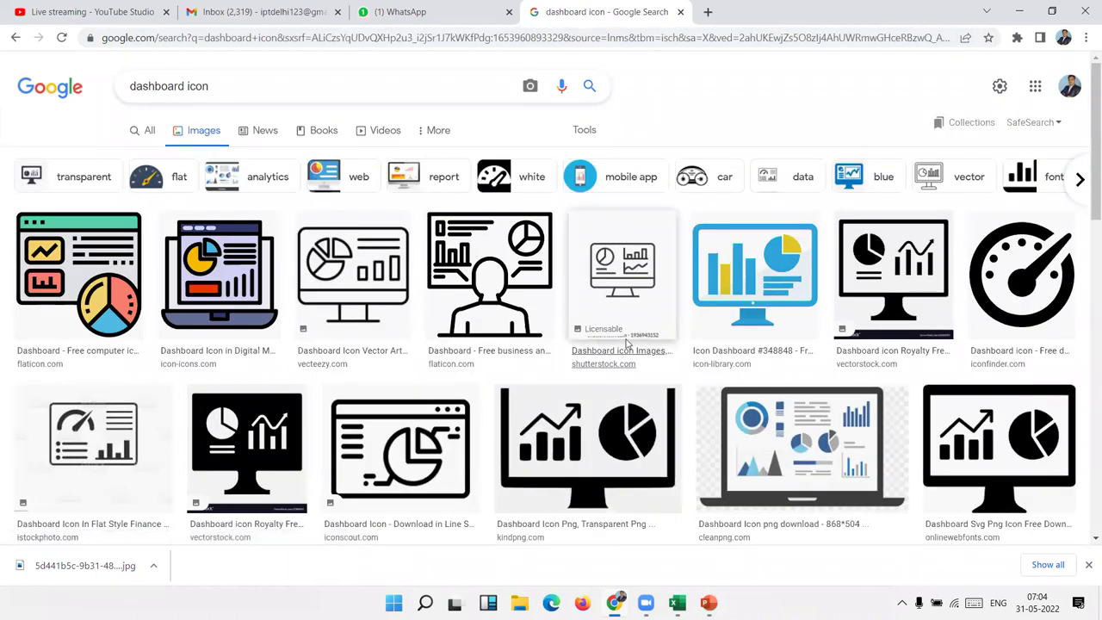
scroll(376, 323, down, 1)
scroll(376, 322, down, 2)
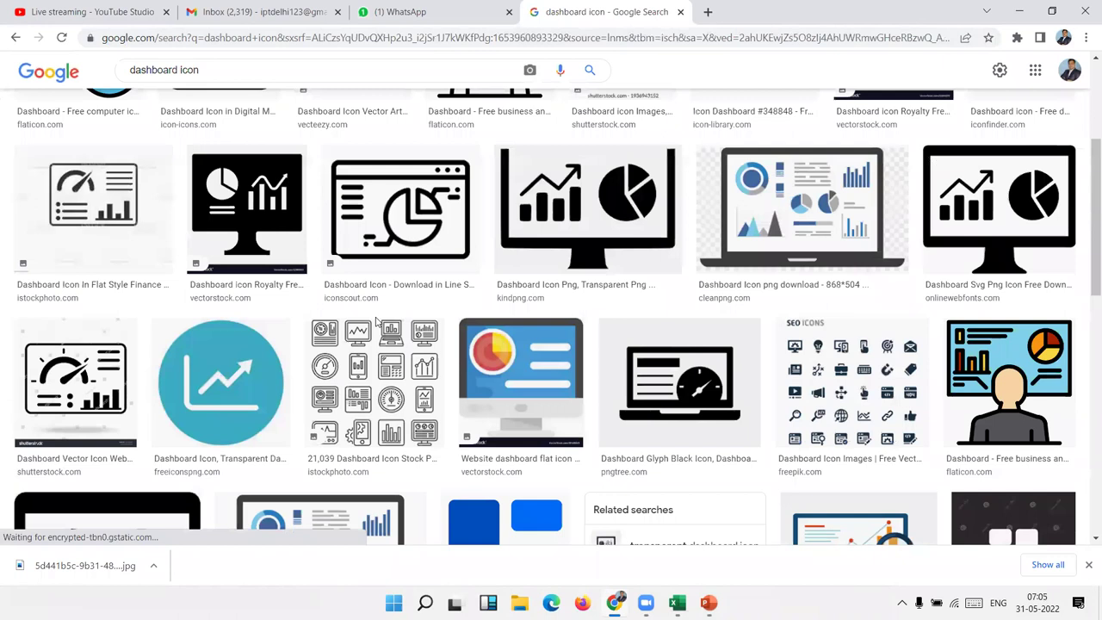
scroll(436, 335, down, 3)
scroll(592, 333, down, 3)
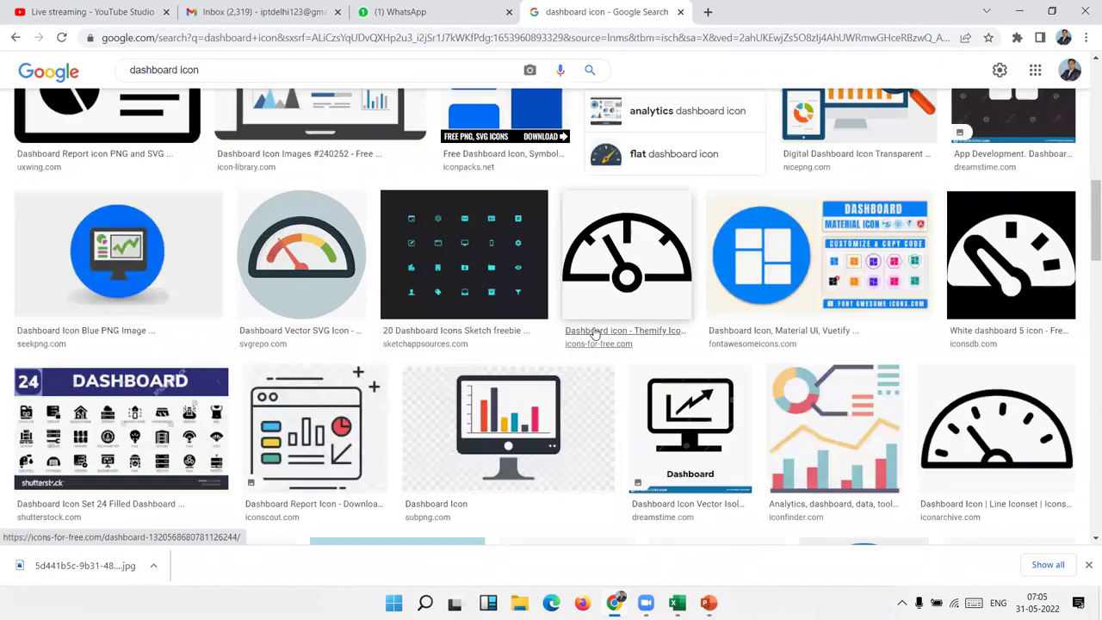
scroll(594, 333, down, 3)
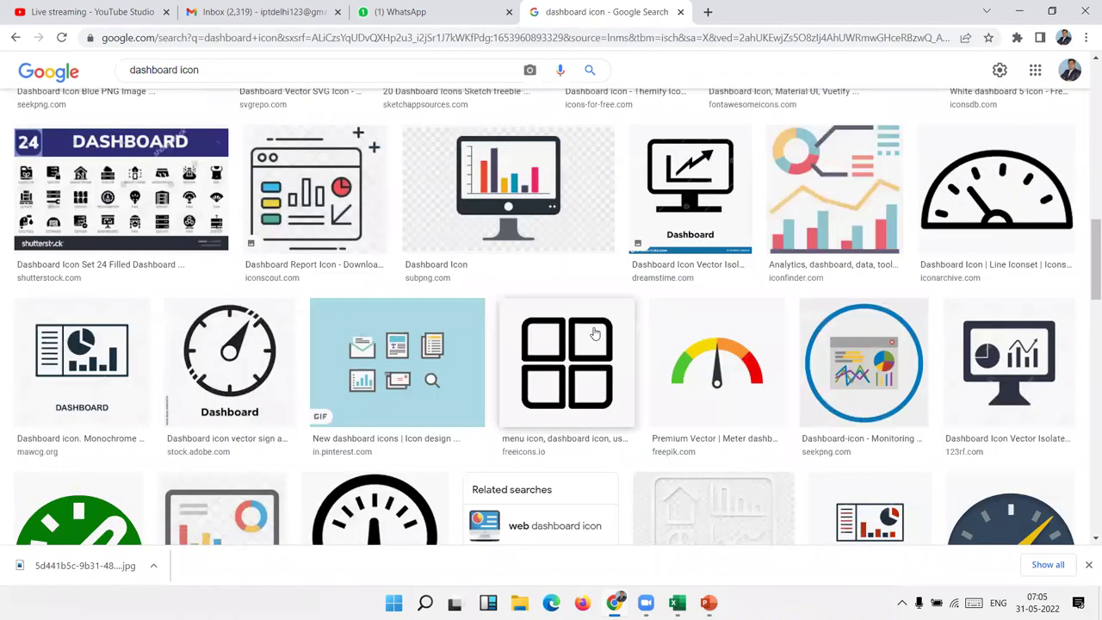
scroll(594, 333, down, 3)
scroll(594, 333, down, 3)
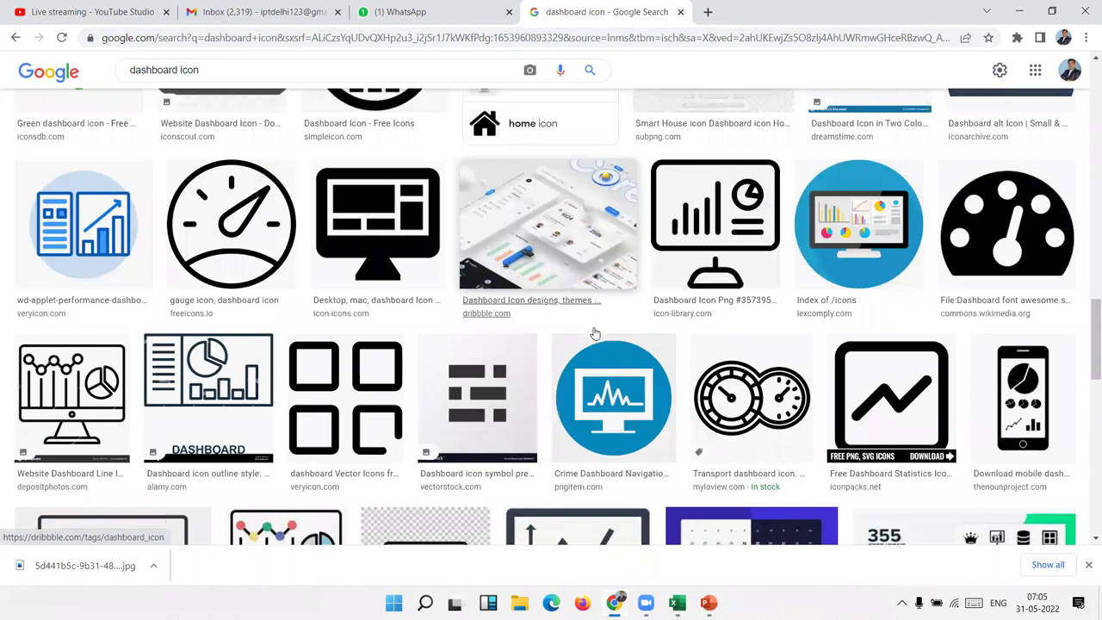
scroll(595, 333, down, 3)
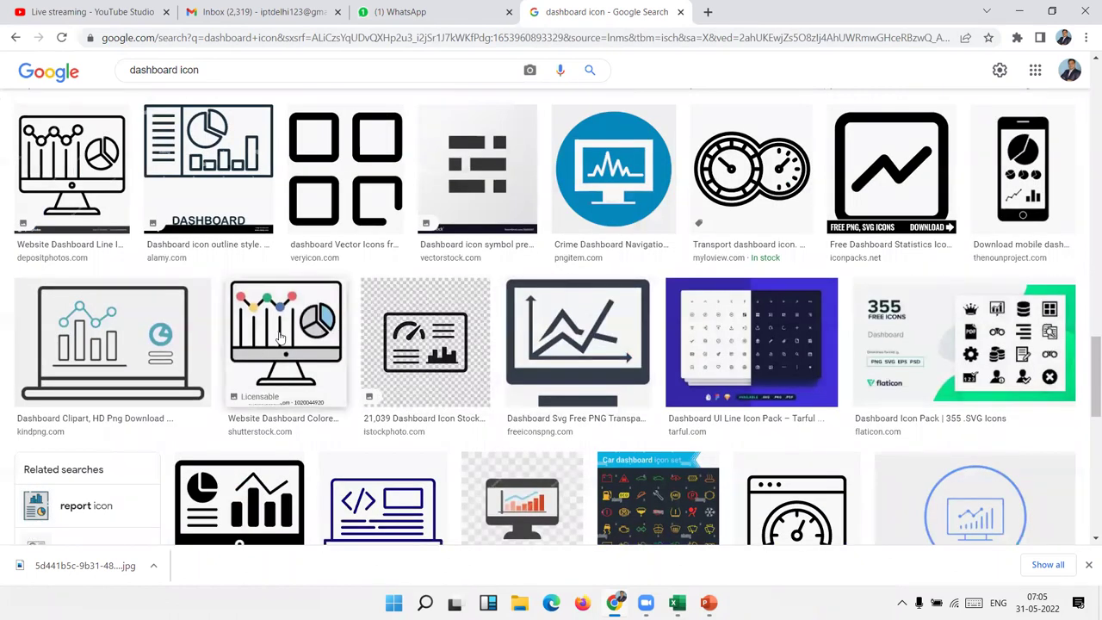
scroll(280, 338, up, 3)
scroll(281, 335, up, 3)
scroll(282, 329, up, 3)
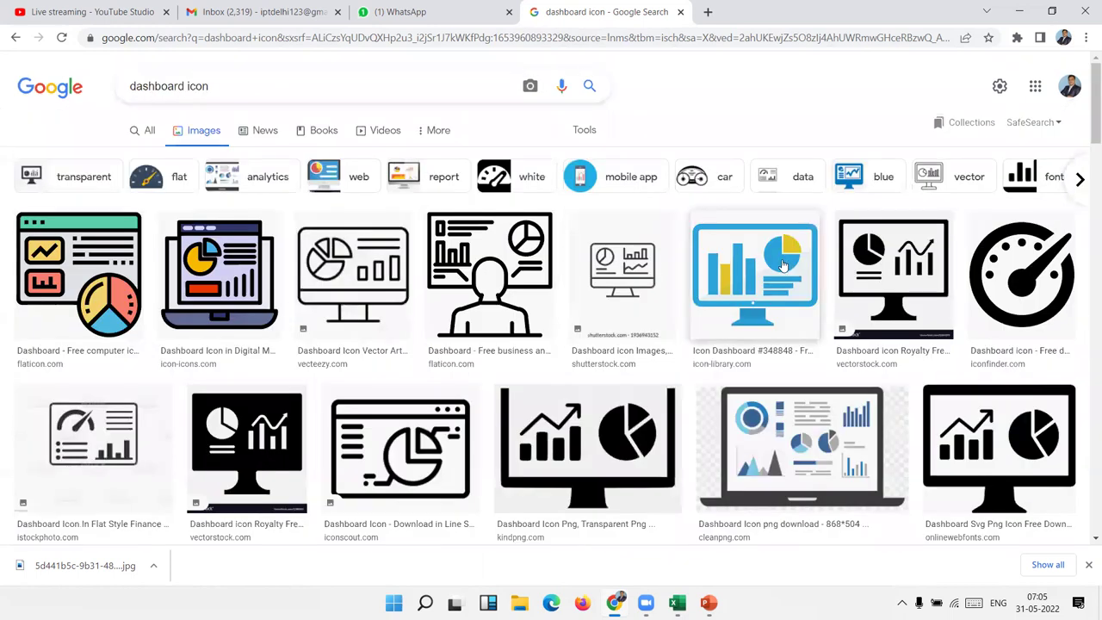
scroll(438, 495, down, 3)
scroll(614, 332, down, 6)
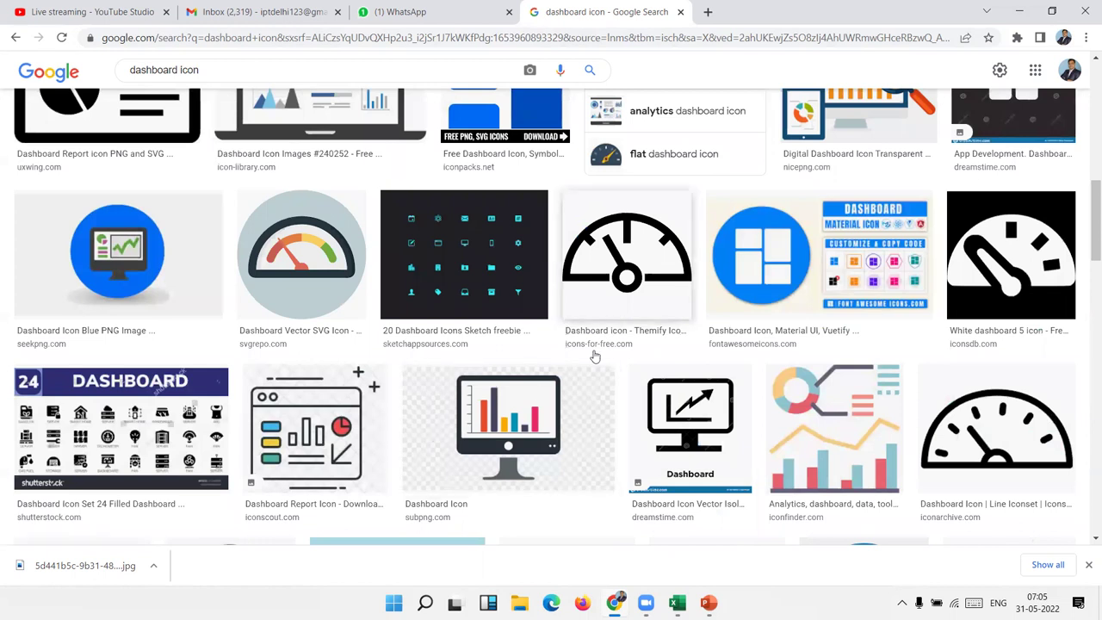
scroll(713, 245, up, 5)
scroll(766, 249, up, 3)
right_click(779, 294)
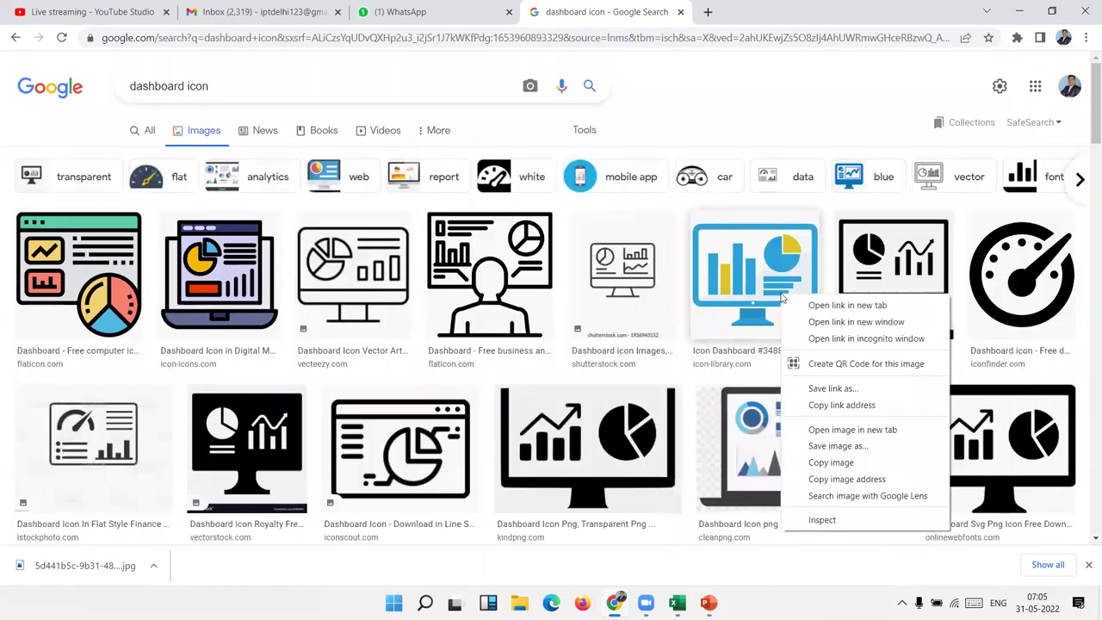
click(826, 462)
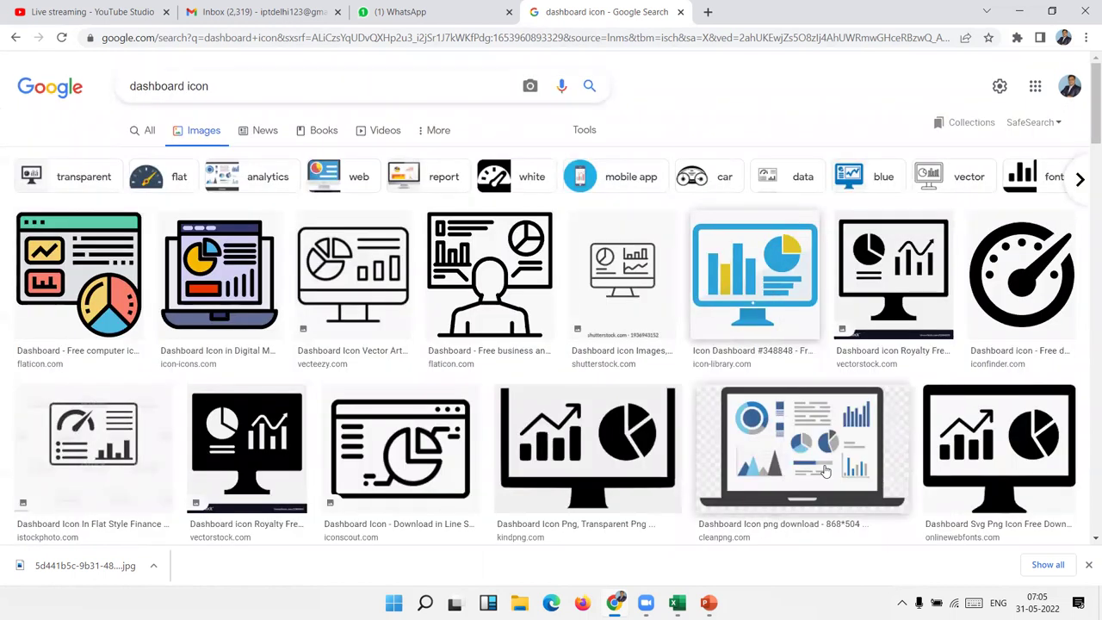
Paste the blue dashboard image into Book1, shrink it to icon size and move it toward column A
key(alt+Tab)
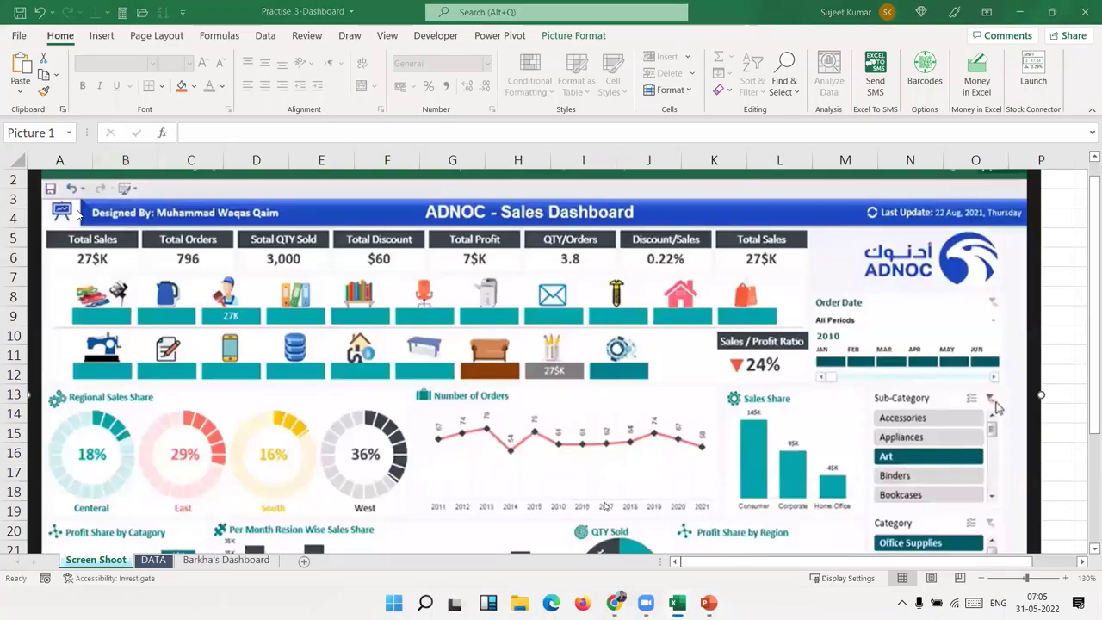
key(alt+Tab)
key(alt+Tab)
click(152, 269)
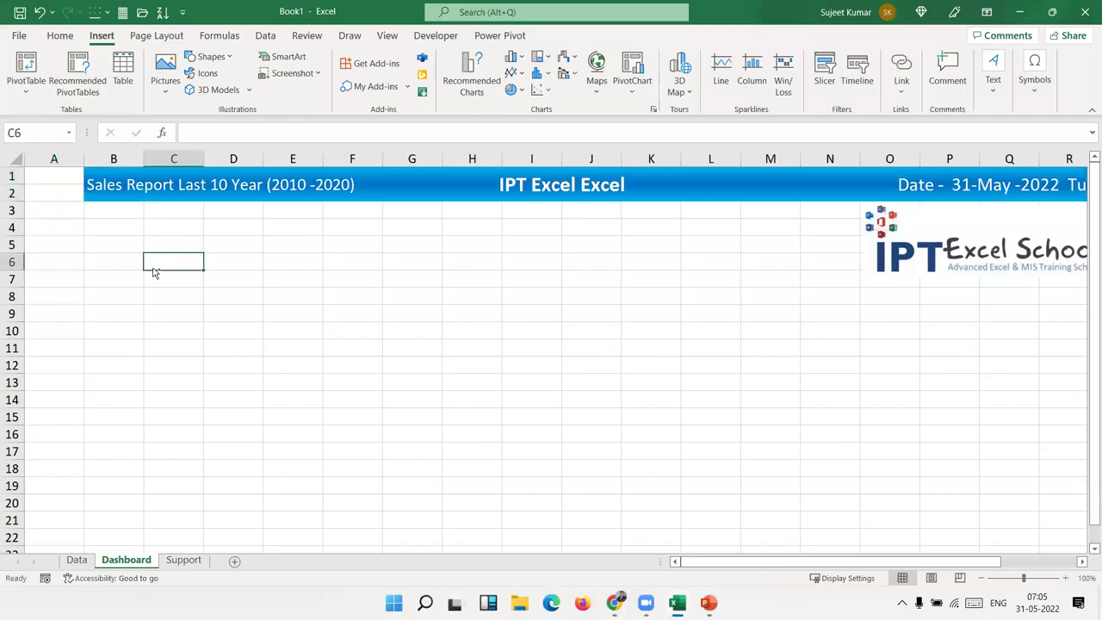
key(ctrl+v)
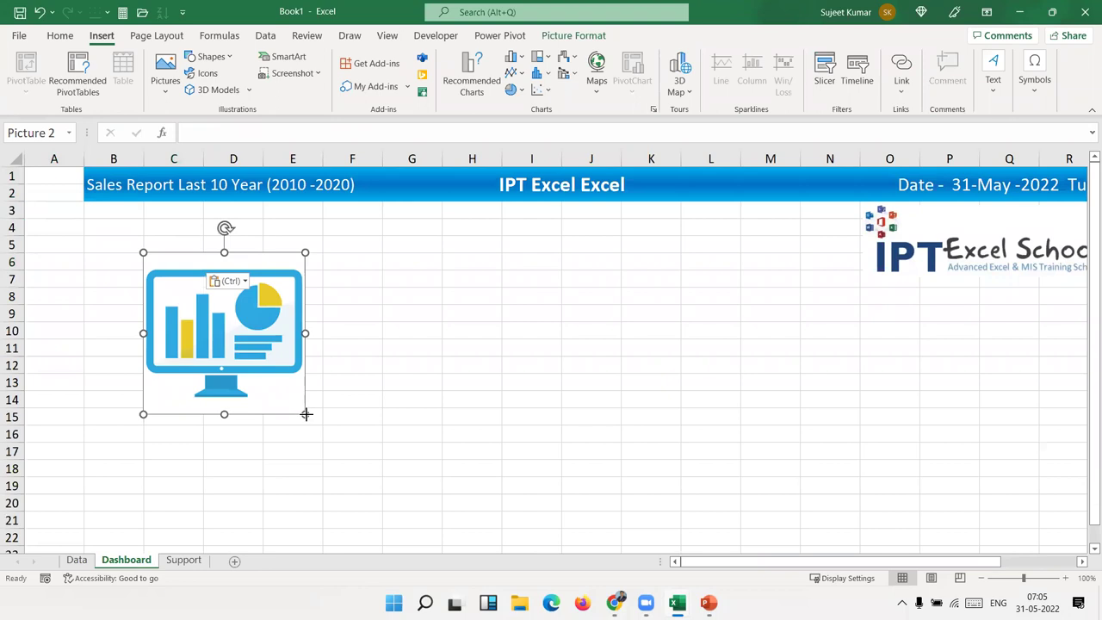
drag(305, 413, 190, 290)
drag(148, 259, 53, 275)
drag(52, 191, 55, 179)
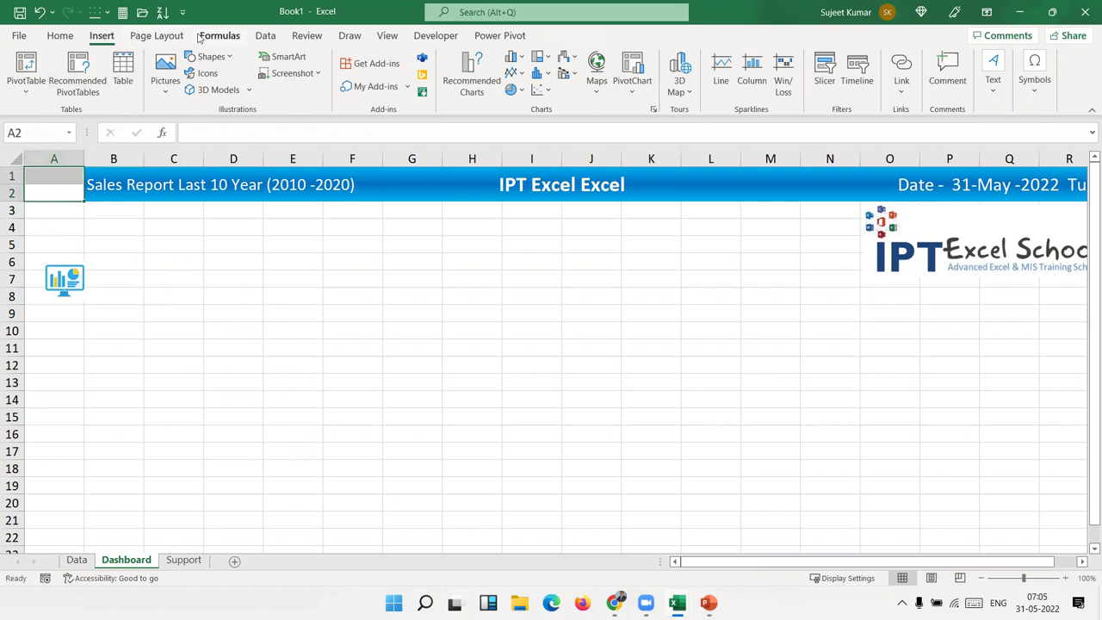
Hide the sheet gridlines and fit the icon into A1:A2 at the banner's left end
click(157, 35)
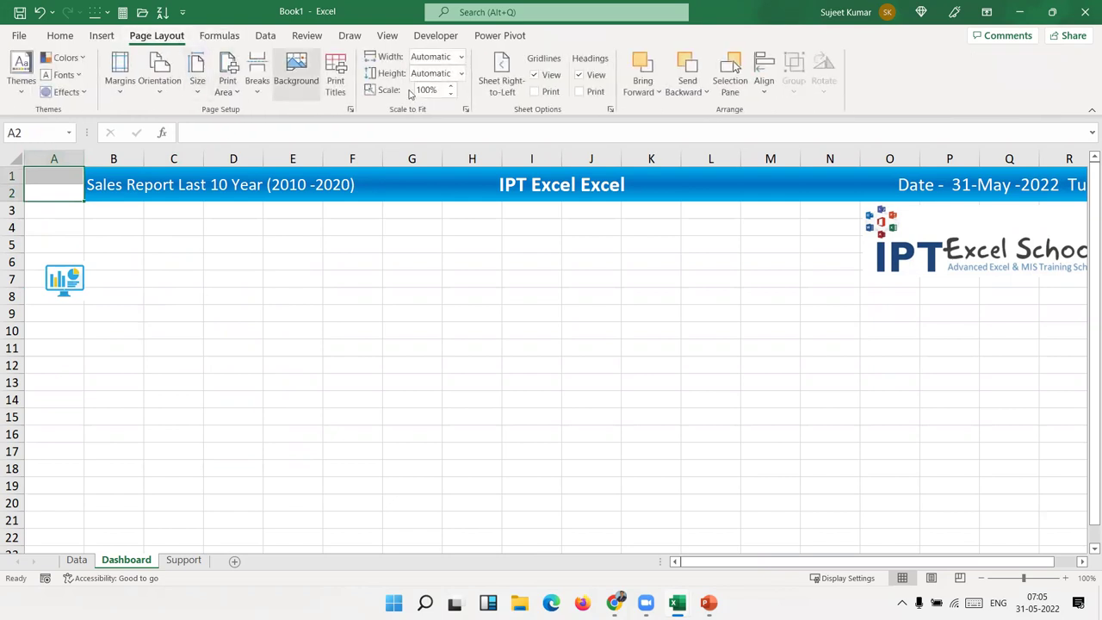
click(162, 335)
drag(64, 279, 50, 182)
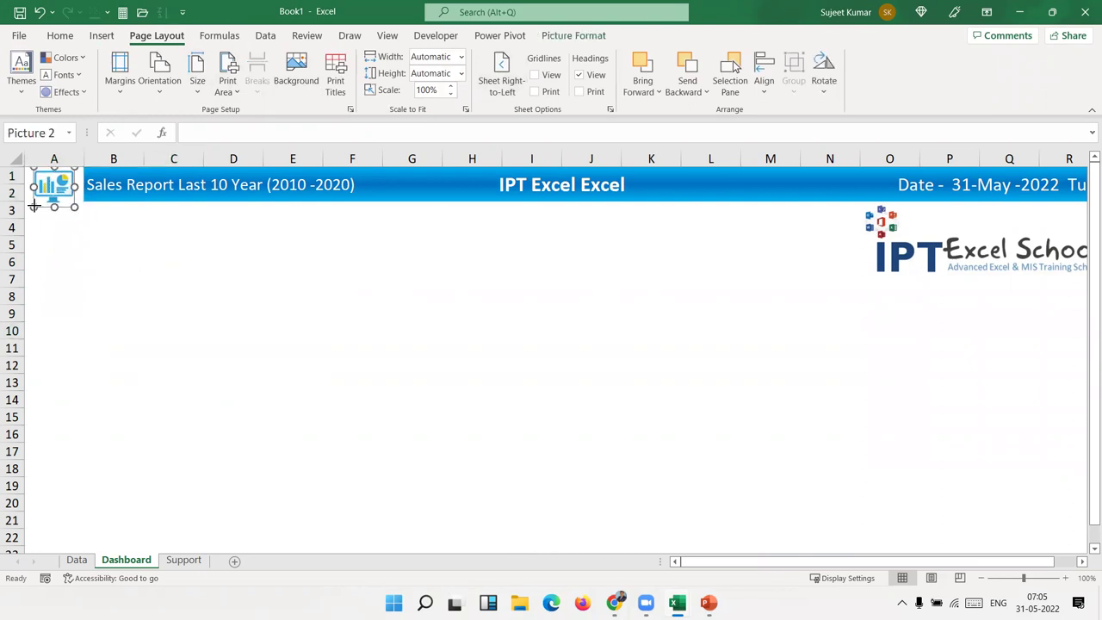
drag(35, 207, 72, 203)
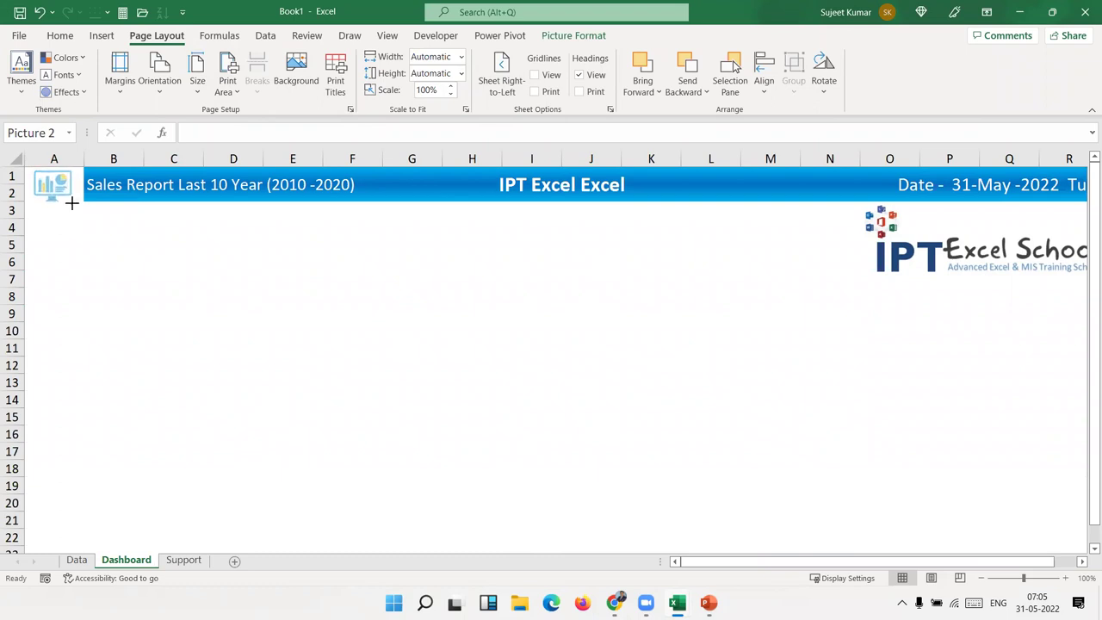
drag(71, 203, 73, 205)
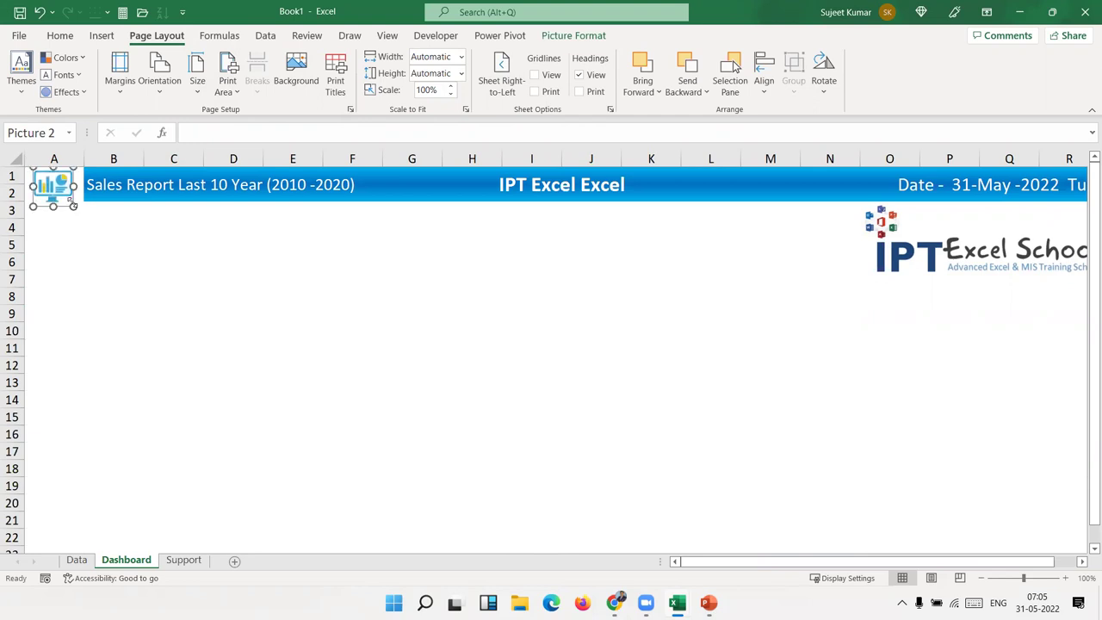
click(216, 336)
Select cells A3 through N3 for the header row
click(38, 209)
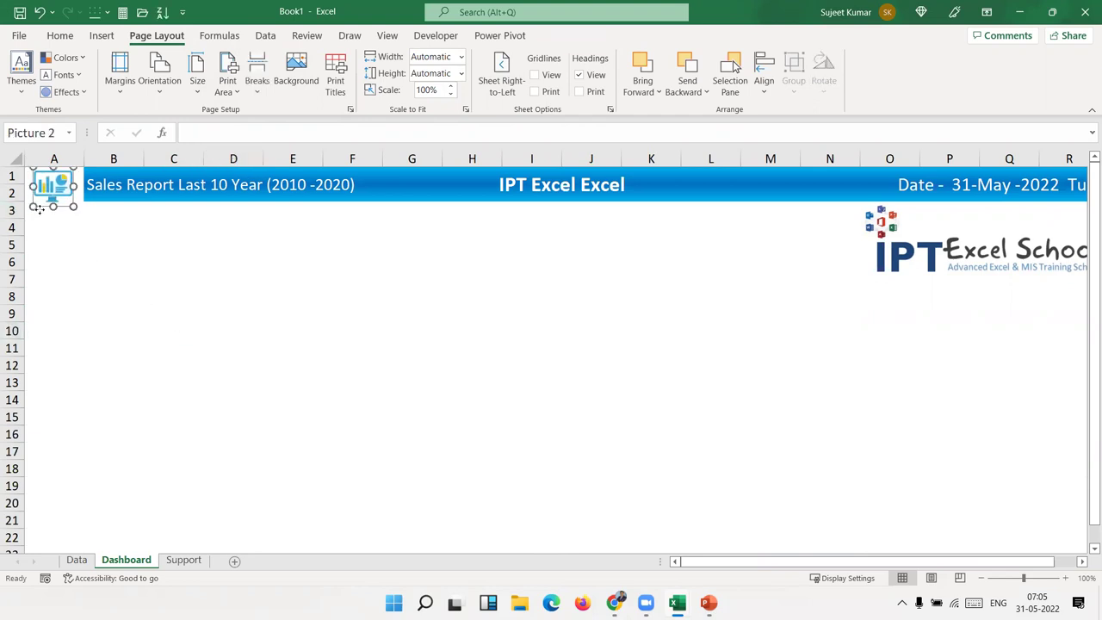
click(112, 225)
click(93, 210)
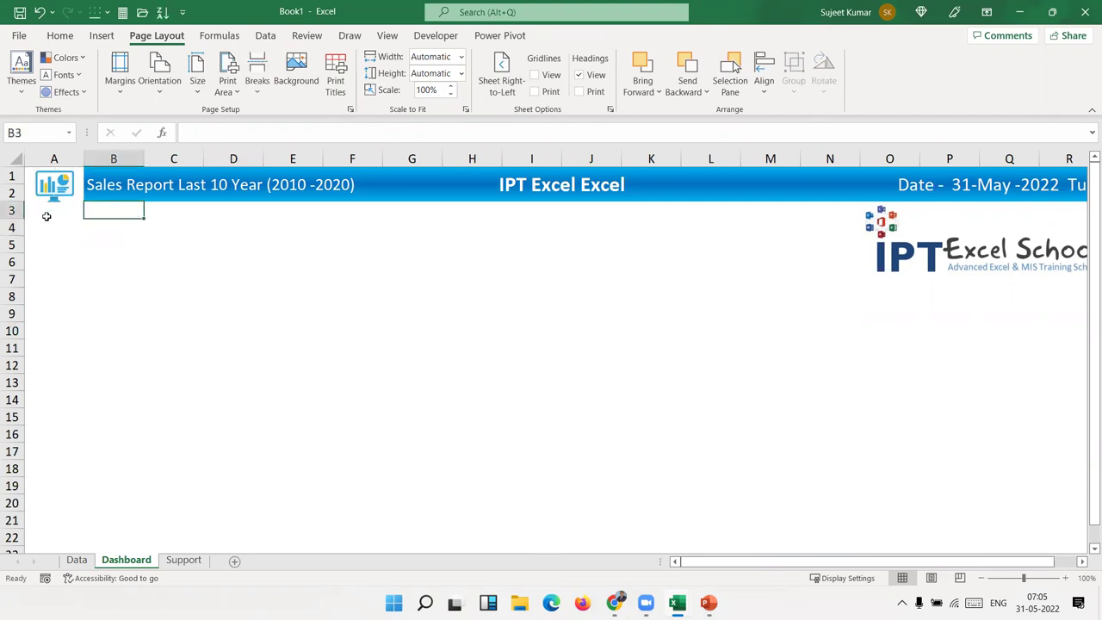
click(45, 214)
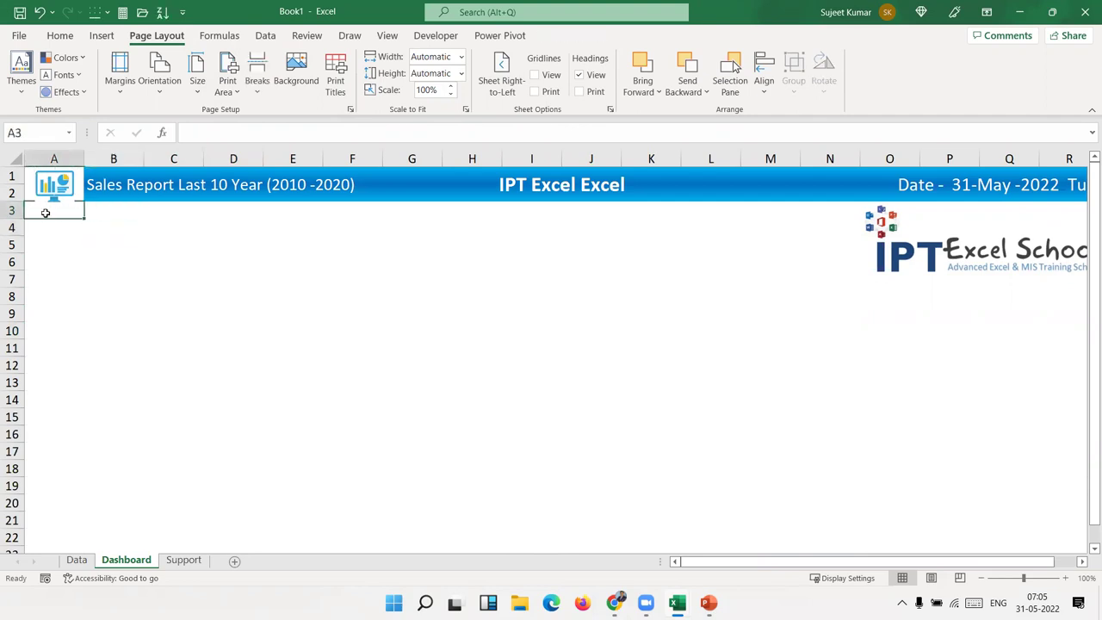
mouse_move(50, 212)
mouse_down()
mouse_move(814, 214)
mouse_move(764, 213)
mouse_up()
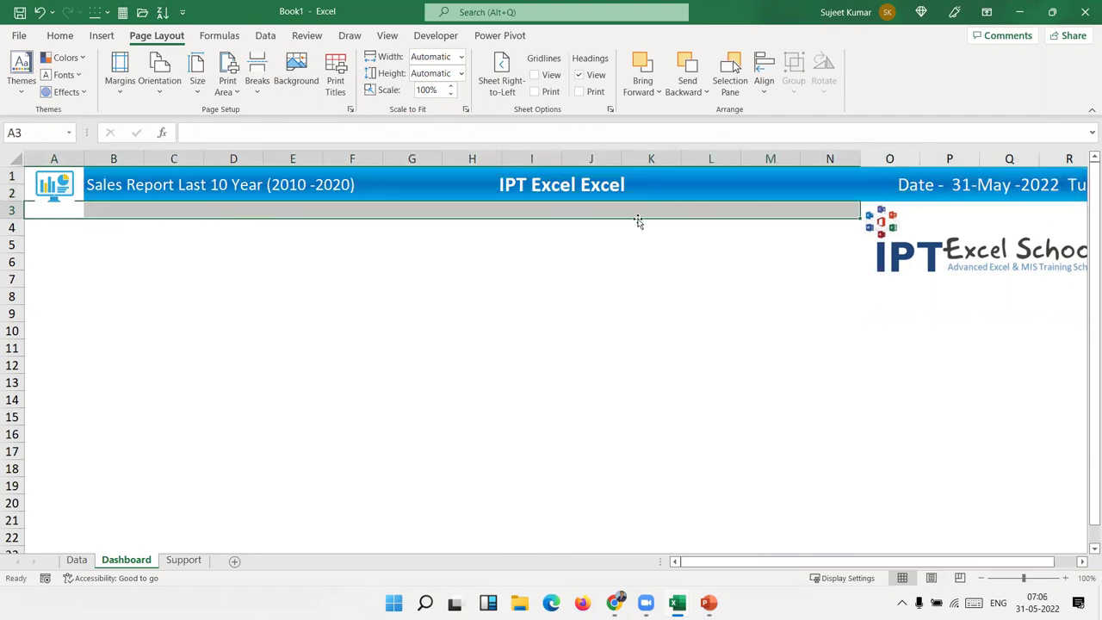
Shrink the icon to fit rows 1–2, then open gradient Fill Effects for the row 3 strip
click(60, 210)
drag(53, 208, 54, 197)
click(60, 217)
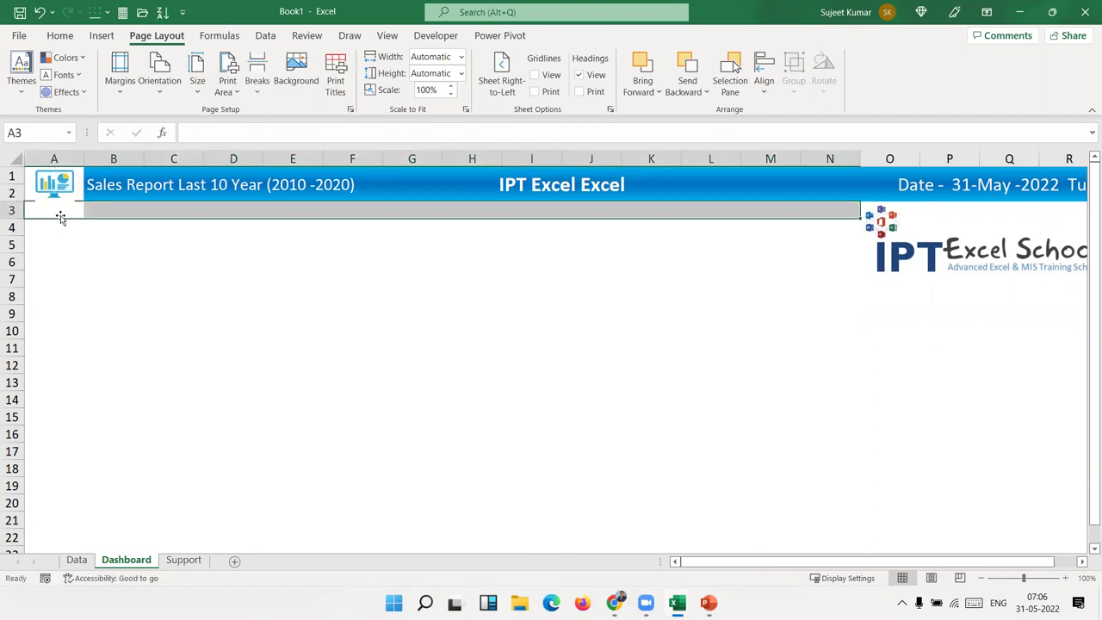
right_click(190, 209)
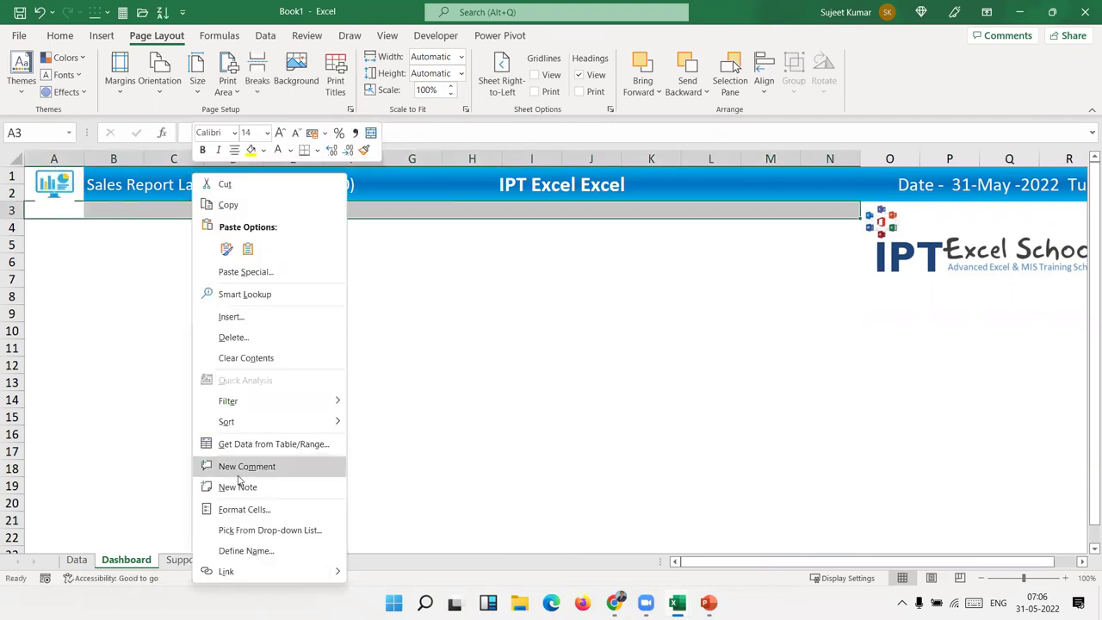
click(234, 508)
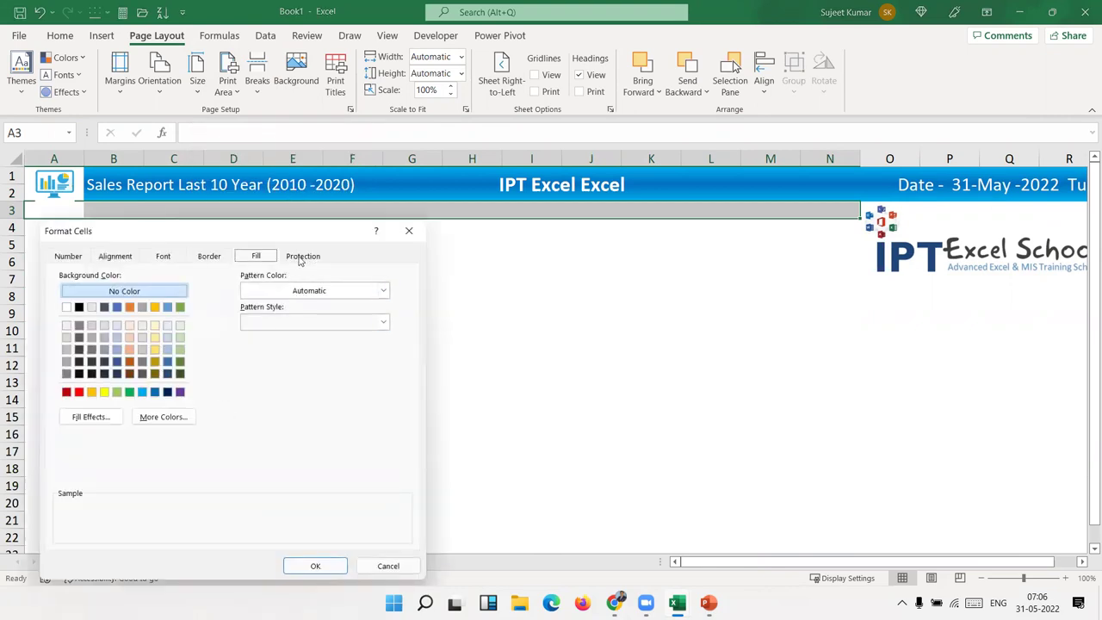
click(302, 256)
click(255, 257)
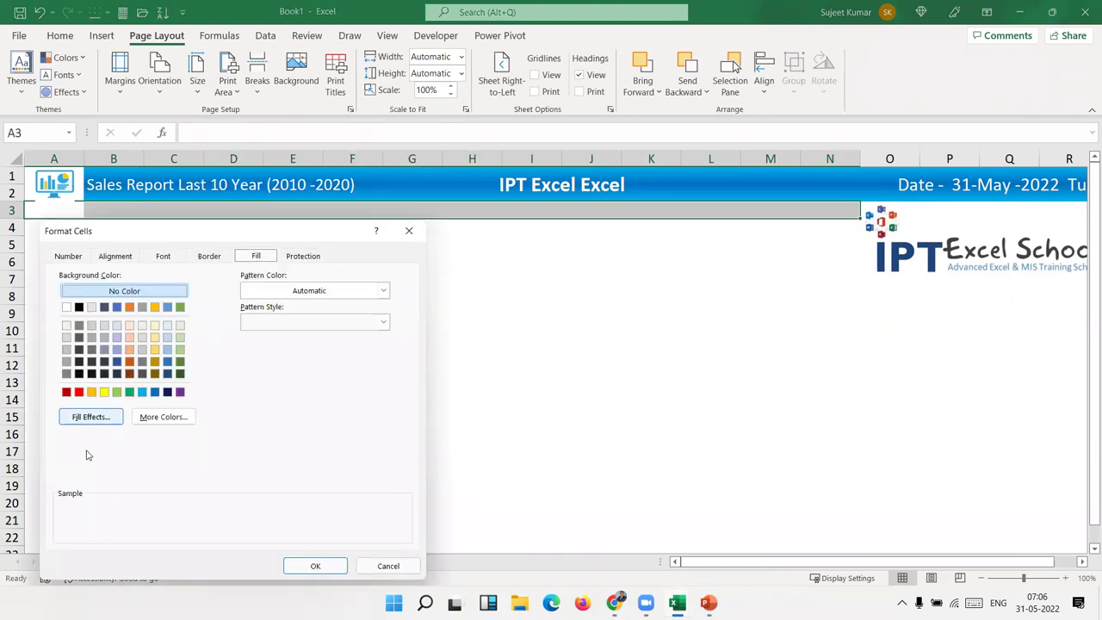
click(82, 417)
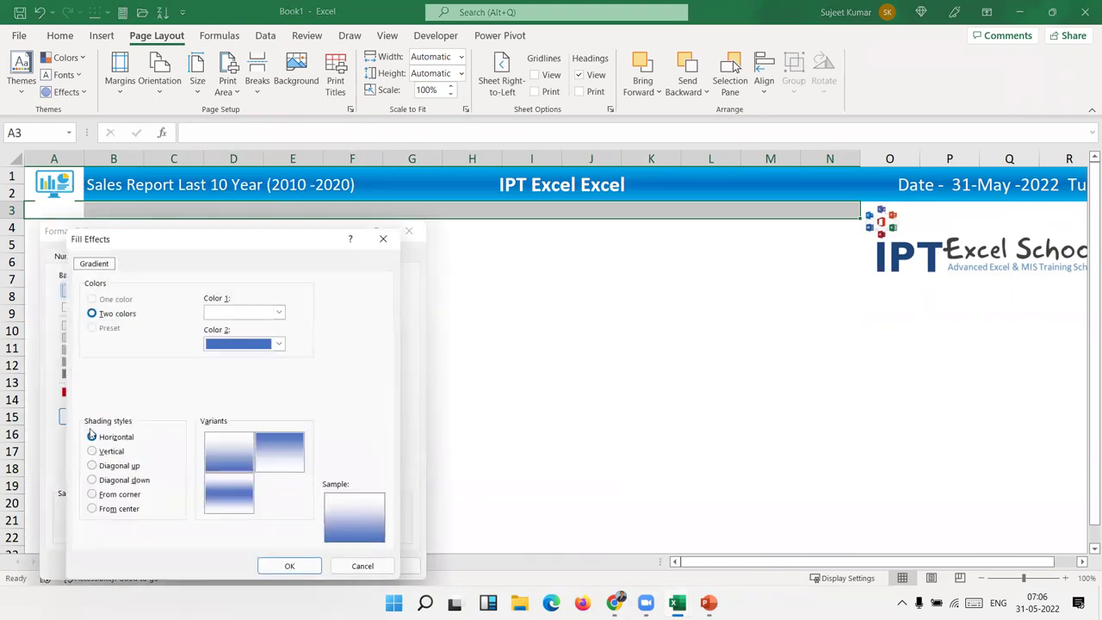
Apply a two-colour gradient starting from white with a light second colour to row 3
click(256, 343)
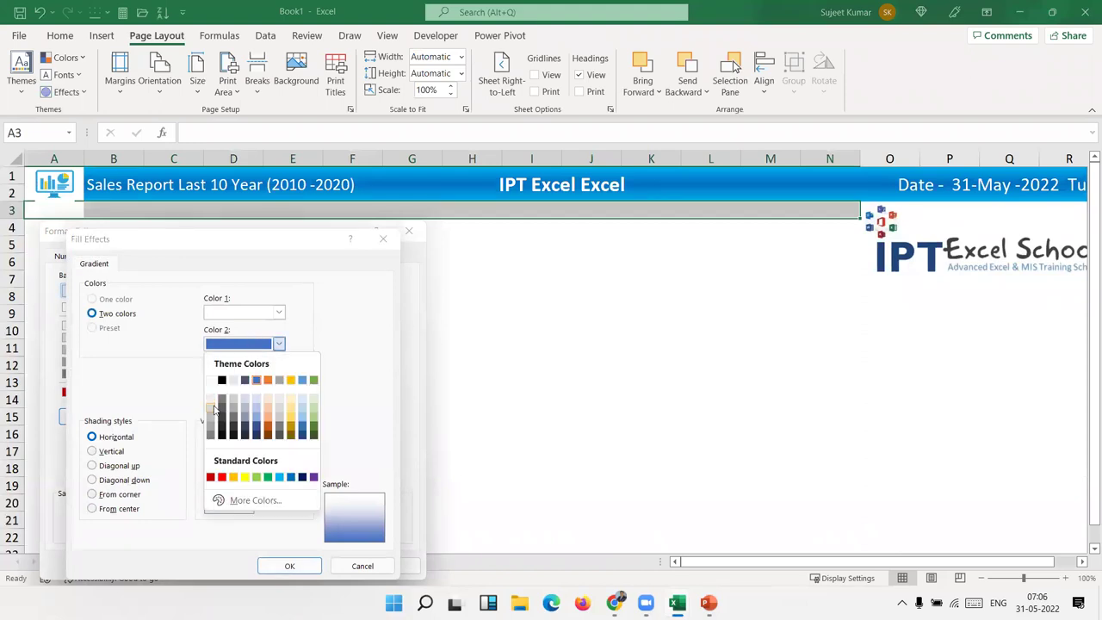
click(214, 411)
click(237, 313)
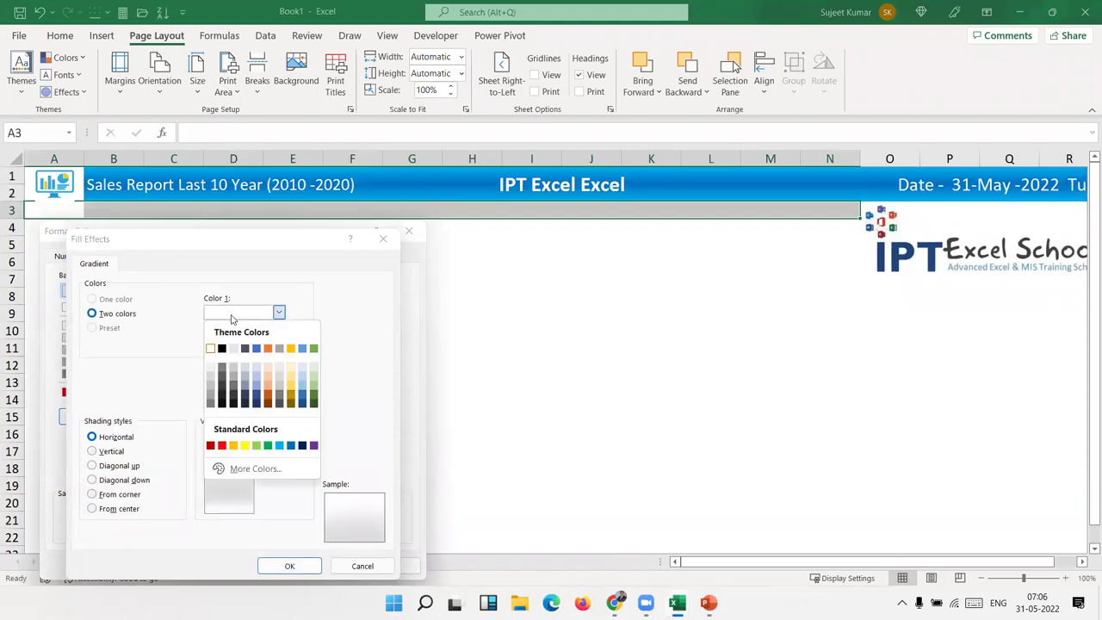
click(212, 367)
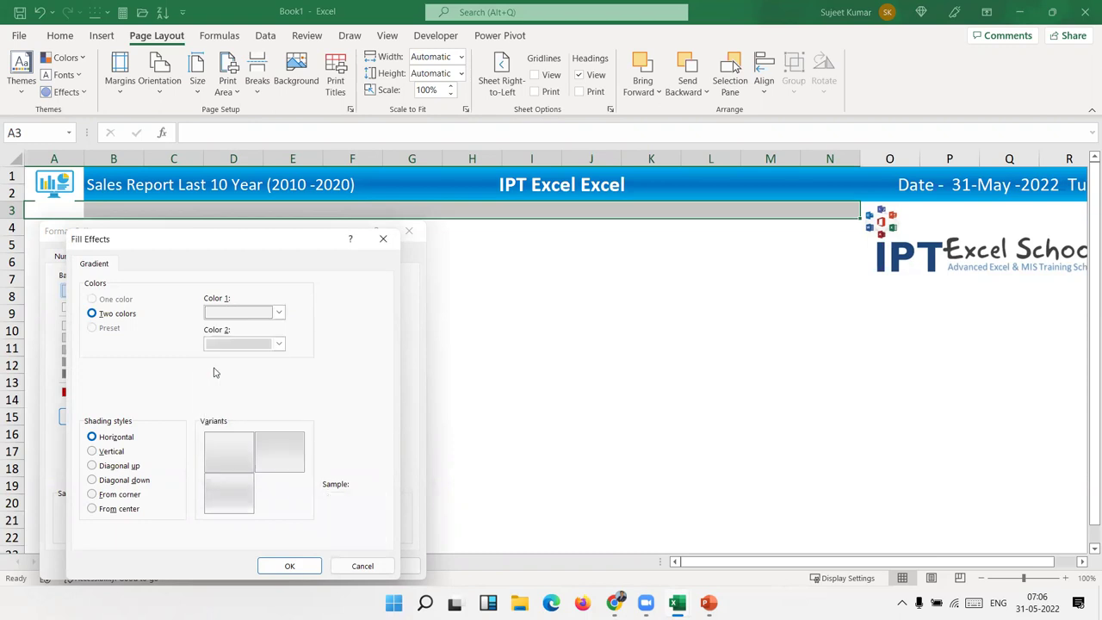
click(237, 317)
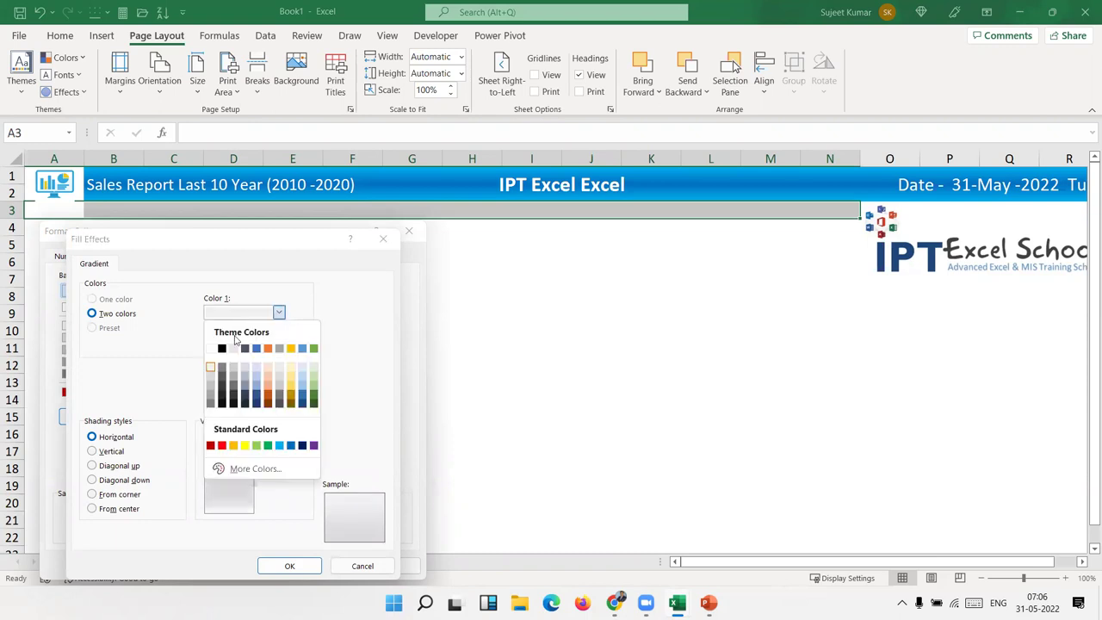
click(210, 396)
click(221, 497)
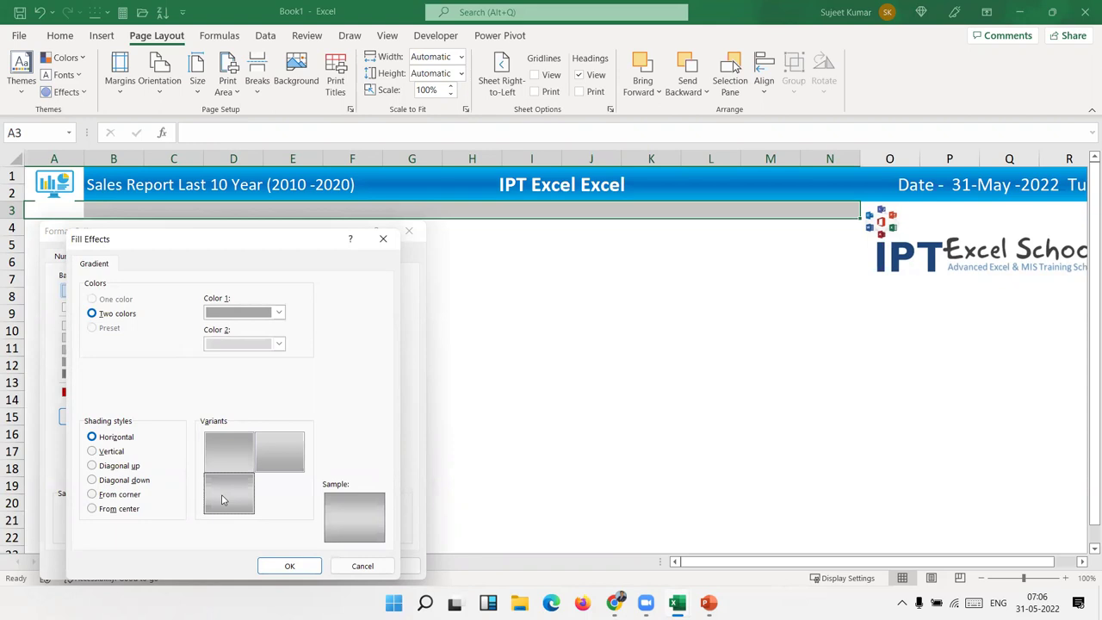
click(254, 344)
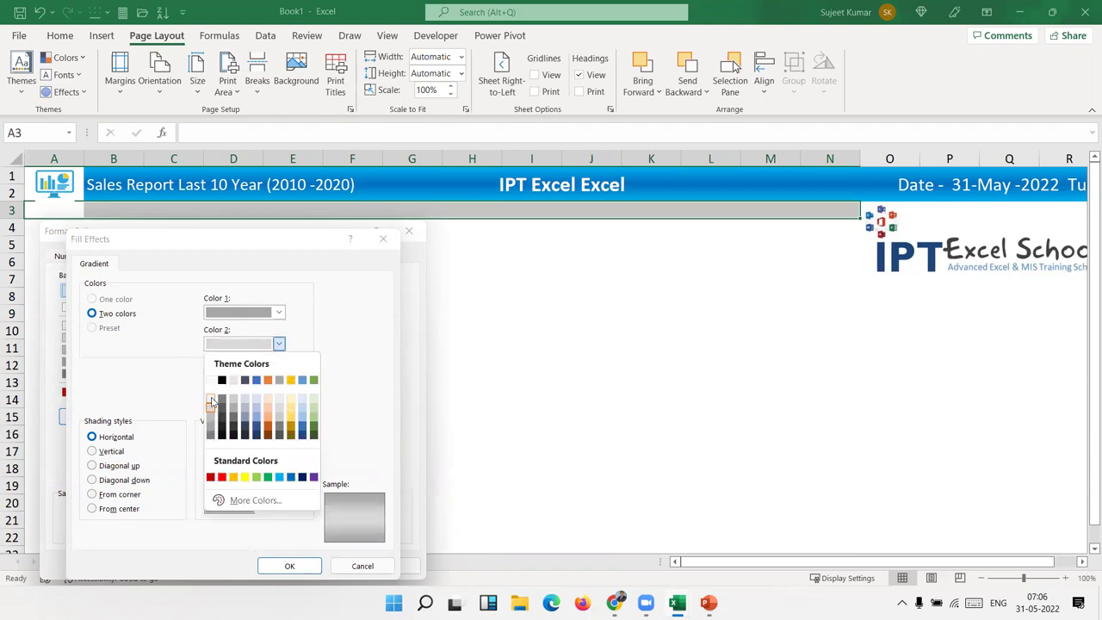
click(211, 402)
click(227, 497)
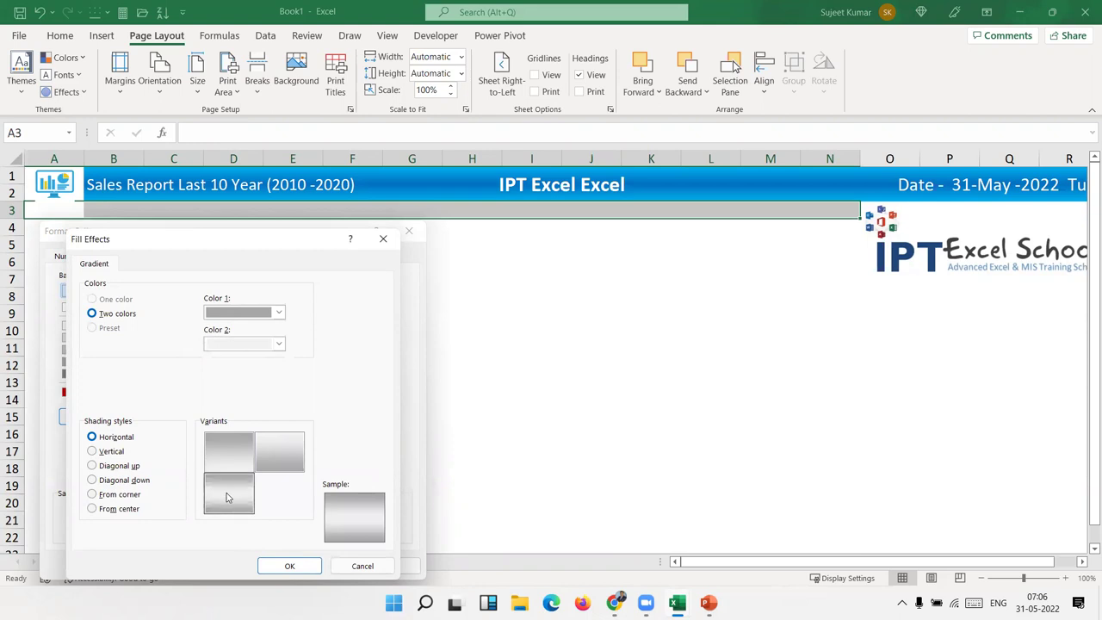
click(239, 313)
click(211, 351)
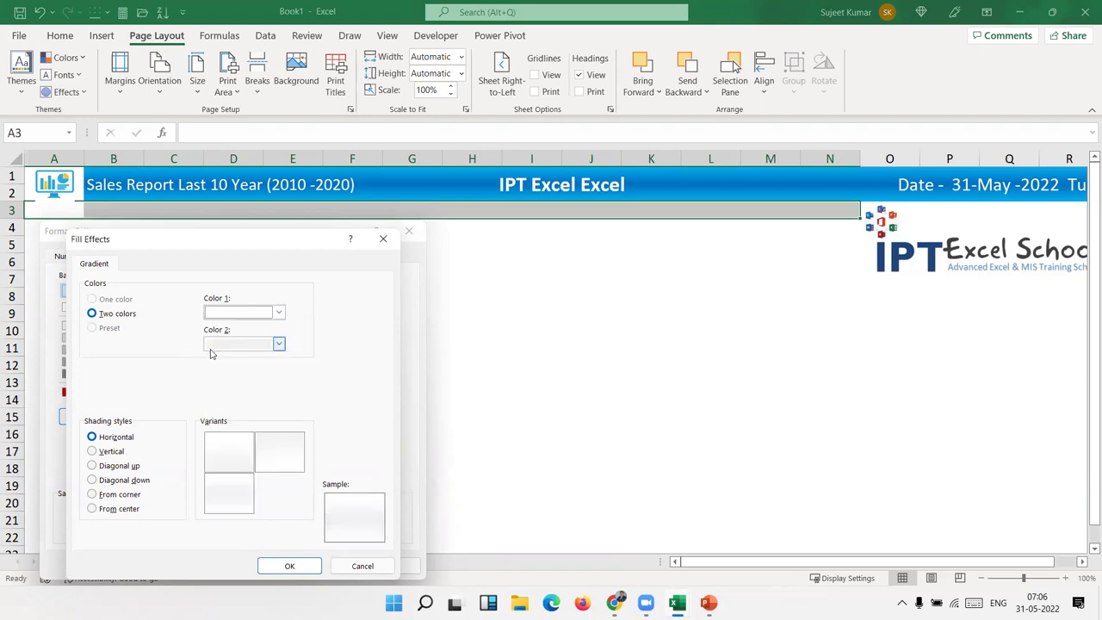
click(227, 488)
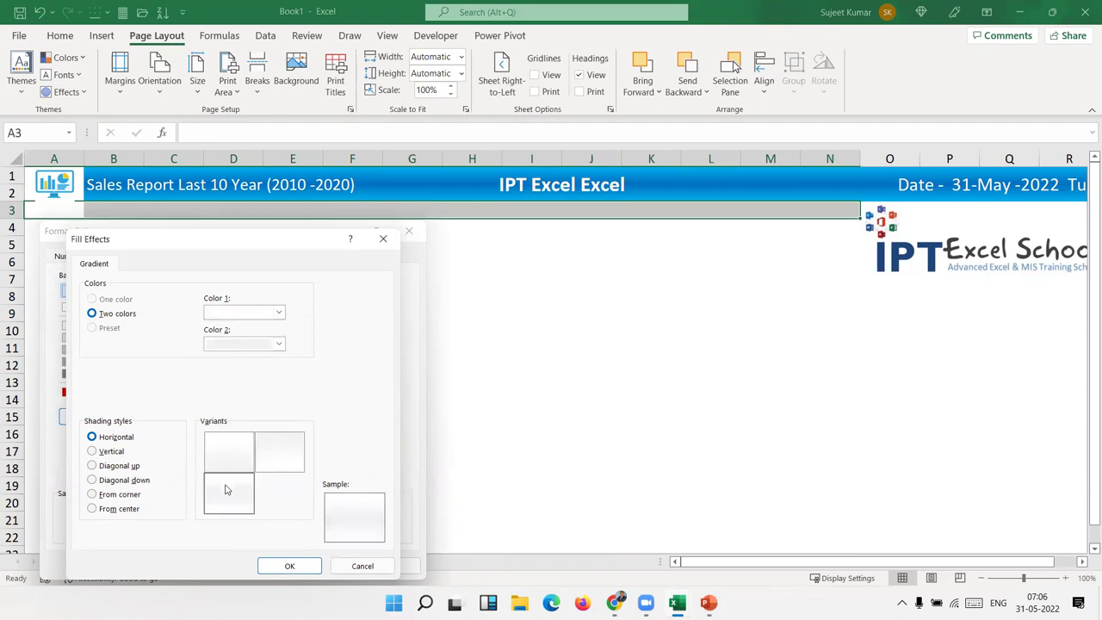
click(288, 566)
click(304, 564)
click(295, 401)
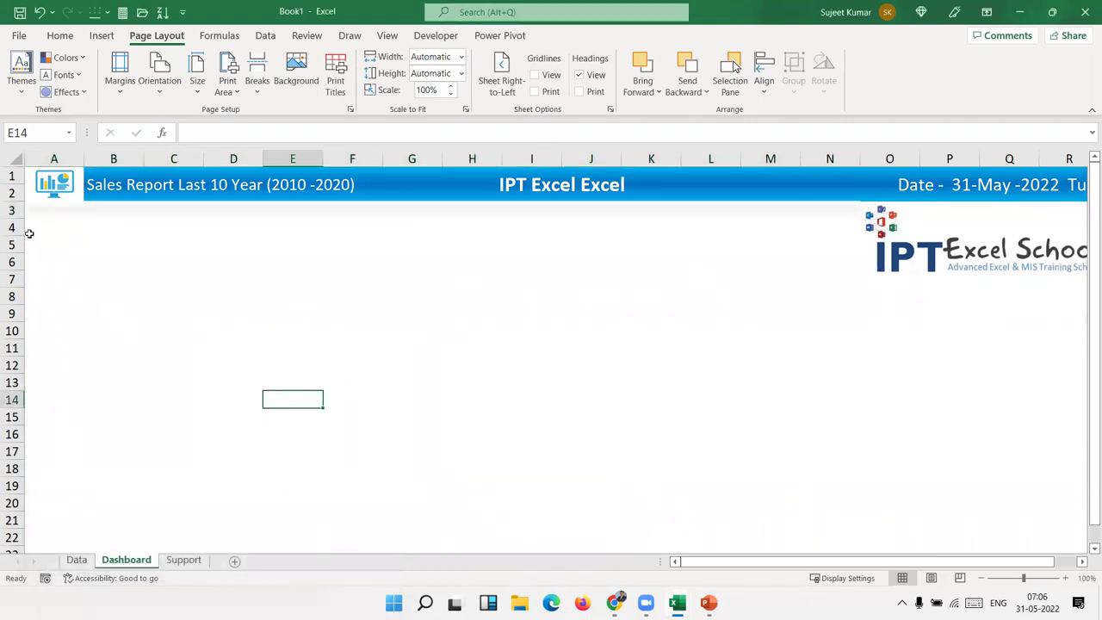
Shrink row 3 to a thin spacer strip and select cell A4
drag(19, 216, 19, 207)
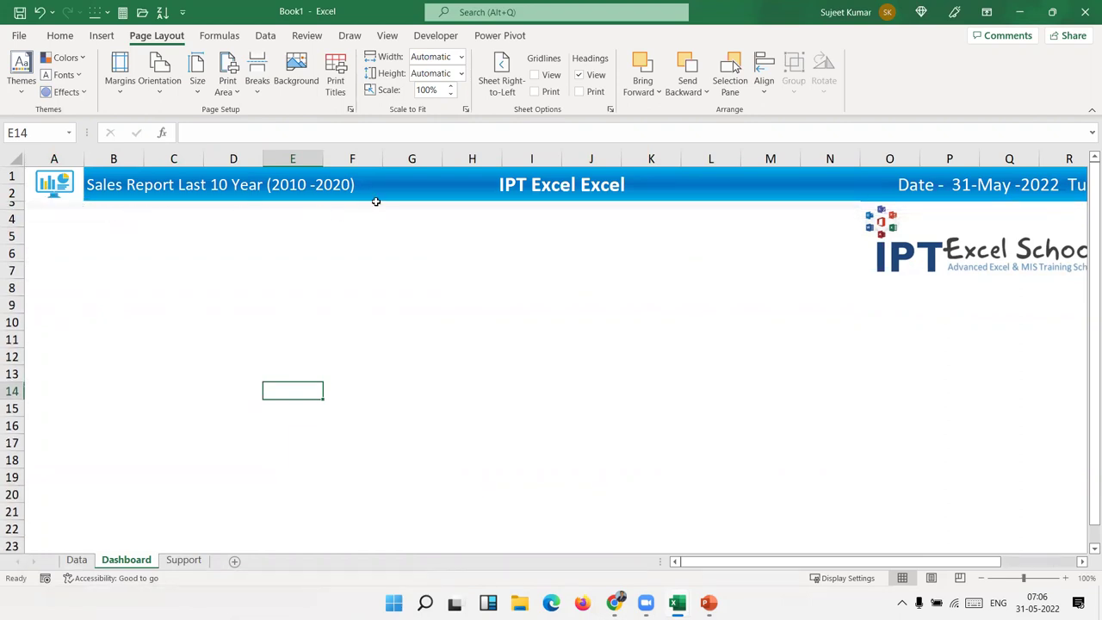
click(267, 217)
click(106, 218)
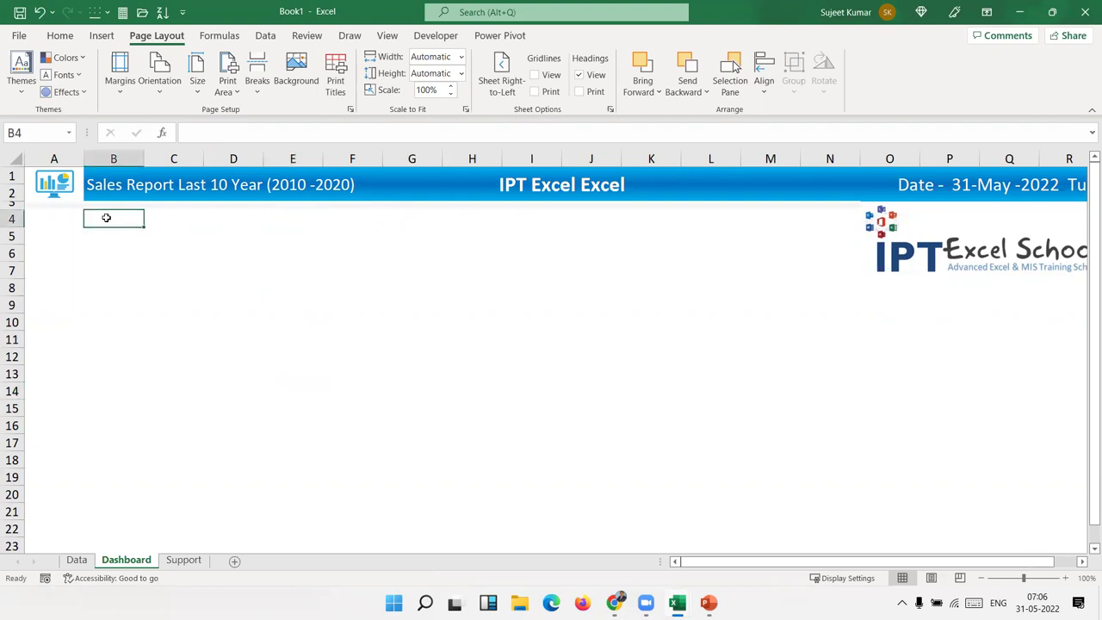
click(63, 231)
click(57, 219)
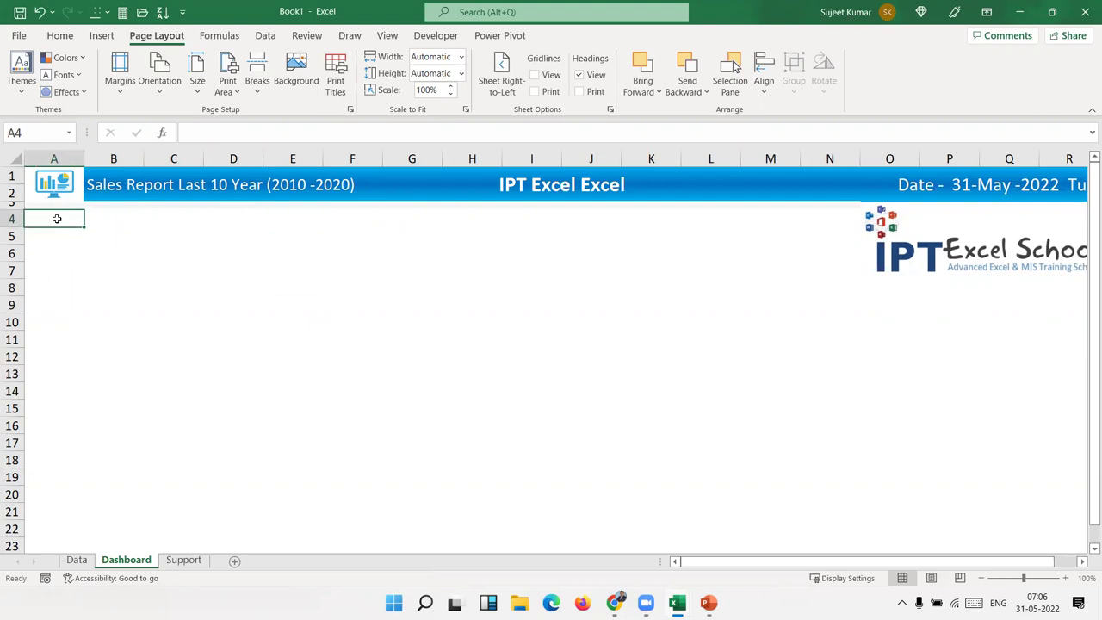
Merge A4:B4, enter 'Total Sales', and fill the cell dark grey
key(shift+Right)
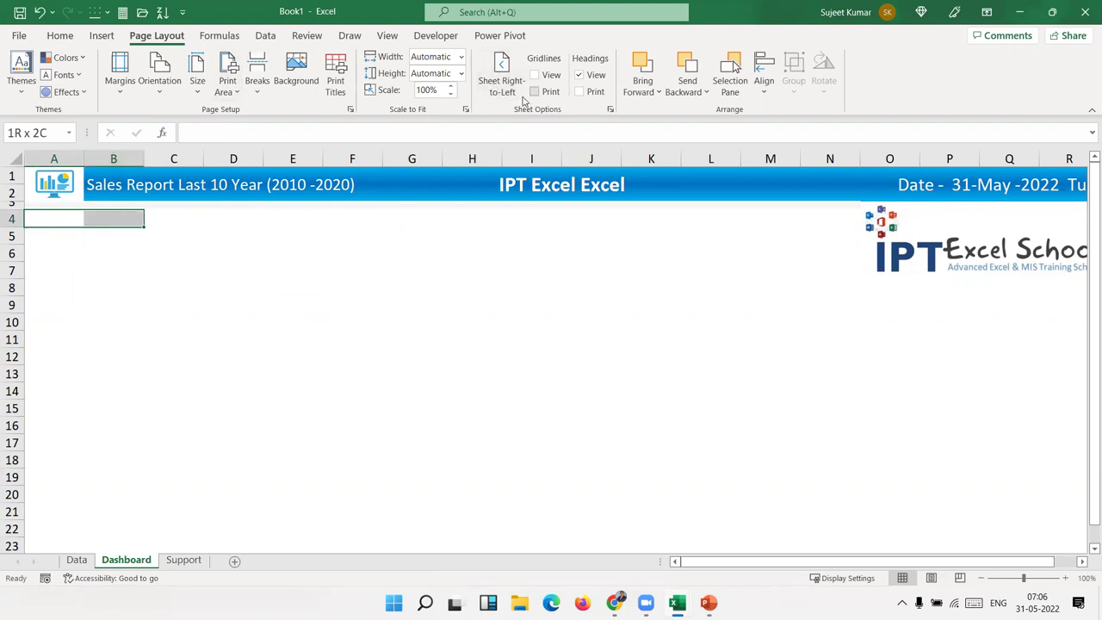
click(60, 35)
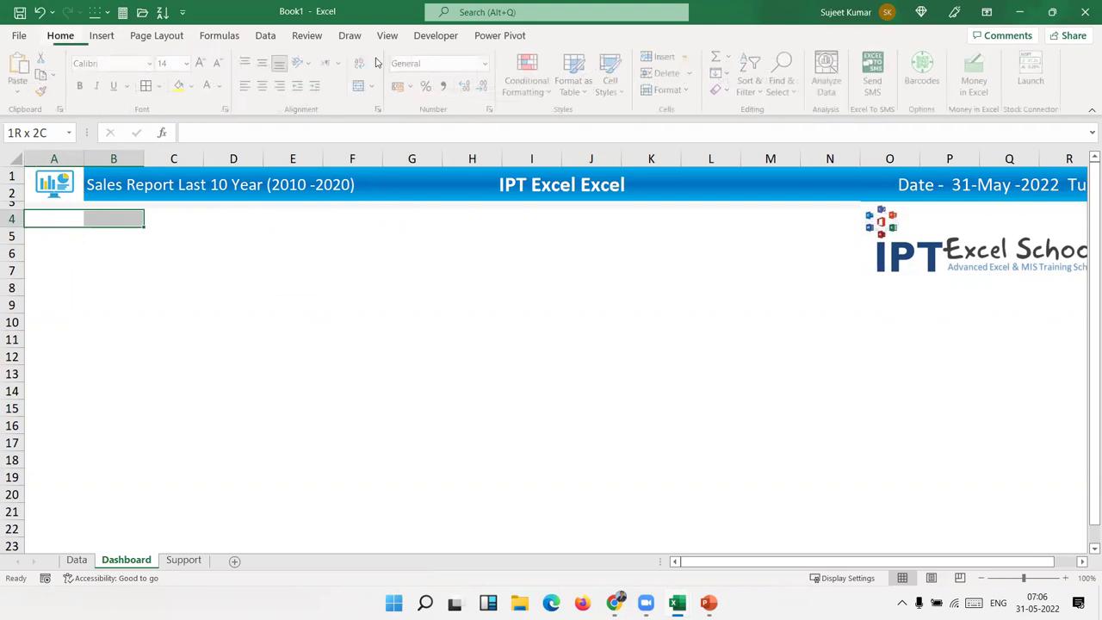
click(360, 87)
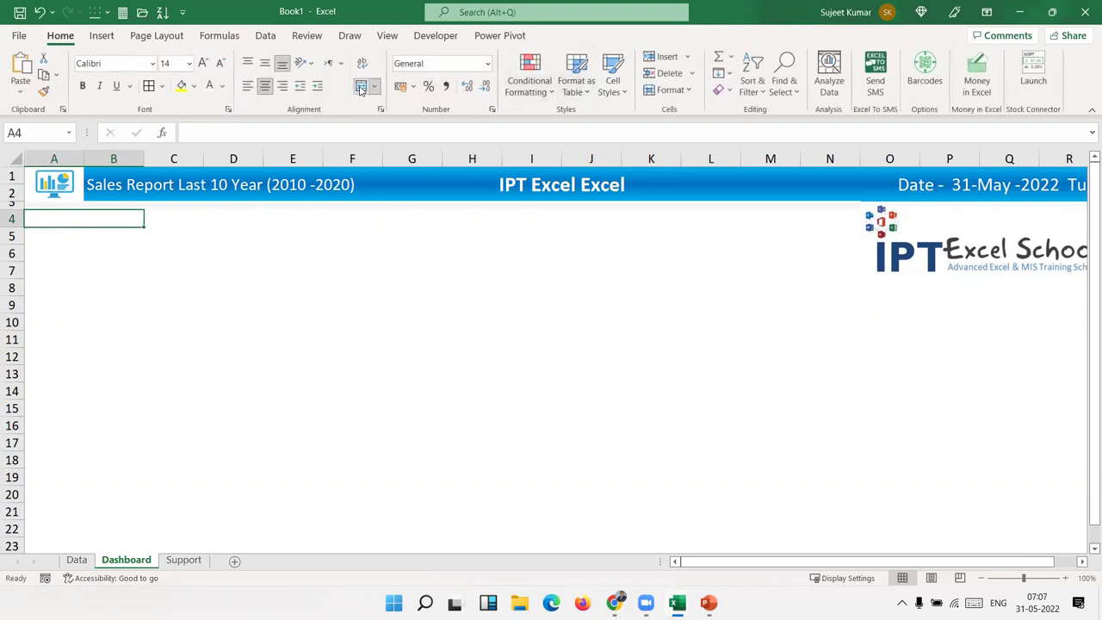
text(Total Sales)
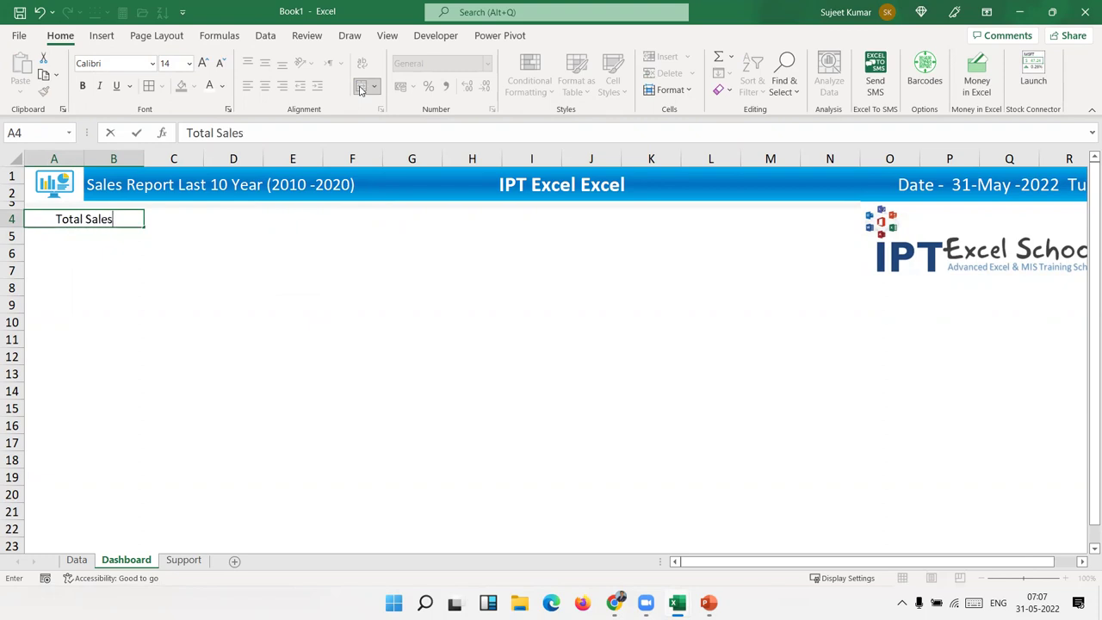
key(Return)
key(Up)
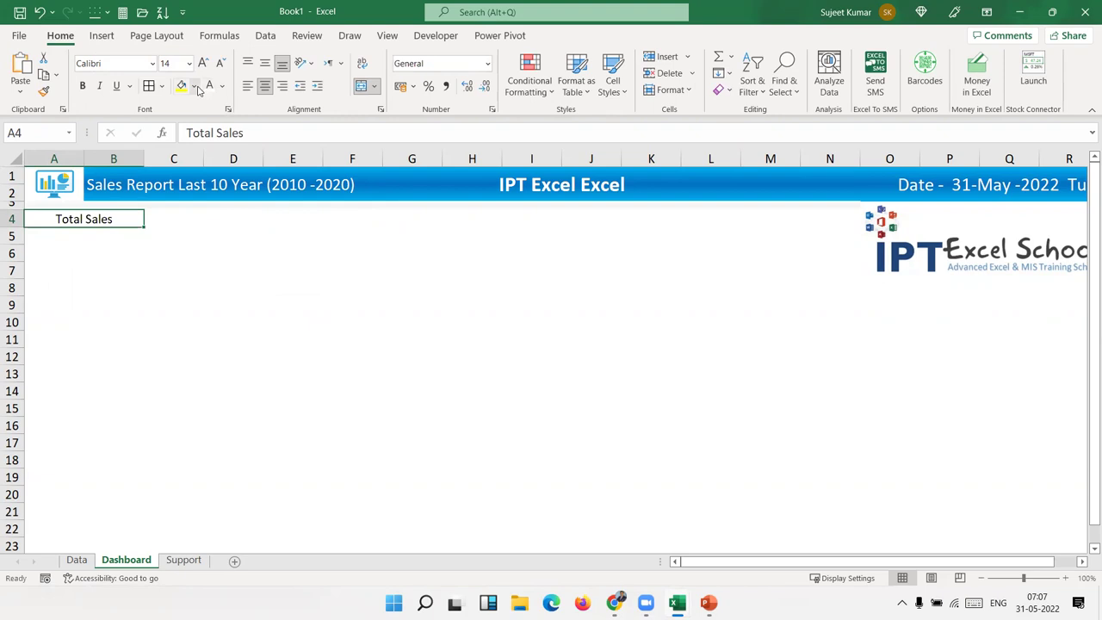
click(197, 88)
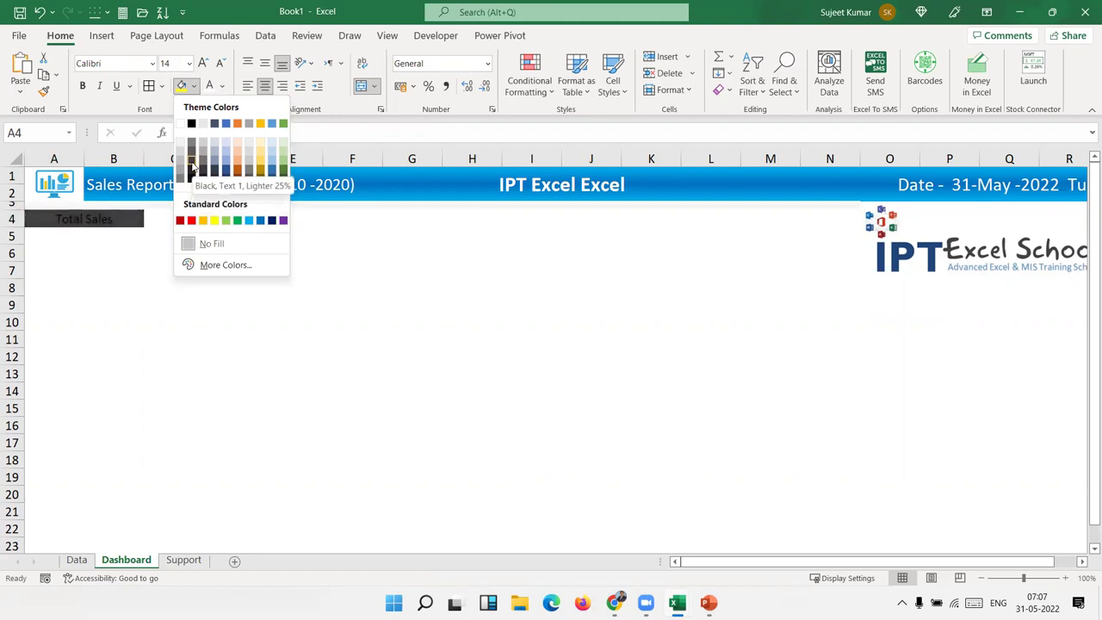
click(191, 165)
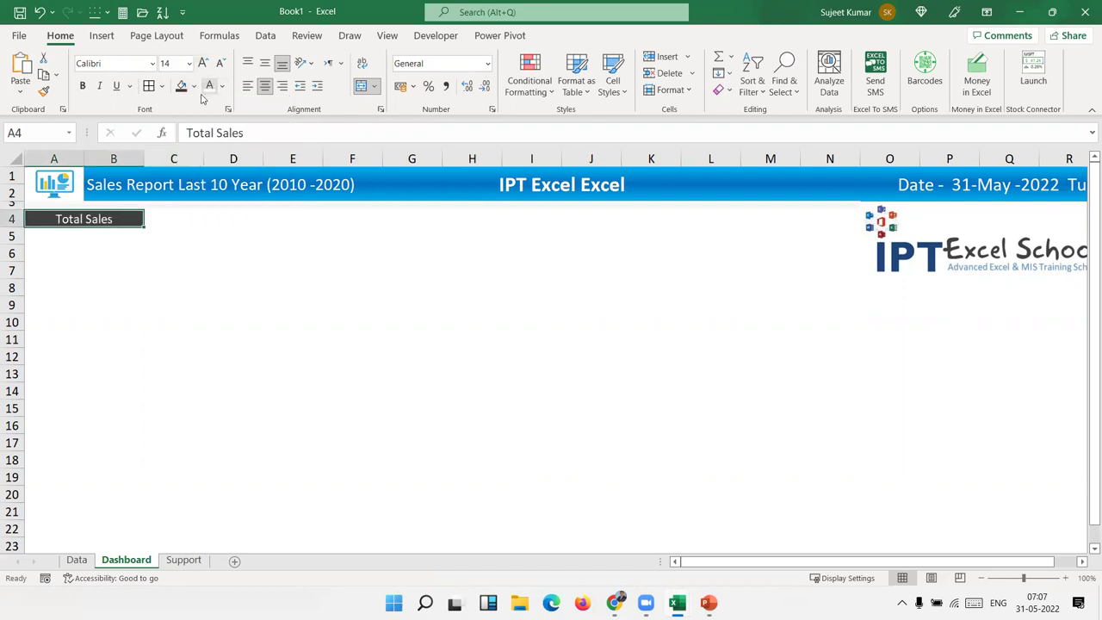
click(167, 265)
Make row 4 taller and format Total Sales bold, 18 pt, vertically centred
drag(19, 228, 18, 232)
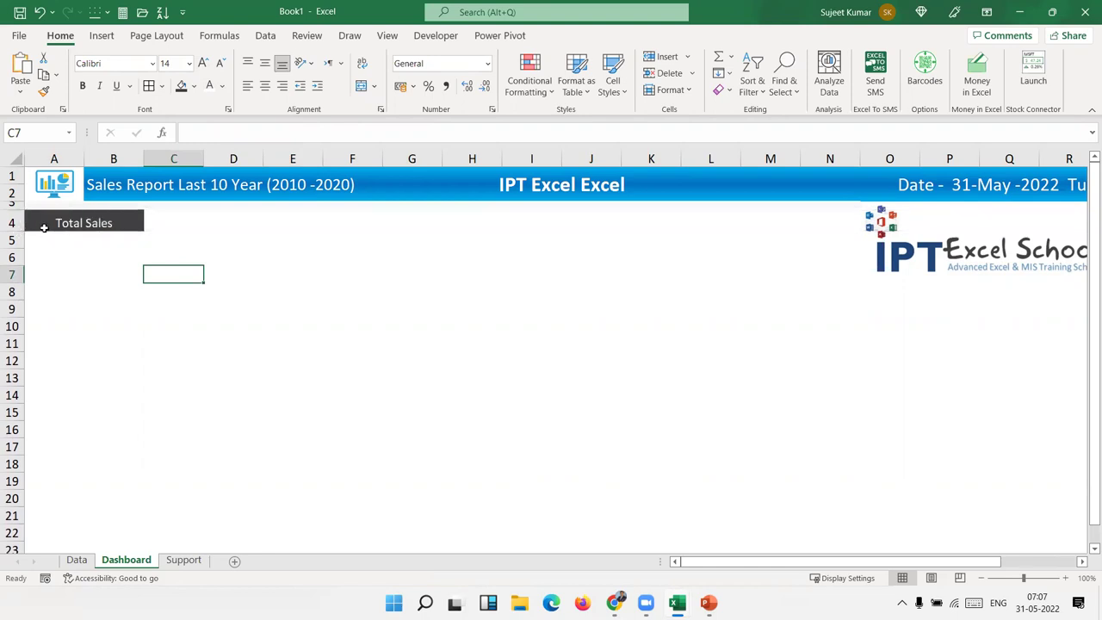
click(47, 225)
click(264, 62)
click(81, 85)
click(202, 63)
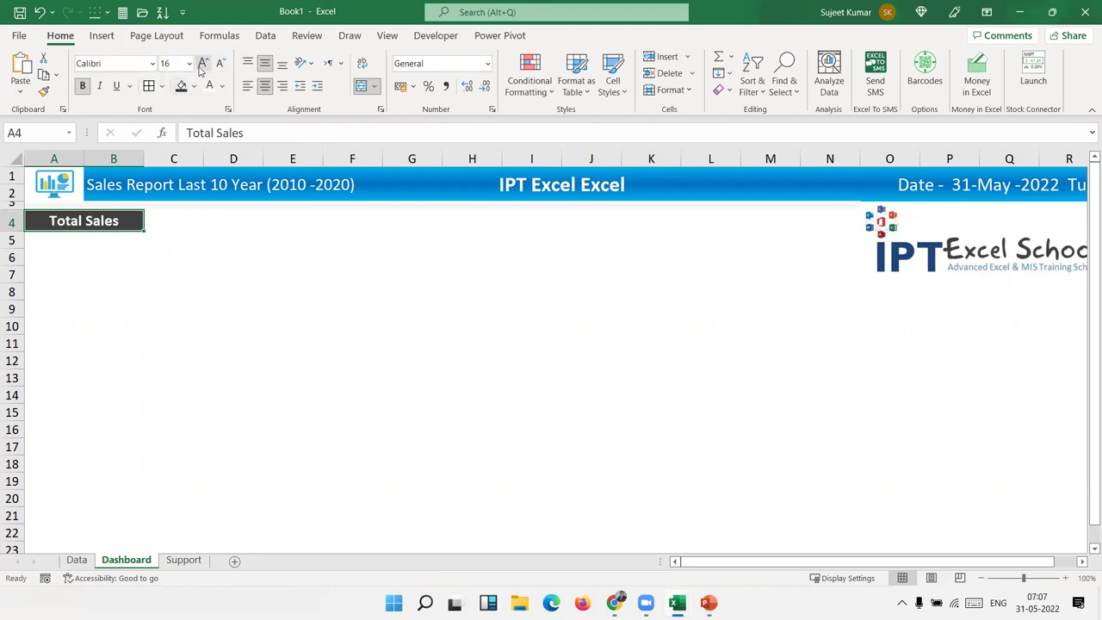
click(202, 63)
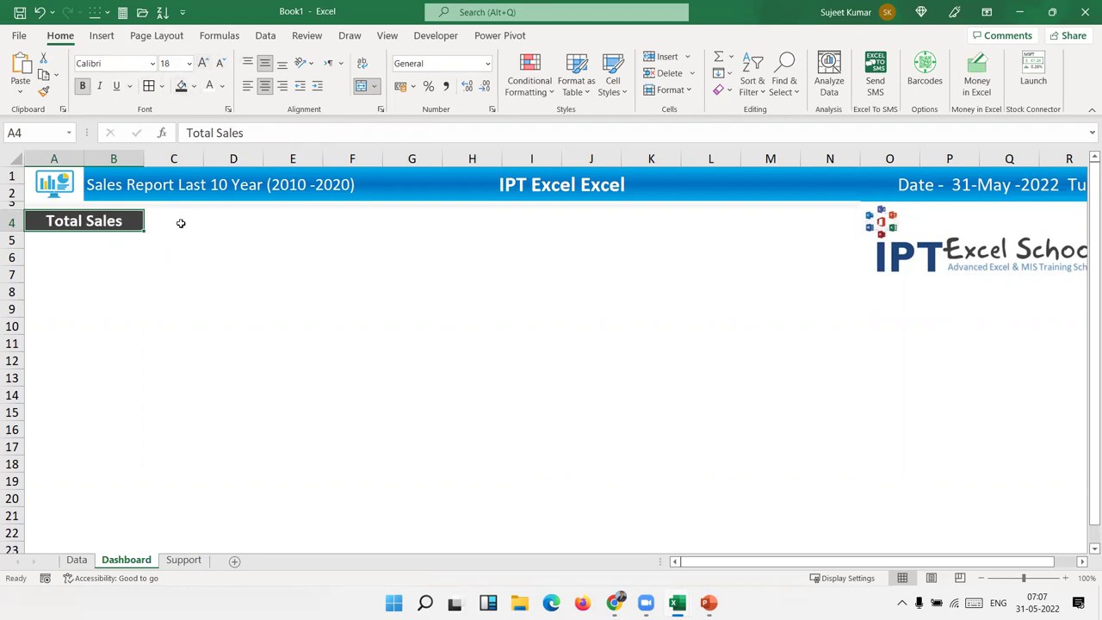
click(148, 240)
click(135, 225)
Copy the dark Total Sales header from A4 into D4
key(ctrl+c)
click(171, 221)
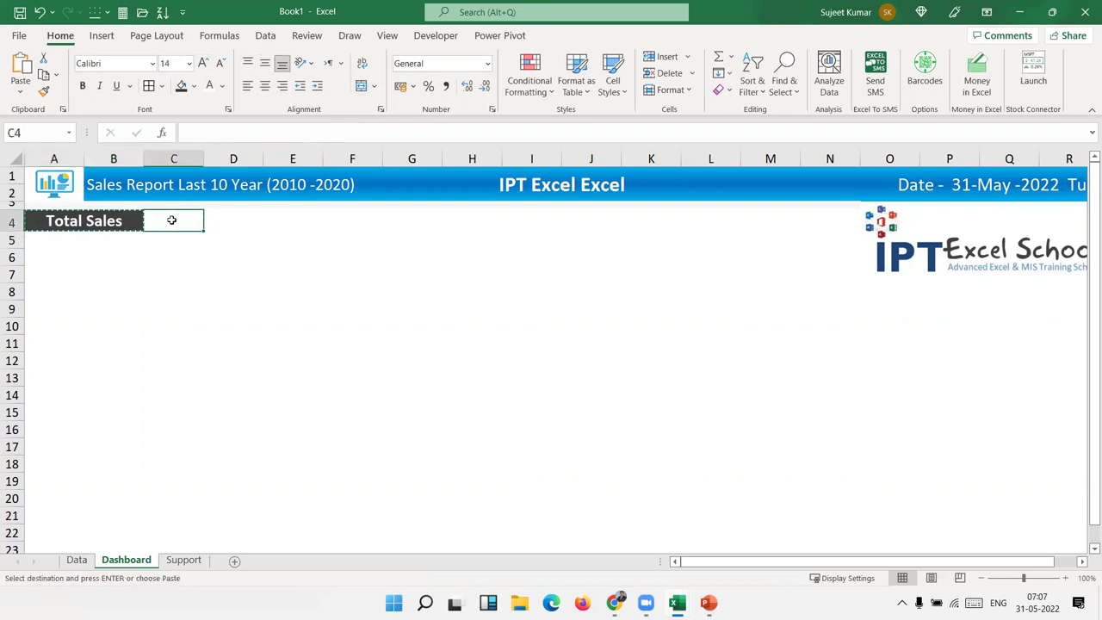
key(Right)
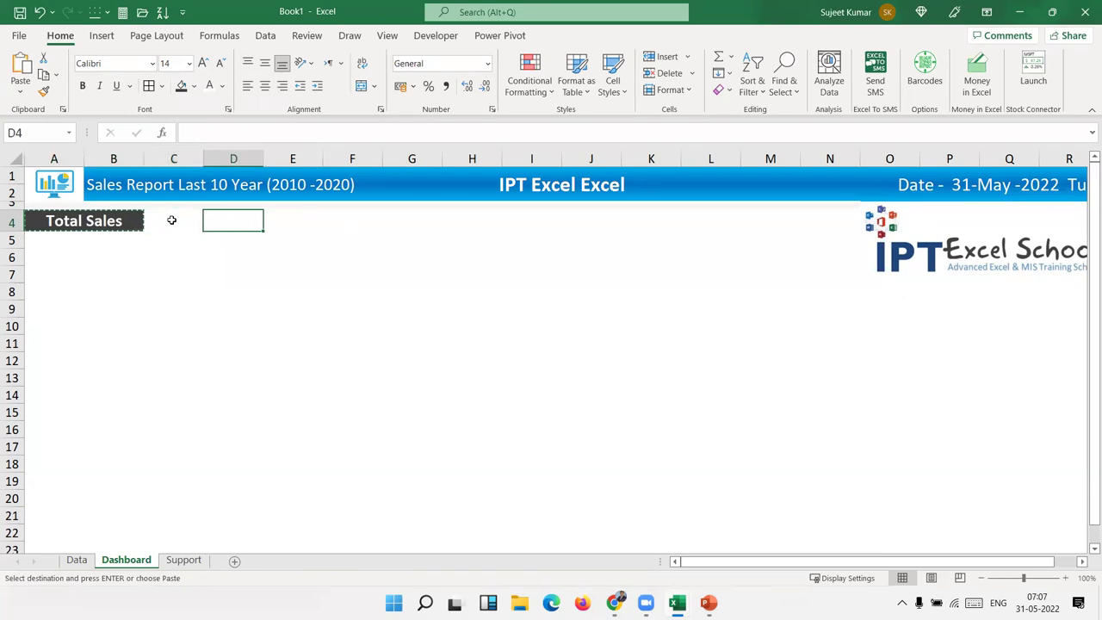
key(ctrl+v)
key(Escape)
Narrow columns C and B into thin spacer gaps around the headers
drag(203, 159, 147, 158)
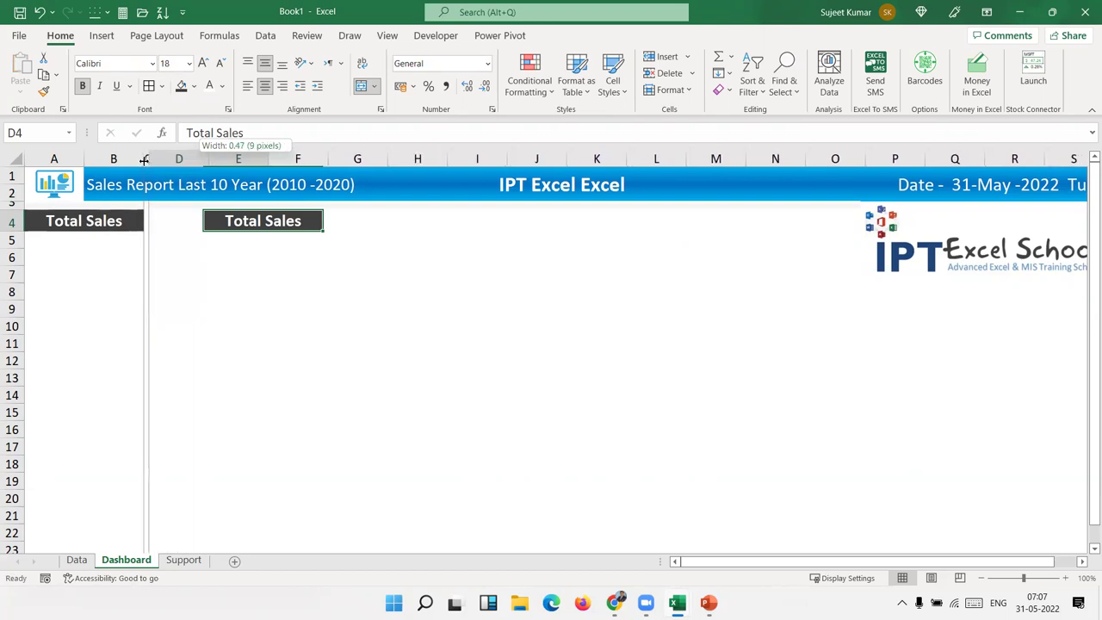
drag(147, 159, 148, 158)
click(185, 284)
click(184, 226)
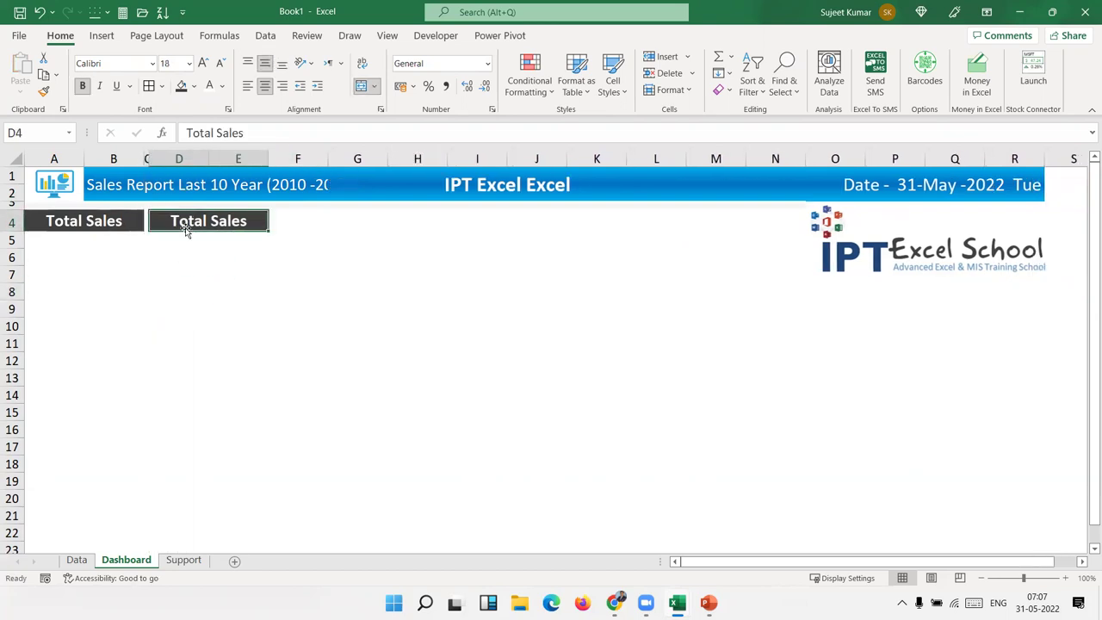
drag(143, 159, 134, 158)
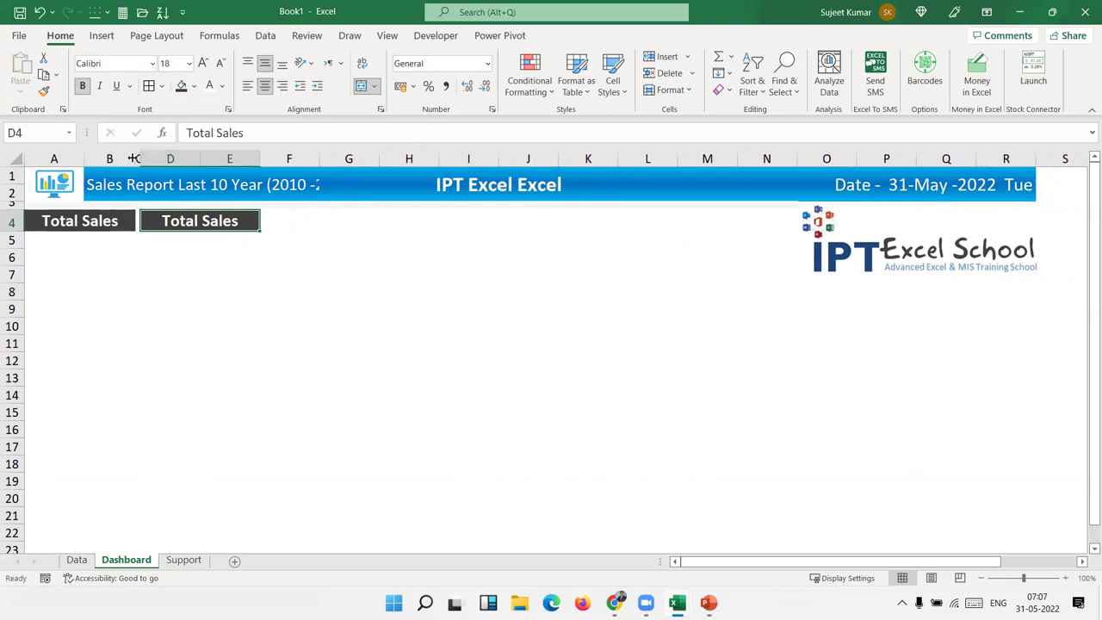
drag(133, 159, 130, 159)
click(170, 271)
click(175, 223)
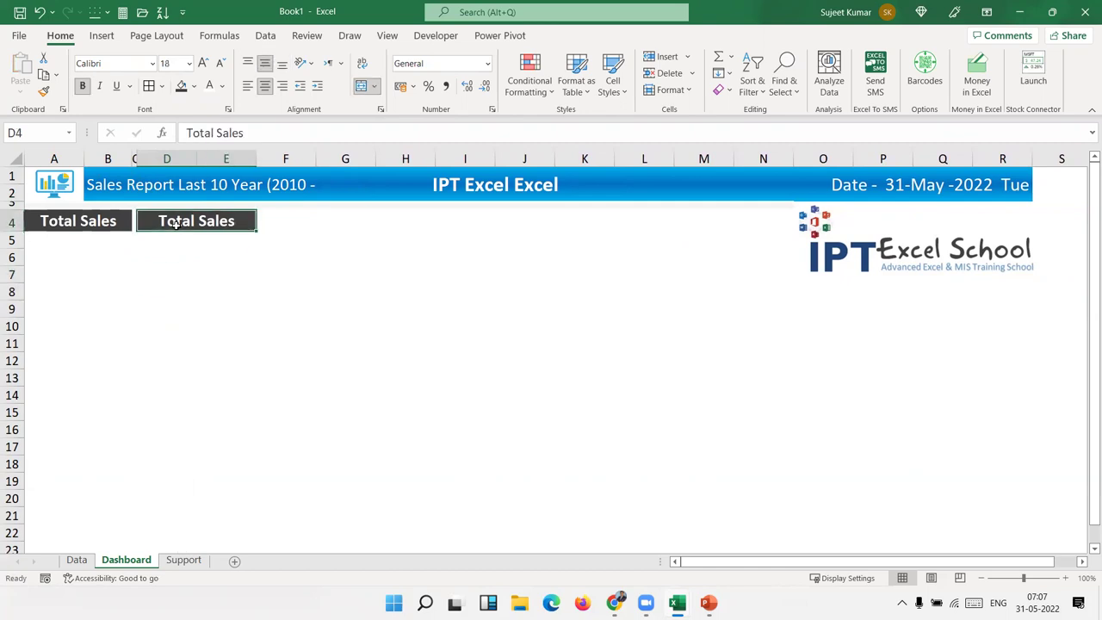
Relabel the D4 header 'Total Orders' and make row 4 slightly taller
text(total)
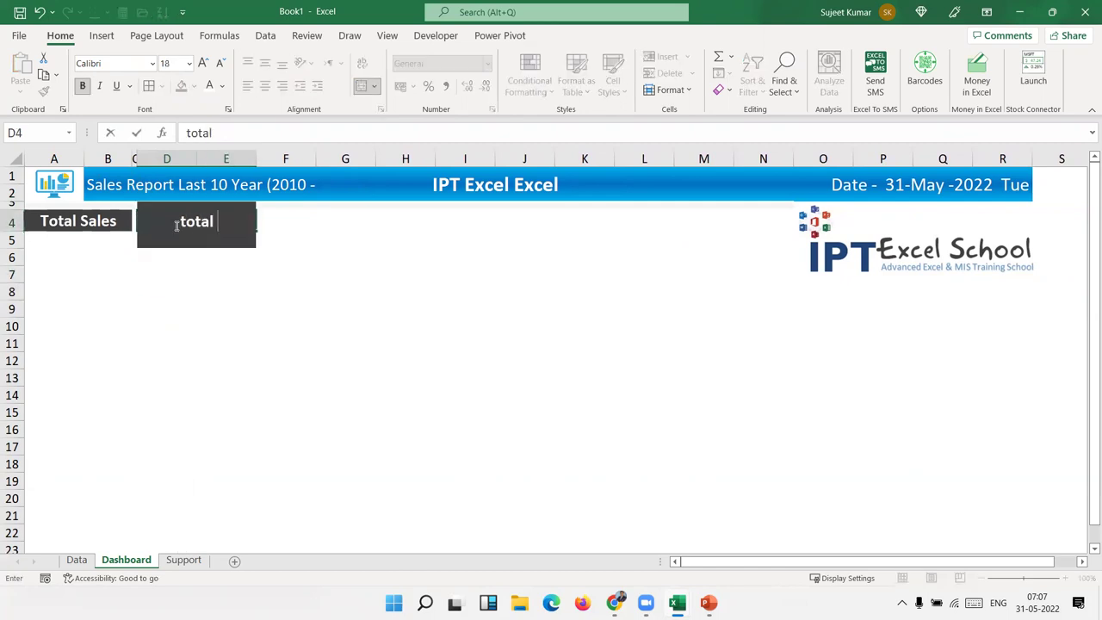
key(BackSpace)
key(BackSpace)
key(BackSpace)
key(BackSpace)
text(OTAL)
key(BackSpace)
key(BackSpace)
key(BackSpace)
key(BackSpace)
key(BackSpace)
text(otal )
text(Orders)
key(ctrl+Return)
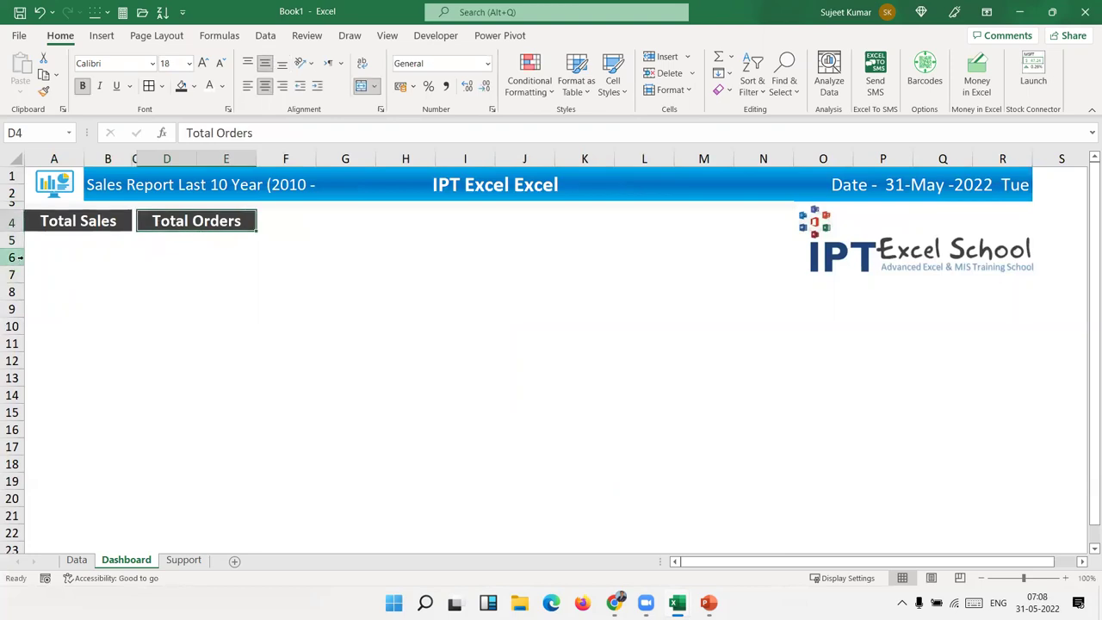
drag(20, 232, 22, 240)
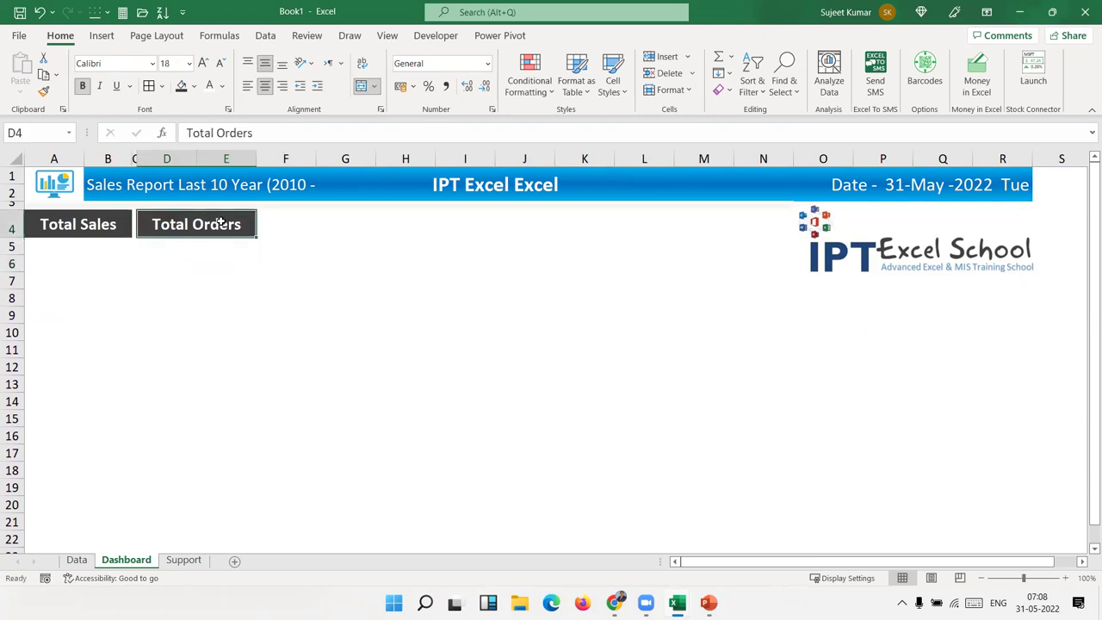
Copy the Total Orders header into G4
key(ctrl+c)
key(Right)
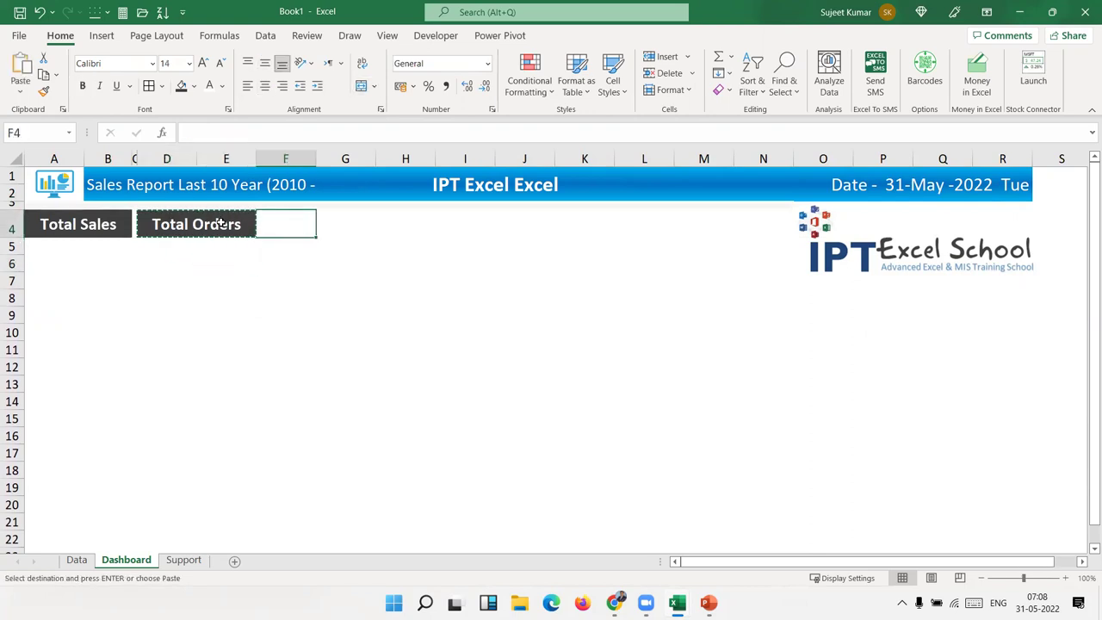
key(Right)
key(ctrl+v)
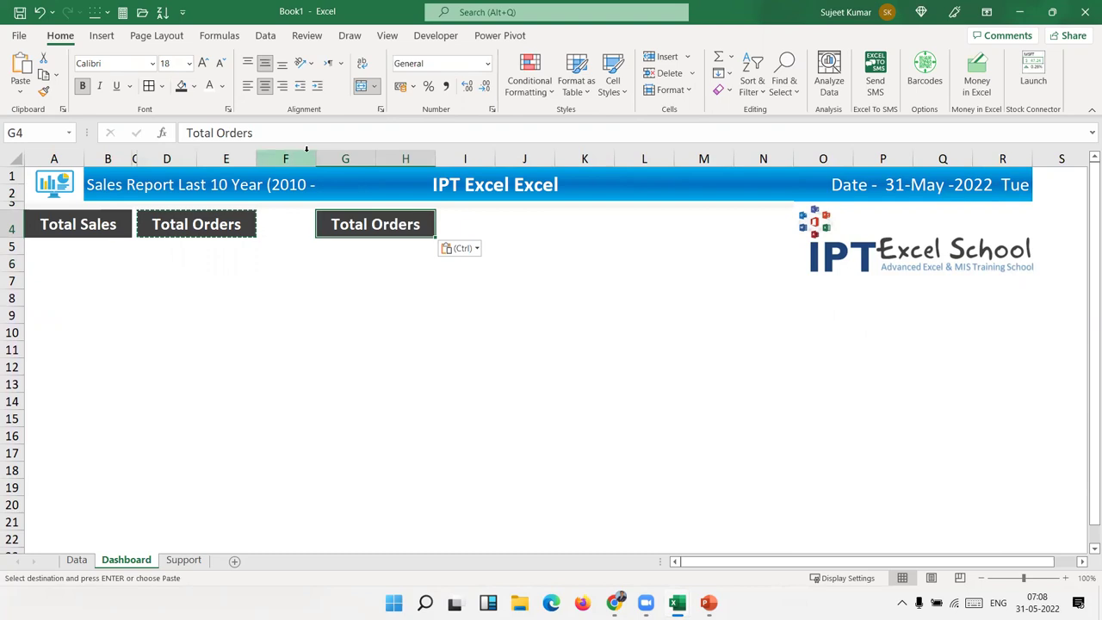
Narrow column F to a thin gap and relabel the G4 header 'Total Qty Sold'
drag(312, 155, 259, 159)
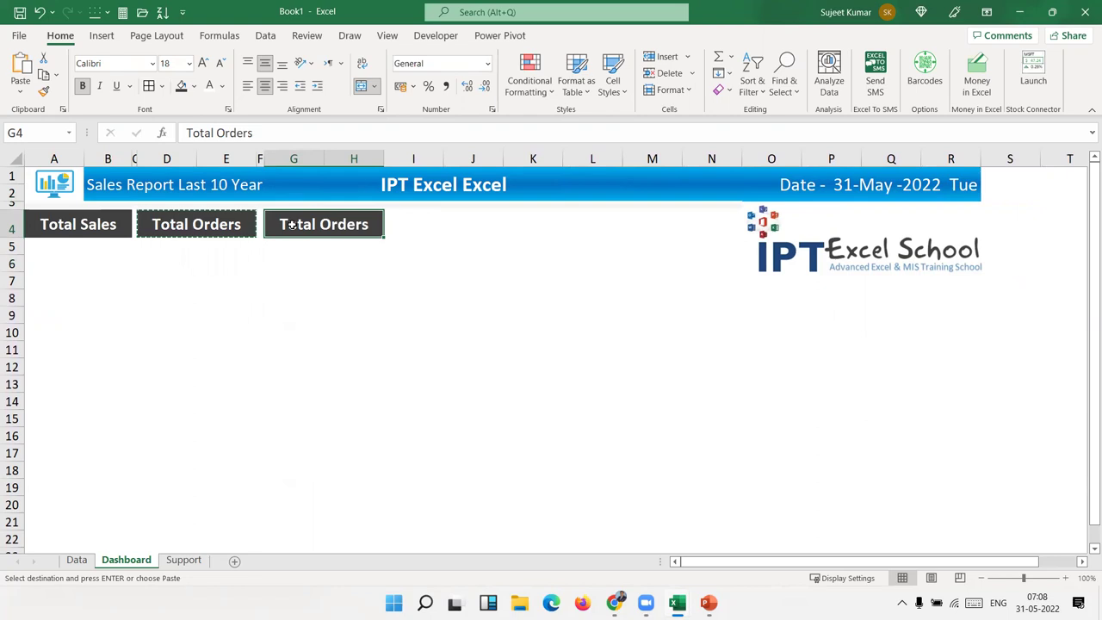
text(Total Qty Sold)
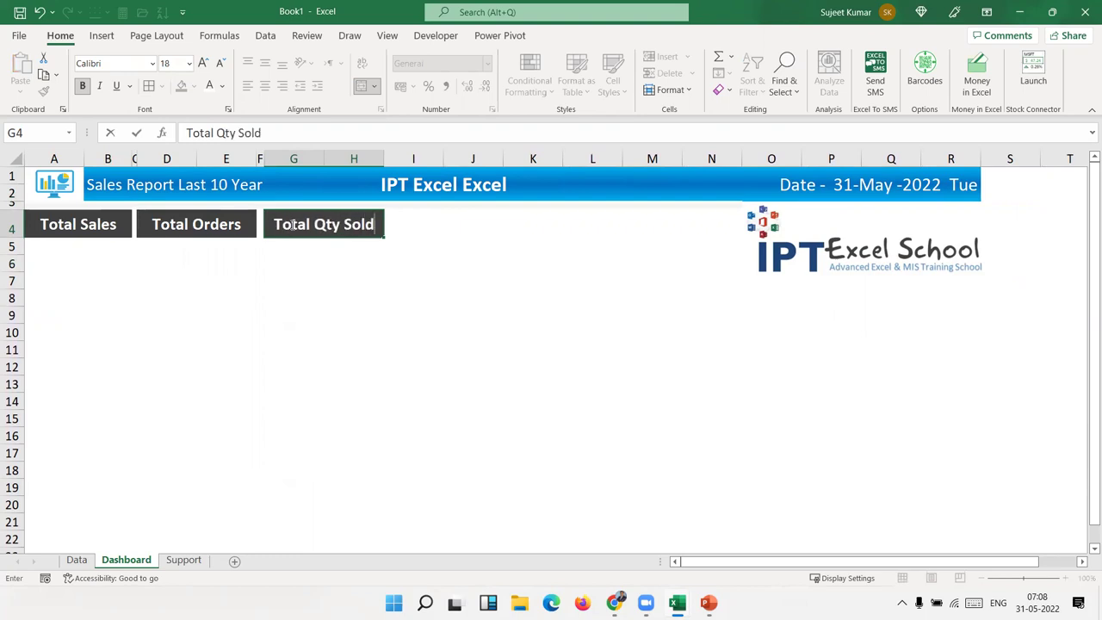
key(Return)
click(321, 225)
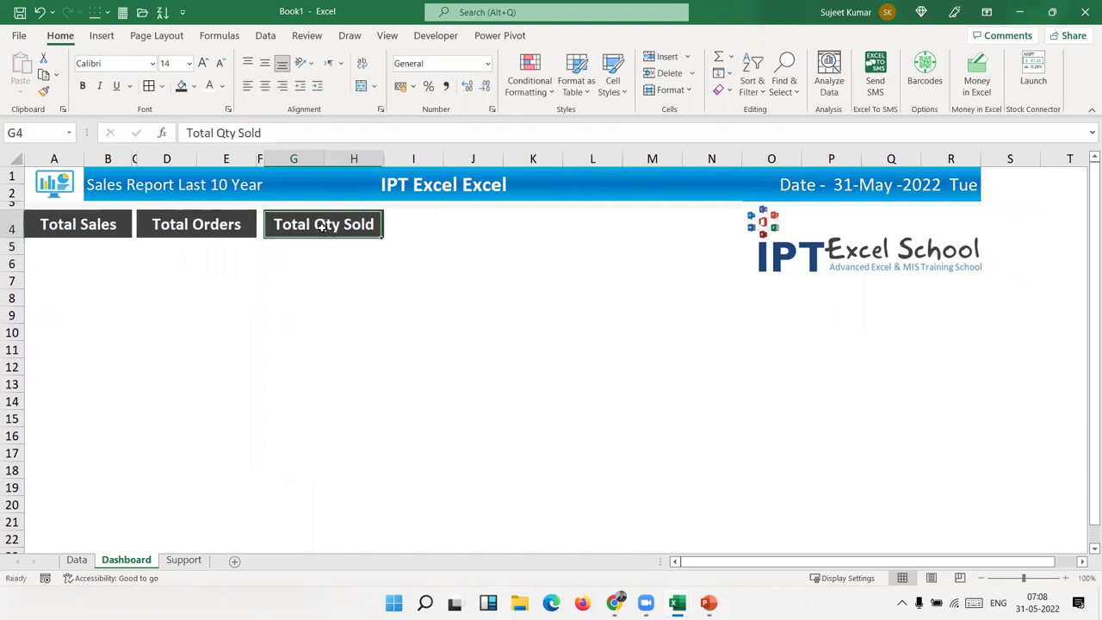
Copy the Total Qty Sold header into J4 and narrow column I to a gap
key(ctrl+c)
key(Right)
key(Right)
key(ctrl+v)
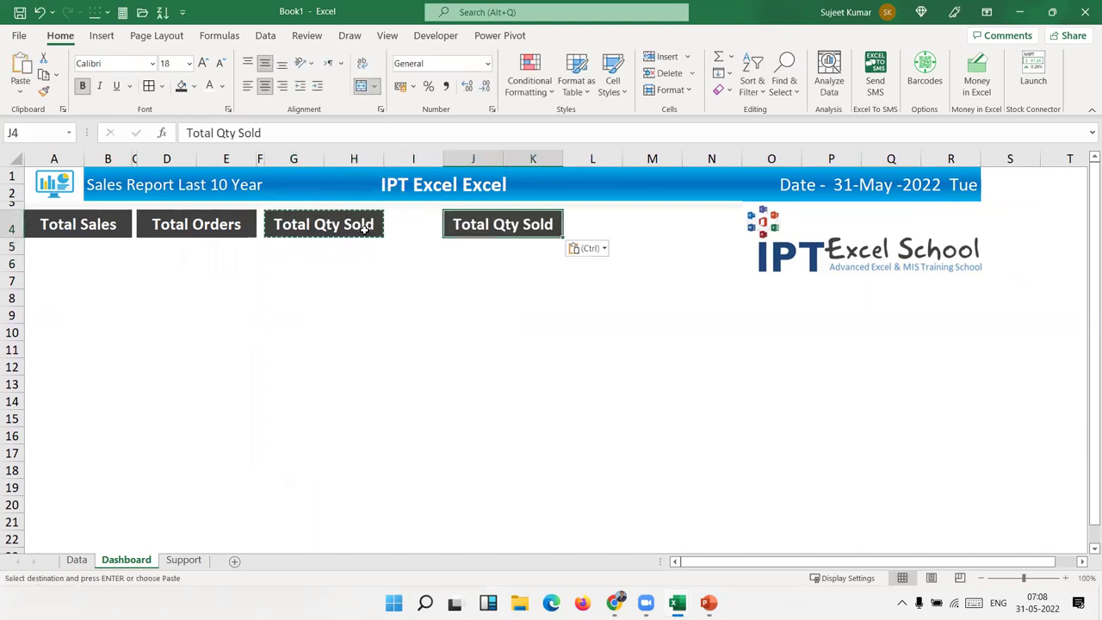
click(372, 261)
drag(443, 160, 394, 161)
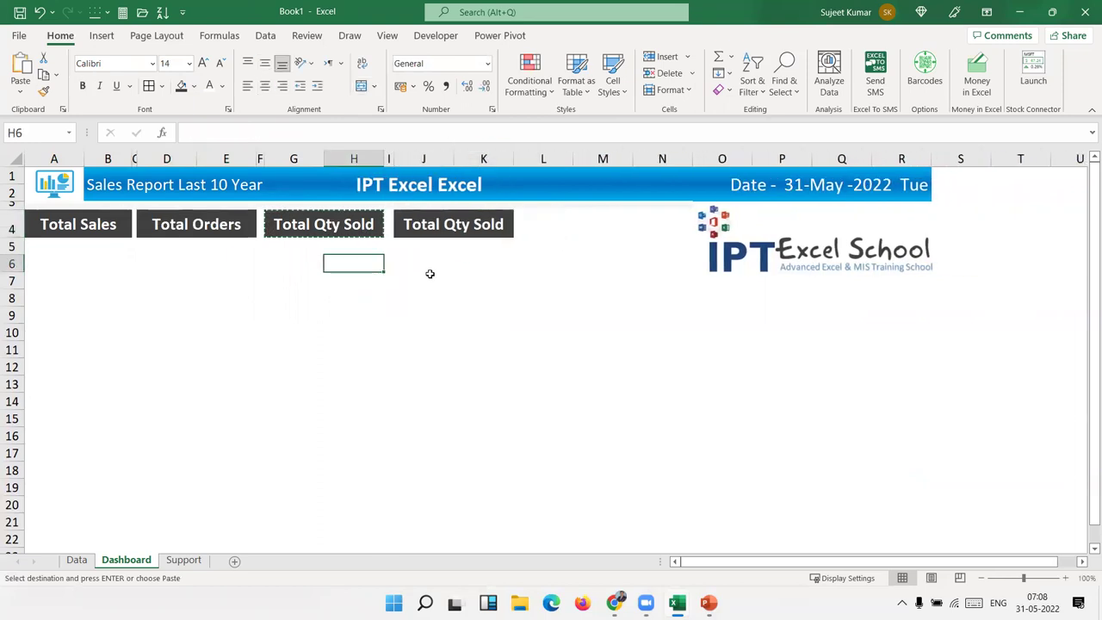
Even out gap columns F, C and I to matching narrow widths, about 14 pixels
click(426, 277)
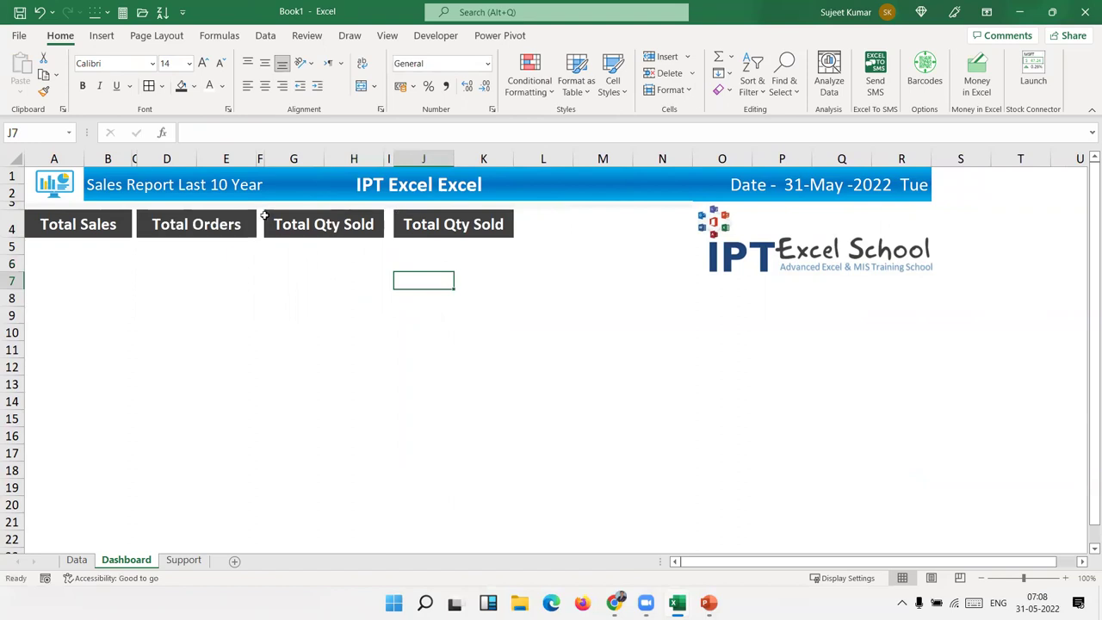
drag(263, 159, 259, 159)
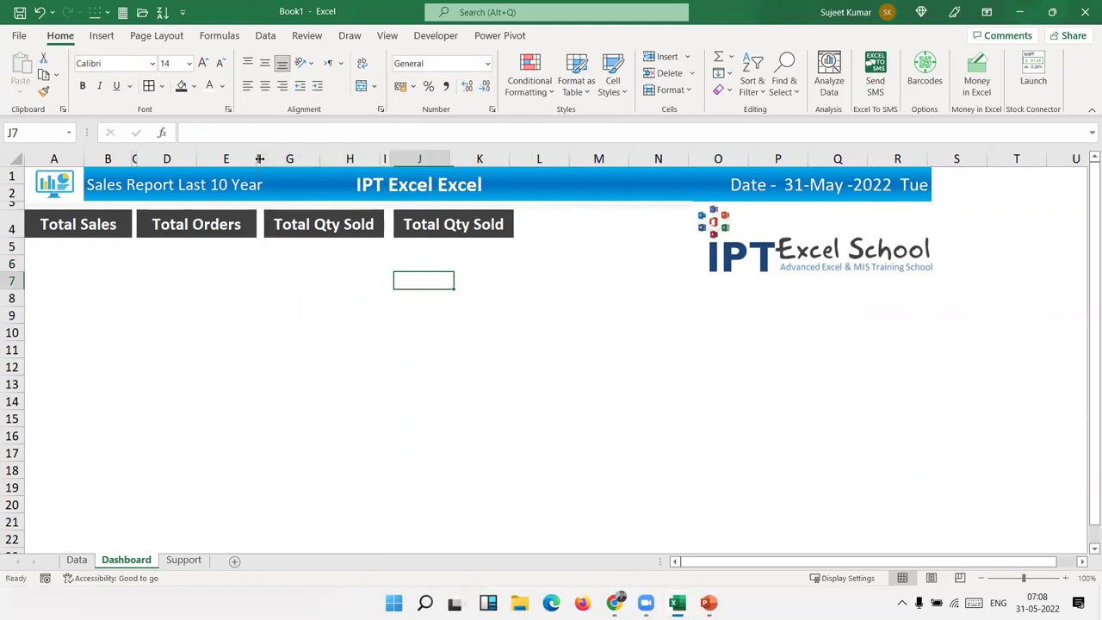
drag(137, 160, 136, 160)
drag(260, 161, 262, 161)
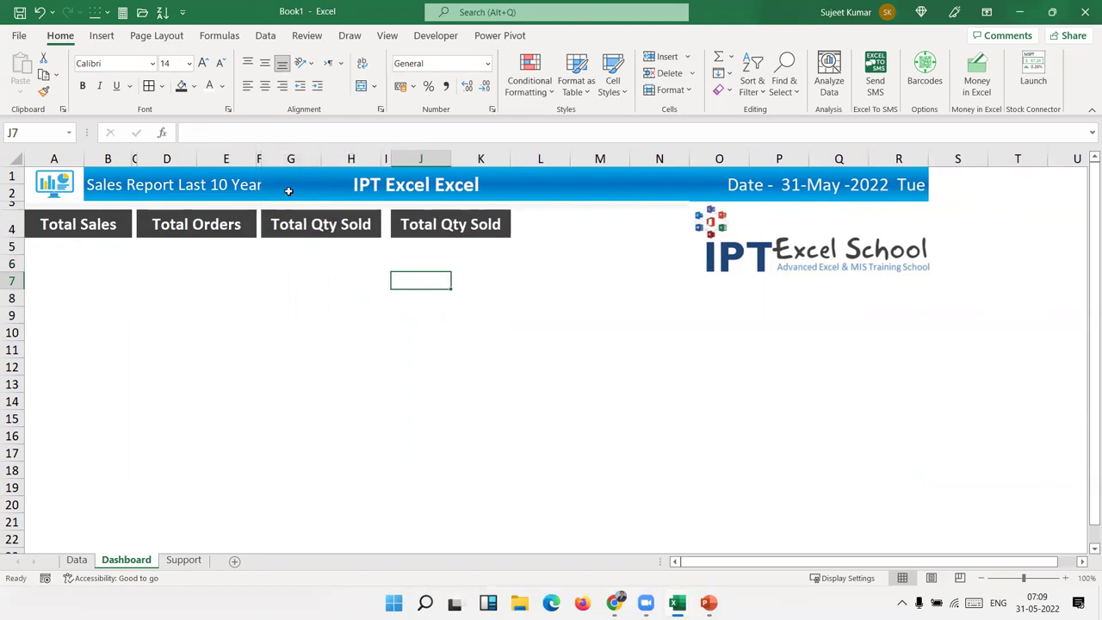
click(376, 301)
drag(390, 159, 386, 159)
click(412, 294)
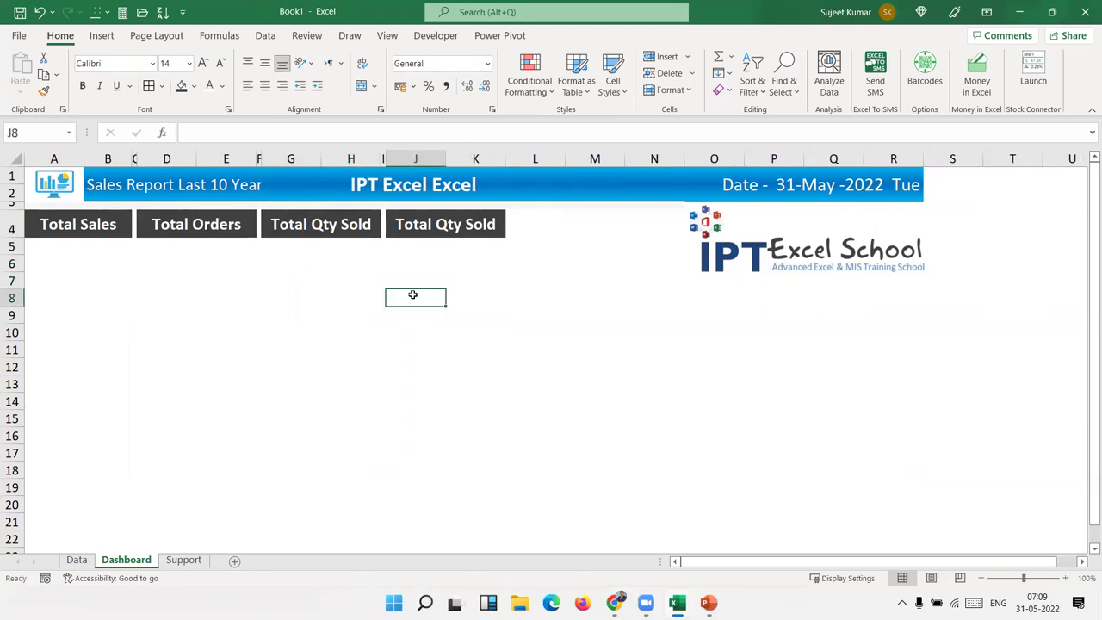
Select the Total Qty Sold header in J4
click(389, 227)
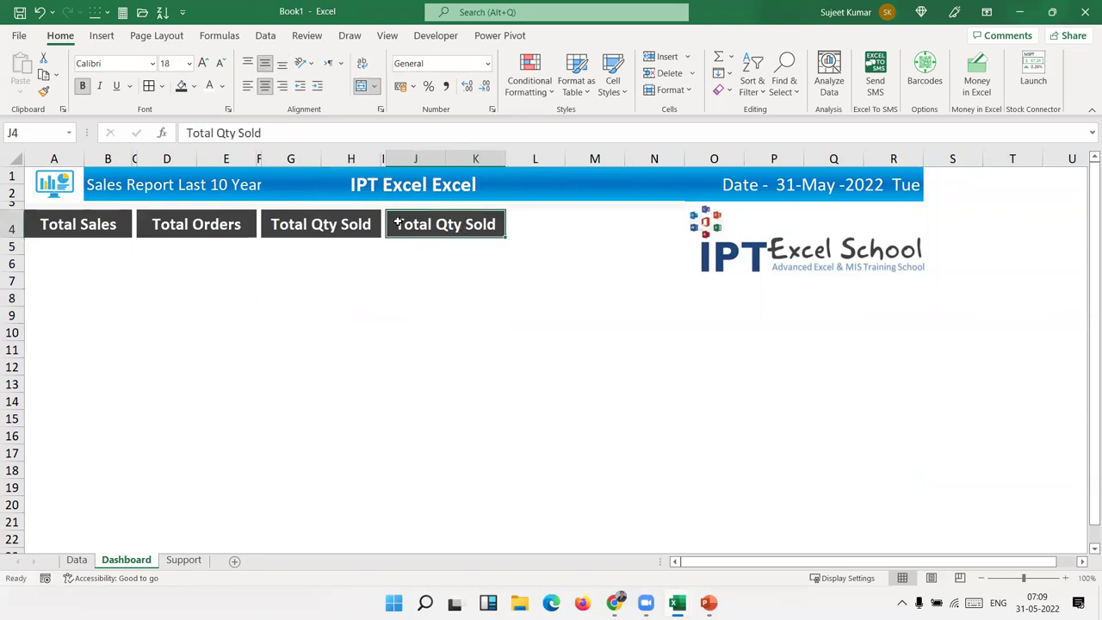
click(516, 225)
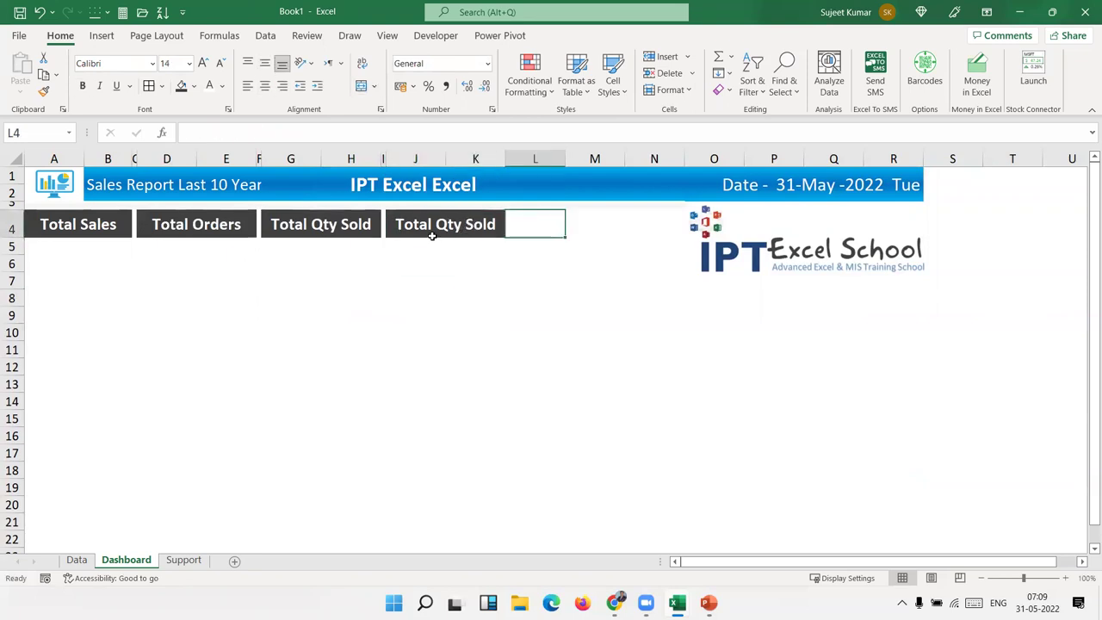
click(385, 229)
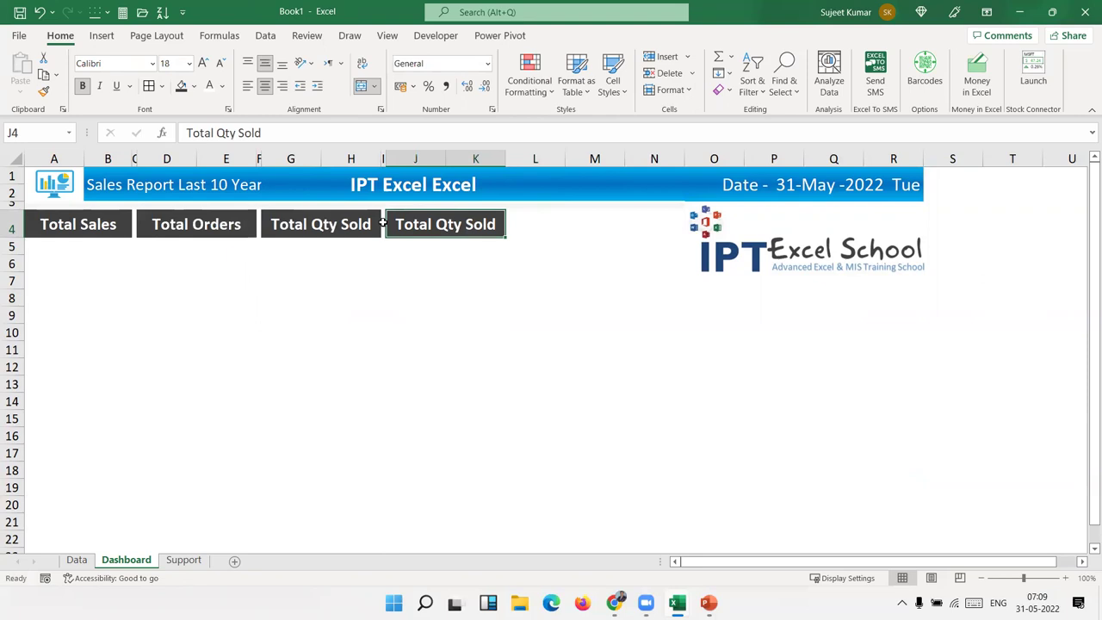
click(383, 224)
click(389, 225)
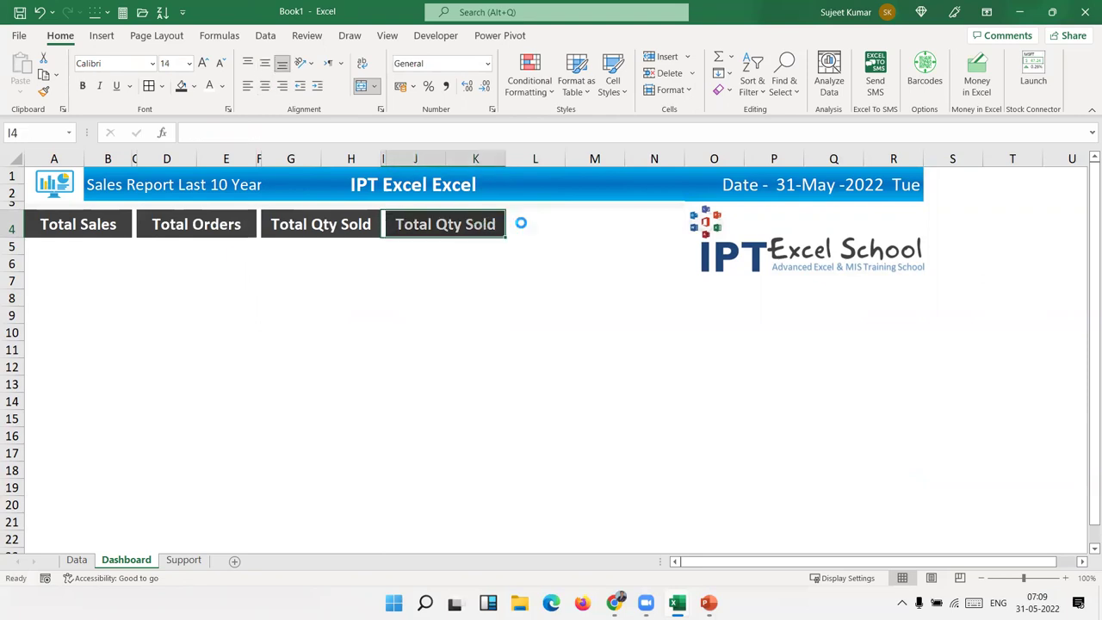
Paste the header into M4 with source column widths, relabel it 'Total Profit', shift logo right
key(ctrl+c)
click(531, 222)
right_click(532, 222)
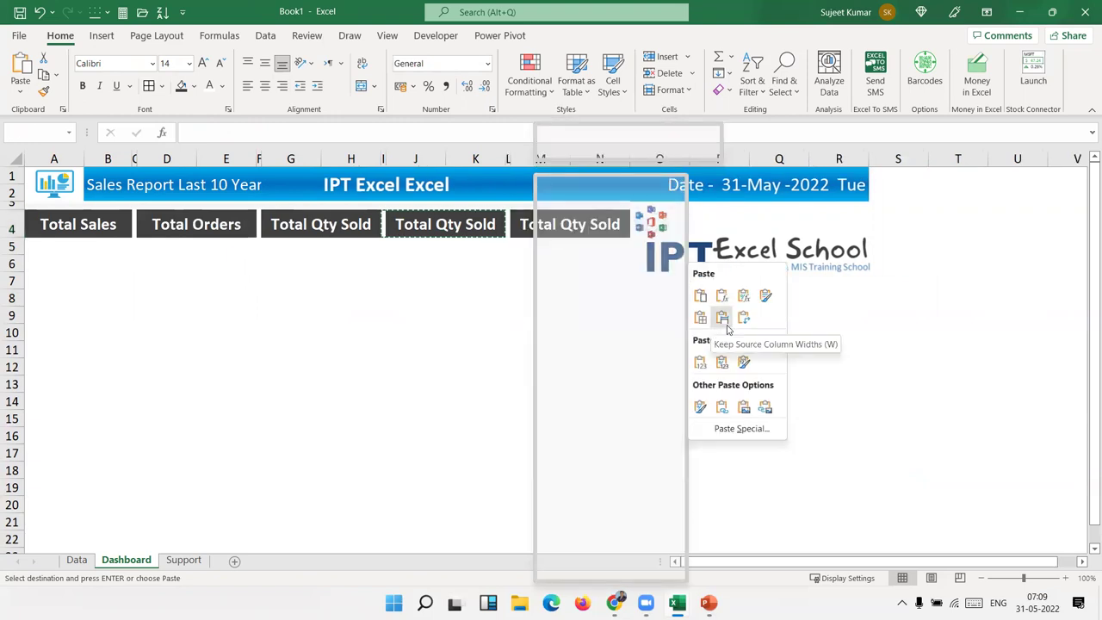
click(727, 327)
click(499, 246)
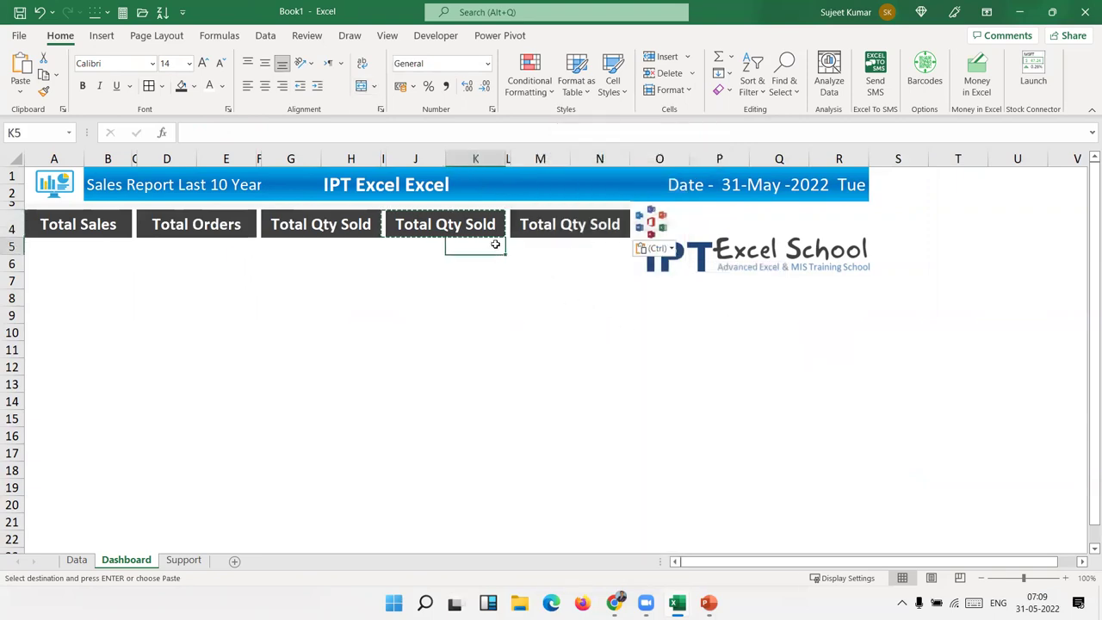
click(513, 226)
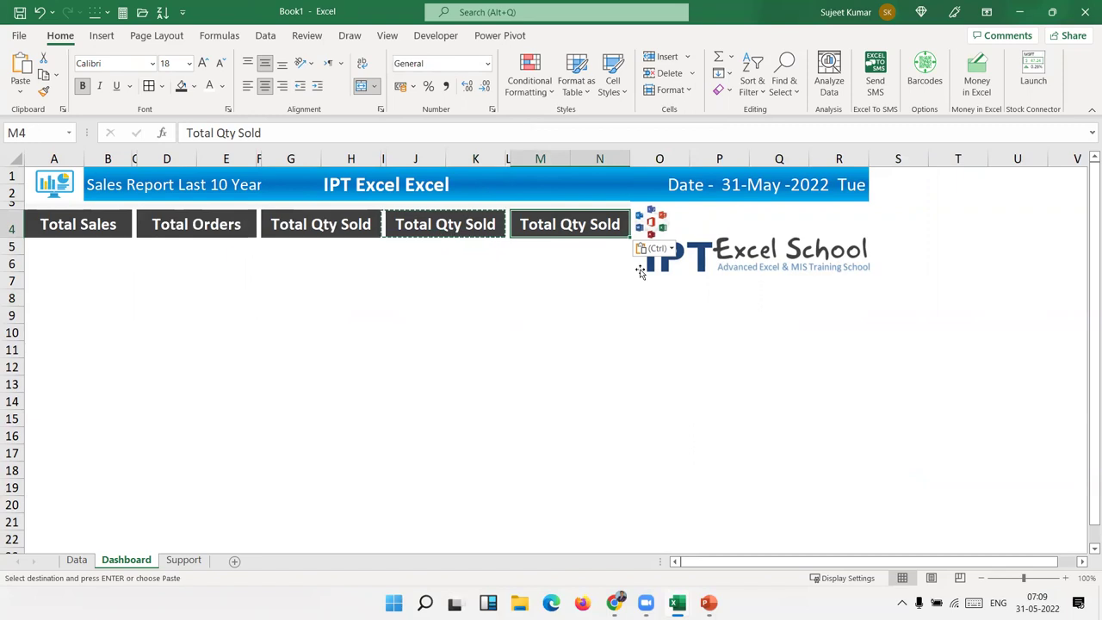
text(Total Profit)
key(Return)
key(Up)
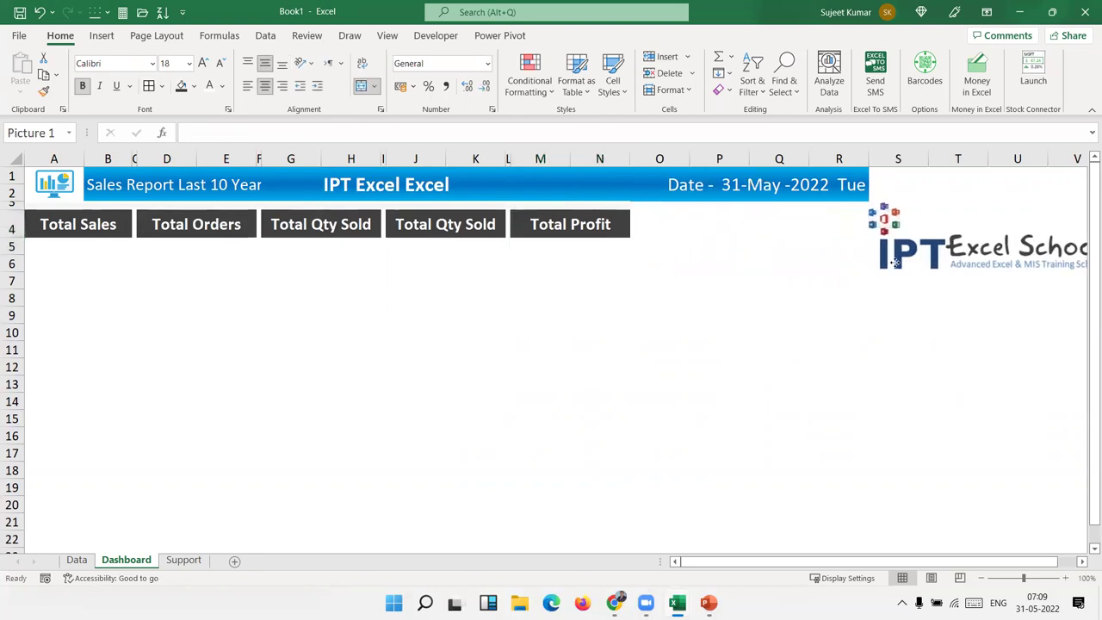
drag(661, 267, 876, 261)
click(673, 228)
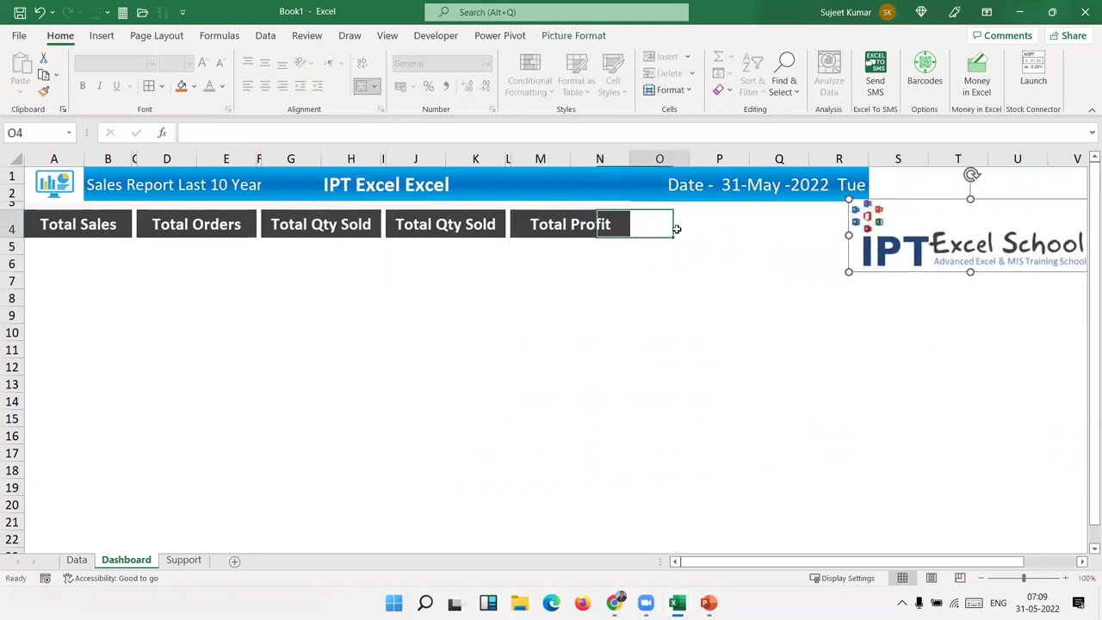
Paste a copy of the Total Profit header into the next cell, keeping source column widths
click(605, 223)
key(ctrl+c)
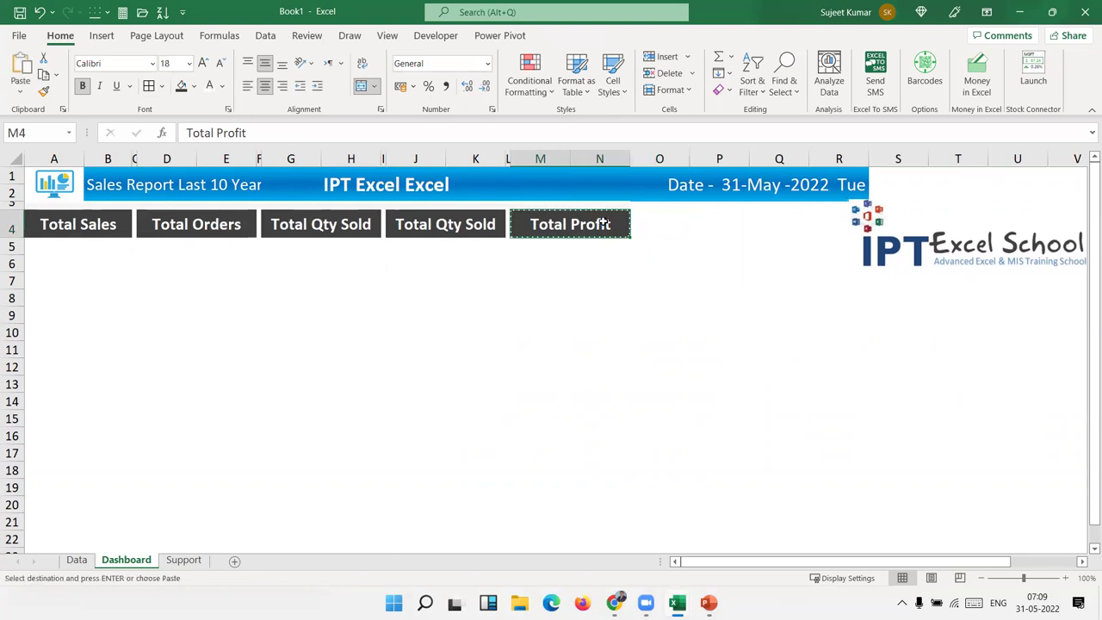
key(Right)
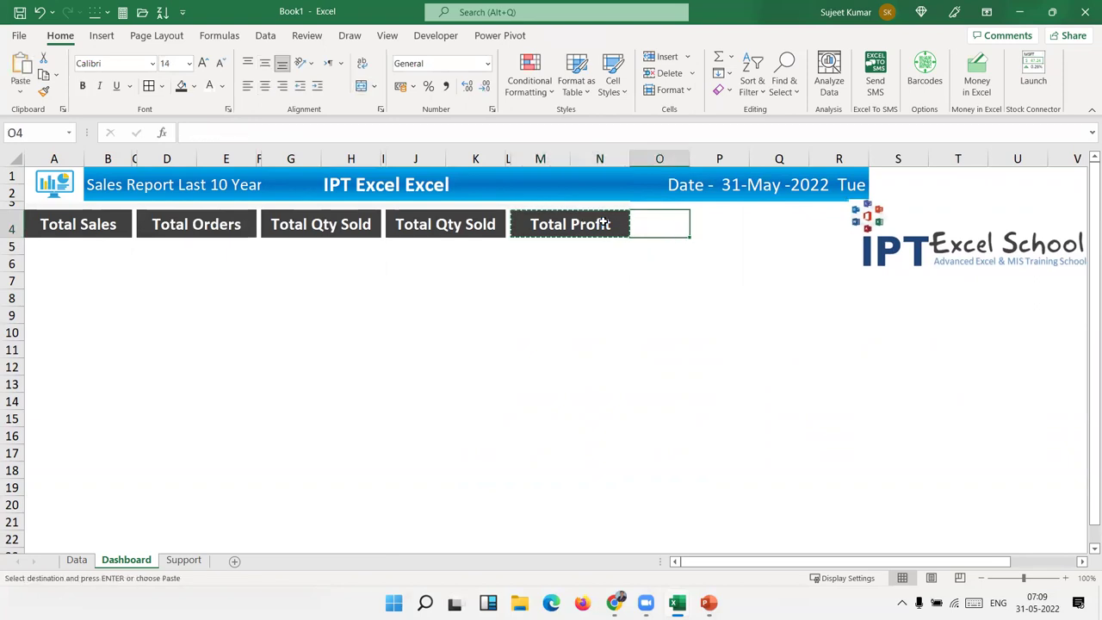
key(Left)
key(Left)
key(Right)
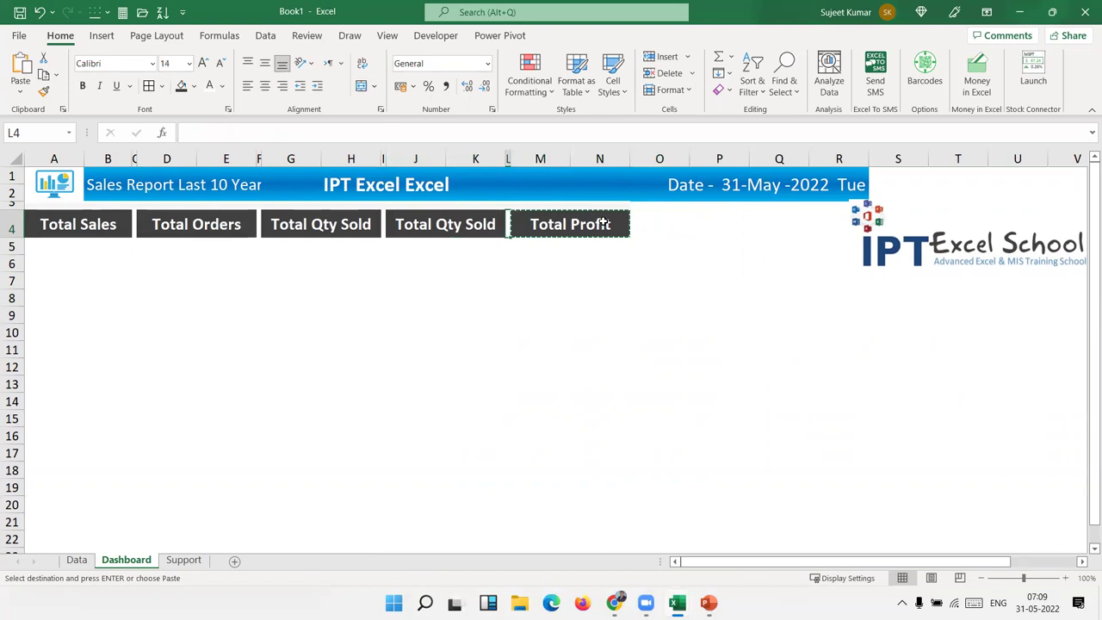
key(shift+Right)
key(Right)
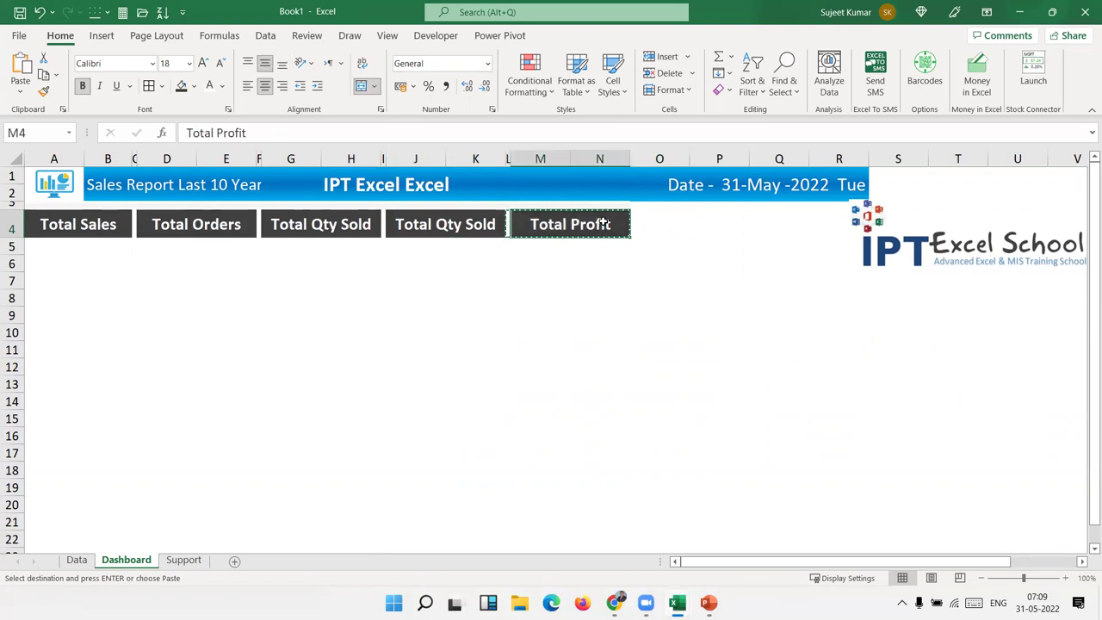
key(Right)
key(Right)
key(Left)
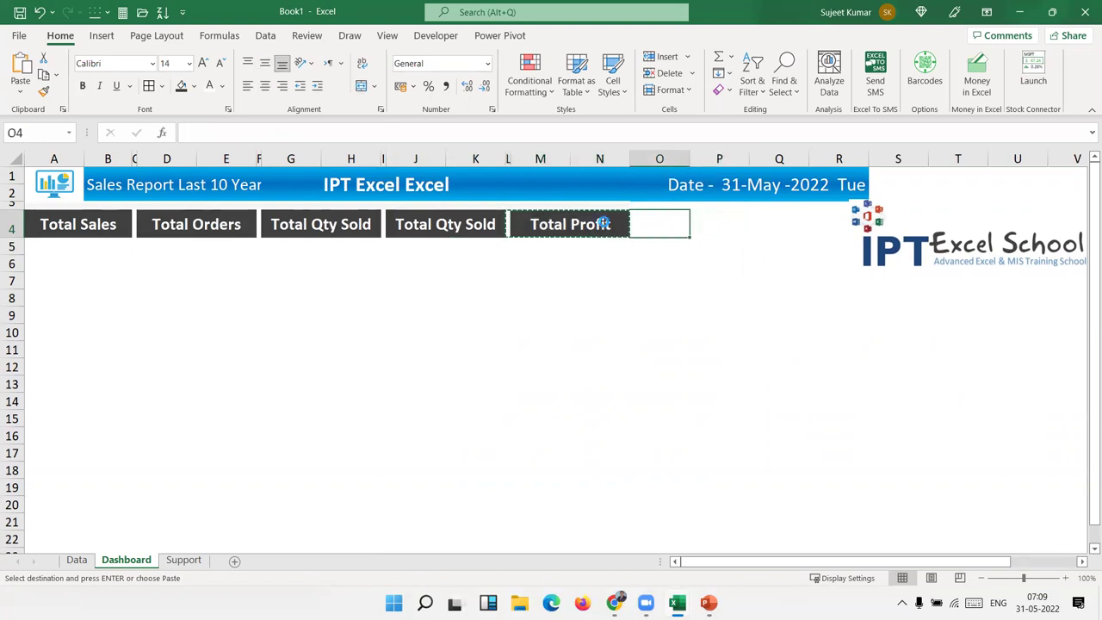
key(ctrl+v)
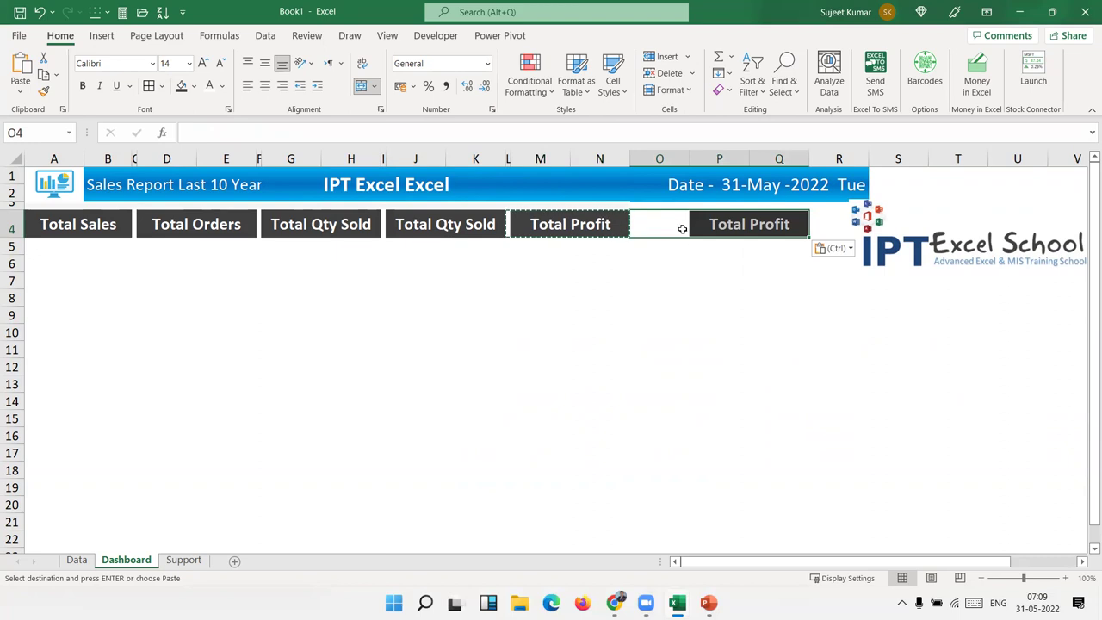
right_click(684, 231)
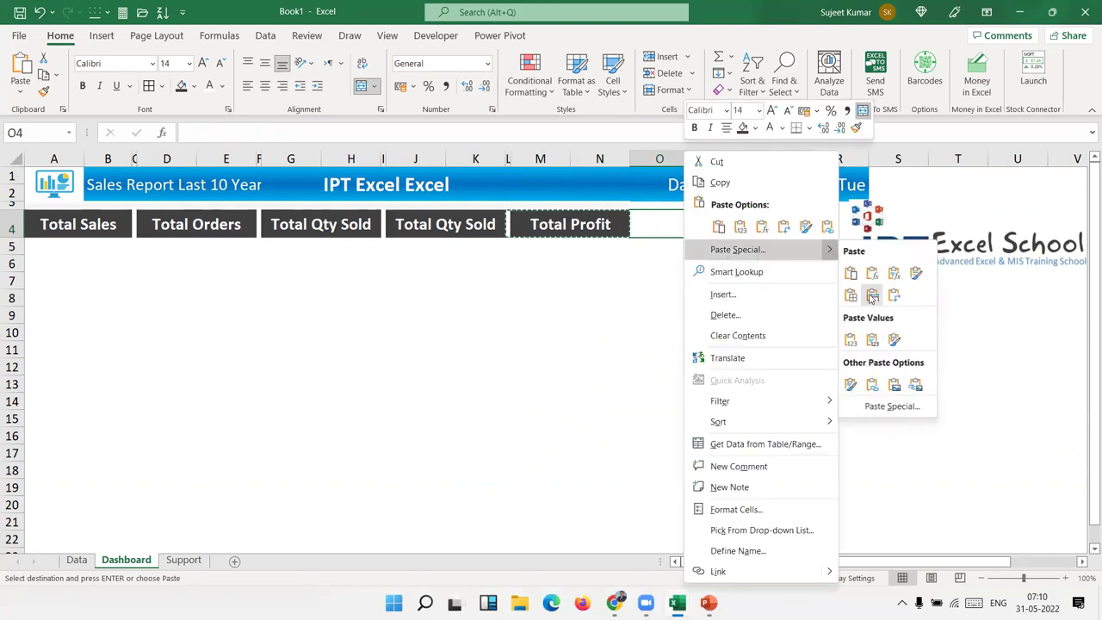
mouse_move(738, 249)
click(870, 299)
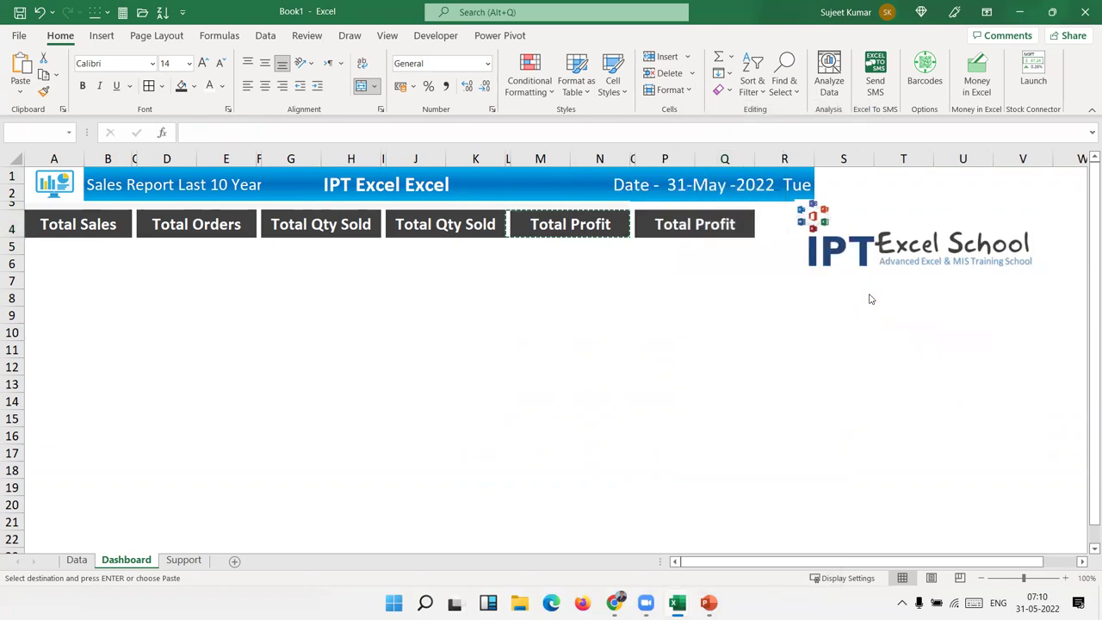
Relabel the copied header in P4 as 'Qty/Orders'
key(Escape)
text(Qty/Orders)
key(Return)
click(683, 226)
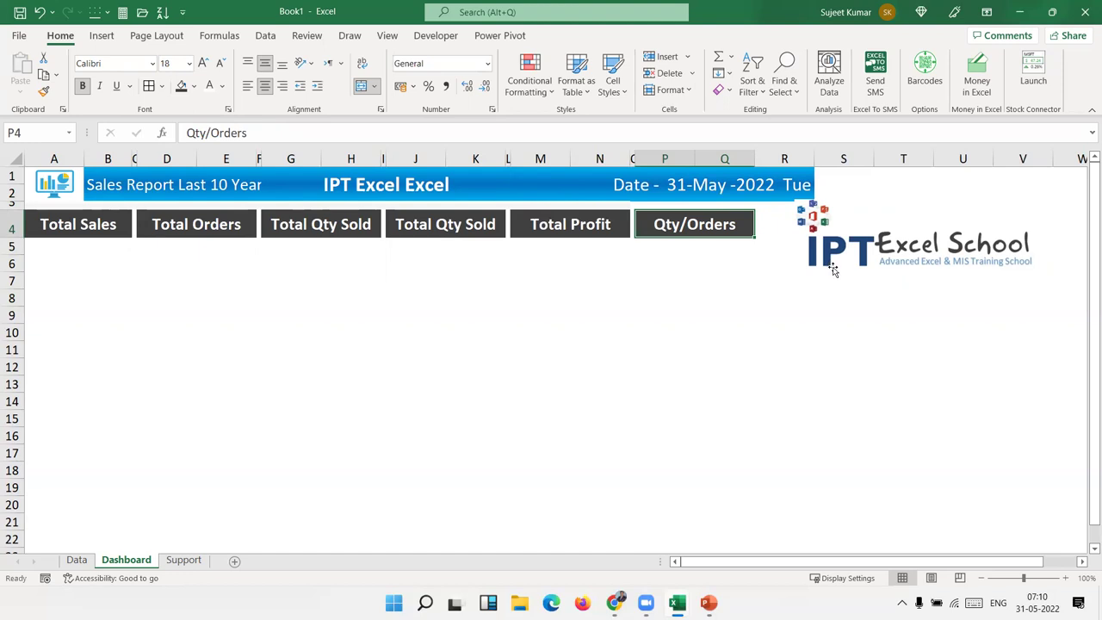
Move the IPT Excel School logo down to about rows 10–14
drag(849, 266, 636, 401)
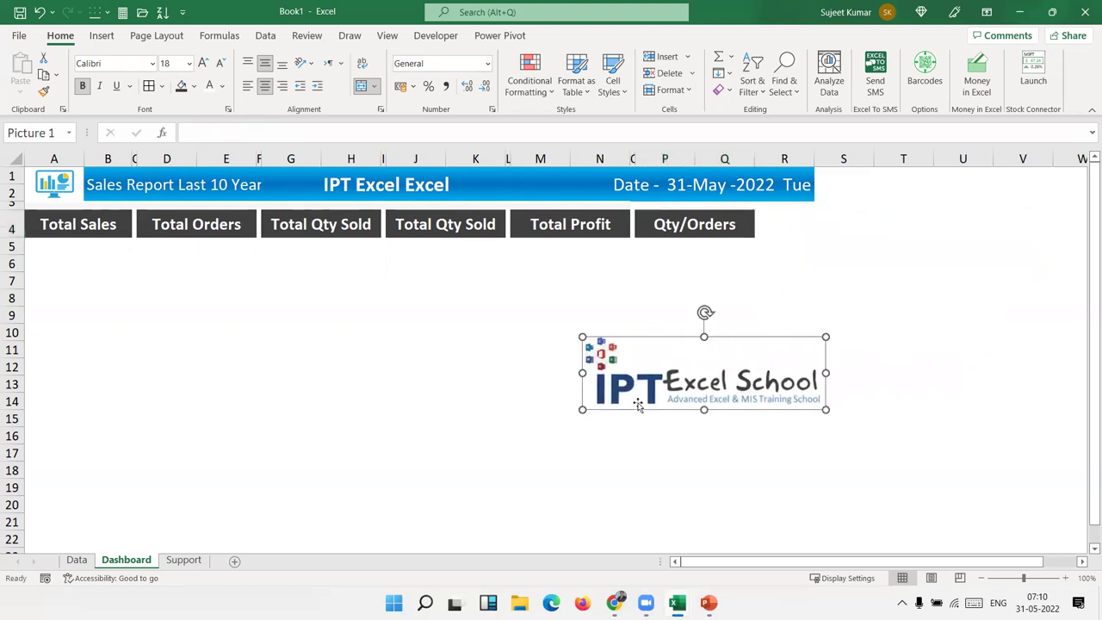
click(784, 187)
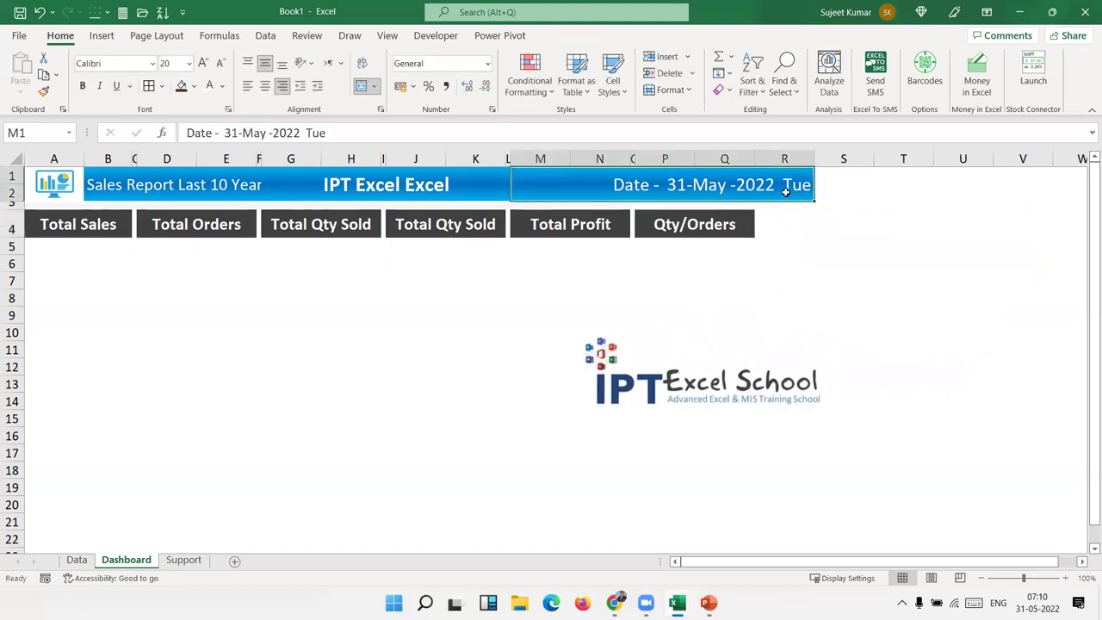
click(150, 181)
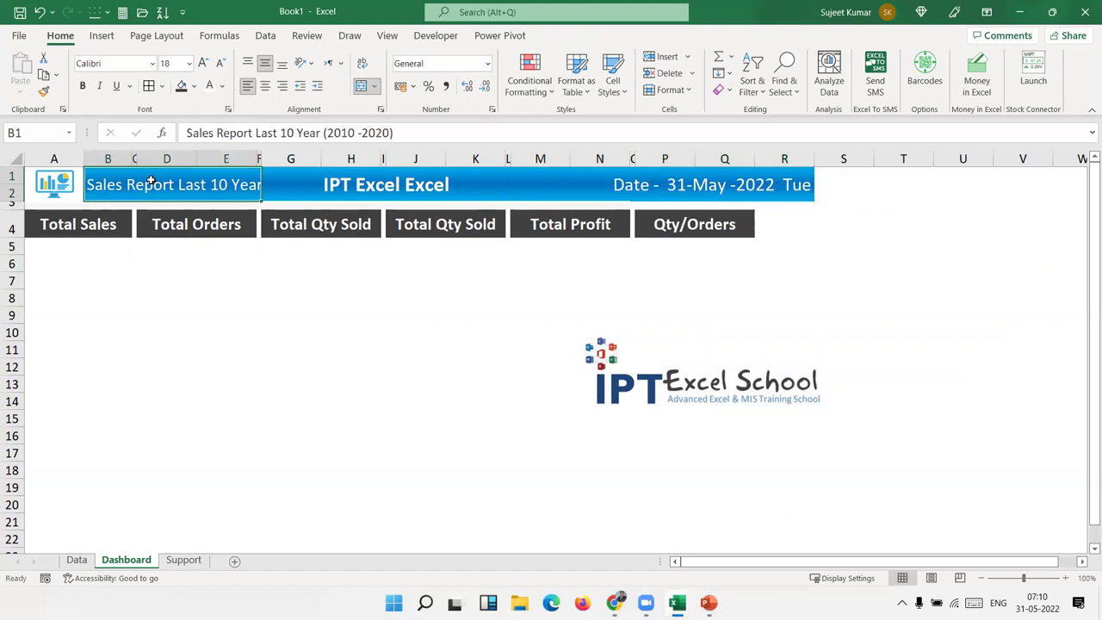
click(322, 184)
drag(190, 182, 707, 210)
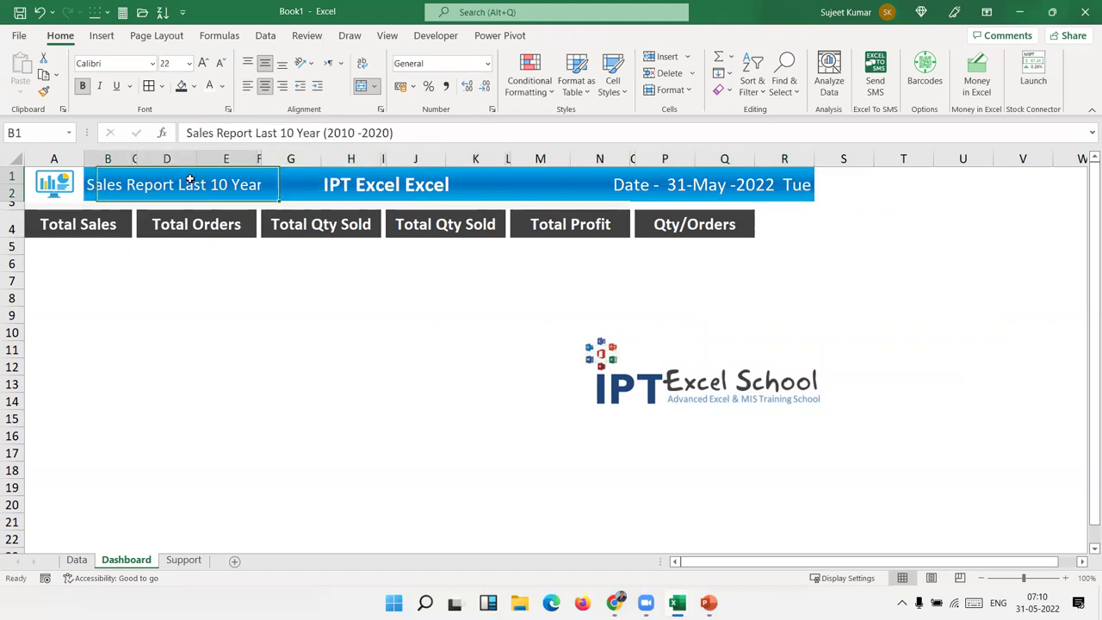
Copy the Qty/Orders header cell
click(702, 224)
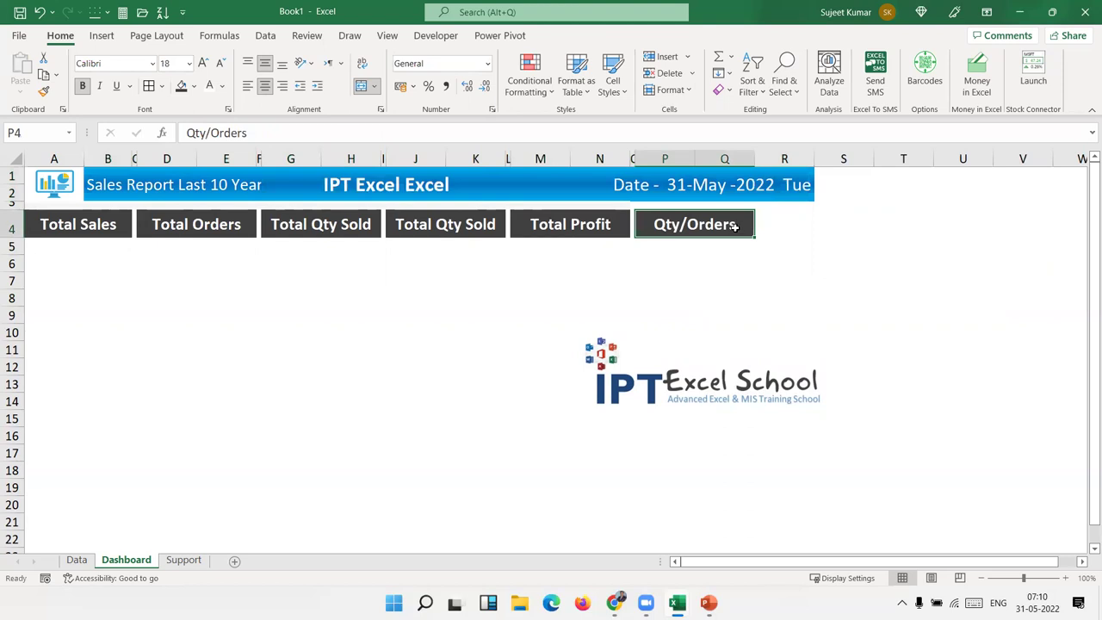
key(ctrl+c)
key(Right)
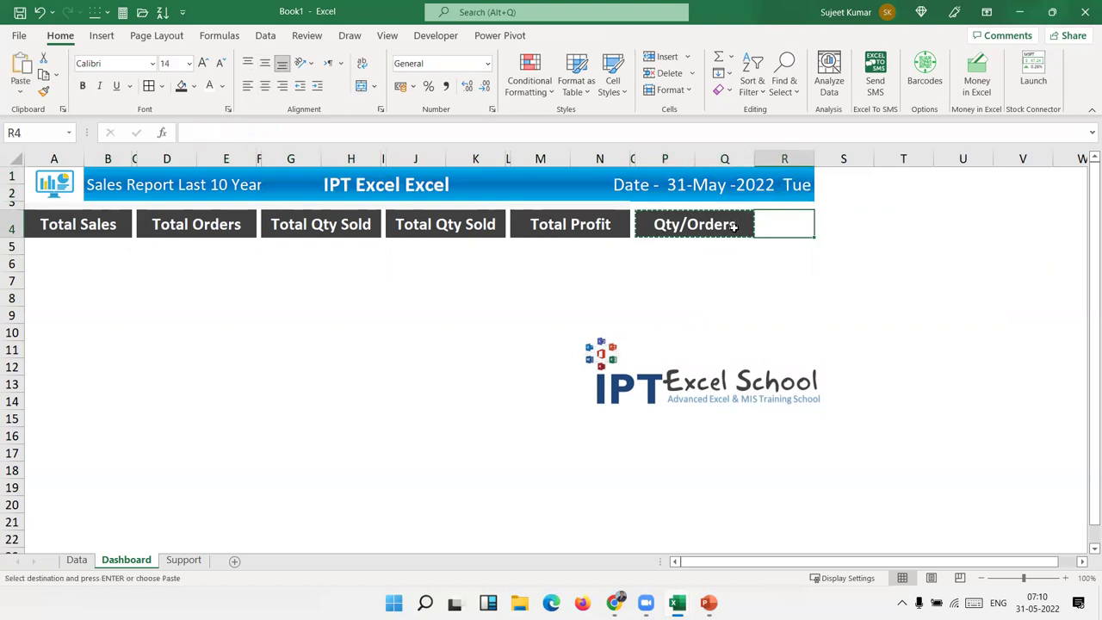
key(Left)
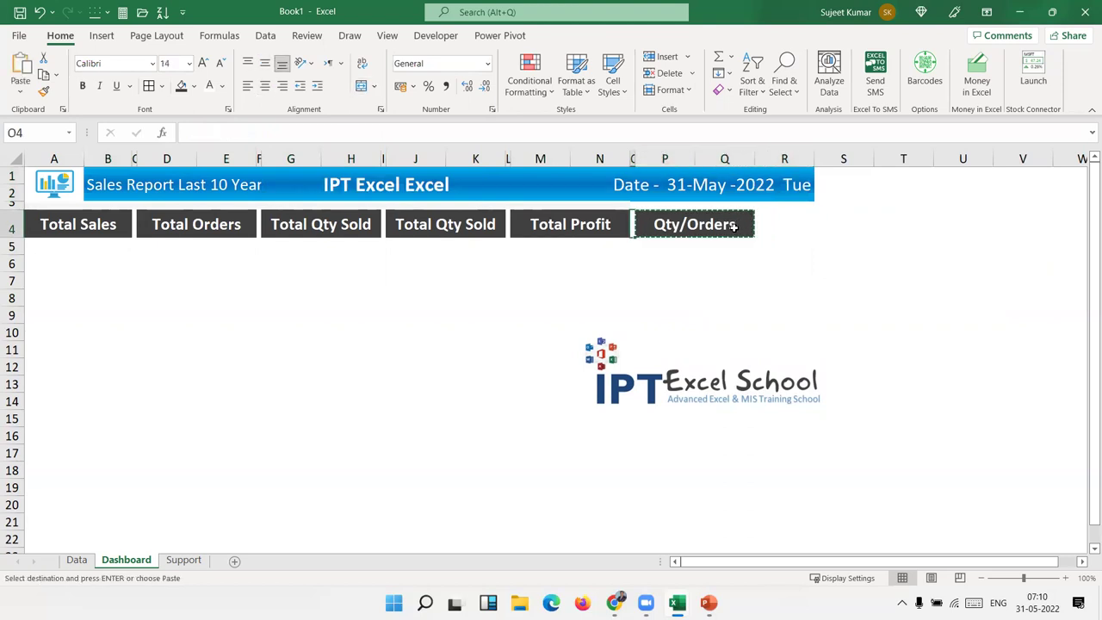
click(734, 226)
Paste the header after Qty/Orders with source column widths and label it 'Discount/Sales'
right_click(769, 222)
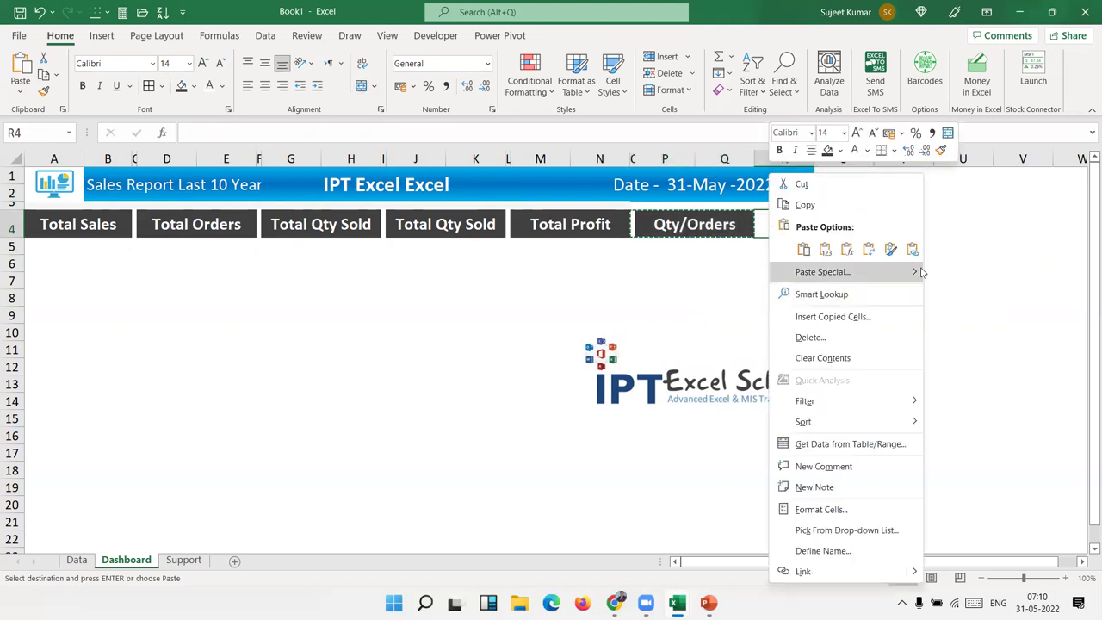
mouse_move(823, 272)
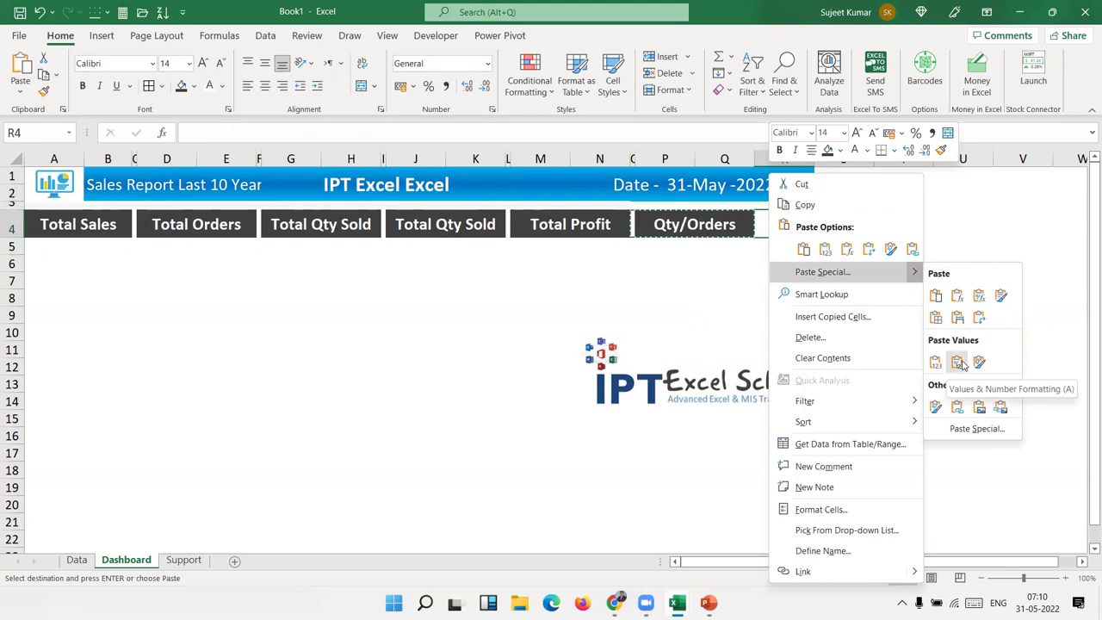
click(957, 363)
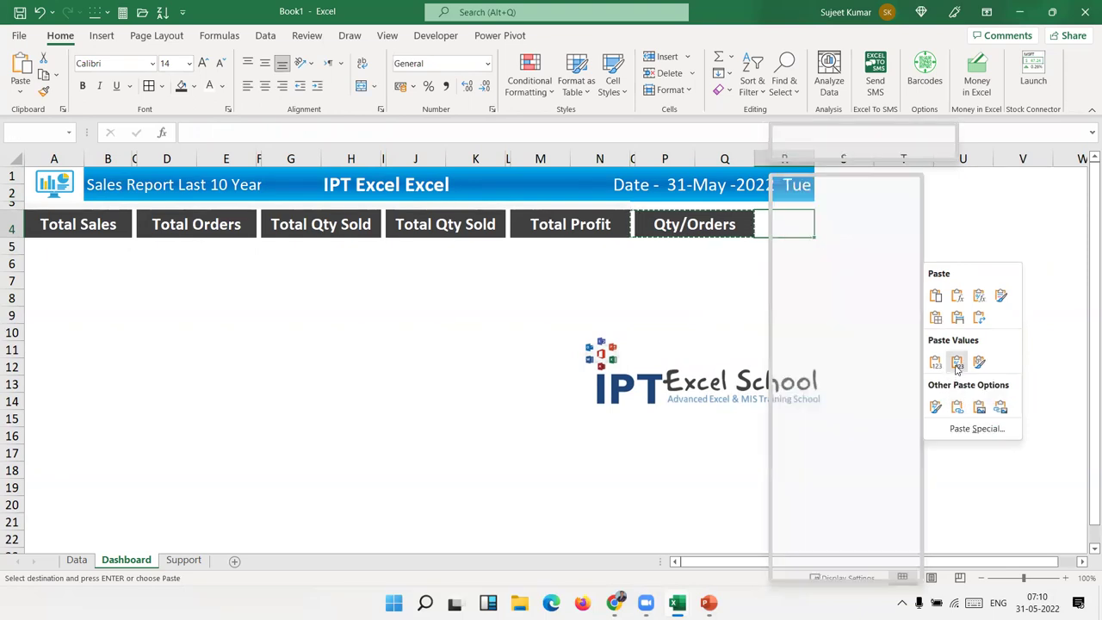
click(957, 318)
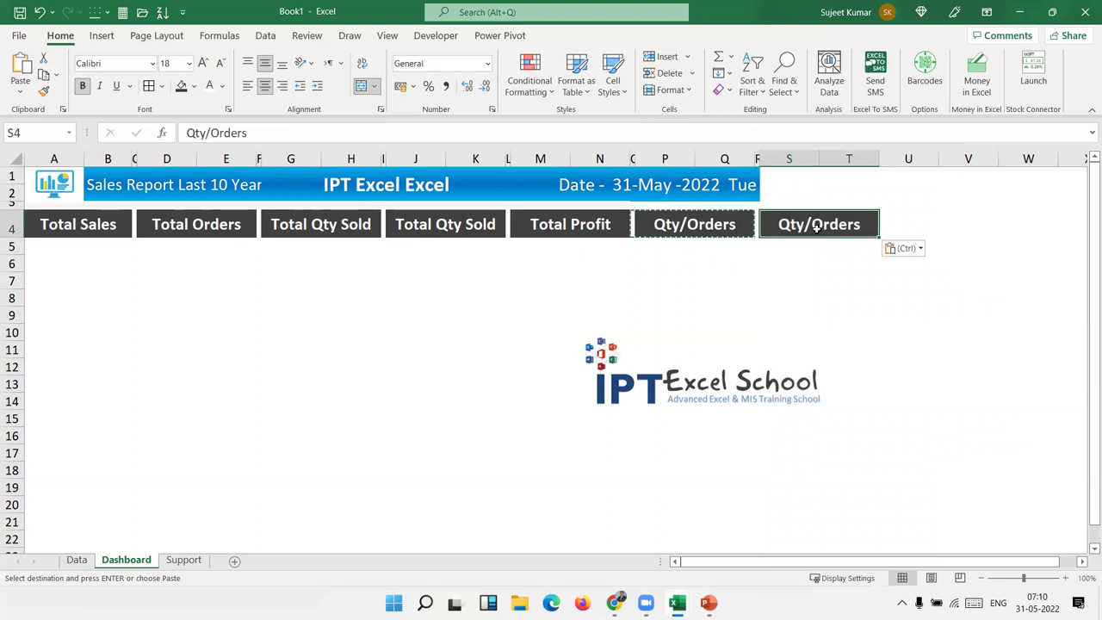
text(Dis)
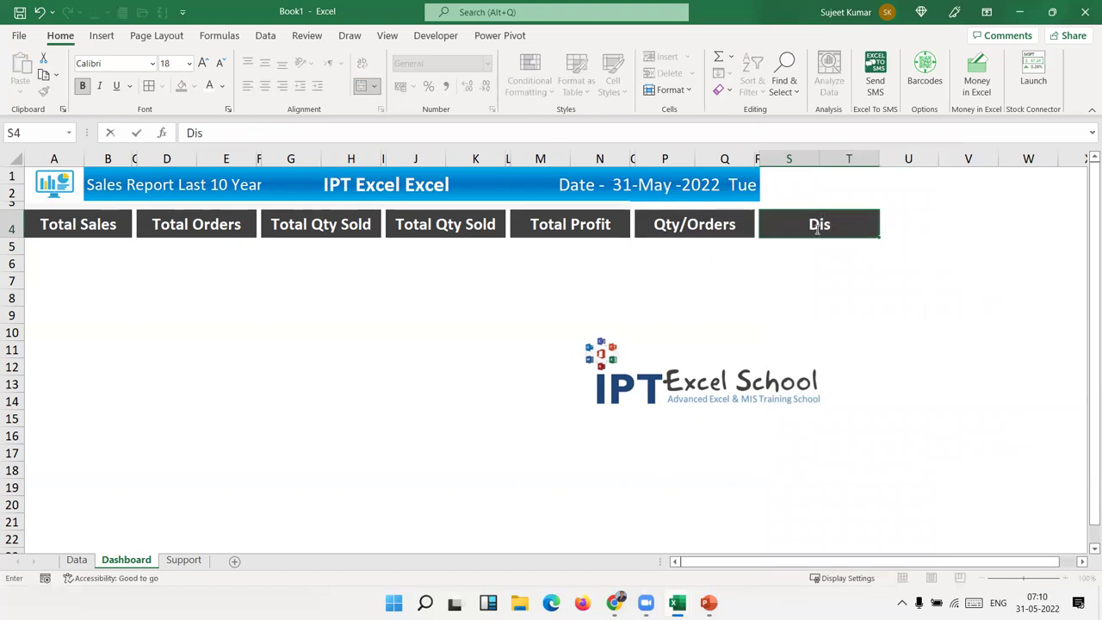
text(count)
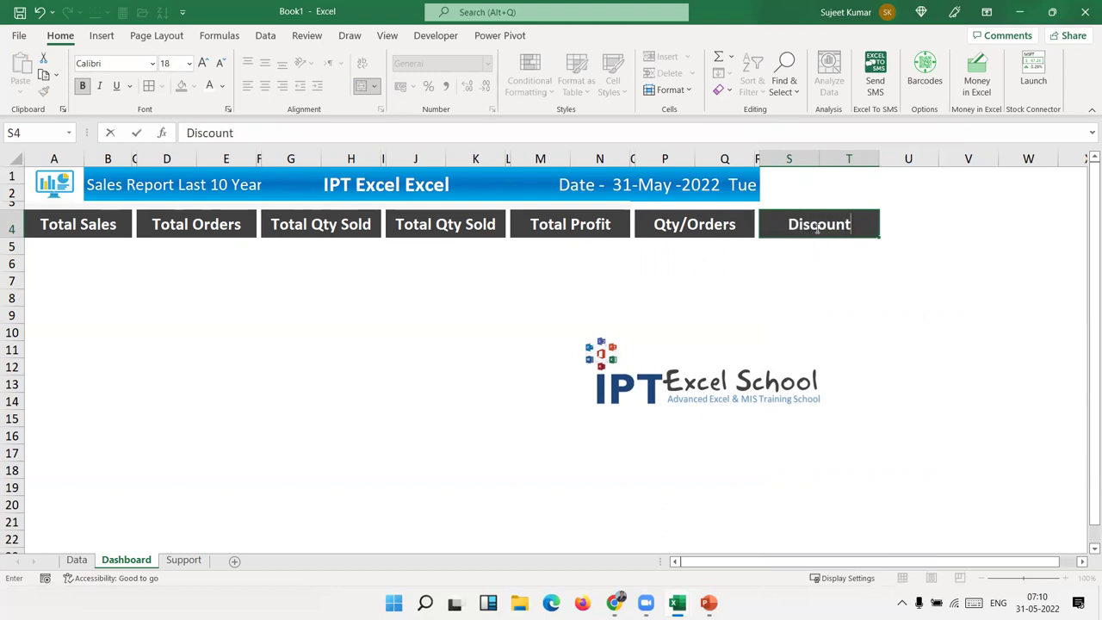
text(/)
text(Dsl)
key(BackSpace)
key(BackSpace)
key(BackSpace)
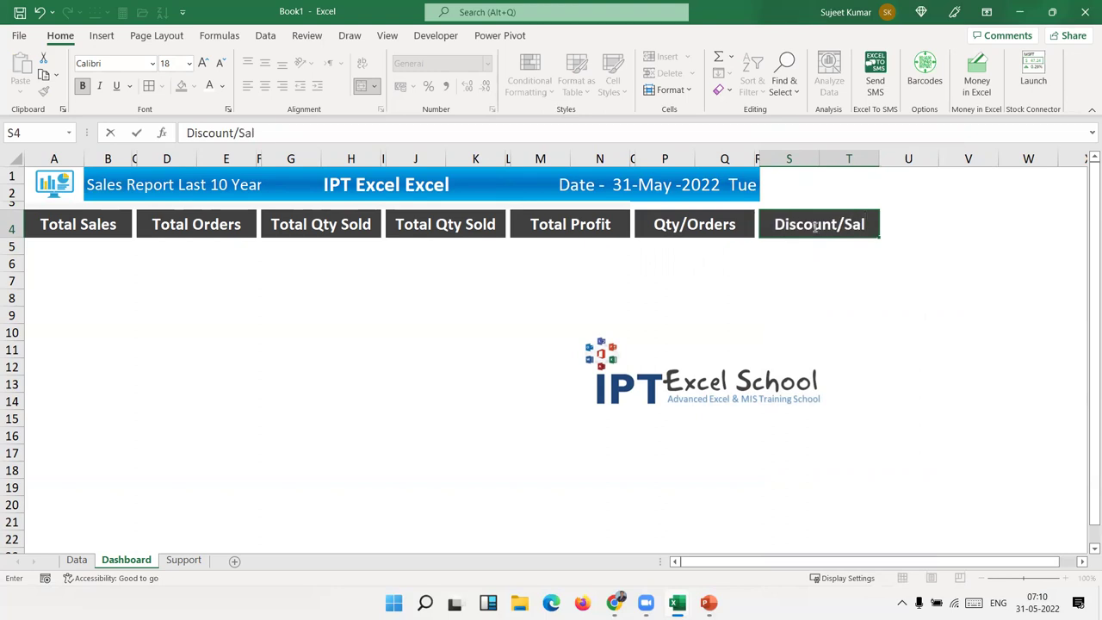
key(Return)
Copy the Discount/Sales header into the next cell along row 4
drag(776, 222, 769, 230)
key(ctrl+c)
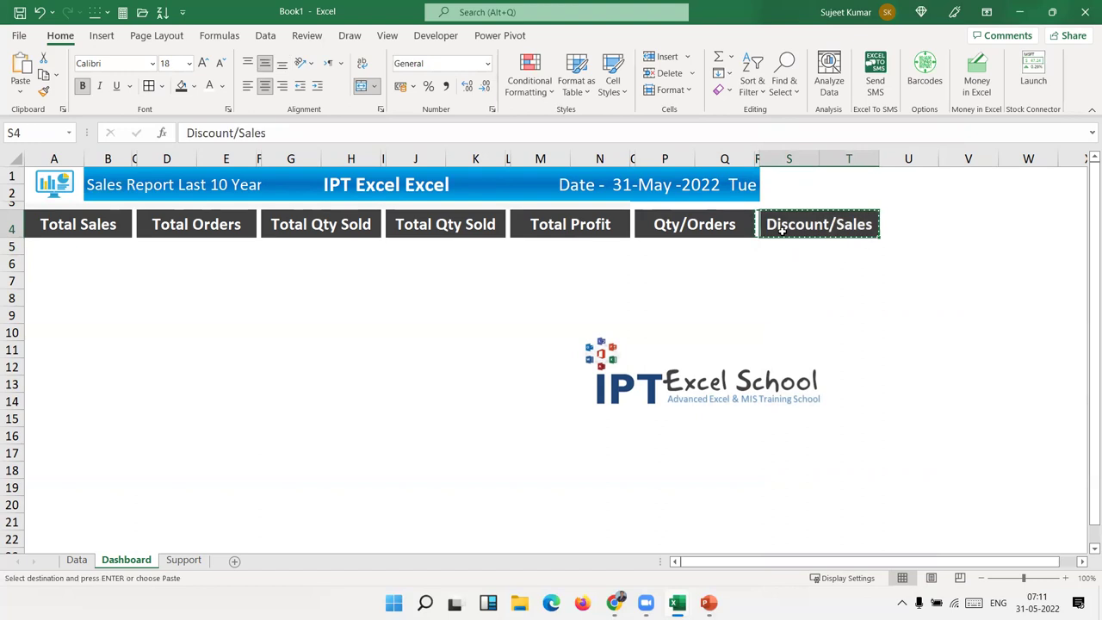
key(Right)
key(ctrl+v)
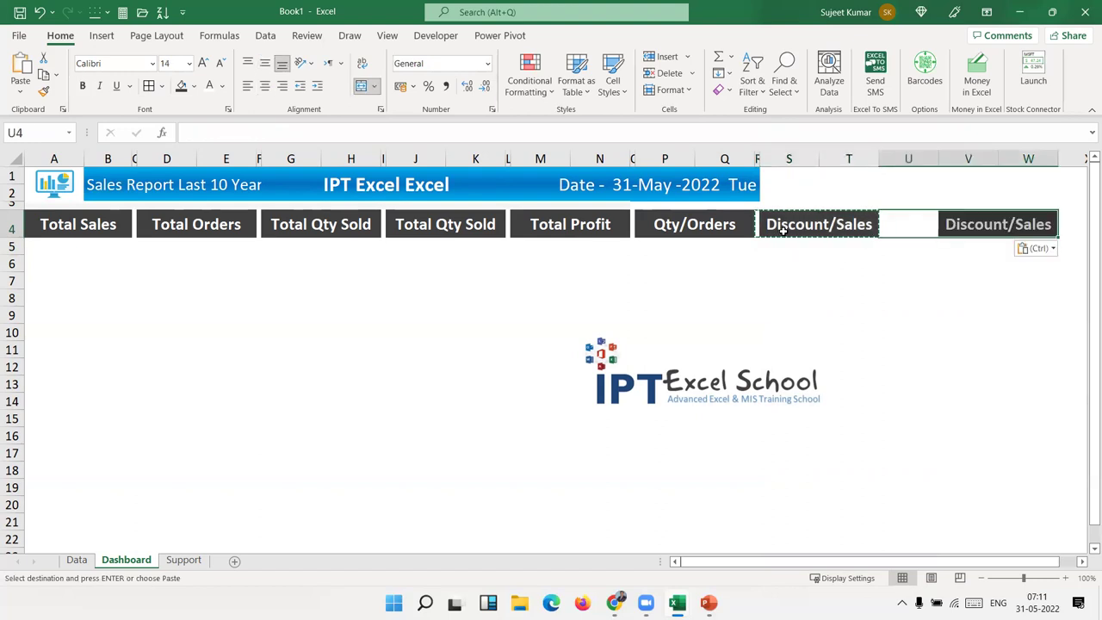
right_click(910, 227)
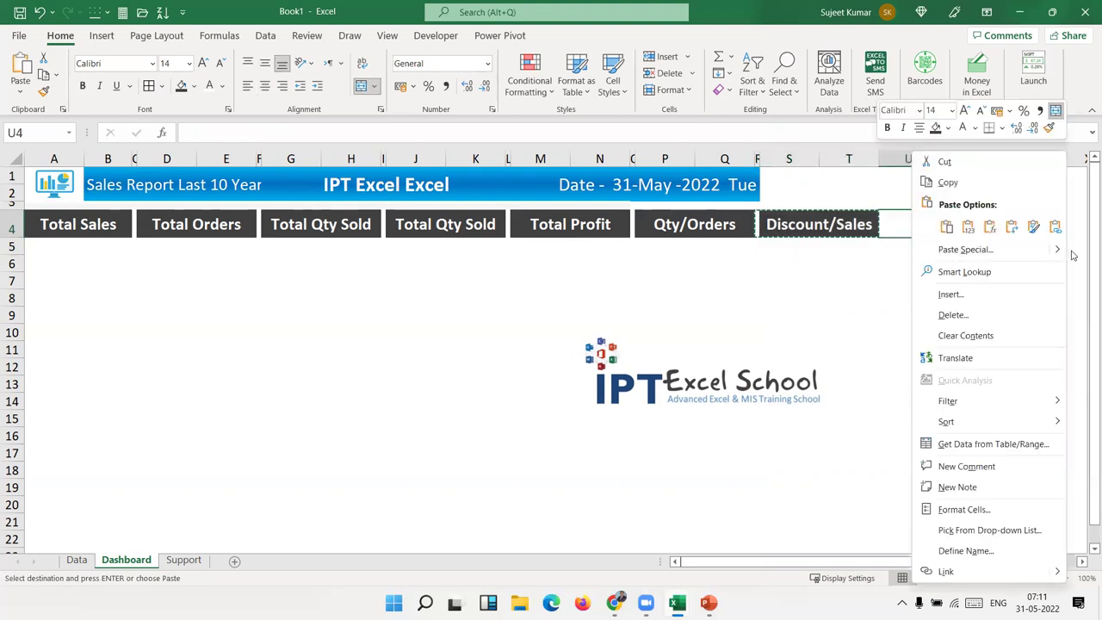
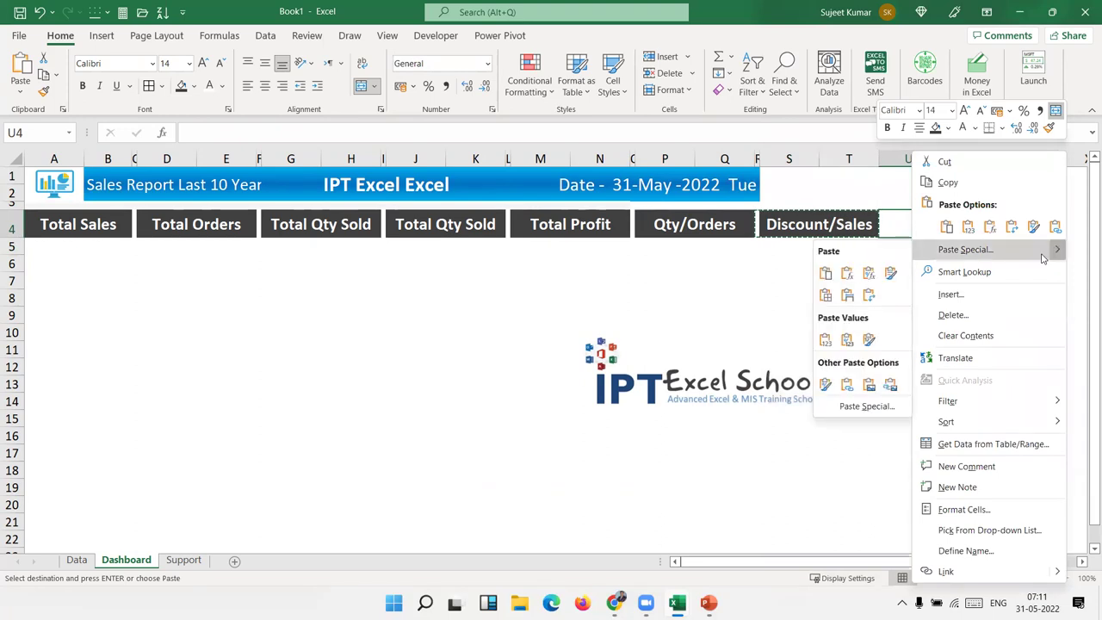
Try pasting a duplicate Discount/Sales card into V4, then undo it
click(845, 303)
click(910, 228)
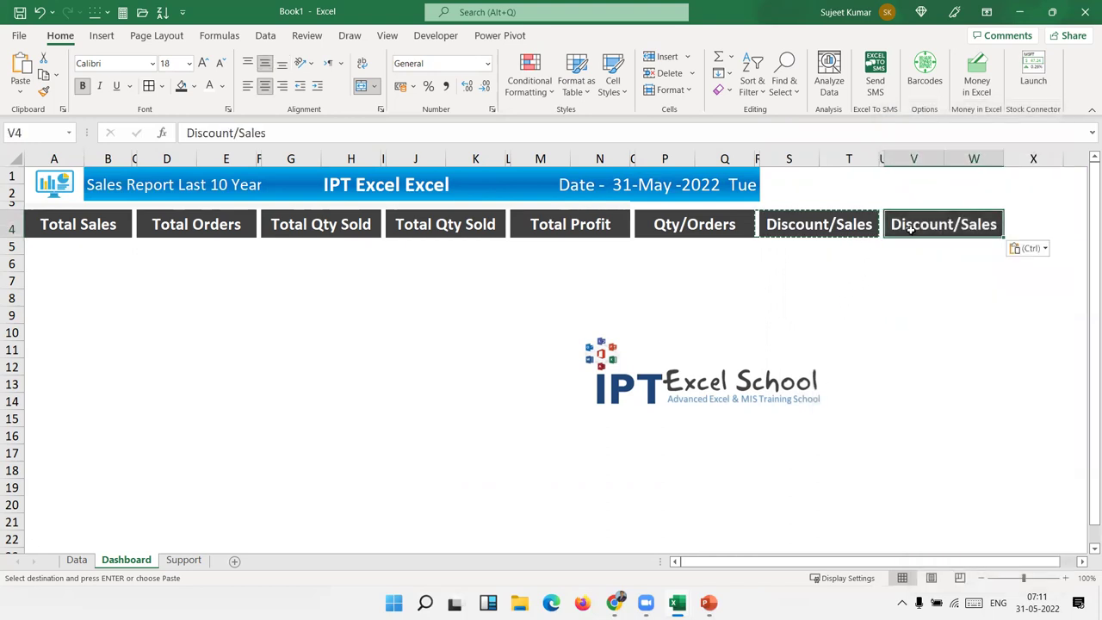
text(T)
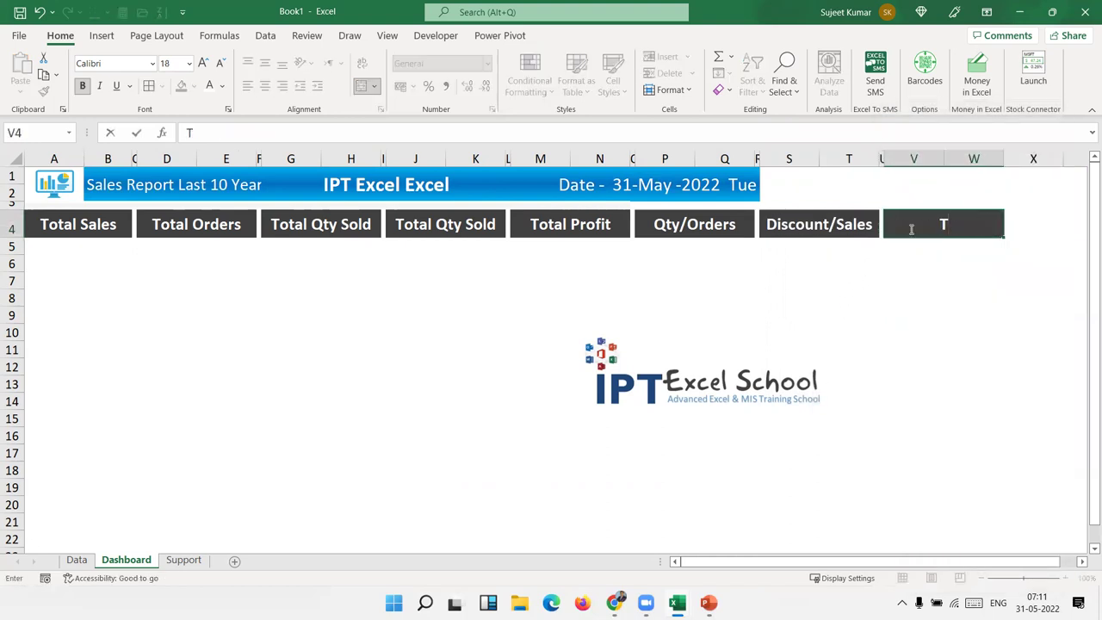
text(otal Sal)
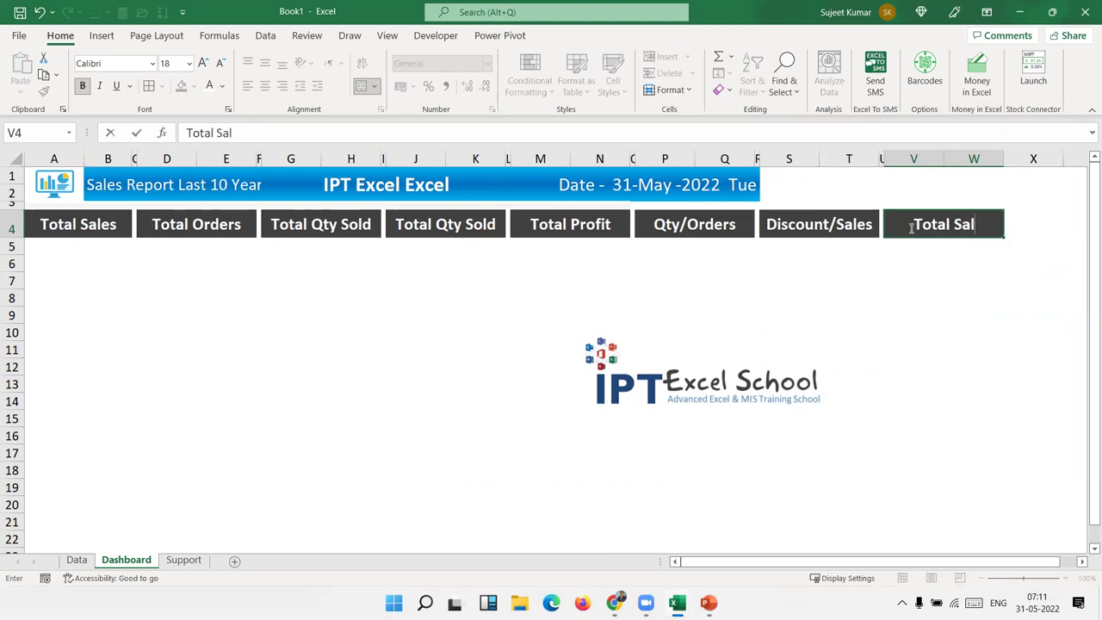
key(Escape)
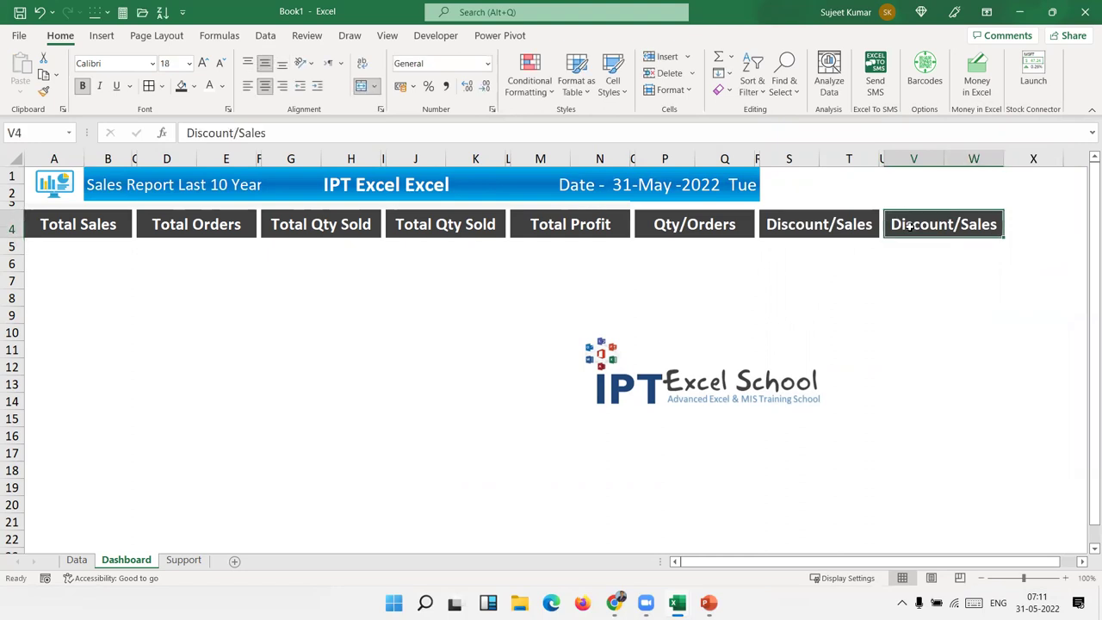
key(ctrl+z)
key(ctrl+z)
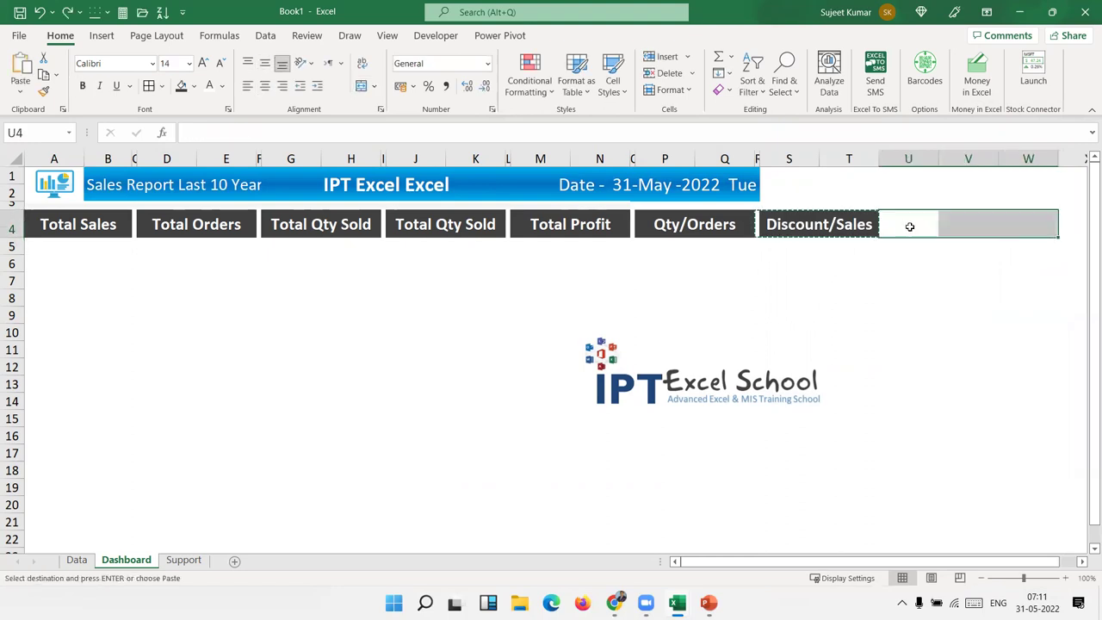
key(Escape)
Move the merged date block to the banner's right end at S1:X2
click(701, 362)
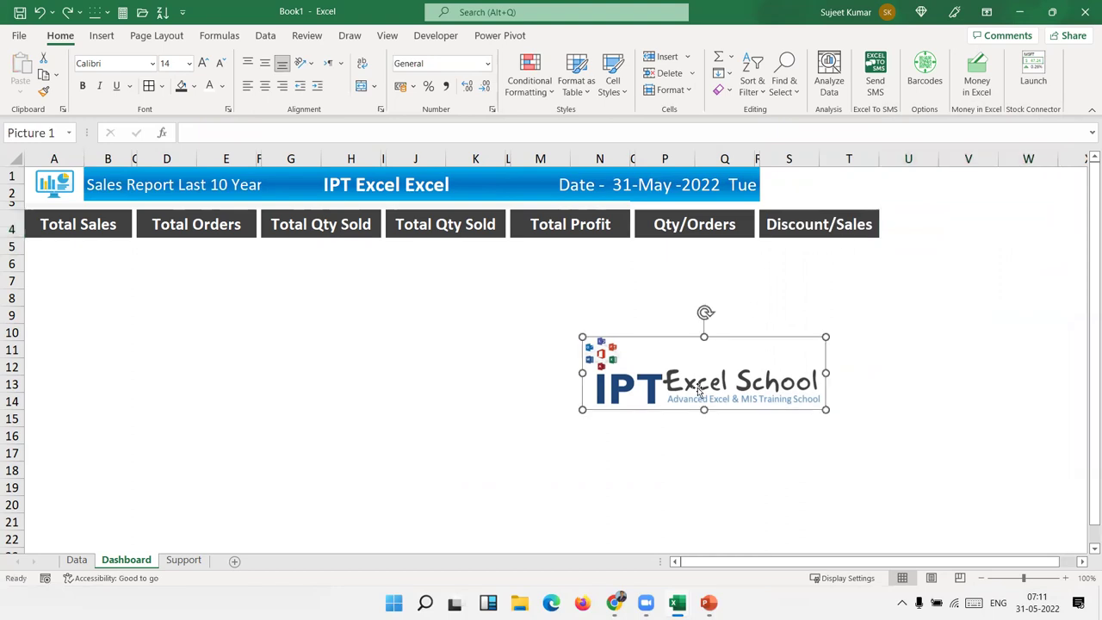
key(Escape)
click(682, 179)
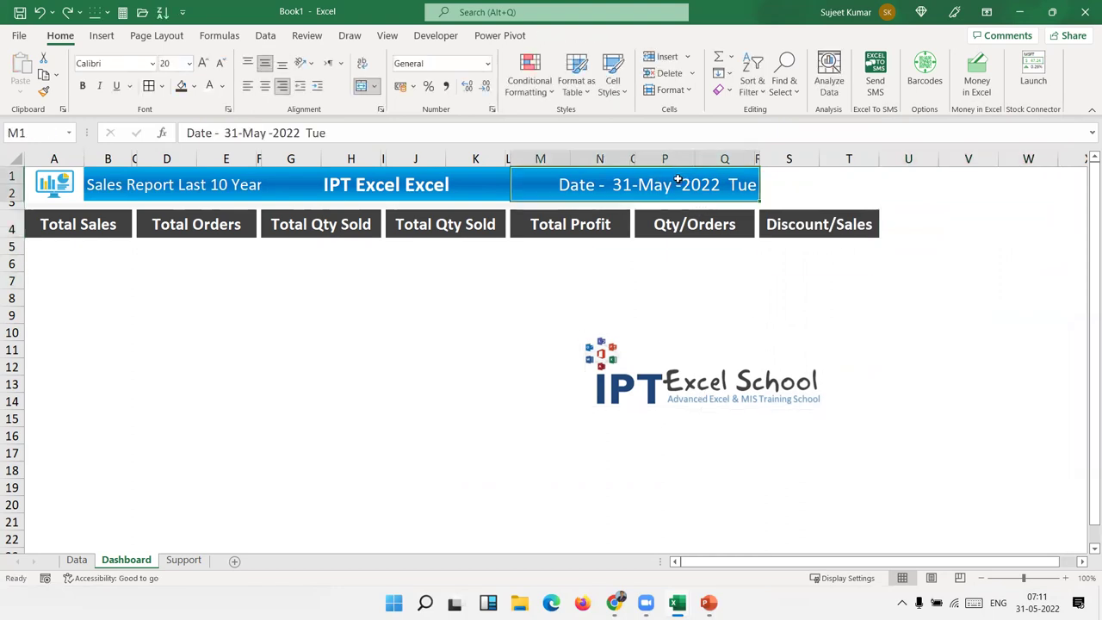
key(Left)
key(Left)
key(Right)
key(Right)
key(Left)
click(618, 177)
drag(626, 200, 835, 186)
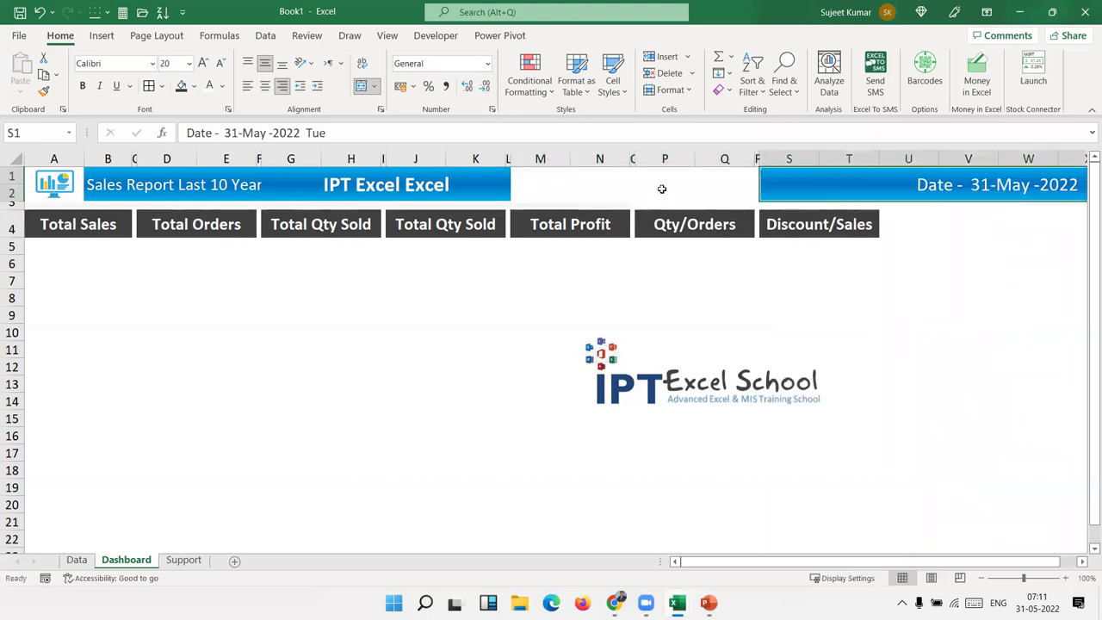
click(659, 187)
Merge and centre the IPT Excel Excel heading across G1:Q2
click(473, 185)
mouse_move(471, 204)
mouse_down()
mouse_move(647, 196)
mouse_move(621, 194)
mouse_up()
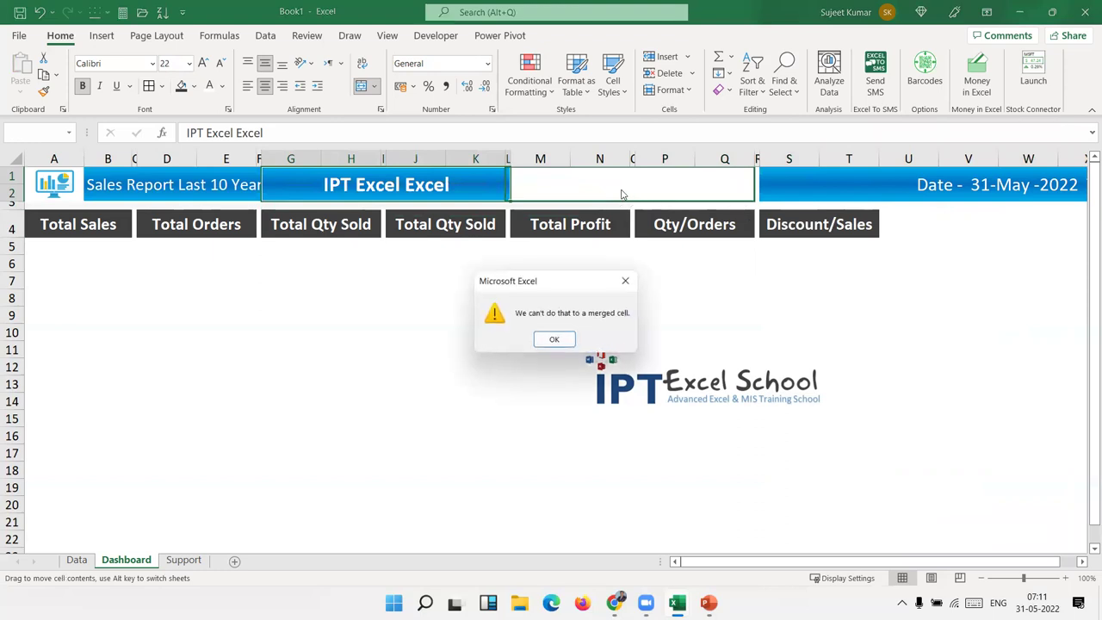
click(554, 339)
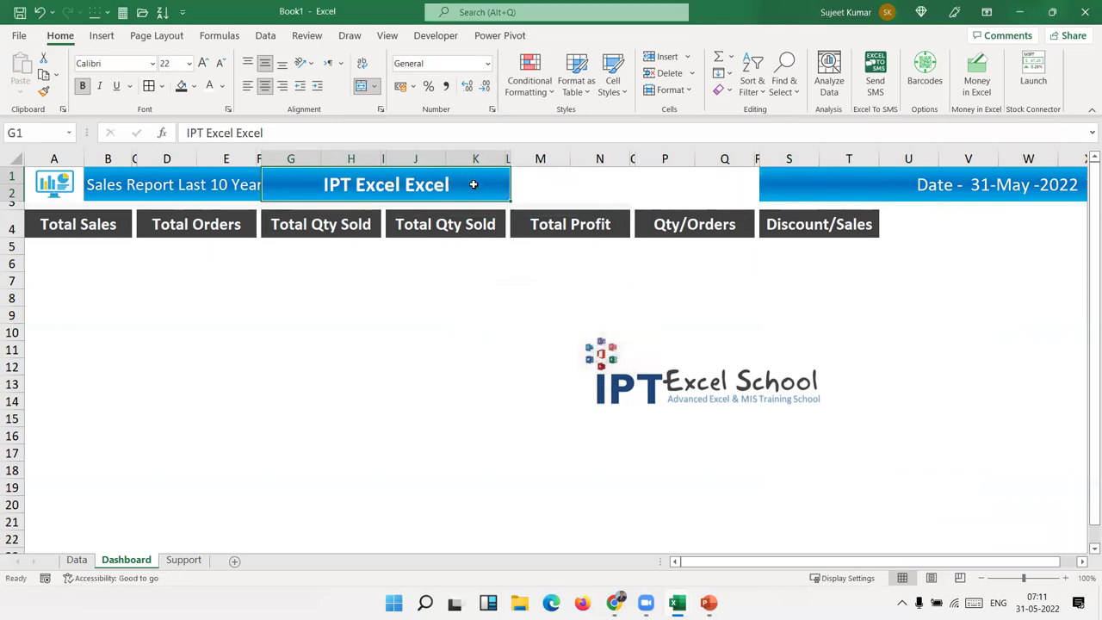
drag(479, 192, 700, 180)
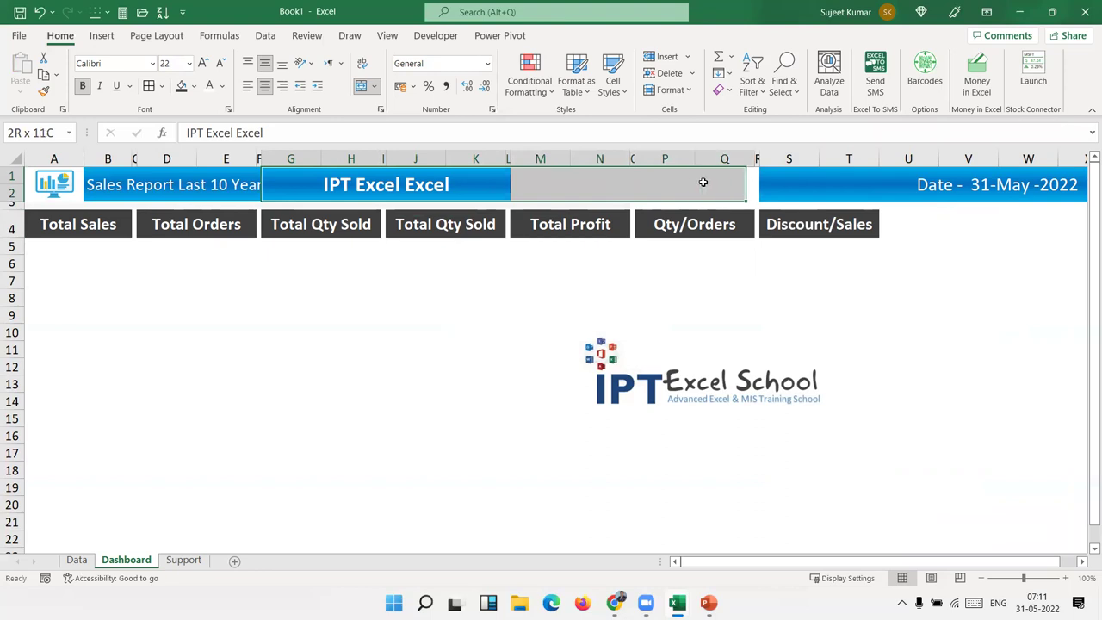
click(364, 87)
click(361, 87)
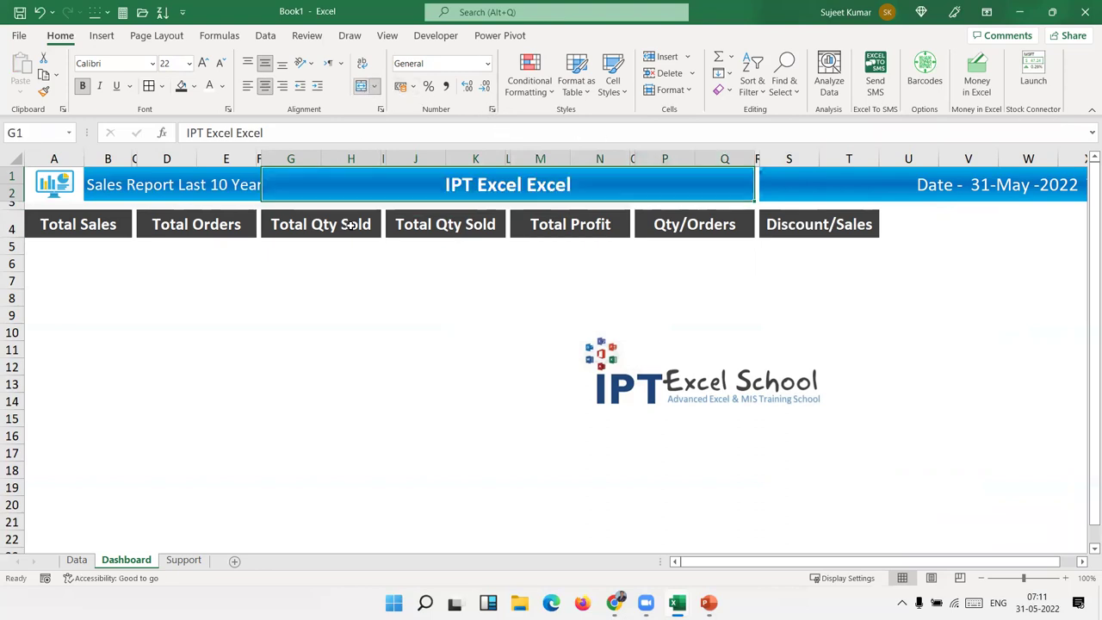
Move the IPT Excel School logo up beside the Discount/Sales card
click(291, 436)
click(258, 190)
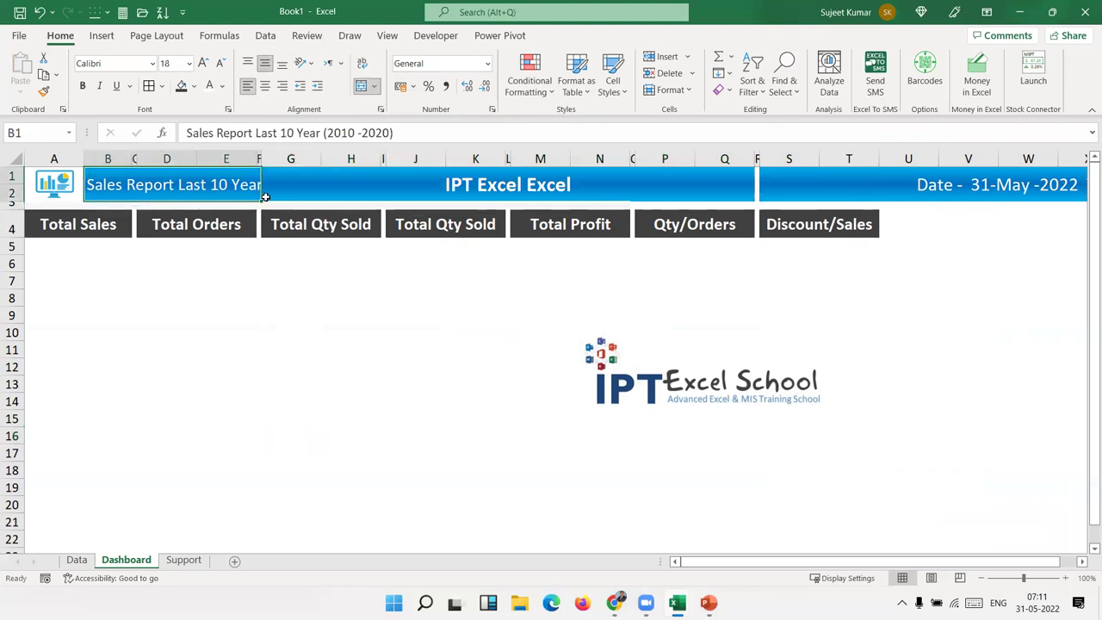
click(282, 188)
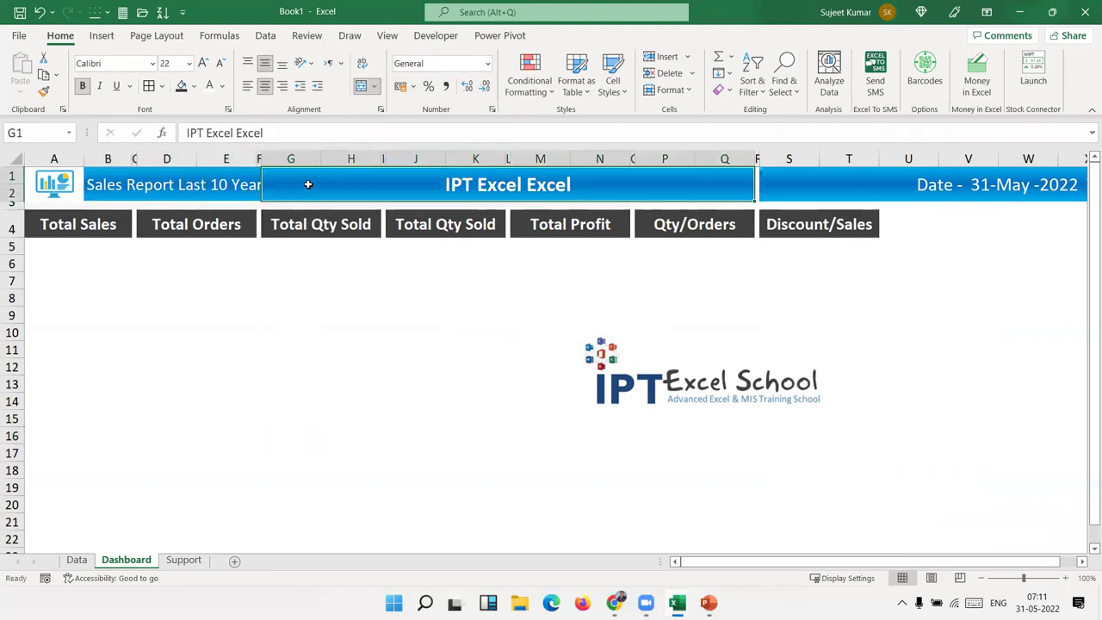
click(356, 321)
mouse_move(597, 395)
mouse_down()
mouse_move(819, 347)
mouse_move(955, 332)
mouse_move(981, 245)
mouse_up()
Nudge the logo right and enlarge it from its bottom-left handle to fill the space beside Discount/Sales
scroll(993, 462, right, 2)
click(922, 264)
drag(912, 241, 955, 243)
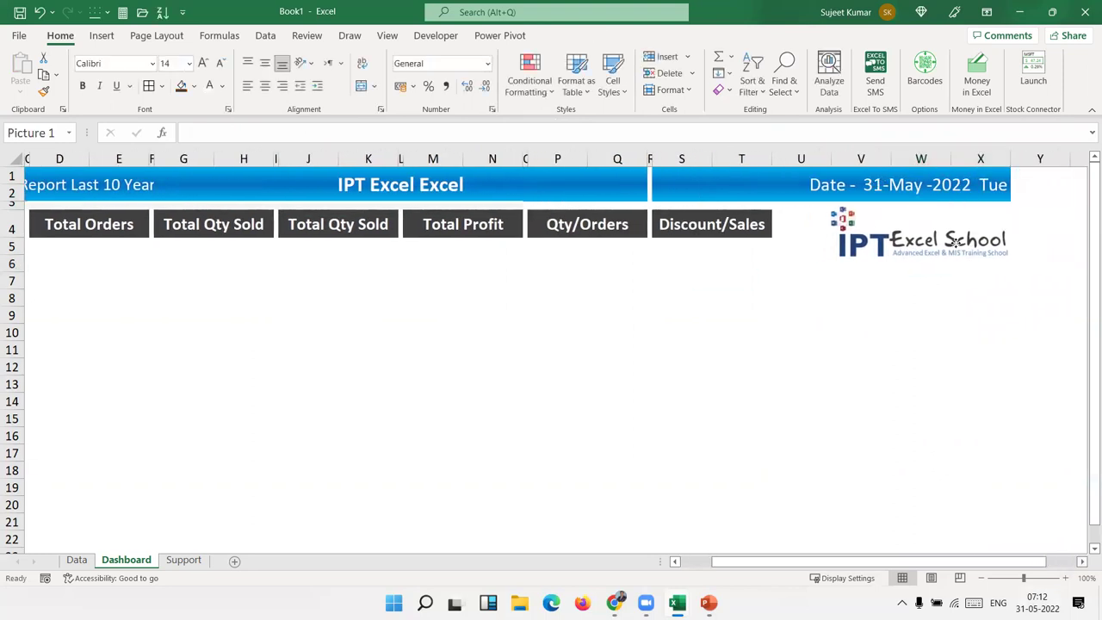
drag(830, 265, 780, 273)
click(800, 349)
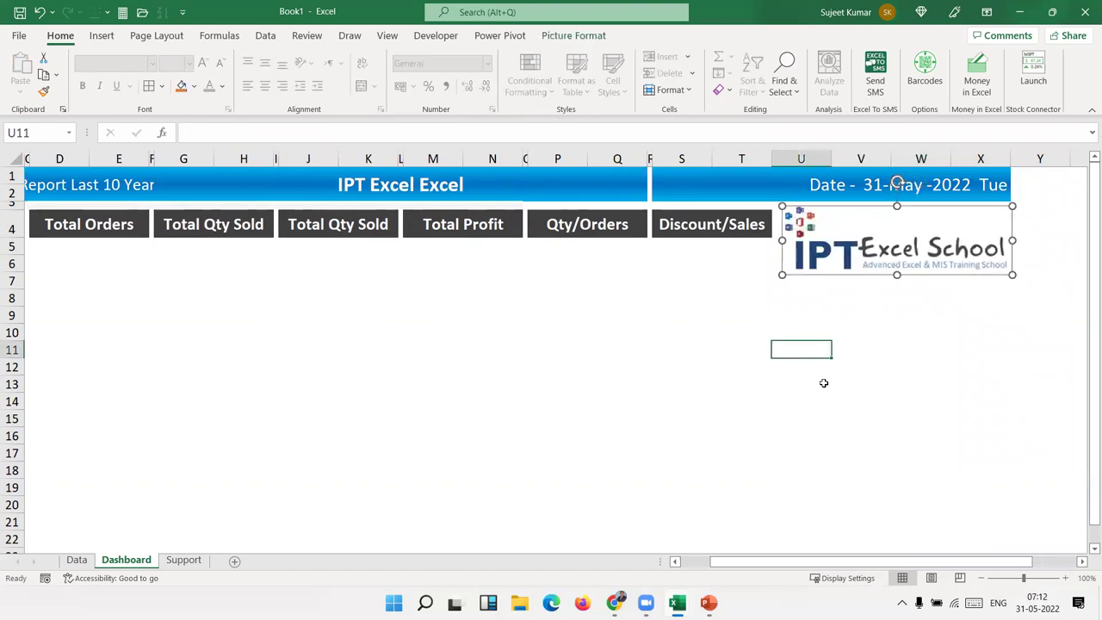
click(866, 262)
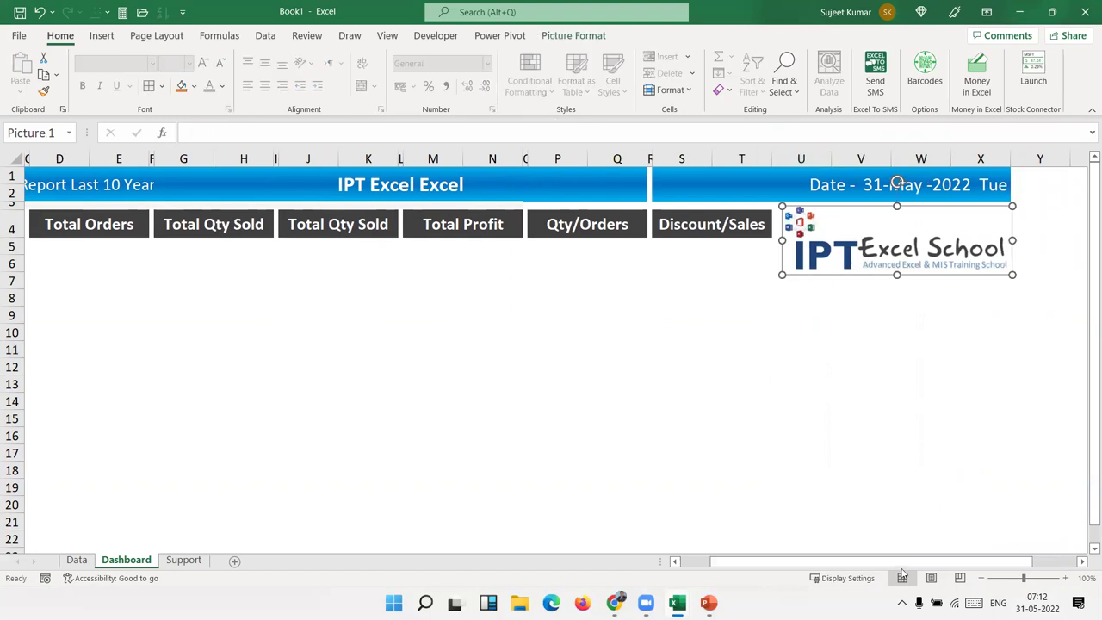
scroll(902, 568, left, 3)
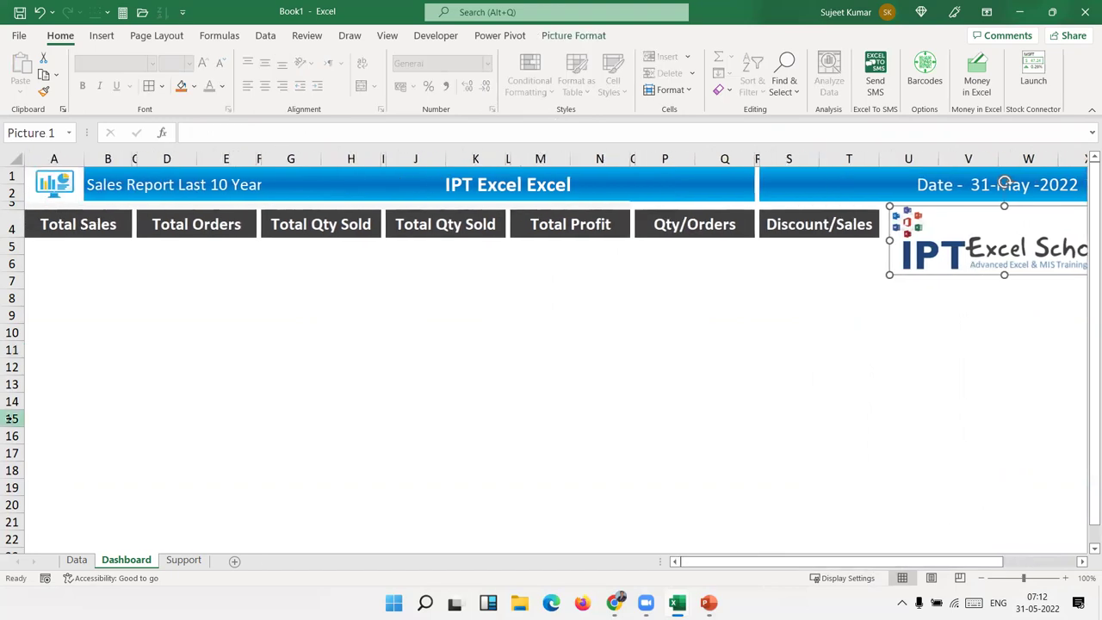
click(58, 251)
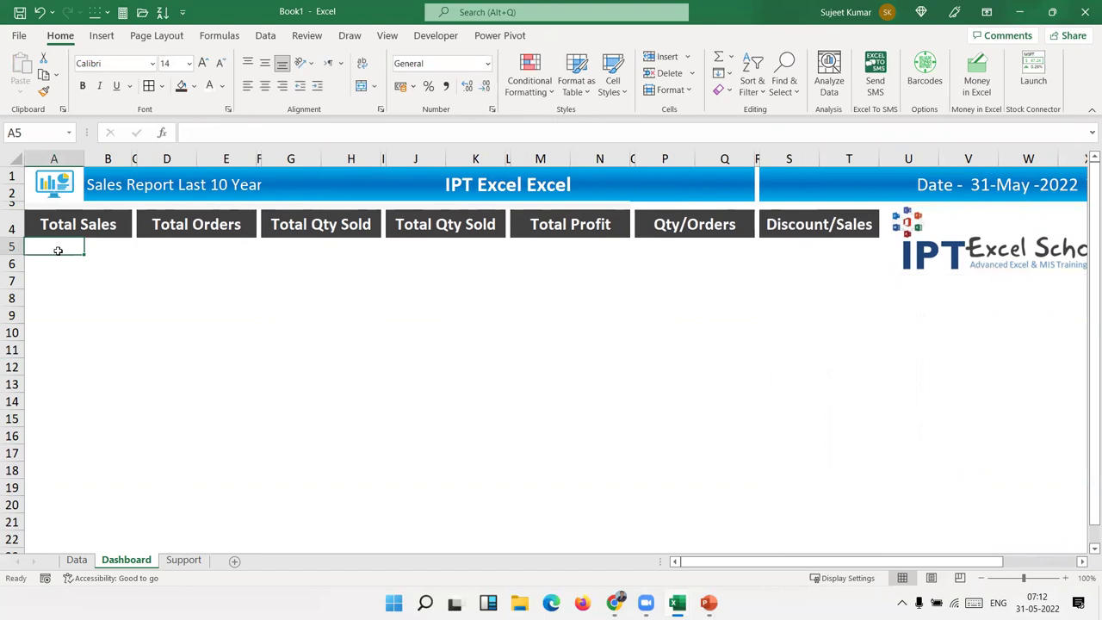
Merge A5:B6 under Total Sales into one centred, borderless value box
drag(63, 247, 98, 259)
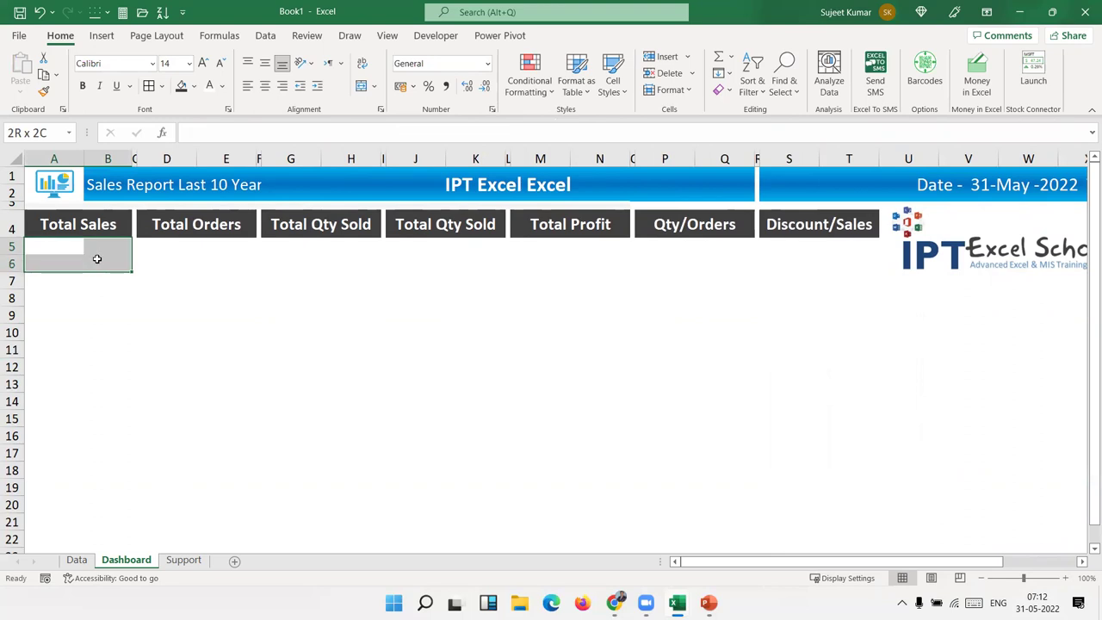
click(149, 88)
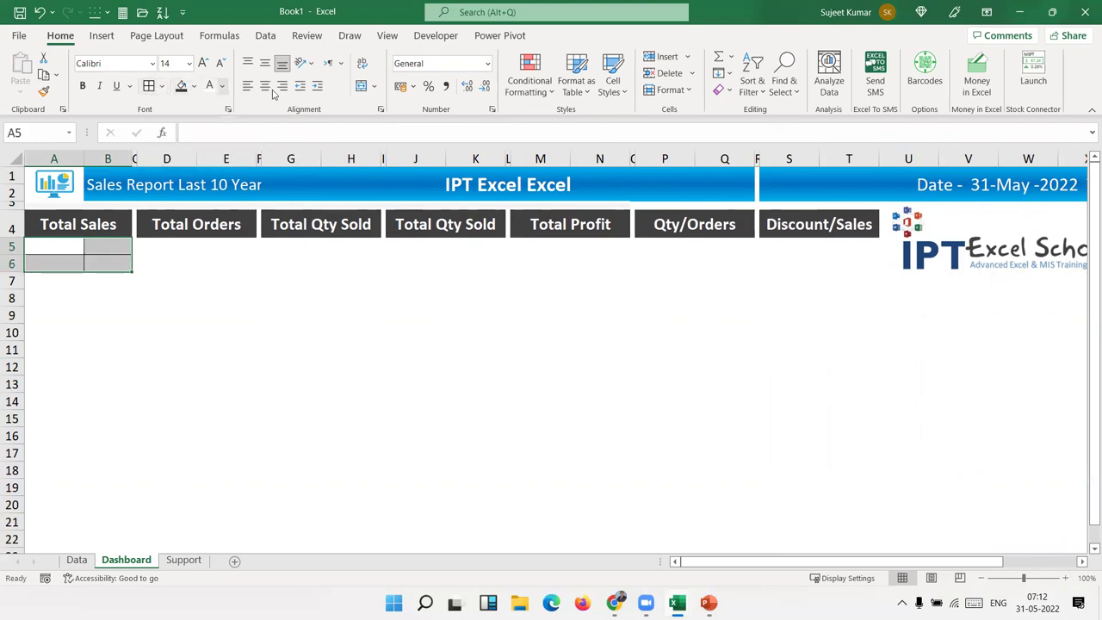
click(362, 86)
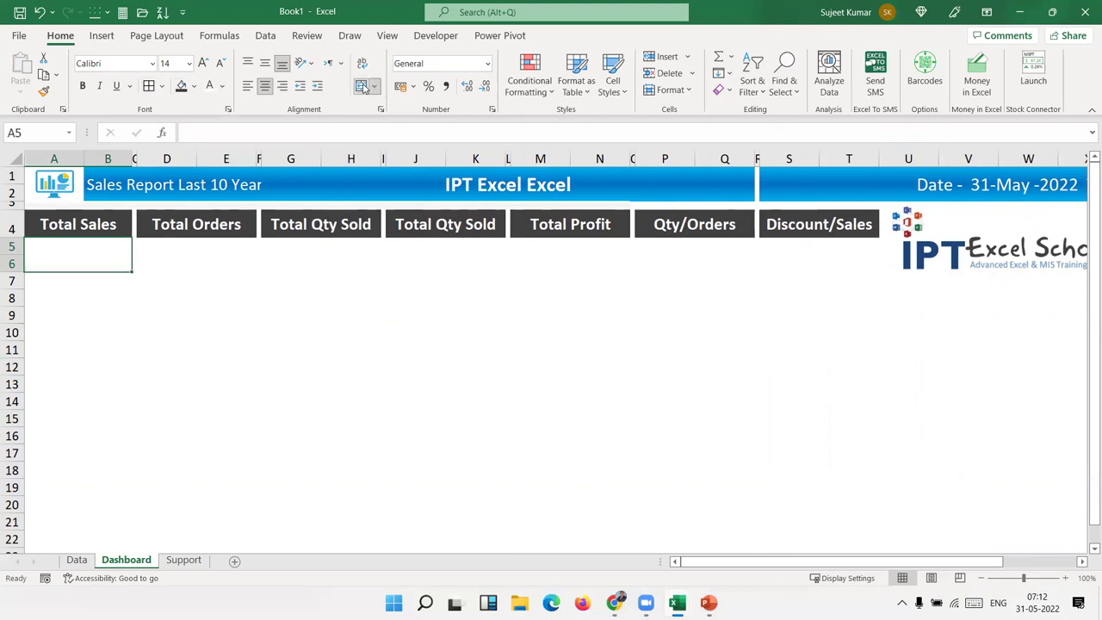
click(211, 314)
click(120, 264)
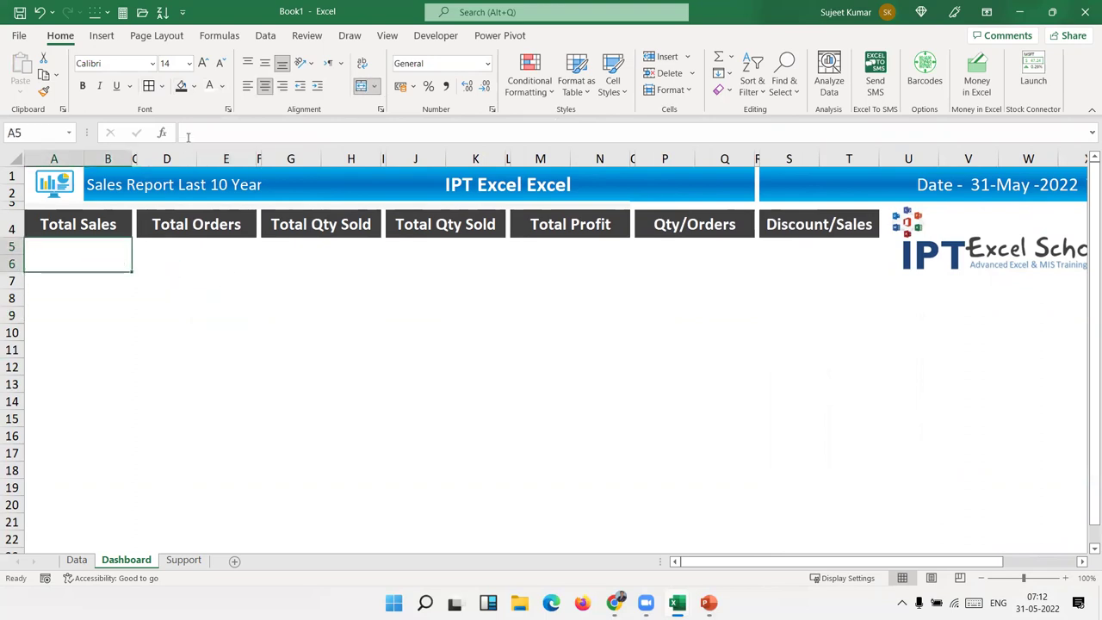
click(161, 86)
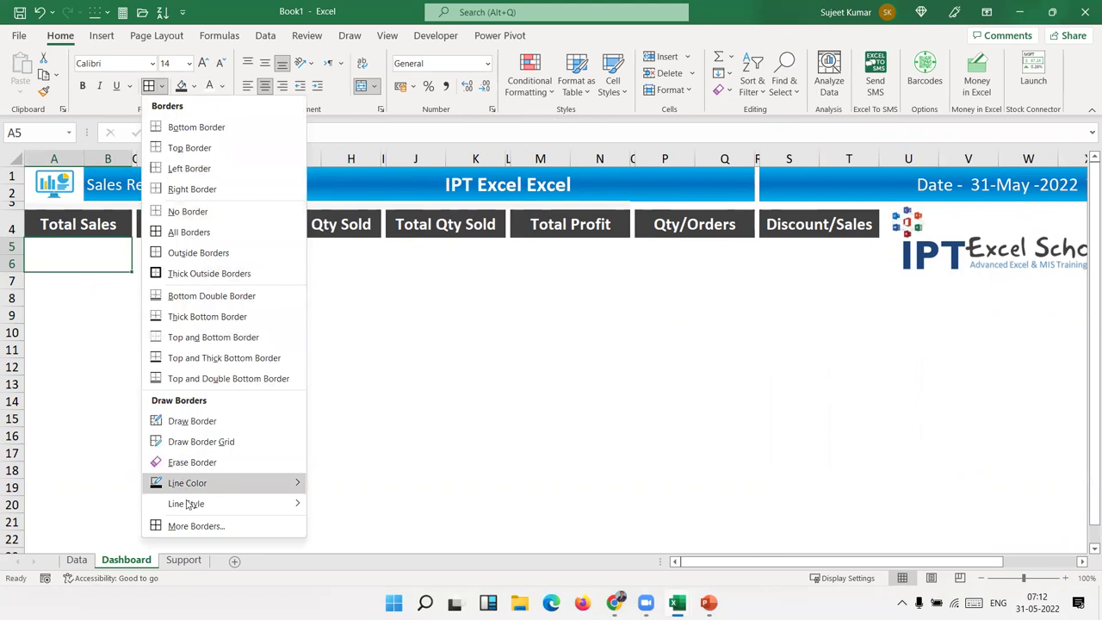
click(183, 214)
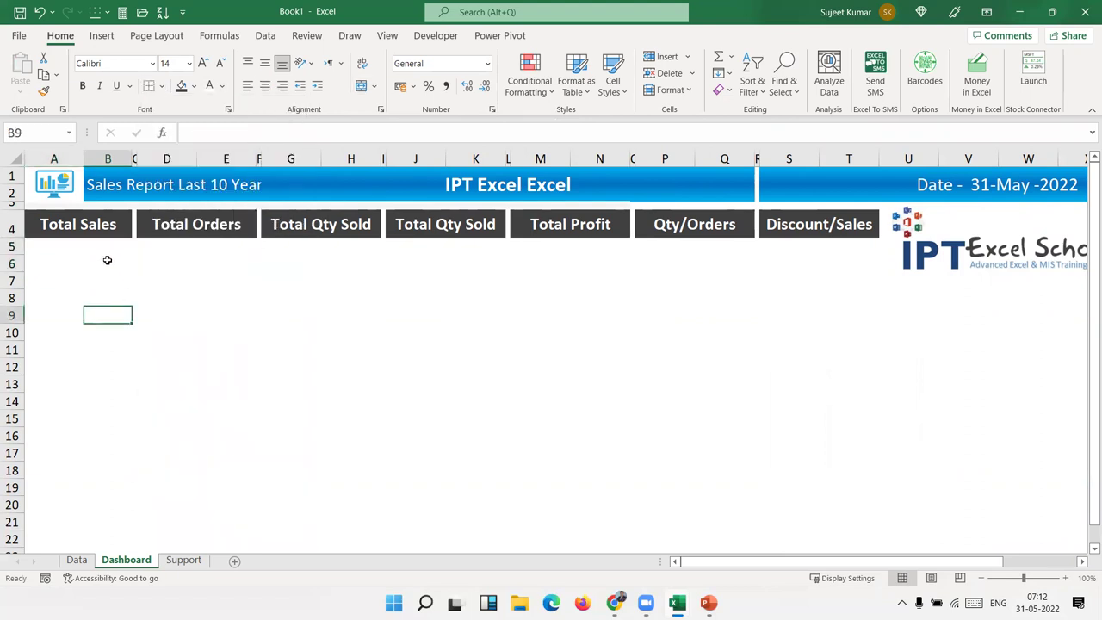
Paste the merged value box under each KPI header across rows 5–6 through column T
key(ctrl+c)
key(Right)
key(Right)
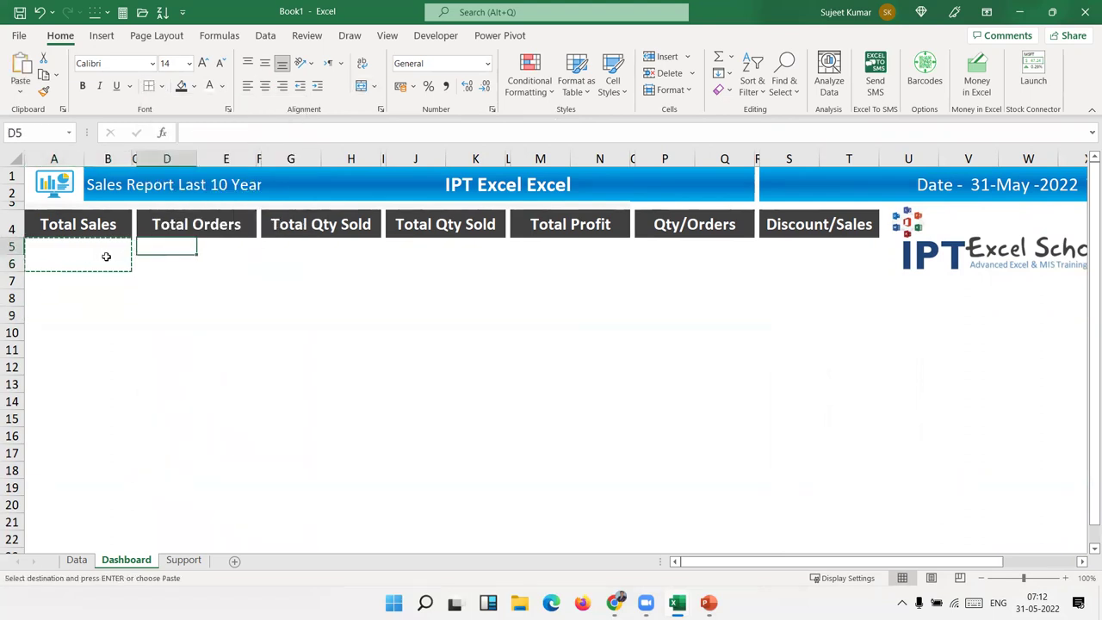
key(ctrl+v)
key(Right)
key(Right)
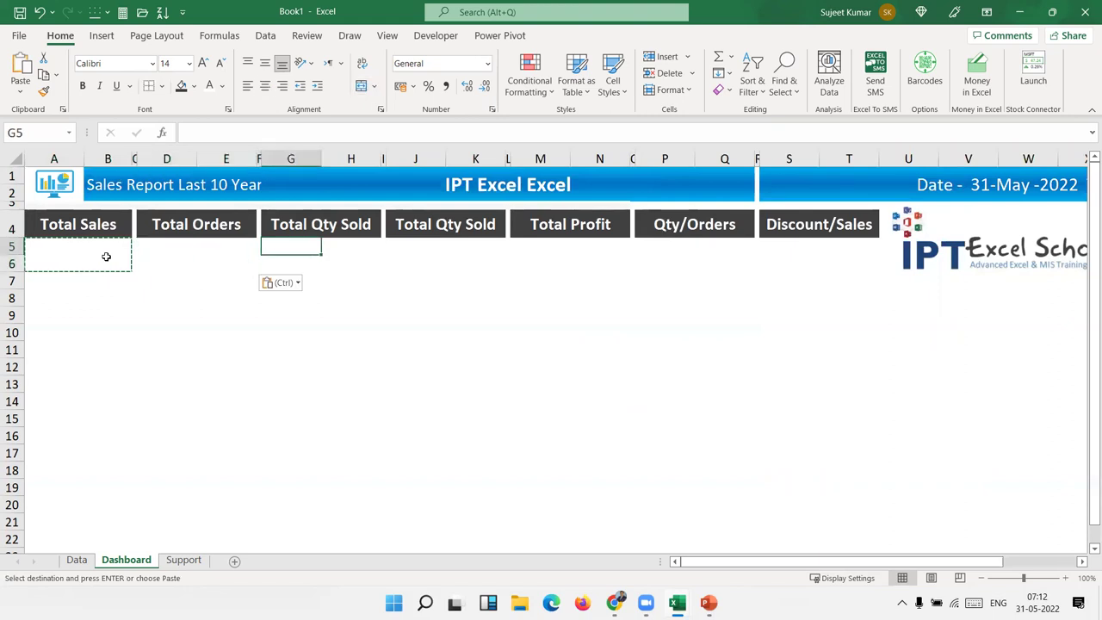
key(ctrl+v)
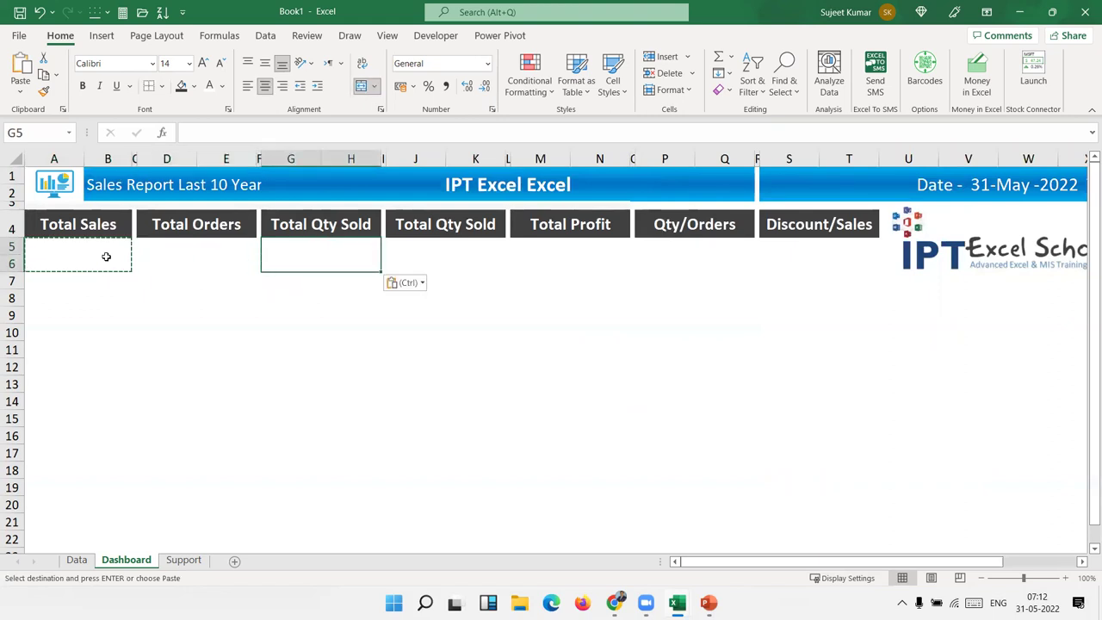
key(Right)
key(Right)
key(ctrl+v)
key(Right)
key(Right)
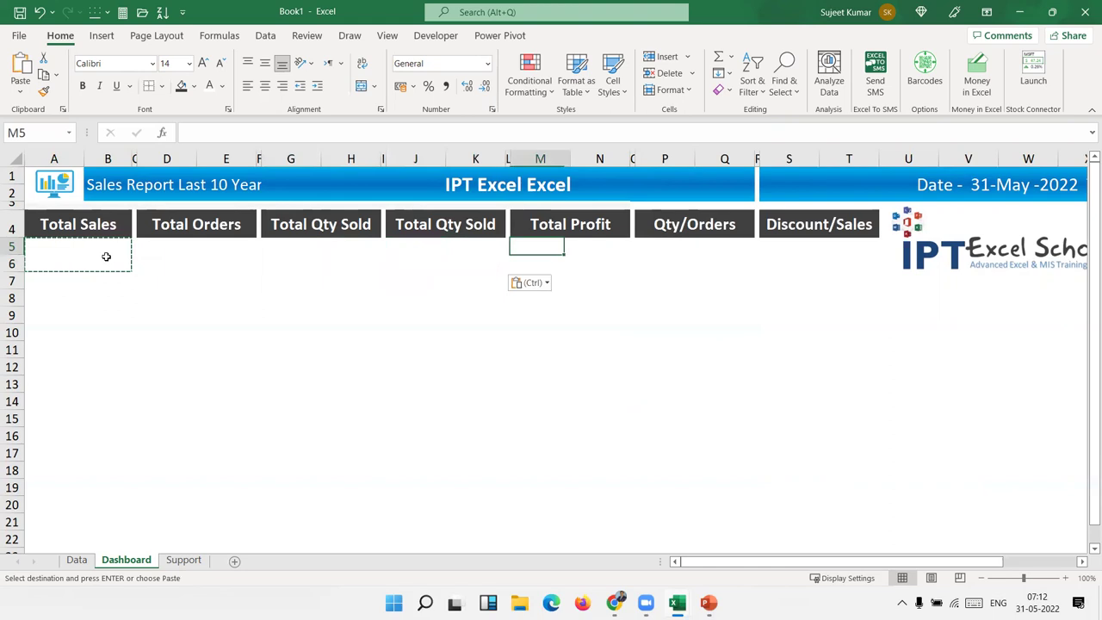
key(ctrl+v)
key(ctrl+v)
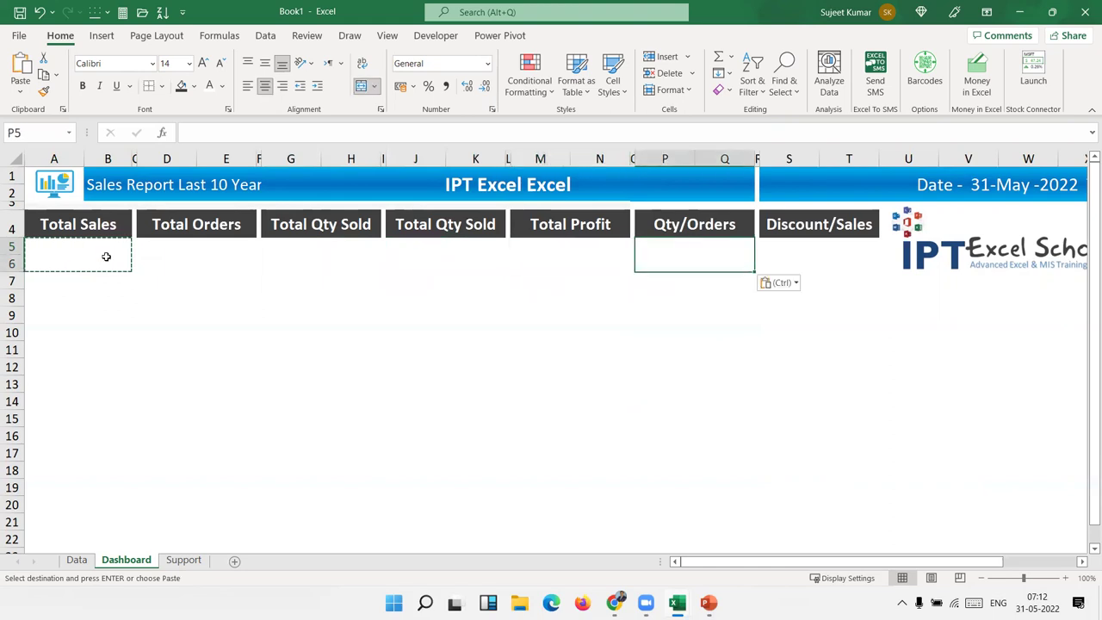
key(Right)
key(Right)
key(ctrl+v)
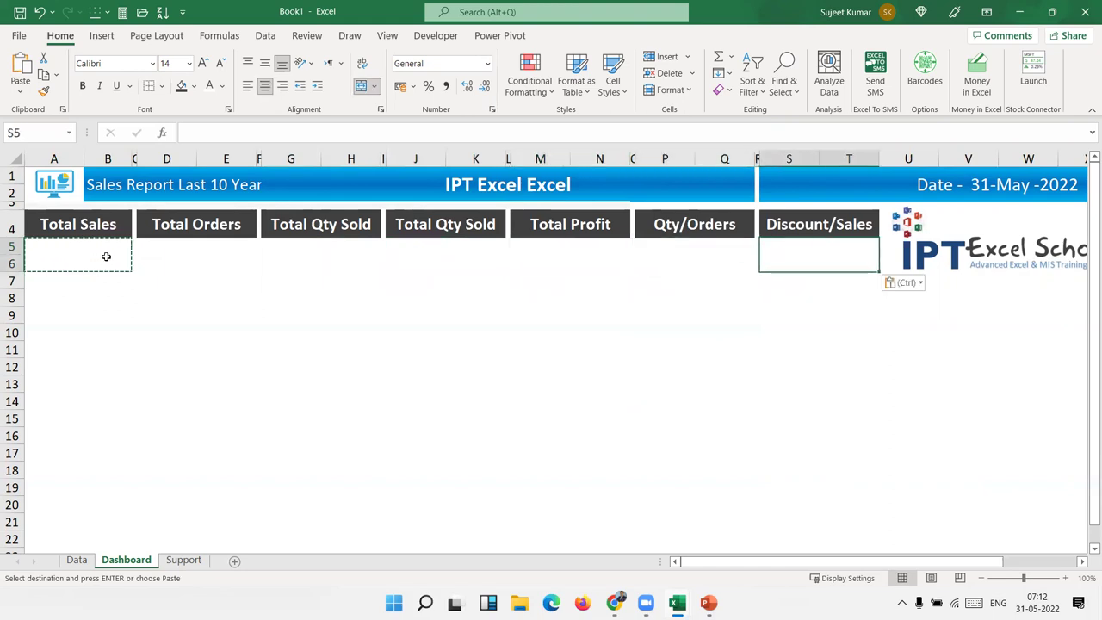
click(103, 308)
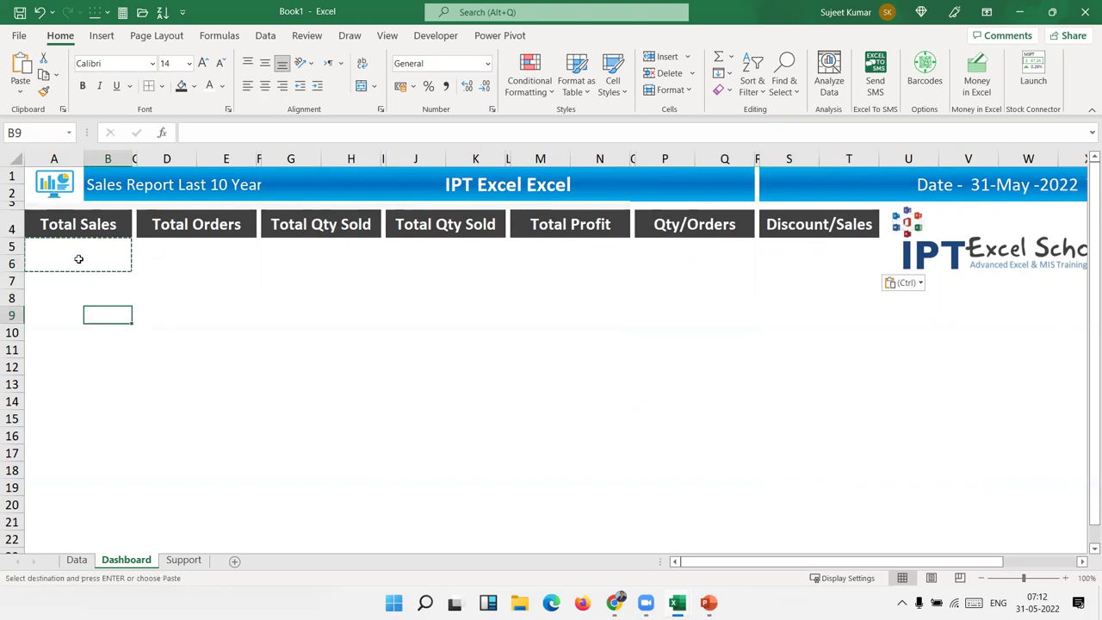
click(81, 346)
drag(74, 255, 794, 254)
Format-paint the blank C3 separator style down column C beneath the KPI cards
key(Escape)
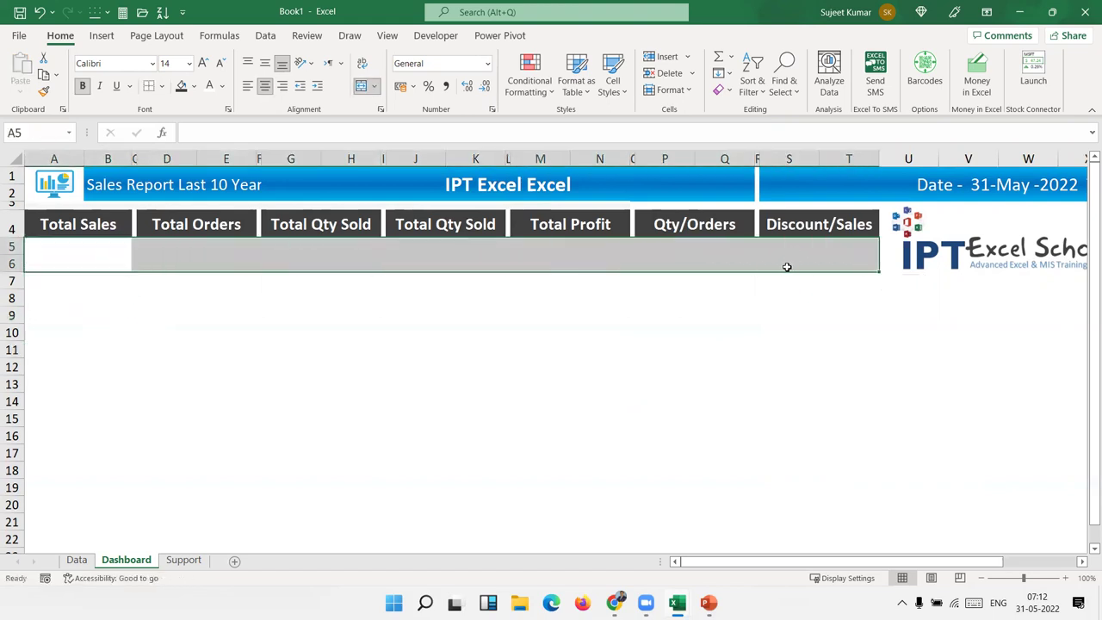
click(720, 301)
click(181, 297)
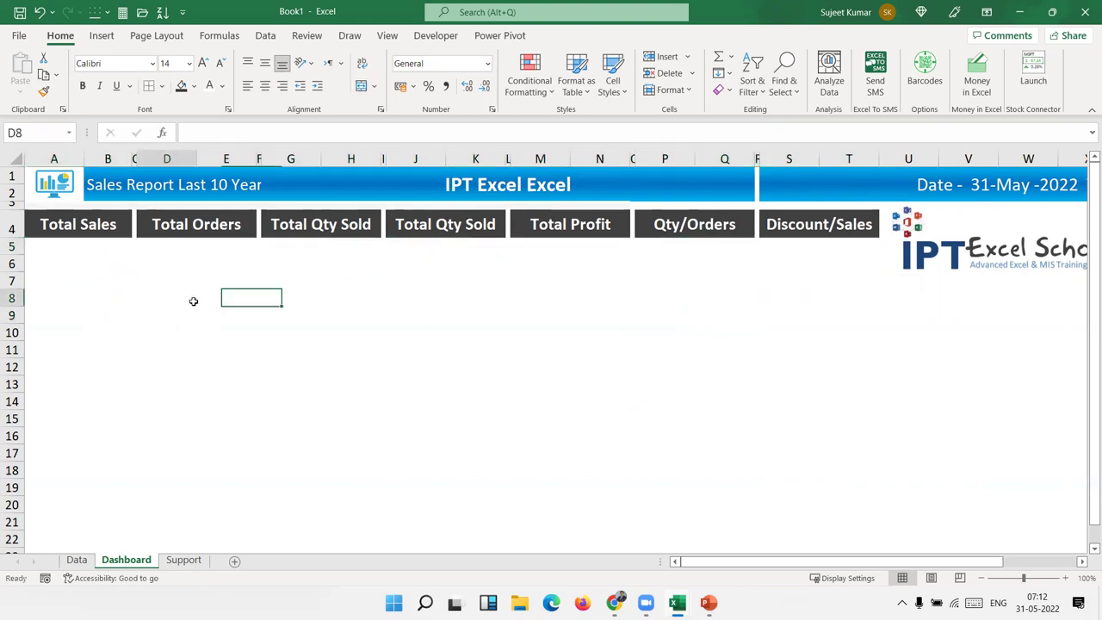
click(133, 211)
click(133, 206)
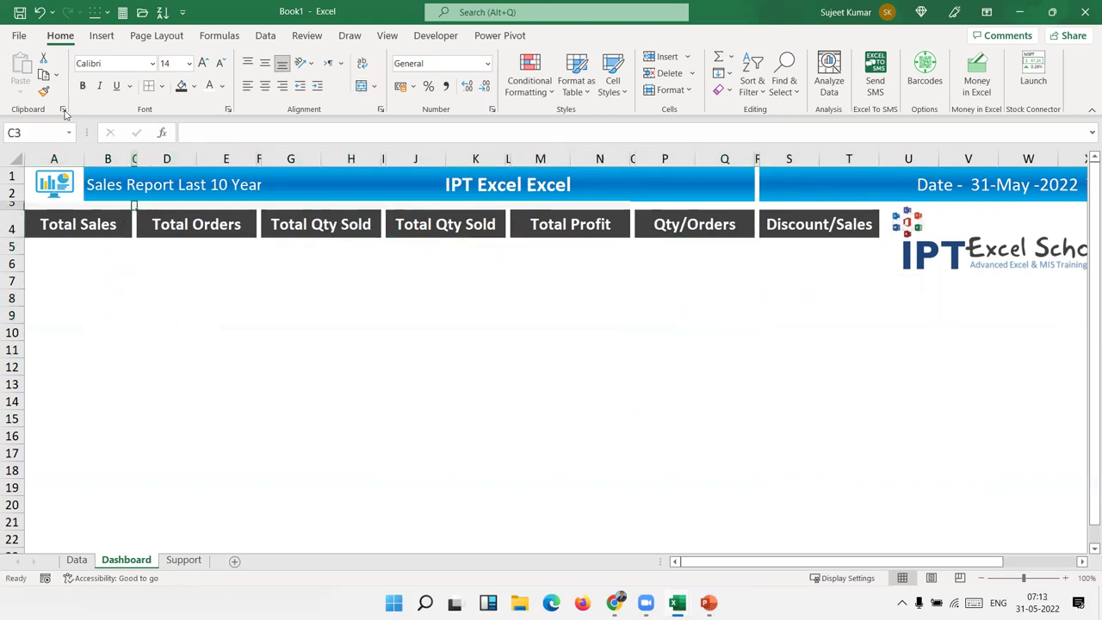
click(43, 91)
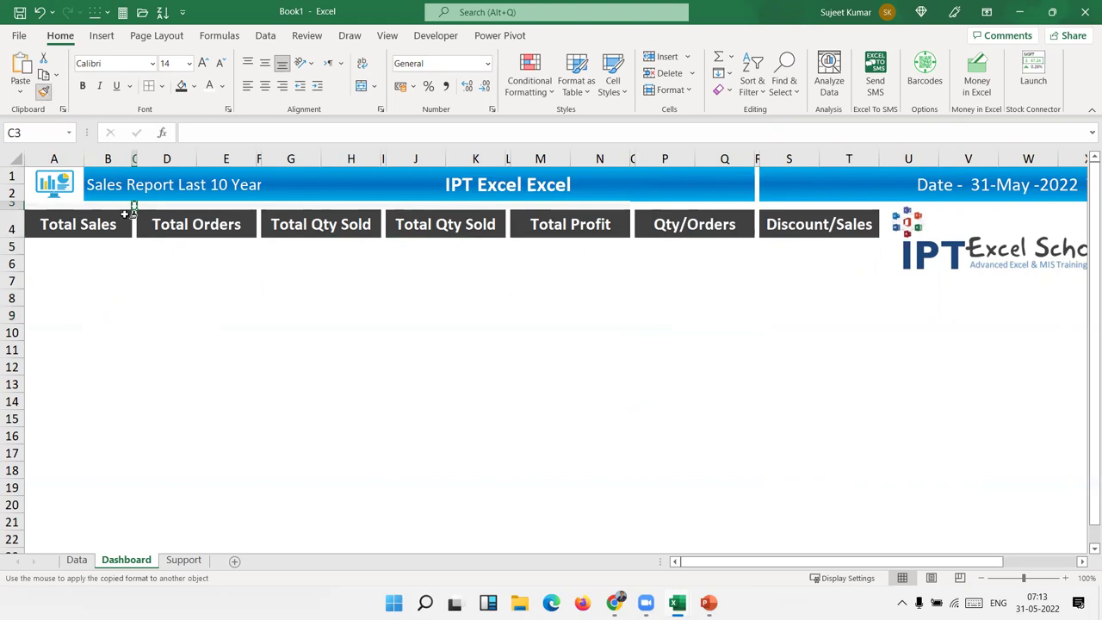
mouse_move(135, 210)
mouse_down()
mouse_move(143, 322)
mouse_move(135, 315)
mouse_up()
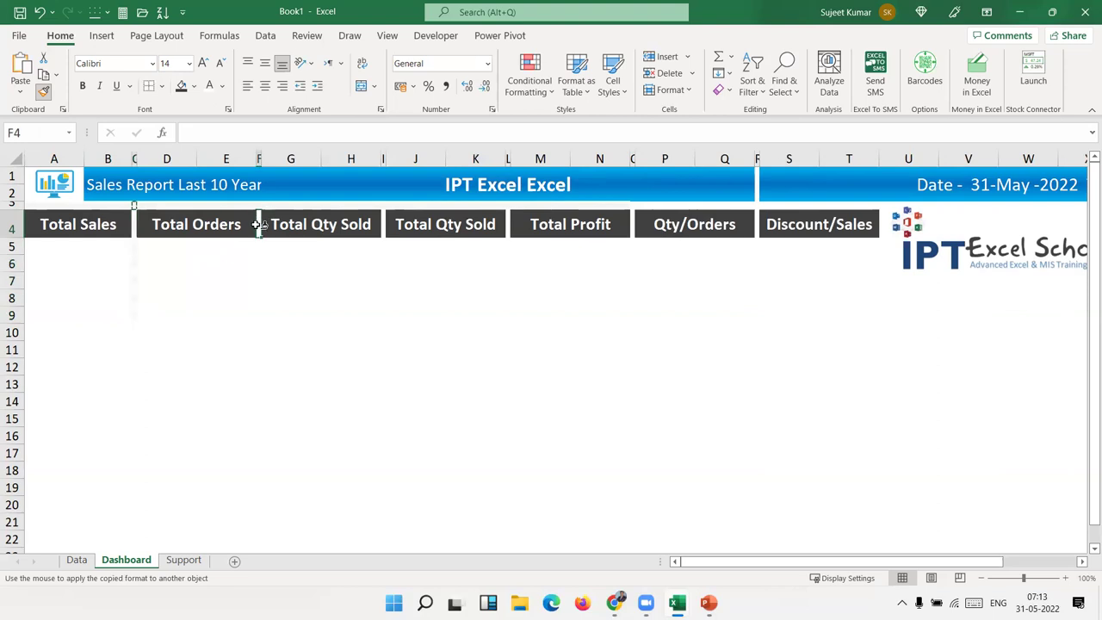
drag(257, 222, 257, 260)
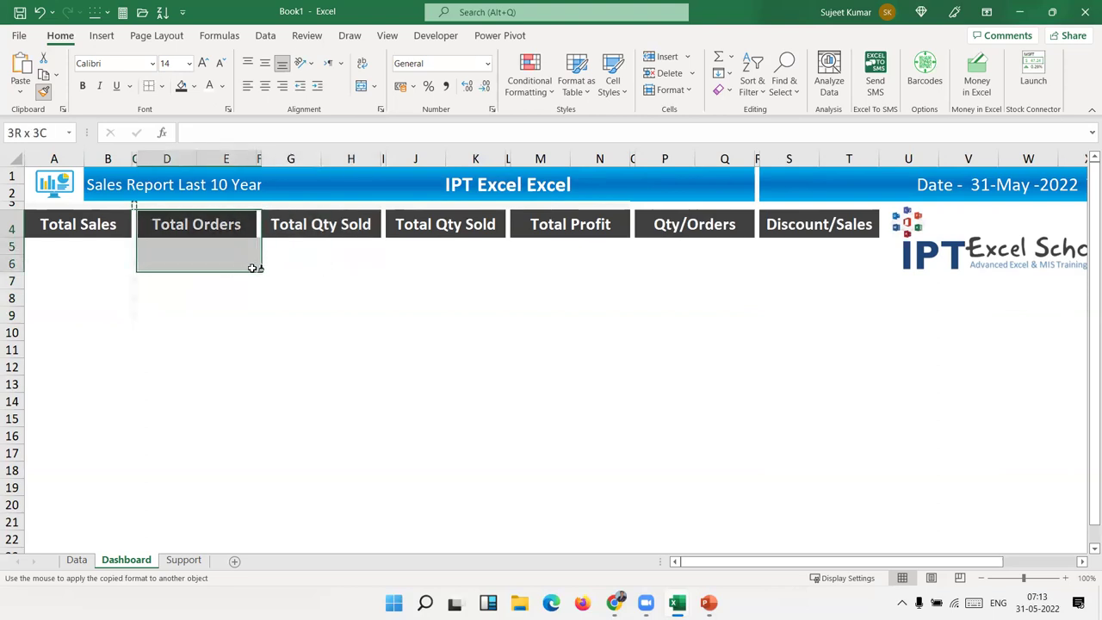
drag(256, 260, 259, 310)
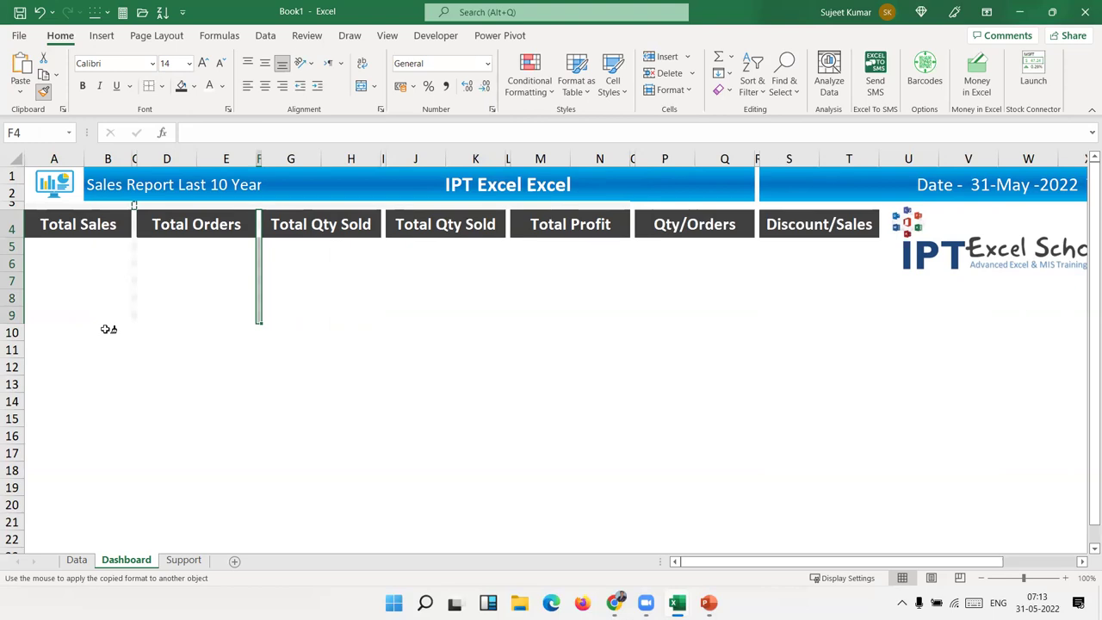
click(132, 325)
click(49, 256)
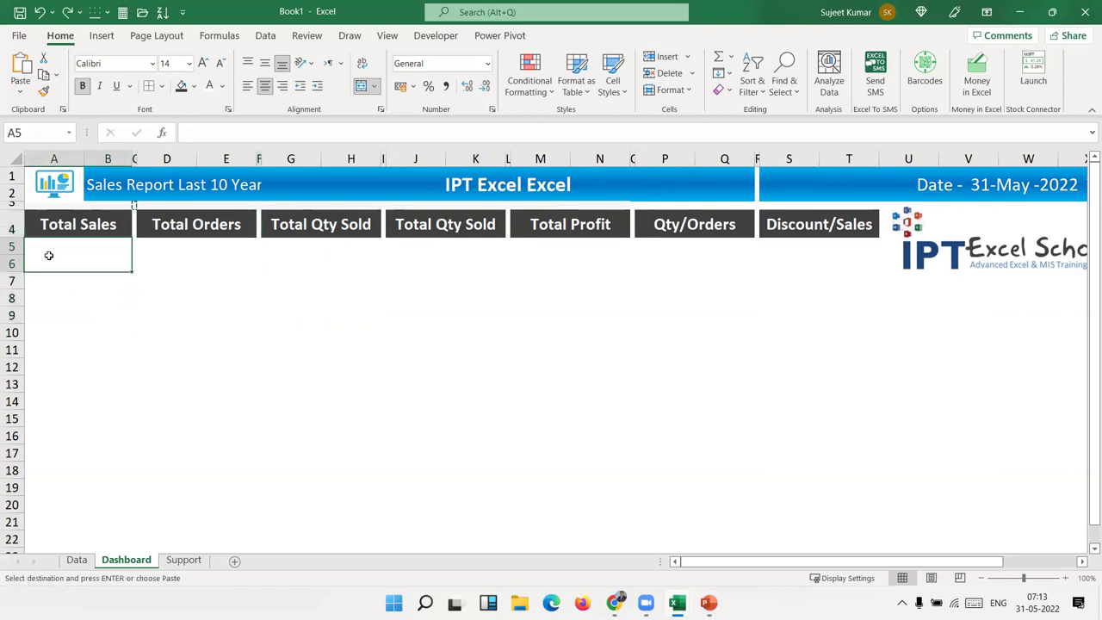
click(137, 206)
click(43, 91)
drag(136, 207, 135, 262)
click(109, 293)
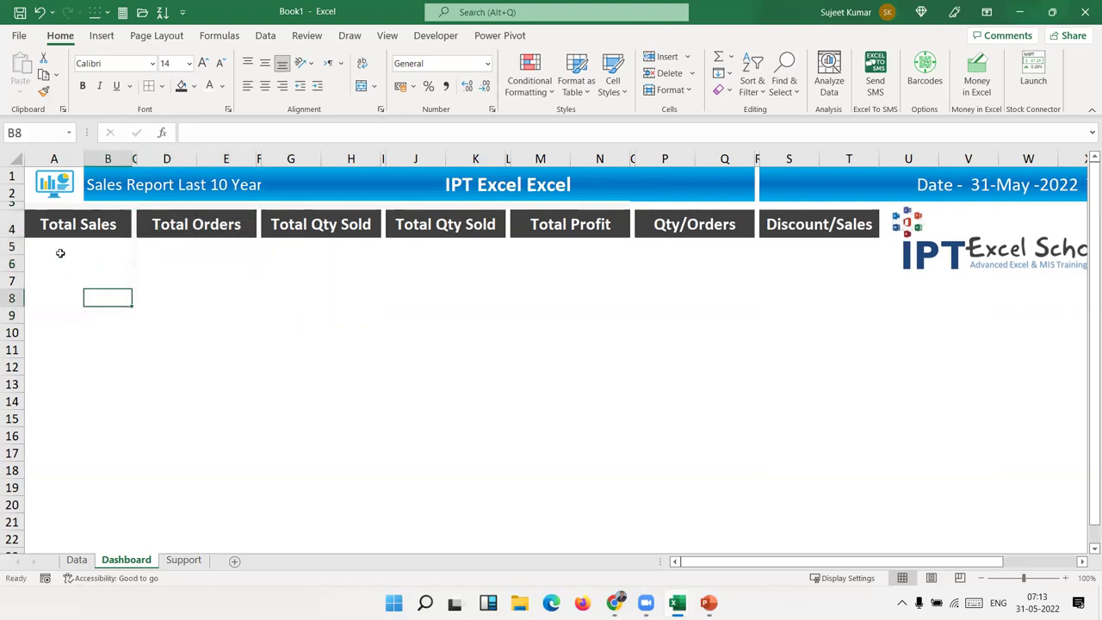
click(55, 248)
click(147, 285)
Copy gap cells C4:C6 into gap columns F, I, L, O and R
click(134, 246)
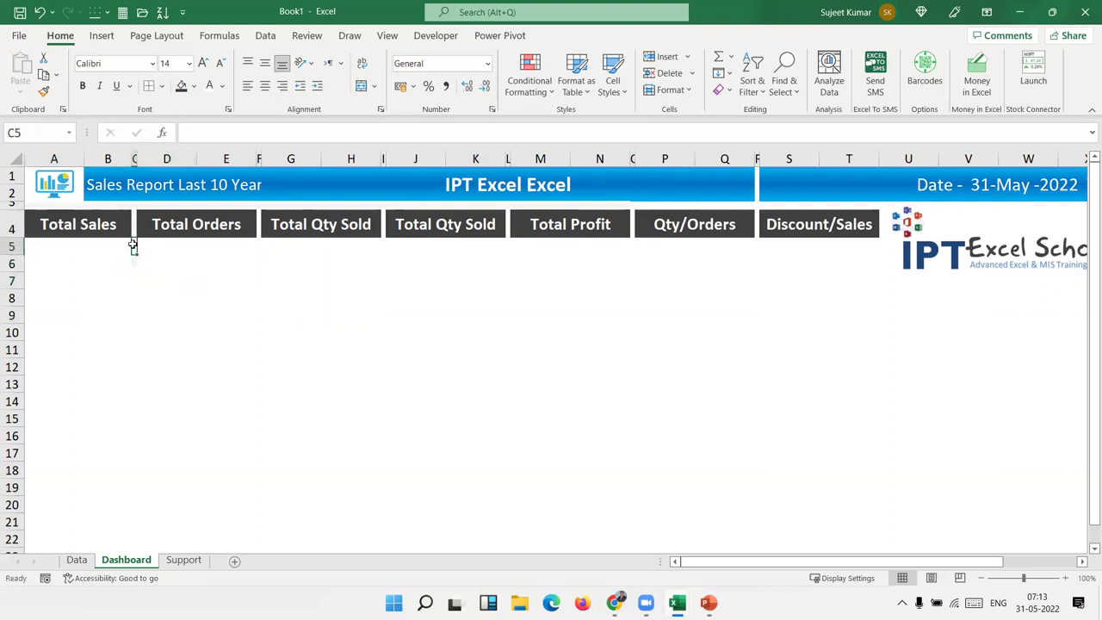
drag(133, 263, 133, 225)
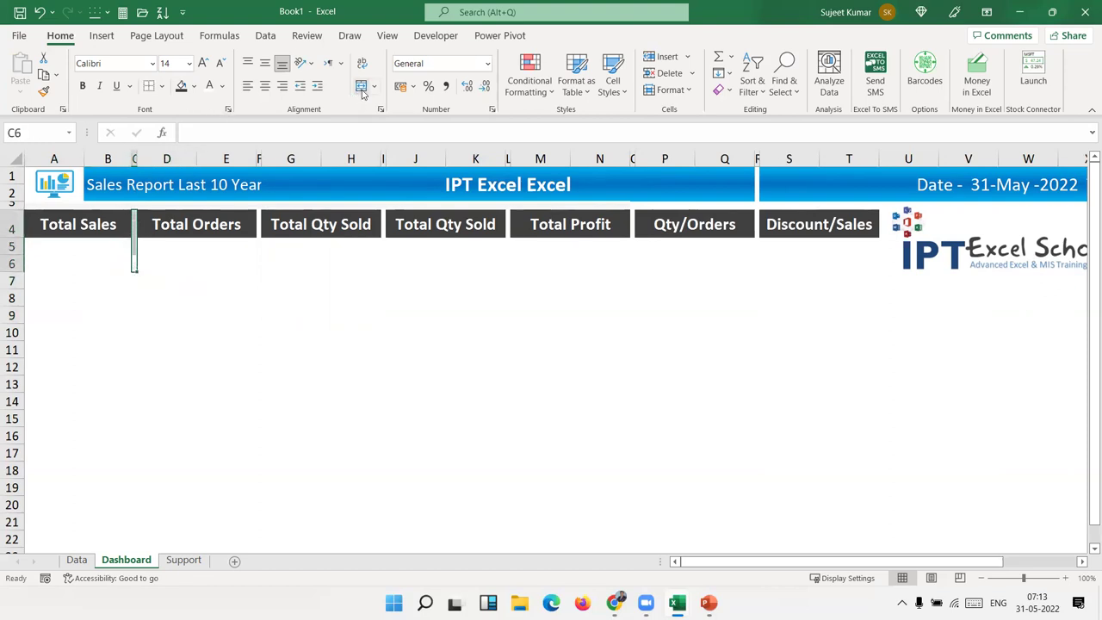
click(220, 258)
click(131, 312)
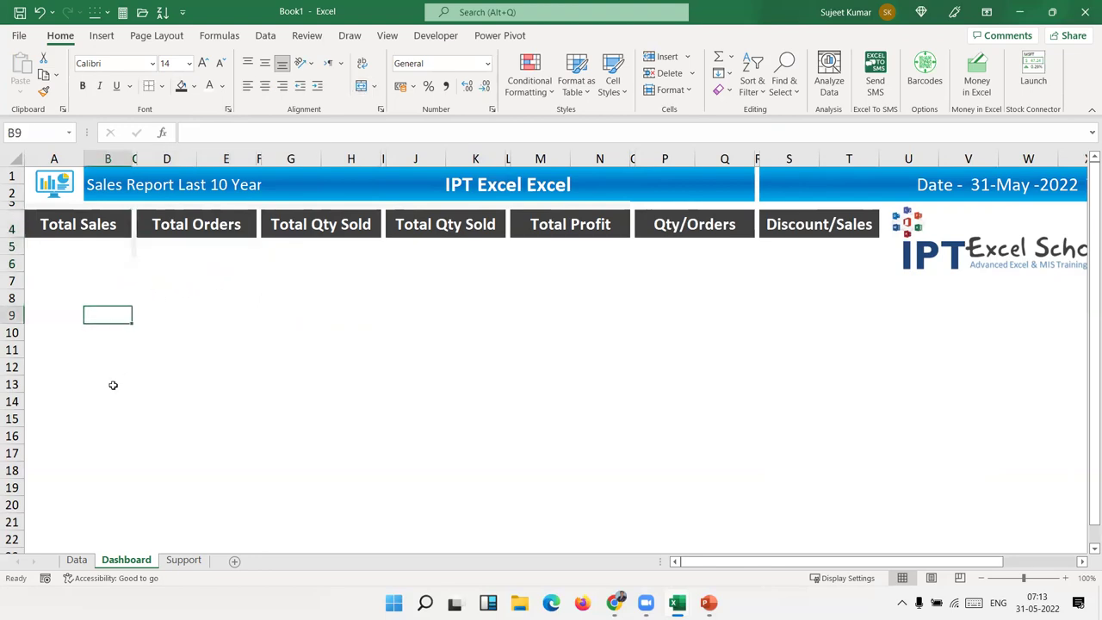
click(134, 258)
key(ctrl+c)
click(259, 215)
key(ctrl+v)
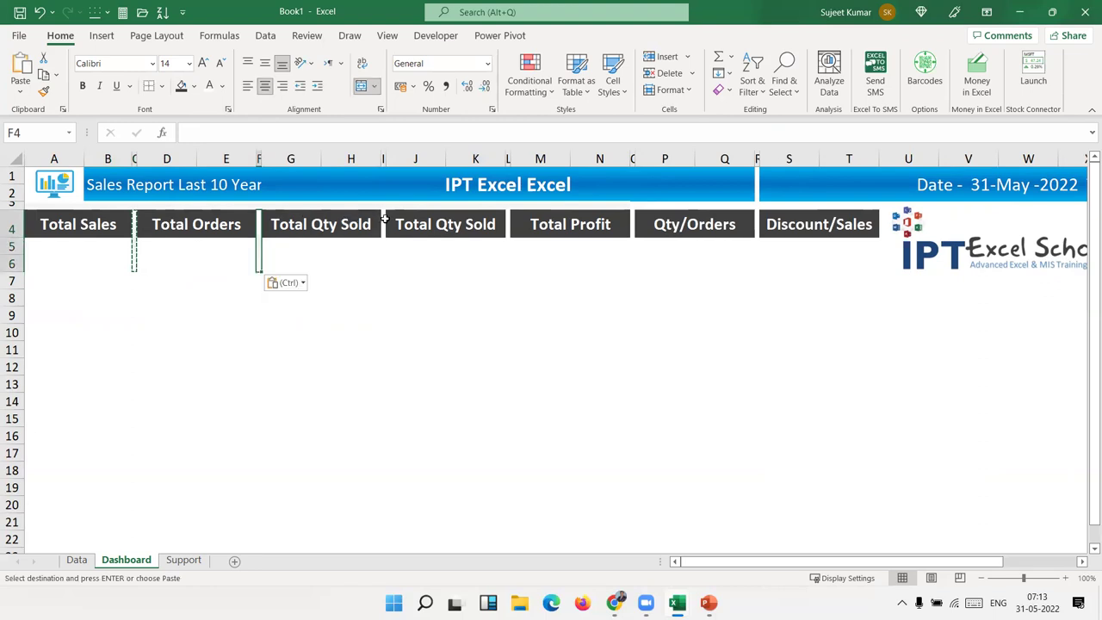
click(383, 215)
key(ctrl+v)
click(508, 212)
key(ctrl+v)
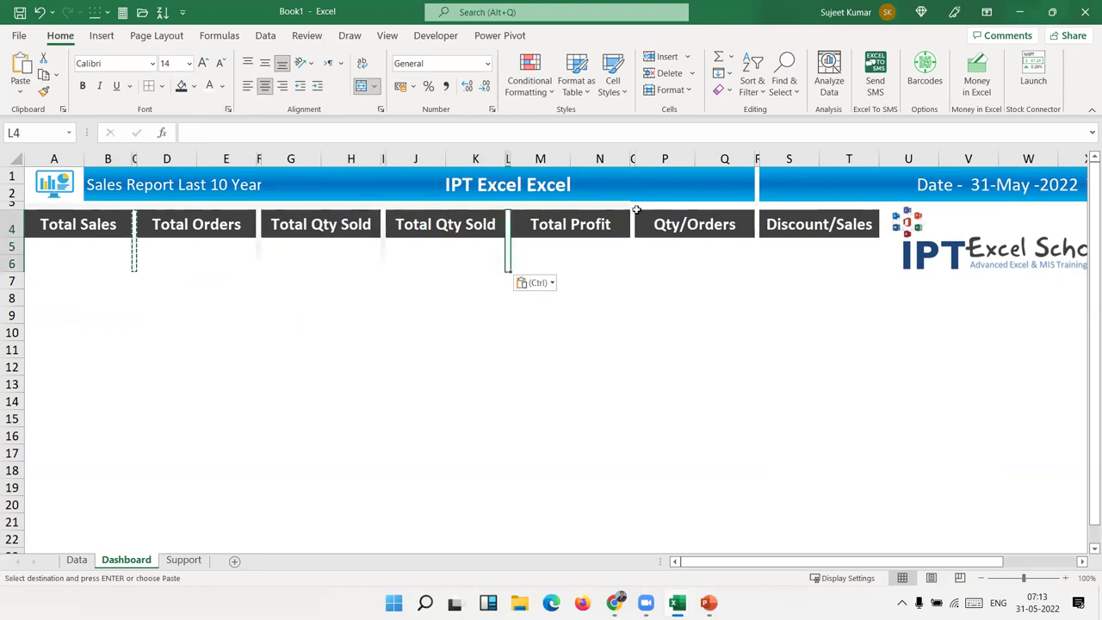
click(633, 209)
key(ctrl+v)
click(757, 212)
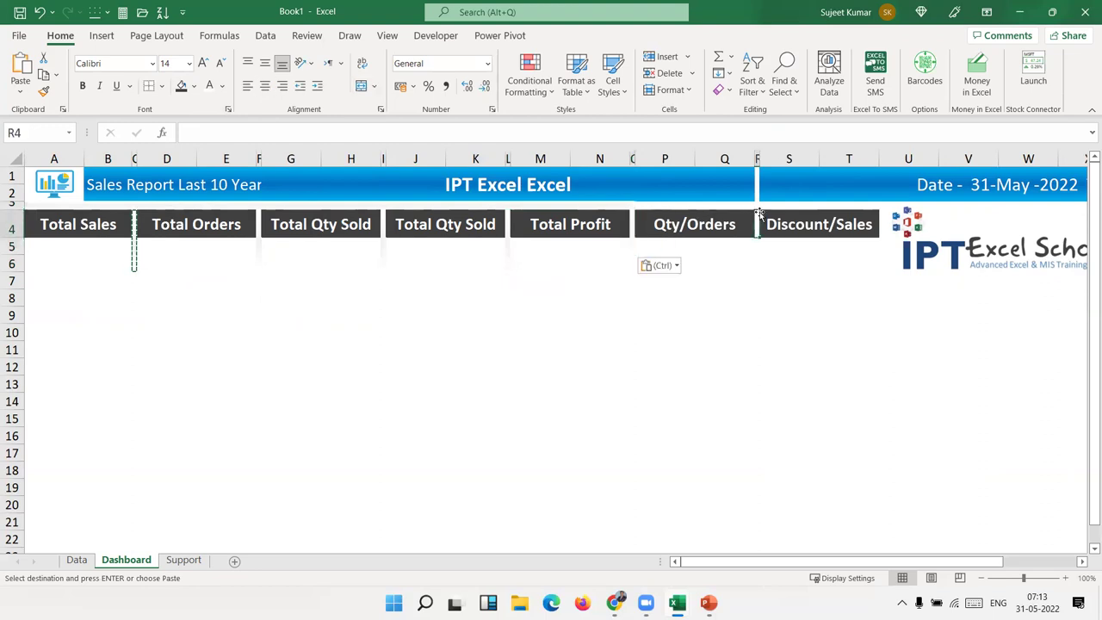
key(ctrl+v)
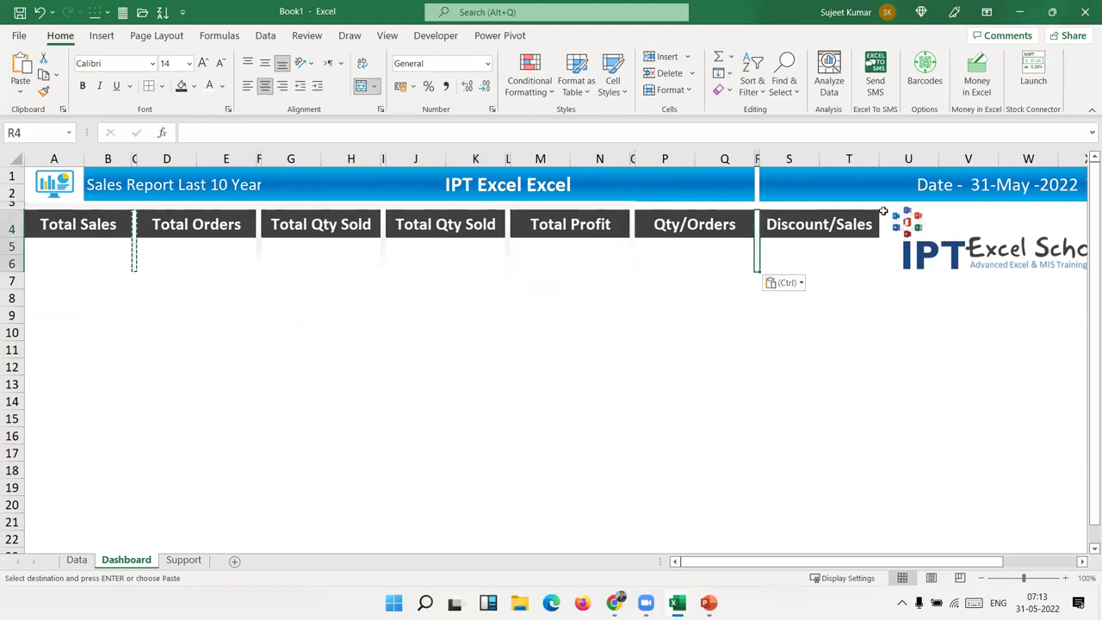
click(599, 298)
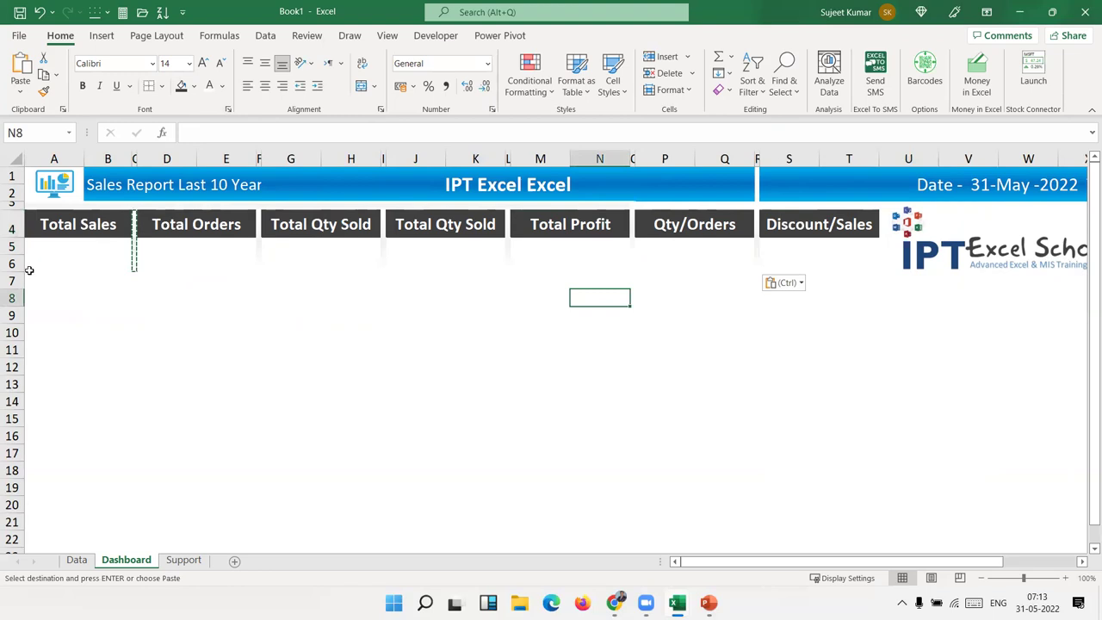
Paint the C3 separator format across A7:T7 and shrink row 7 to height 9.60
click(134, 206)
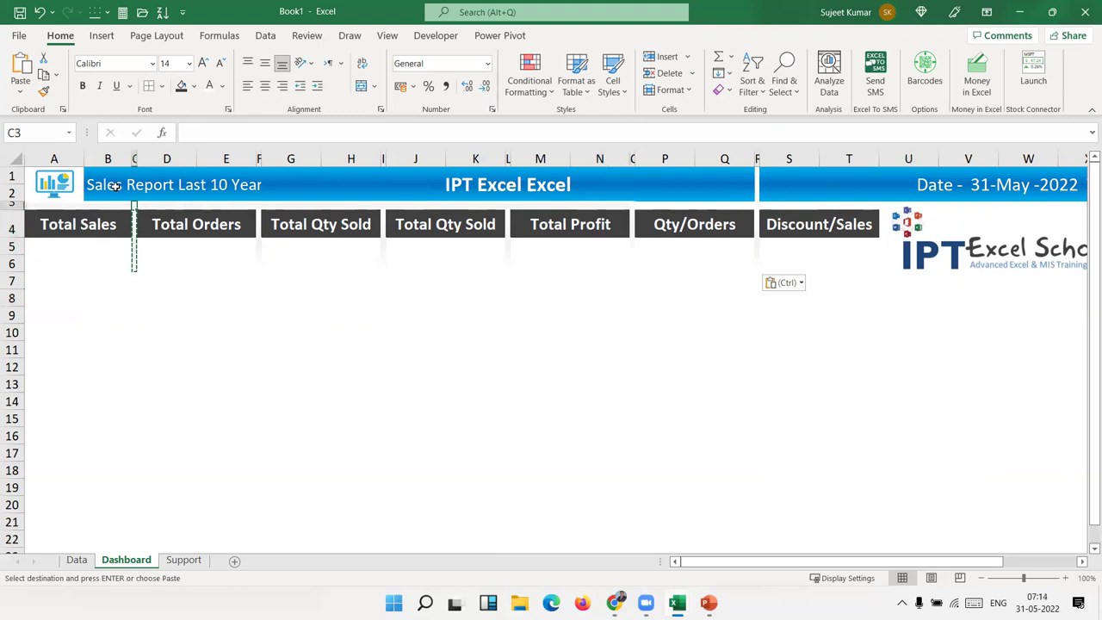
click(43, 92)
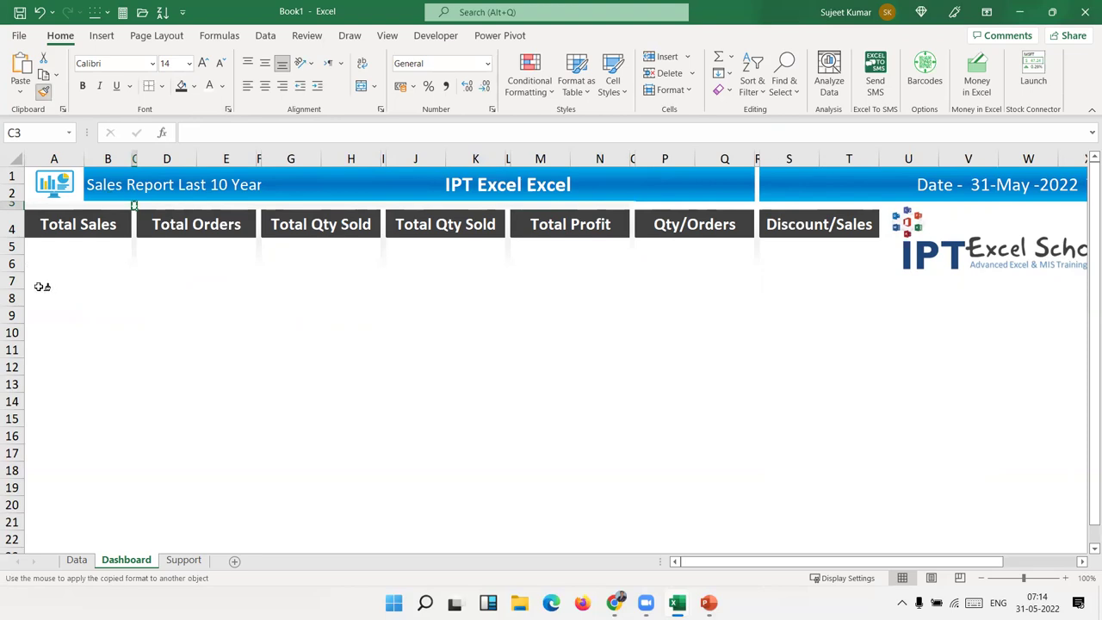
drag(41, 287, 576, 279)
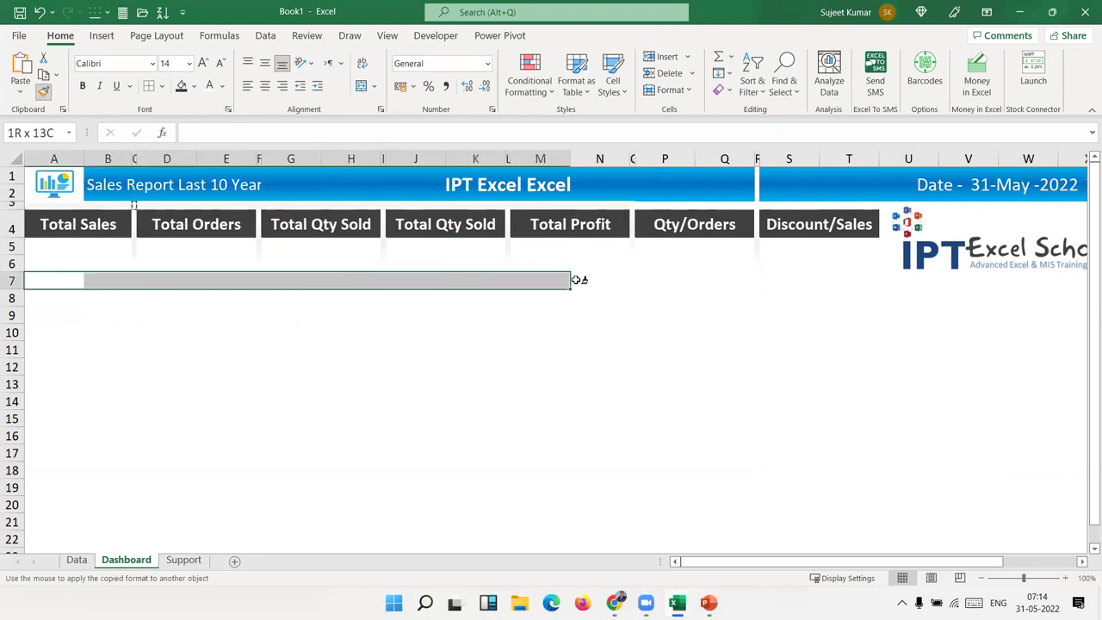
drag(577, 280, 847, 281)
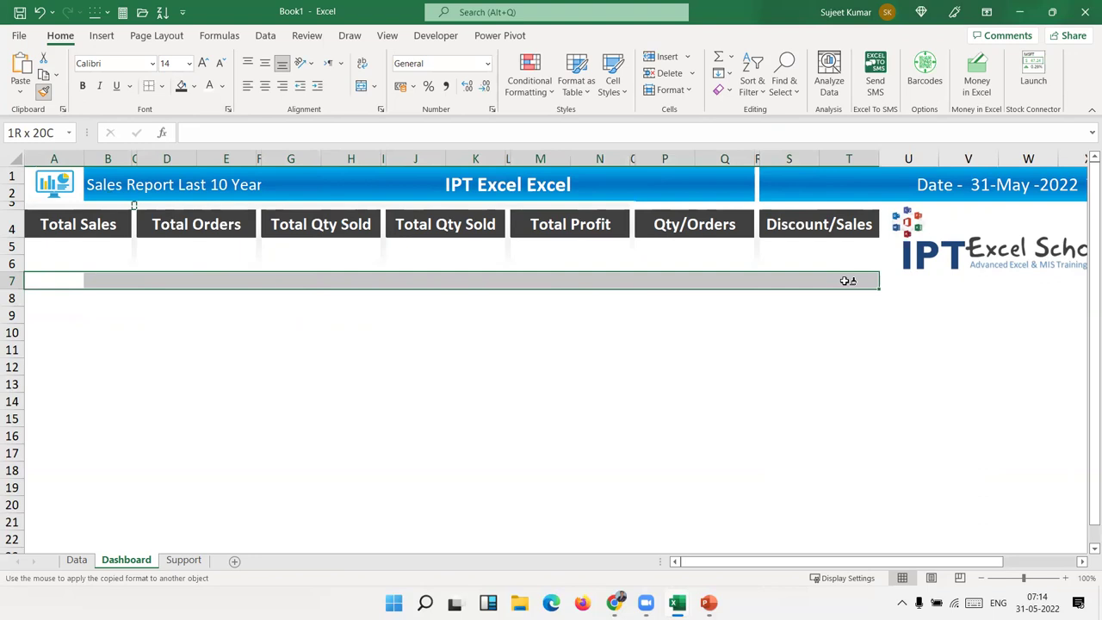
click(723, 332)
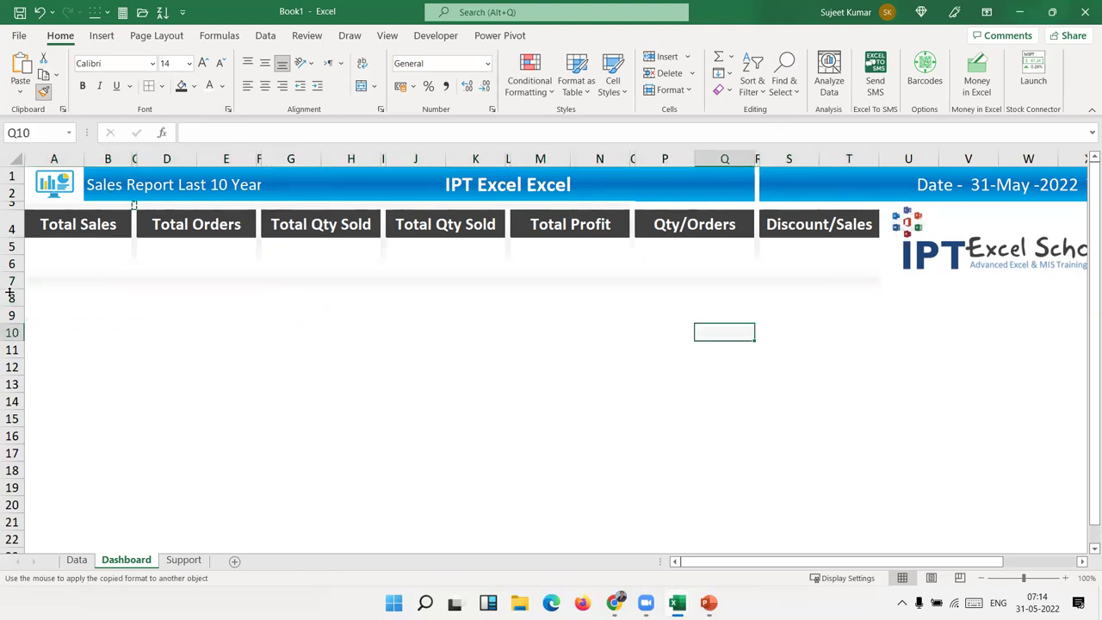
drag(11, 291, 13, 280)
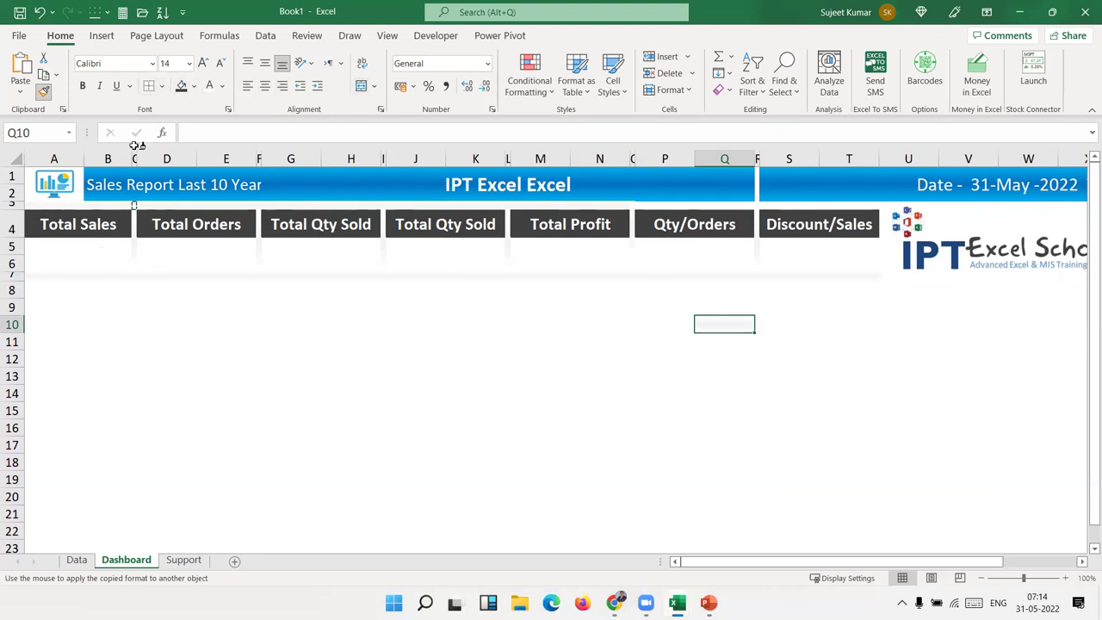
click(42, 93)
Copy the whole Sub Category column from the Data sheet into Dashboard cell A13
click(81, 310)
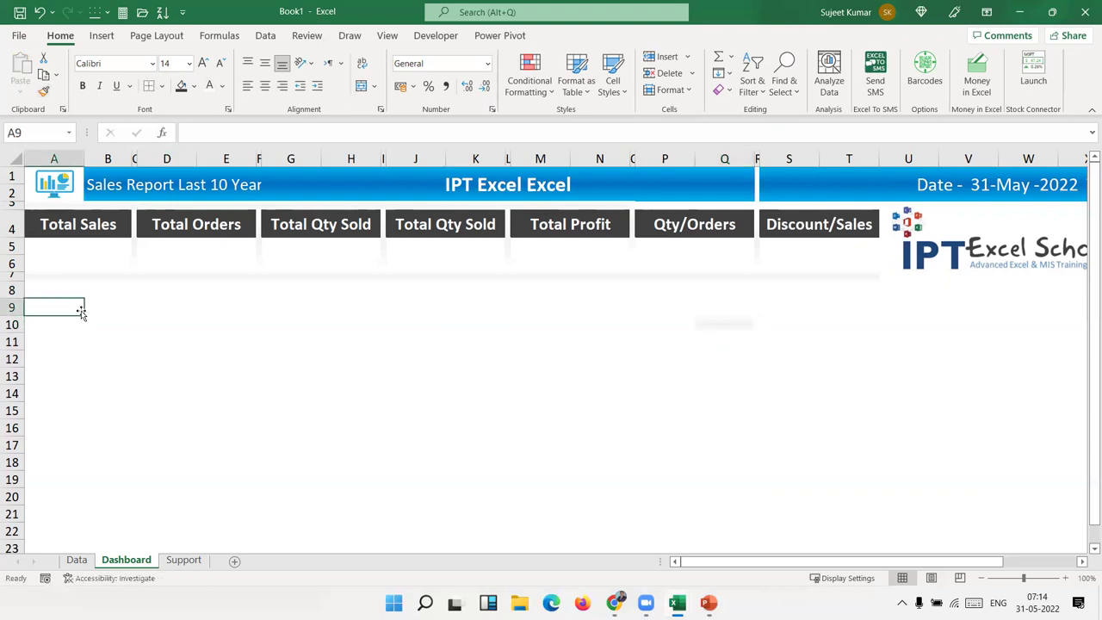
click(72, 327)
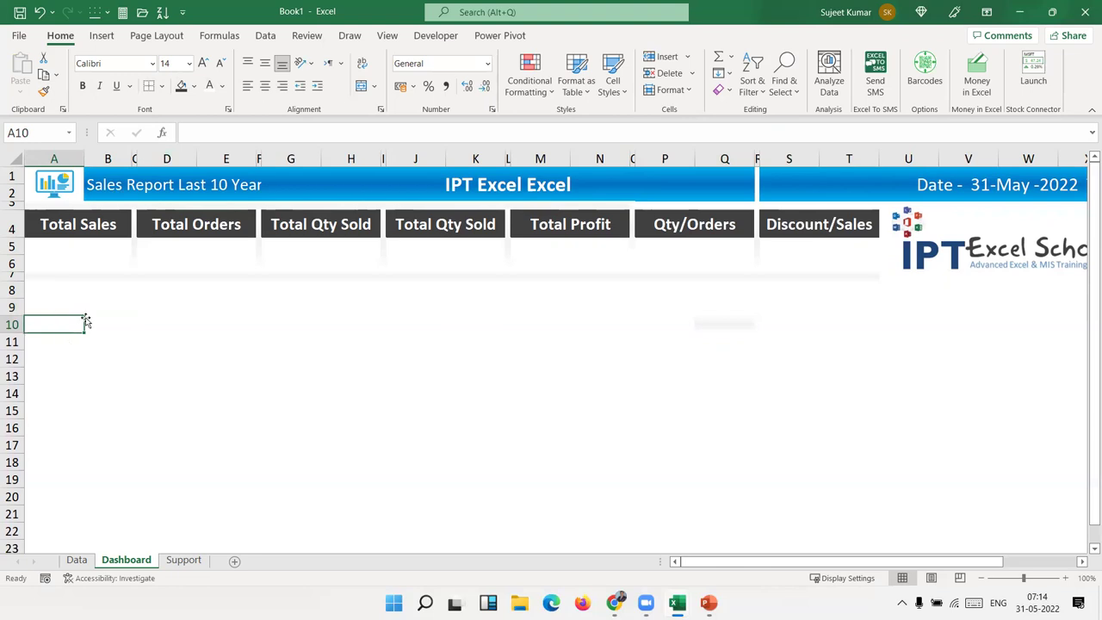
click(76, 560)
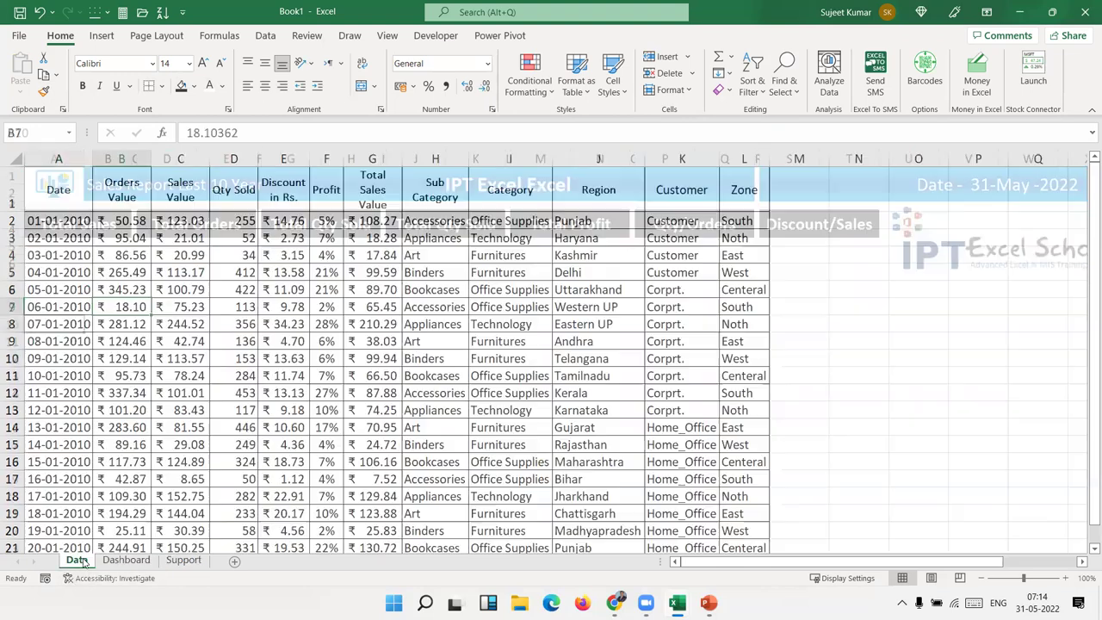
drag(525, 227, 527, 233)
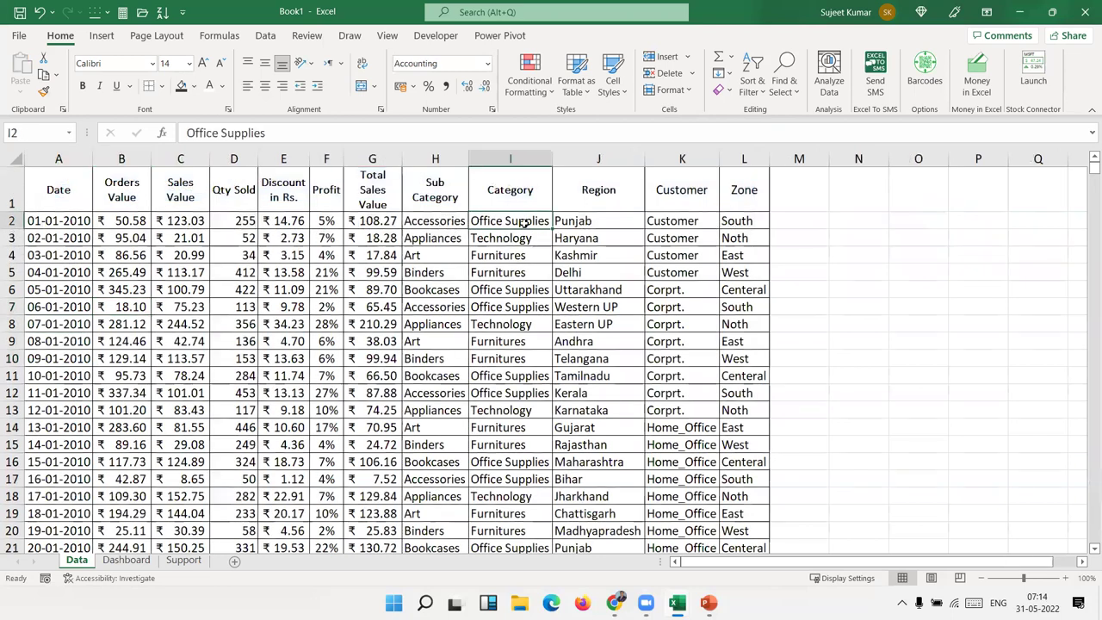
click(435, 221)
click(482, 224)
mouse_move(435, 222)
mouse_down()
mouse_move(437, 498)
mouse_move(443, 544)
mouse_move(469, 551)
mouse_up()
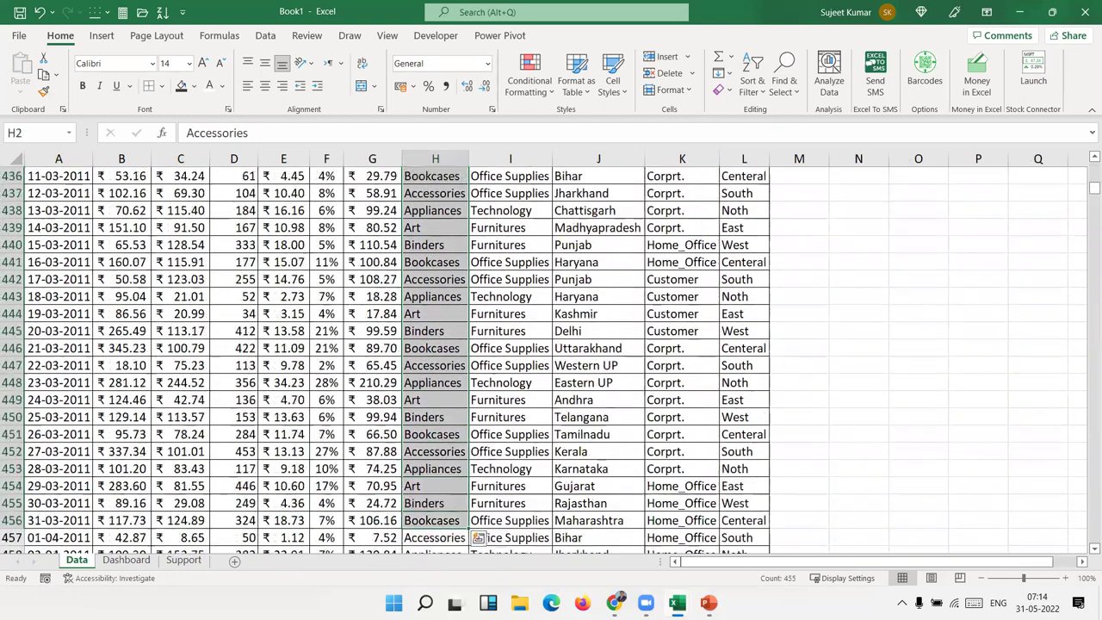
key(ctrl+shift+Down)
key(ctrl+c)
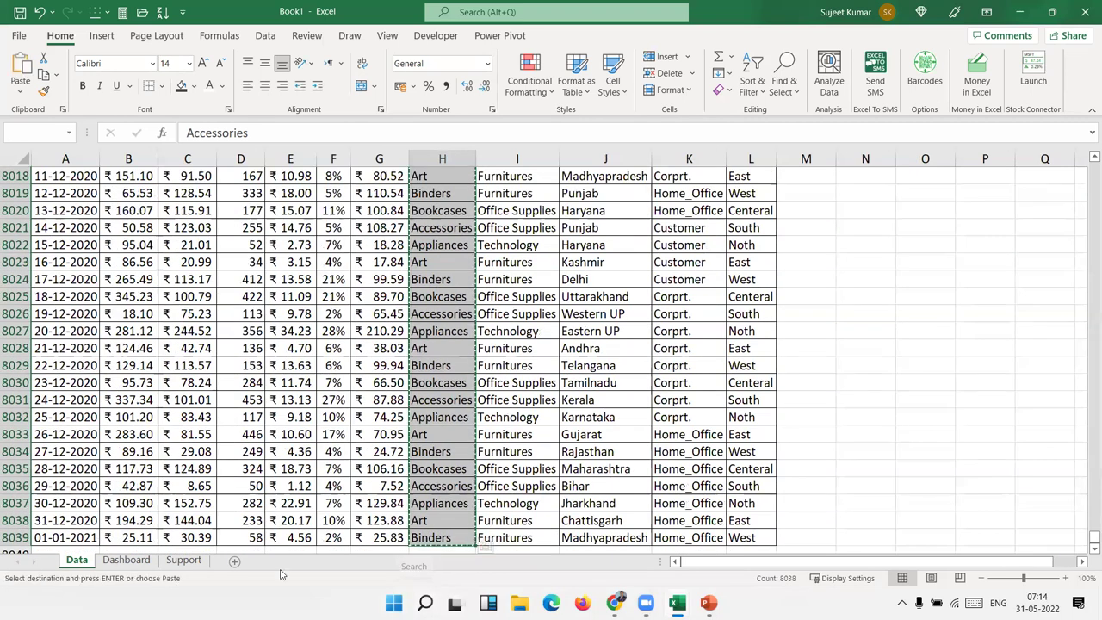
click(126, 559)
click(52, 372)
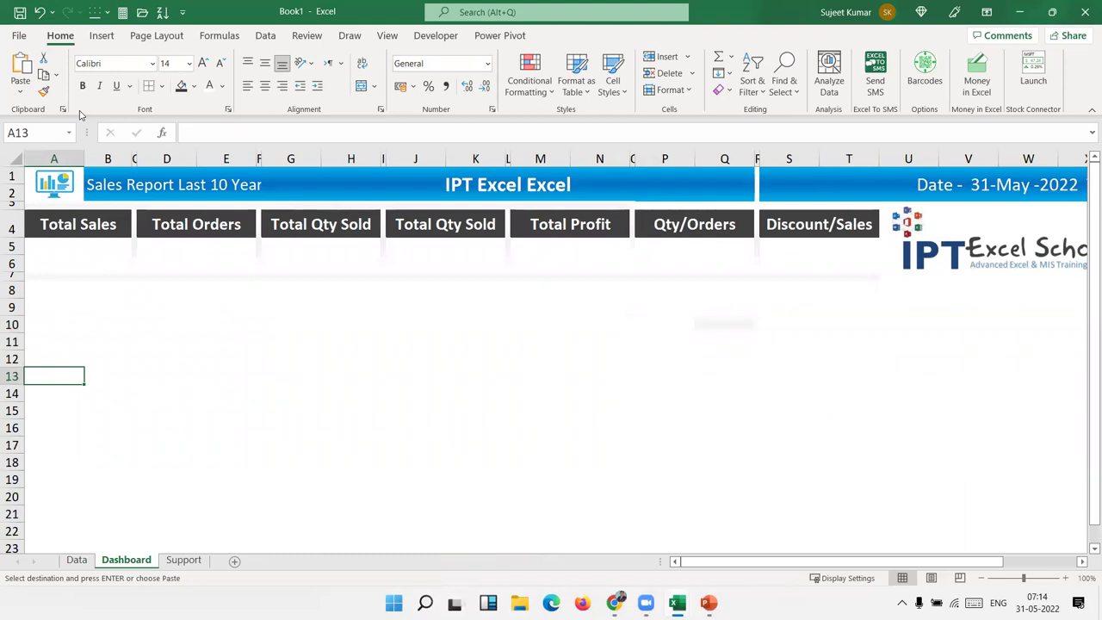
key(ctrl+v)
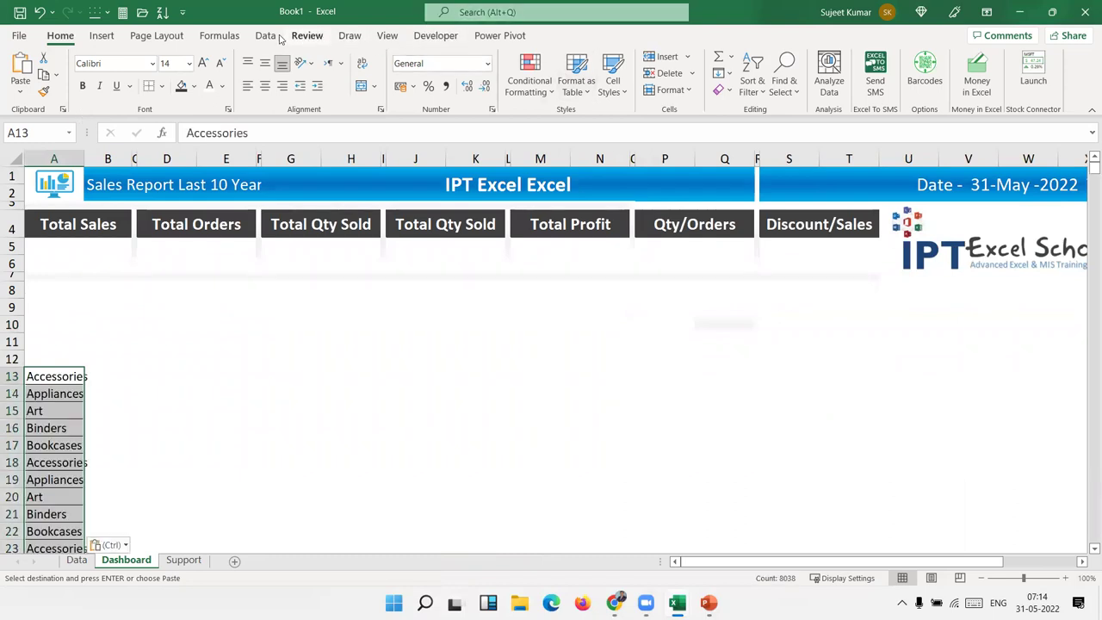
Run Data > Remove Duplicates on the list, leaving Accessories, Appliances, Art, Binders and Bookcases
click(265, 35)
click(721, 74)
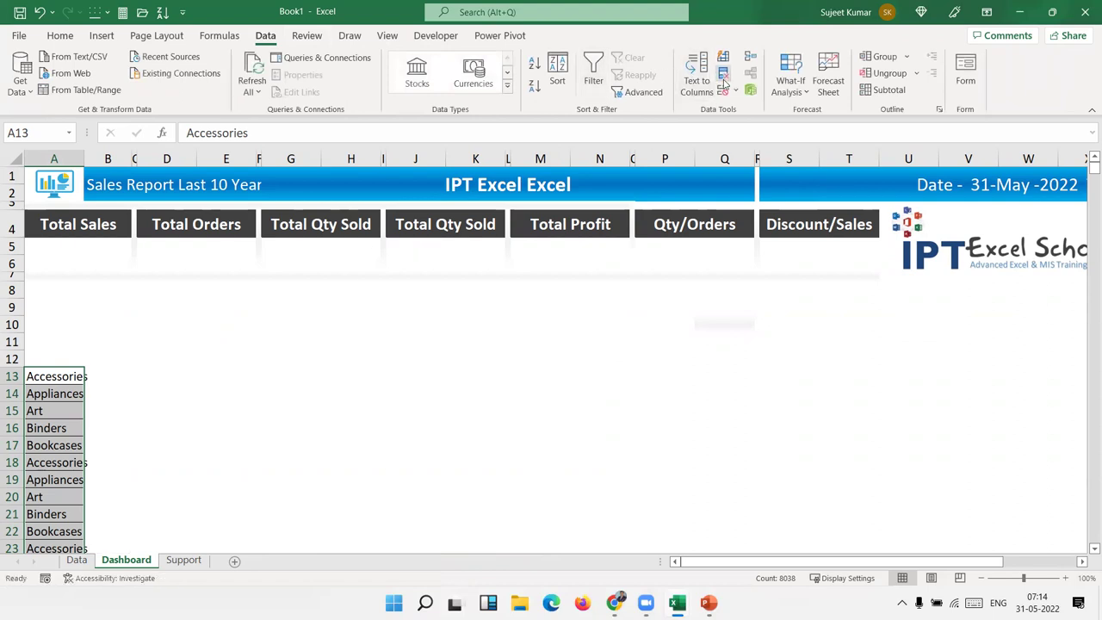
click(540, 417)
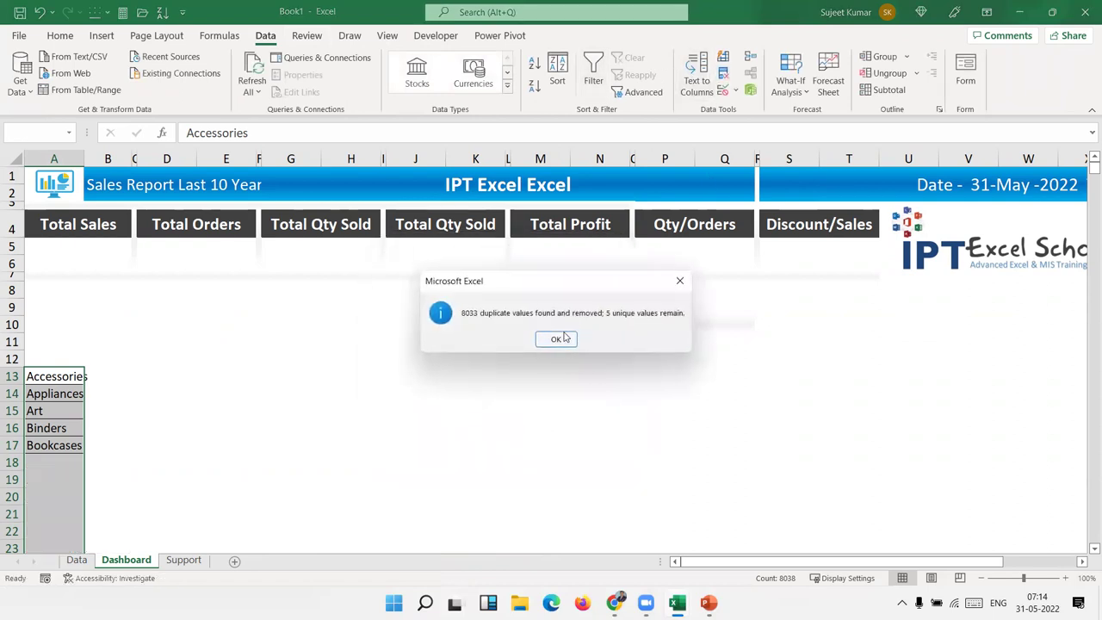
click(556, 340)
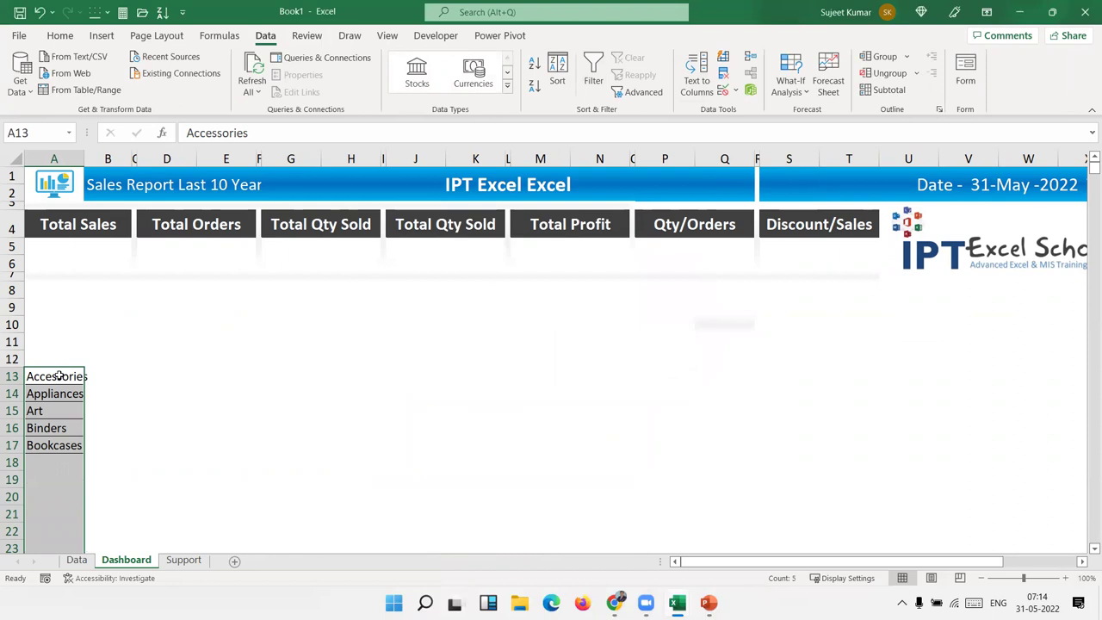
click(59, 376)
Copy 'Accessories' and search Insert > Icons and stock images for it, then close the library
key(ctrl+c)
click(101, 36)
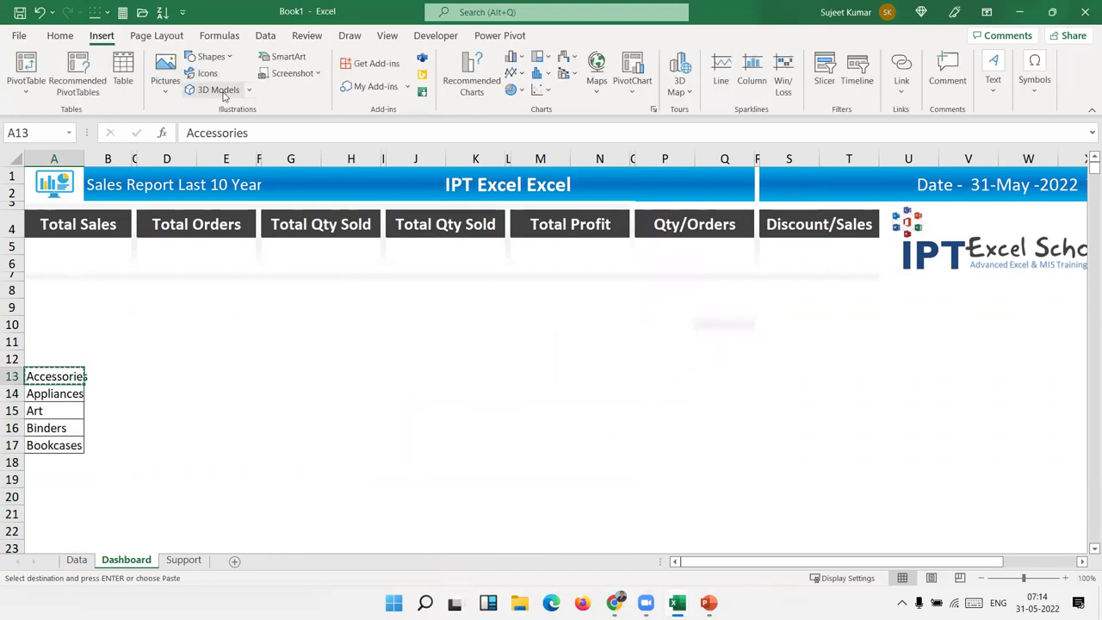
click(203, 73)
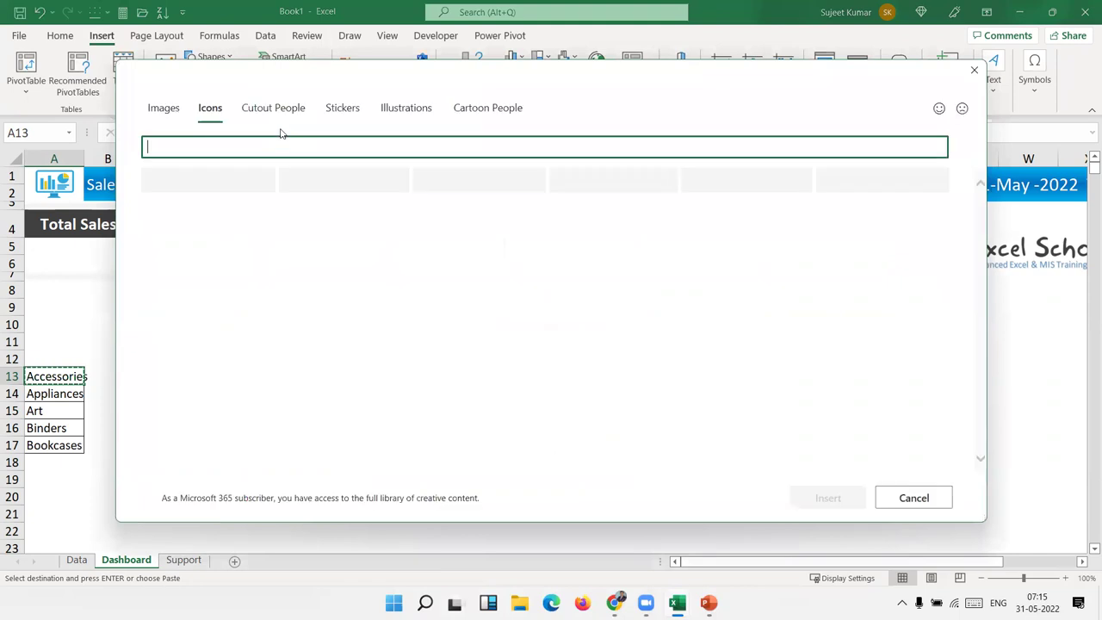
key(ctrl+v)
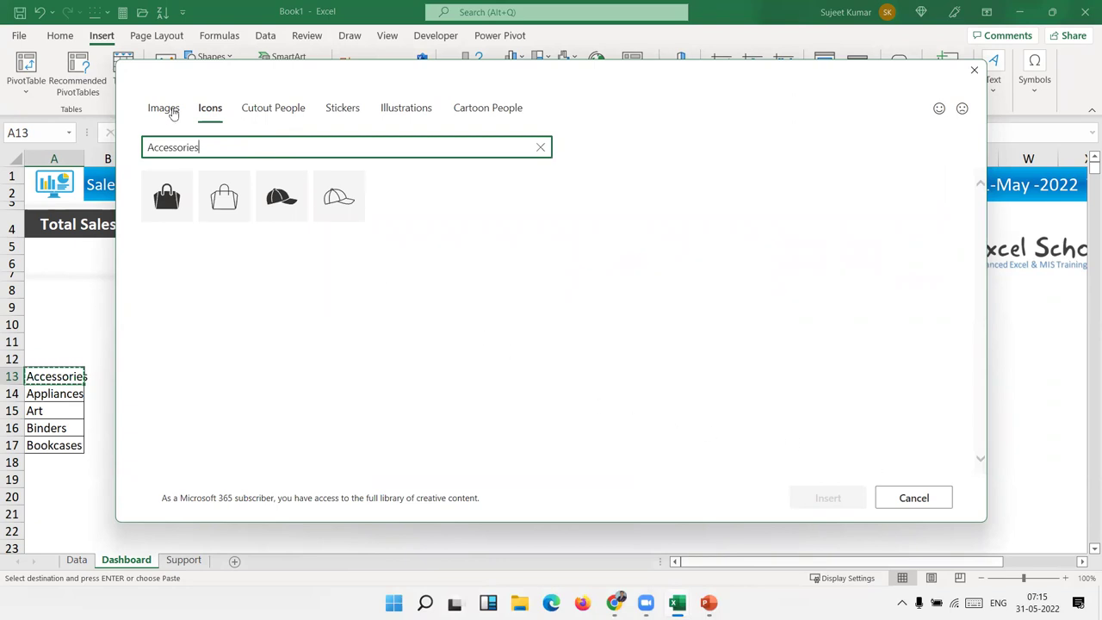
click(163, 108)
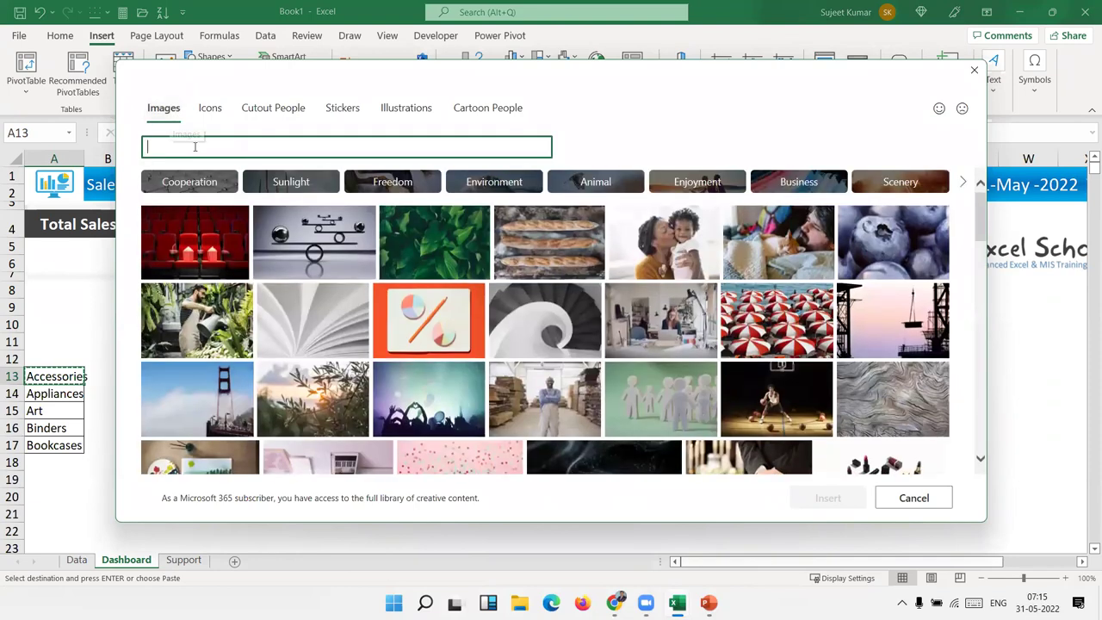
key(ctrl+v)
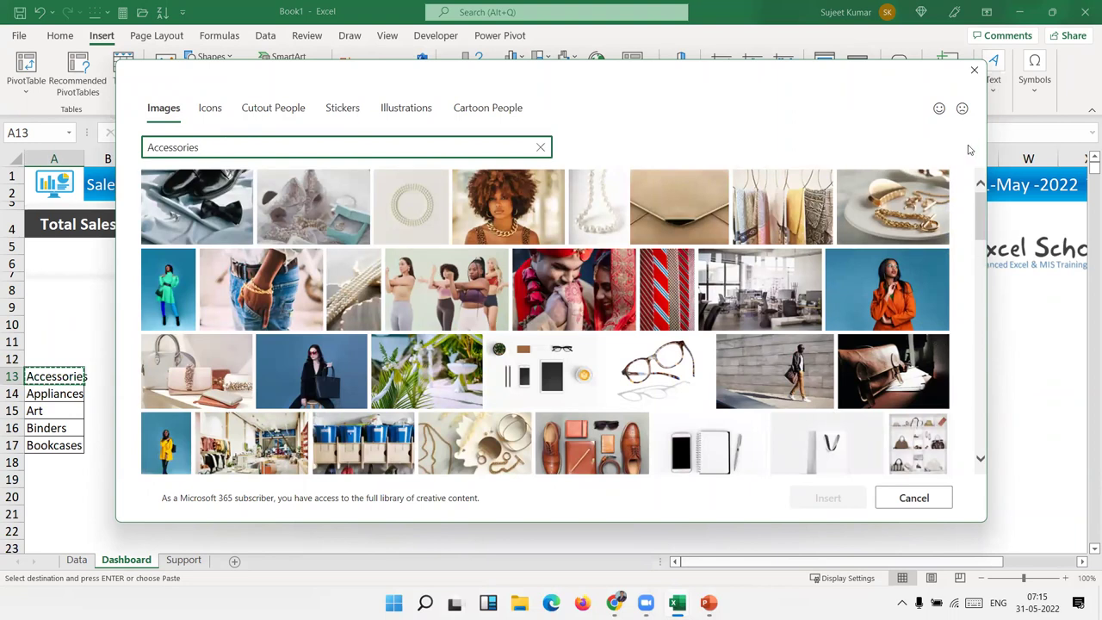
click(973, 69)
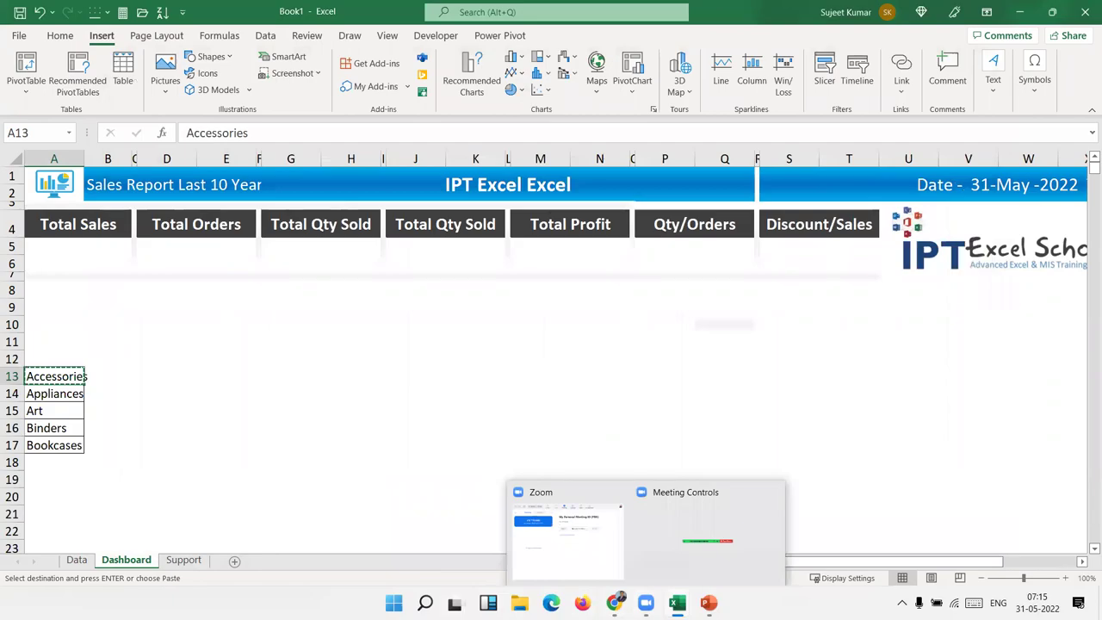
click(614, 602)
Search Google Images for 'Accessories icon computer'
triple_click(258, 86)
key(ctrl+v)
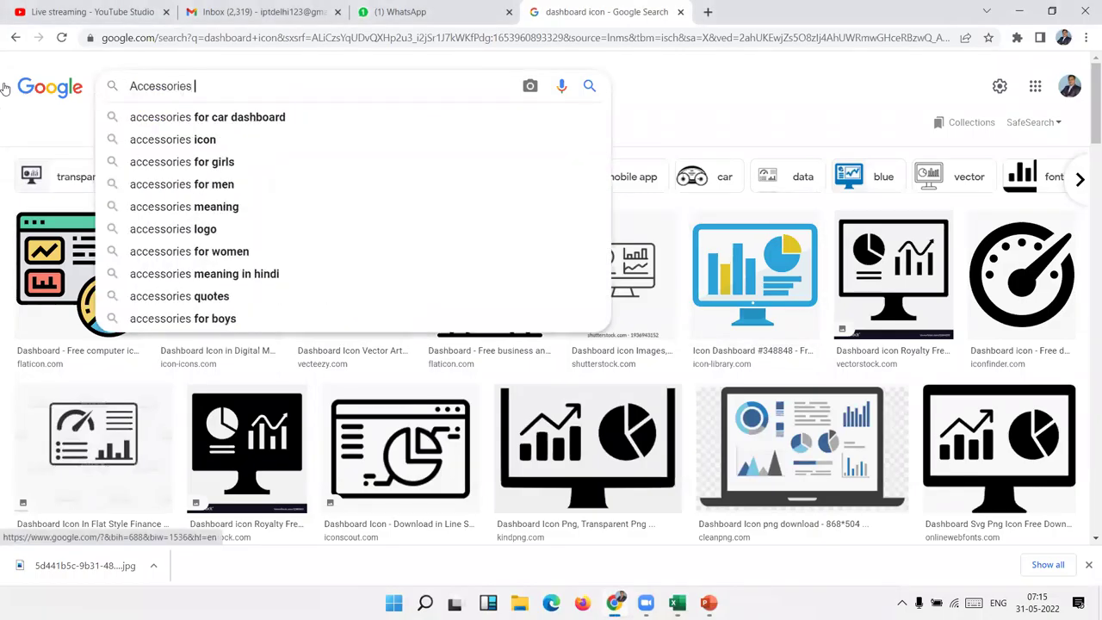
text(icon)
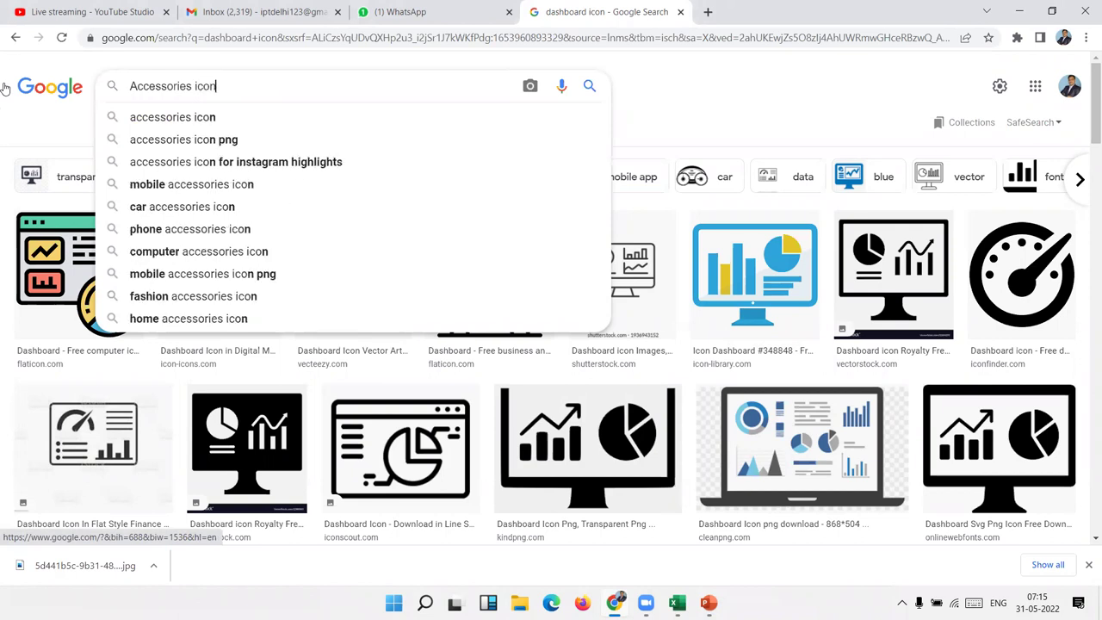
key(Return)
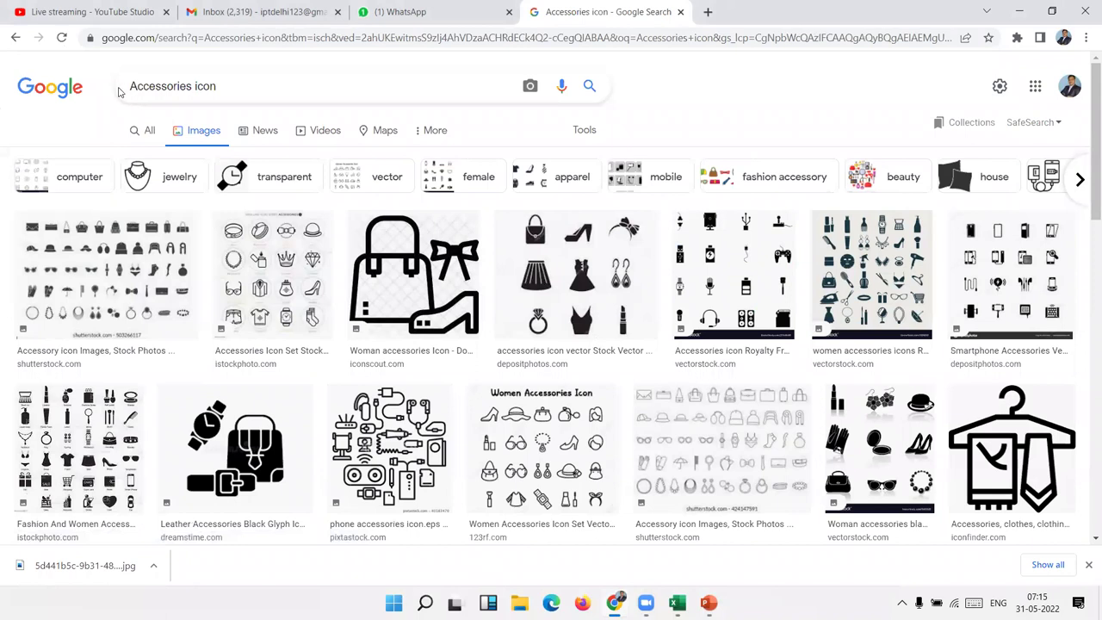
click(245, 91)
text(c)
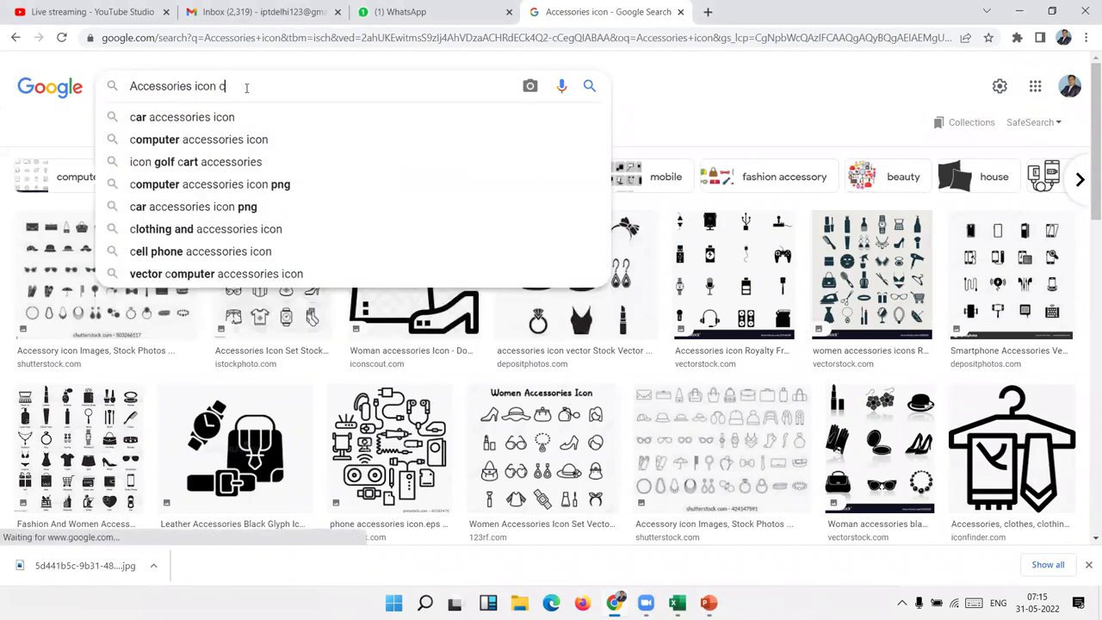
text(omput)
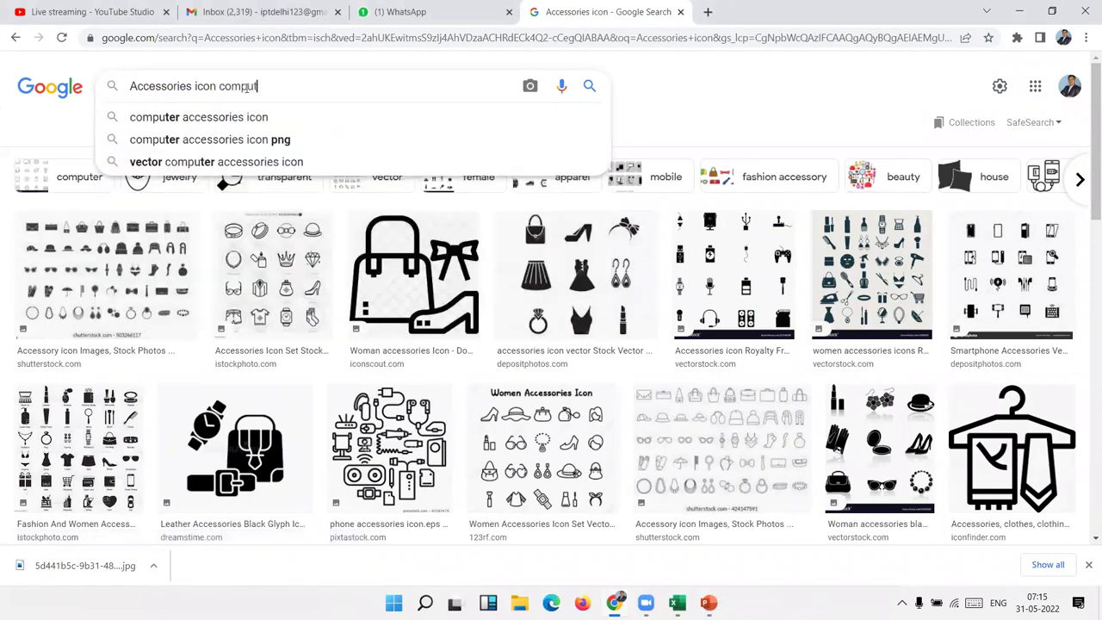
text(we)
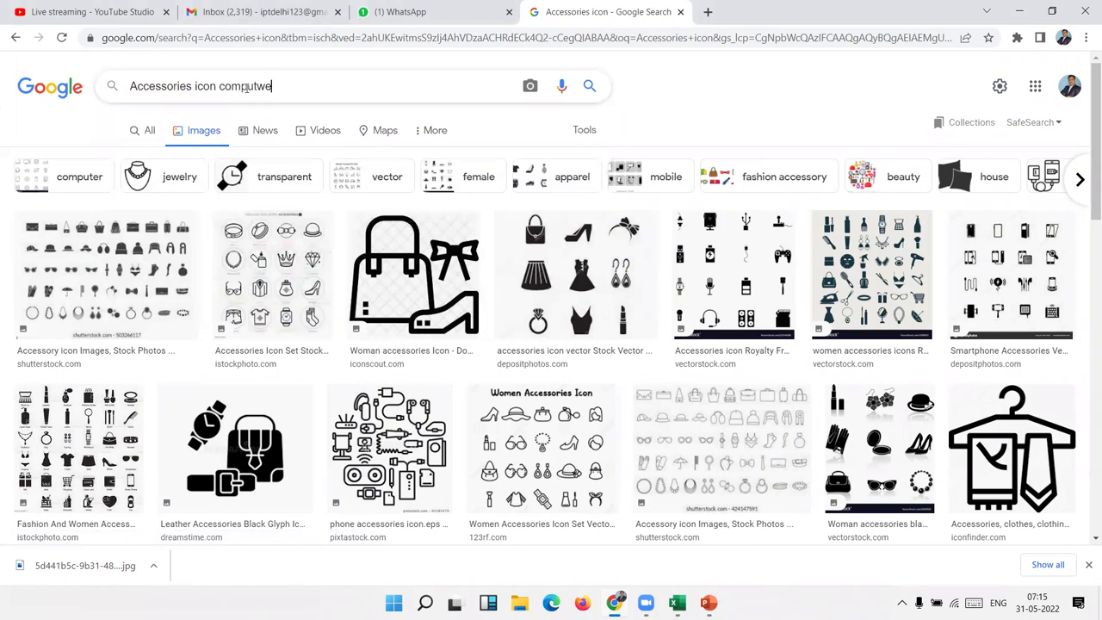
key(BackSpace)
key(BackSpace)
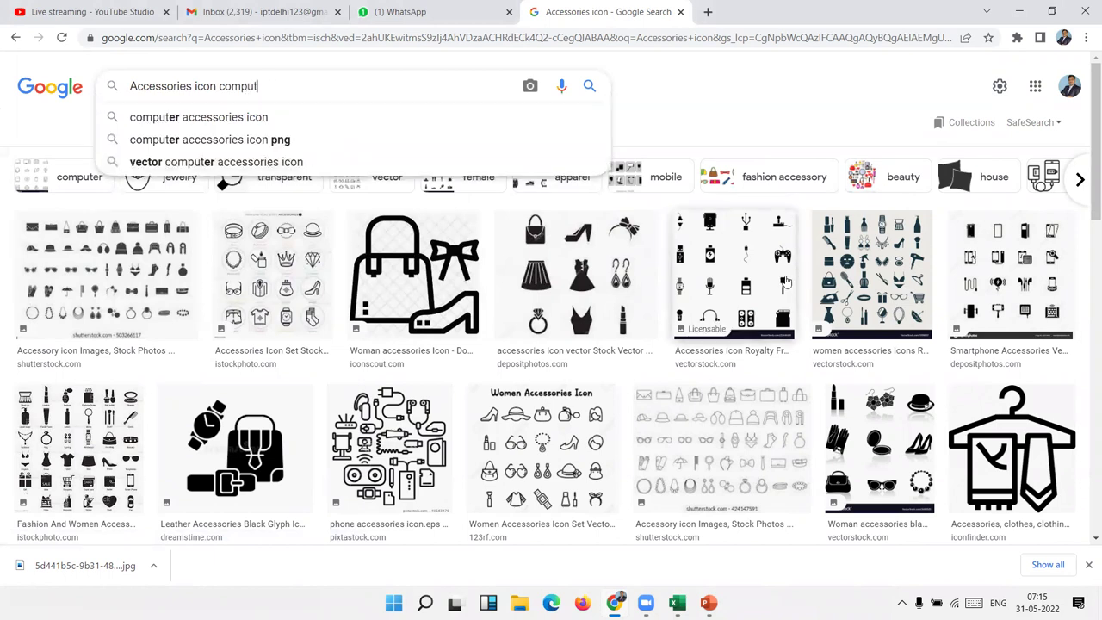
text(er)
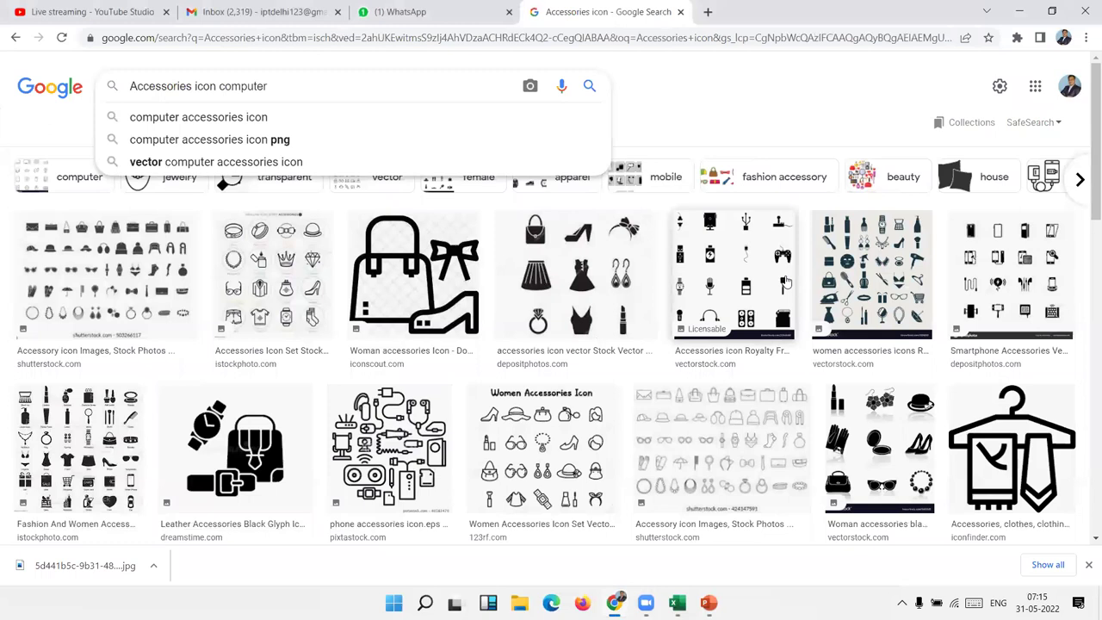
key(Return)
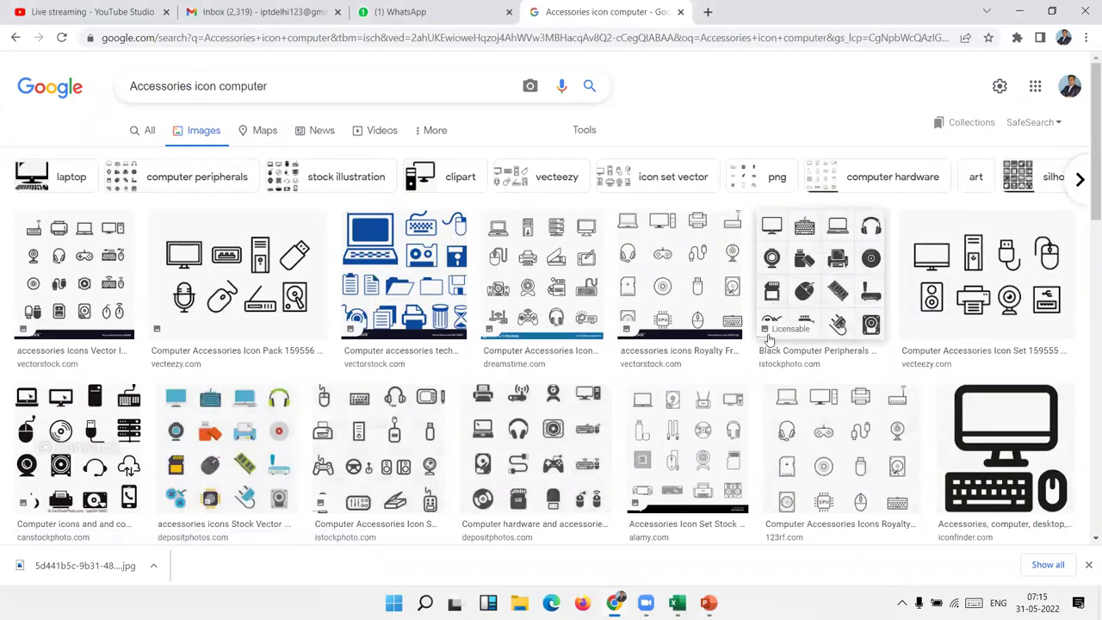
Browse the icon results, trying the art-style filter before returning to the unfiltered results
scroll(770, 341, down, 2)
scroll(736, 343, down, 4)
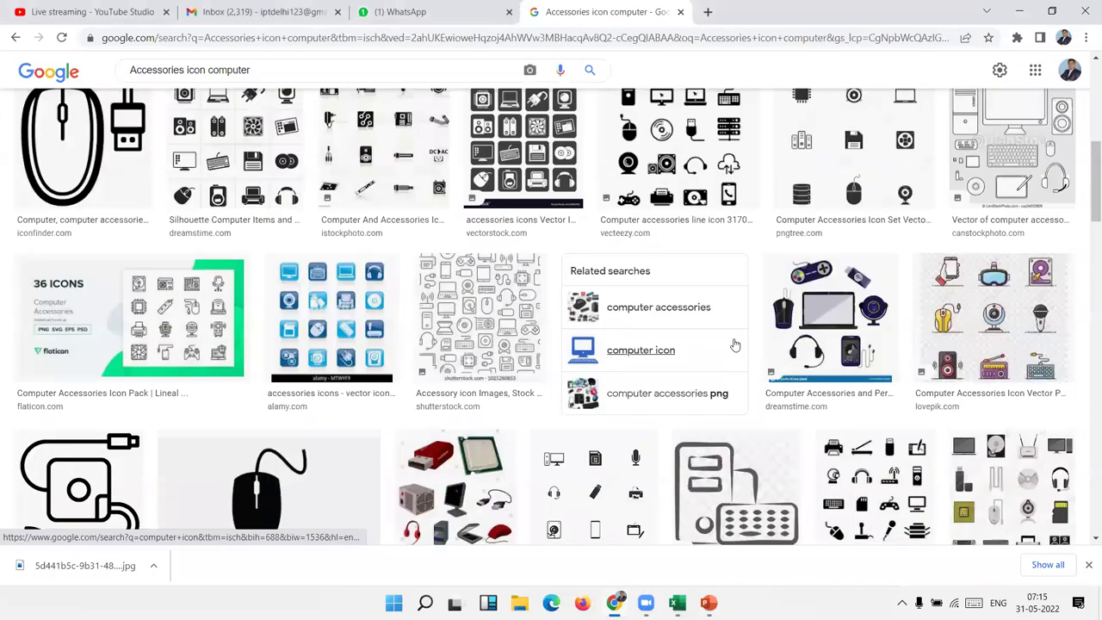
scroll(734, 345, down, 3)
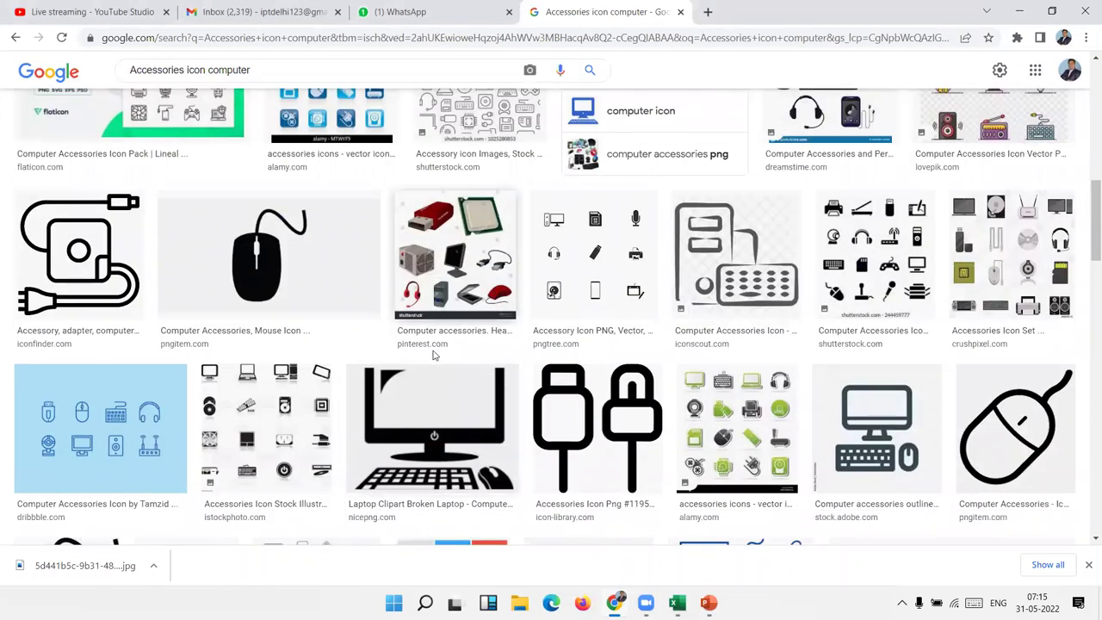
scroll(435, 354, down, 3)
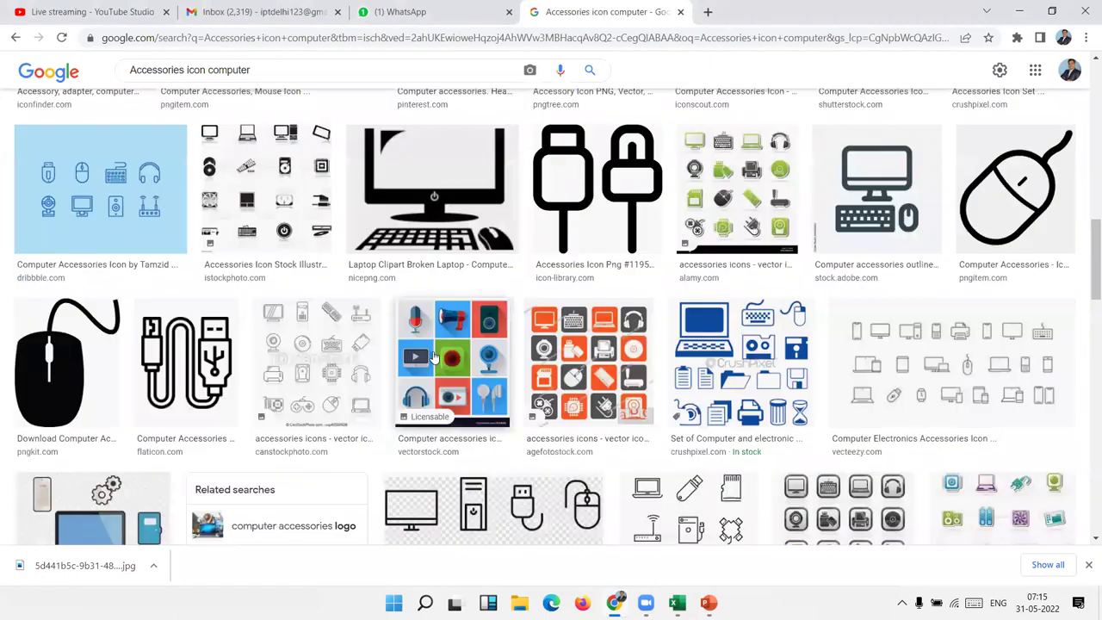
scroll(434, 357, down, 2)
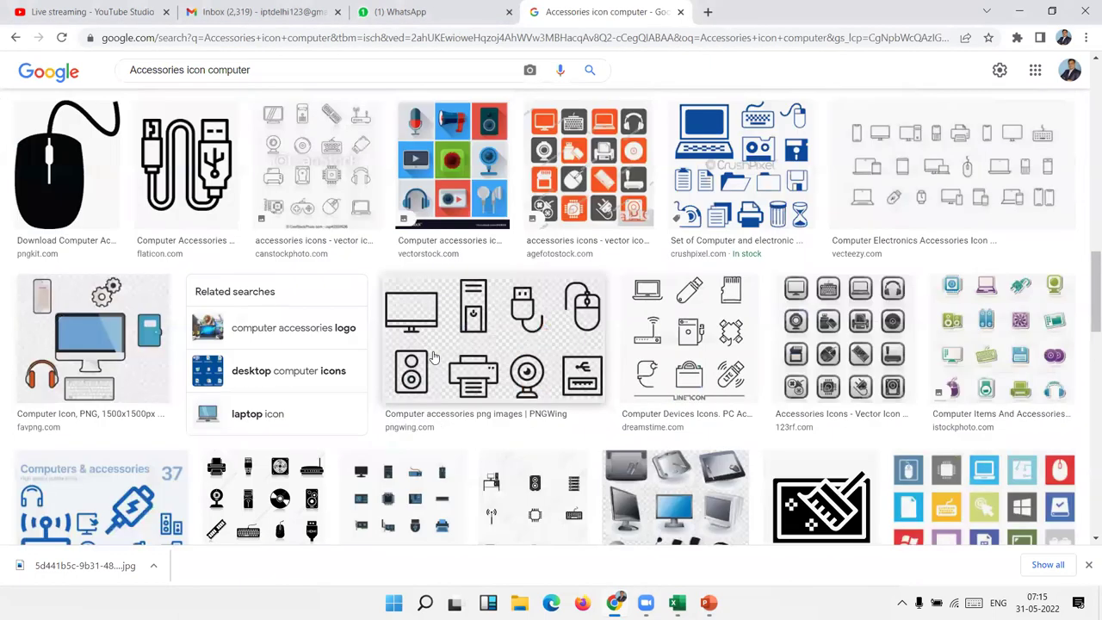
scroll(651, 432, down, 3)
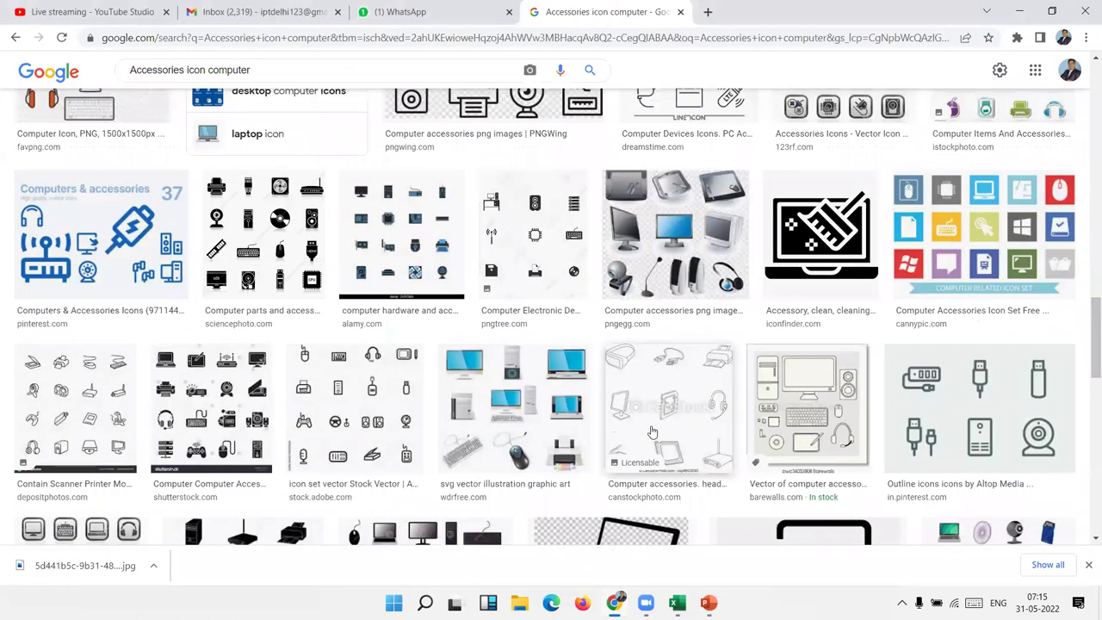
scroll(407, 410, up, 2)
scroll(406, 411, down, 5)
scroll(408, 408, up, 1)
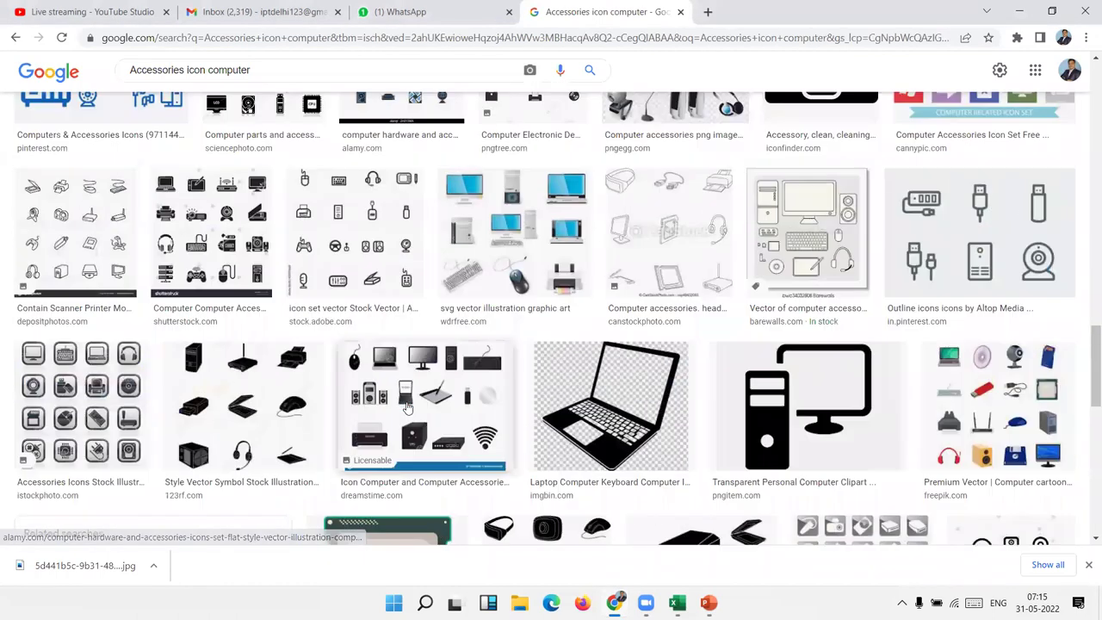
scroll(408, 408, down, 3)
scroll(404, 401, up, 10)
scroll(410, 395, down, 3)
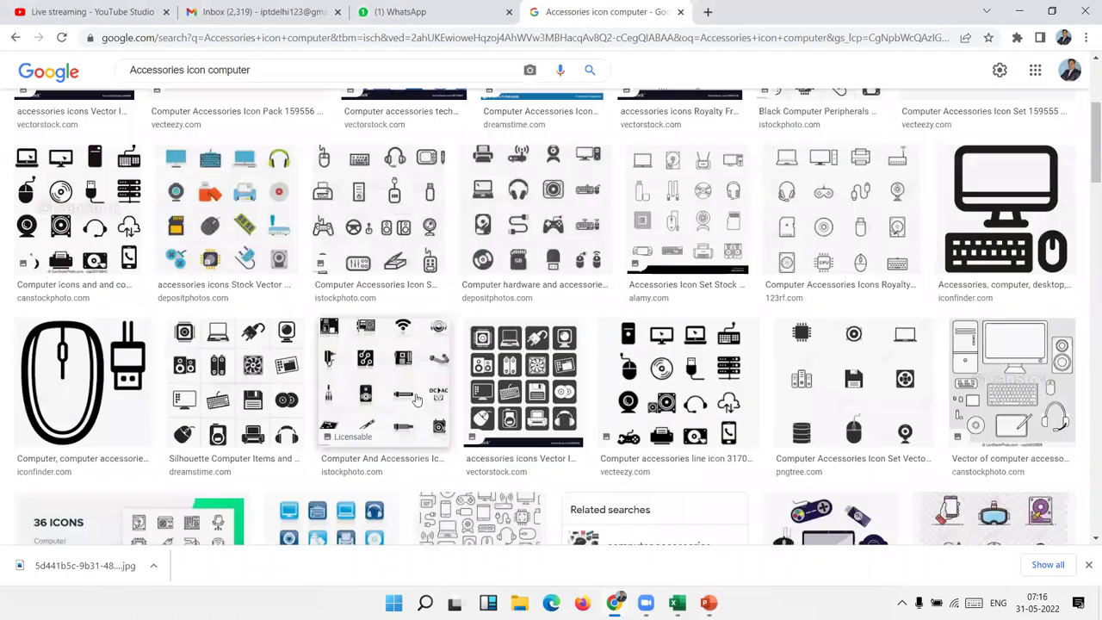
scroll(411, 398, down, 3)
scroll(422, 401, down, 3)
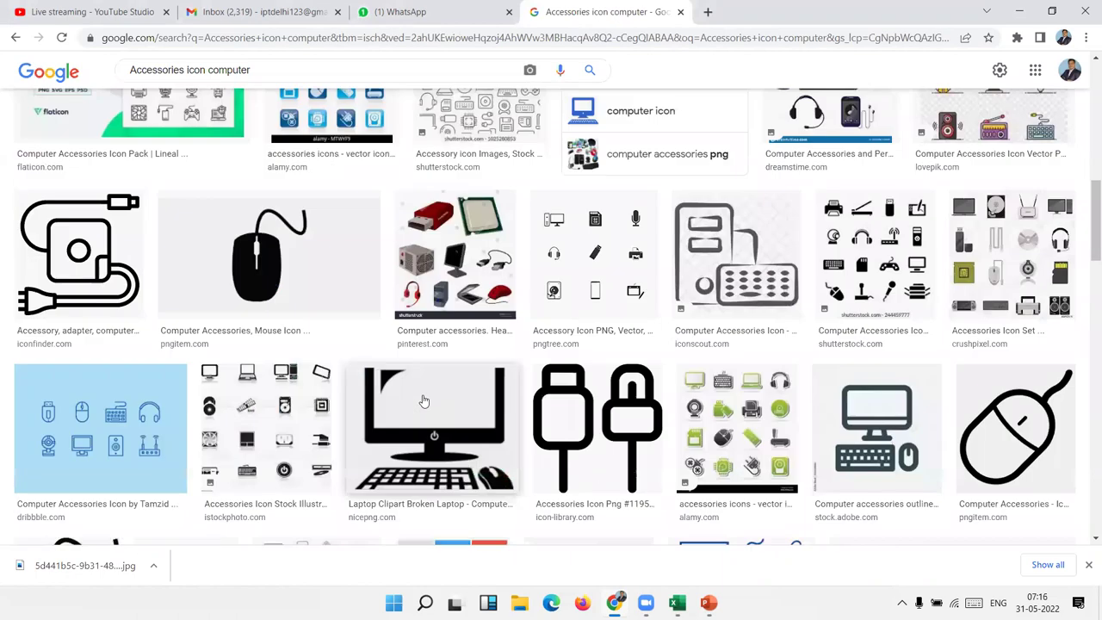
scroll(424, 401, down, 5)
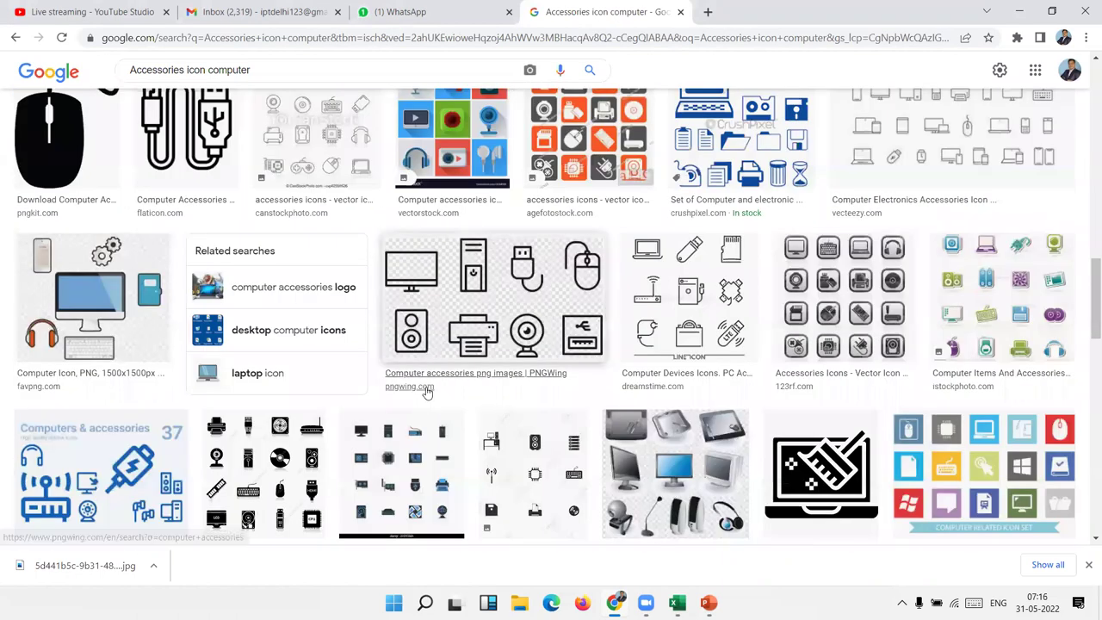
scroll(534, 447, down, 1)
scroll(545, 444, down, 2)
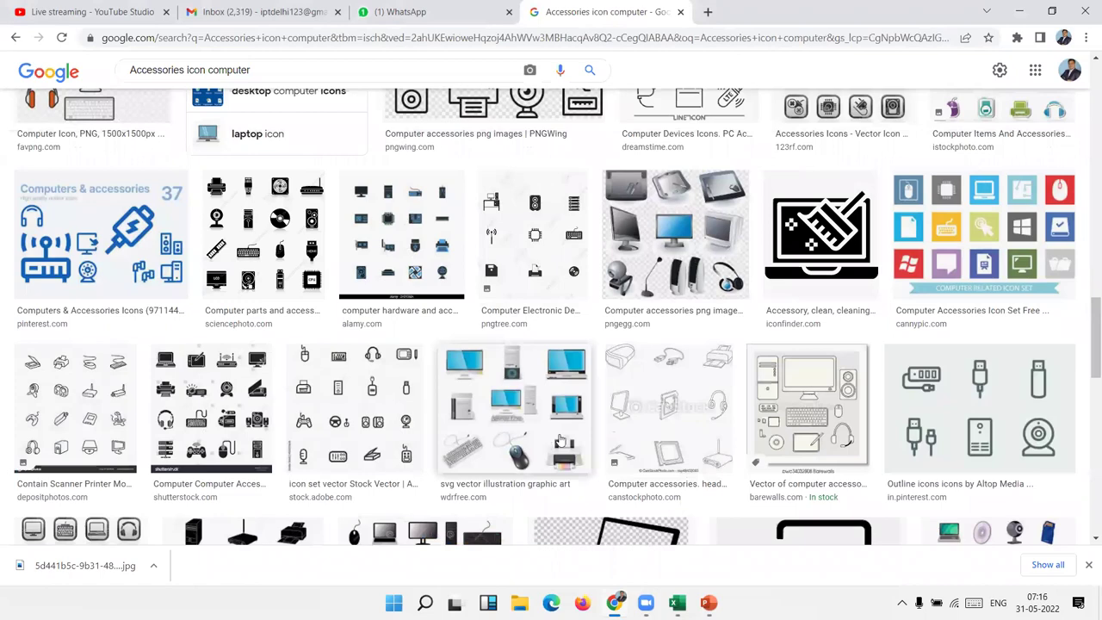
scroll(629, 423, up, 1)
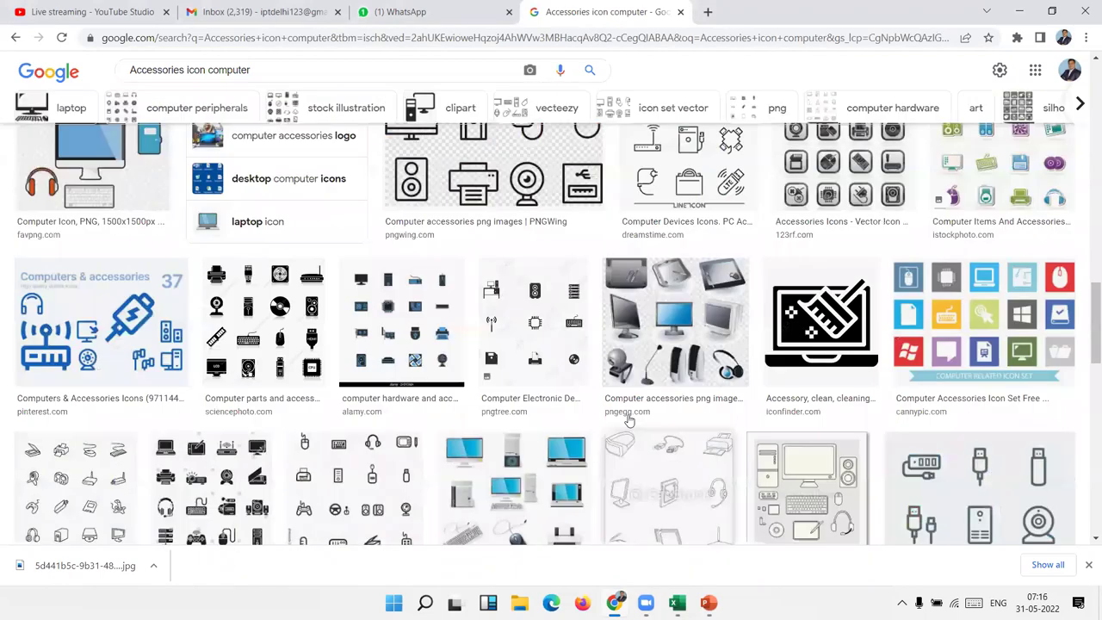
scroll(629, 423, down, 7)
scroll(49, 419, up, 3)
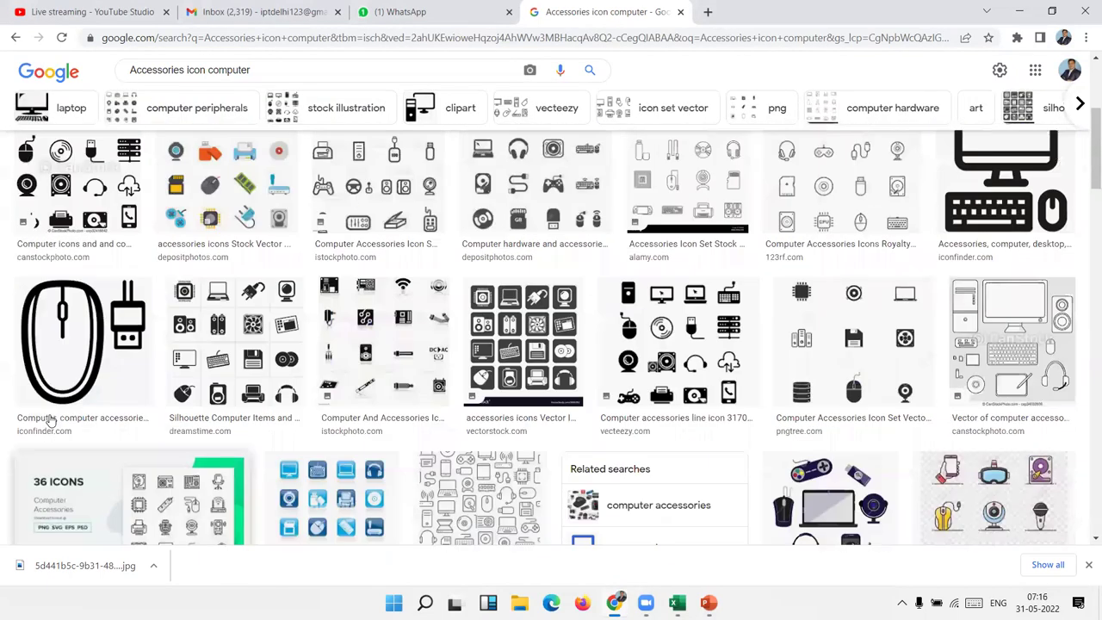
scroll(49, 419, up, 3)
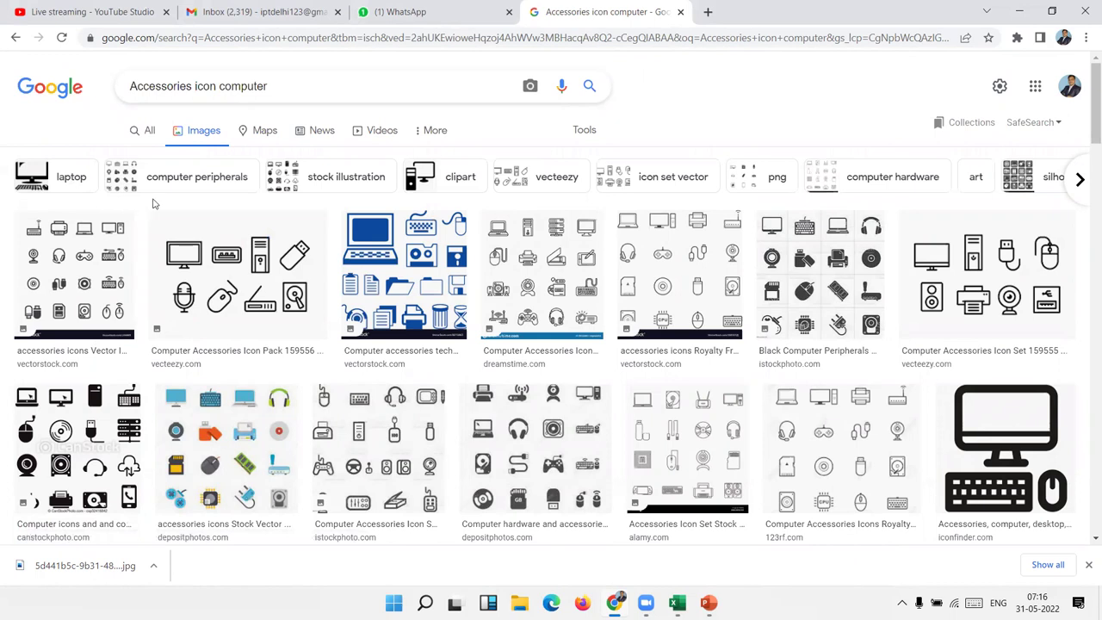
click(978, 176)
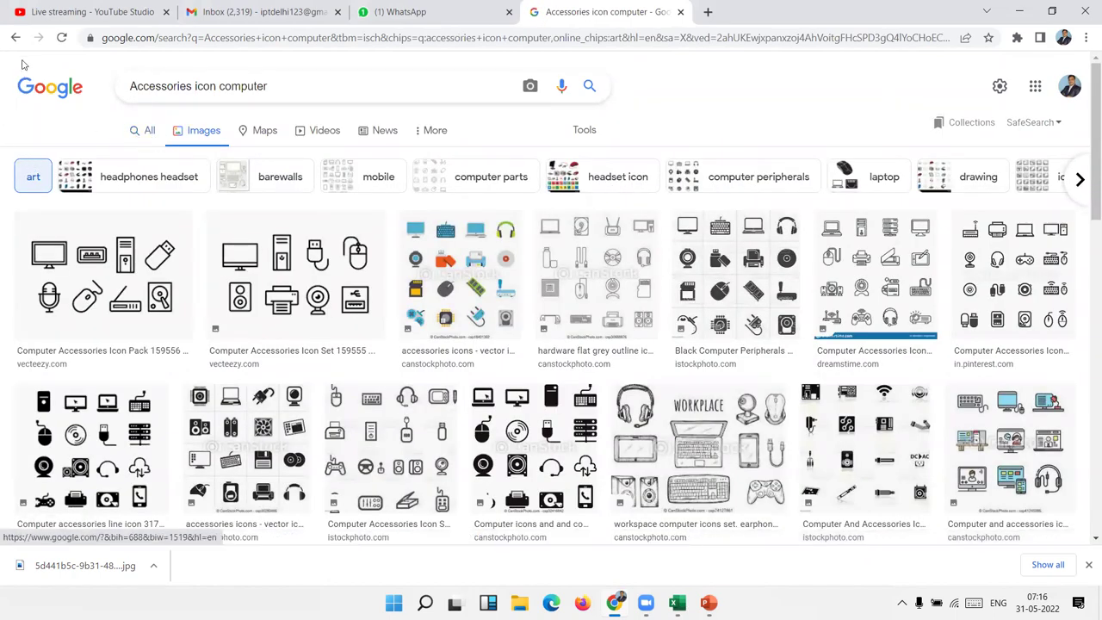
click(15, 38)
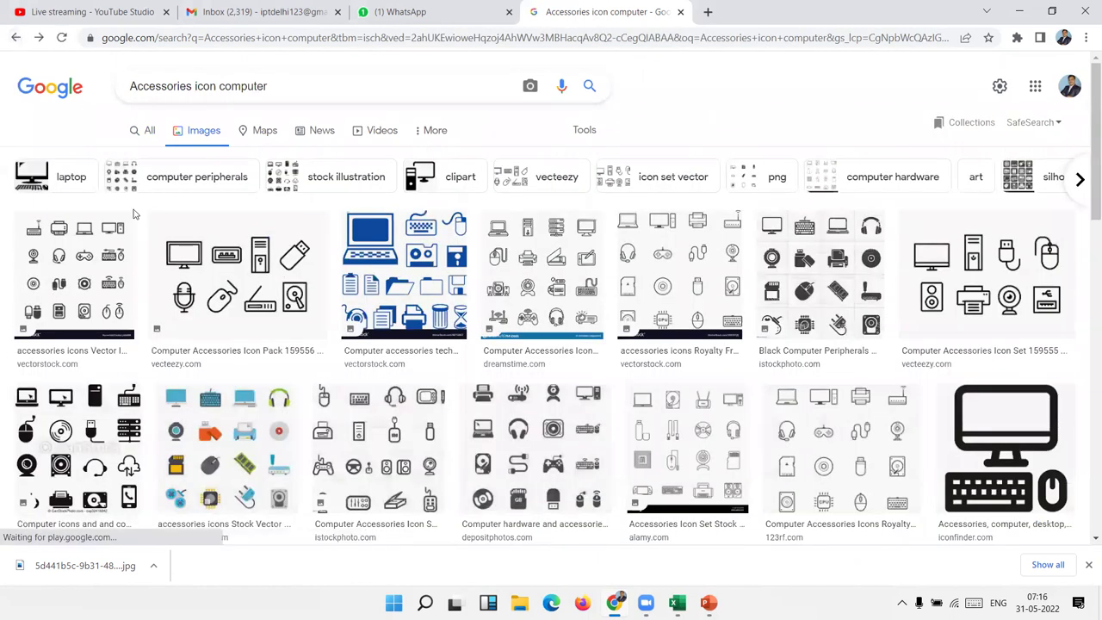
Filter to laptop icons and copy the tablet-and-mouse Electronics Accessories image
click(74, 191)
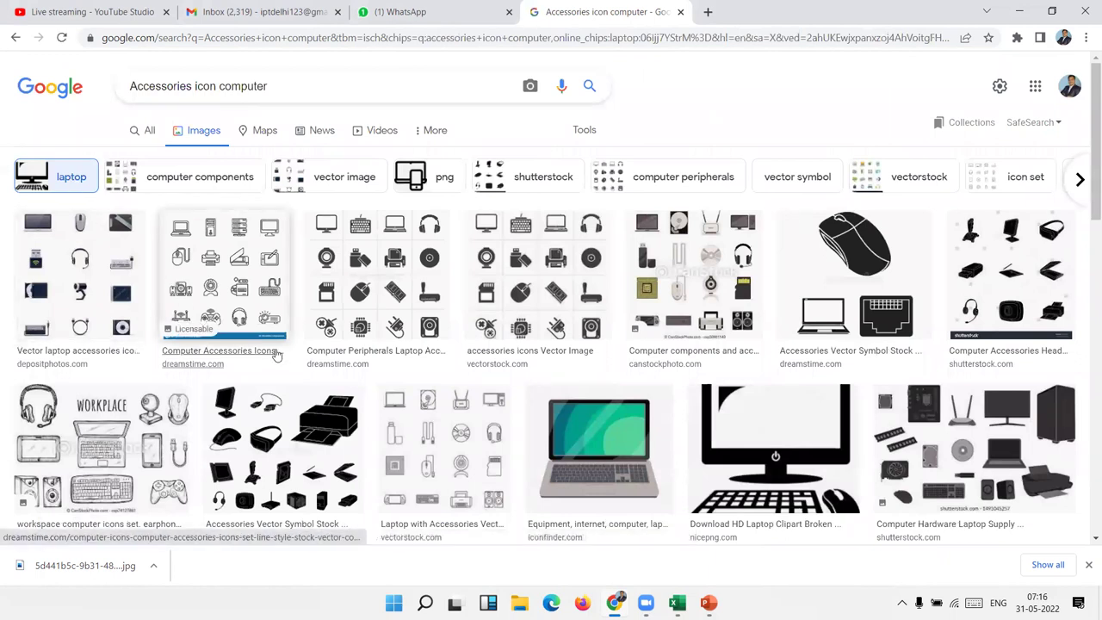
scroll(278, 354, down, 2)
scroll(277, 355, down, 3)
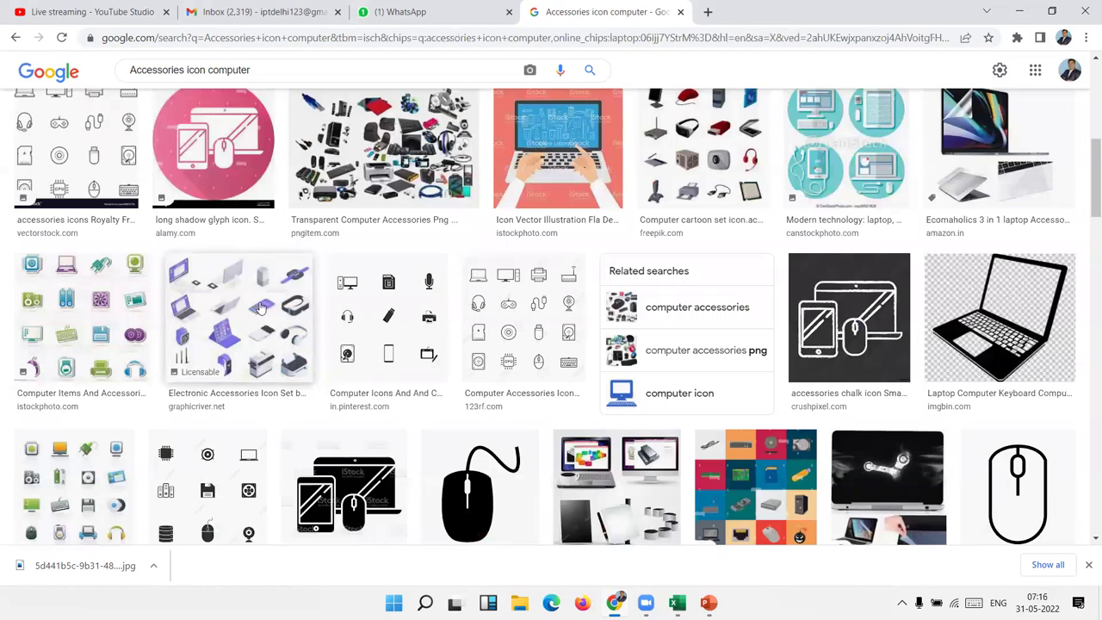
scroll(261, 308, down, 3)
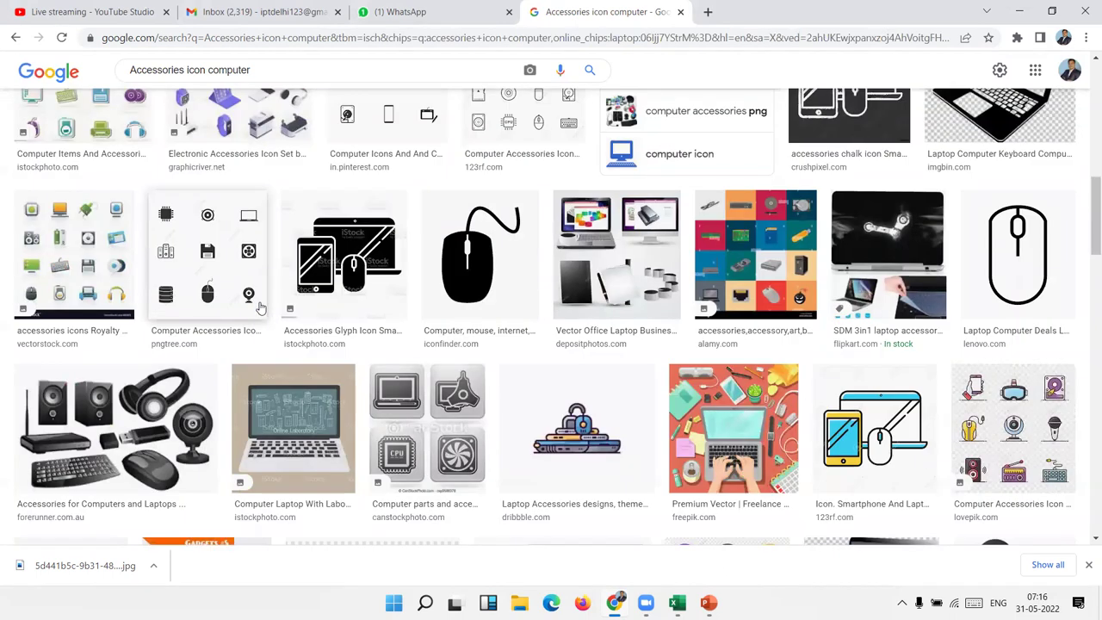
scroll(261, 308, up, 3)
scroll(261, 308, down, 1)
scroll(261, 308, down, 4)
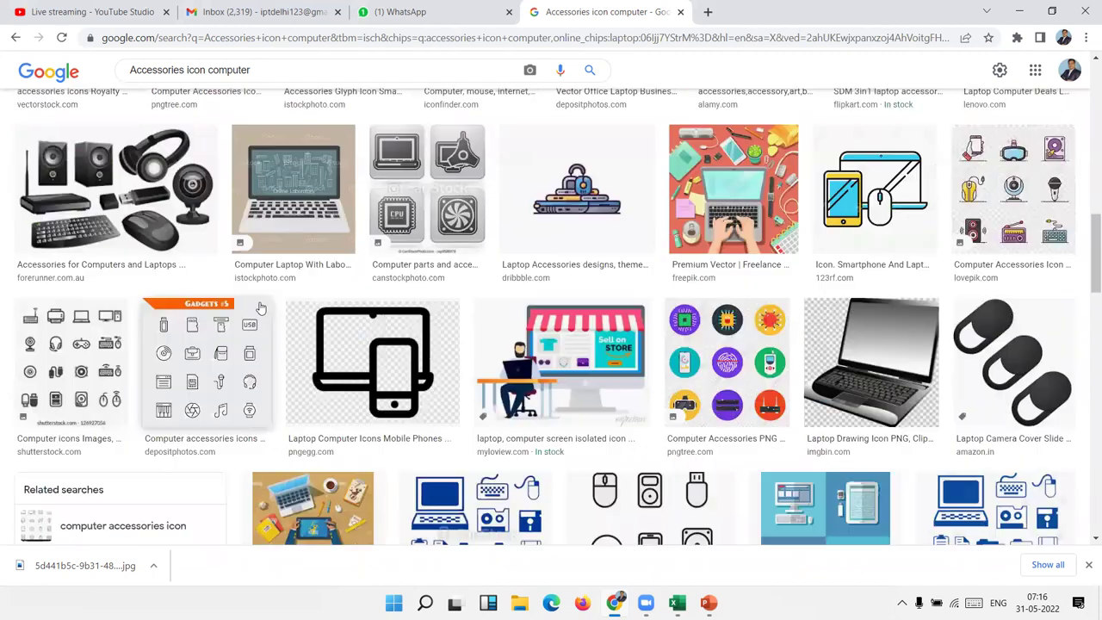
scroll(261, 309, down, 3)
scroll(261, 308, down, 3)
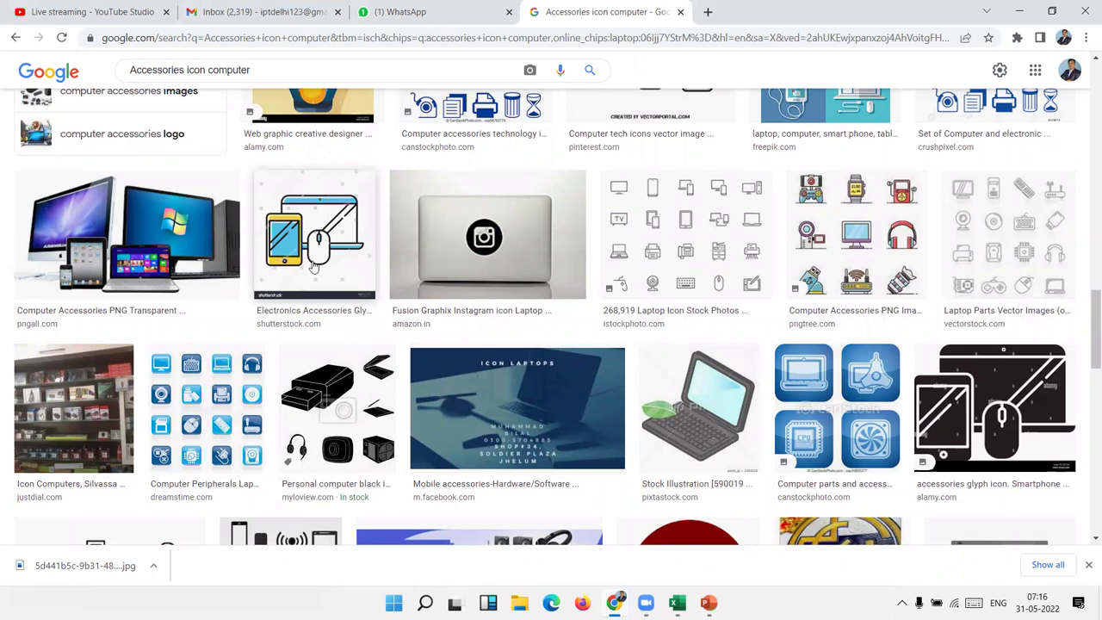
right_click(314, 257)
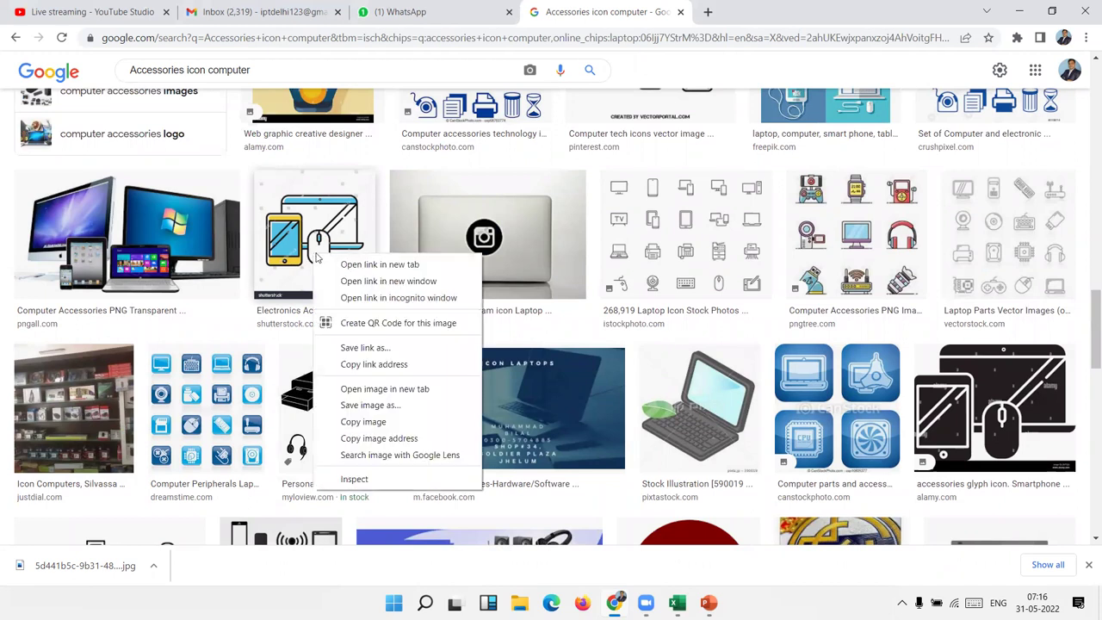
click(354, 420)
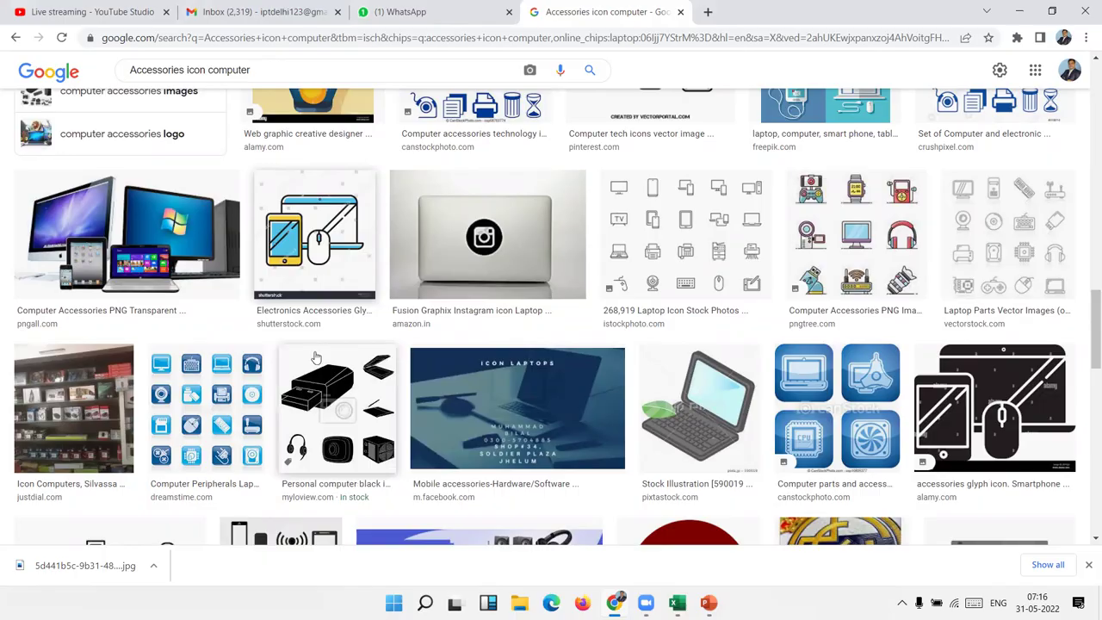
Paste the tablet-and-mouse picture at B8, shrink it and place it above the Accessories label
key(alt+Tab)
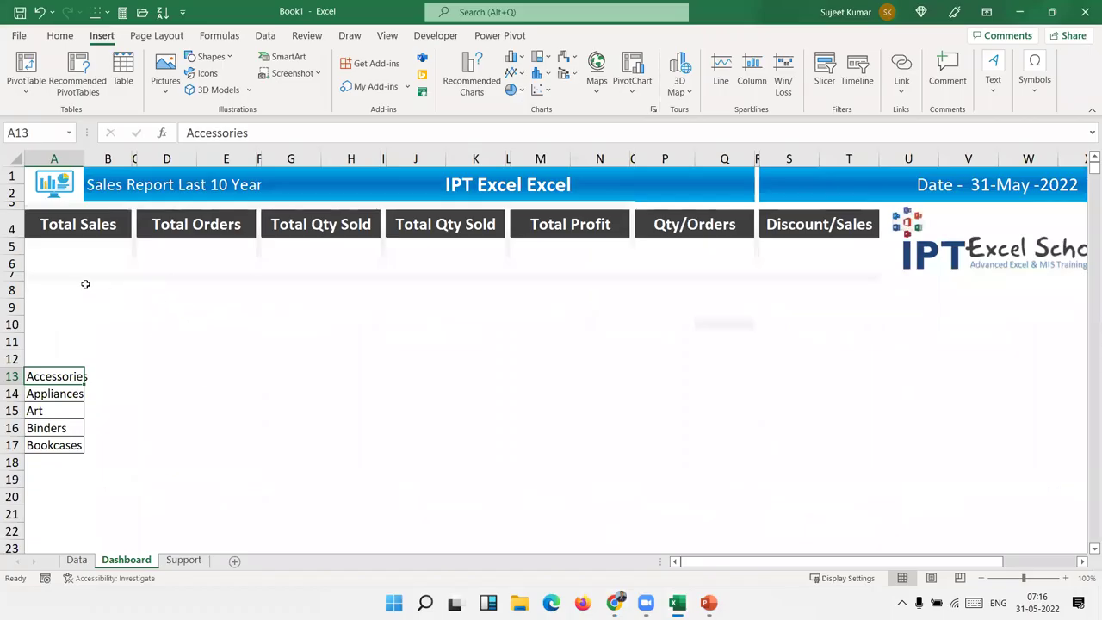
click(94, 290)
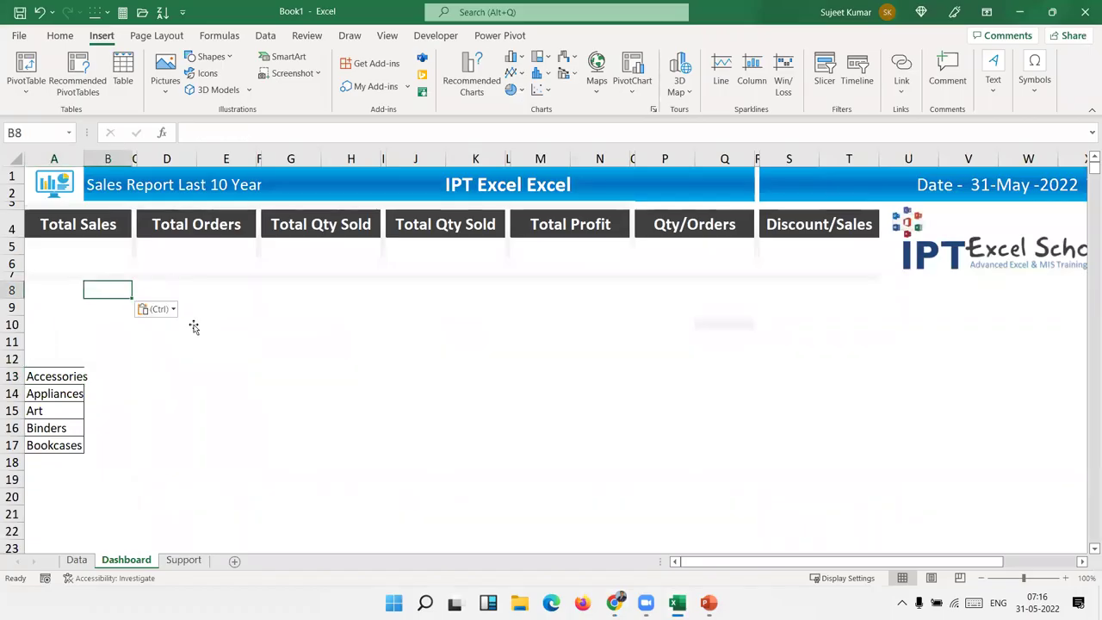
mouse_move(231, 449)
mouse_down()
mouse_move(358, 465)
mouse_move(273, 367)
mouse_move(123, 319)
mouse_up()
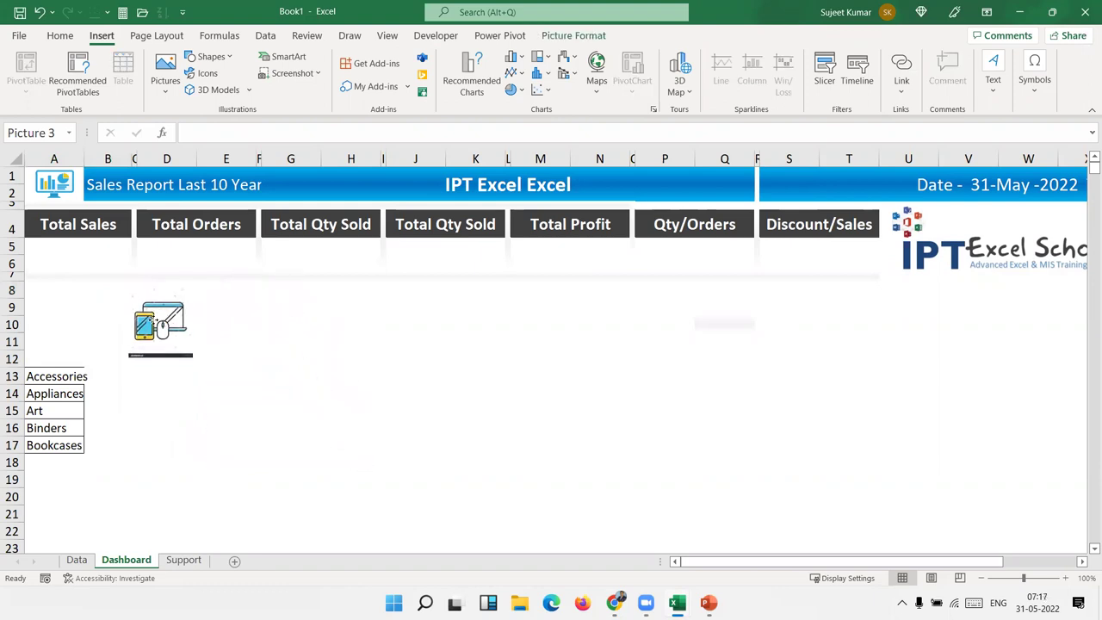
mouse_move(155, 353)
mouse_down()
mouse_move(131, 319)
mouse_move(141, 338)
mouse_move(66, 316)
mouse_move(85, 337)
mouse_move(61, 331)
mouse_up()
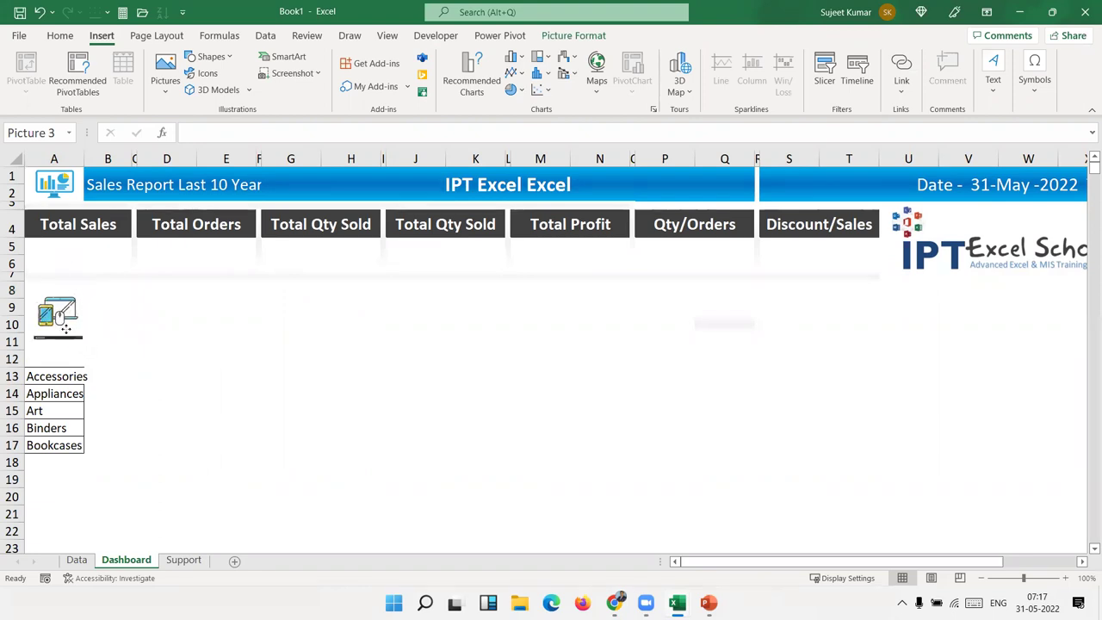
click(59, 391)
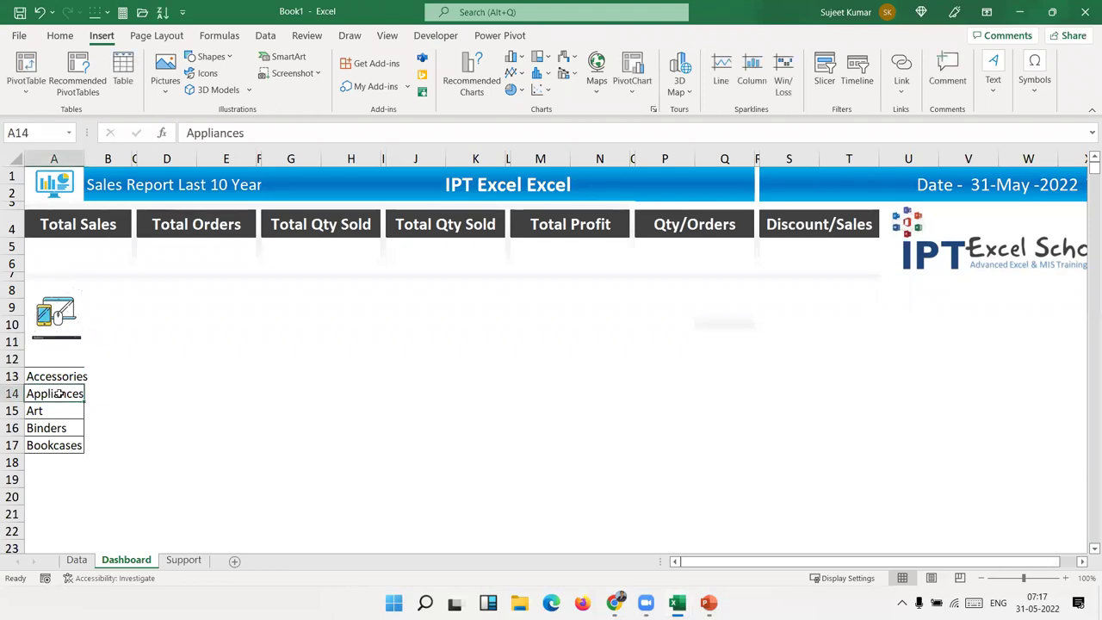
key(alt+Tab)
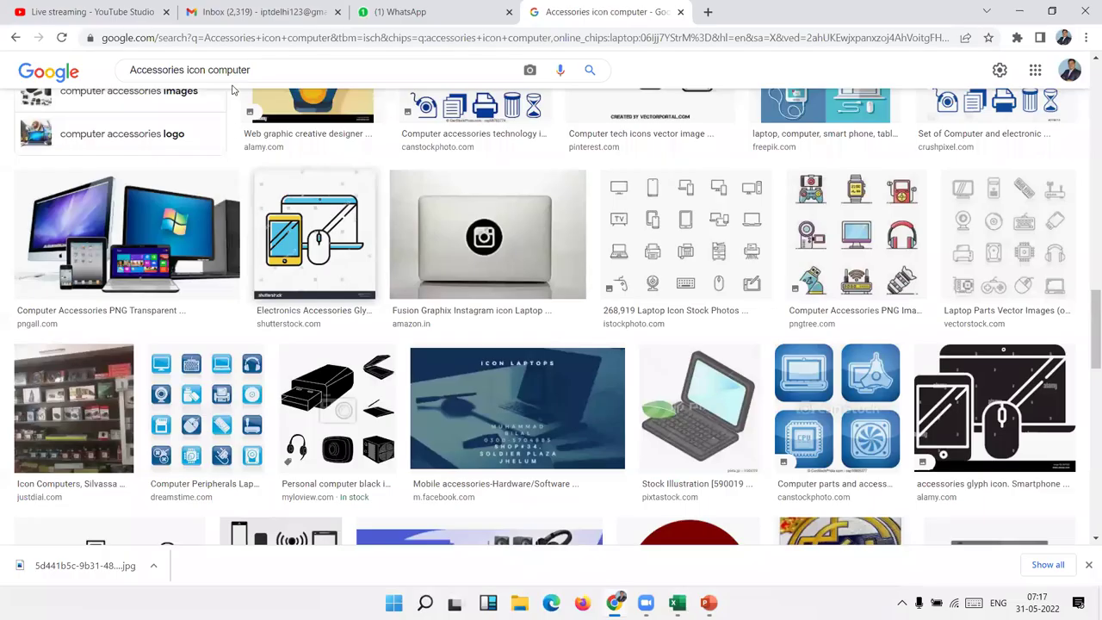
Change the image search to 'Appliances icon'
double_click(181, 69)
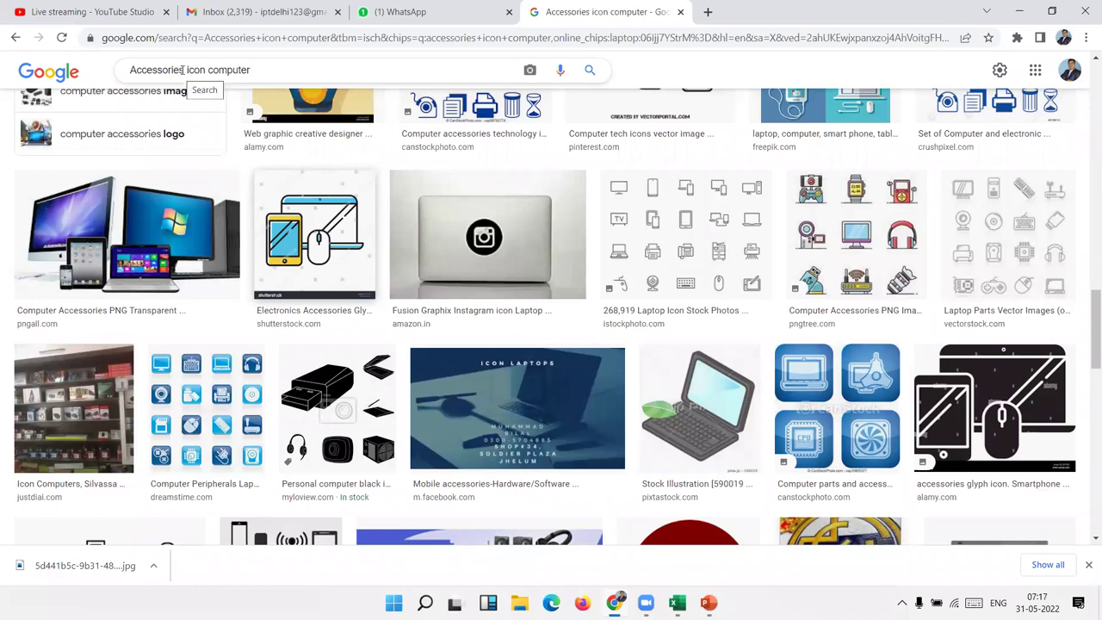
key(ctrl+v)
key(Return)
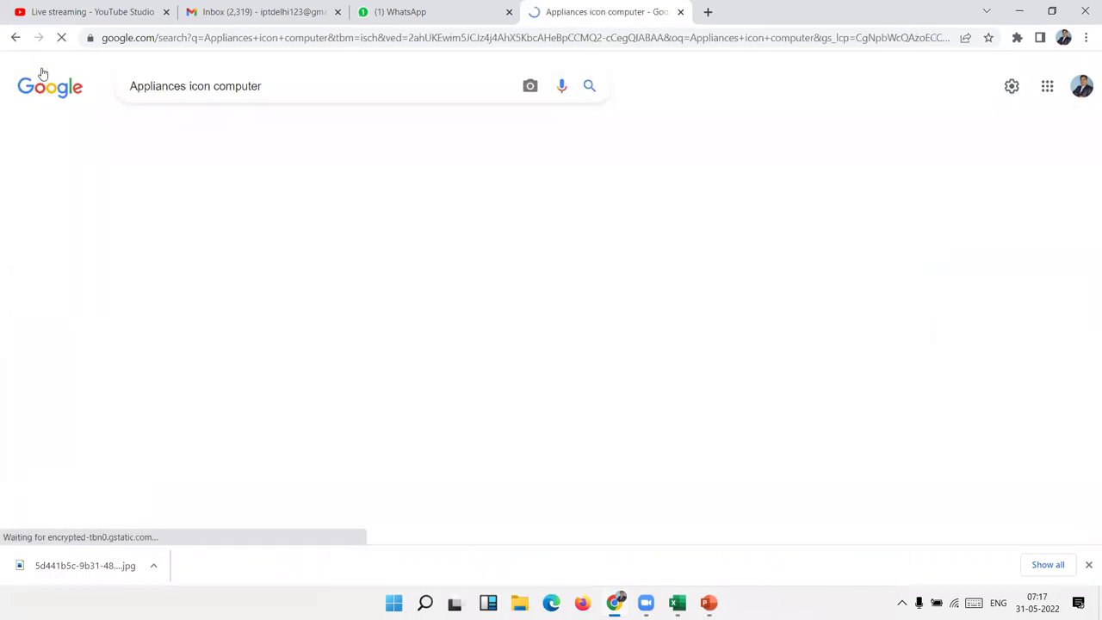
click(281, 90)
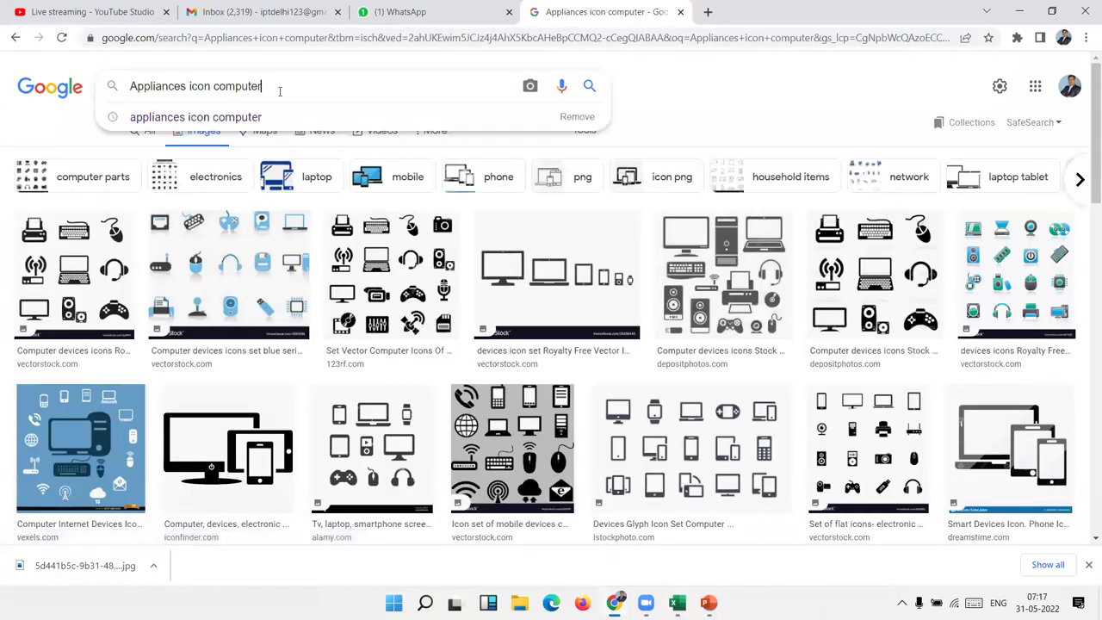
key(BackSpace)
key(BackSpace)
key(BackSpace)
key(BackSpace)
key(BackSpace)
key(BackSpace)
key(BackSpace)
key(BackSpace)
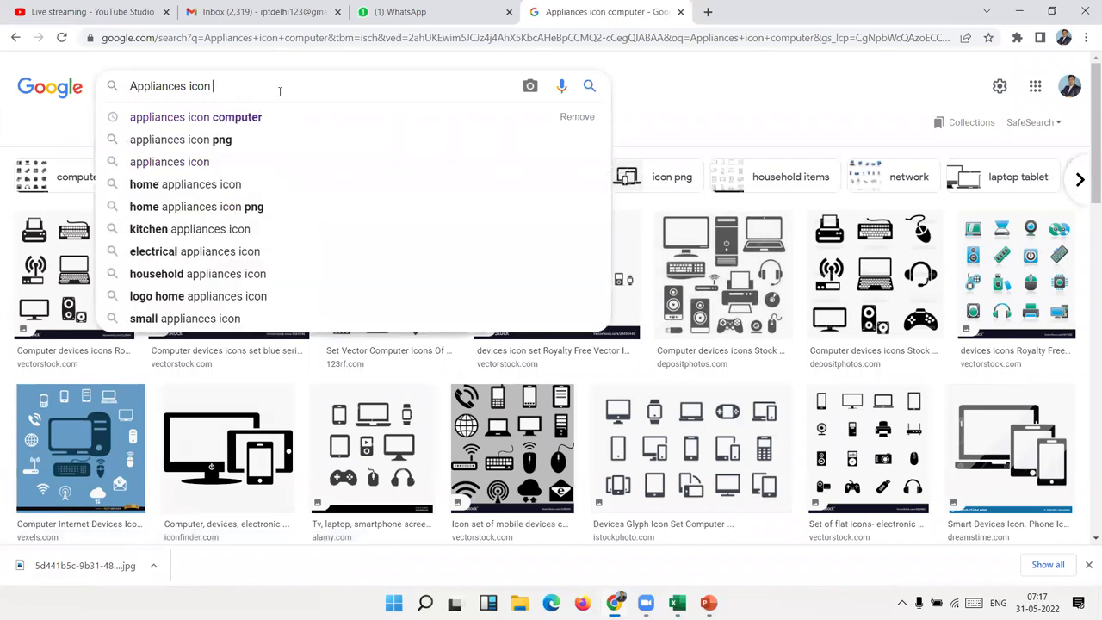
key(Return)
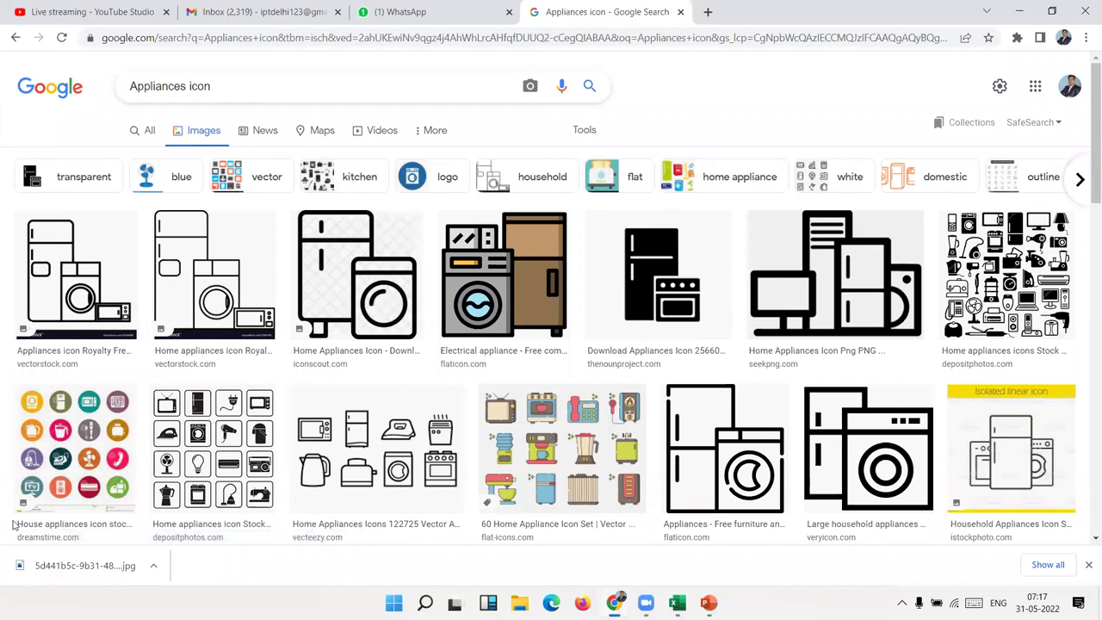
Copy the Electrical appliance image and paste it into Excel at G12
right_click(484, 260)
click(526, 428)
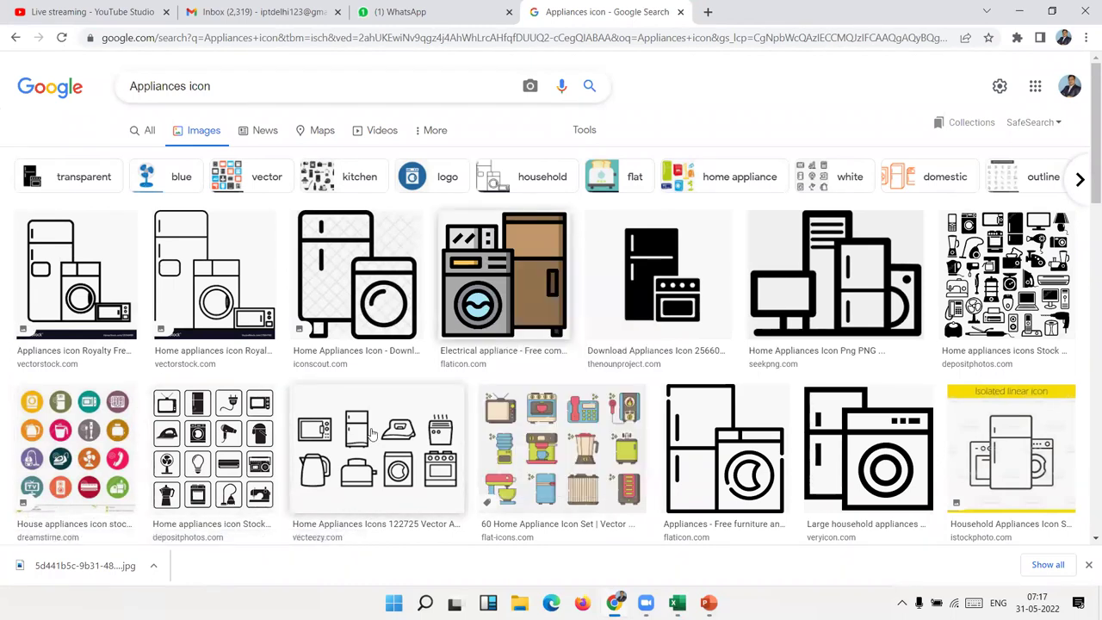
key(alt+Tab)
click(276, 370)
key(ctrl+v)
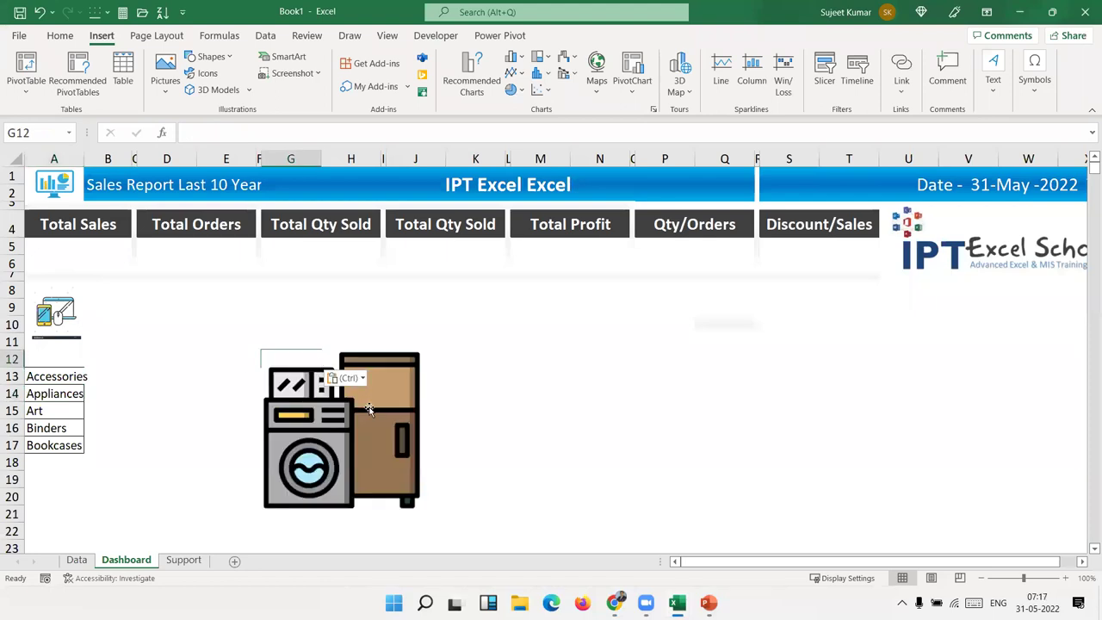
Resize the appliance picture to match the devices icon, set it alongside, then select A12
drag(423, 509, 317, 351)
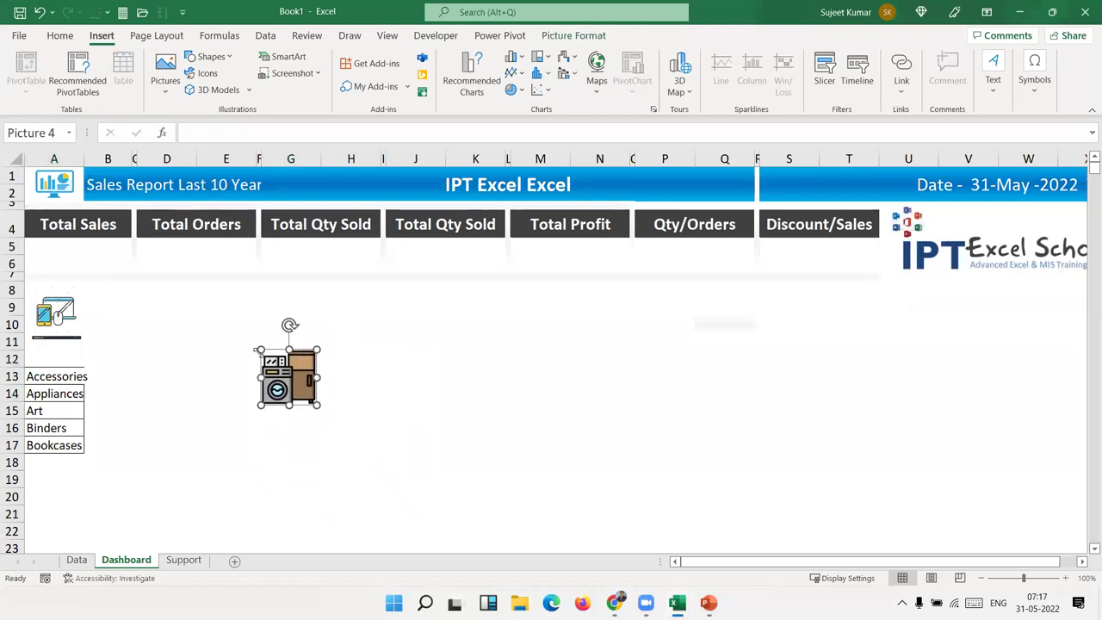
click(76, 314)
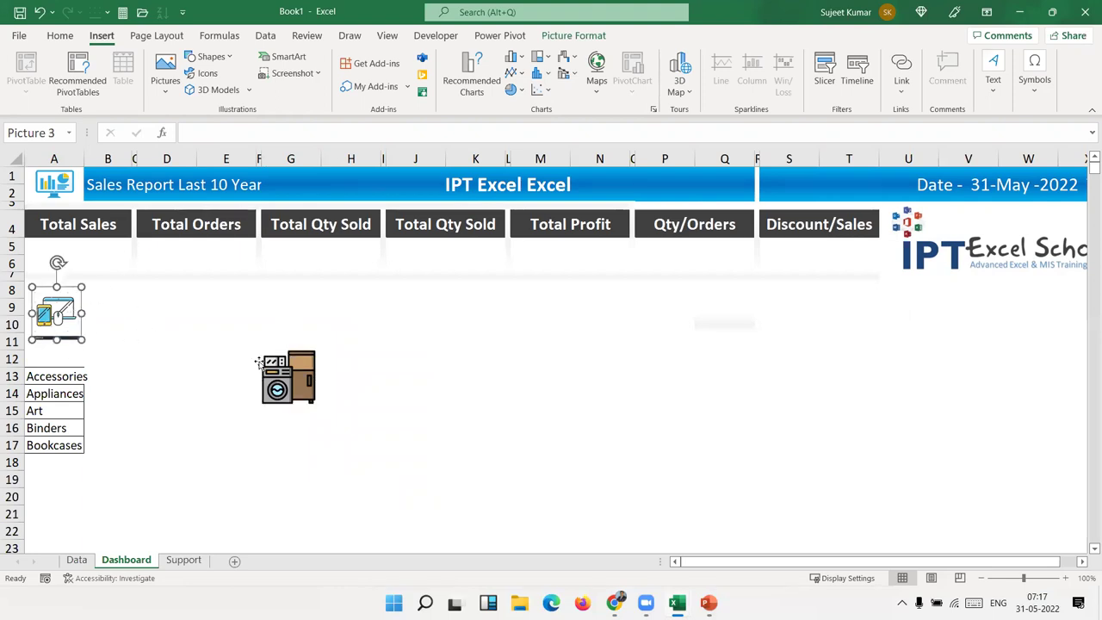
drag(269, 365, 169, 315)
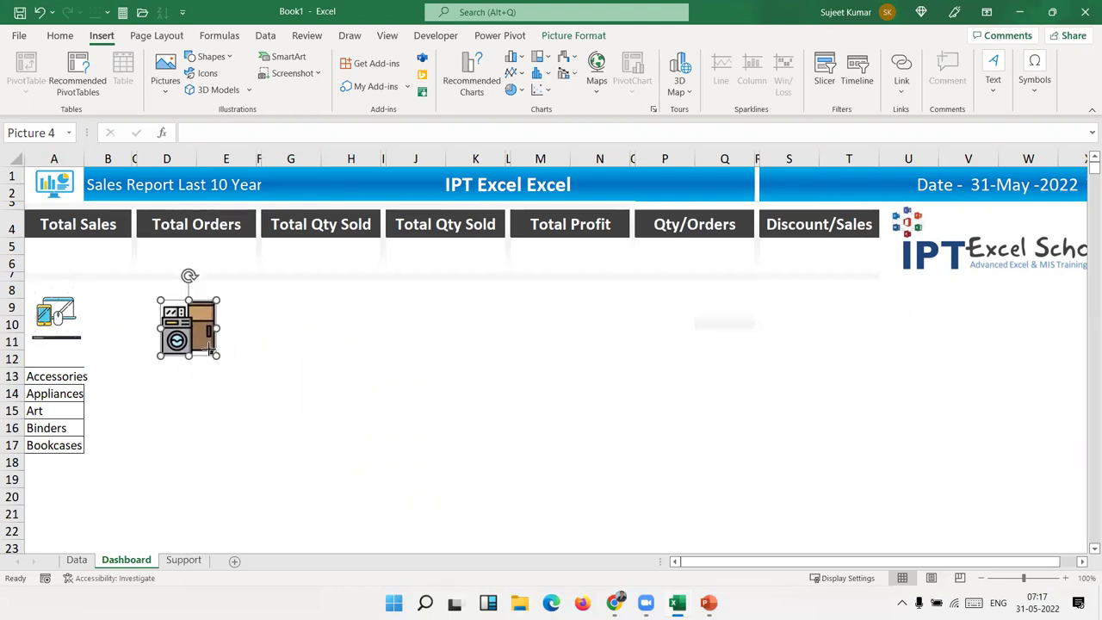
drag(214, 355, 186, 323)
click(178, 309)
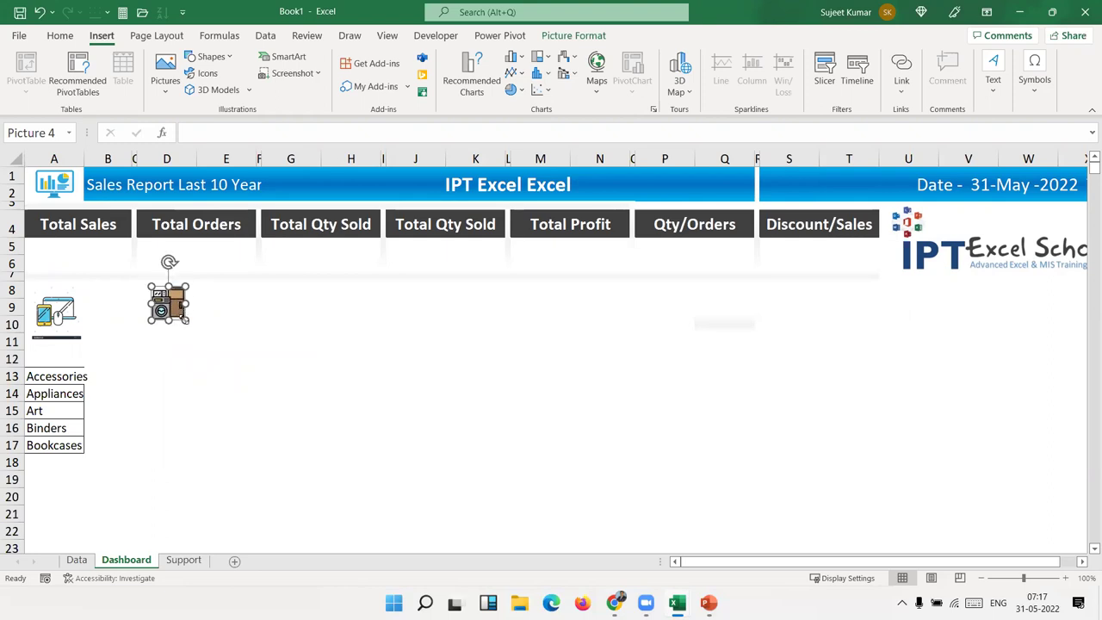
drag(185, 318, 175, 325)
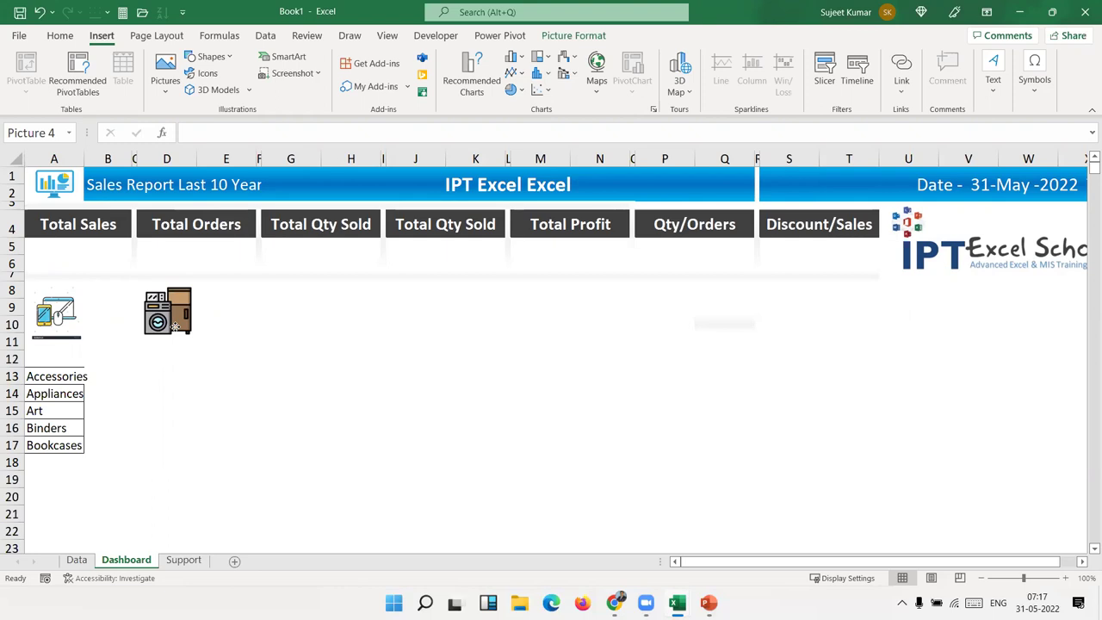
mouse_move(175, 325)
mouse_down()
mouse_move(149, 332)
mouse_move(169, 343)
mouse_up()
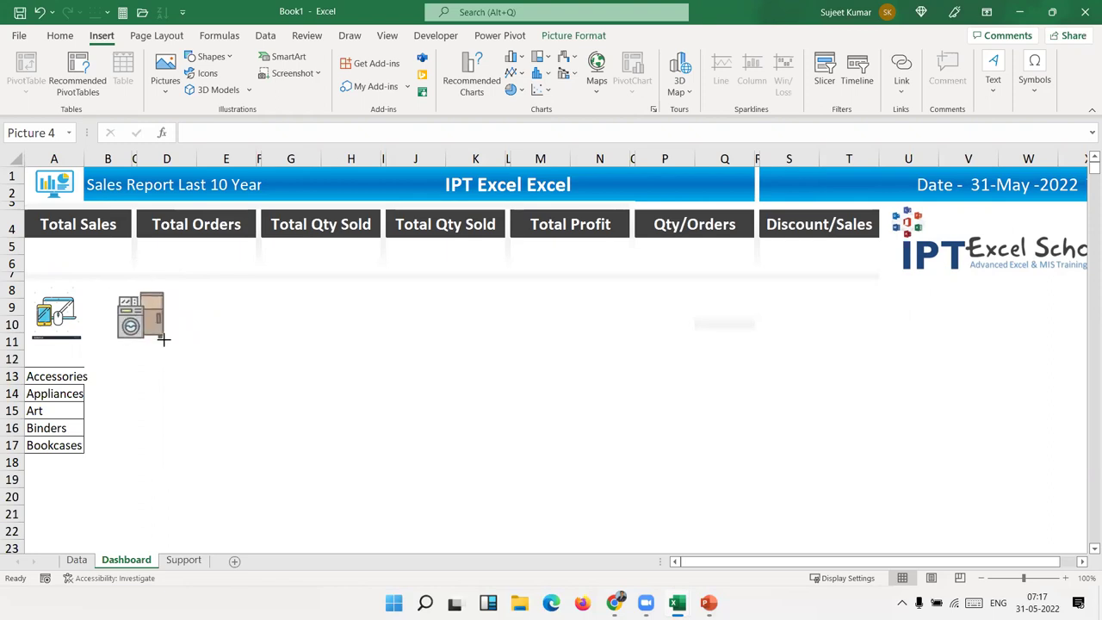
click(50, 353)
click(51, 343)
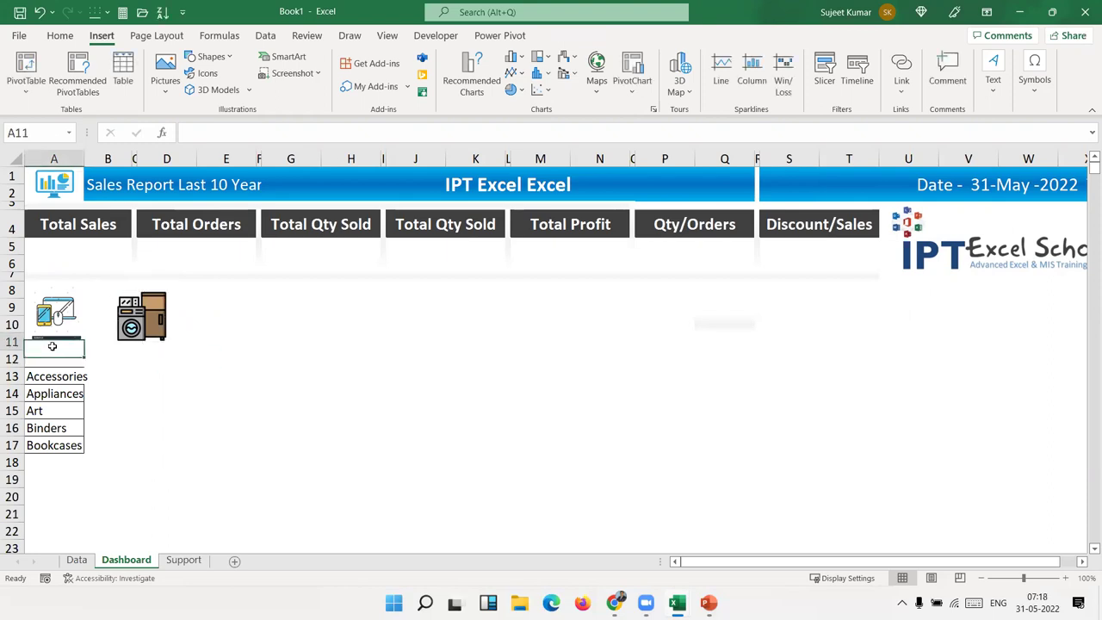
click(68, 358)
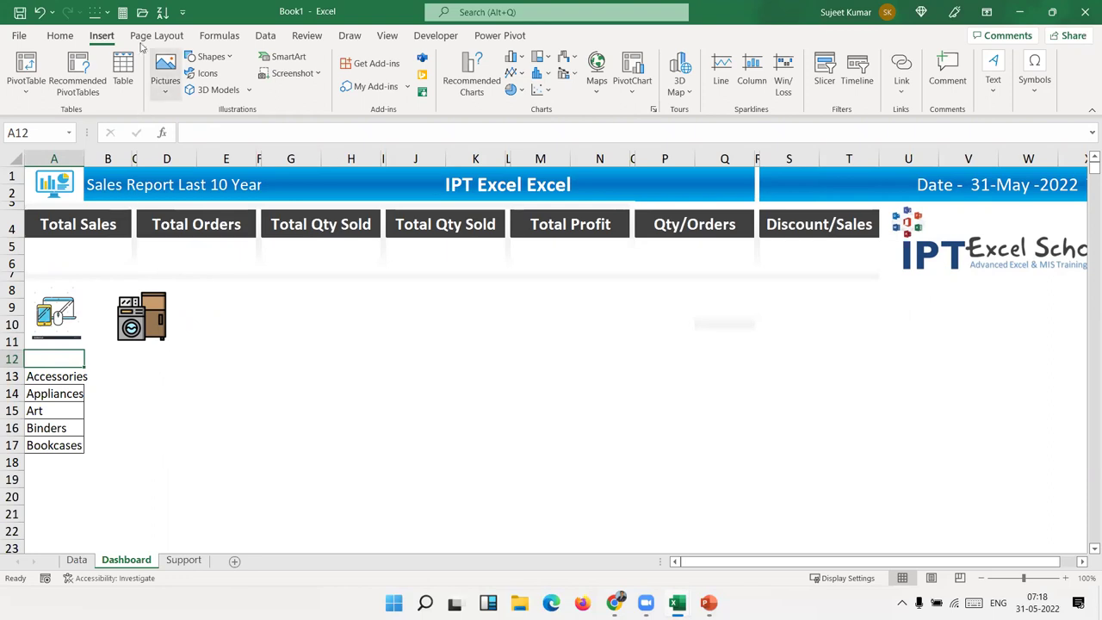
Give cell A12 a teal fill from the More Colors Standard palette
click(62, 35)
click(194, 86)
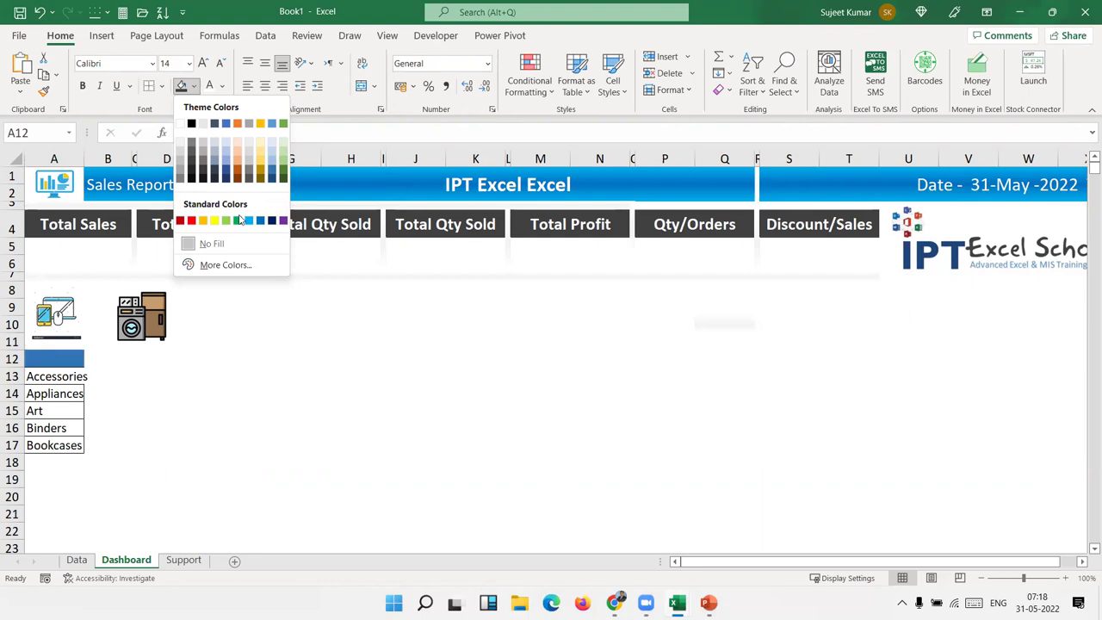
click(223, 263)
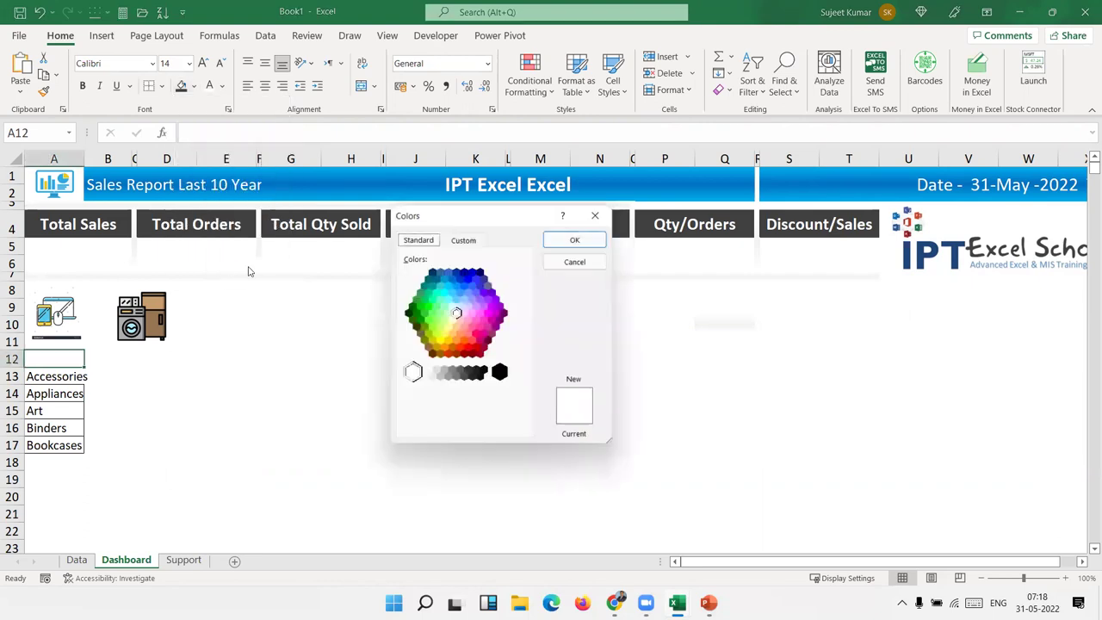
click(440, 286)
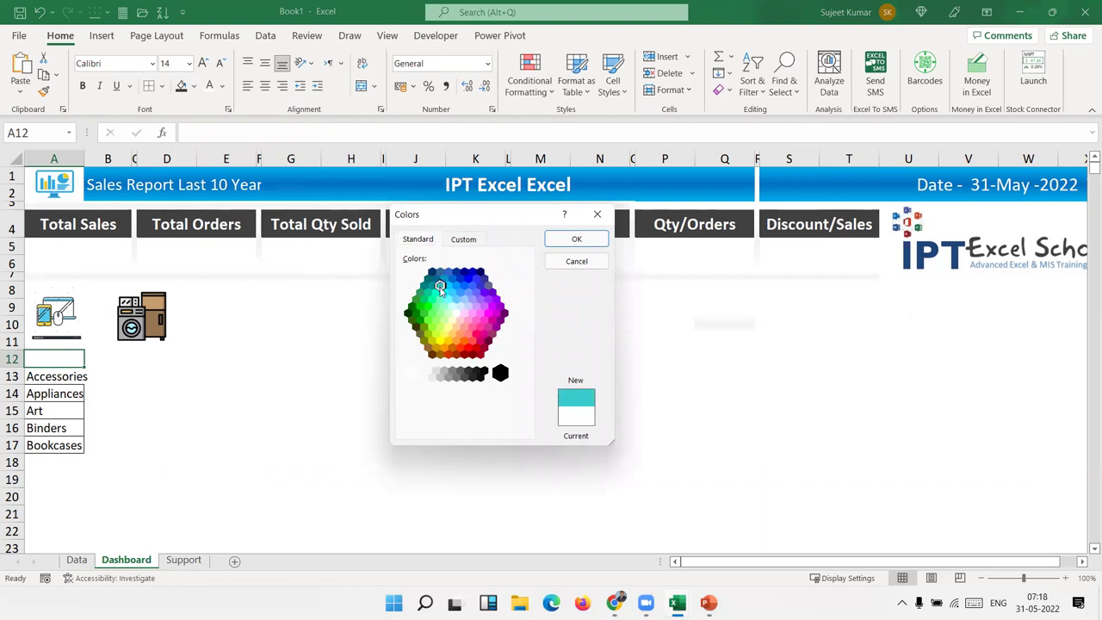
click(576, 238)
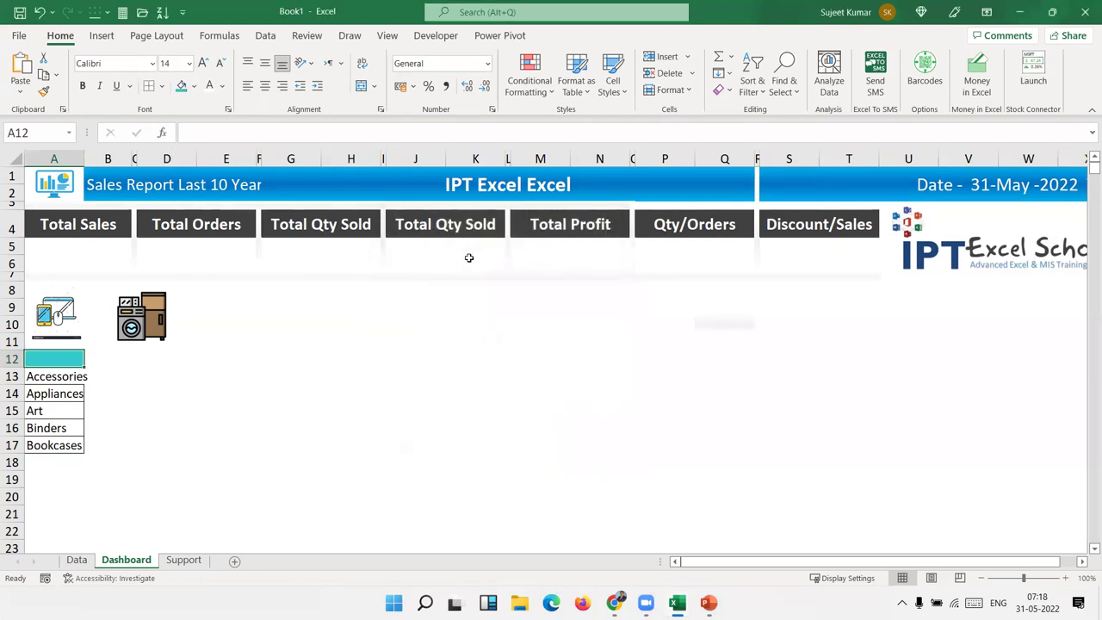
click(284, 360)
Copy the teal cell A12 and paste it into D12 under the appliance icon
click(82, 357)
key(ctrl+c)
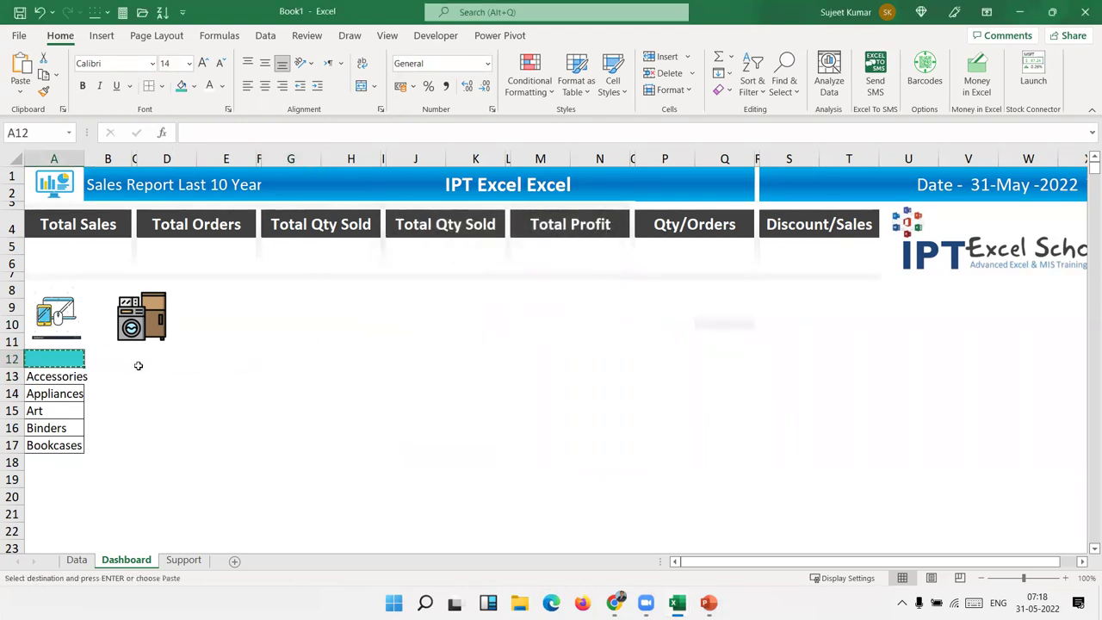
click(135, 360)
key(Left)
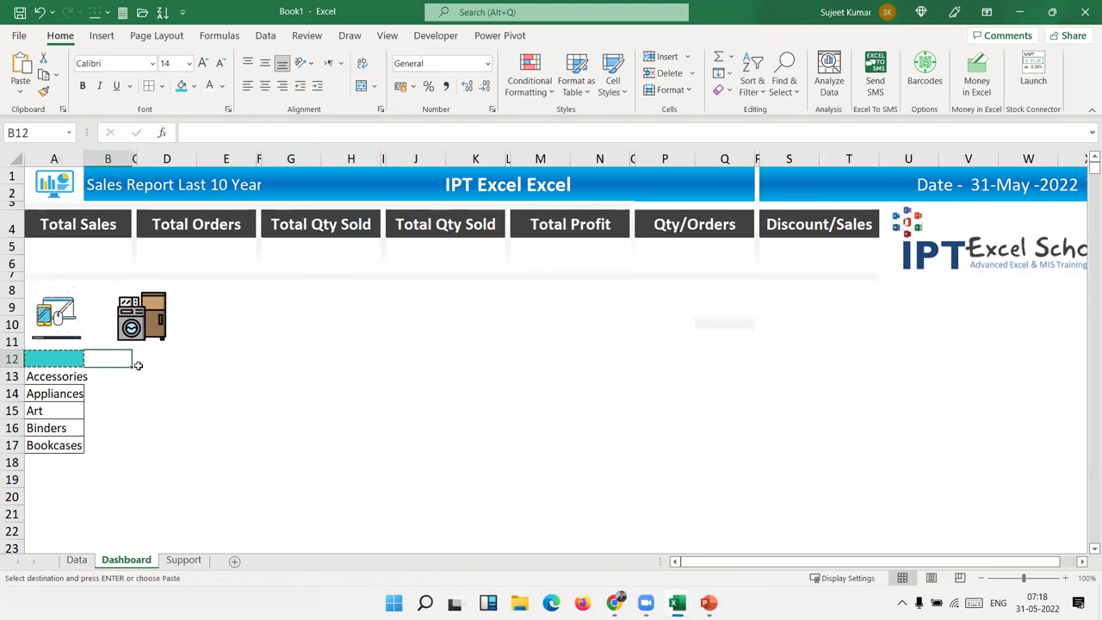
click(136, 361)
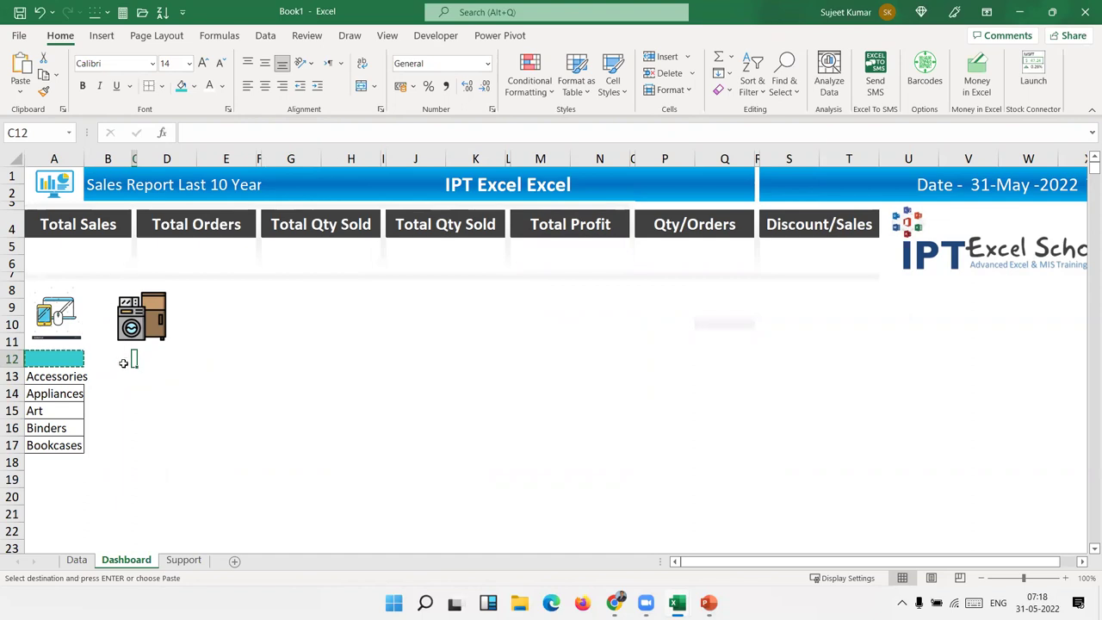
click(148, 361)
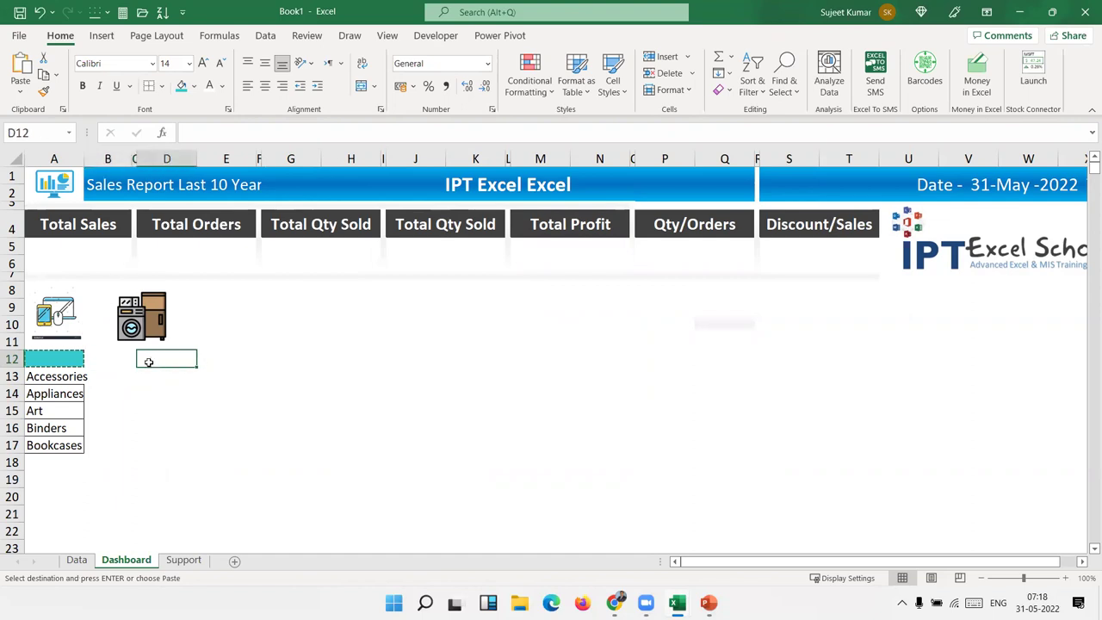
click(128, 360)
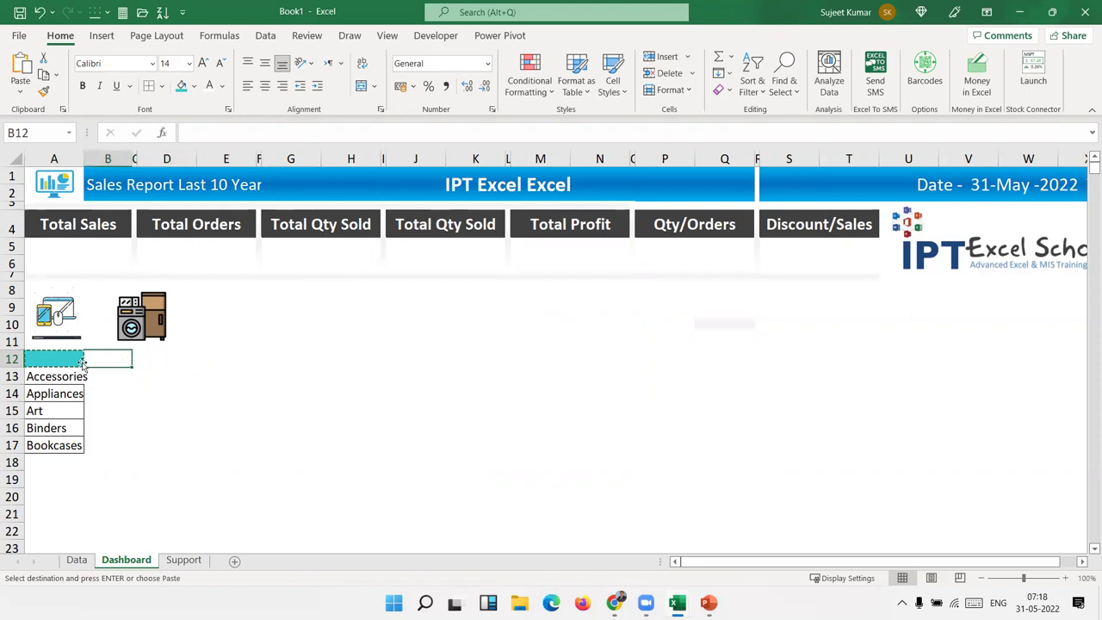
mouse_move(128, 356)
mouse_down()
mouse_move(154, 358)
mouse_move(163, 322)
mouse_up()
key(ctrl+v)
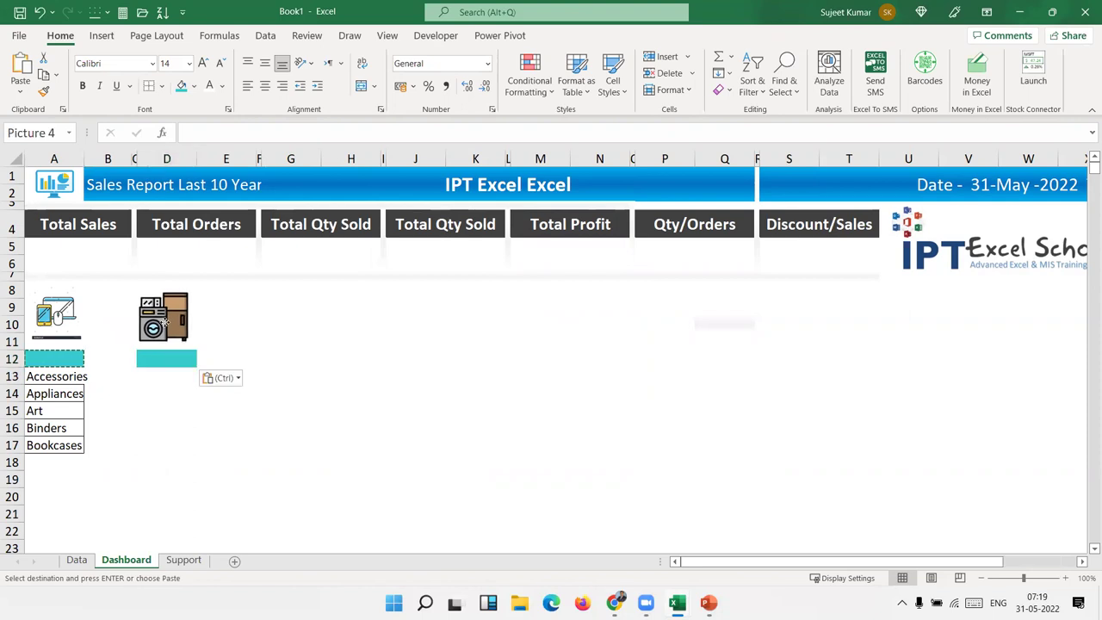
click(99, 334)
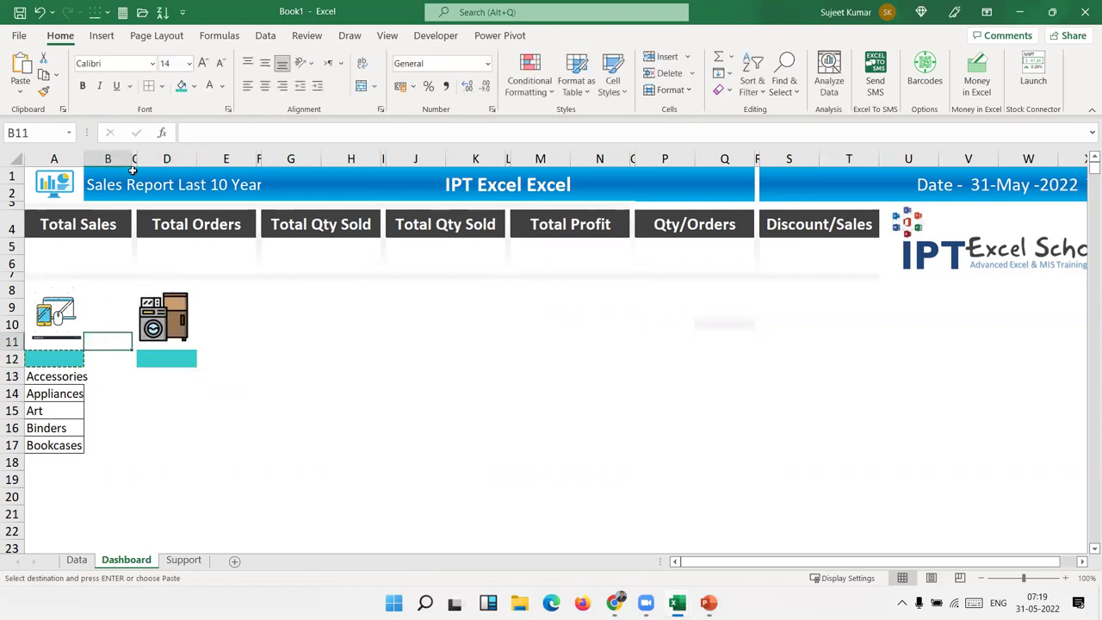
Undo a column B width change and align the appliance picture over the D12 bar
drag(131, 161, 122, 162)
click(233, 319)
click(157, 320)
click(162, 361)
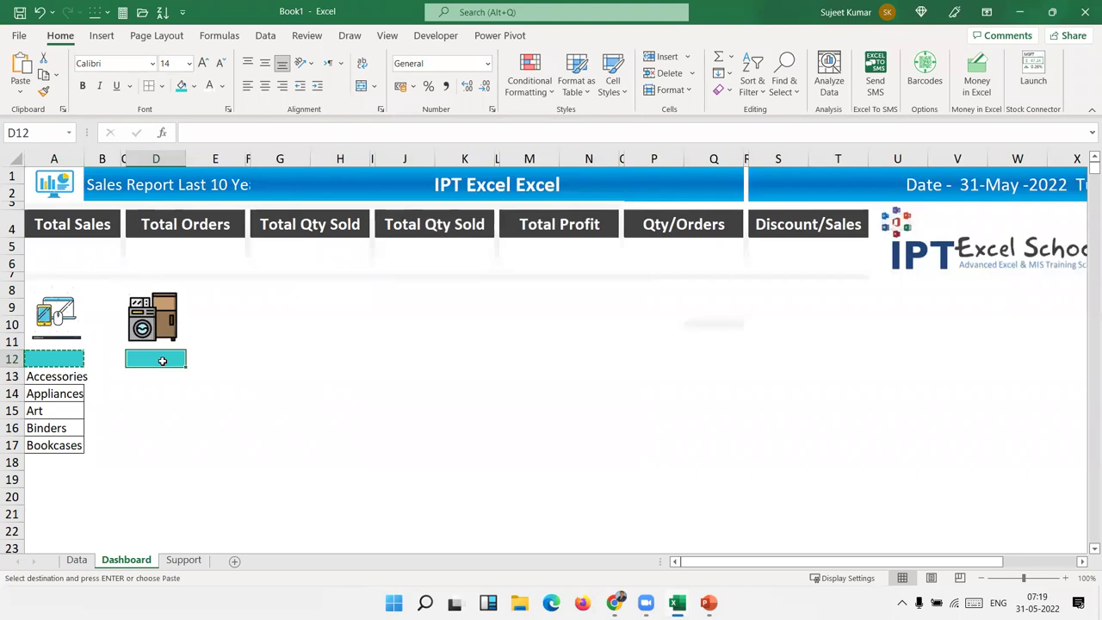
key(ctrl+z)
click(219, 344)
click(164, 318)
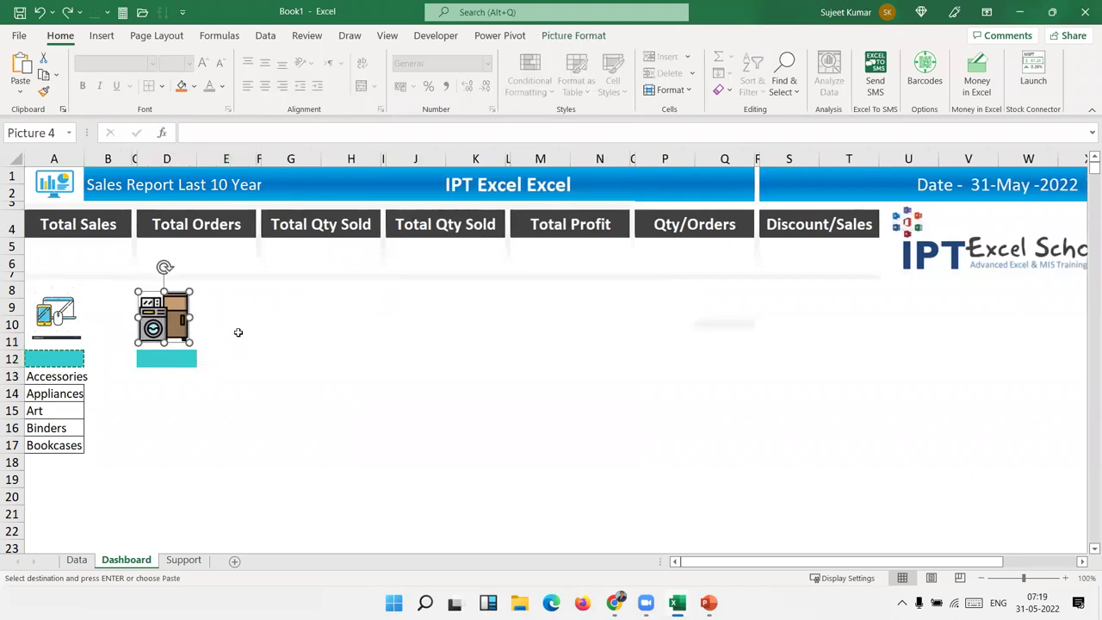
Replace the Chrome image search text with Art, the category in A15
click(81, 411)
key(alt+Tab)
click(348, 138)
drag(207, 86, 153, 86)
key(ctrl+v)
key(shift+Left)
key(shift+Left)
key(shift+Left)
key(ctrl+a)
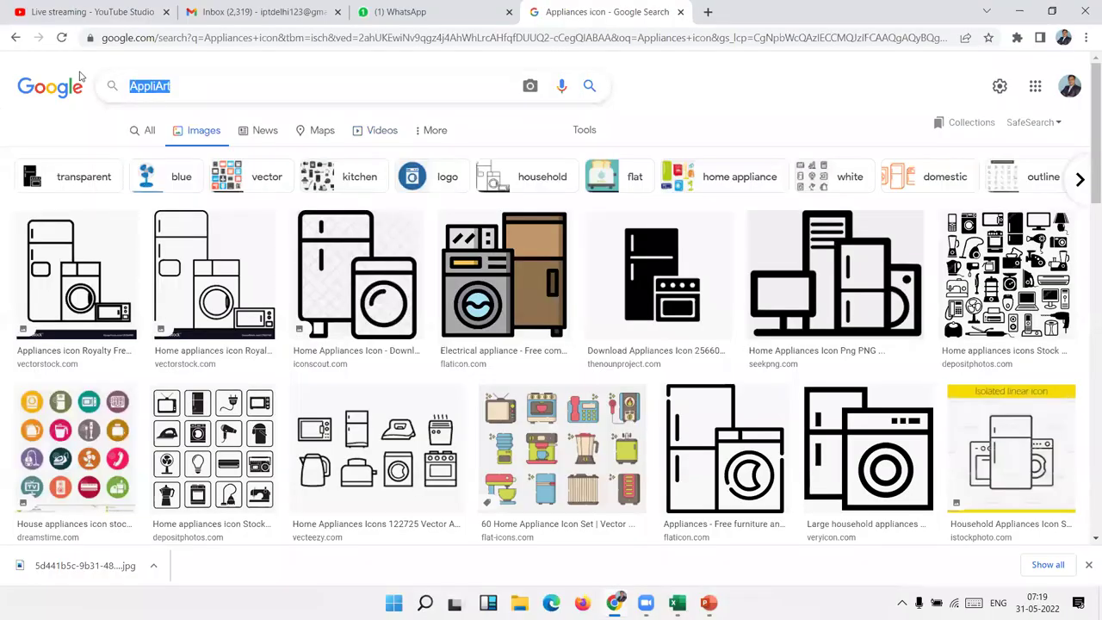
key(ctrl+v)
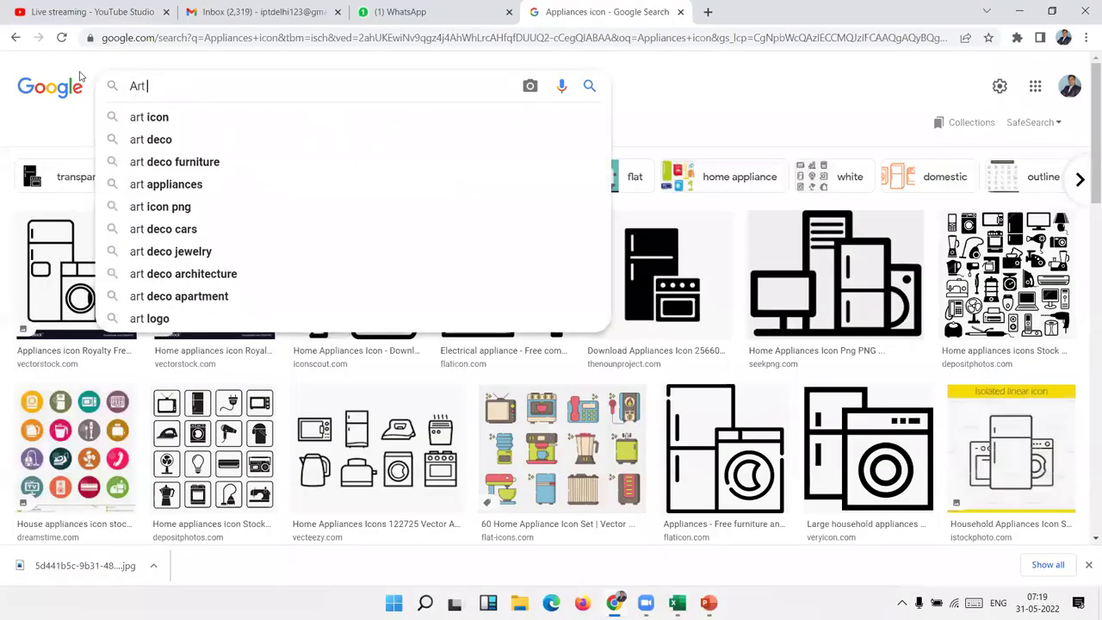
Run the 'art icon' image search and scroll through the results
key(Down)
key(Return)
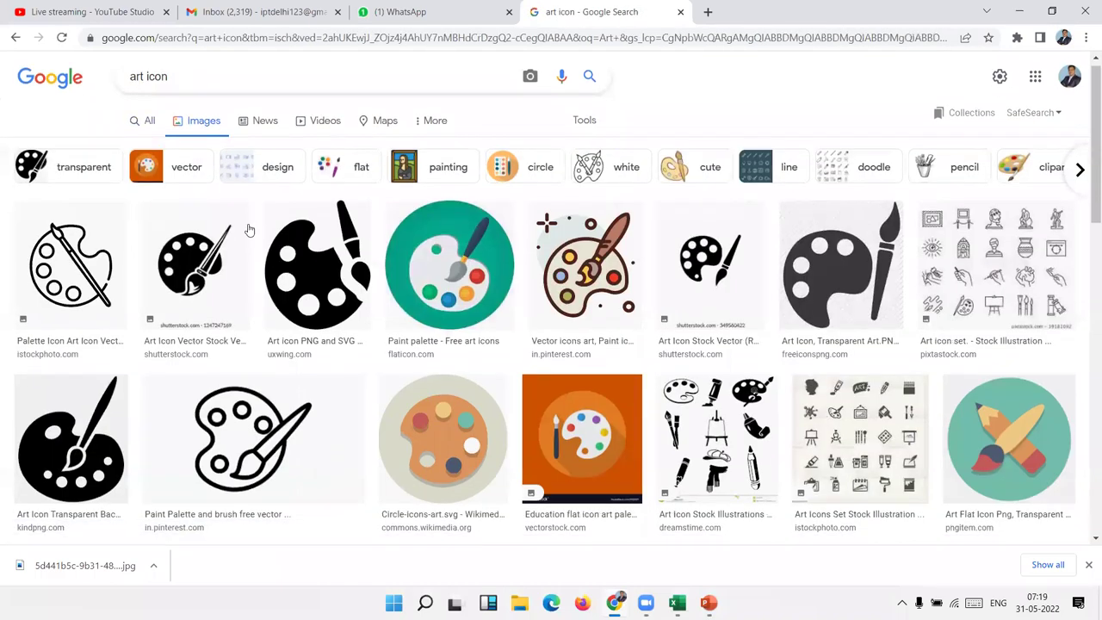
scroll(357, 253, down, 3)
scroll(358, 253, down, 3)
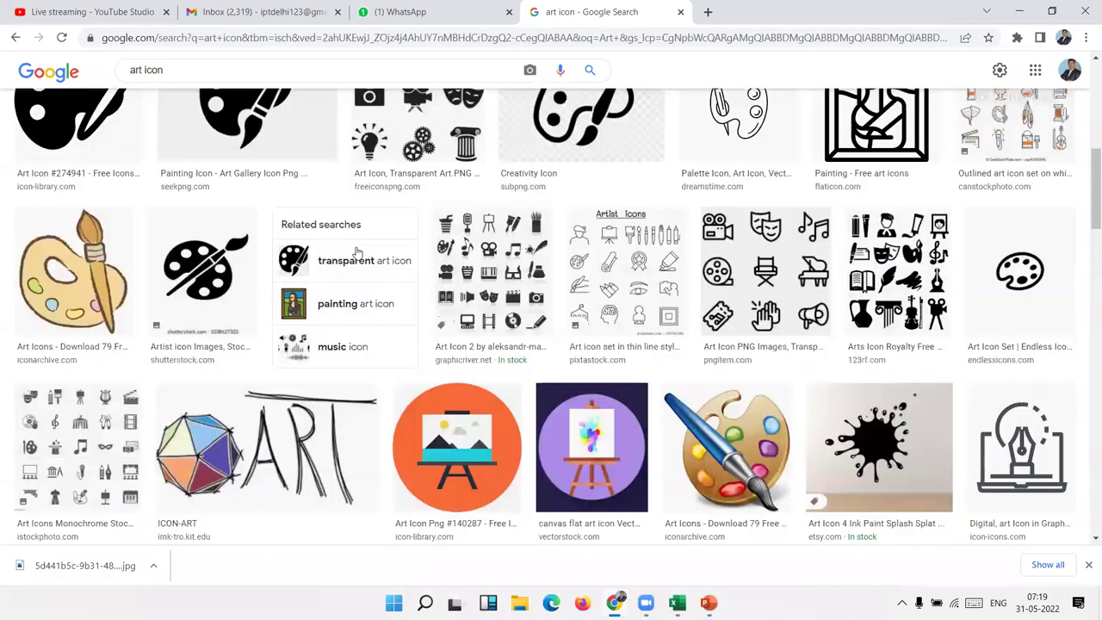
scroll(357, 253, down, 2)
scroll(357, 253, down, 4)
scroll(358, 252, down, 5)
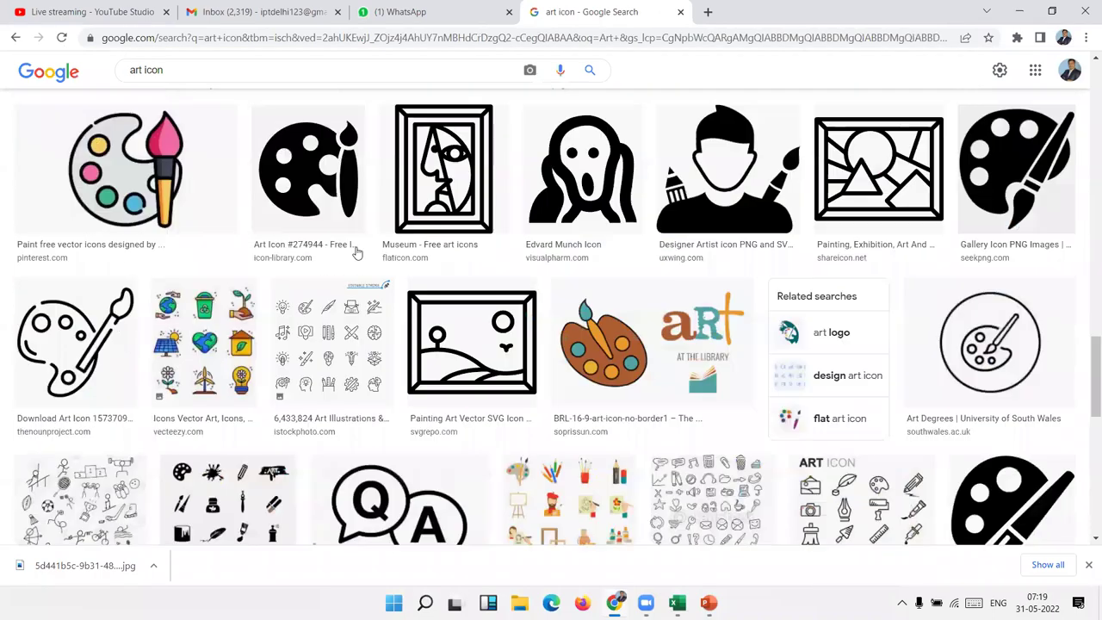
scroll(358, 251, down, 4)
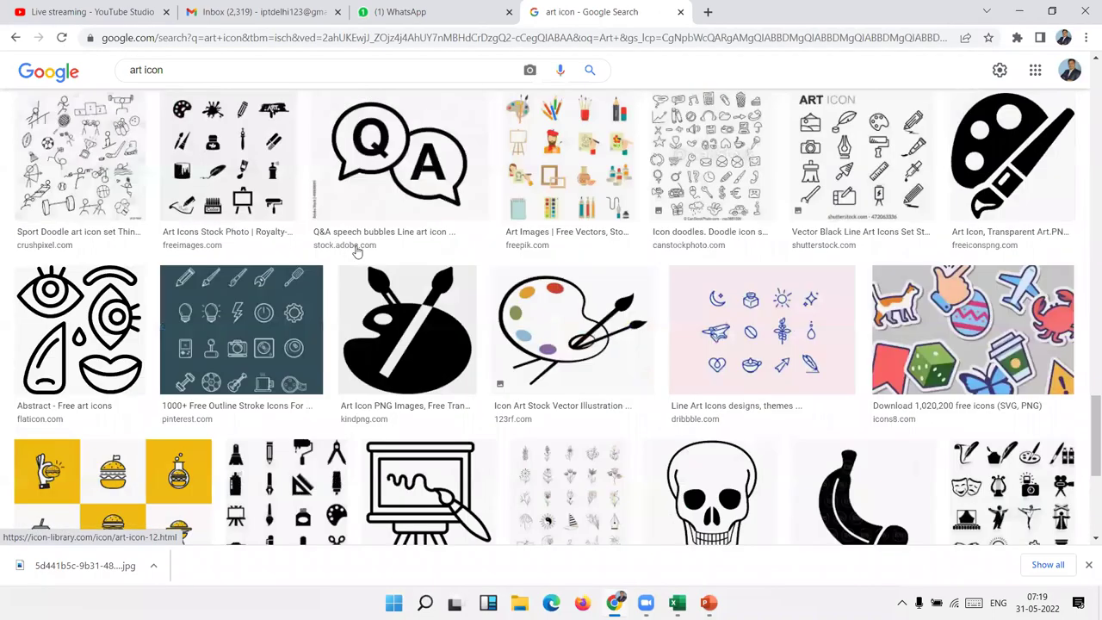
scroll(358, 252, down, 2)
scroll(358, 251, down, 3)
scroll(358, 252, down, 2)
scroll(358, 251, down, 1)
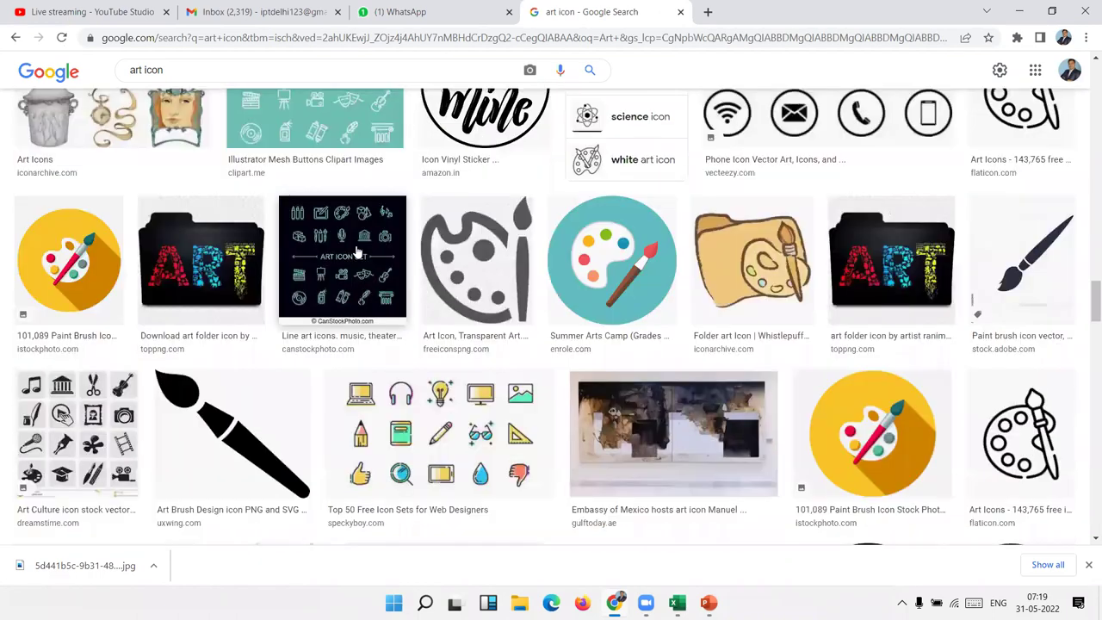
scroll(358, 251, down, 1)
scroll(358, 252, down, 4)
scroll(358, 250, down, 2)
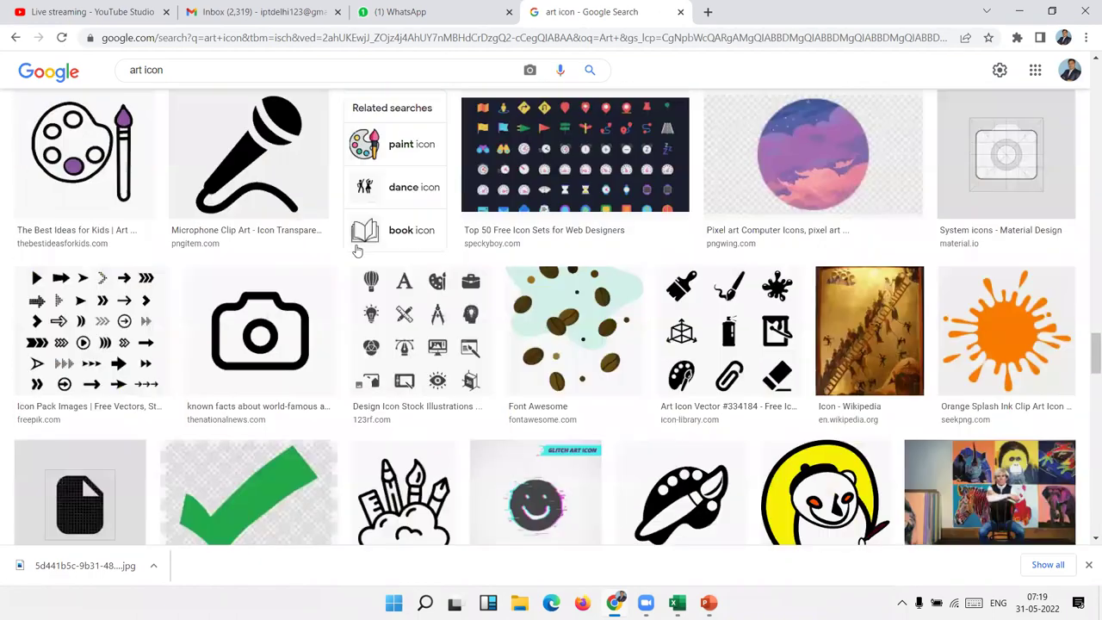
scroll(358, 250, down, 4)
scroll(356, 250, down, 1)
scroll(356, 249, down, 3)
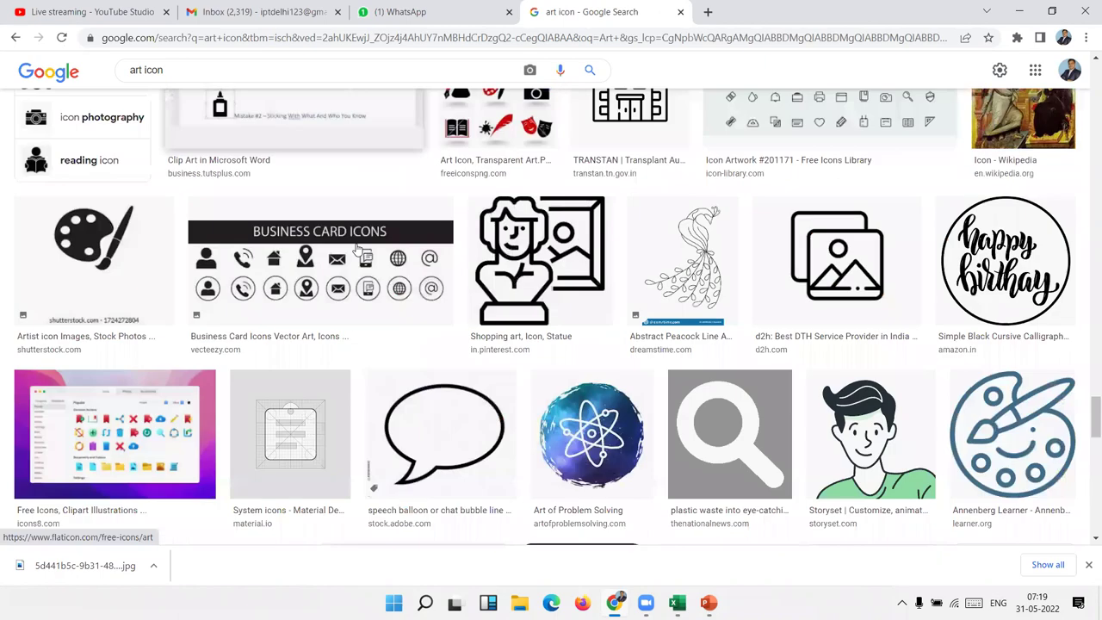
scroll(356, 249, down, 1)
scroll(356, 249, down, 2)
scroll(356, 249, down, 3)
scroll(356, 250, down, 3)
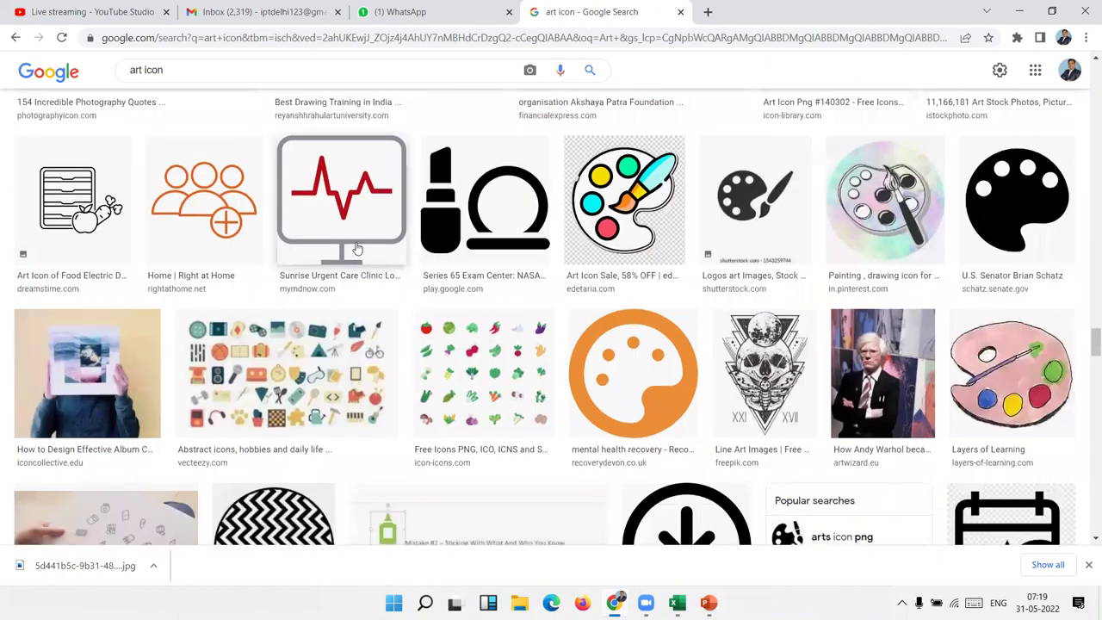
scroll(356, 249, up, 5)
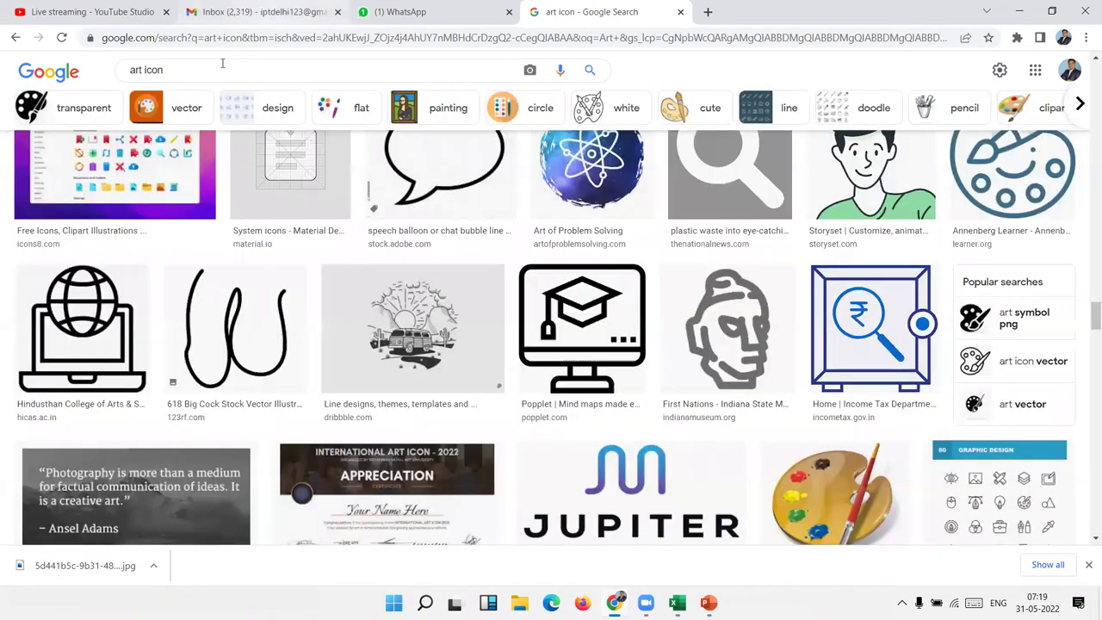
Refine the search to 'art icon 3d' and copy the palette-in-folder image
double_click(221, 62)
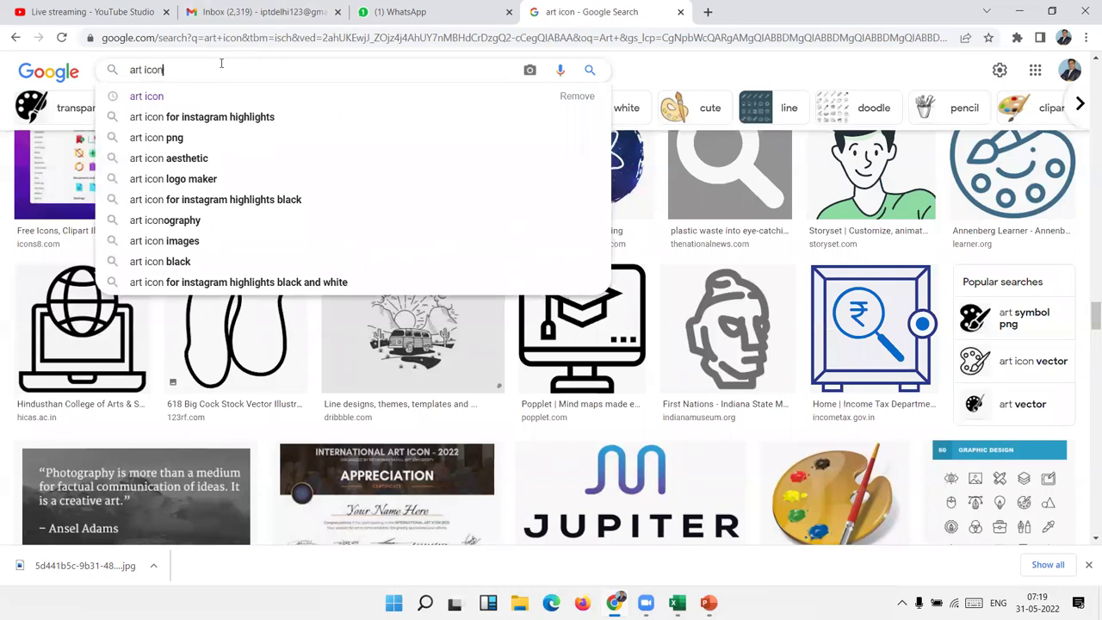
text(3)
key(BackSpace)
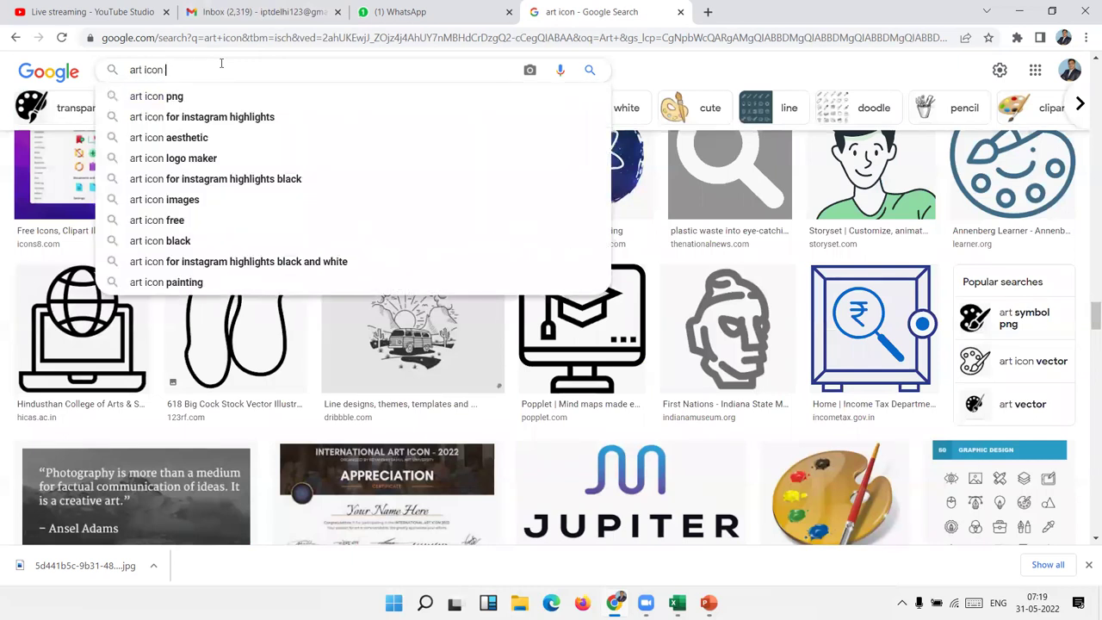
text(3d)
key(Return)
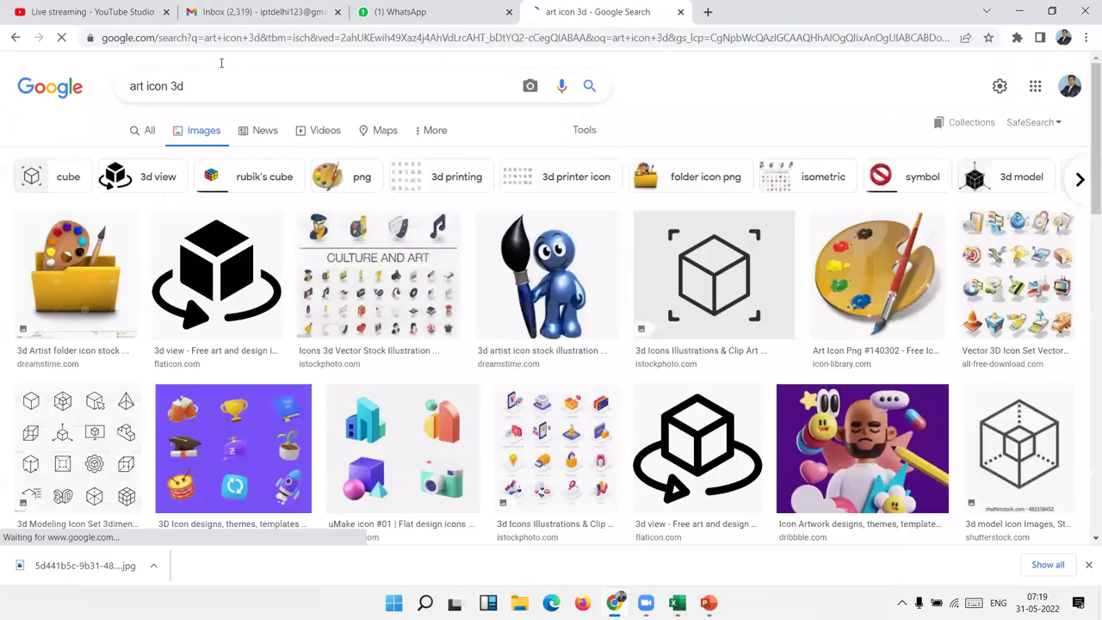
right_click(77, 284)
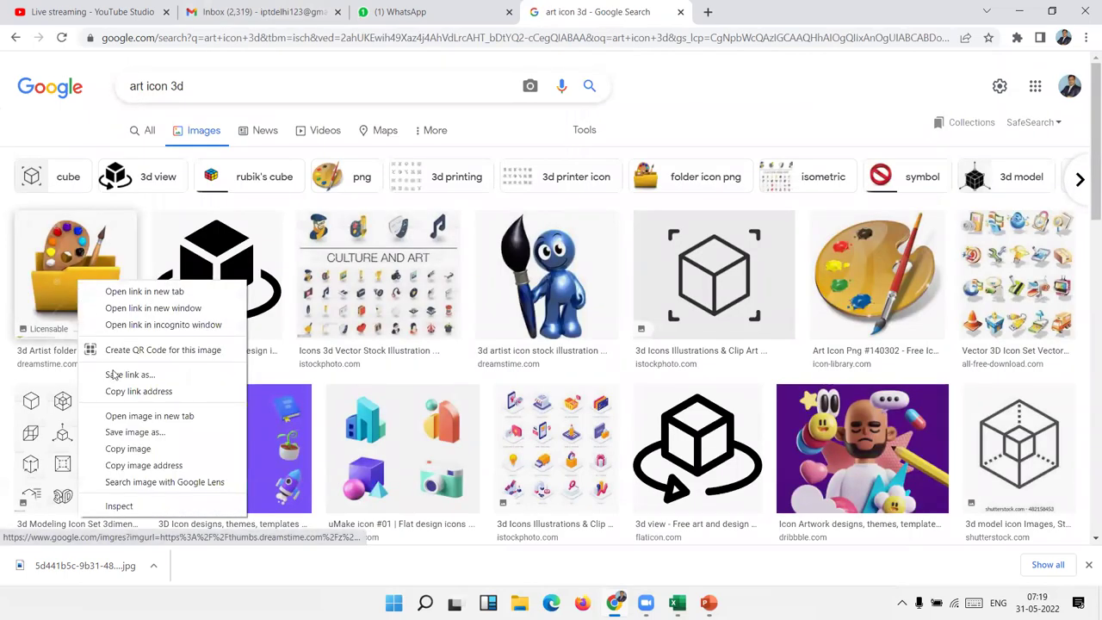
click(118, 427)
key(alt+Tab)
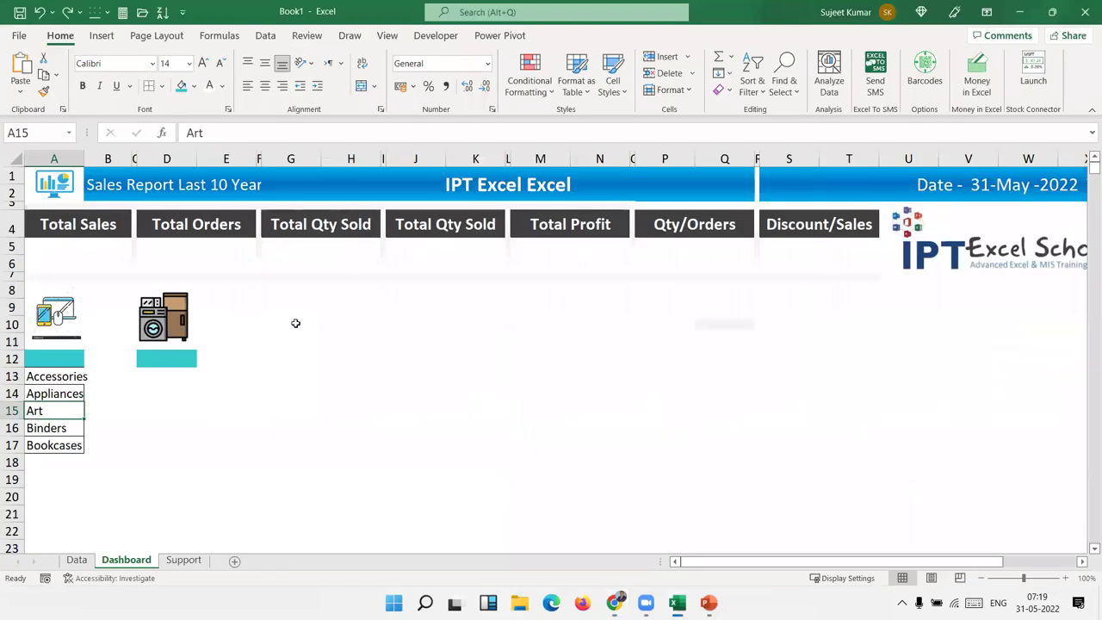
Paste the art palette picture near G10 and copy D12's teal bar format into G12 beneath it
click(295, 323)
key(ctrl+v)
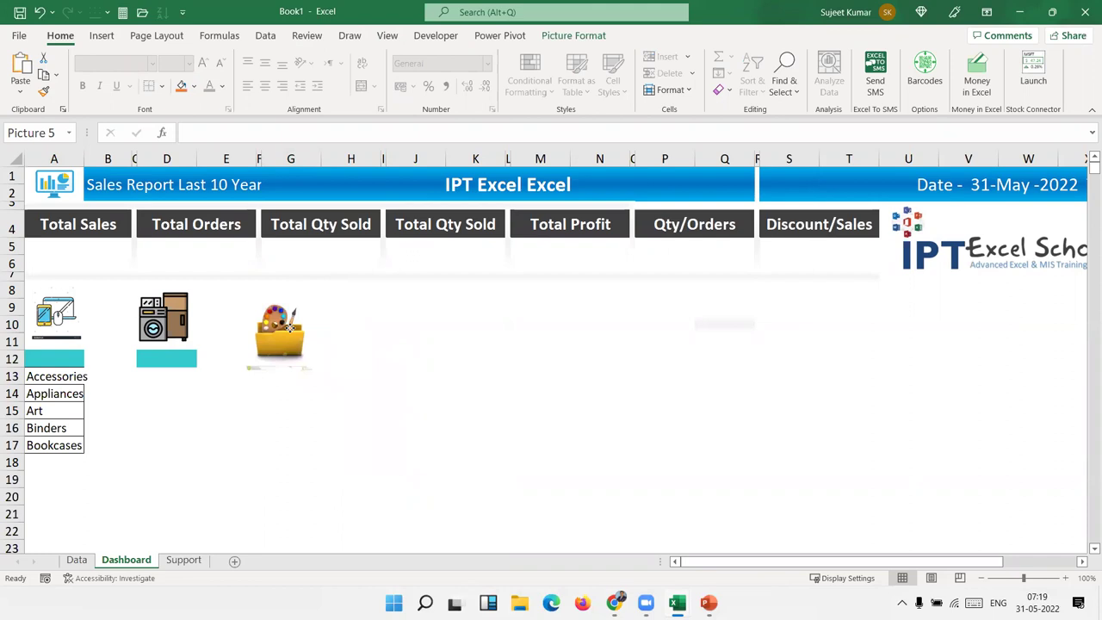
click(187, 355)
key(ctrl+c)
key(Right)
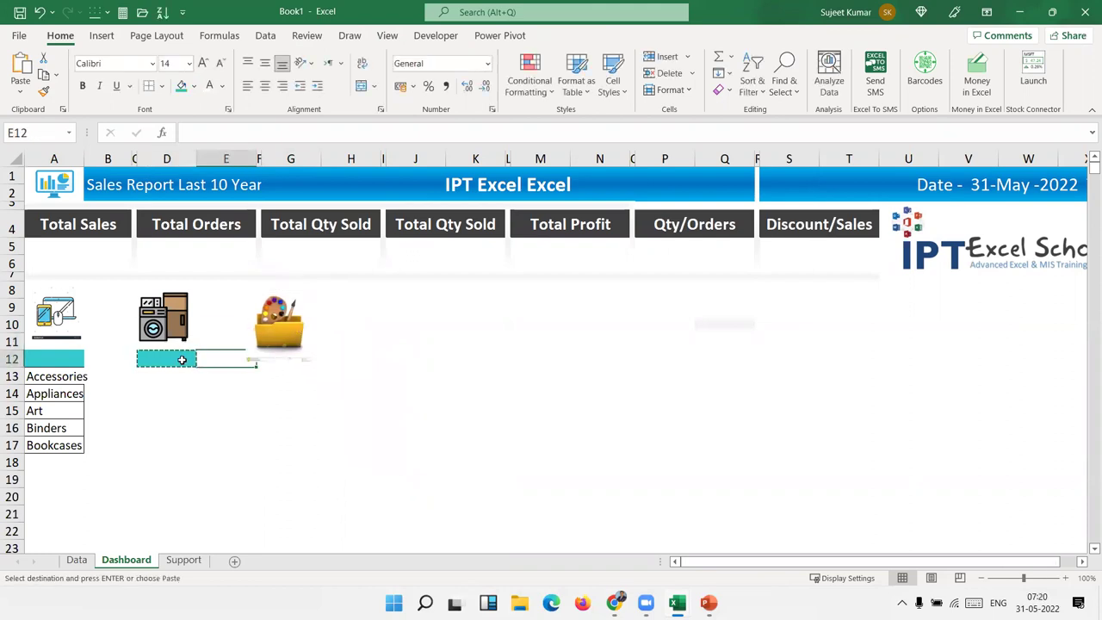
key(Right)
key(Left)
key(Right)
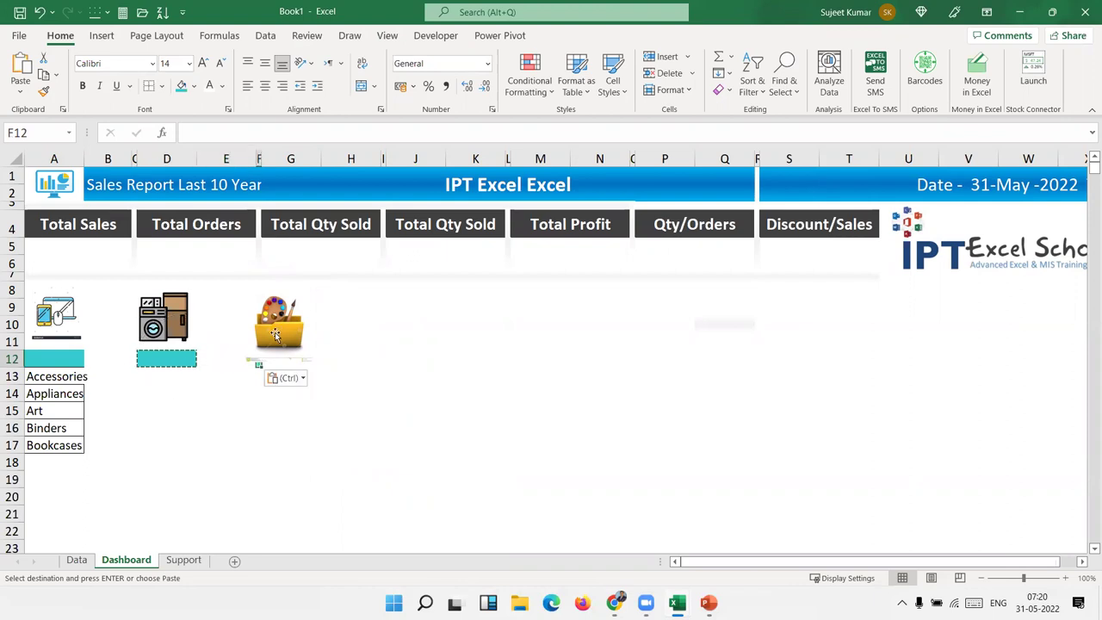
drag(275, 334, 292, 313)
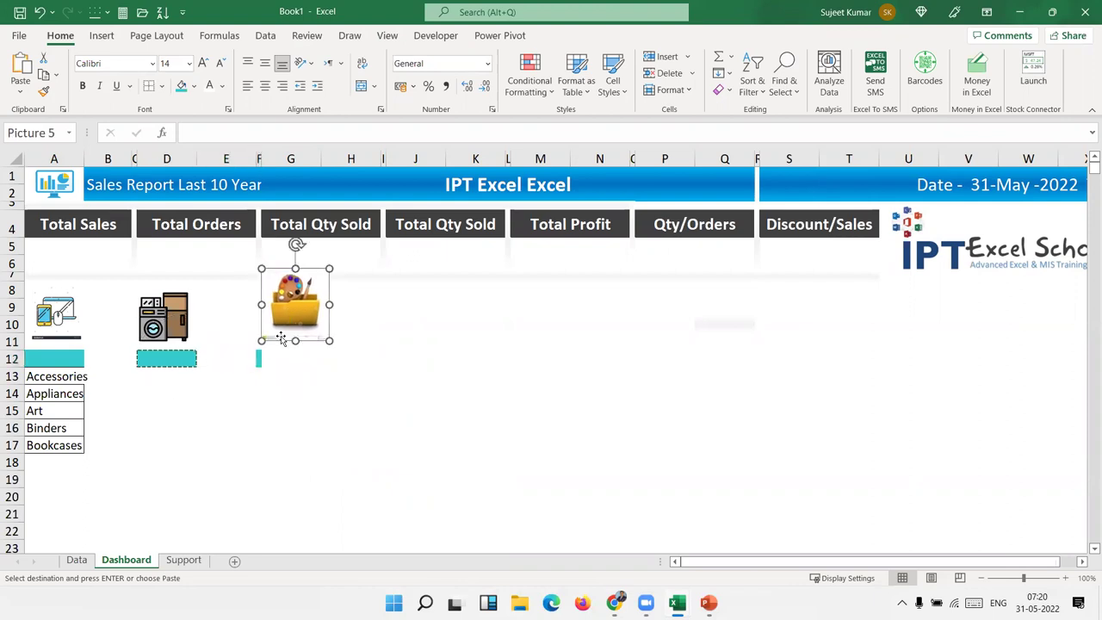
click(271, 362)
key(ctrl+v)
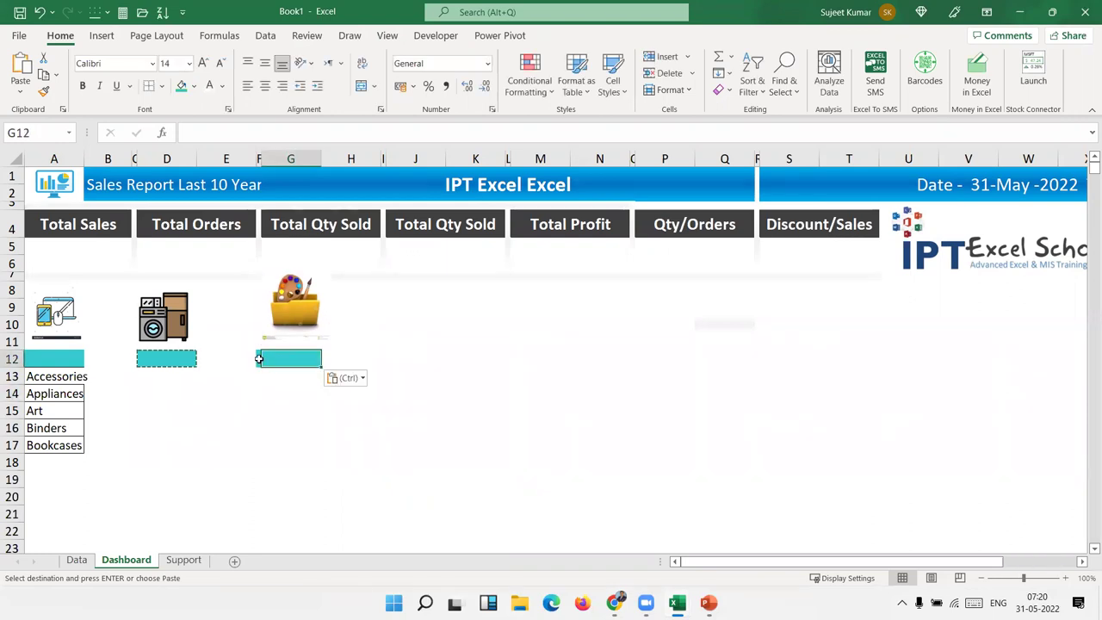
Narrow gap columns E and B to close the spacing
click(258, 359)
click(215, 356)
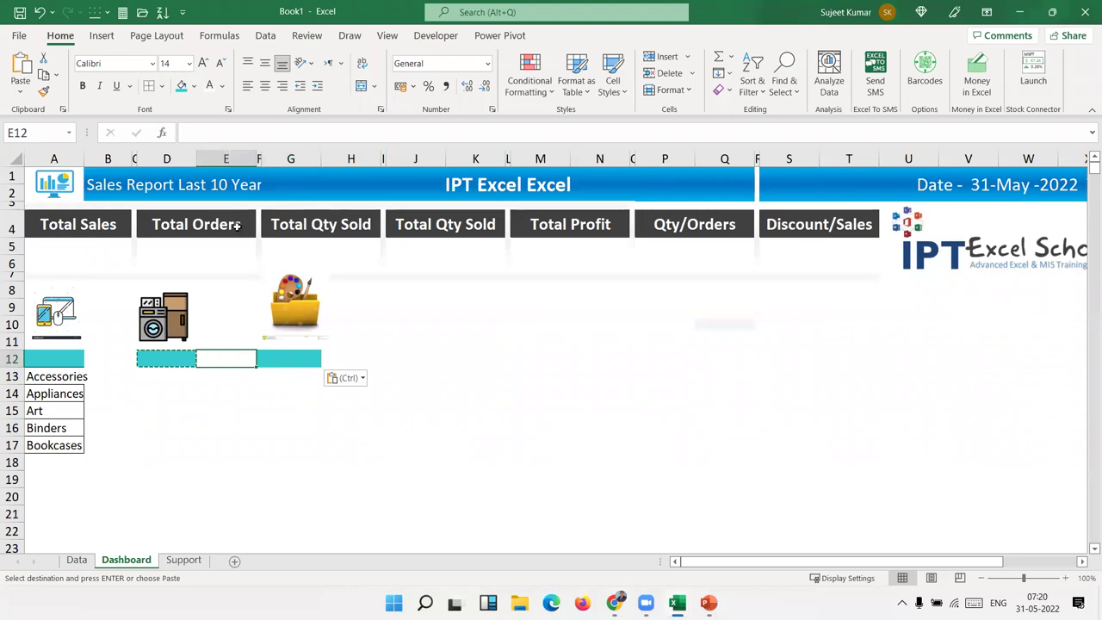
drag(255, 162, 227, 164)
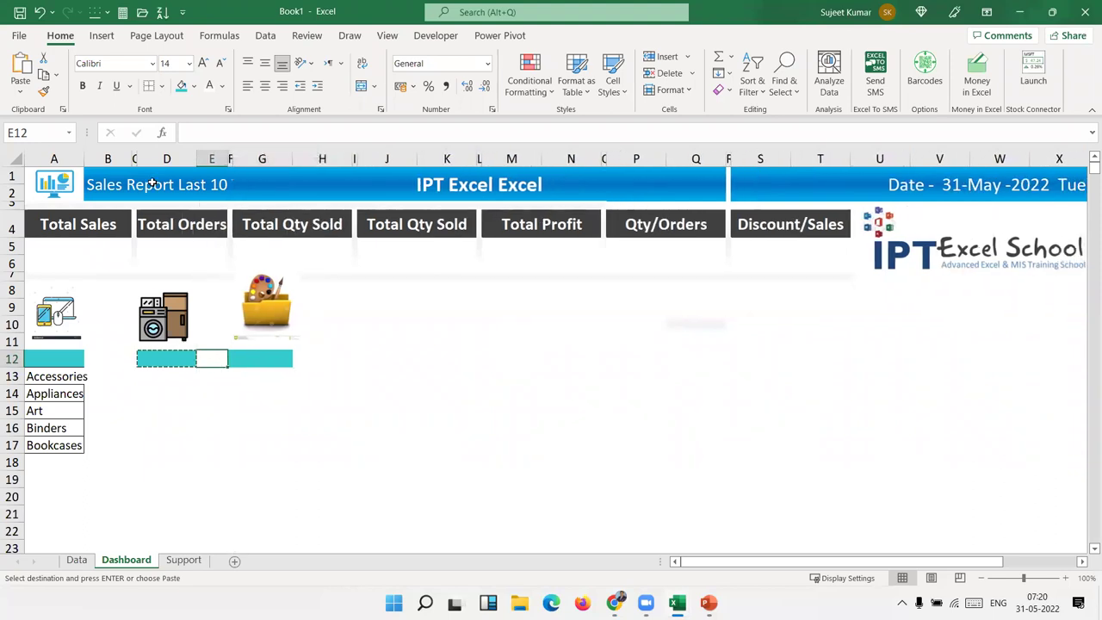
drag(129, 159, 109, 160)
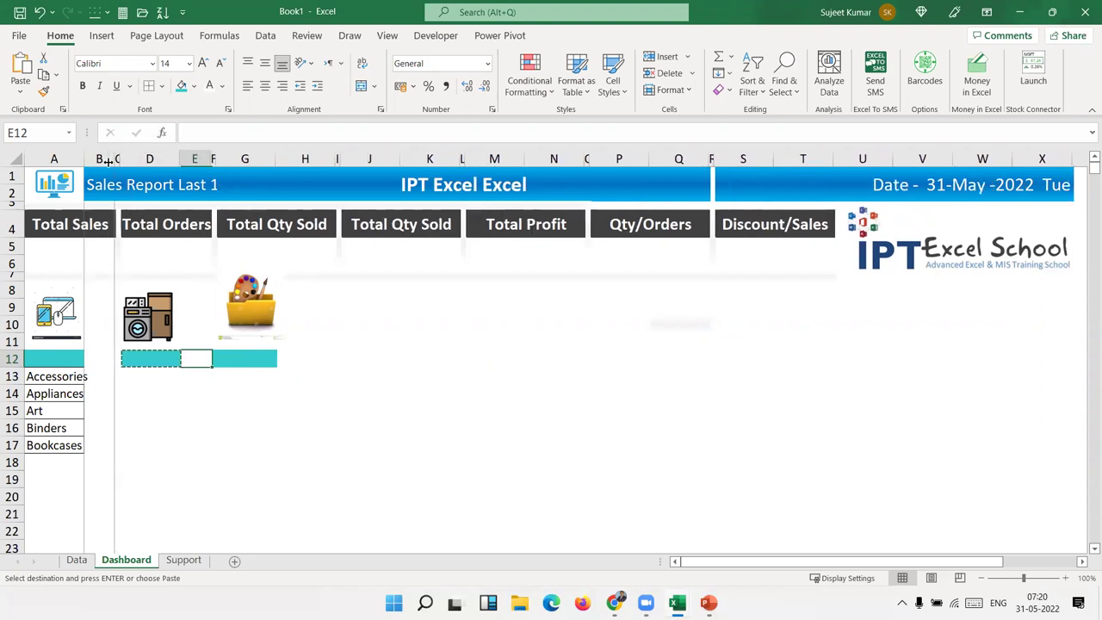
click(194, 394)
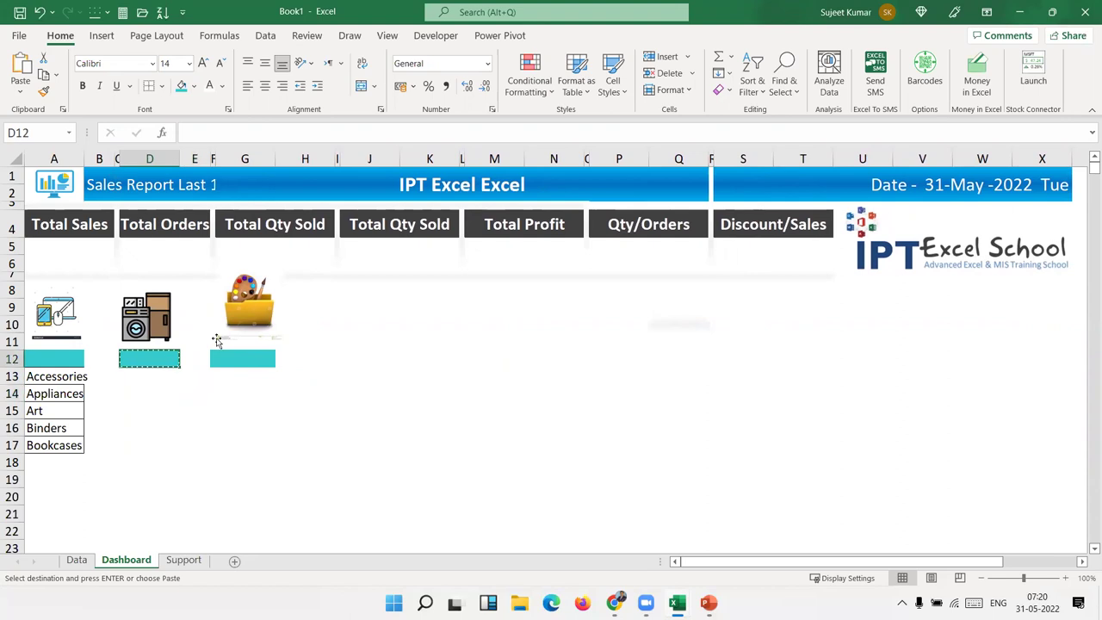
Shrink the art palette picture to fit above its teal bar
click(271, 339)
drag(283, 340, 281, 338)
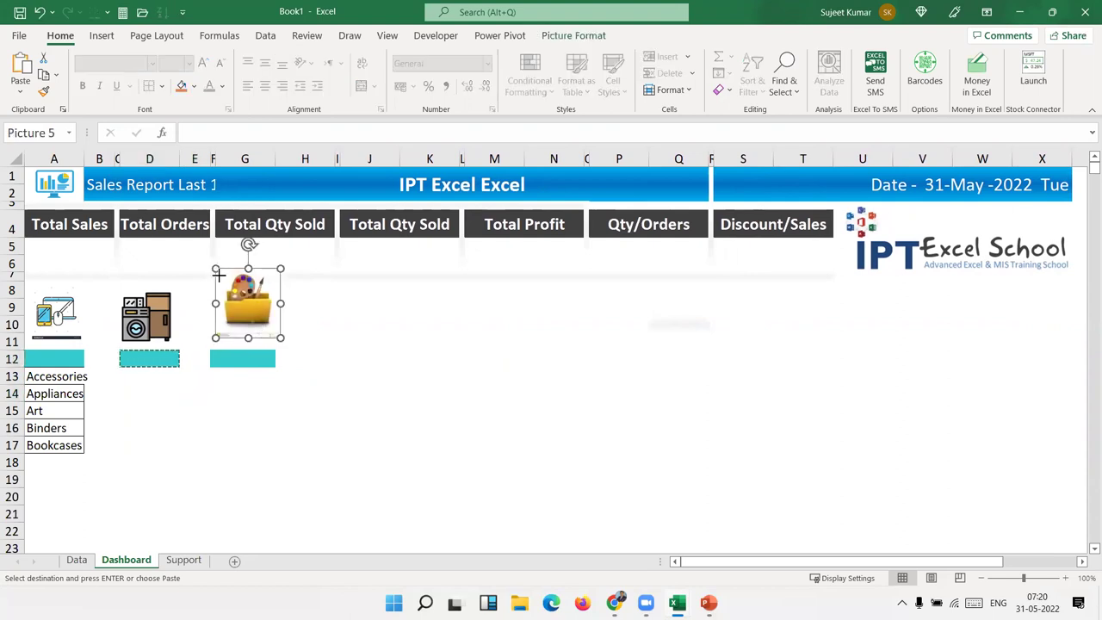
drag(219, 274, 256, 312)
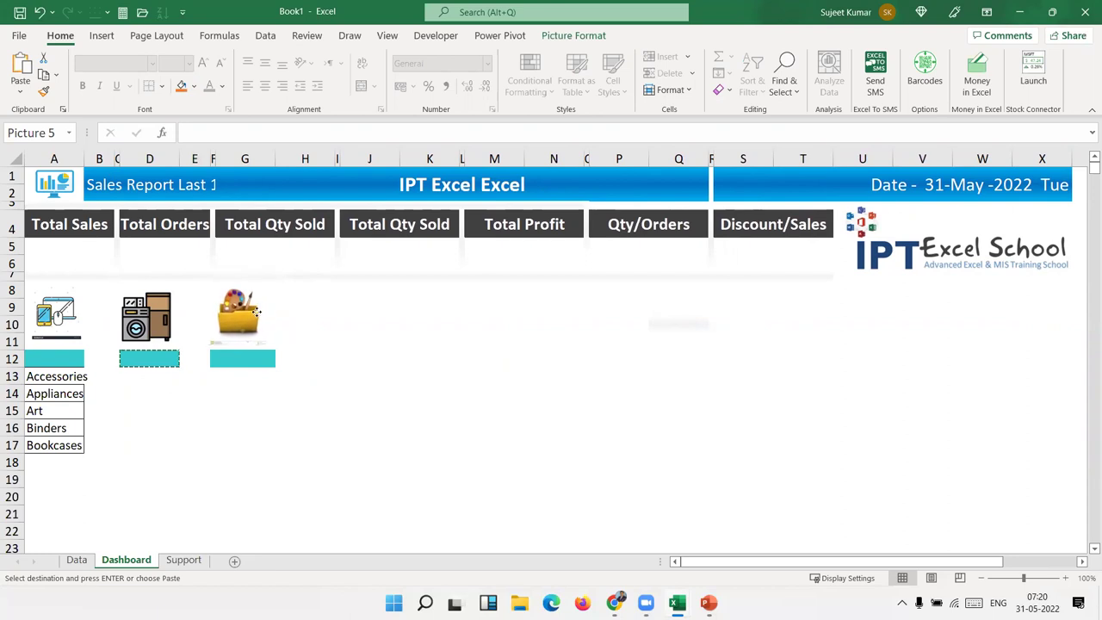
click(242, 409)
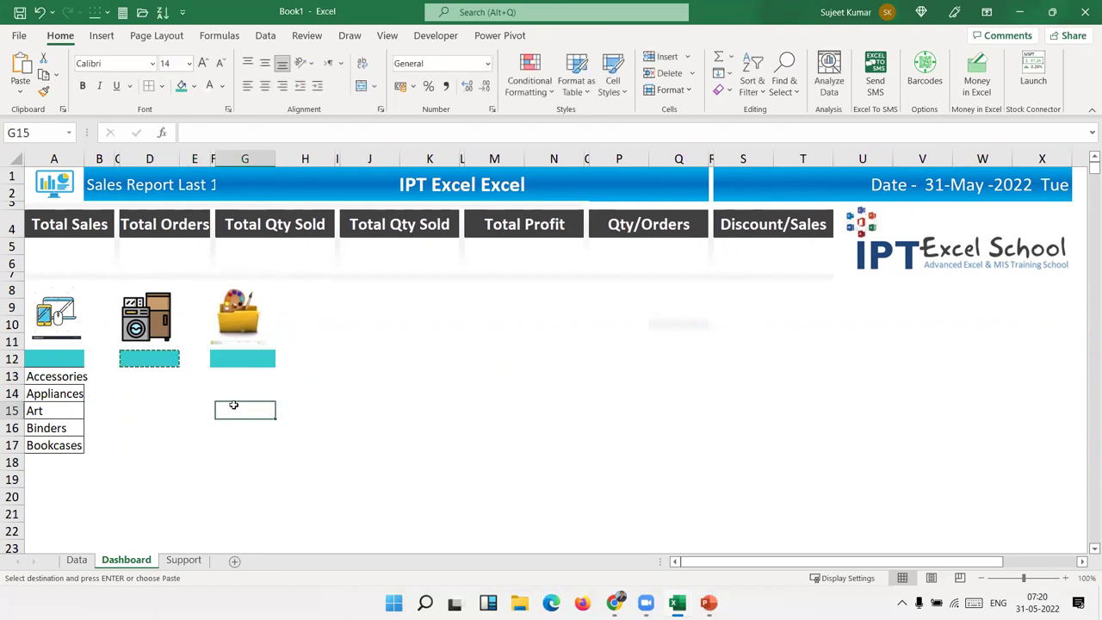
Narrow column A beside the accessories icon
click(83, 333)
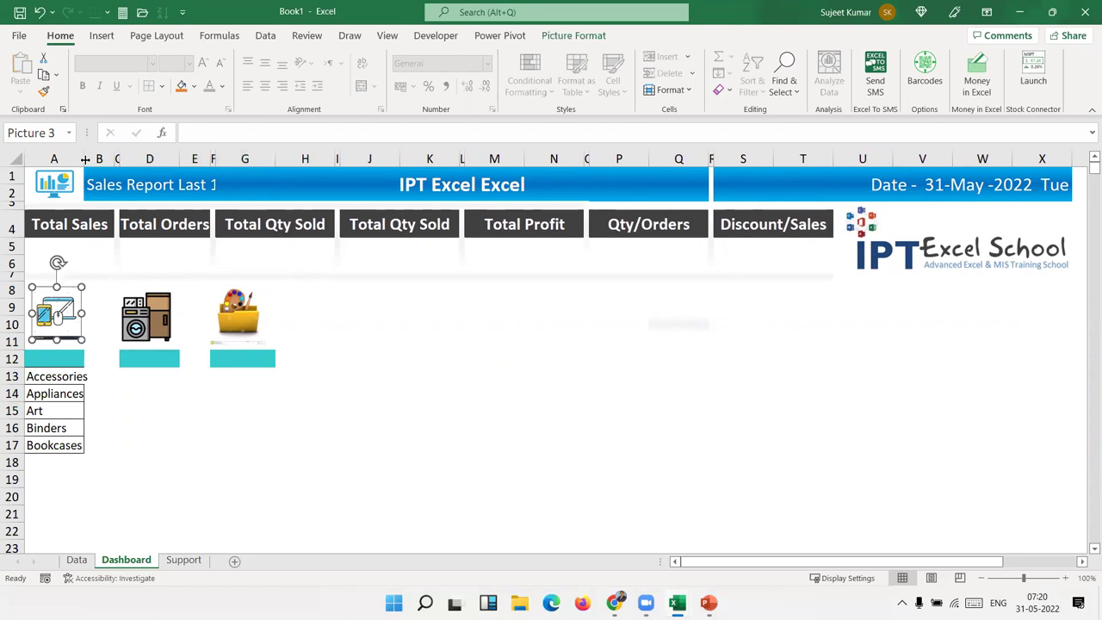
drag(84, 159, 76, 163)
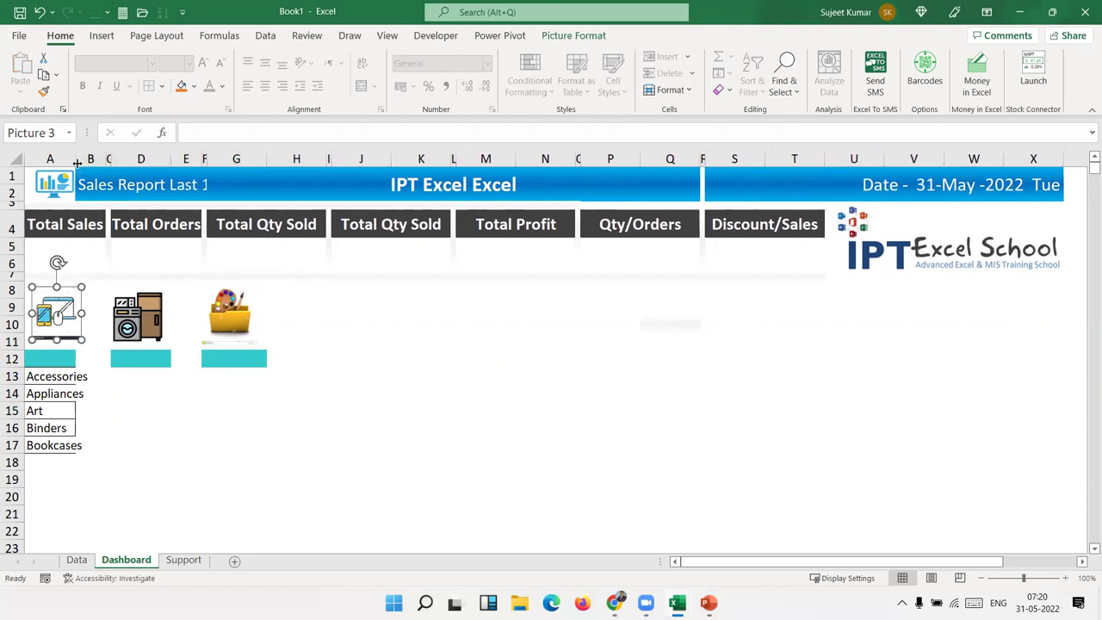
click(105, 376)
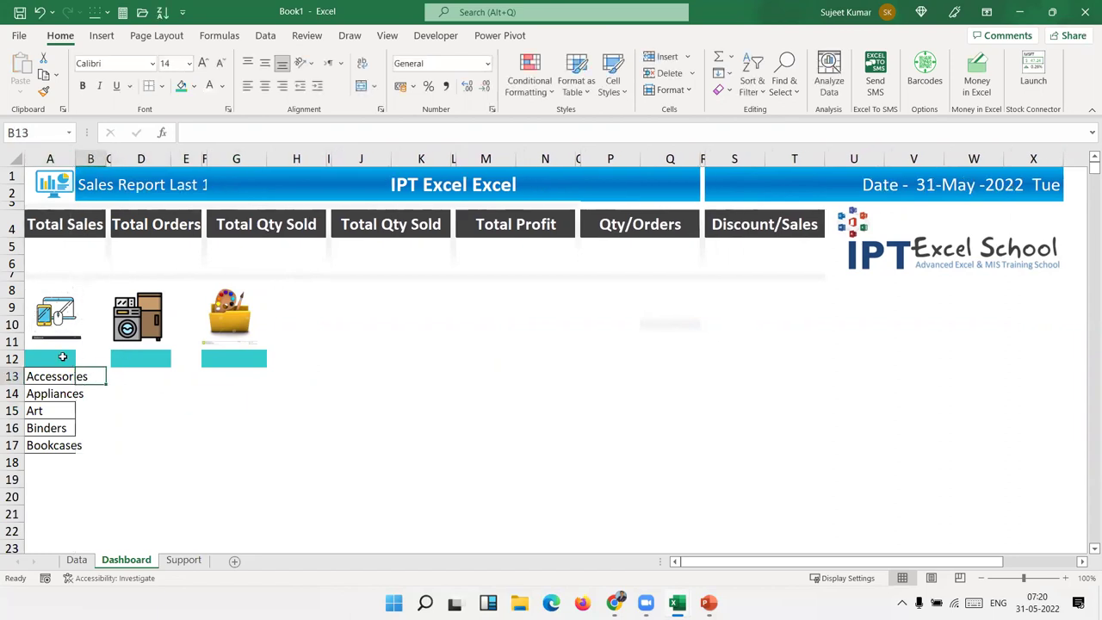
click(62, 358)
Copy the Binders label from A16 and select the old search text in Chrome
click(149, 394)
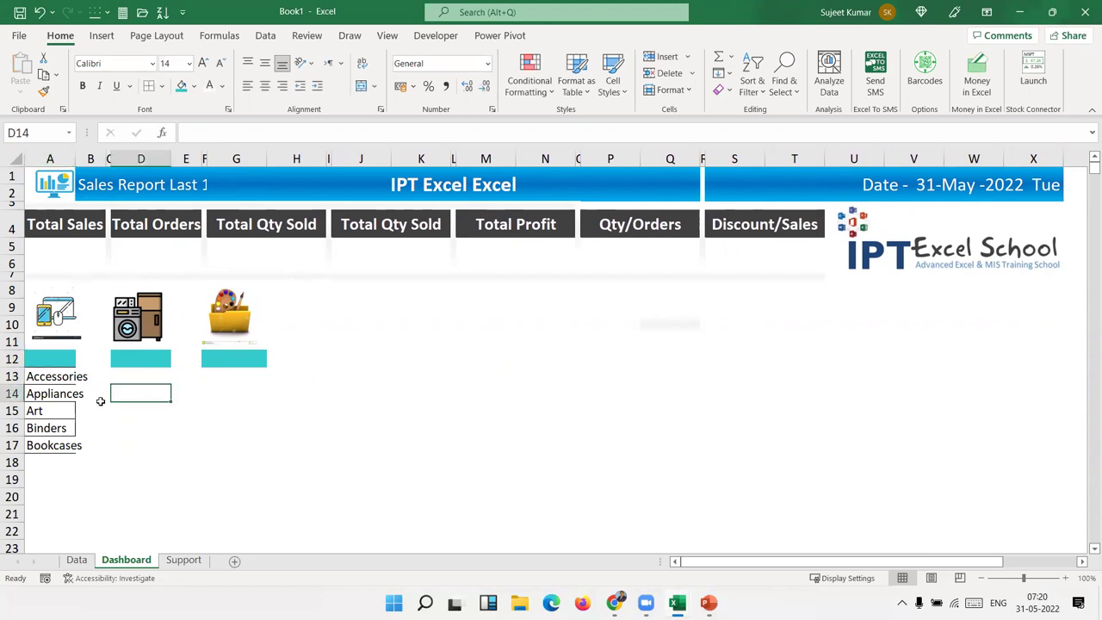
click(55, 428)
key(ctrl+c)
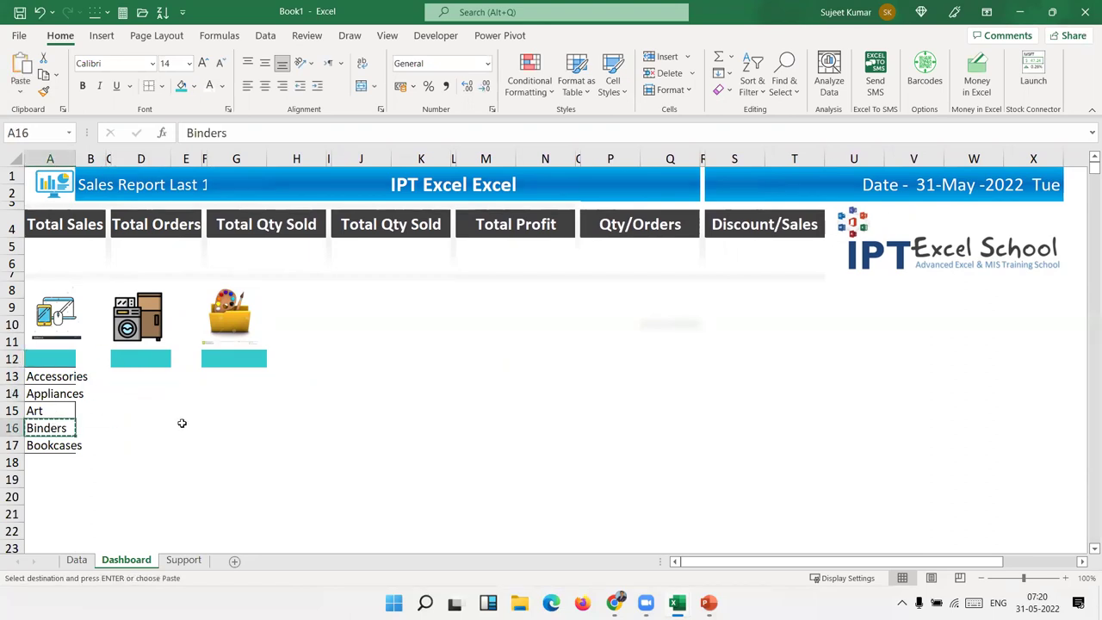
key(alt+Tab)
triple_click(192, 84)
Search Google Images for 'Binders icon 3d'
key(ctrl+v)
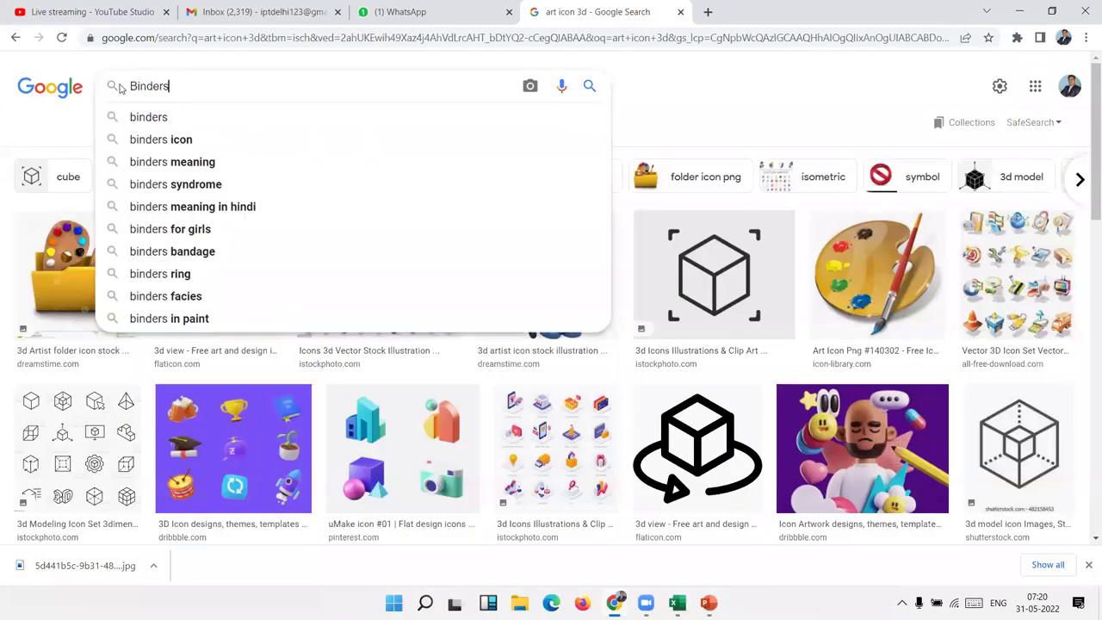
text( icon)
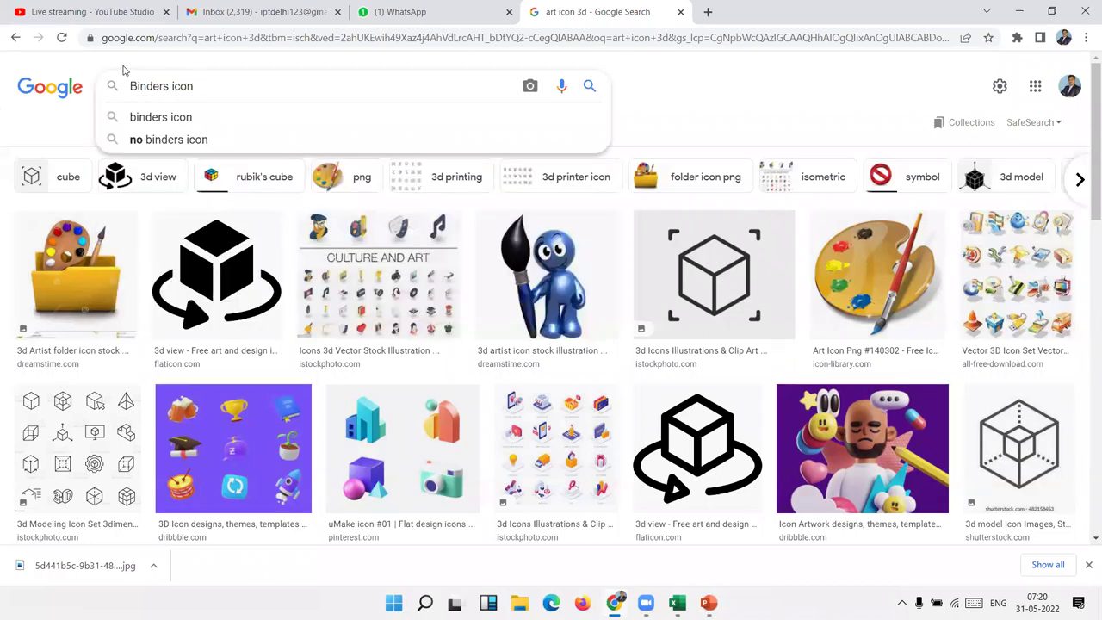
text( 3d)
key(Return)
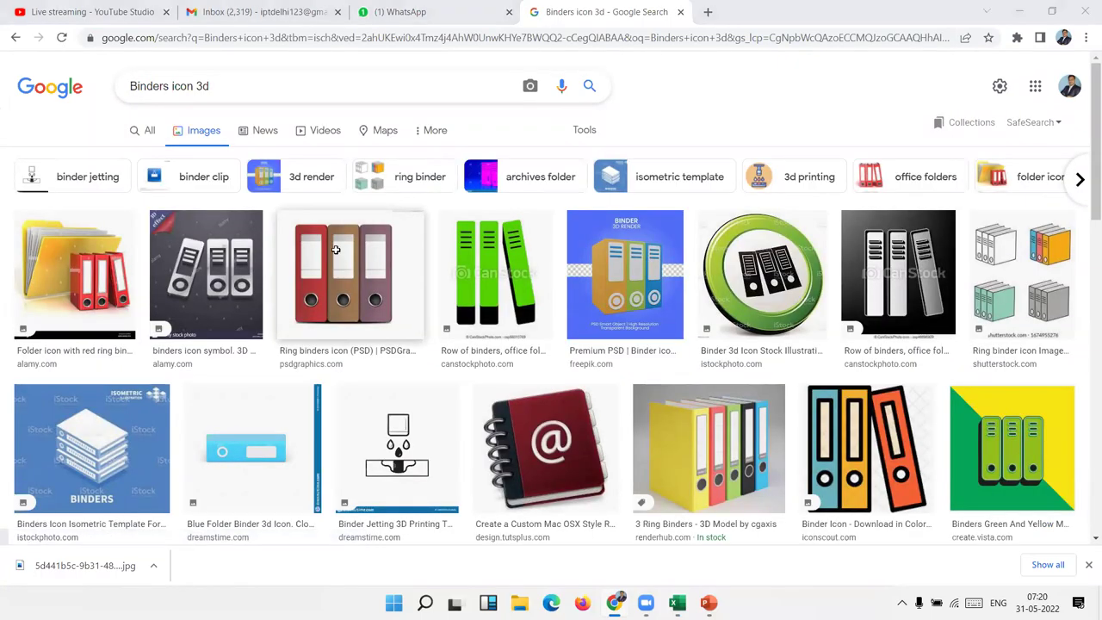
key(alt+Tab)
key(alt+Tab)
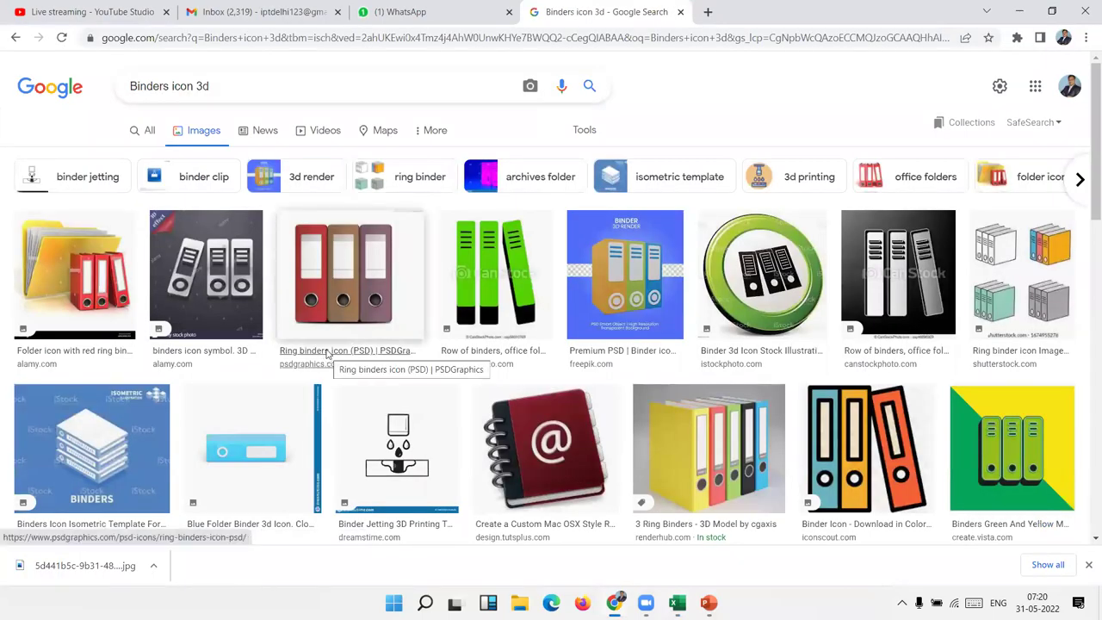
Copy the purple locked-folder image from the results and return to Excel at G14
scroll(327, 353, down, 3)
scroll(327, 352, up, 3)
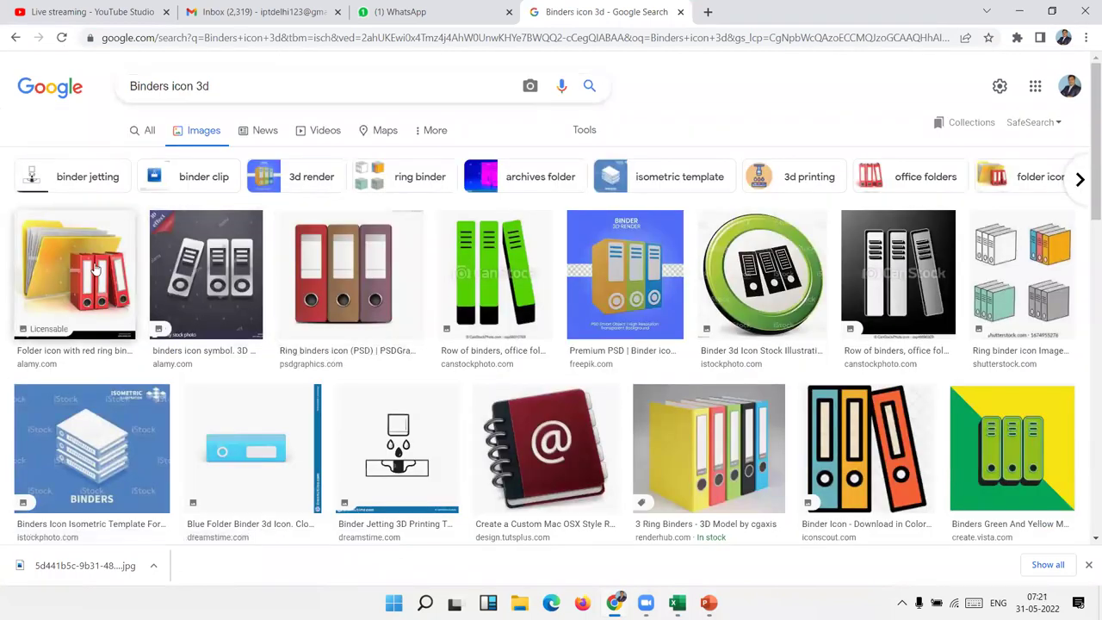
scroll(96, 270, down, 3)
scroll(96, 271, down, 3)
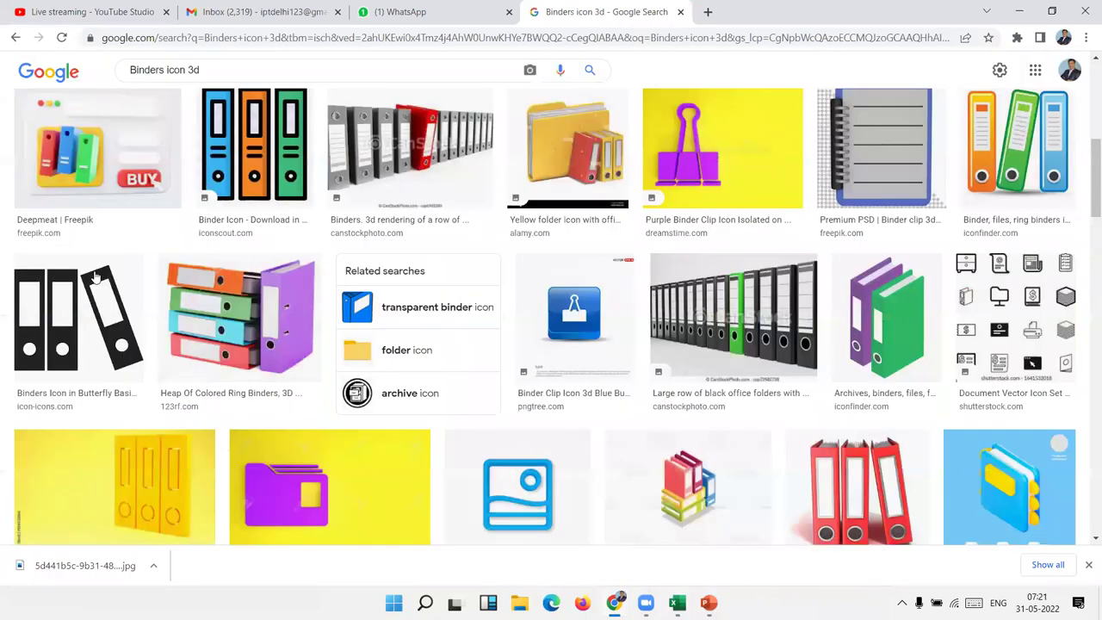
scroll(95, 281, down, 3)
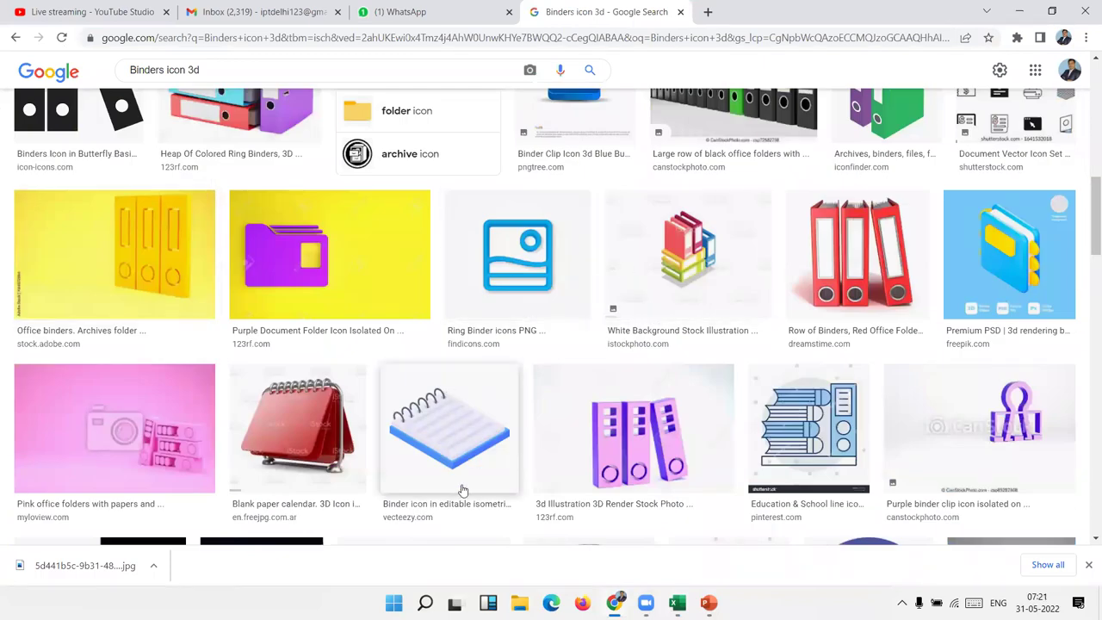
scroll(706, 485, down, 3)
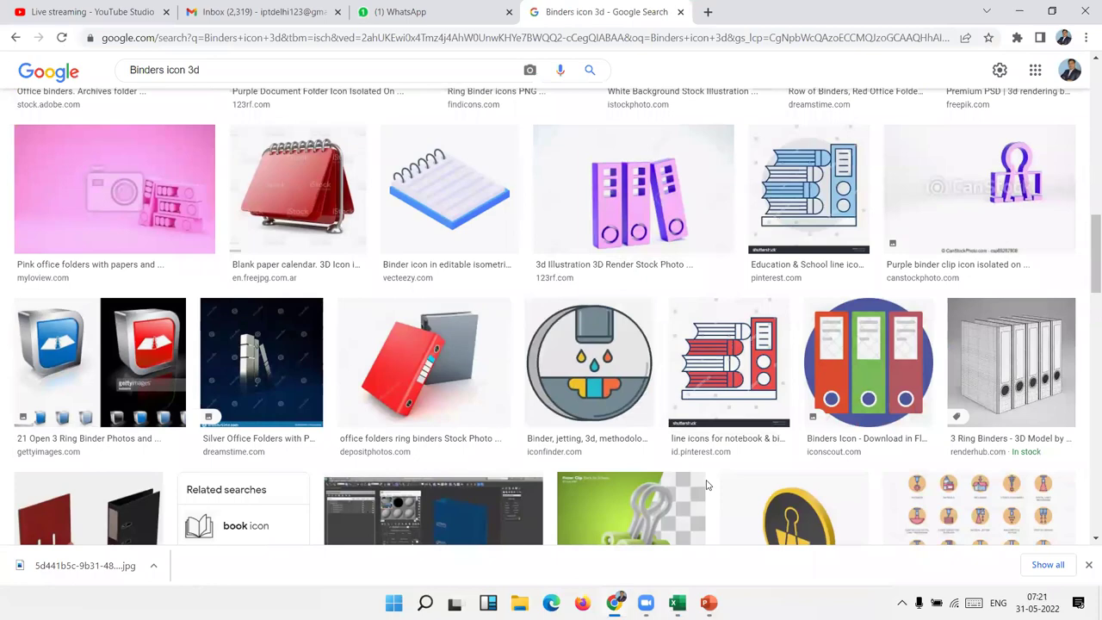
scroll(705, 485, down, 3)
scroll(706, 485, down, 2)
scroll(704, 482, up, 2)
scroll(703, 483, down, 2)
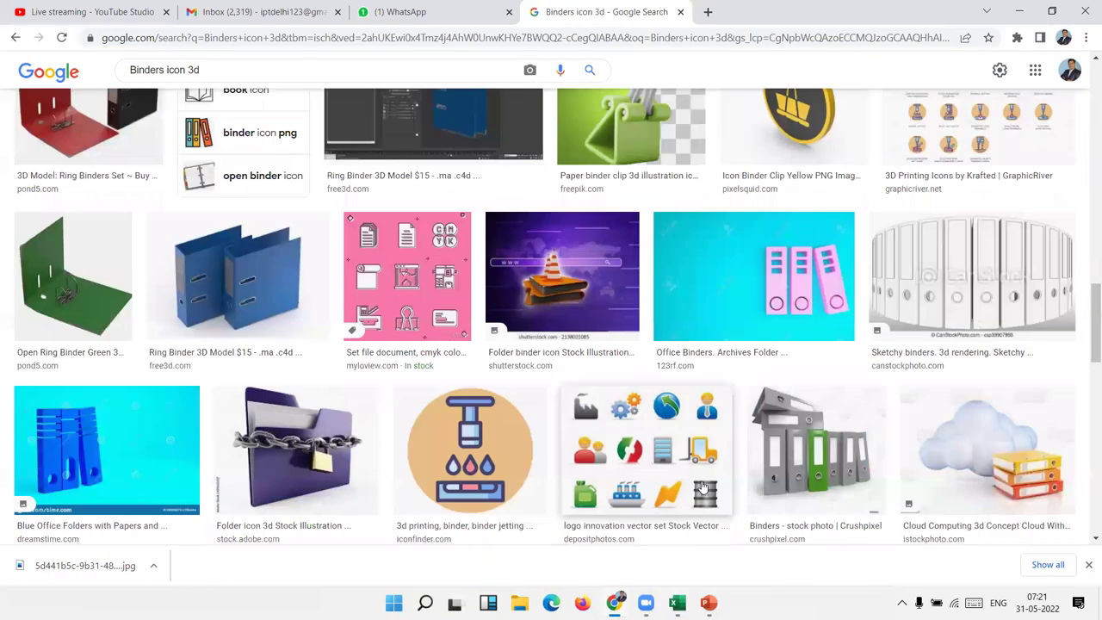
scroll(704, 488, down, 3)
scroll(531, 403, up, 2)
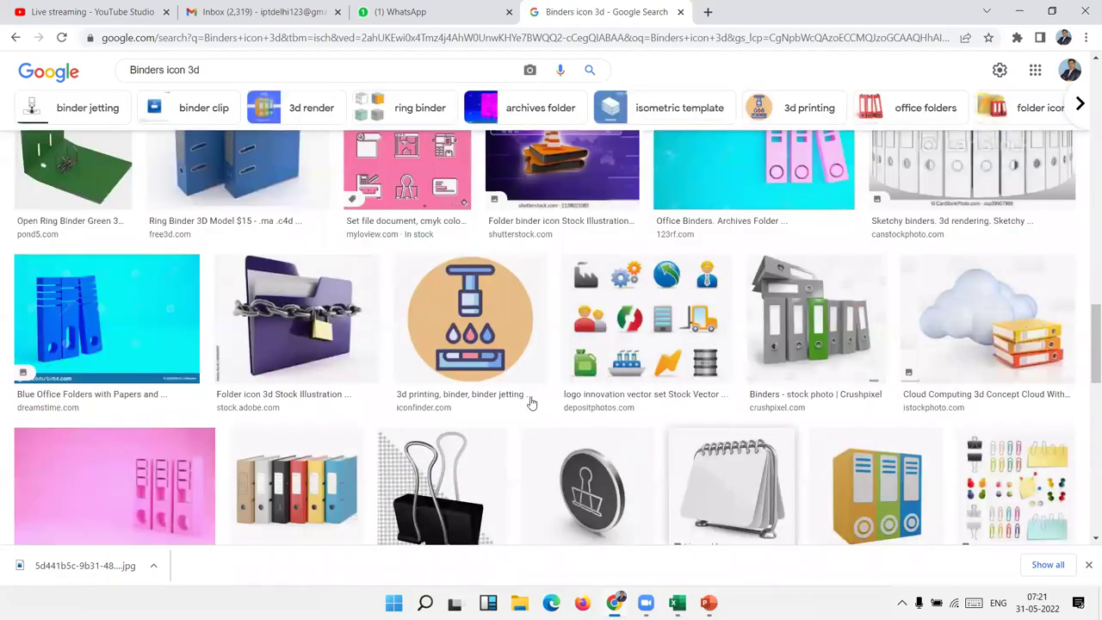
scroll(531, 403, up, 1)
right_click(348, 162)
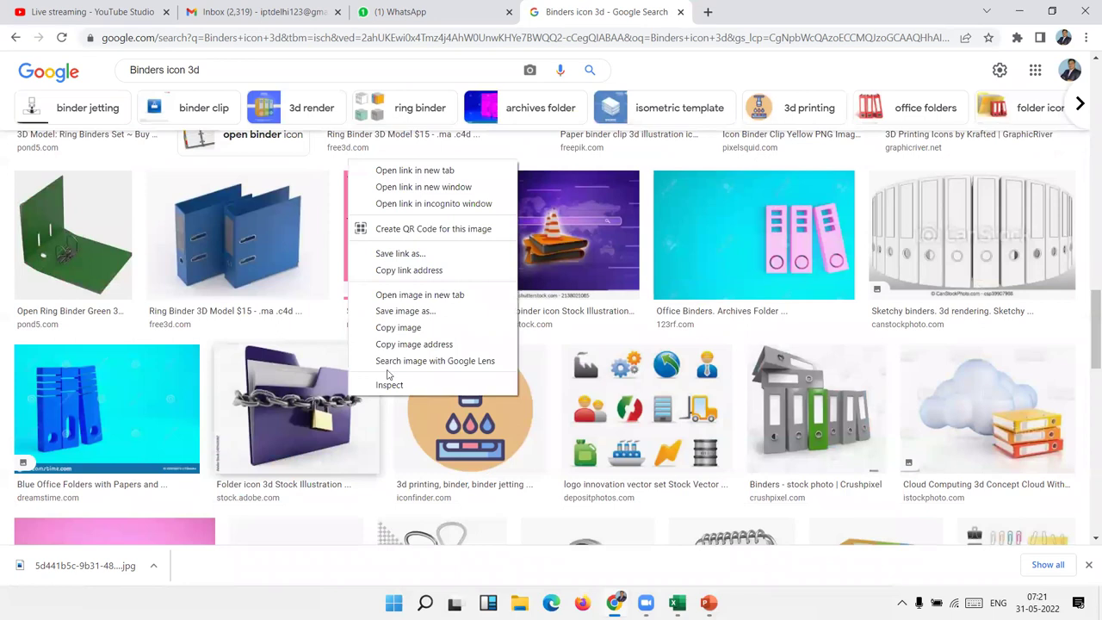
click(420, 327)
key(alt+Tab)
click(258, 391)
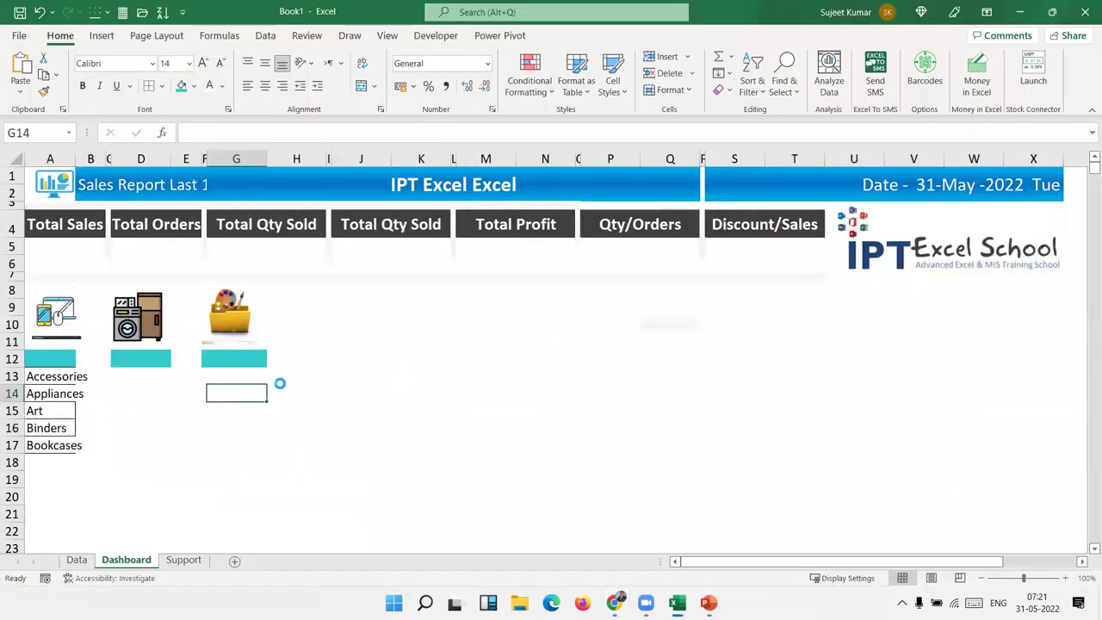
Paste and size the locked-folder picture, then extend the teal bar format into I12 and J12
drag(321, 439, 508, 349)
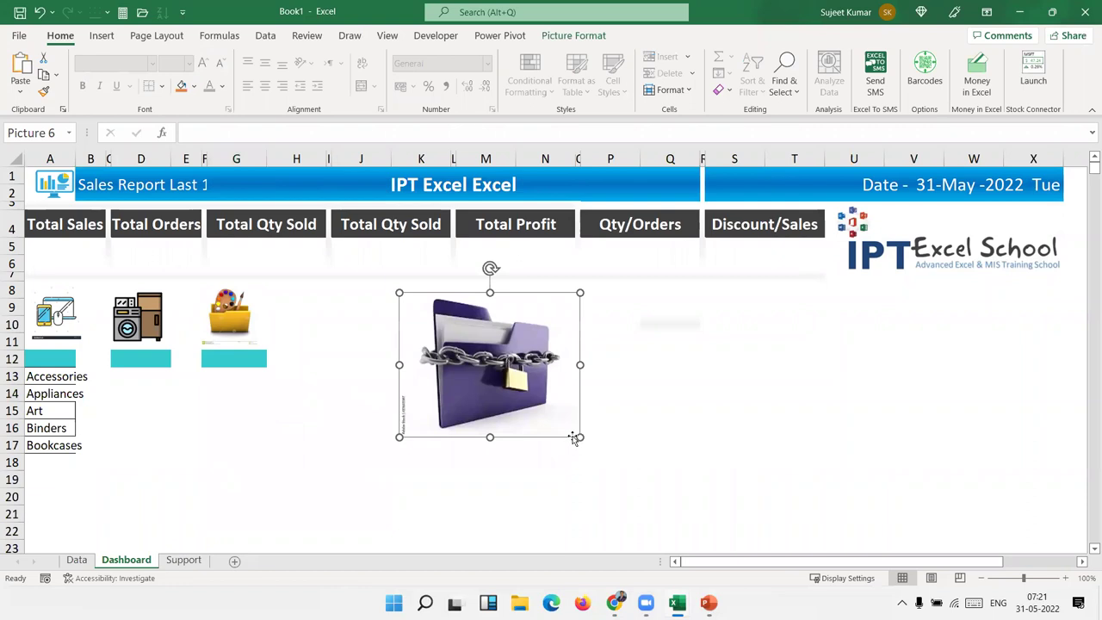
mouse_move(579, 437)
mouse_down()
mouse_move(474, 364)
mouse_move(378, 350)
mouse_move(364, 336)
mouse_move(362, 345)
mouse_up()
click(273, 363)
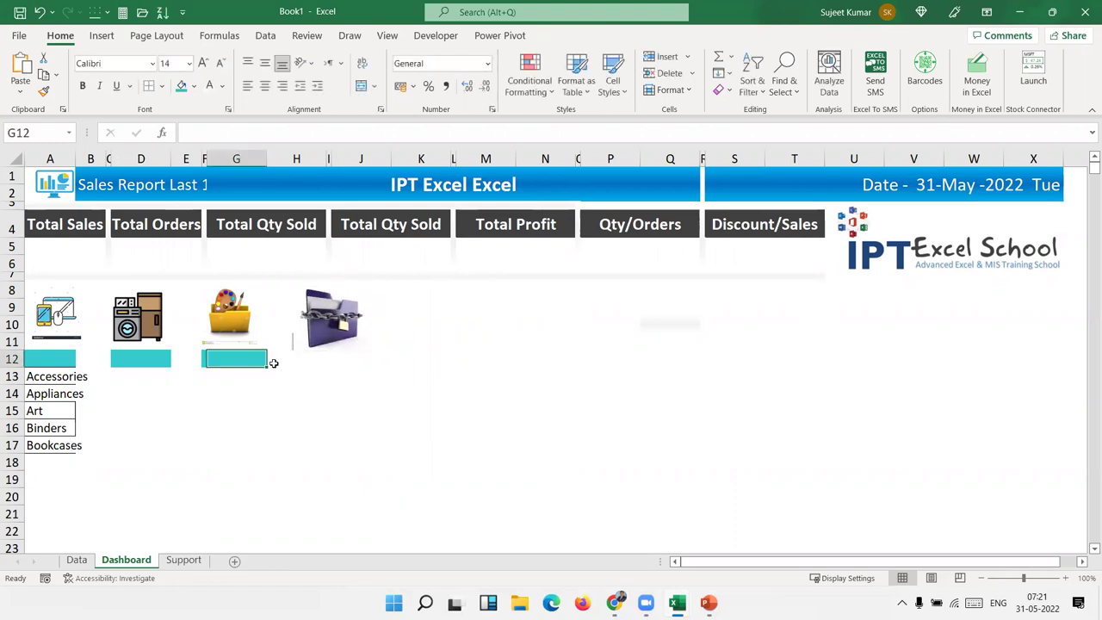
key(ctrl+c)
key(Right)
key(Right)
key(ctrl+v)
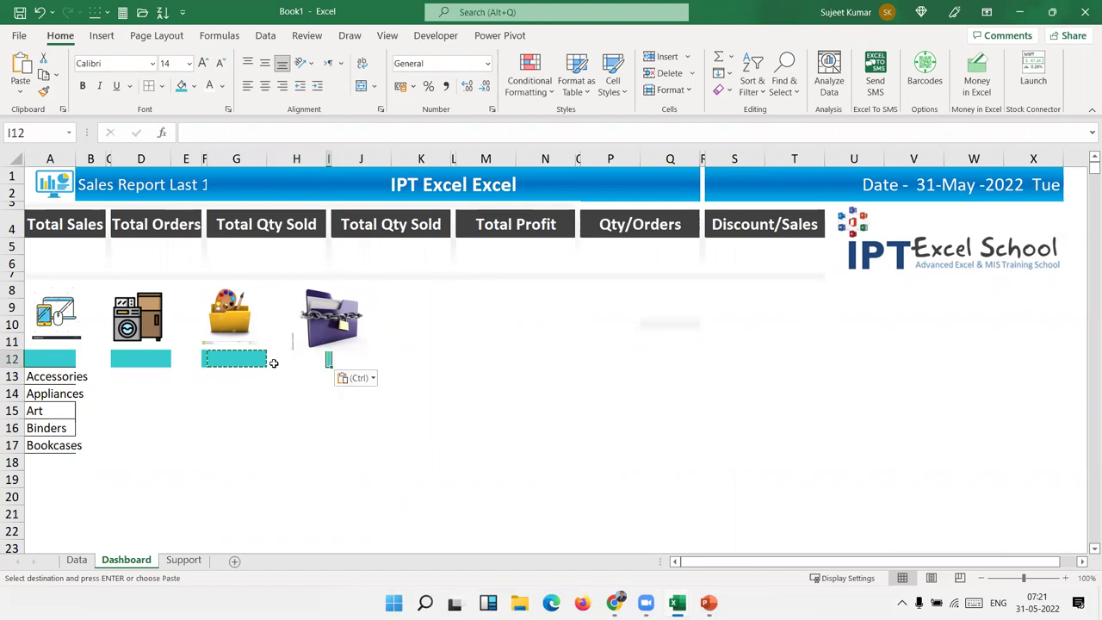
key(Right)
key(ctrl+v)
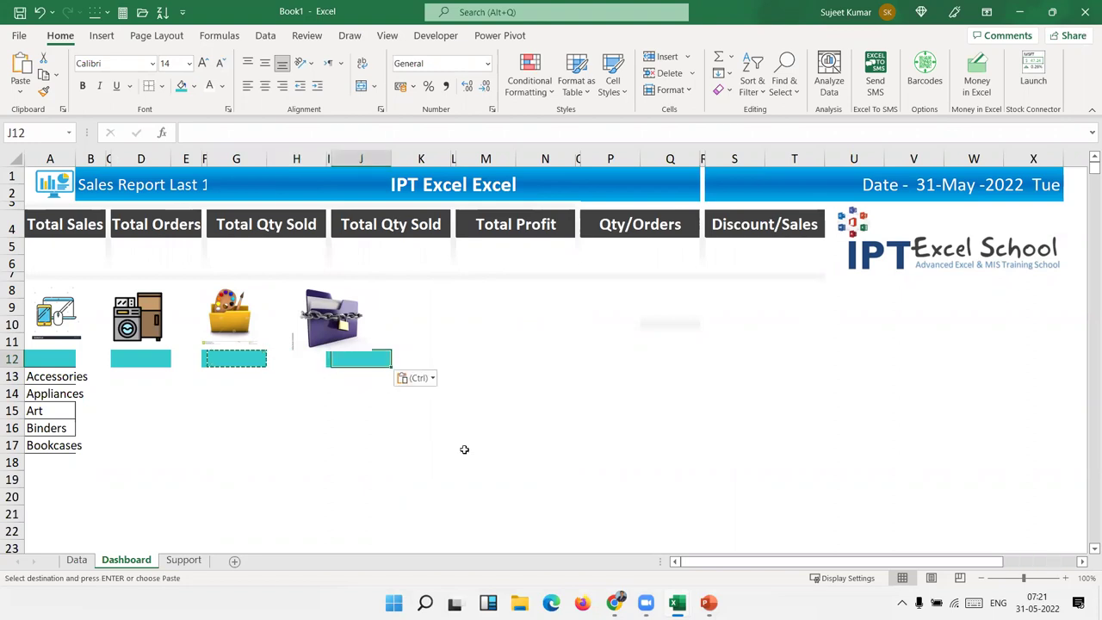
Nudge the binders icon above J12 and narrow spacer columns I and K
drag(345, 315, 372, 305)
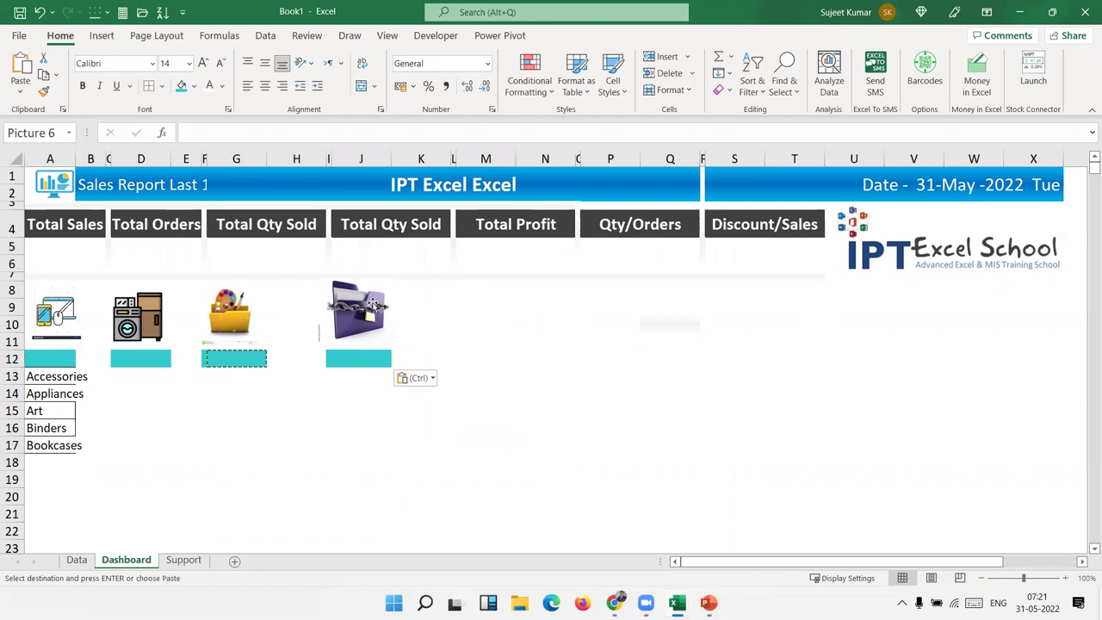
drag(326, 158, 306, 156)
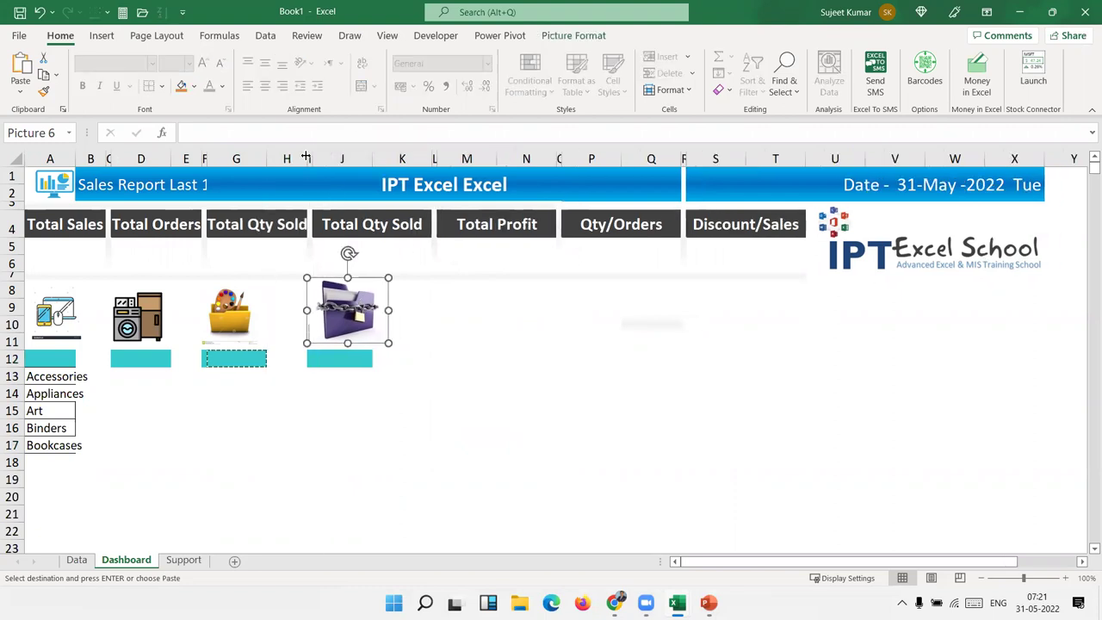
mouse_move(306, 156)
mouse_down()
mouse_move(290, 158)
mouse_move(303, 158)
mouse_up()
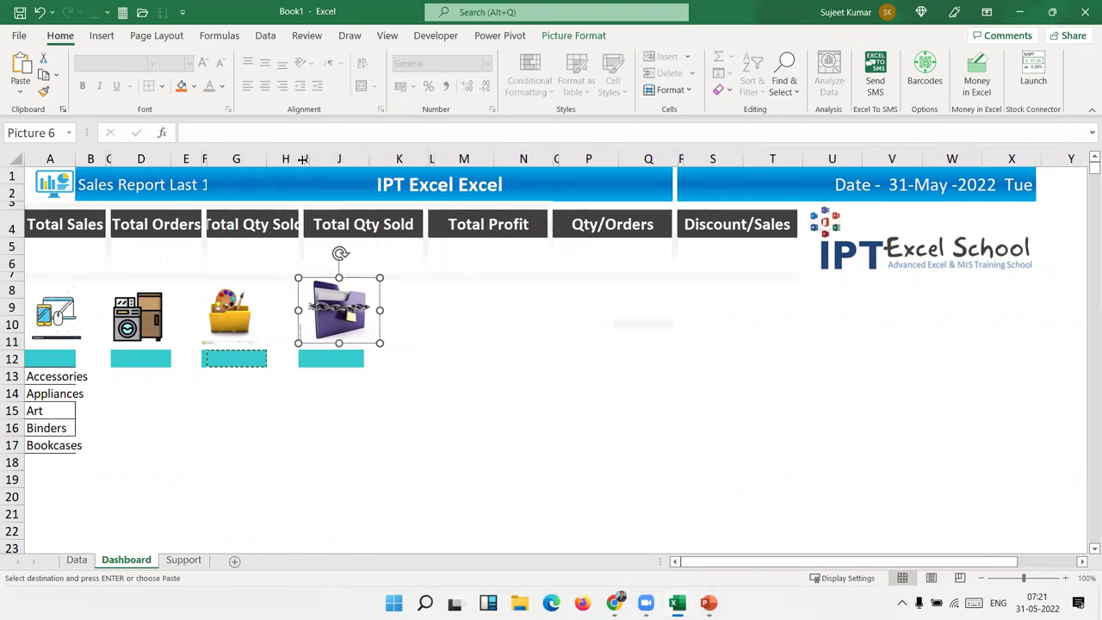
click(358, 422)
click(333, 356)
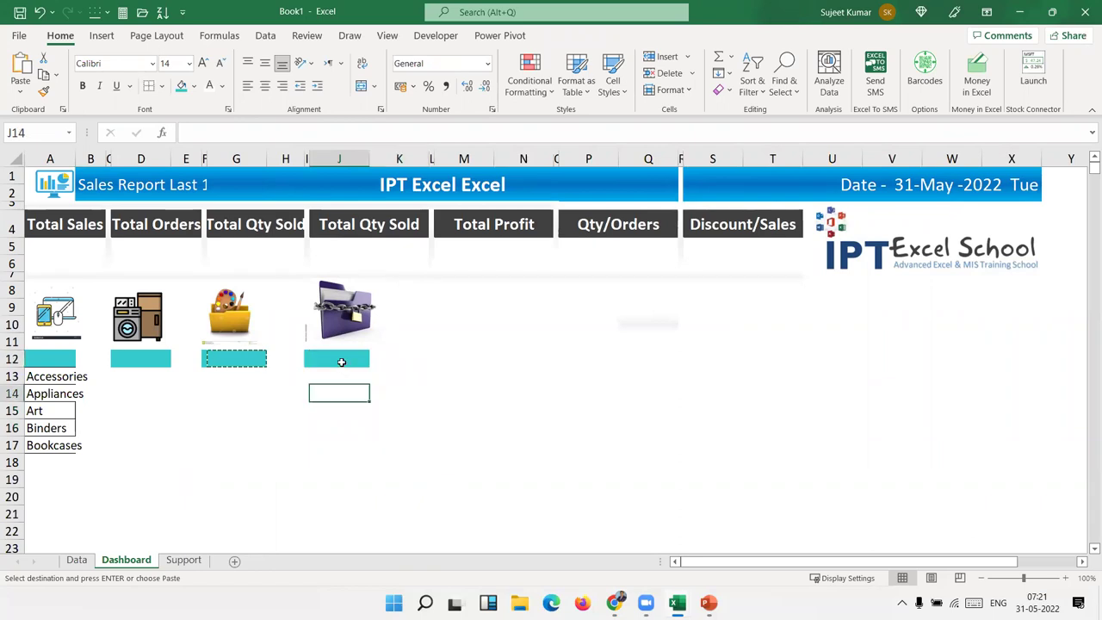
click(370, 395)
click(445, 341)
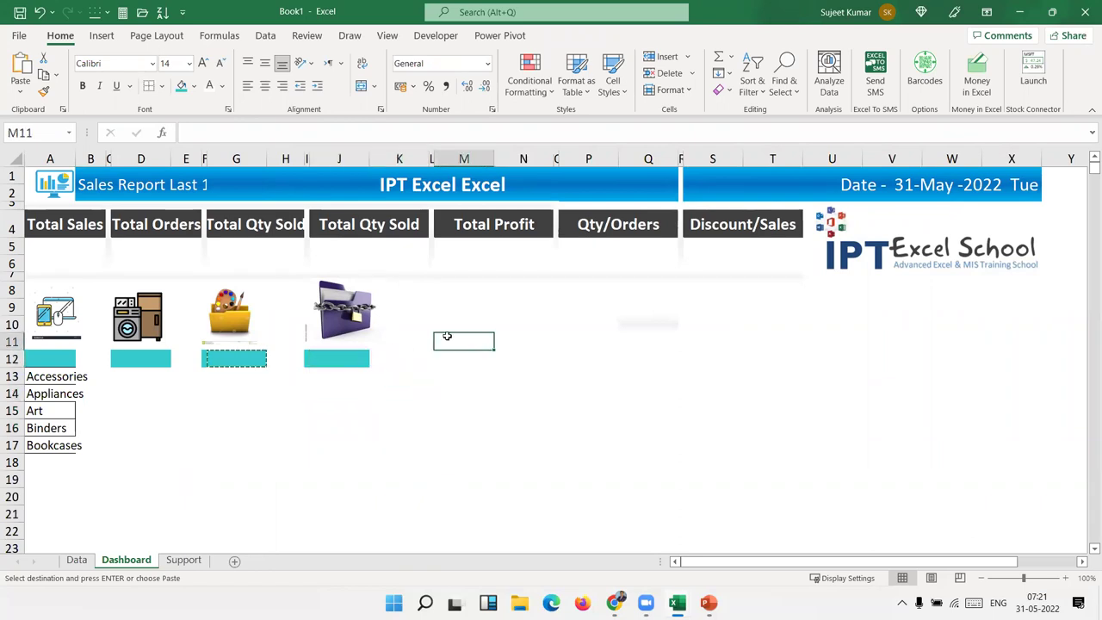
drag(428, 158, 401, 158)
Copy the I12:J12 teal bar and paste it into L12:M12
click(327, 362)
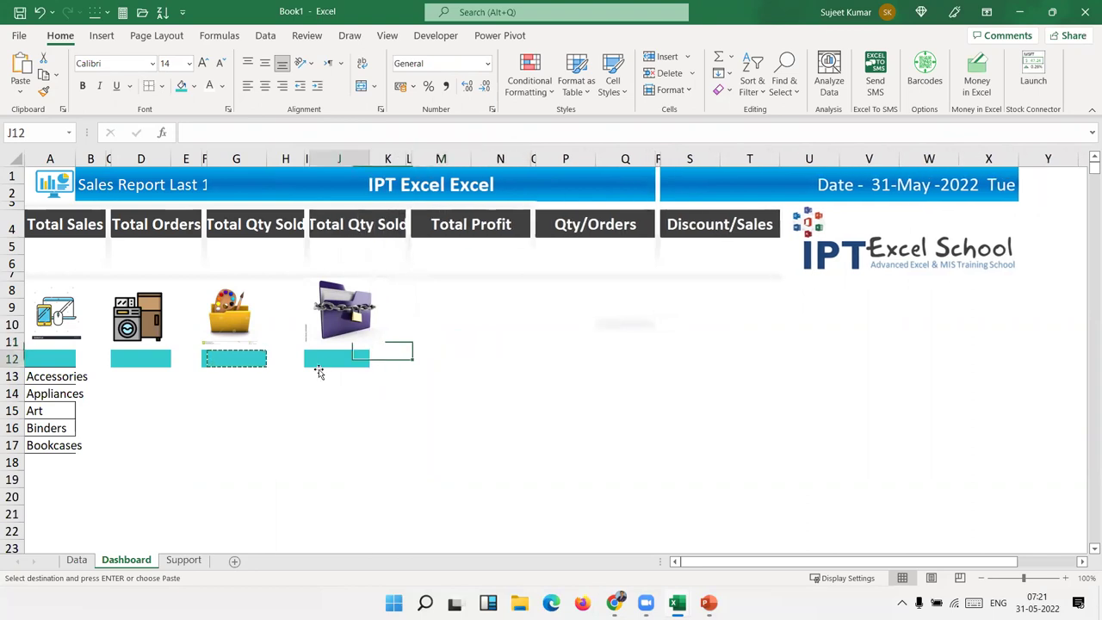
click(269, 415)
click(304, 354)
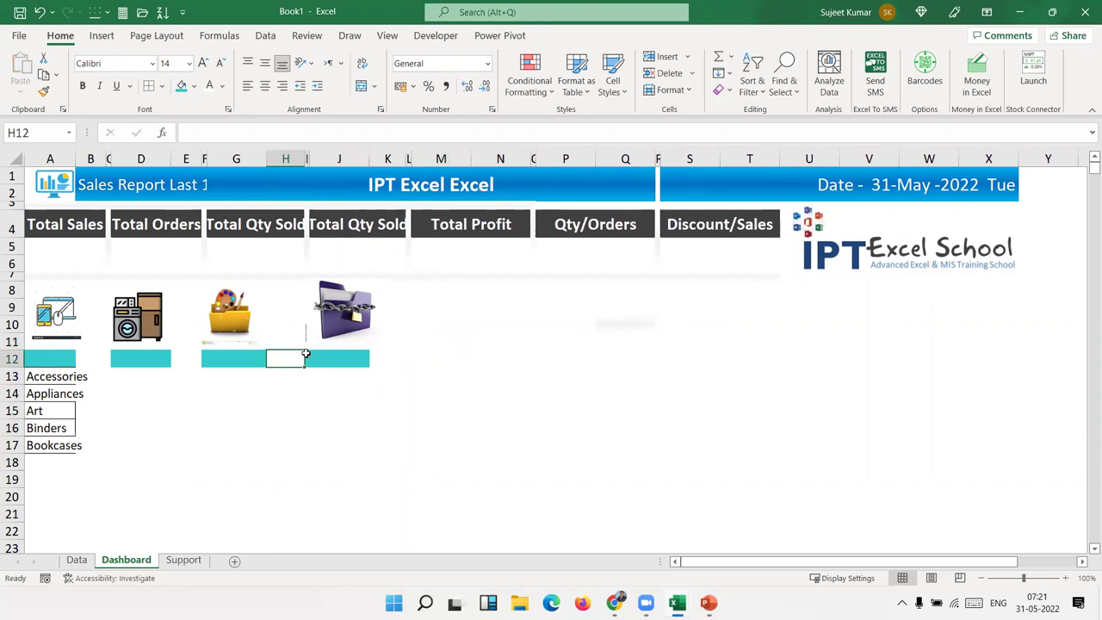
click(308, 361)
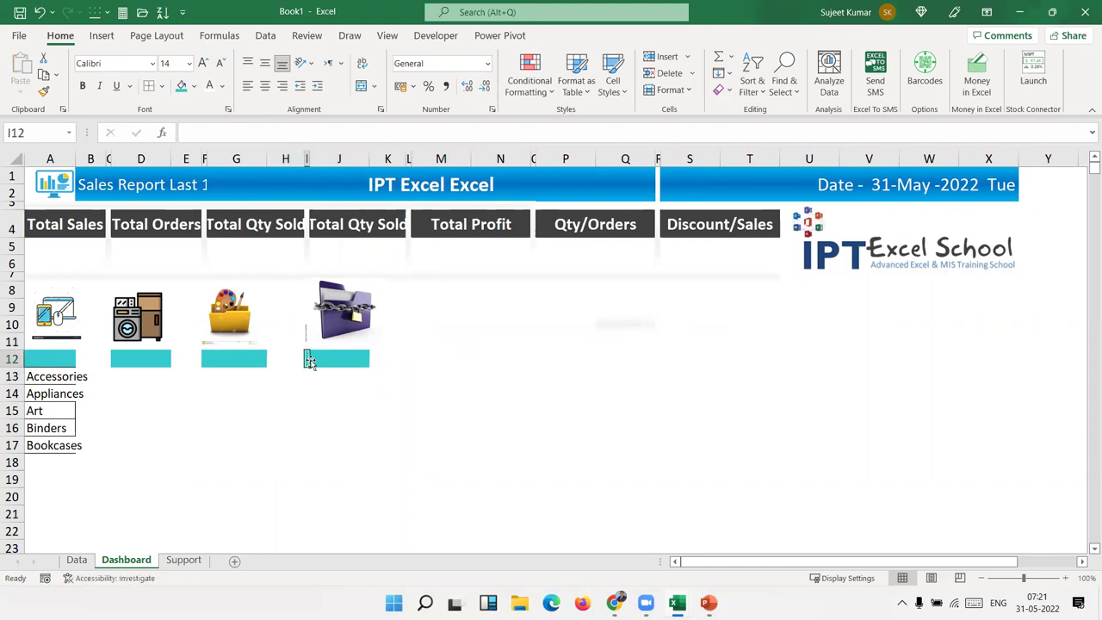
key(shift+Right)
key(shift+Right)
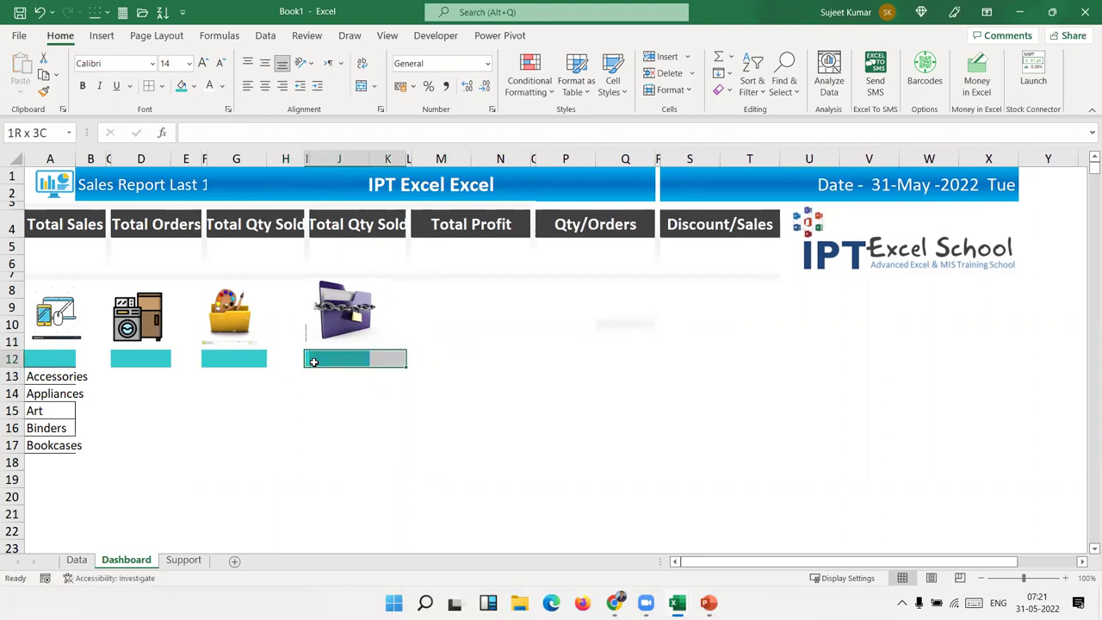
key(shift+Left)
key(ctrl+c)
key(Right)
key(Right)
key(Right)
key(ctrl+v)
key(Escape)
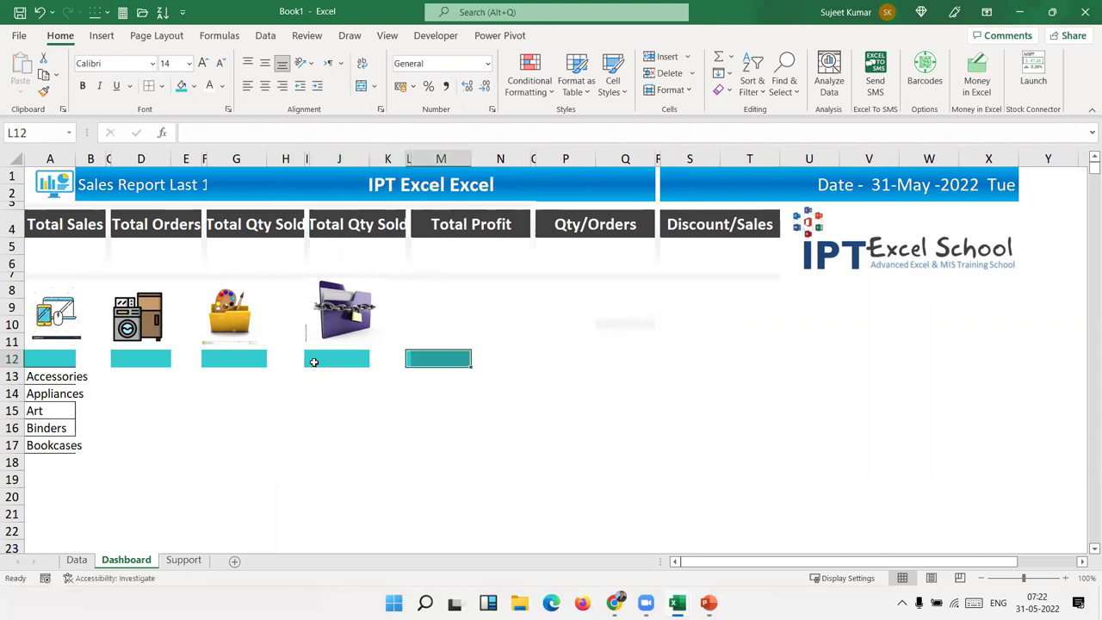
Copy the L12:M12 teal bar into O12:P12
key(shift+Right)
key(shift+Right)
key(shift+Left)
key(ctrl+c)
key(Right)
key(Right)
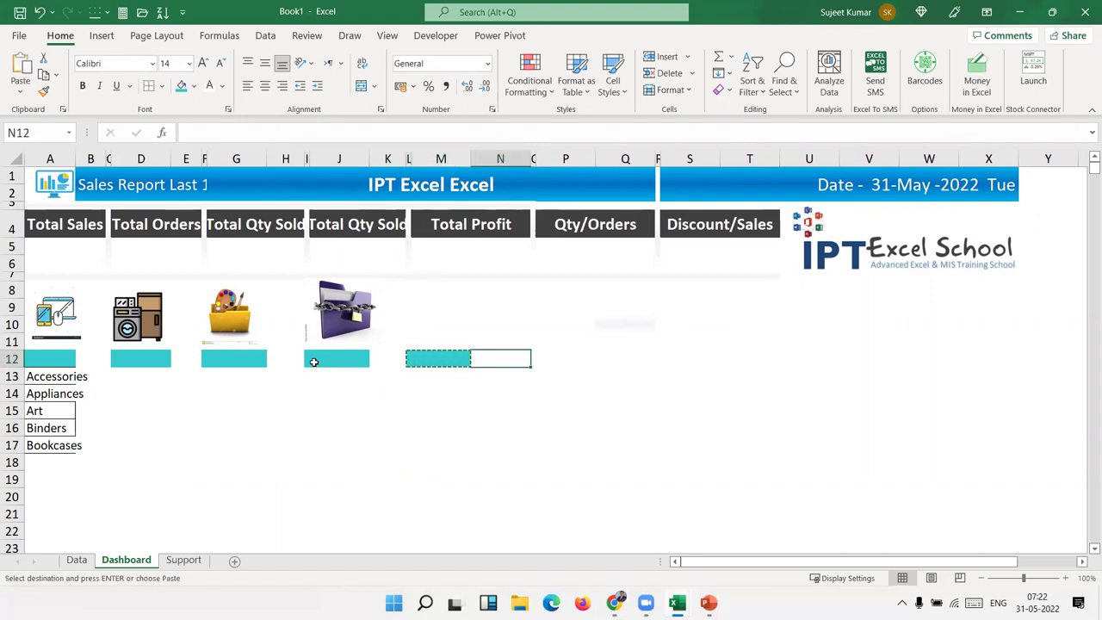
key(Right)
key(ctrl+v)
key(Escape)
key(Escape)
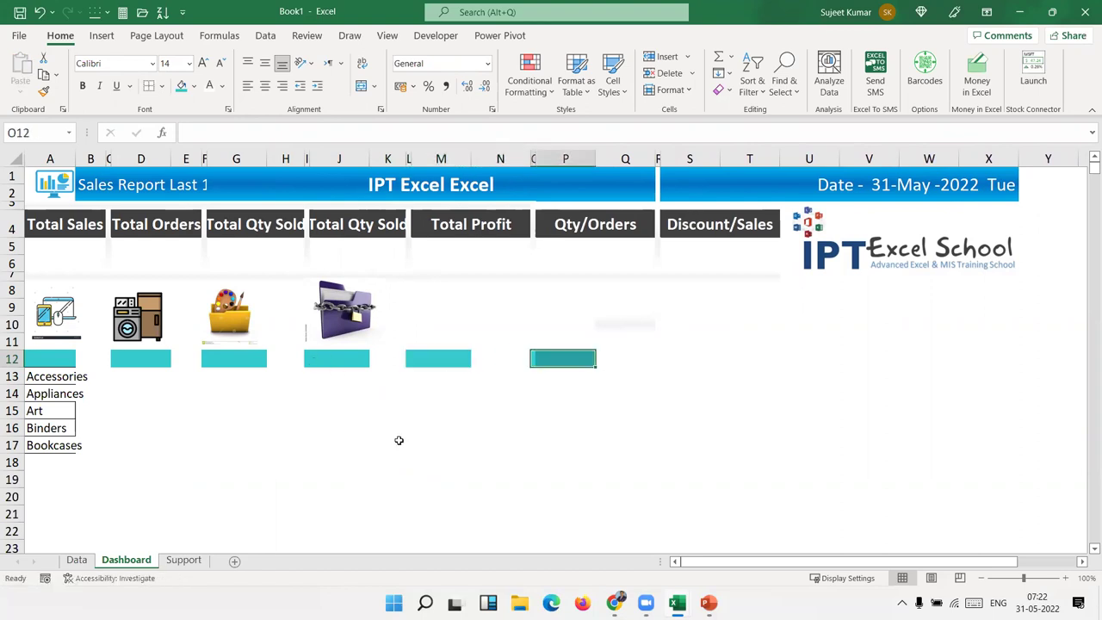
Narrow the spacer columns before and after the last teal bar, spacer N to 4.50
click(398, 440)
drag(534, 159, 514, 159)
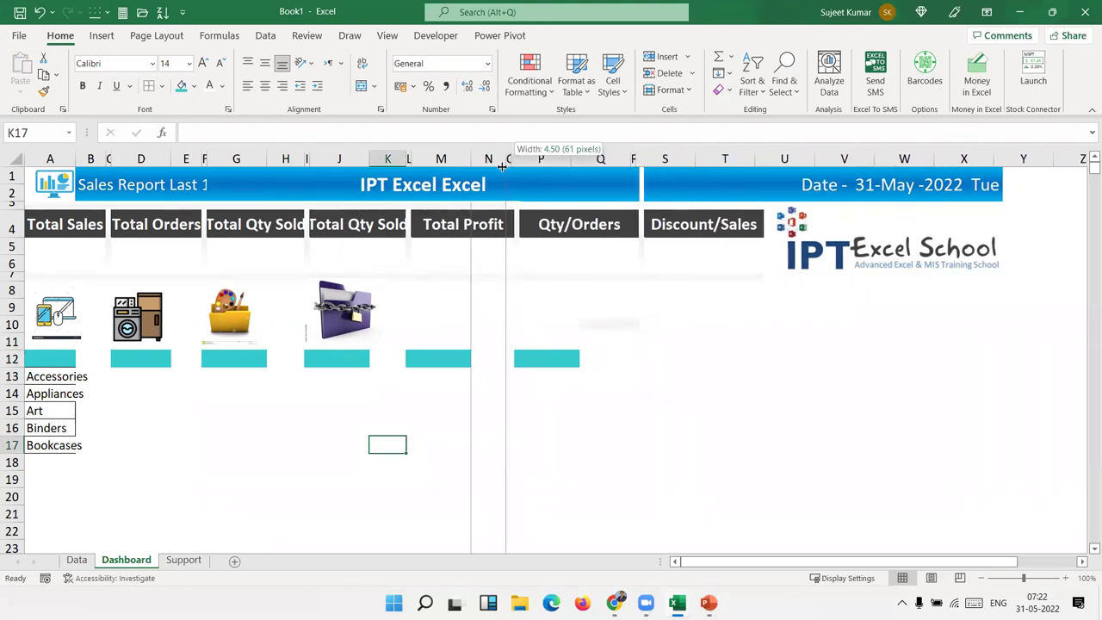
drag(513, 162, 503, 164)
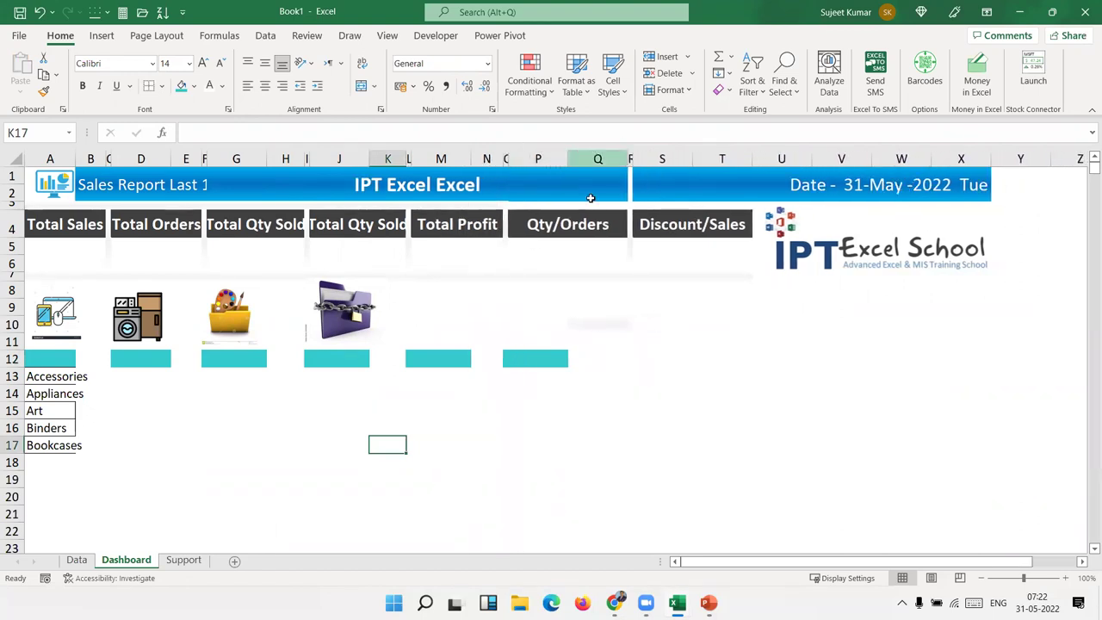
click(536, 351)
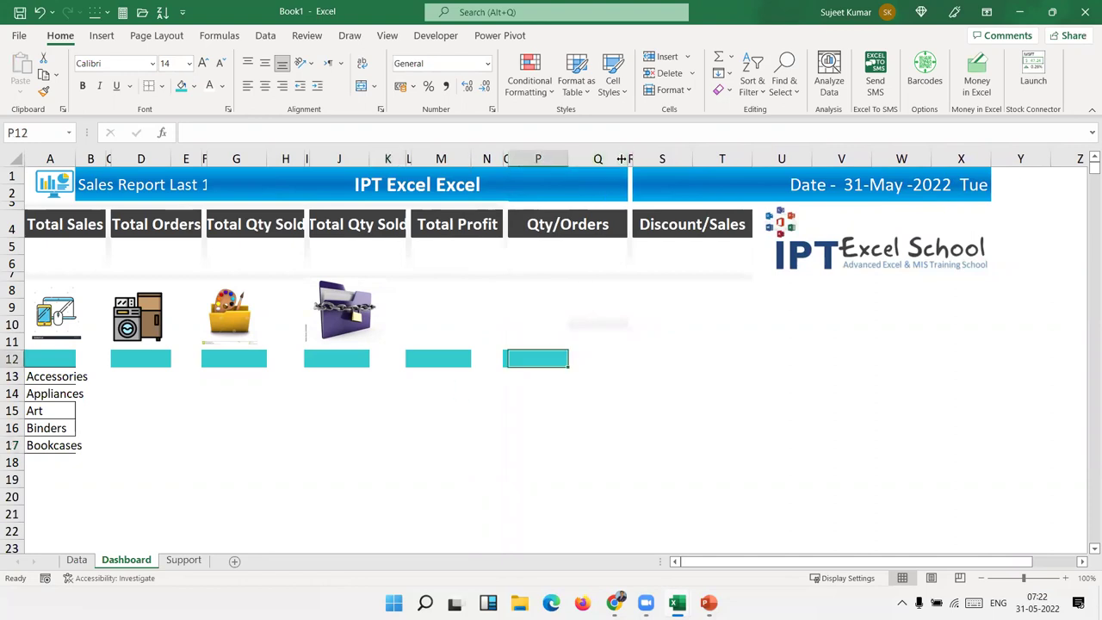
drag(623, 159, 591, 170)
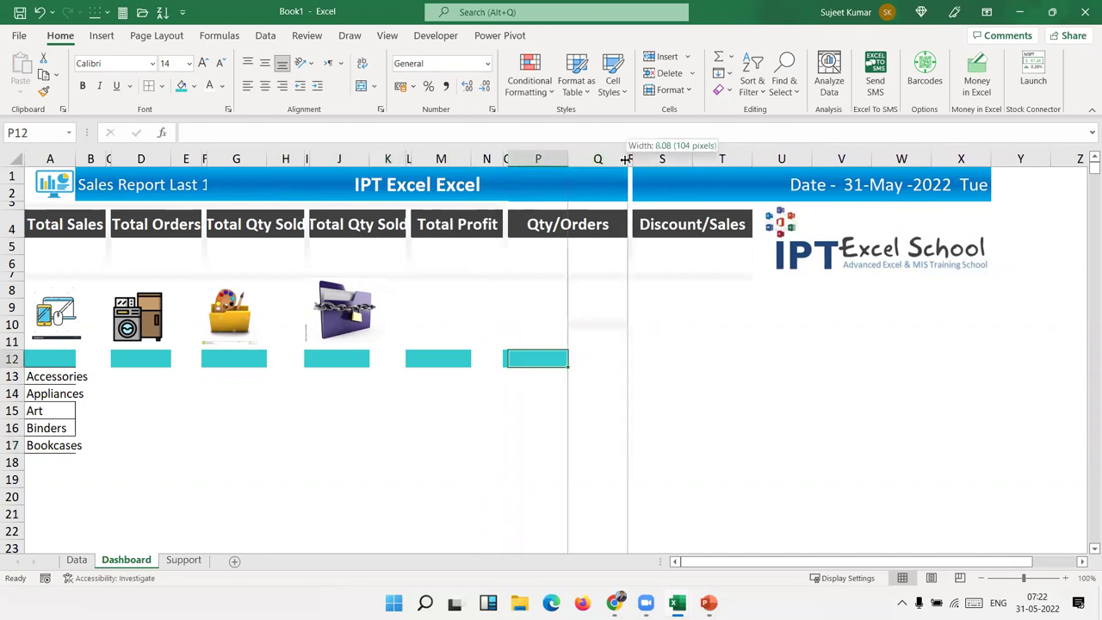
Copy the Bookcases label from A17
click(525, 402)
click(511, 359)
click(54, 445)
key(ctrl+c)
key(alt+Tab)
Search images for 'Bookcases icon 3d' and copy the first bookcase picture back to Excel
click(204, 74)
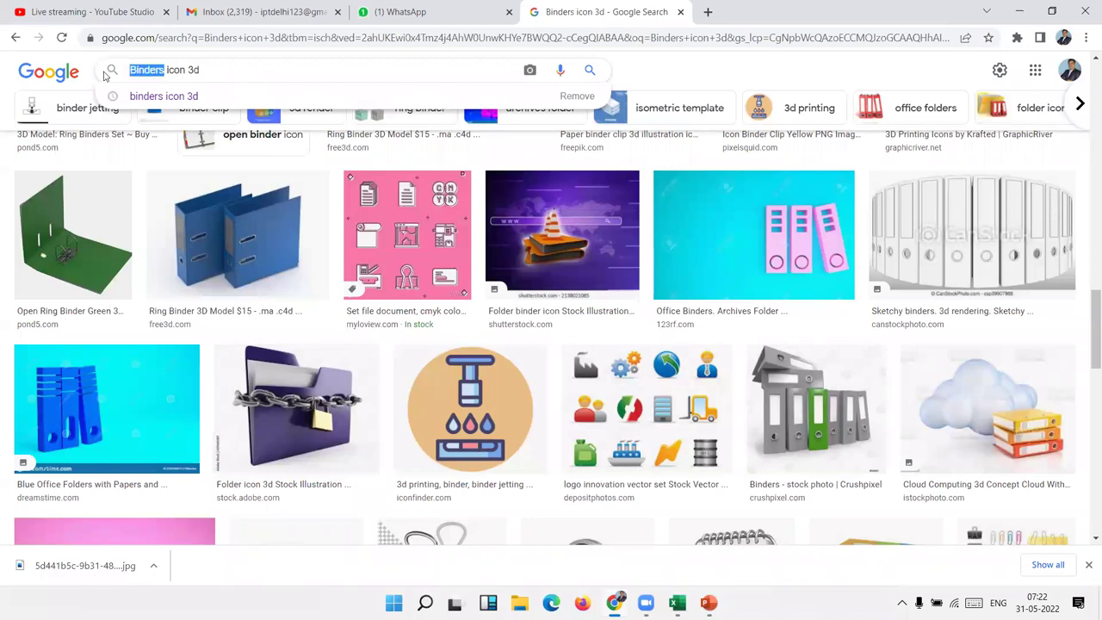
key(ctrl+v)
key(Return)
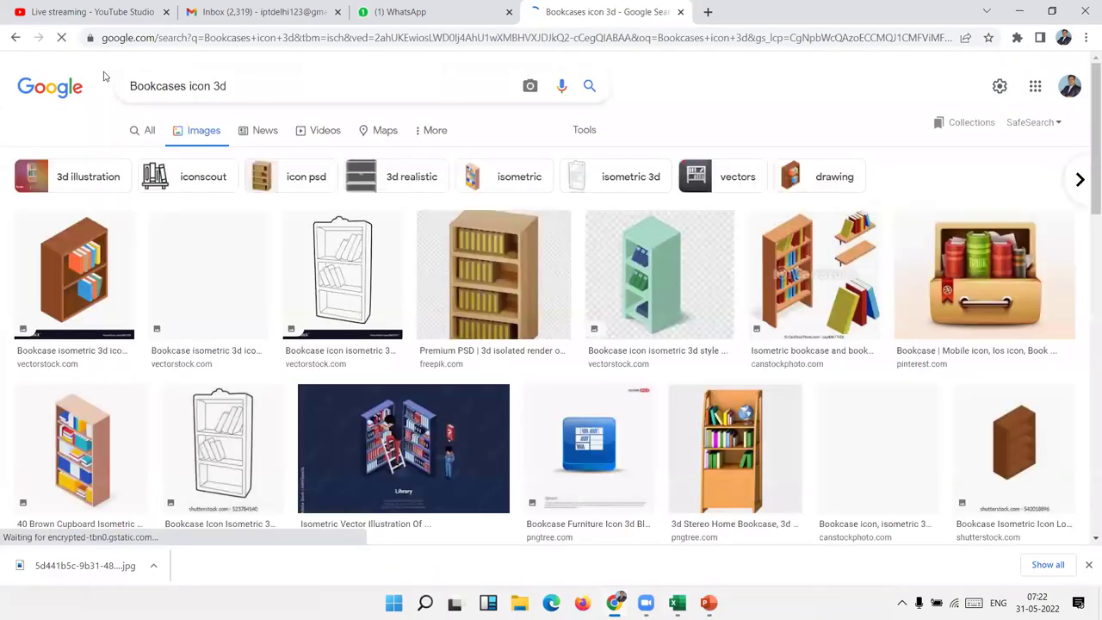
right_click(64, 274)
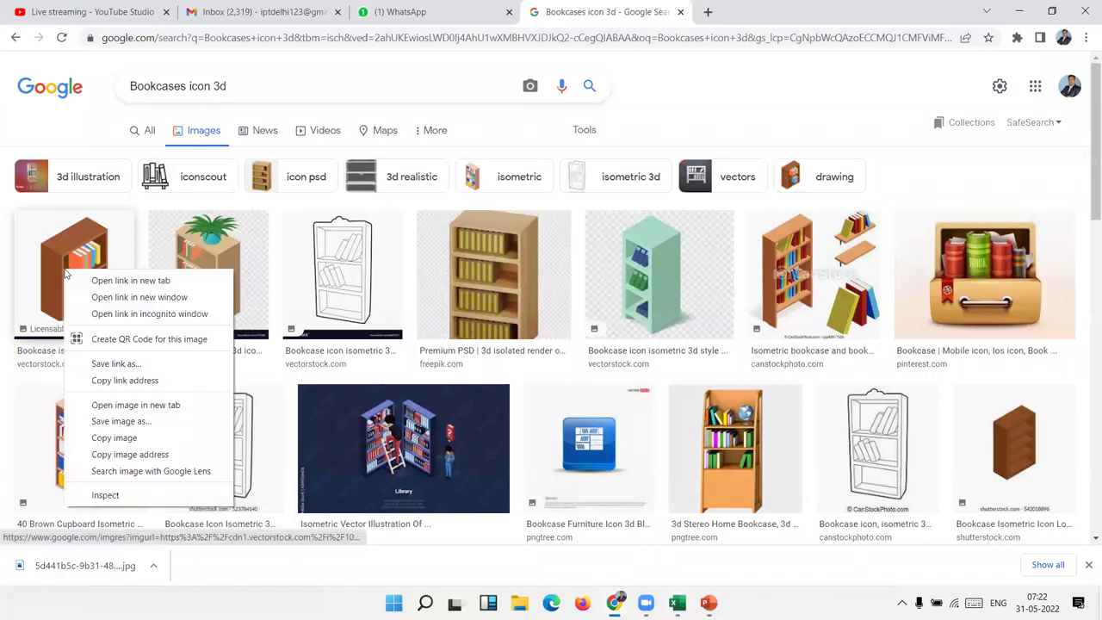
click(113, 437)
key(alt+Tab)
click(370, 448)
Paste the bookcase picture and crop off its bottom and right watermark strip
key(ctrl+v)
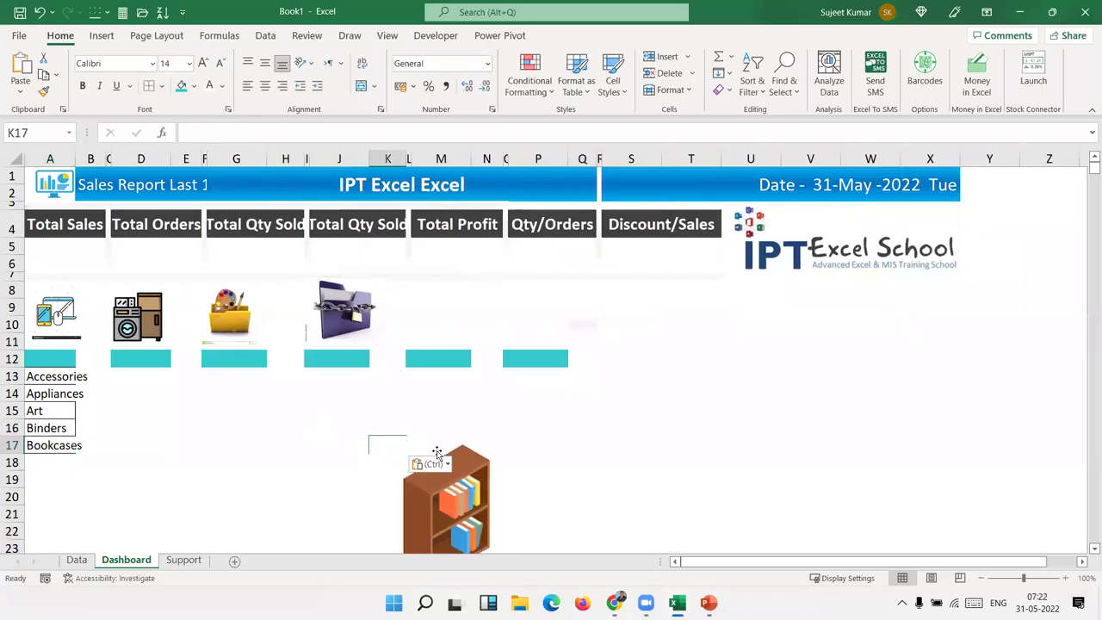
drag(551, 542, 584, 418)
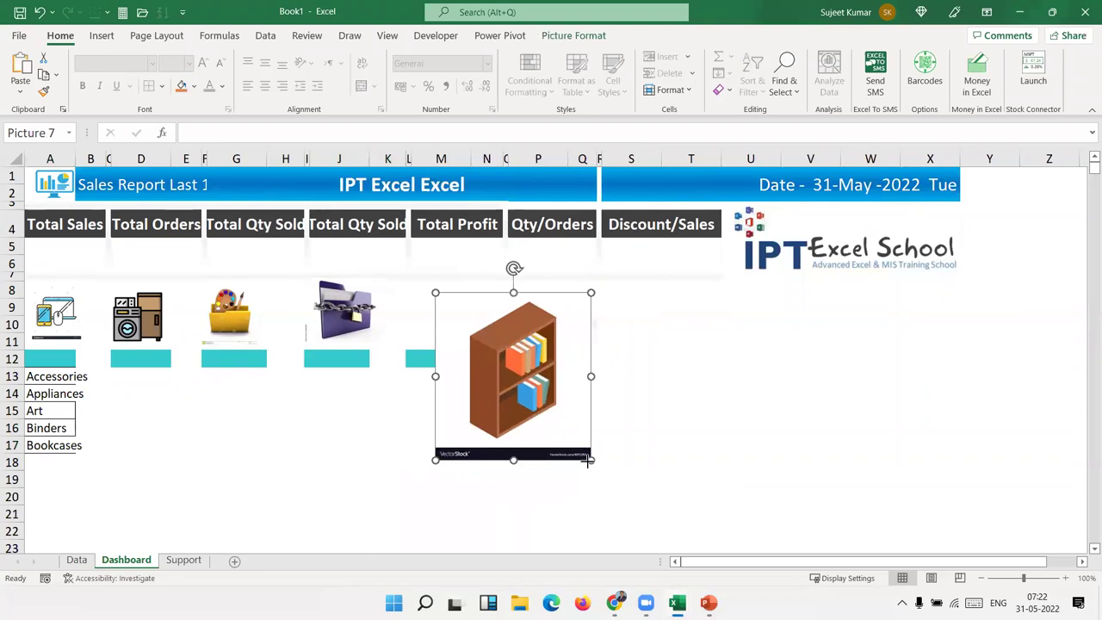
click(573, 36)
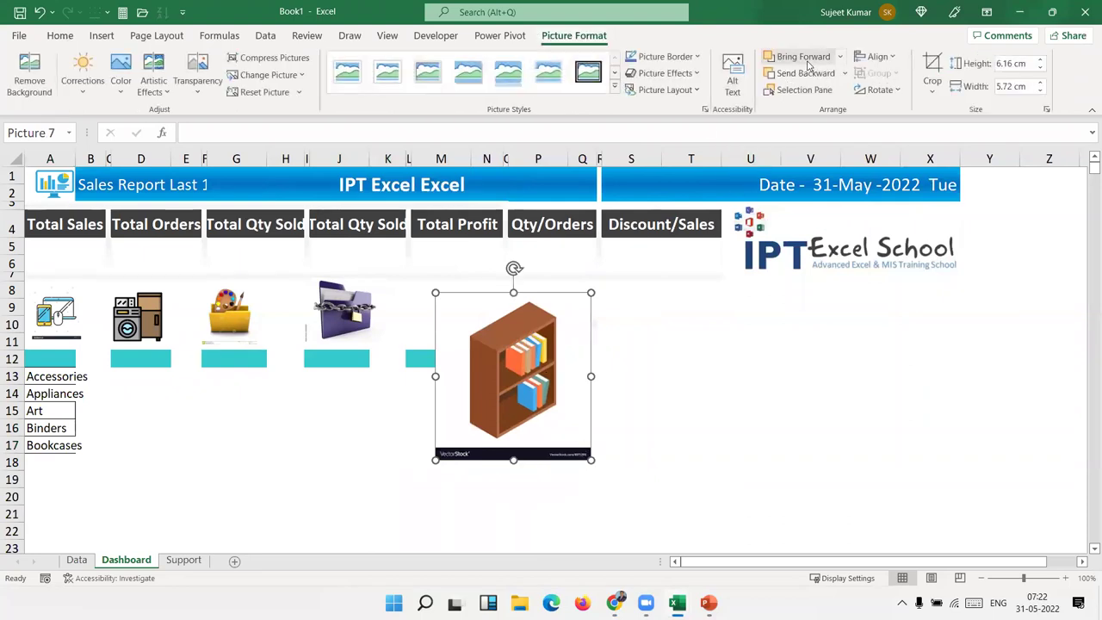
click(931, 68)
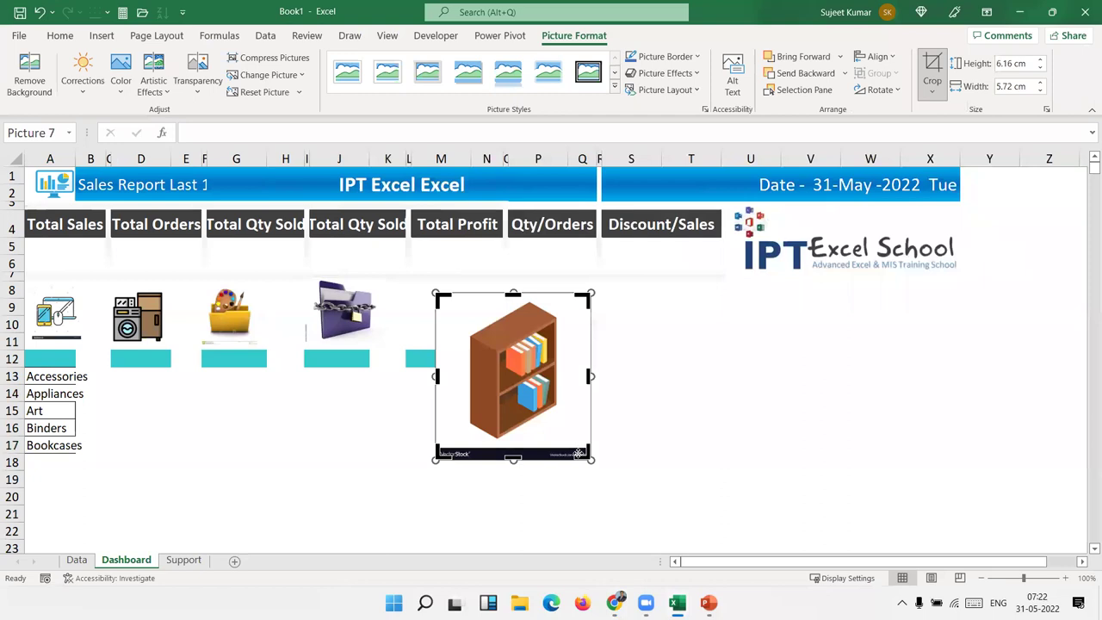
drag(577, 450, 563, 440)
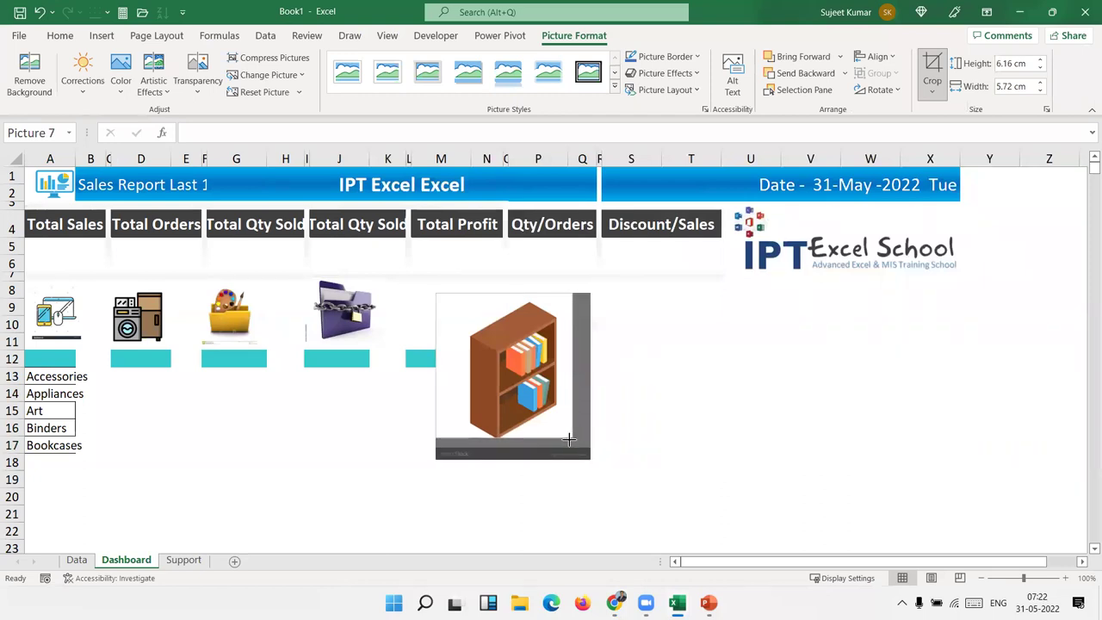
click(647, 474)
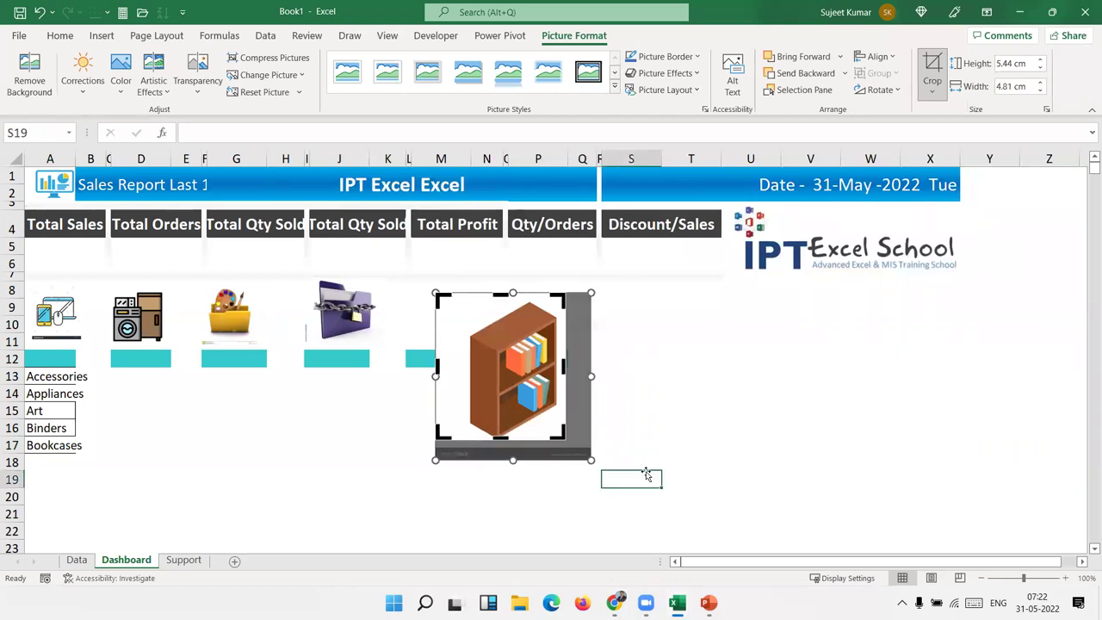
Shrink the bookcase picture to 2.24 × 1.98 cm and place it fifth above its teal bar
click(545, 416)
drag(566, 440, 487, 360)
drag(488, 365, 445, 318)
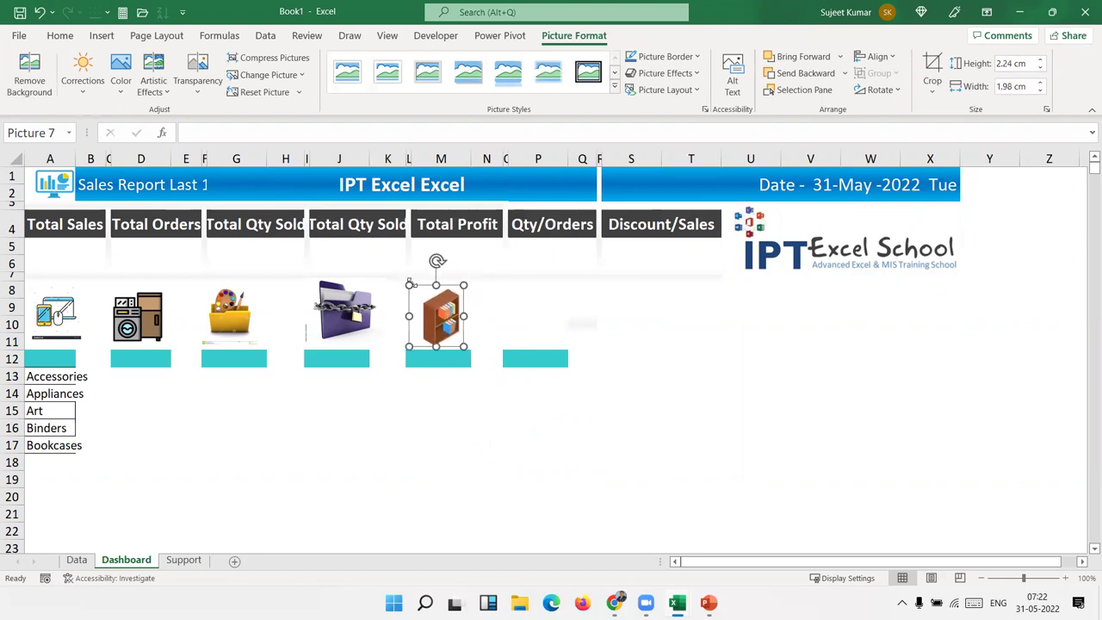
click(440, 370)
click(54, 324)
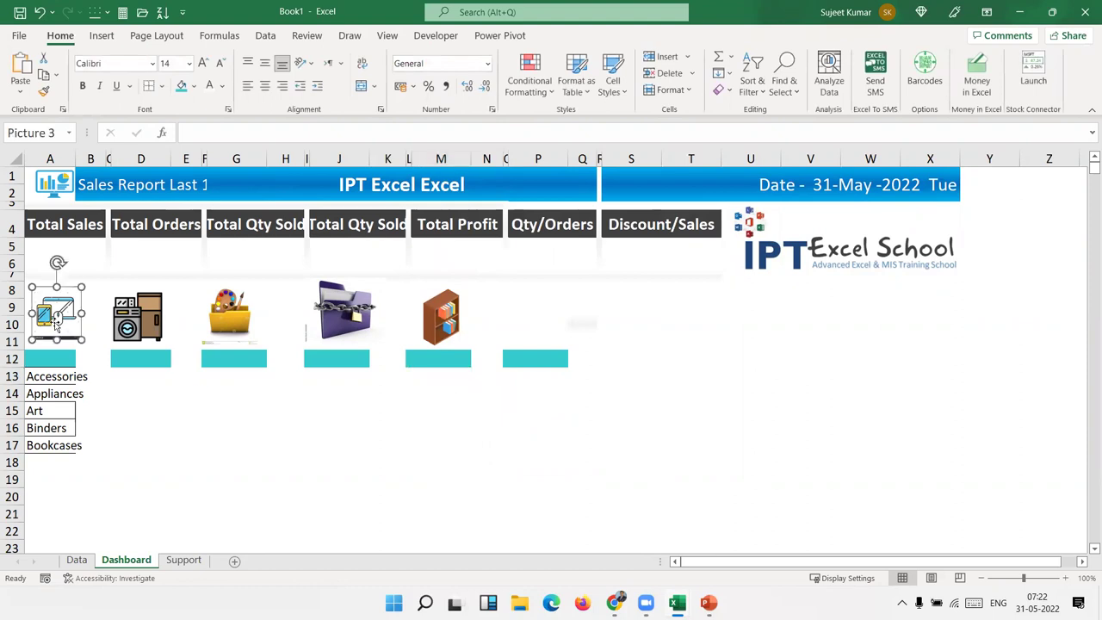
click(932, 73)
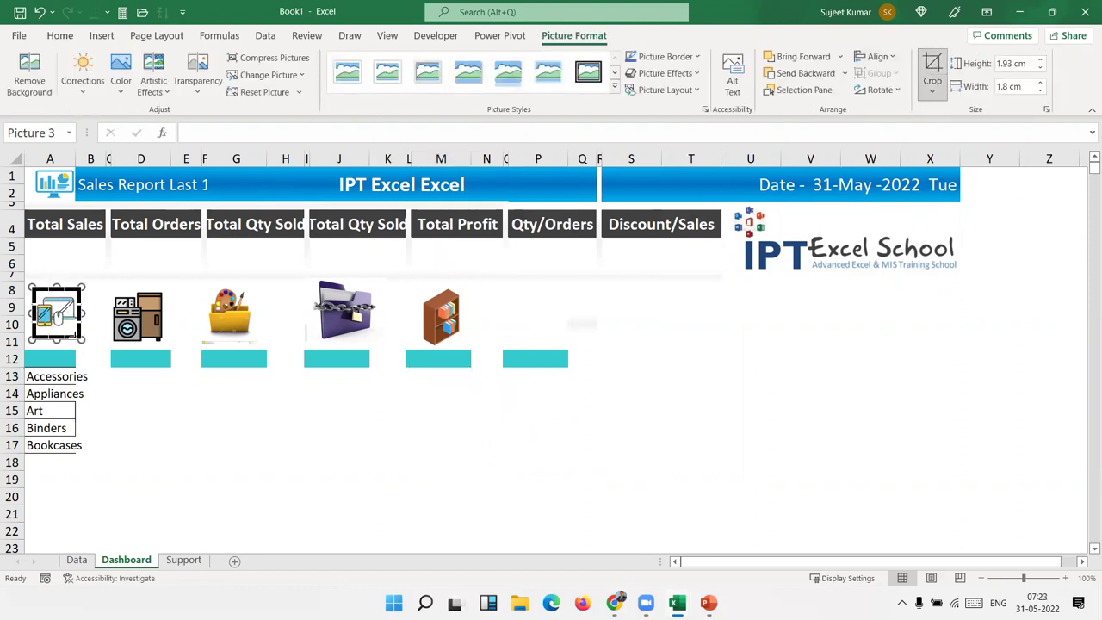
drag(77, 337, 76, 334)
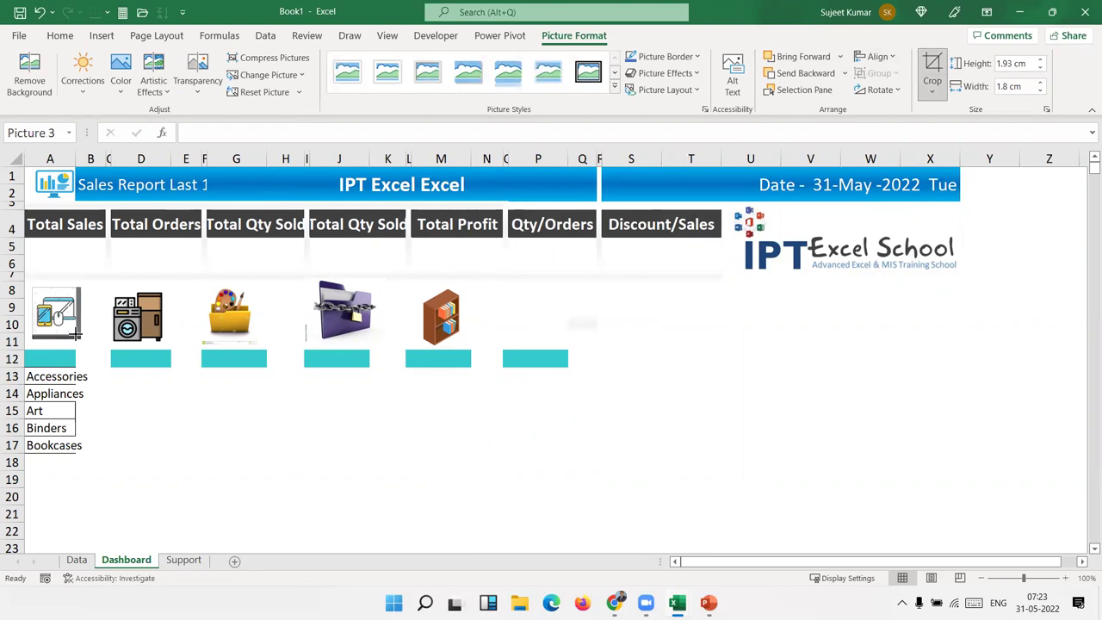
click(109, 394)
click(54, 317)
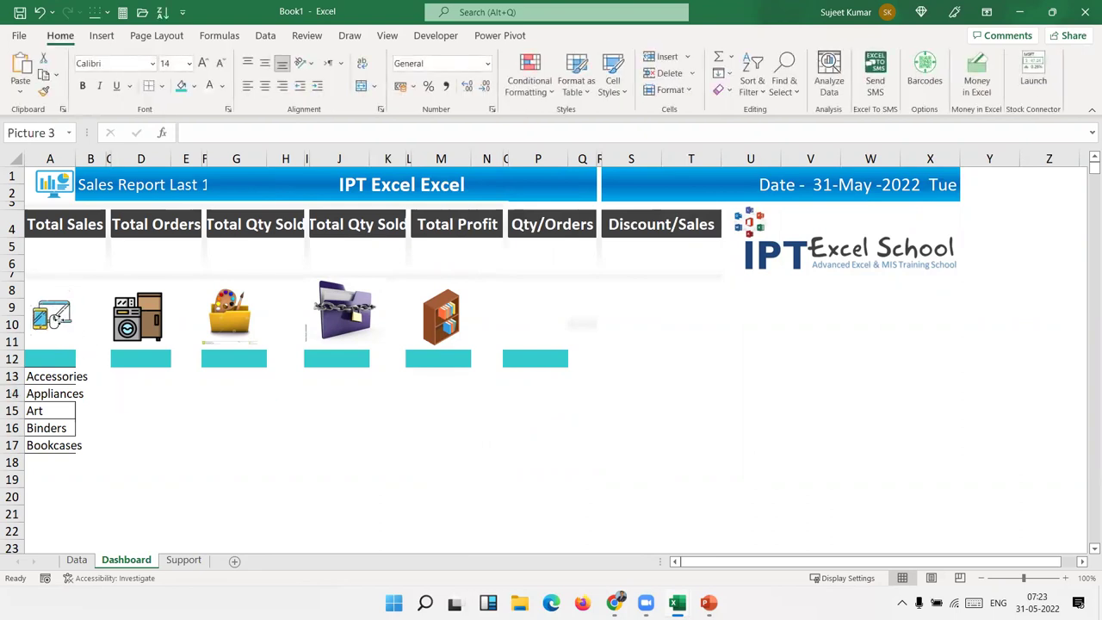
click(135, 394)
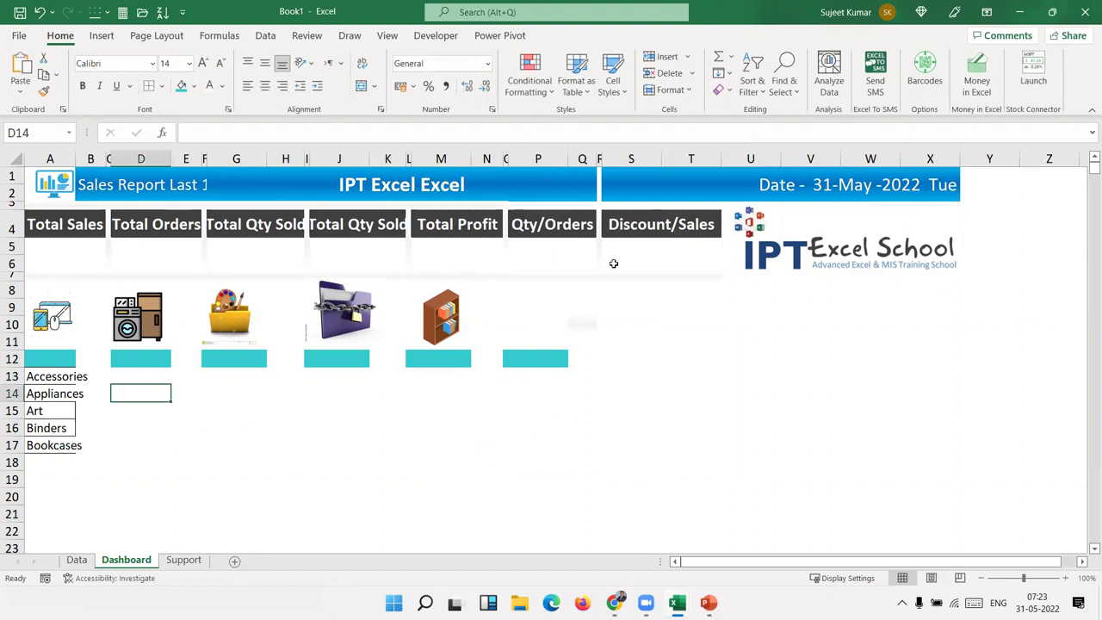
click(205, 428)
click(147, 315)
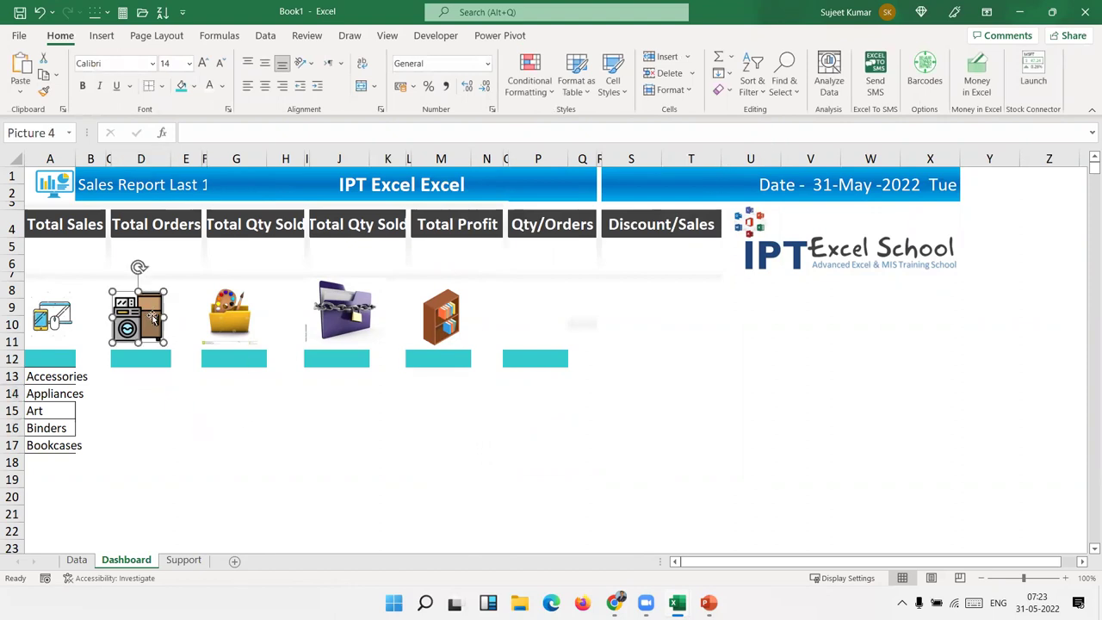
click(229, 312)
click(338, 327)
click(478, 320)
click(483, 408)
click(66, 444)
click(52, 376)
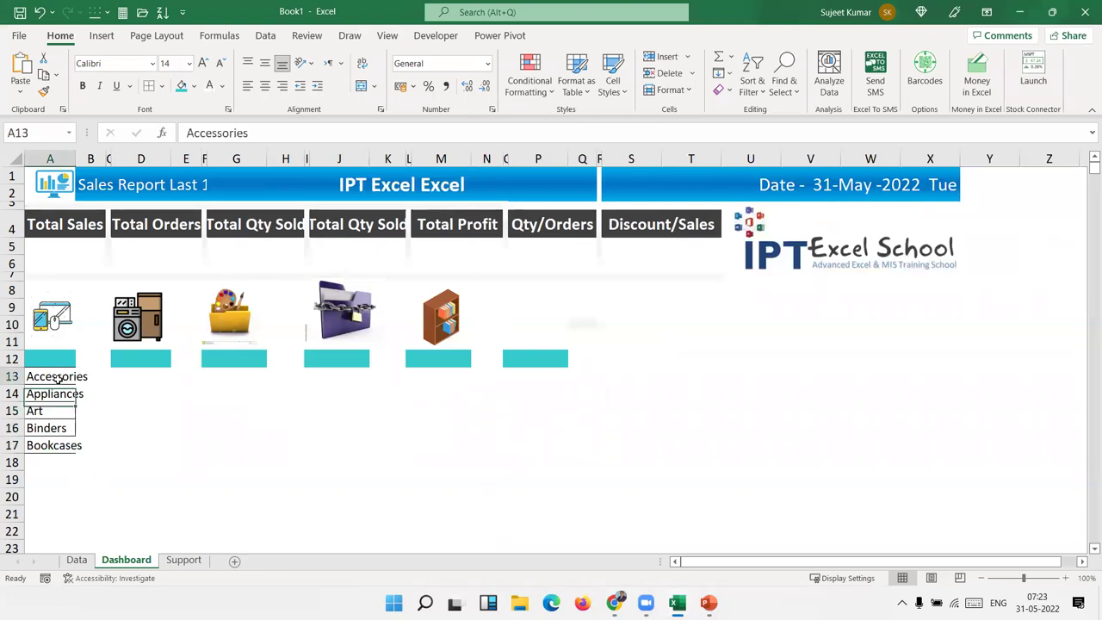
click(54, 310)
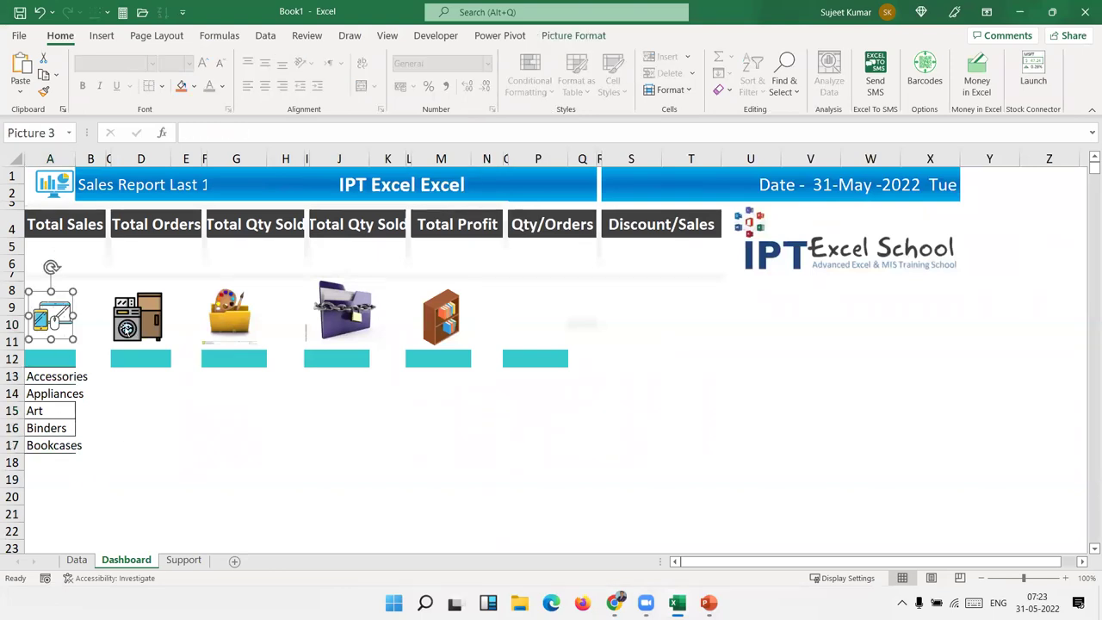
click(42, 376)
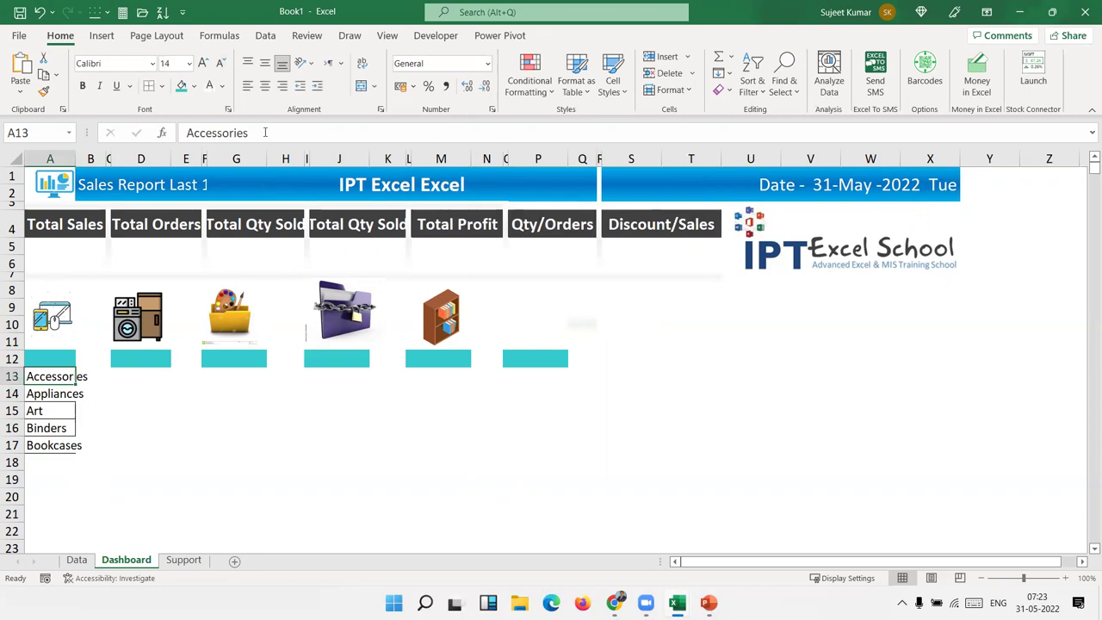
Label A8 'Accessories' and move the Accessories icon down beneath it
double_click(215, 133)
key(ctrl+c)
key(Escape)
click(60, 285)
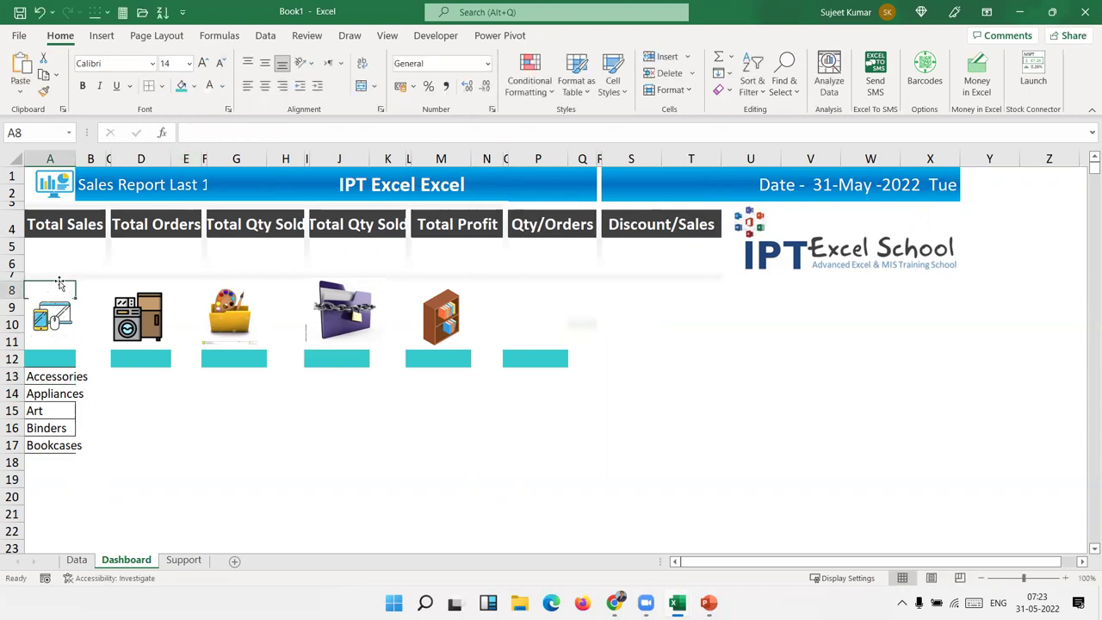
click(178, 134)
key(ctrl+v)
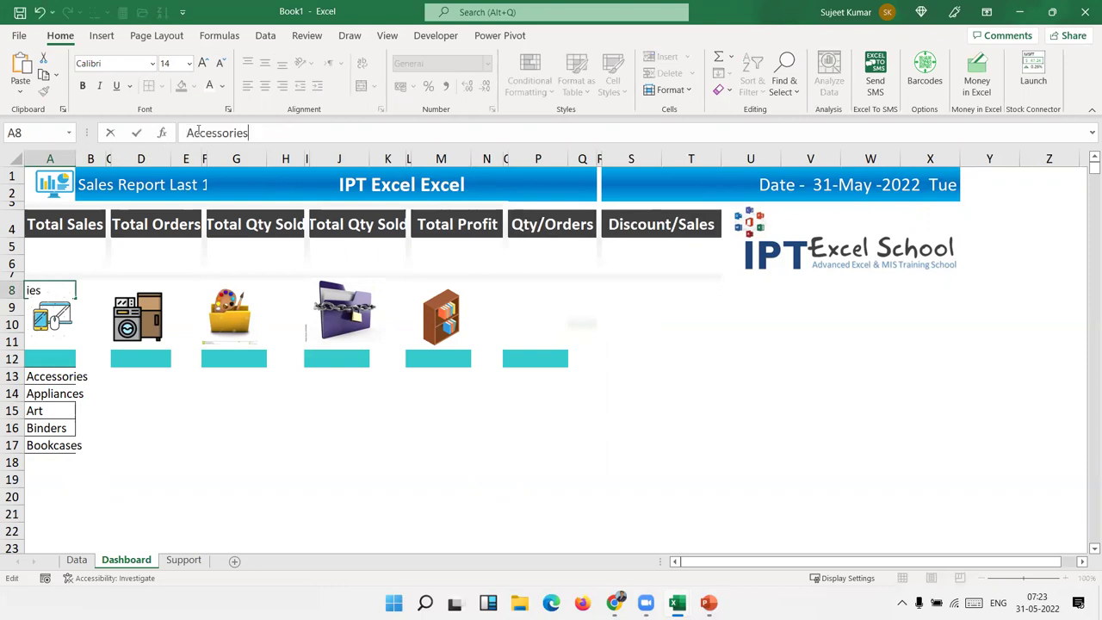
key(Return)
click(57, 310)
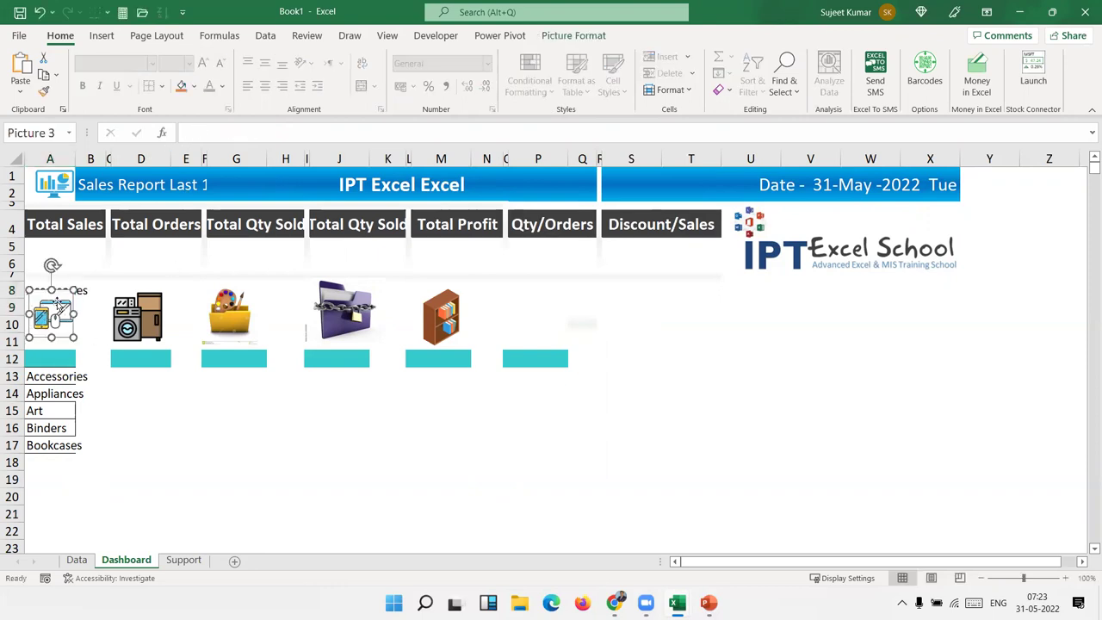
drag(52, 293, 52, 307)
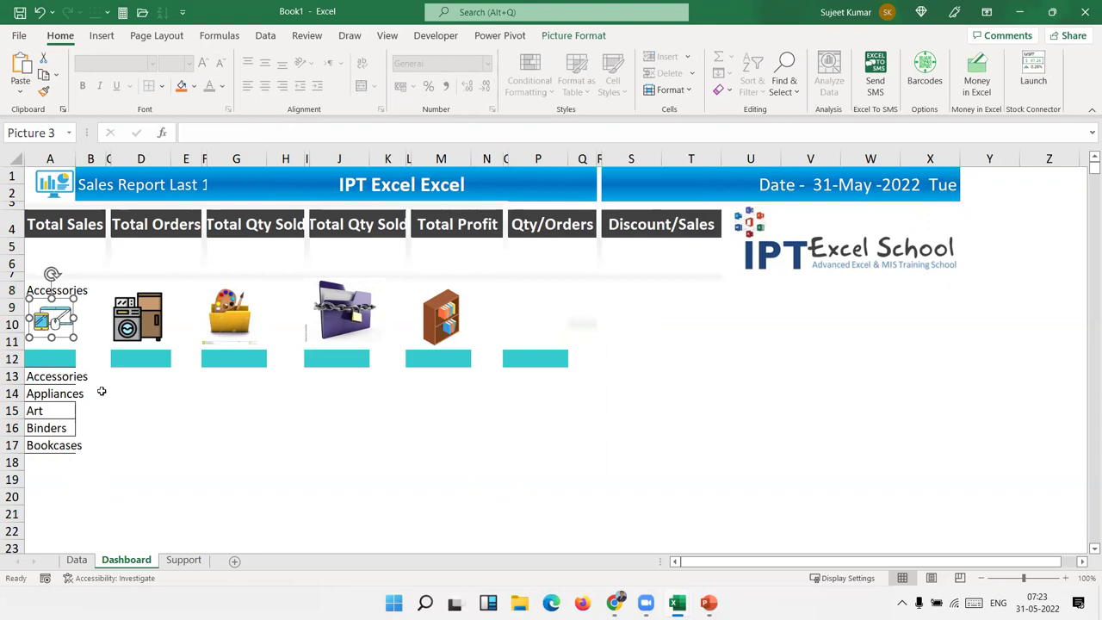
click(129, 393)
Label D8 'Appliances' and nudge the Appliances icon below the label
click(56, 393)
double_click(56, 393)
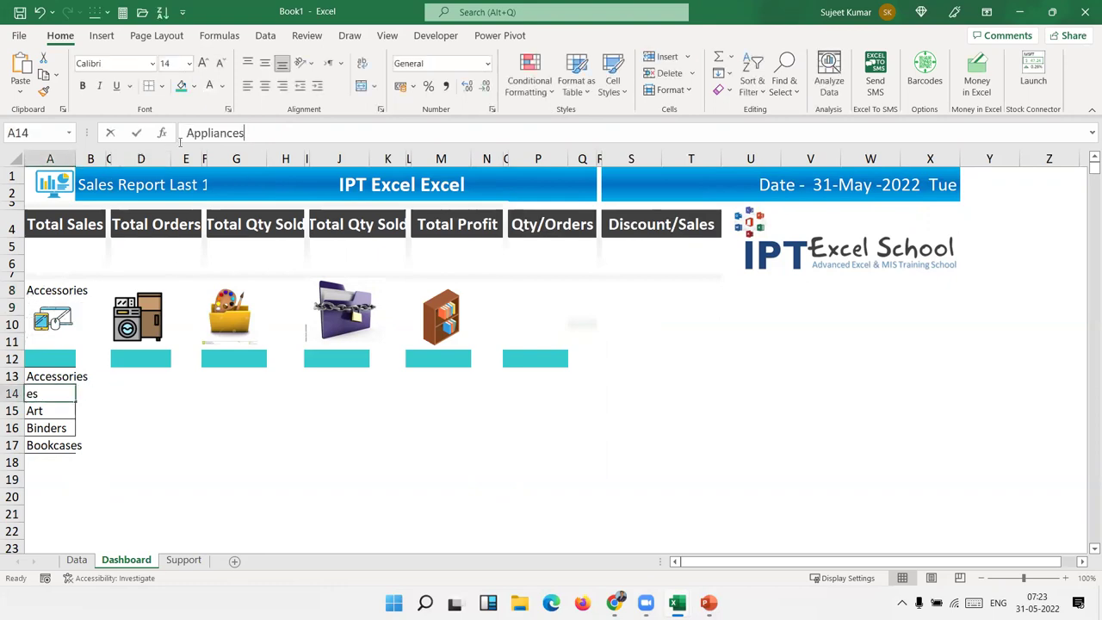
key(shift+Home)
key(ctrl+c)
key(Escape)
click(134, 301)
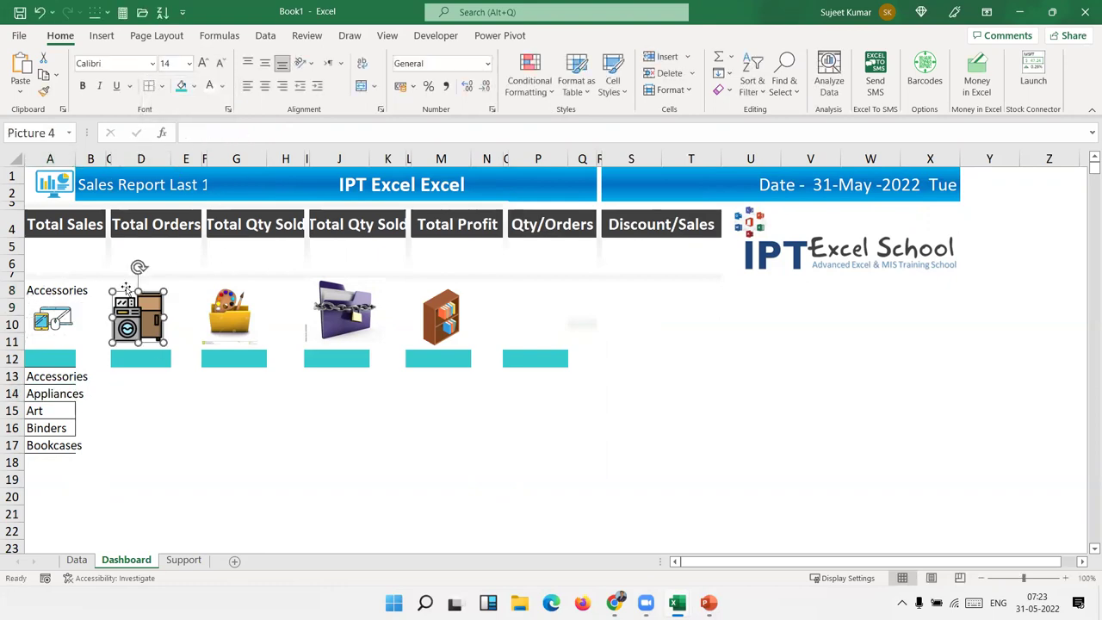
click(138, 421)
click(175, 306)
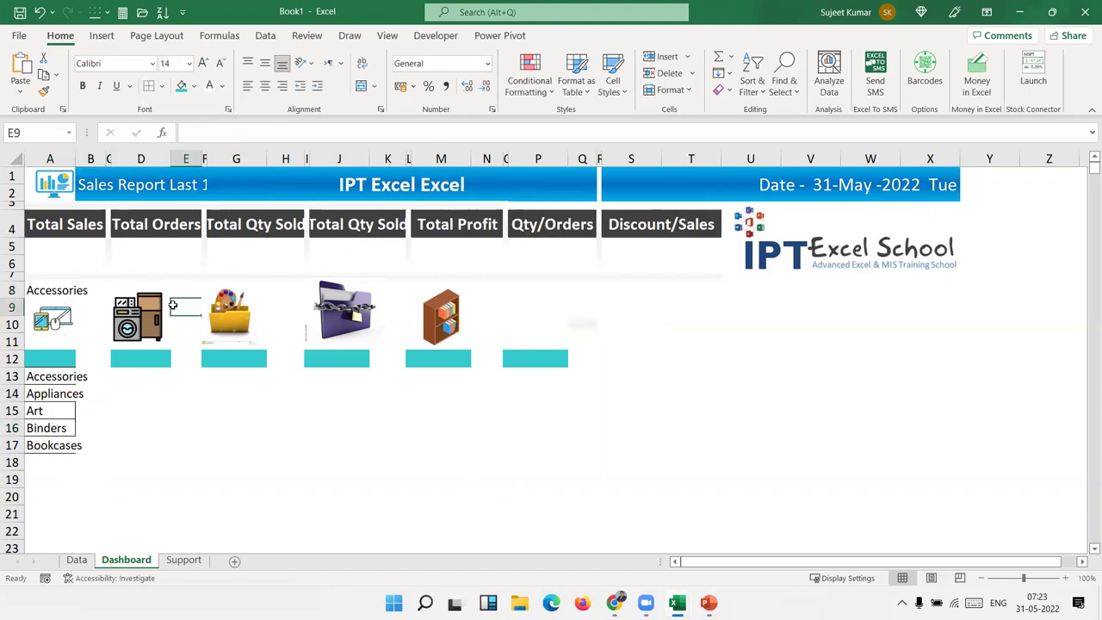
click(171, 291)
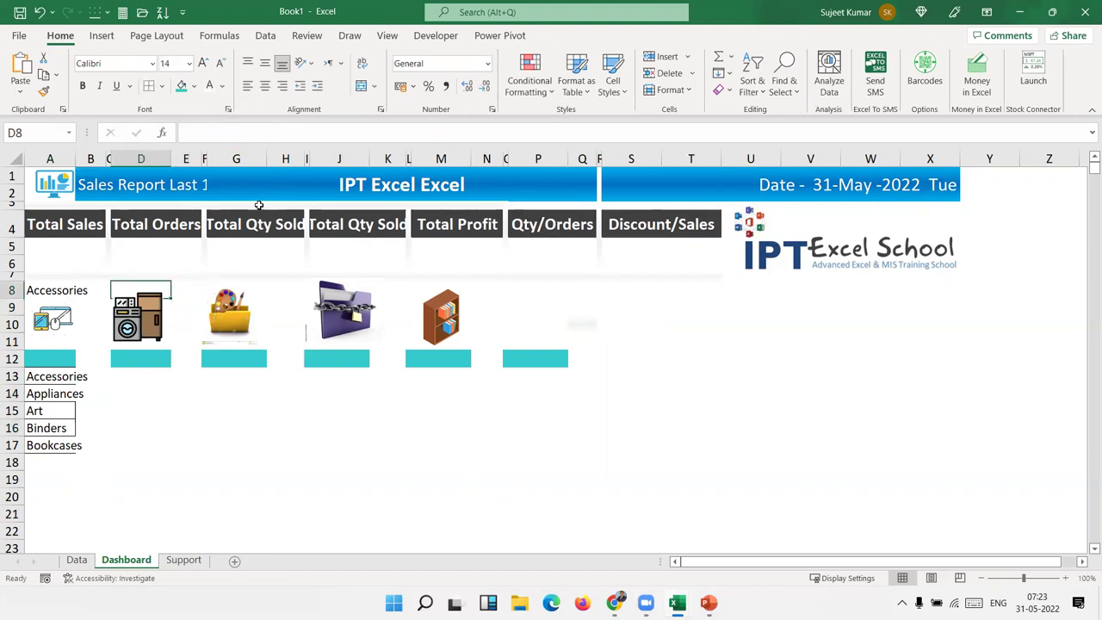
click(215, 134)
key(ctrl+v)
key(Return)
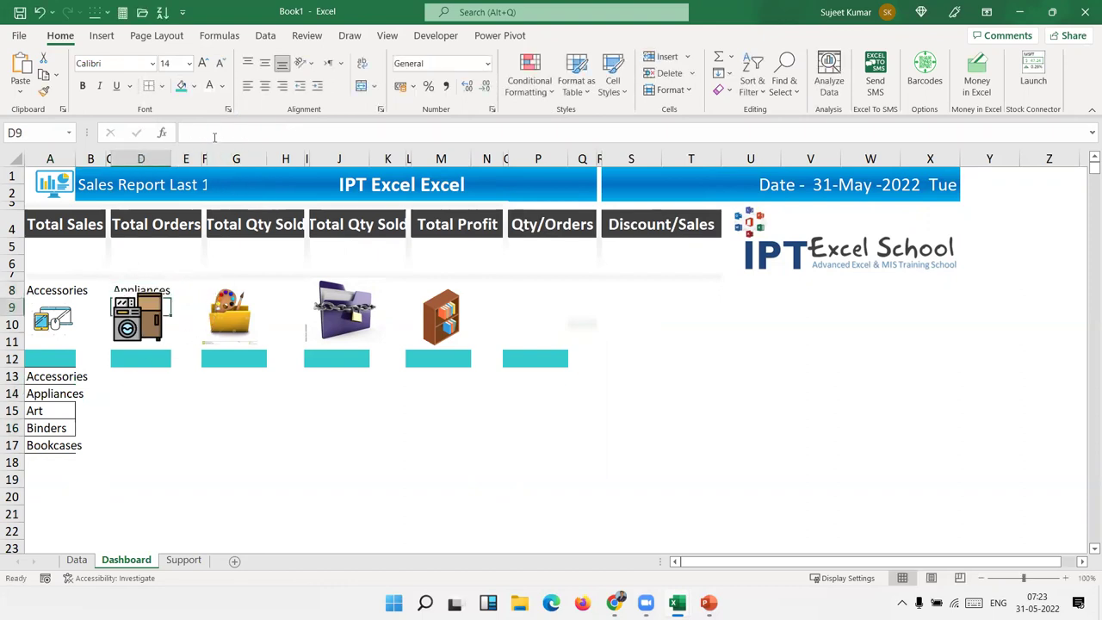
click(127, 320)
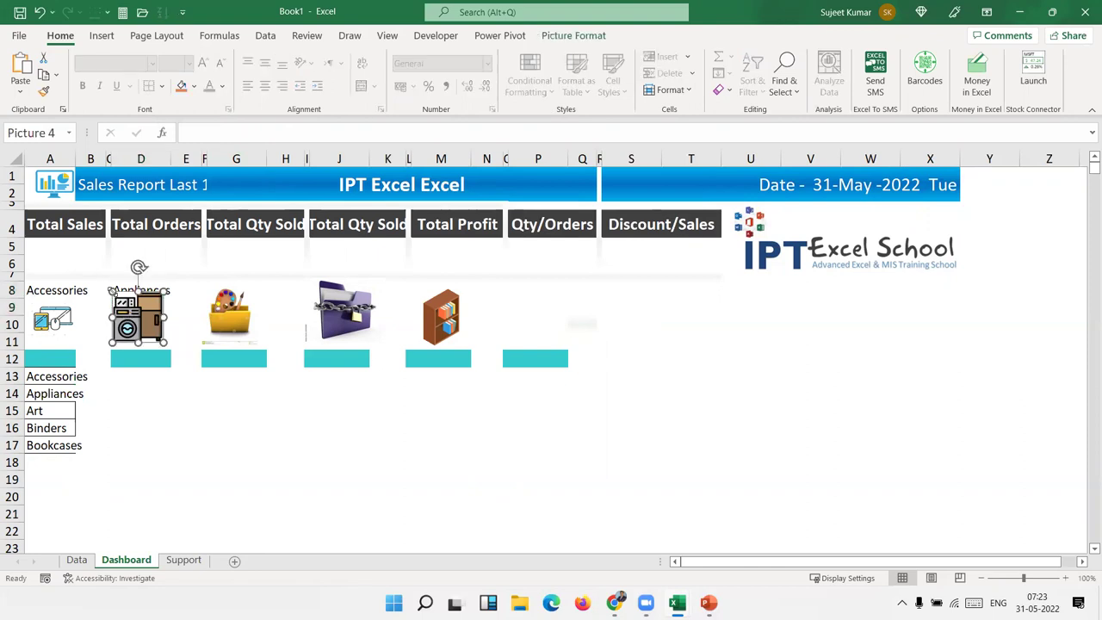
drag(113, 295, 126, 303)
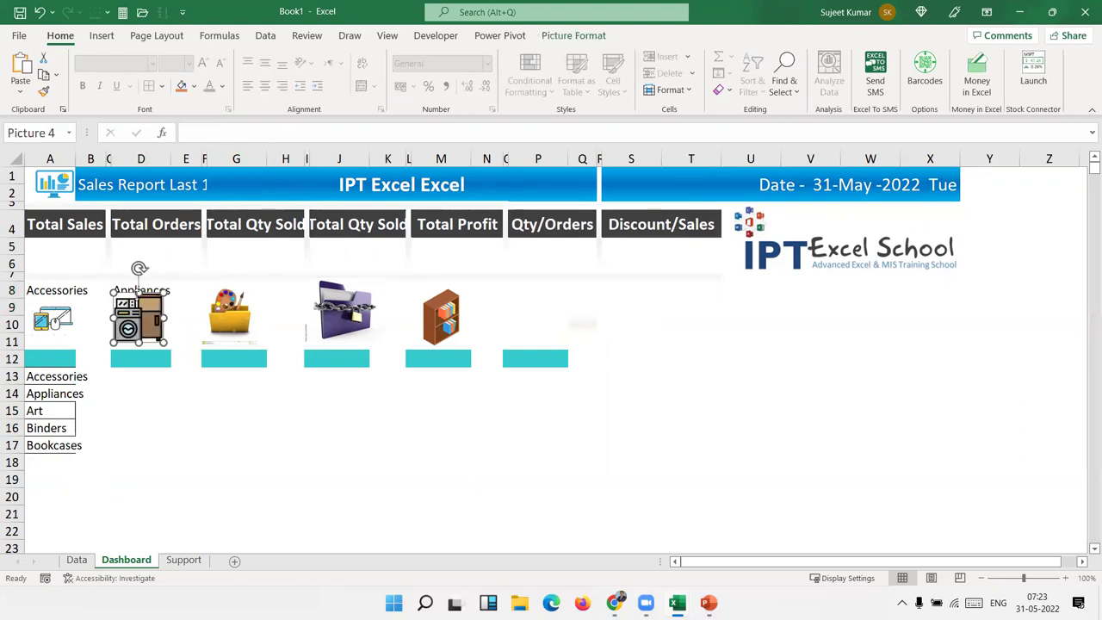
click(137, 392)
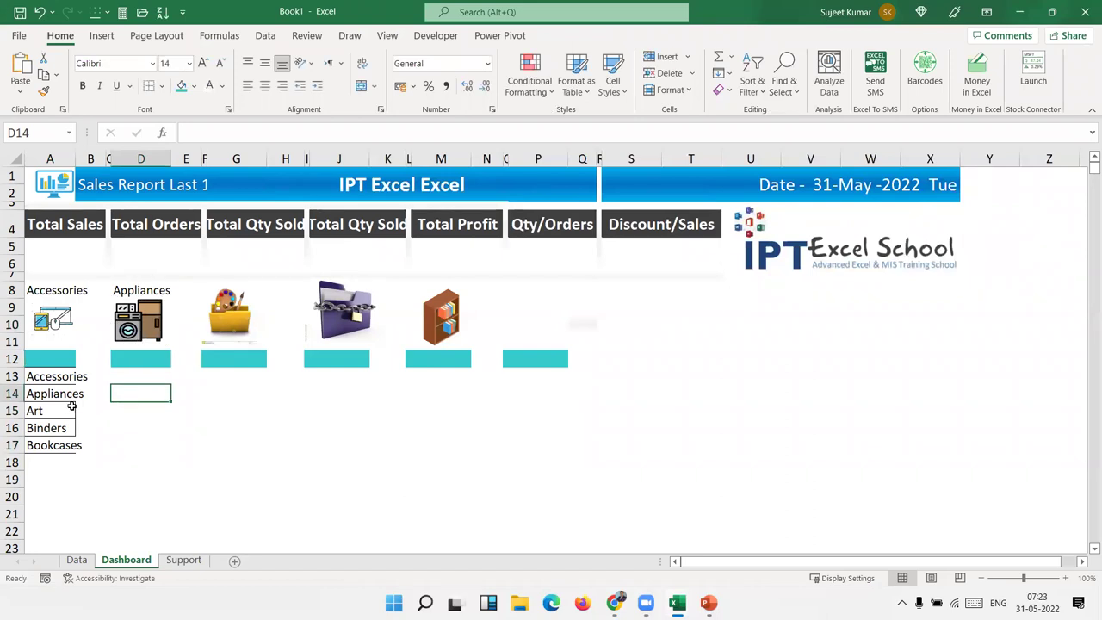
Resize the Art icon, label G8 'Art', and move the icon below it
click(71, 410)
double_click(233, 133)
click(228, 311)
drag(202, 284, 252, 290)
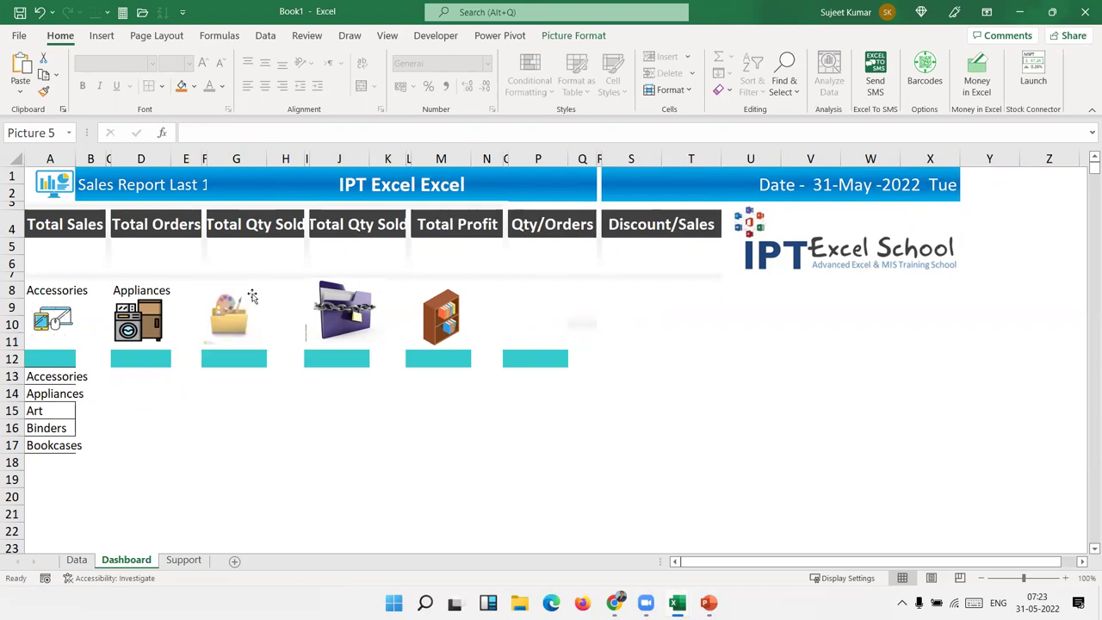
click(185, 290)
key(Right)
key(Right)
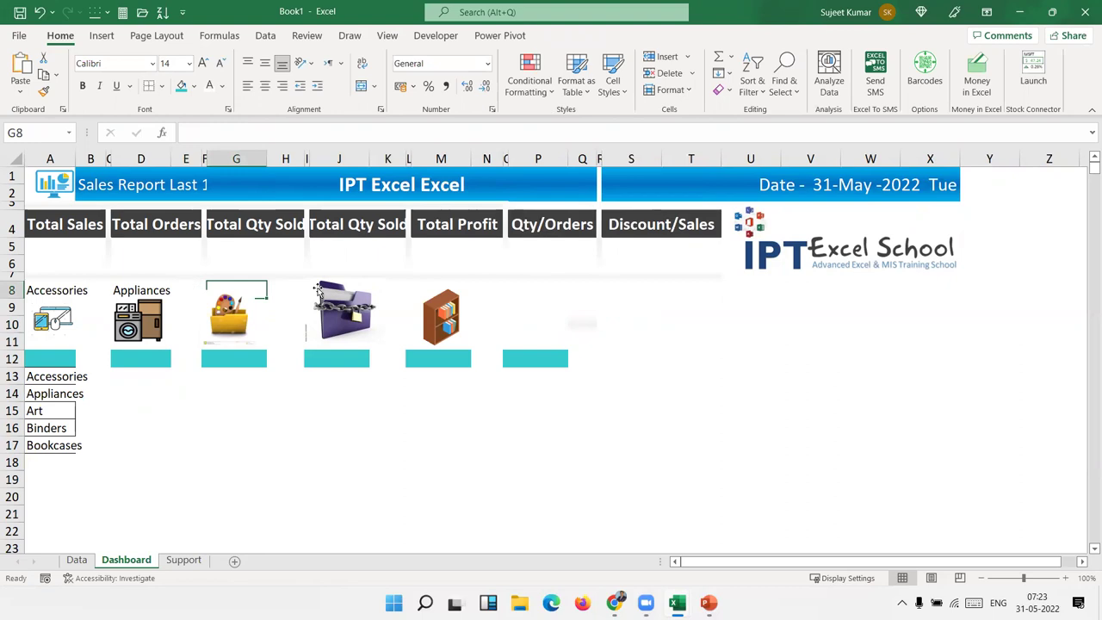
text(Art)
key(Return)
click(251, 295)
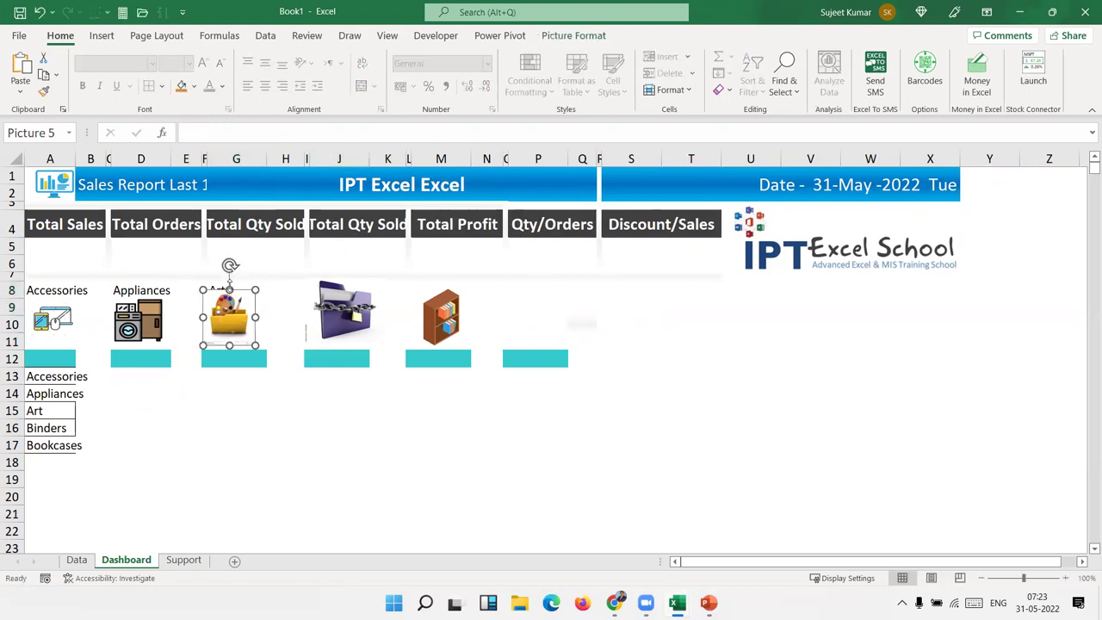
drag(229, 284, 229, 292)
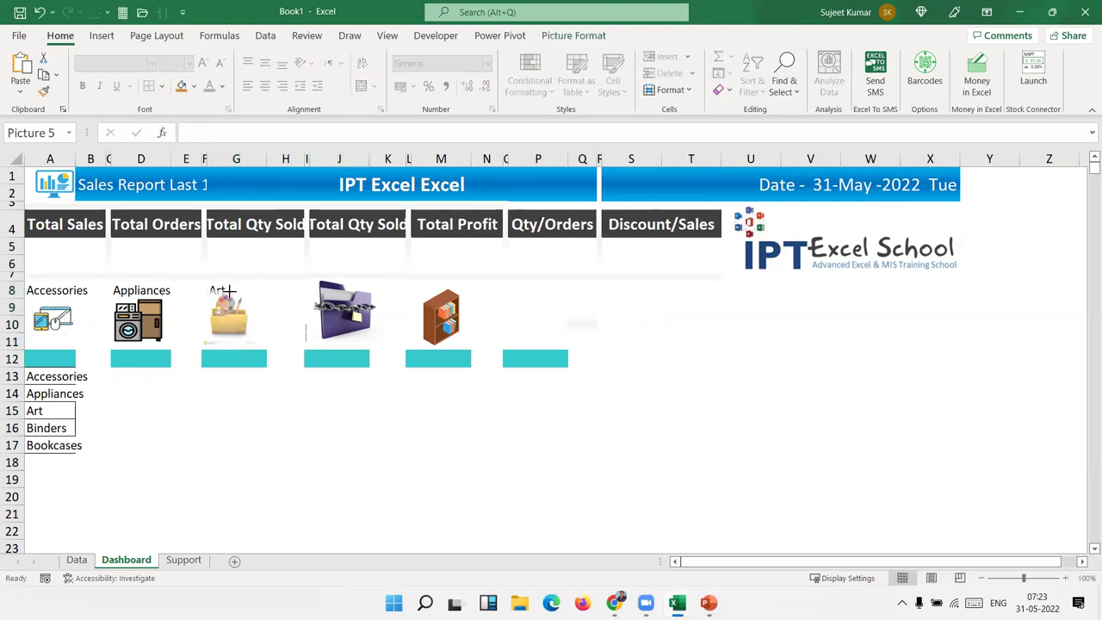
click(227, 393)
Shrink the Binders icon and label J8 'Binders'
click(49, 427)
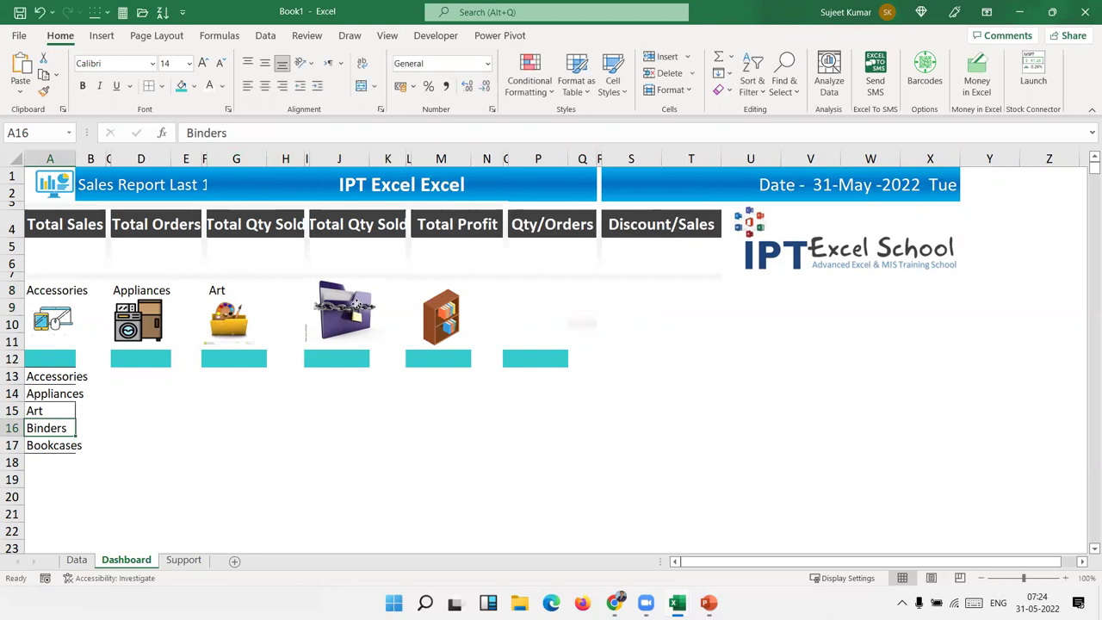
click(356, 305)
drag(386, 277, 363, 296)
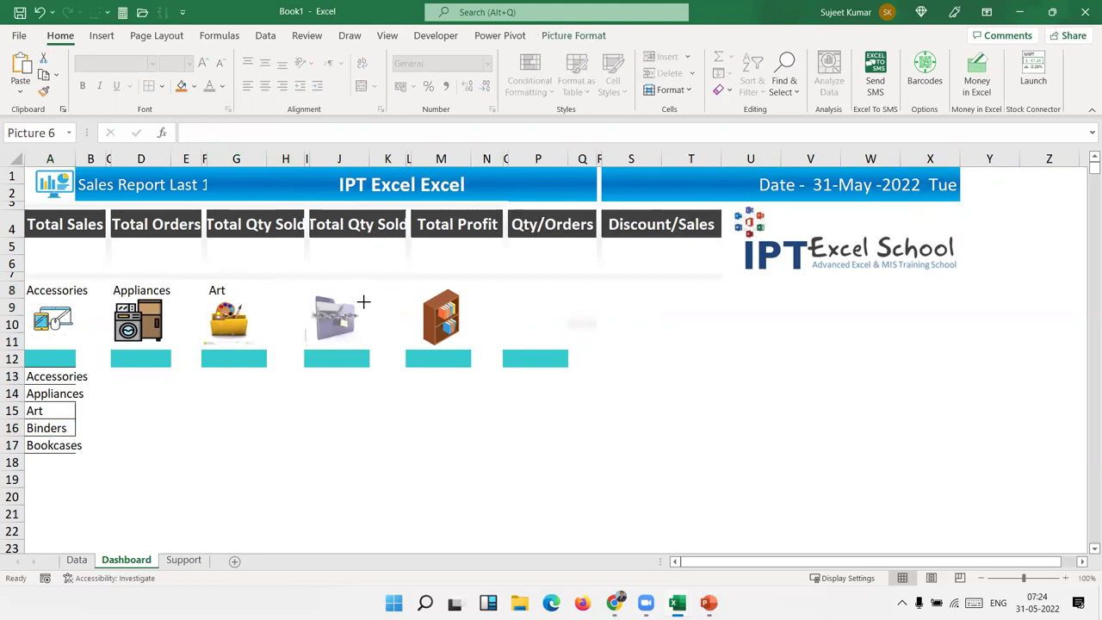
click(311, 292)
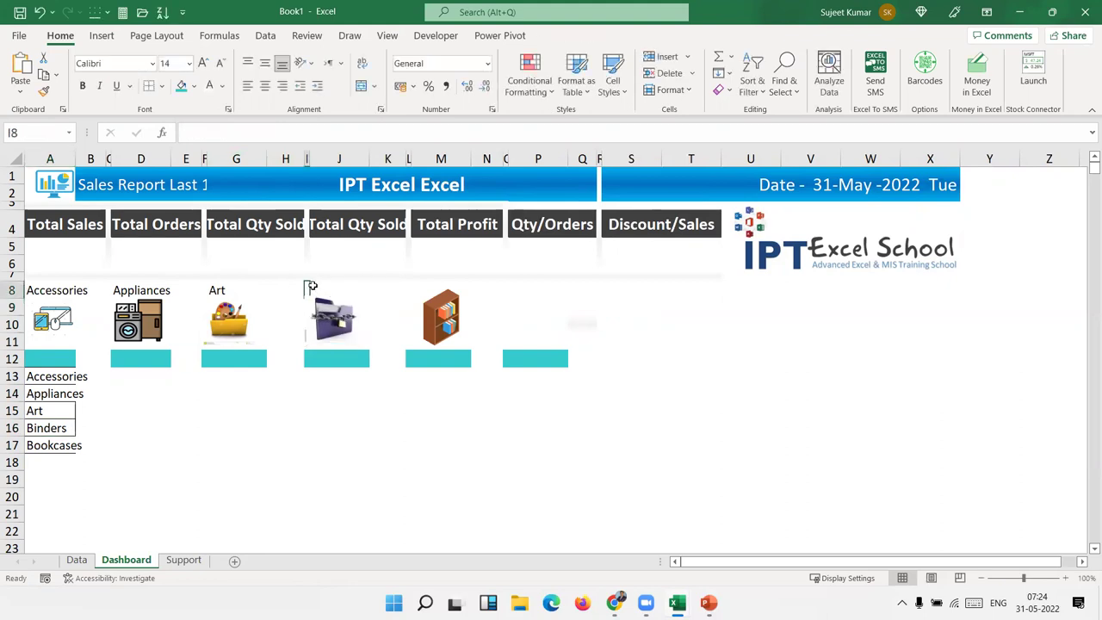
click(253, 132)
text(Binders)
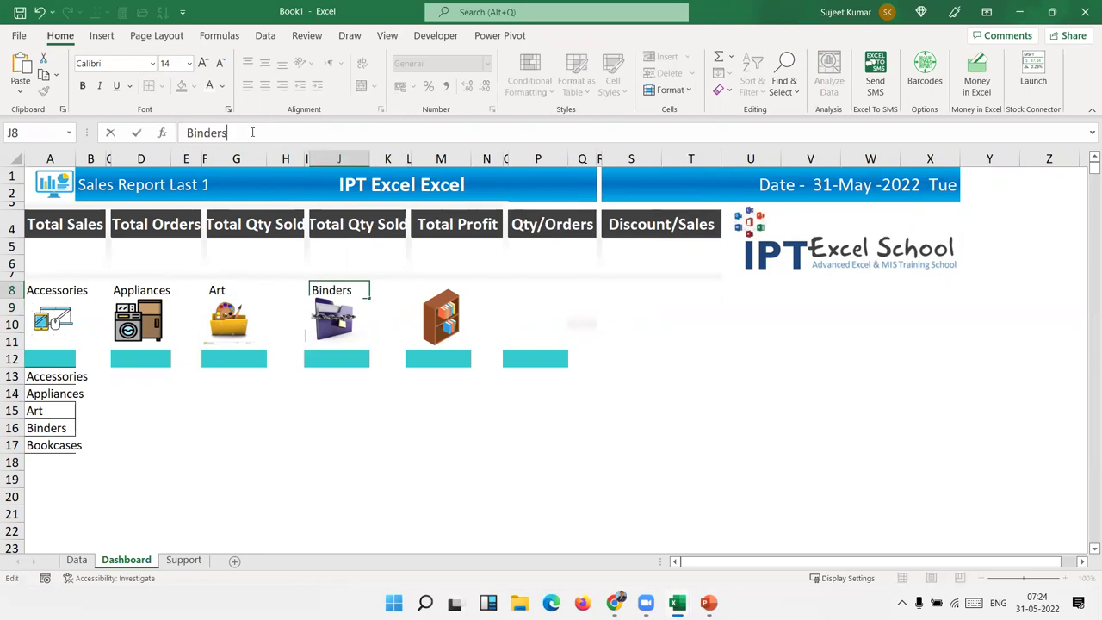
key(Return)
Shrink the bookcase icon, label M8 'Bookcases', and move the icon below it
click(50, 439)
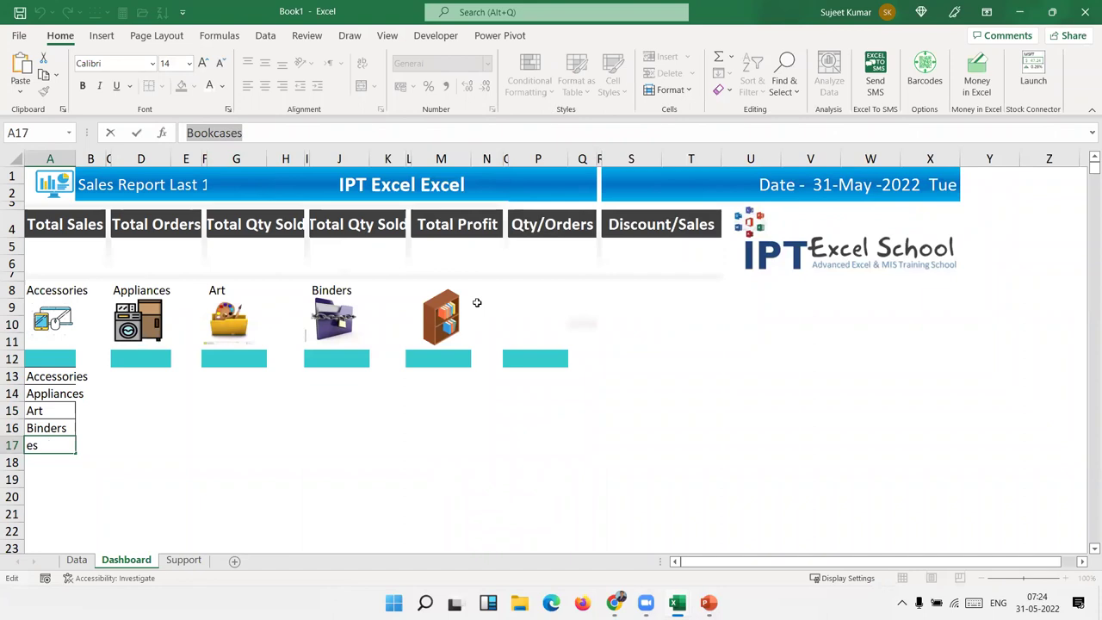
click(451, 320)
drag(463, 284, 451, 298)
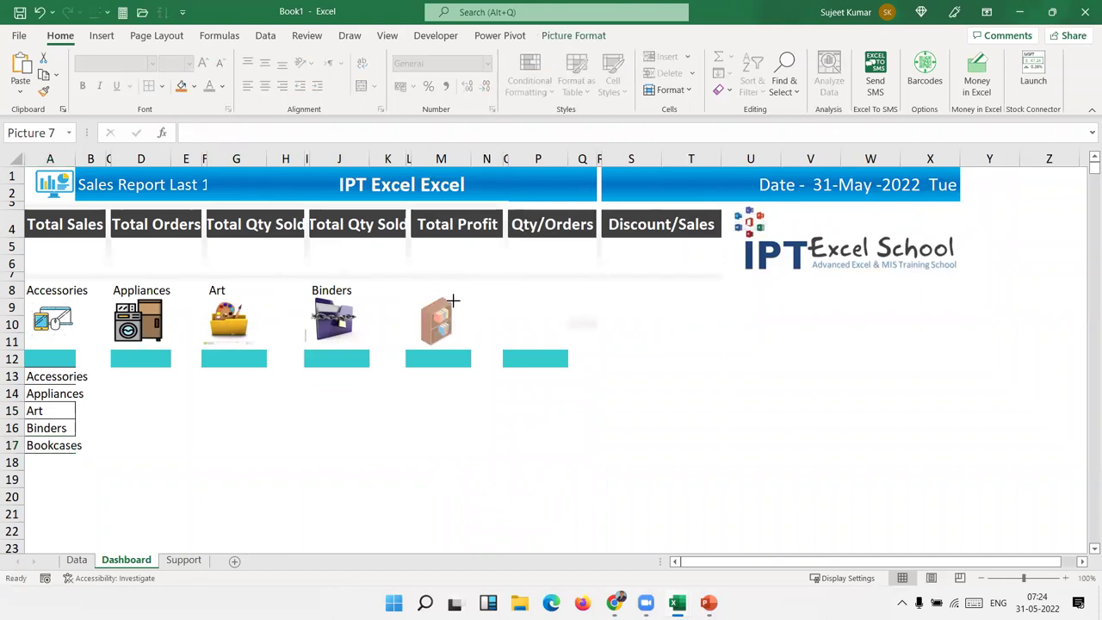
click(390, 286)
key(Right)
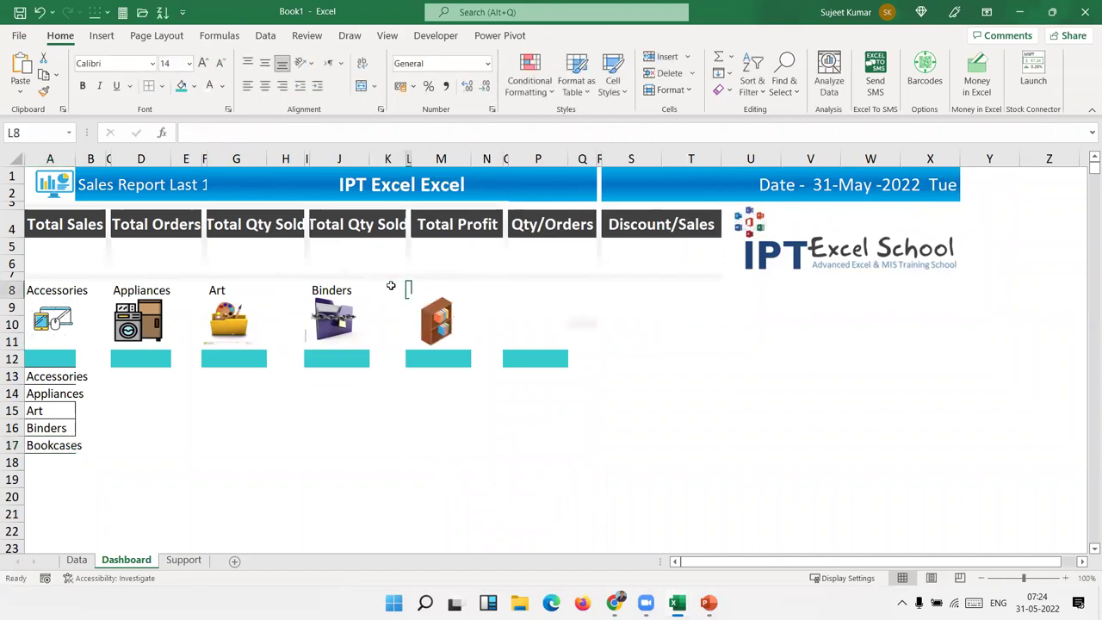
key(Right)
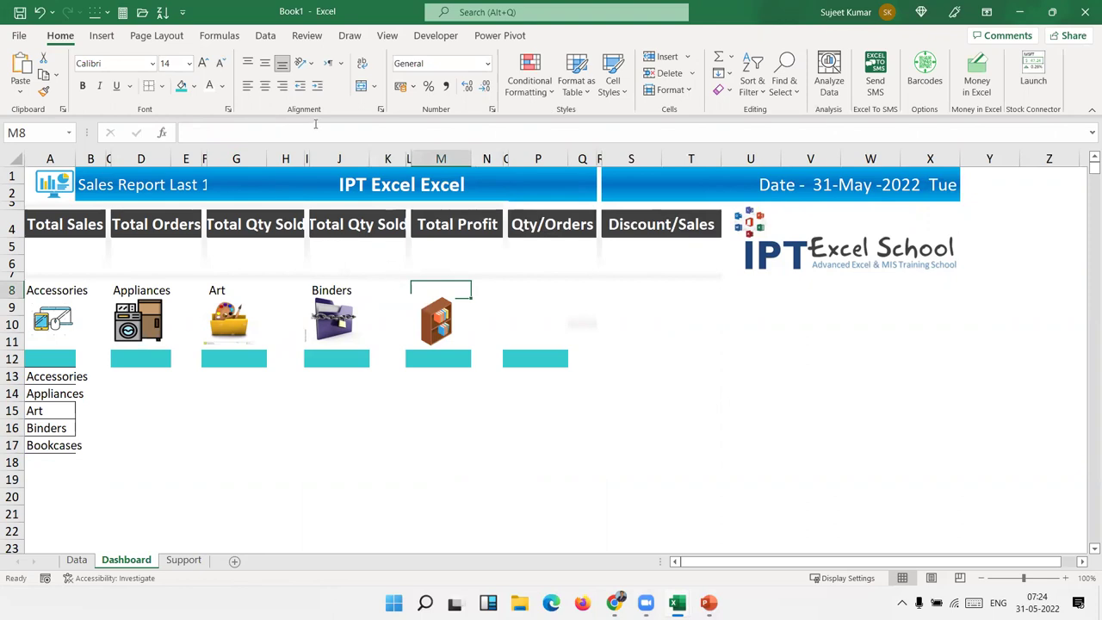
text(Bookcases)
key(Return)
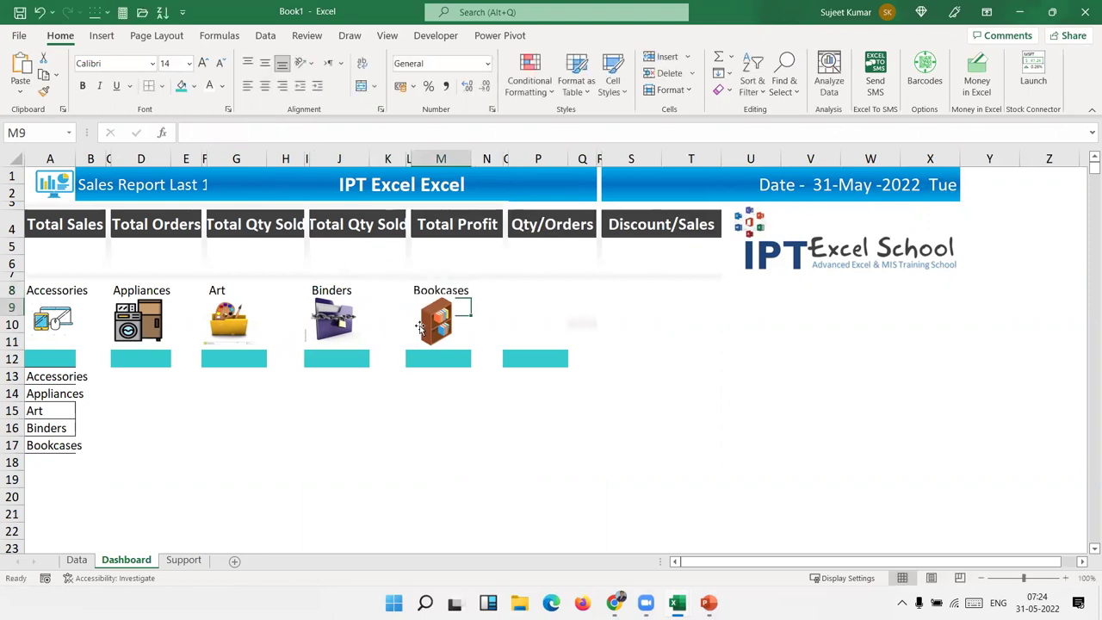
click(435, 309)
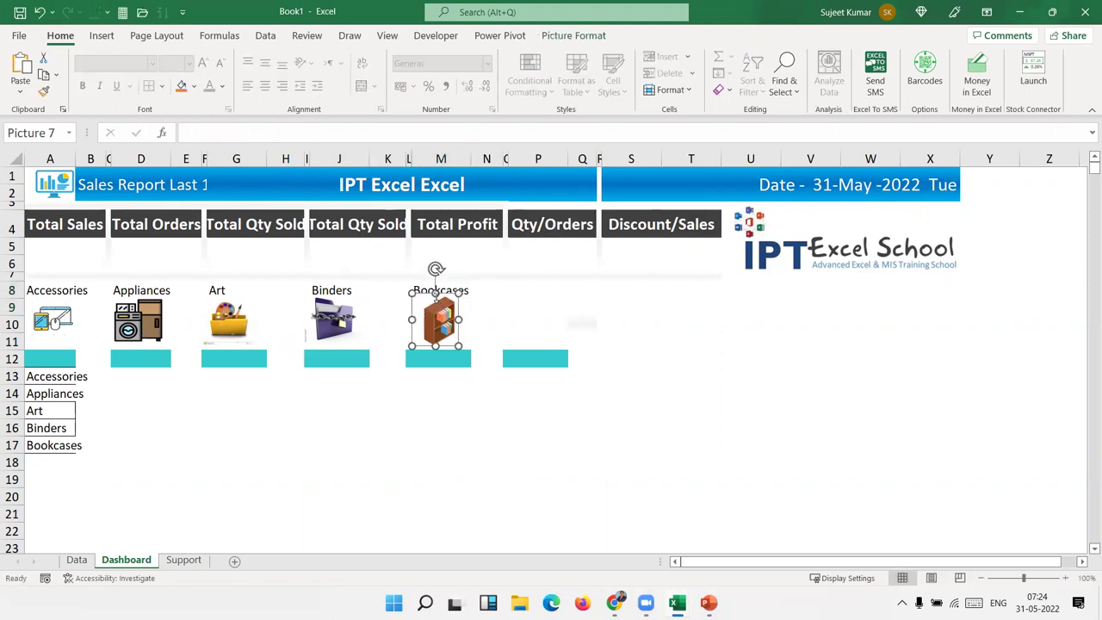
drag(436, 297, 438, 304)
click(430, 392)
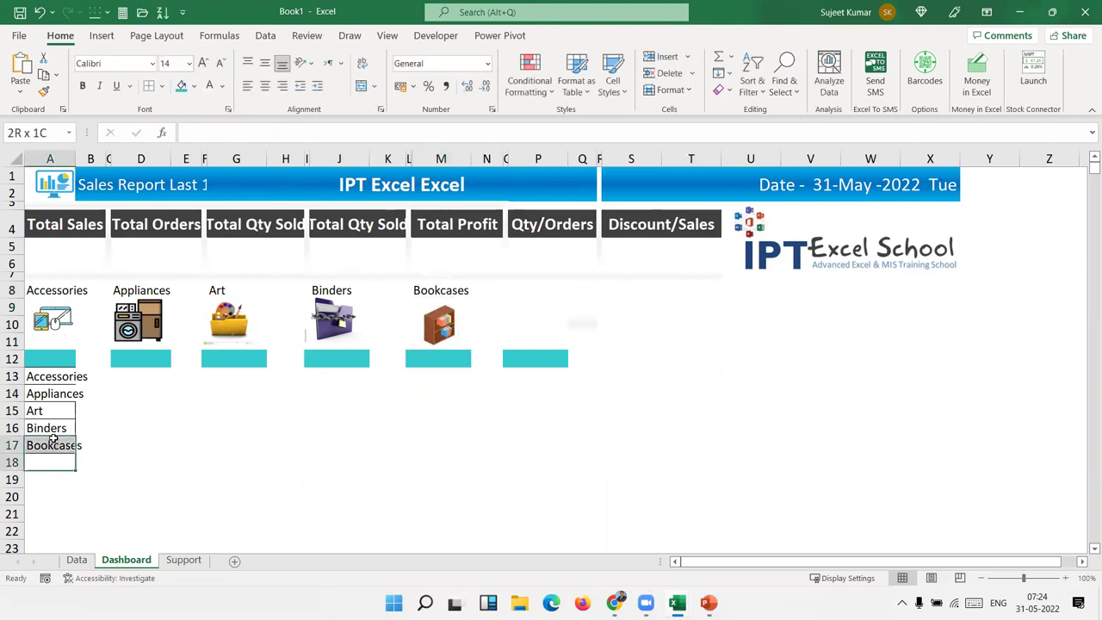
Delete the category names in A13:A17 and set their borders to No Border
drag(60, 446, 53, 377)
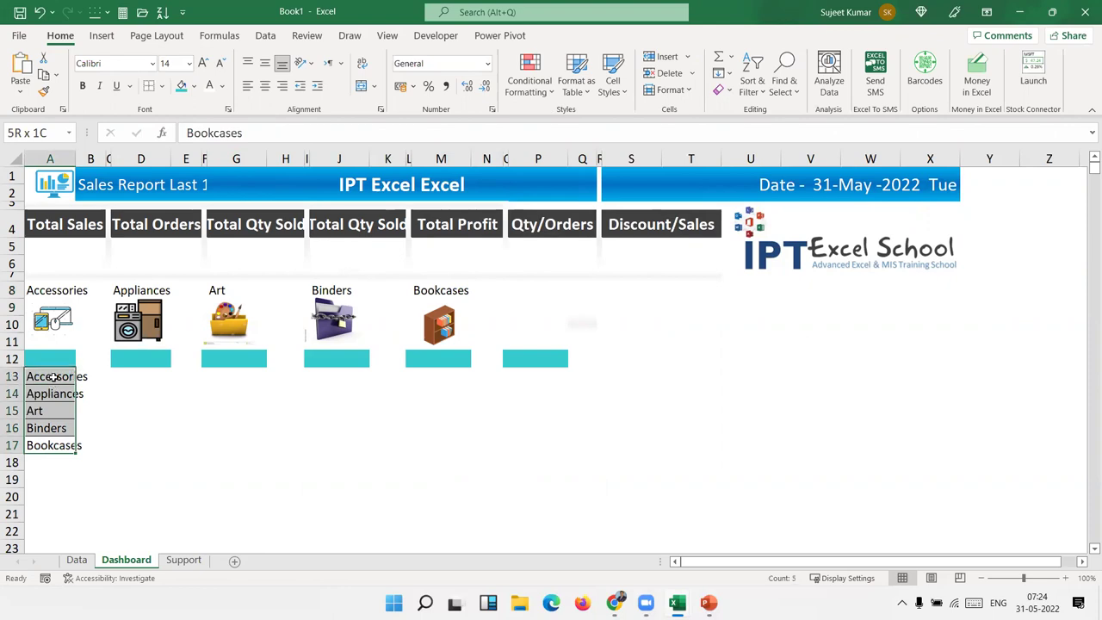
key(Delete)
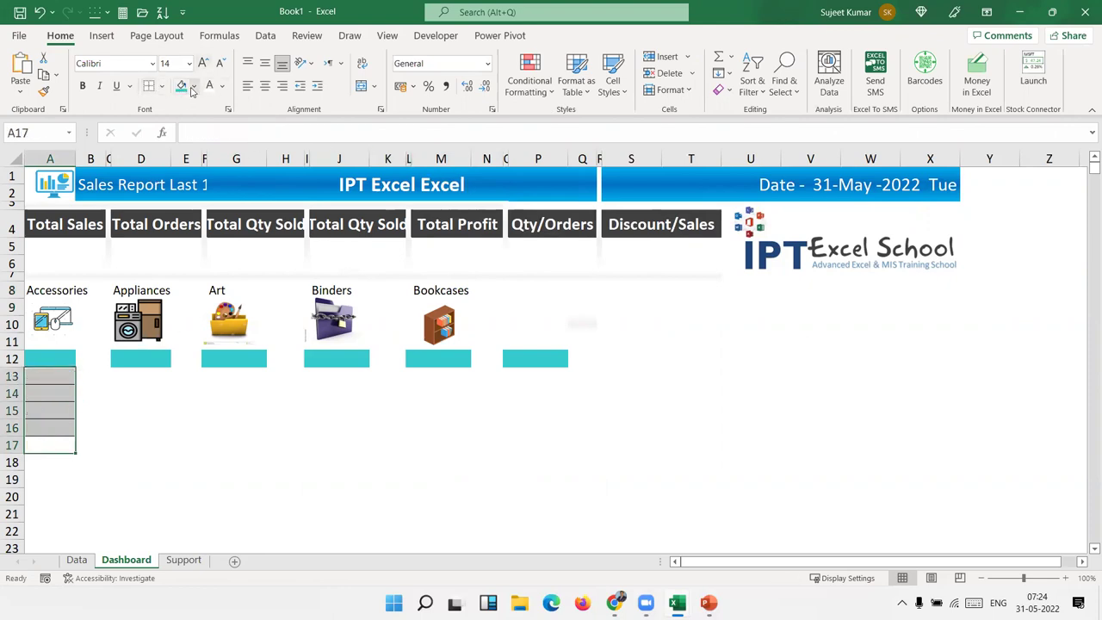
click(162, 86)
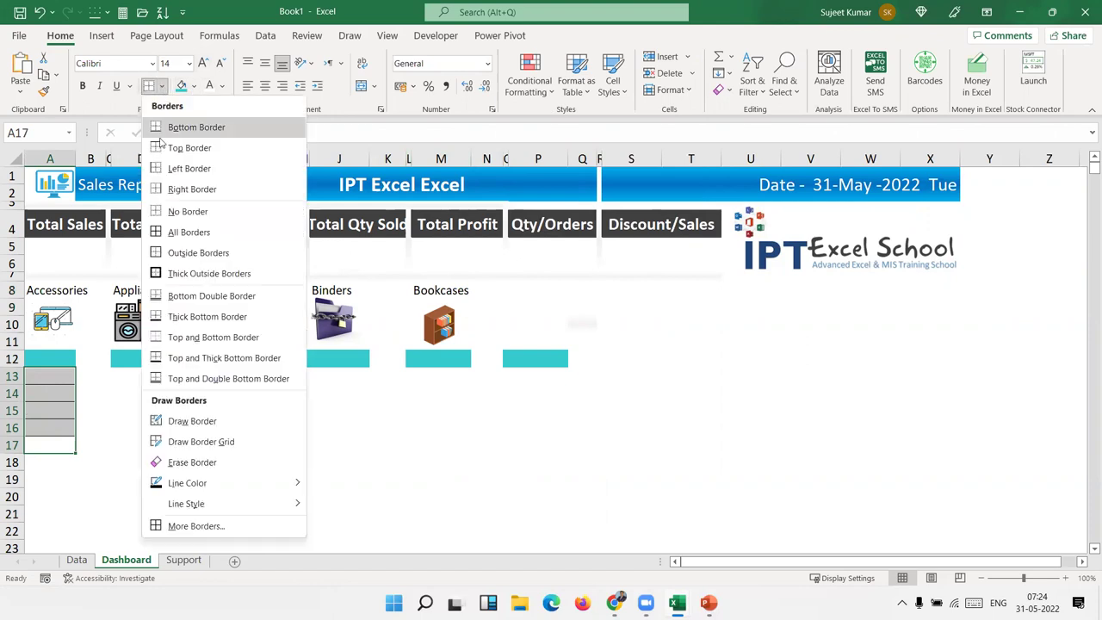
click(167, 215)
Go to the Data sheet
click(111, 404)
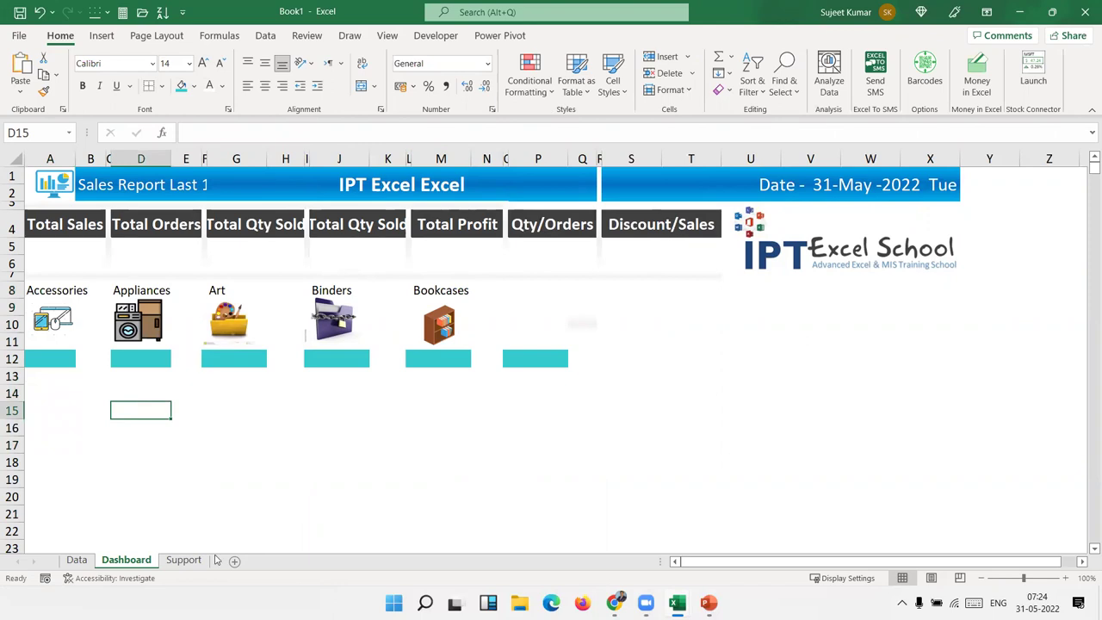
key(alt+Tab)
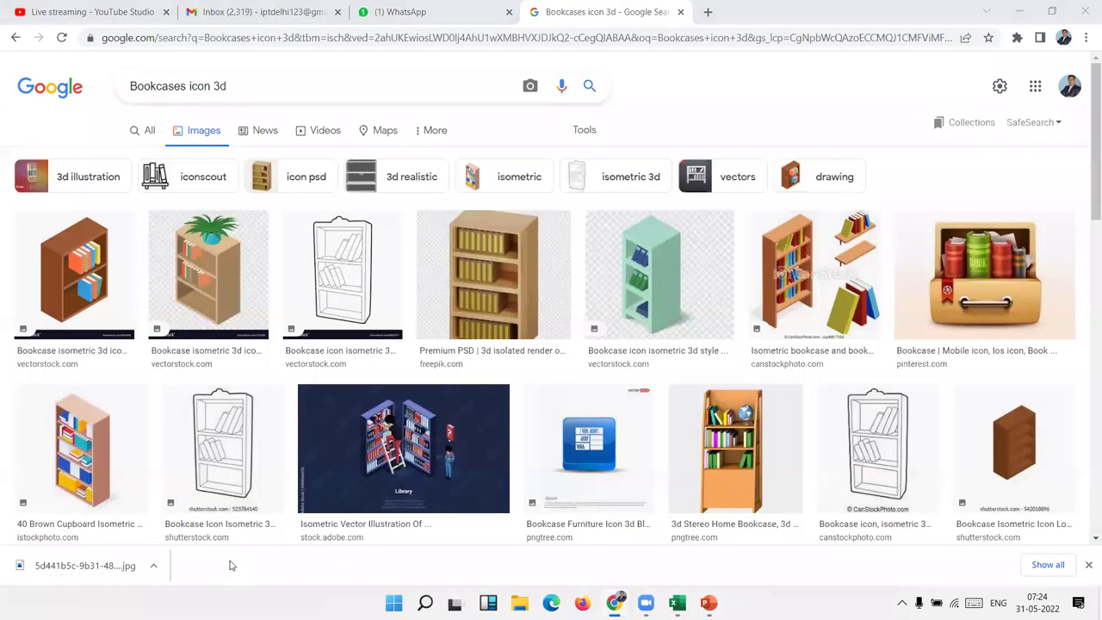
key(alt+Tab)
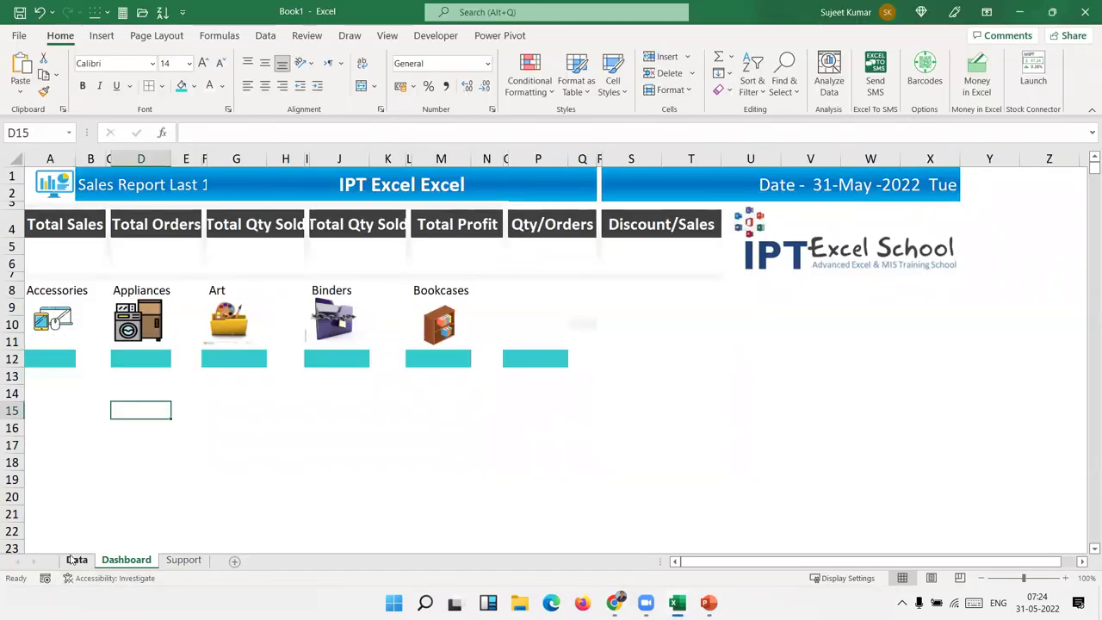
click(77, 560)
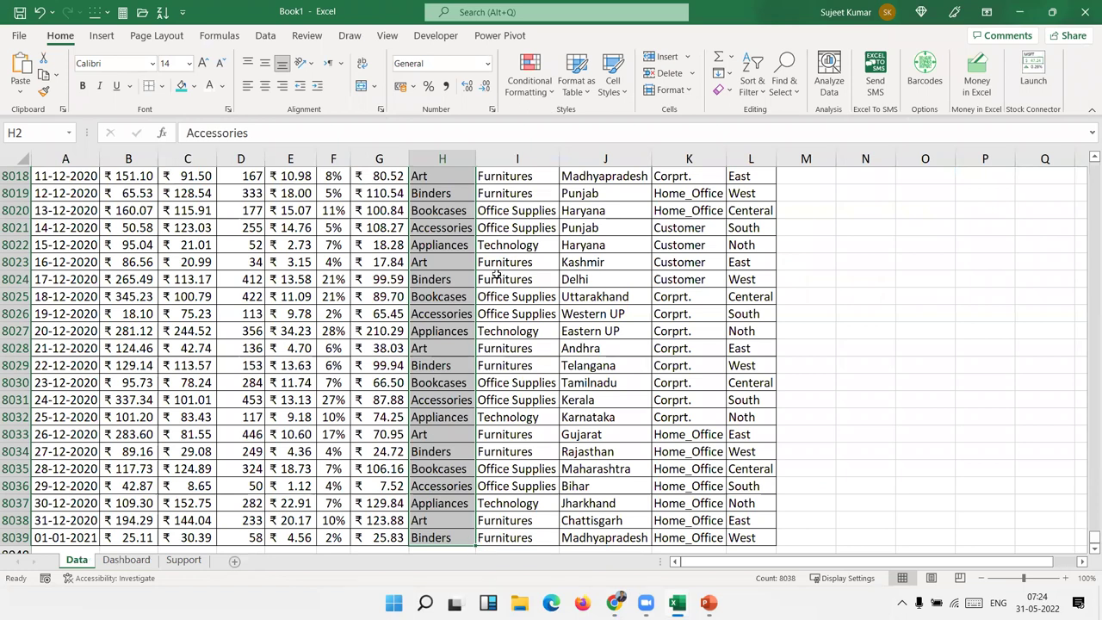
Copy the group values in I2:I8039 on Data and paste them as values into Dashboard A16
key(ctrl+Up)
key(Right)
key(Down)
key(ctrl+shift+Down)
key(ctrl+c)
click(127, 559)
click(86, 427)
click(59, 427)
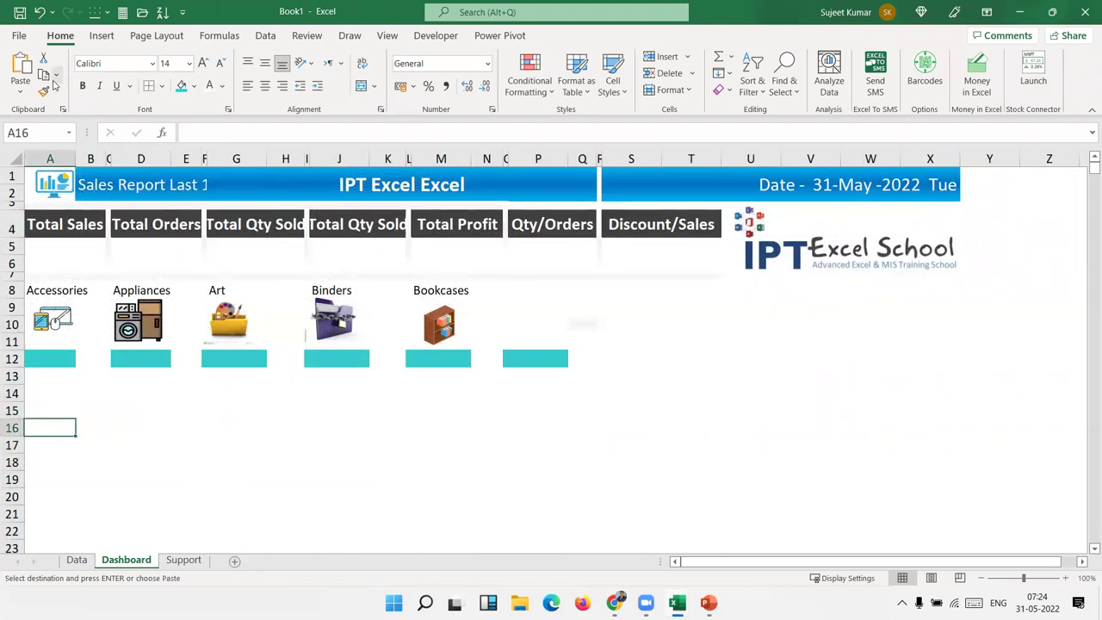
click(26, 93)
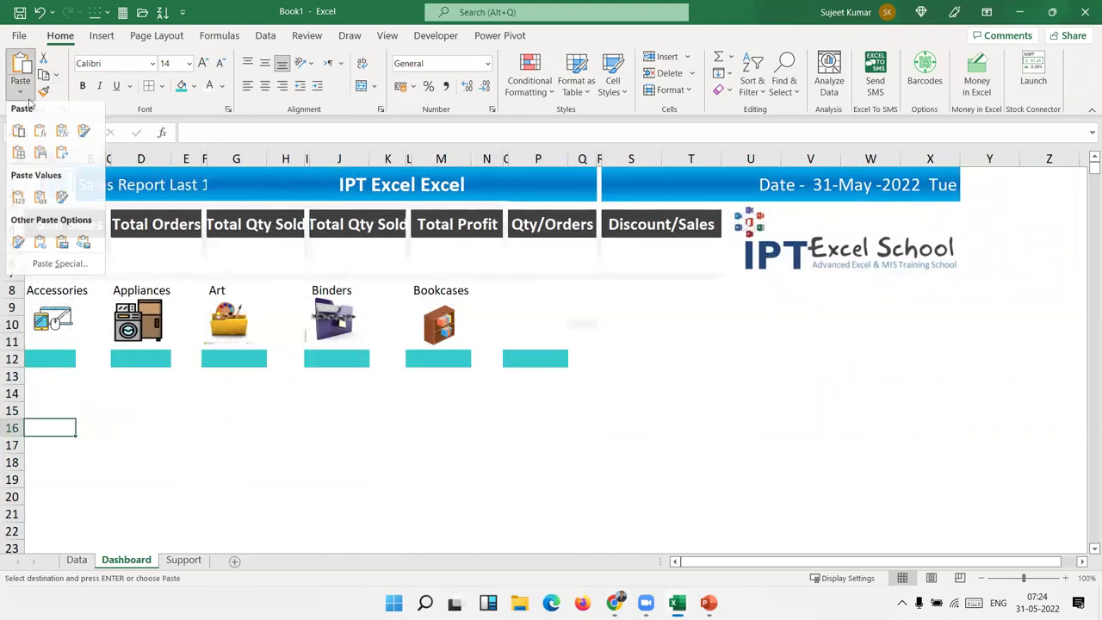
click(18, 197)
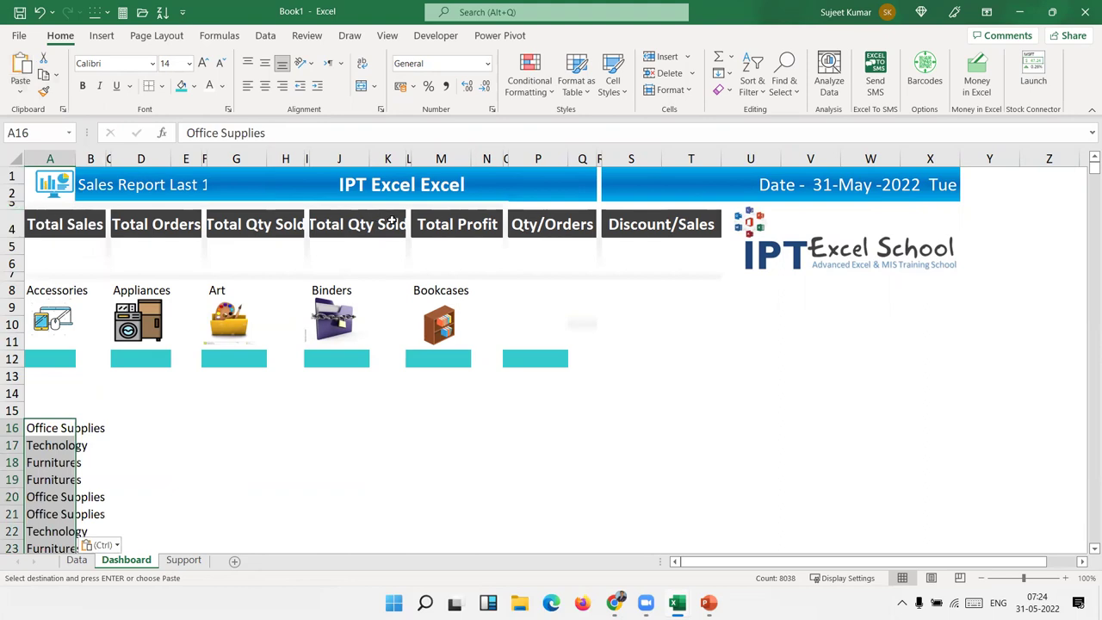
Remove duplicates to leave three unique groups, then select the Office Supplies text in A16
click(750, 86)
click(265, 35)
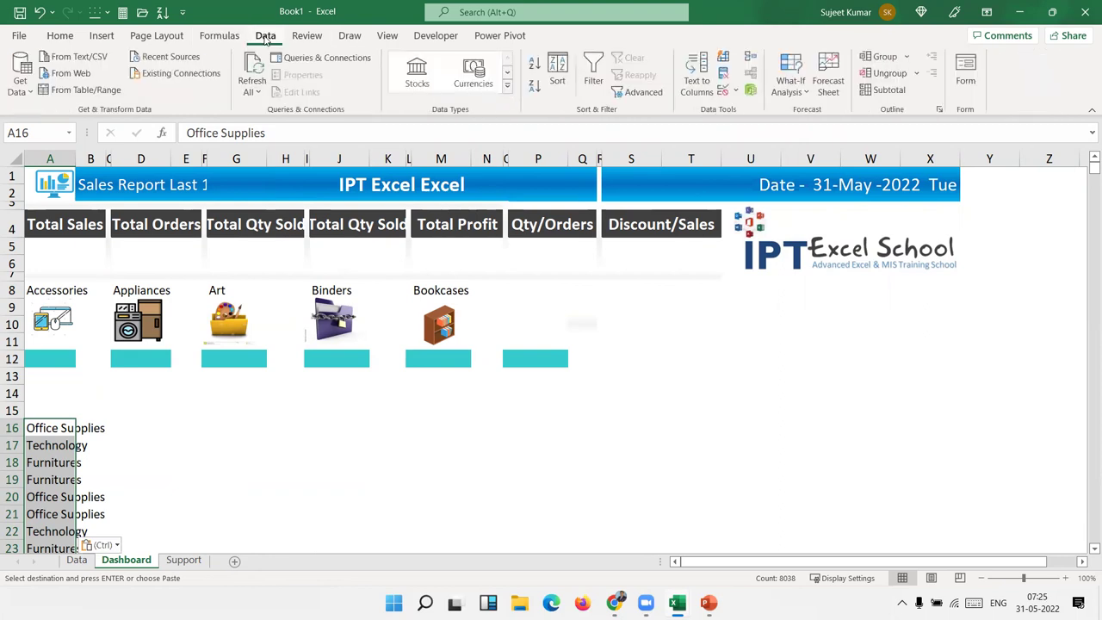
click(723, 73)
click(559, 420)
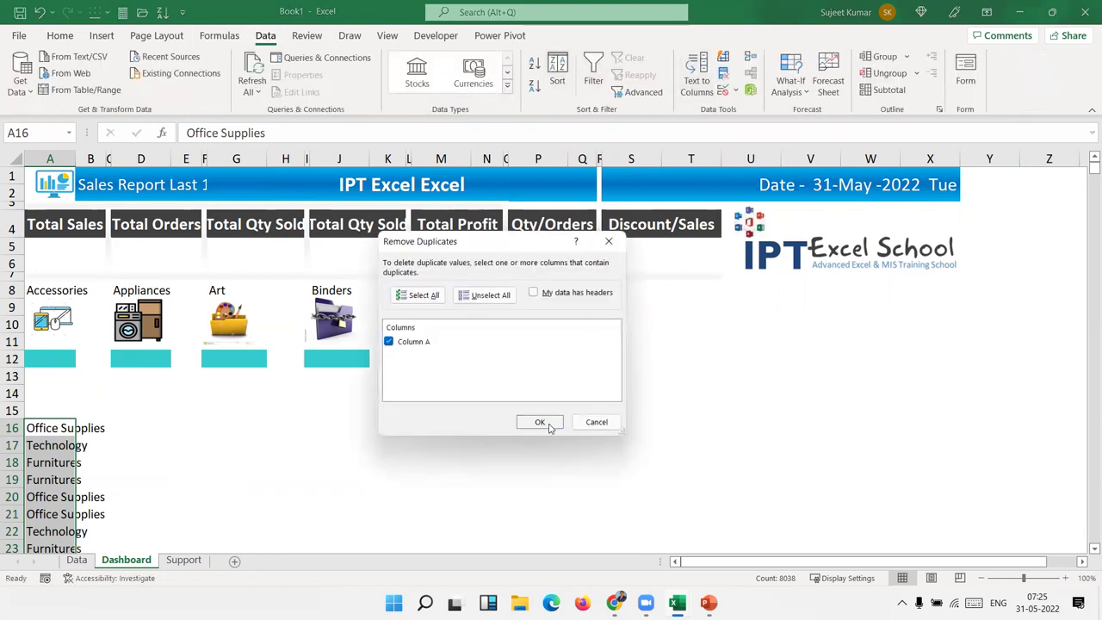
click(556, 339)
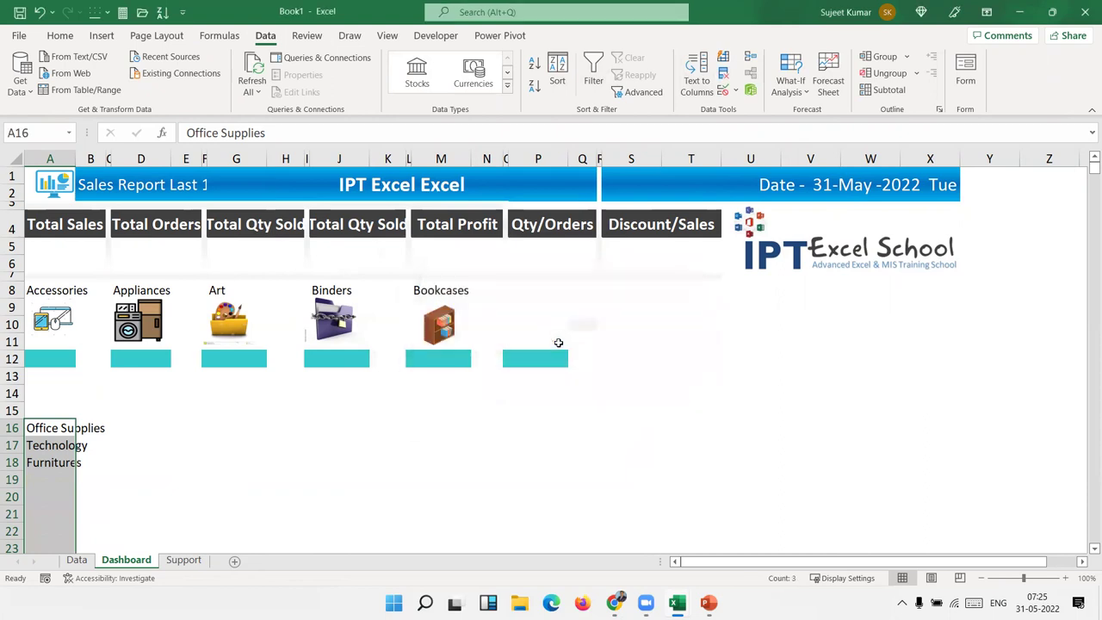
click(73, 426)
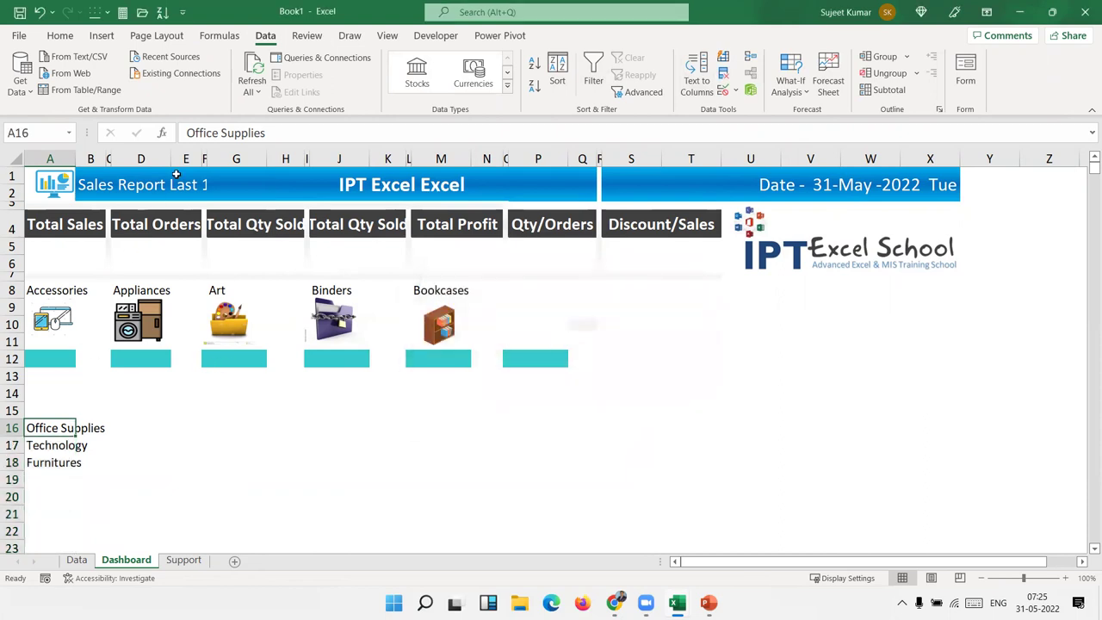
drag(281, 133, 184, 132)
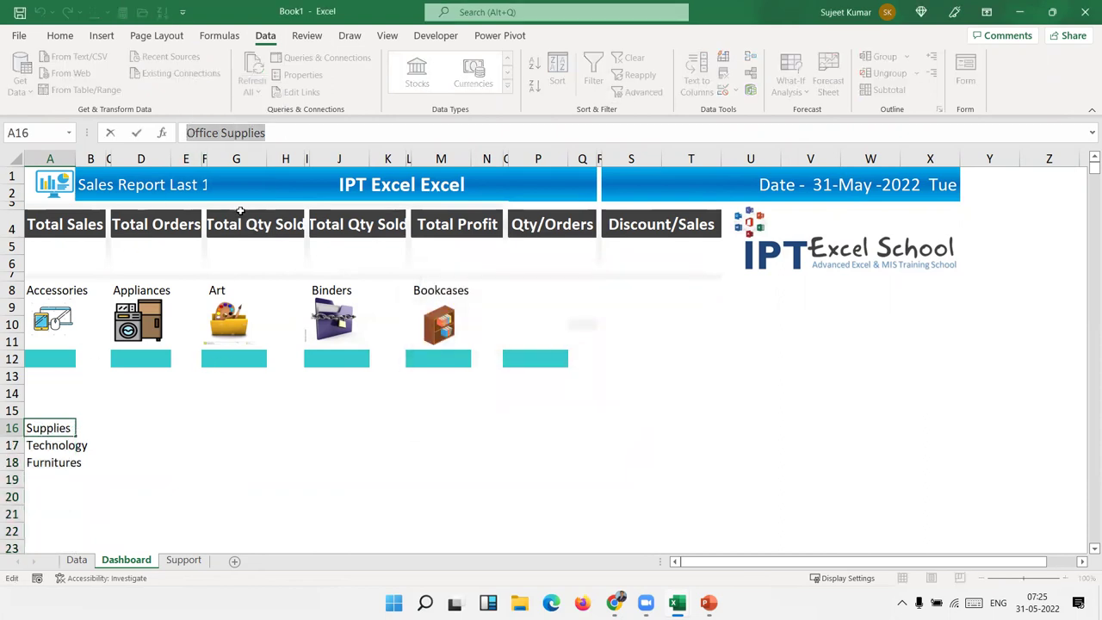
Replace the image search term Bookcases with Office Supplies and run the search
click(186, 445)
key(alt+Tab)
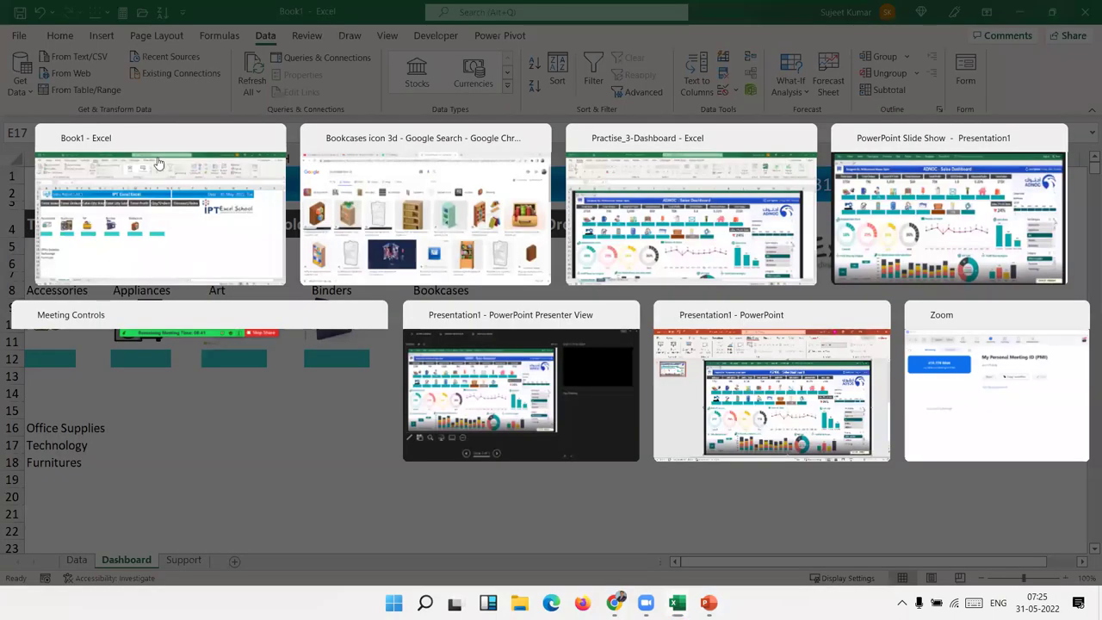
drag(187, 86, 101, 86)
key(ctrl+v)
key(Return)
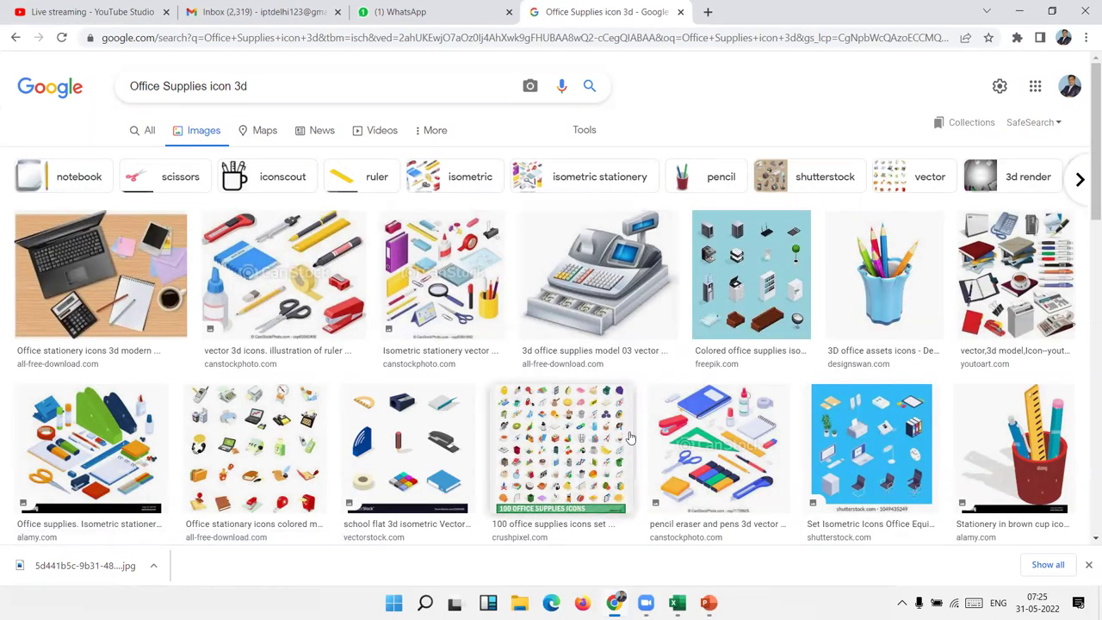
Copy the folder-and-pencil icon image from the Office Supplies results
scroll(588, 428, down, 2)
scroll(588, 428, down, 1)
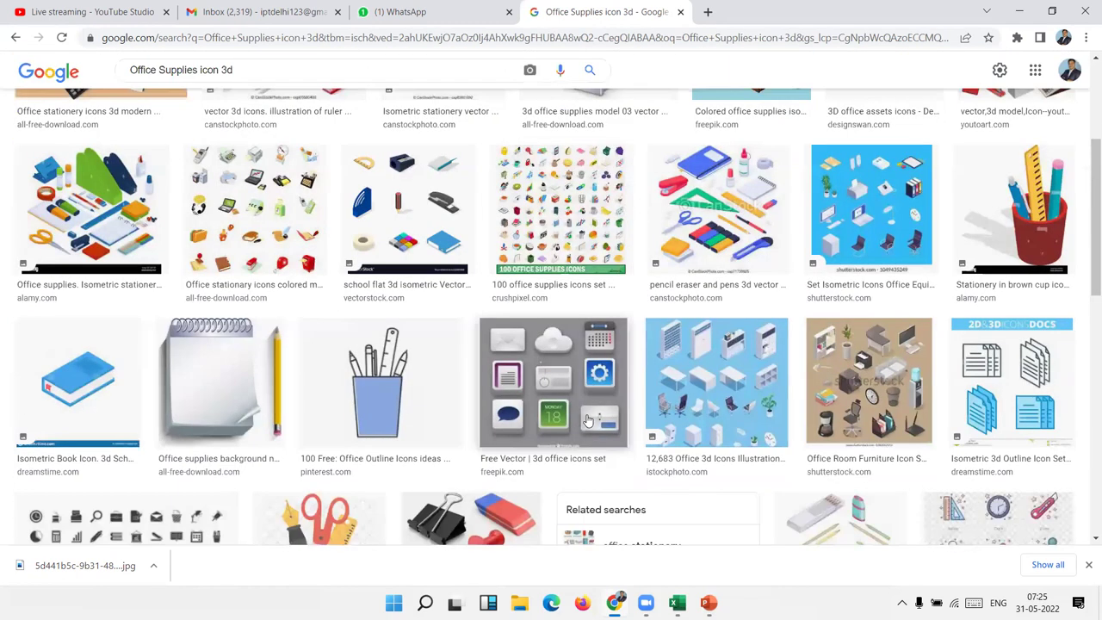
scroll(585, 413, down, 3)
scroll(585, 412, down, 2)
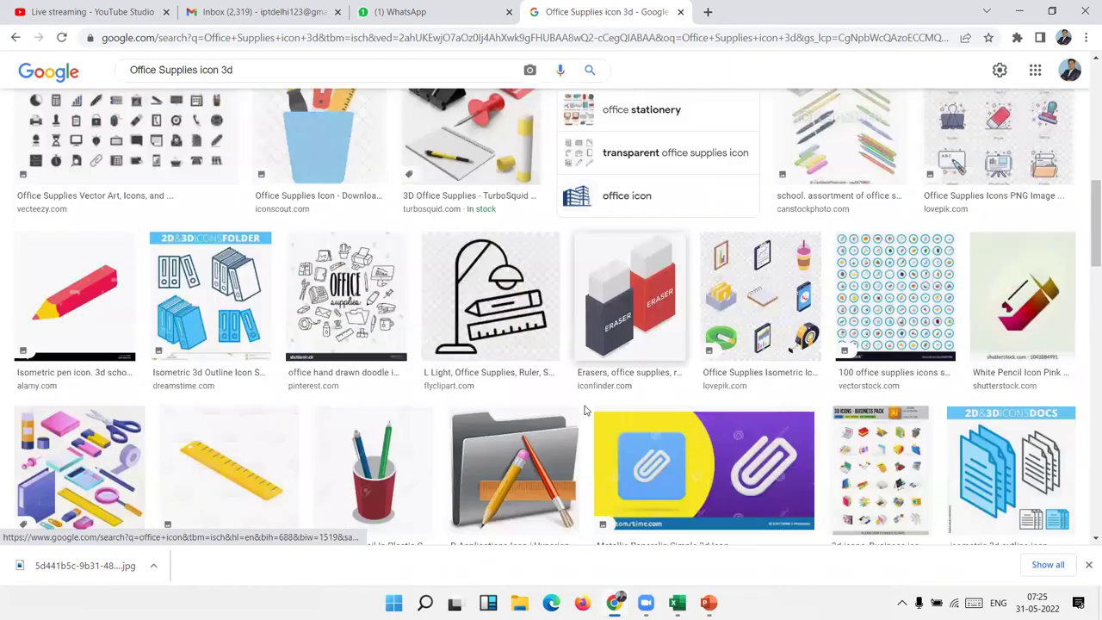
scroll(584, 407, down, 1)
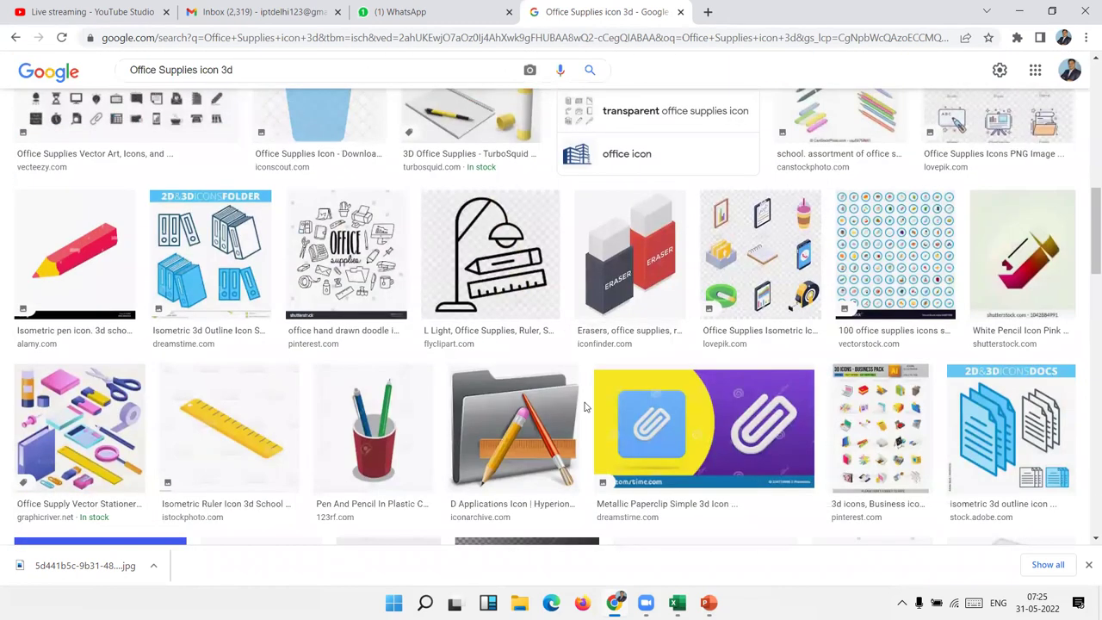
right_click(513, 428)
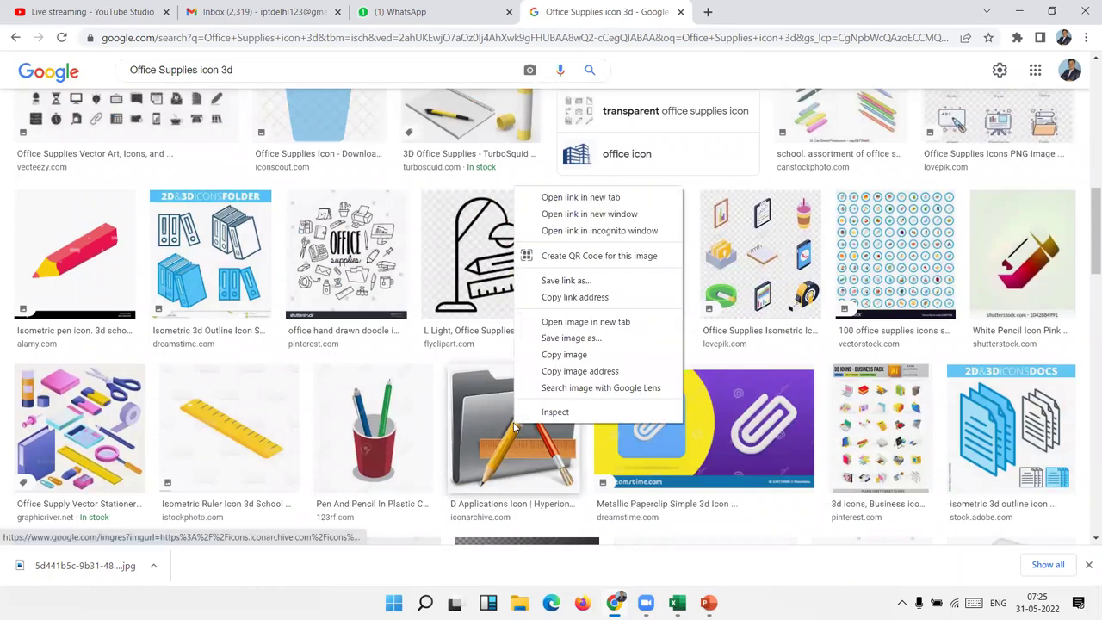
click(542, 353)
scroll(513, 406, down, 3)
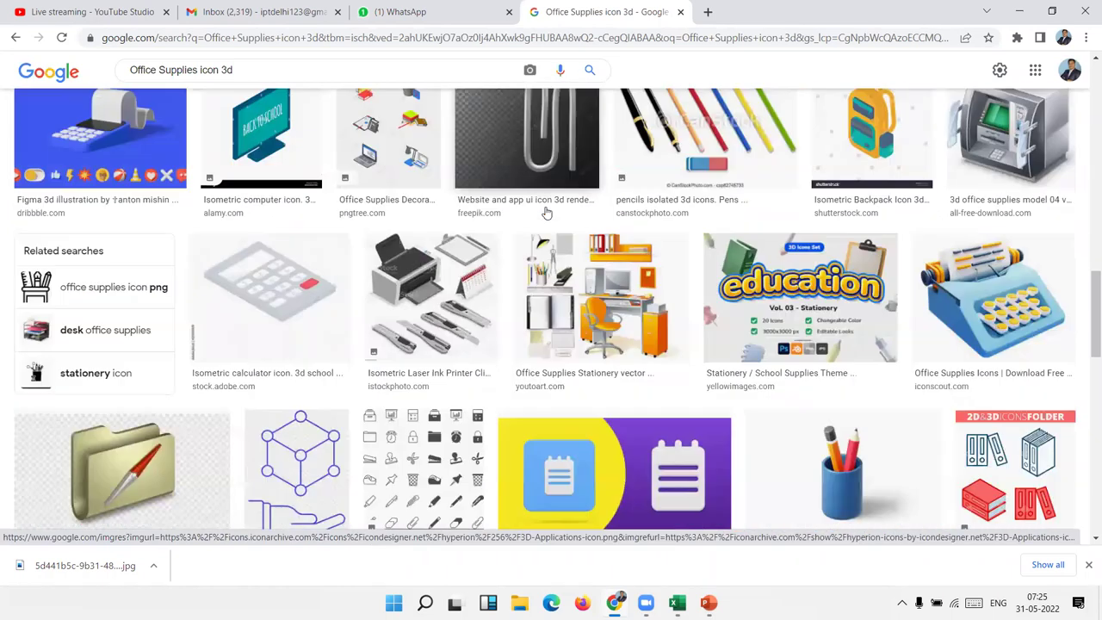
scroll(545, 212, down, 3)
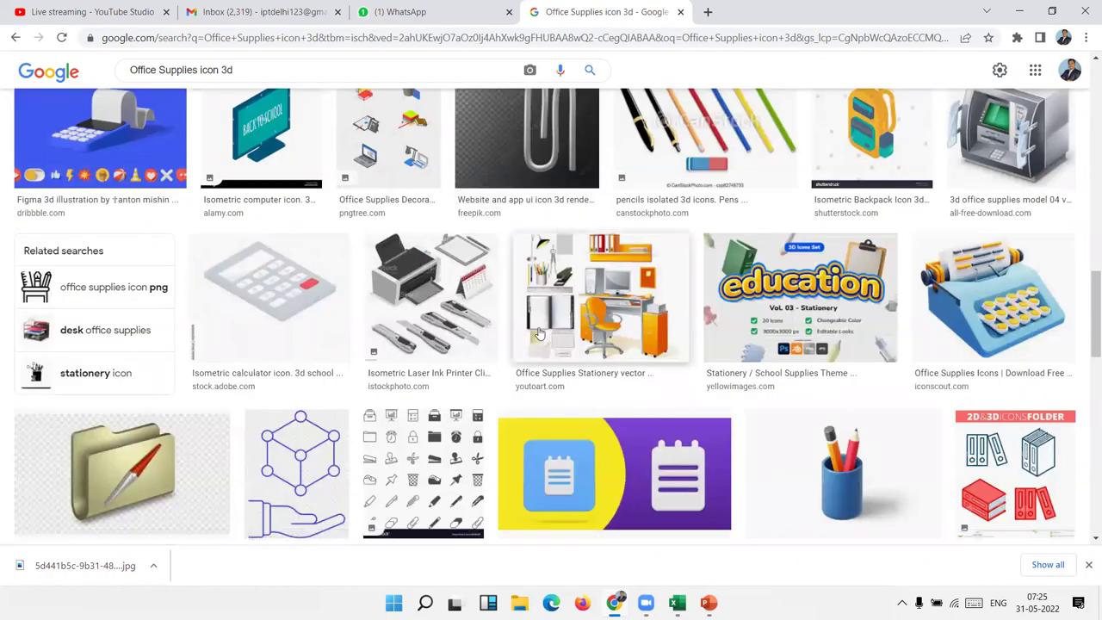
scroll(538, 331, down, 5)
Place the pasted folder-and-pencil picture next to the Bookcases icon, above the sixth teal bar
key(alt+Tab)
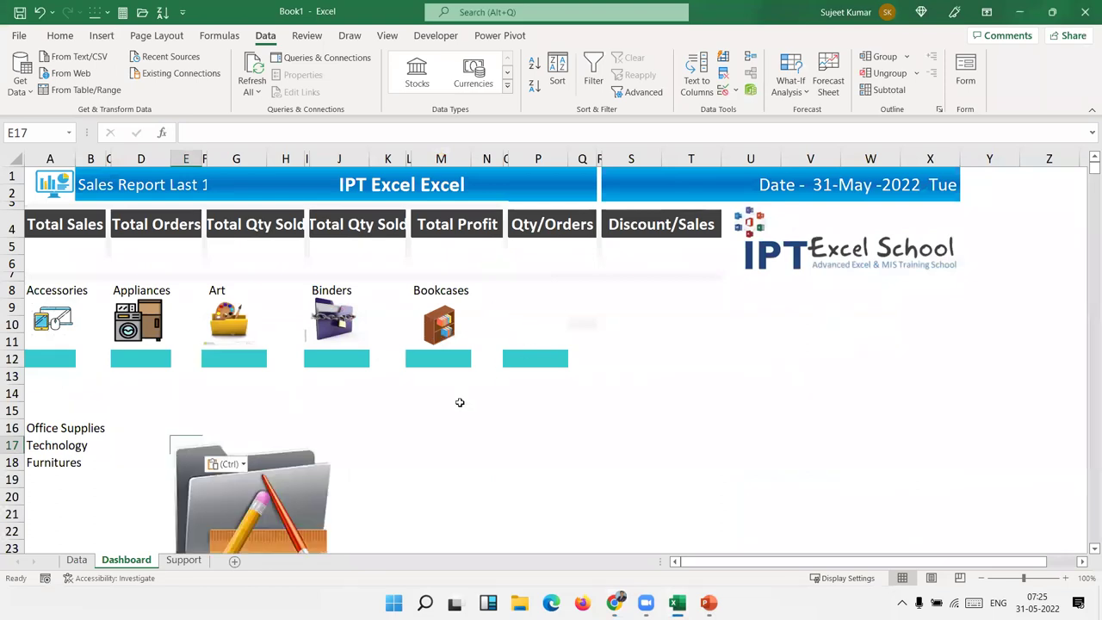
drag(526, 333, 219, 455)
mouse_move(254, 521)
mouse_down()
mouse_move(698, 498)
mouse_move(588, 347)
mouse_up()
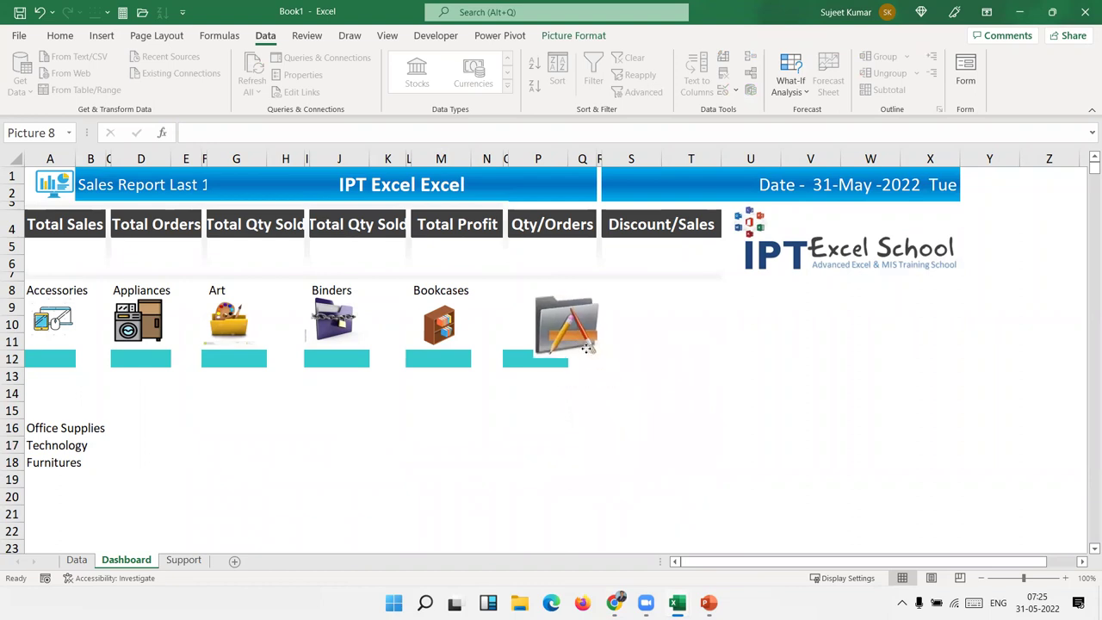
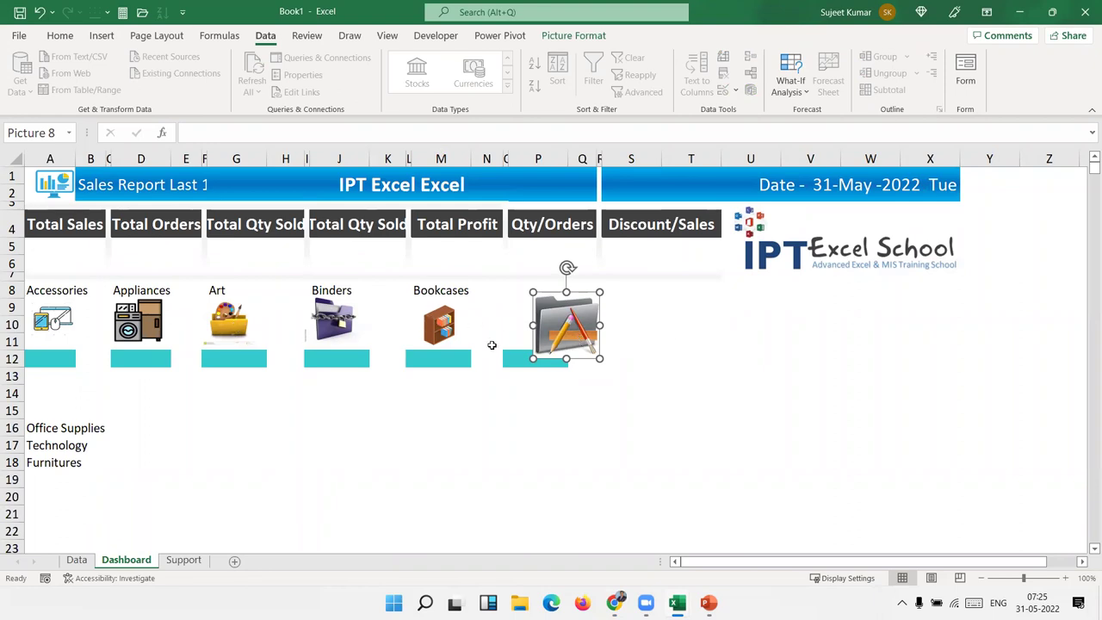
Copy the isometric office supplies picture from the Google Images results in Chrome
key(Escape)
key(alt+Tab)
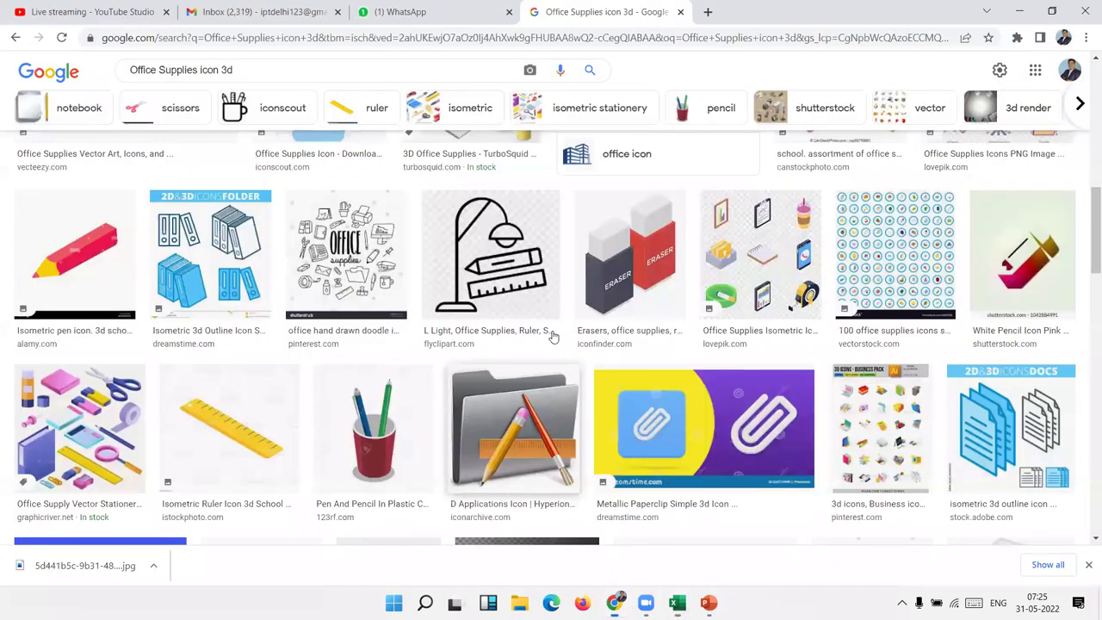
scroll(673, 475, up, 3)
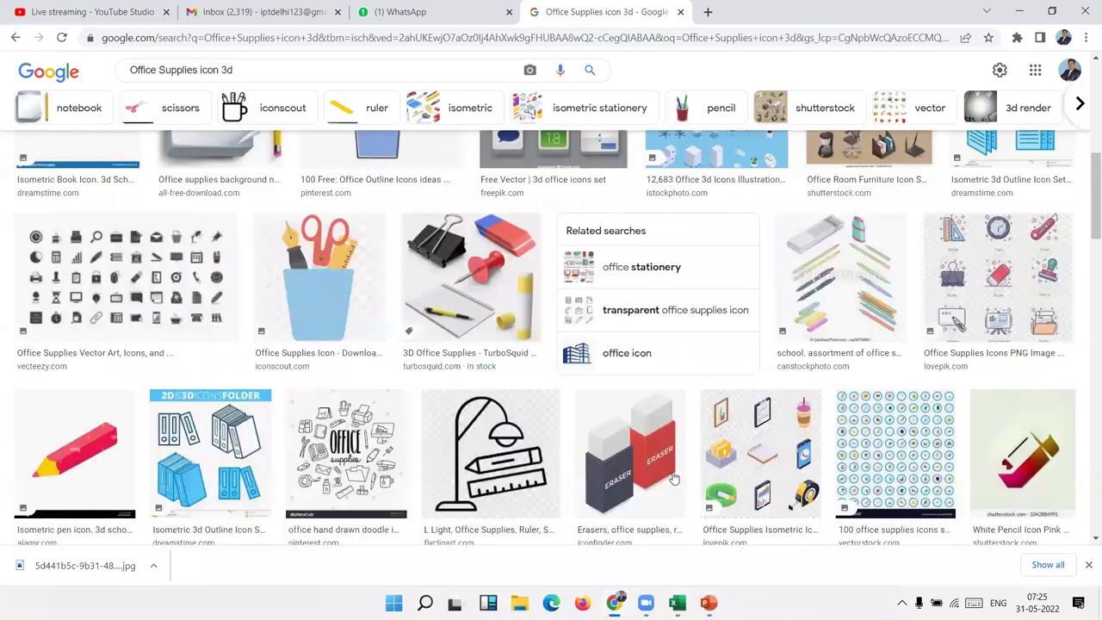
scroll(673, 476, up, 5)
scroll(112, 232, down, 3)
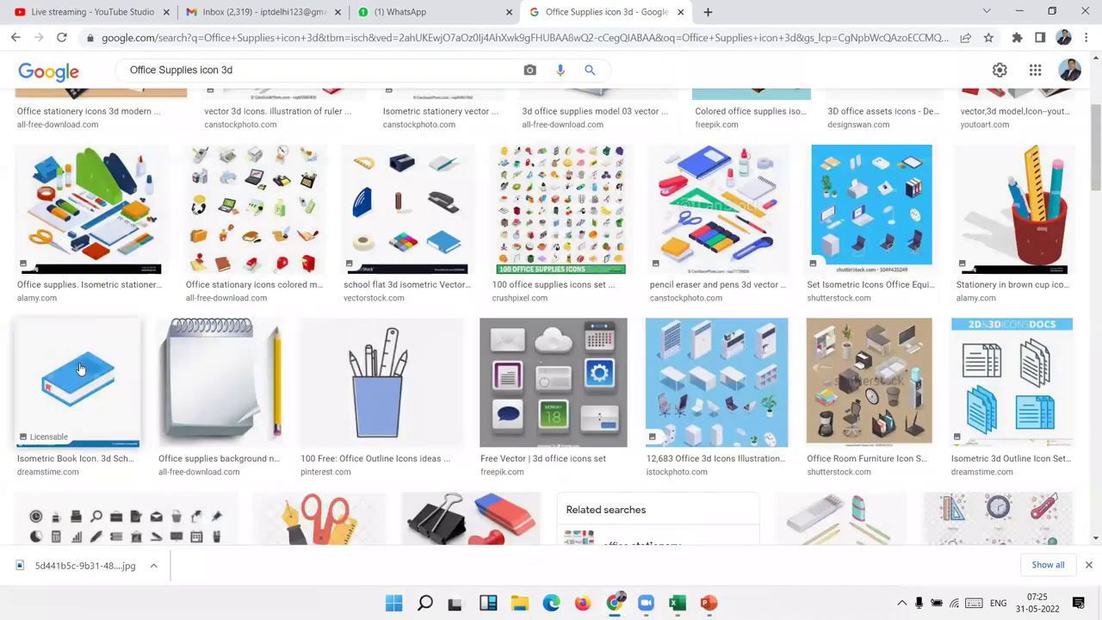
right_click(107, 222)
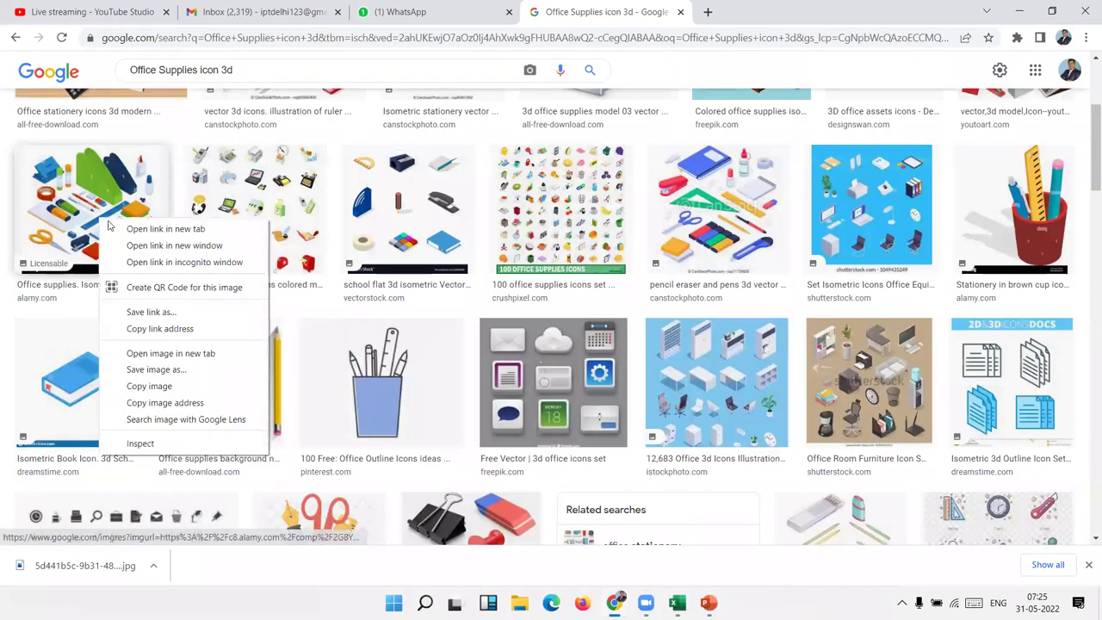
click(150, 386)
Paste the office supplies picture, crop off its bottom watermark strip, and fit it above the sixth teal bar
key(alt+Tab)
key(ctrl+v)
drag(291, 479, 549, 345)
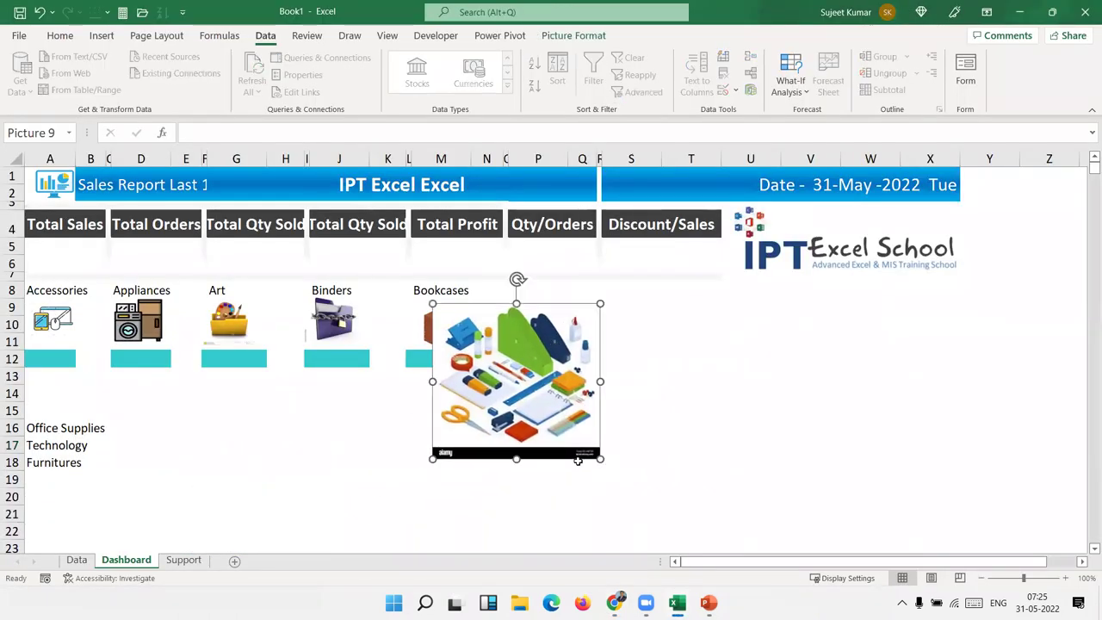
click(573, 35)
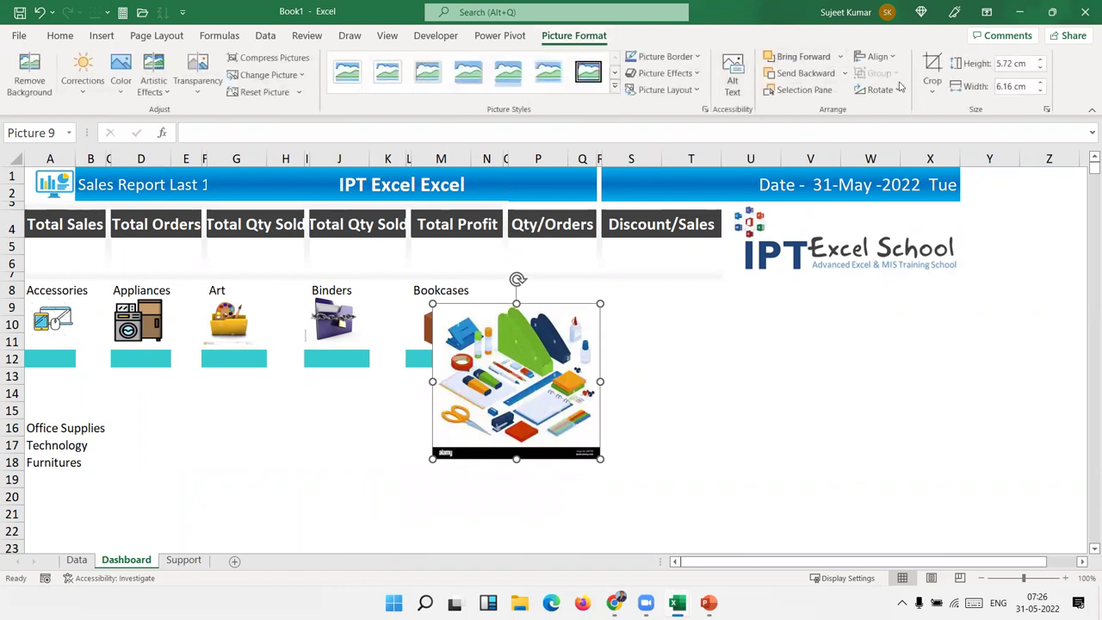
click(932, 65)
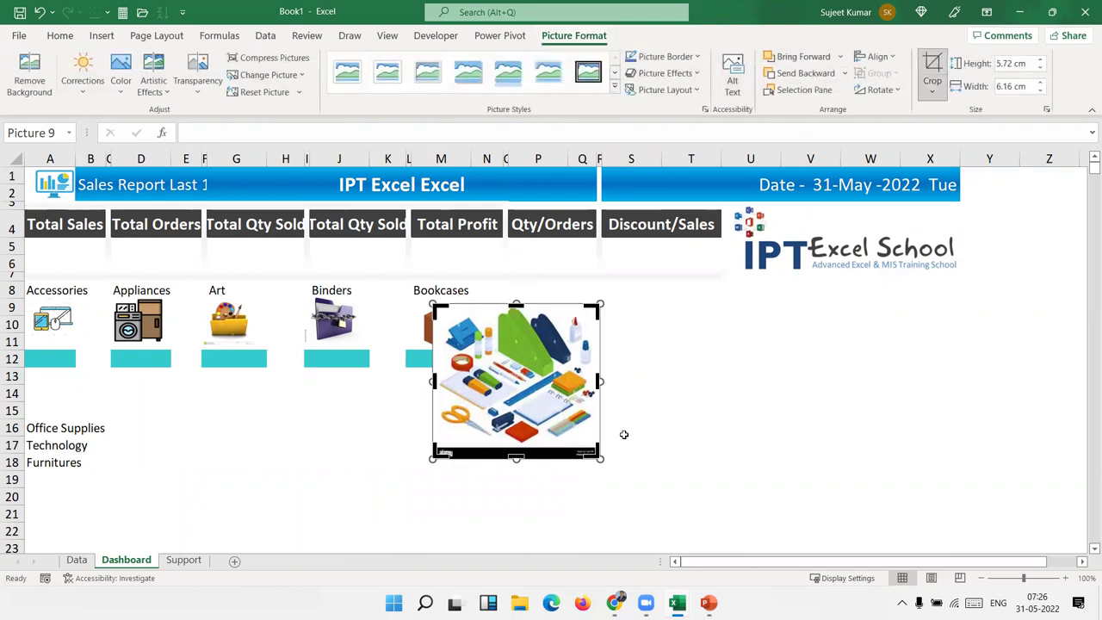
drag(589, 453, 598, 440)
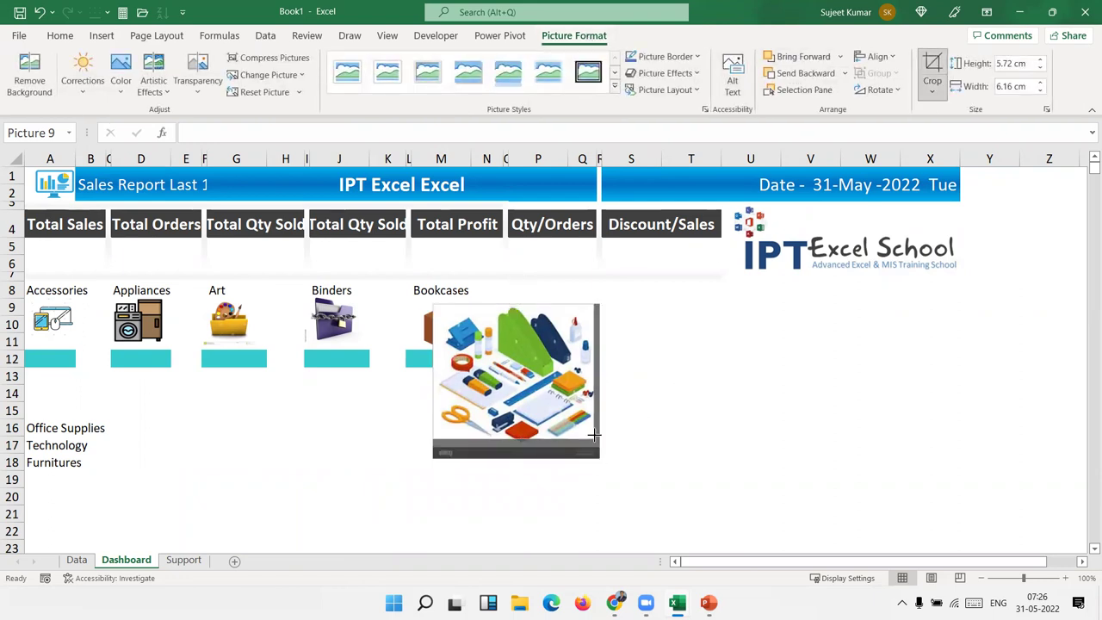
click(689, 425)
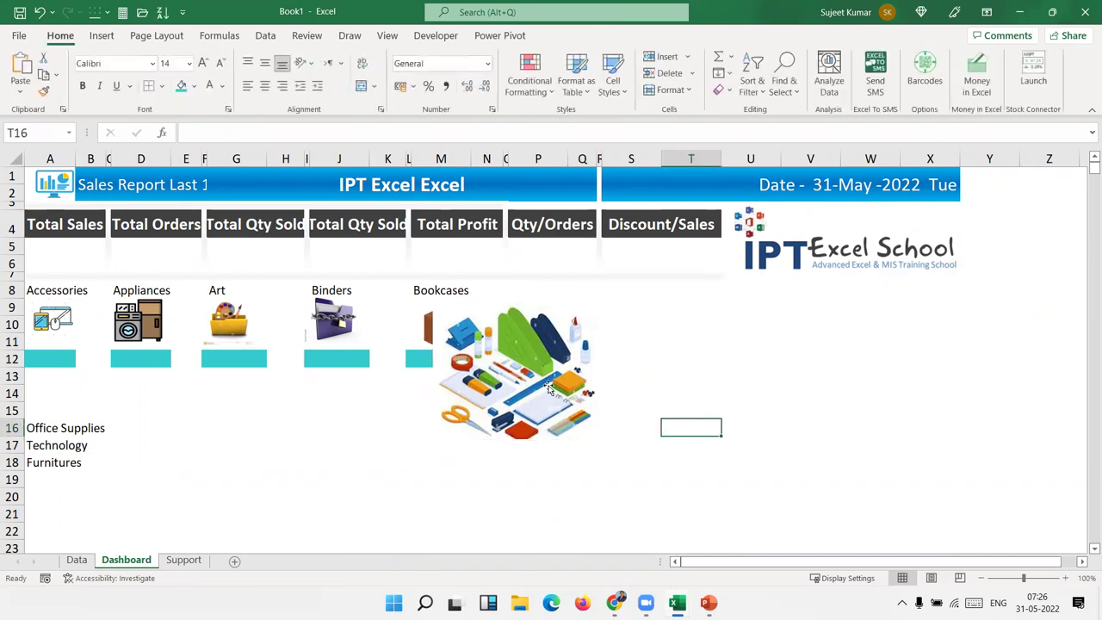
click(597, 442)
mouse_move(539, 380)
mouse_down()
mouse_move(529, 391)
mouse_move(489, 349)
mouse_move(546, 328)
mouse_move(531, 324)
mouse_up()
Copy the Office Supplies text from A16 into cell P8 as the new label
click(96, 430)
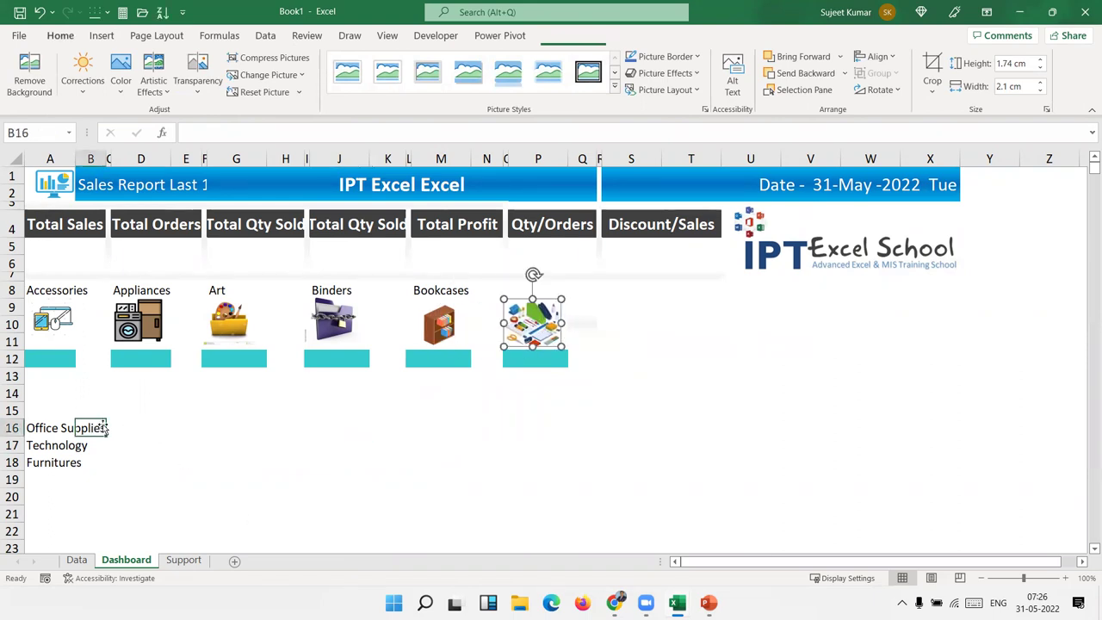
click(34, 430)
drag(267, 133, 184, 133)
key(ctrl+c)
key(Escape)
click(519, 290)
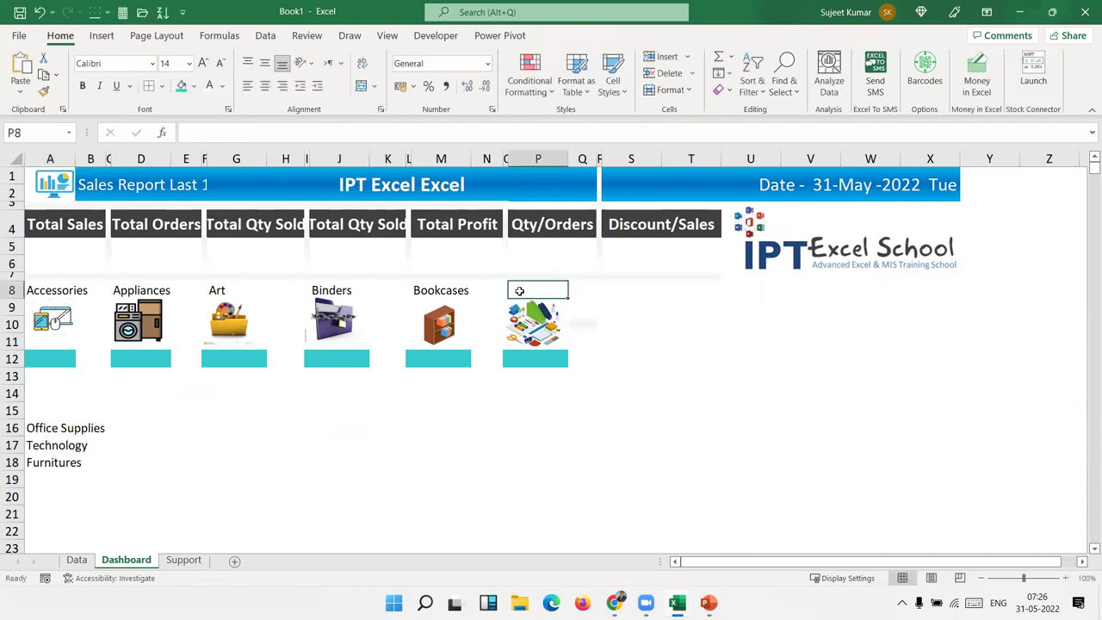
click(207, 131)
key(ctrl+v)
click(530, 443)
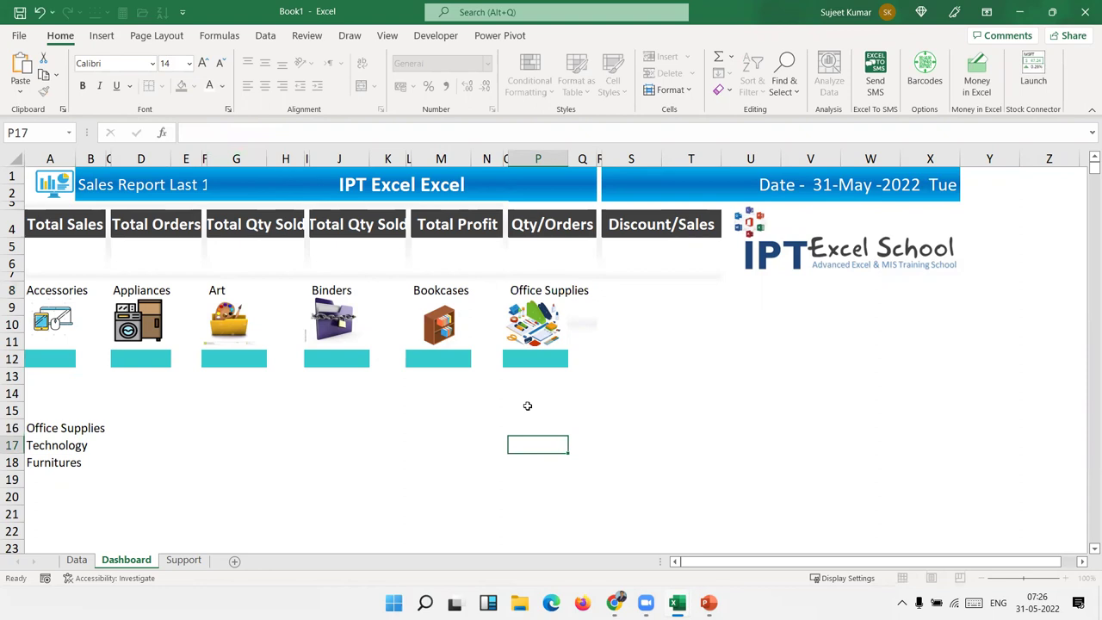
Narrow column Q and copy the Office Supplies block P8:P12
click(615, 339)
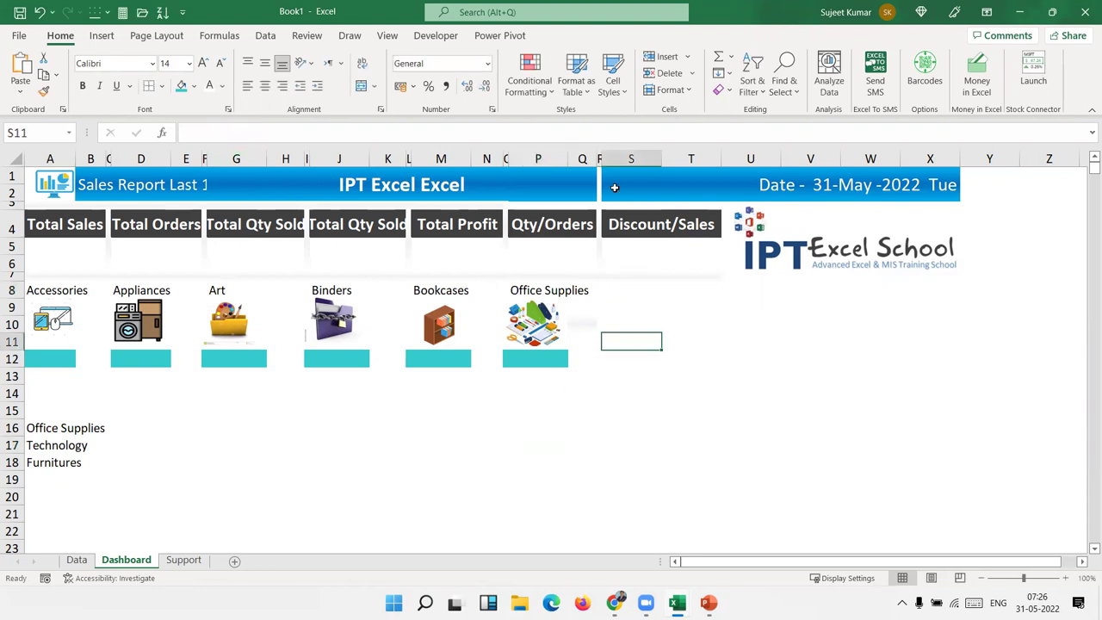
drag(592, 160, 586, 160)
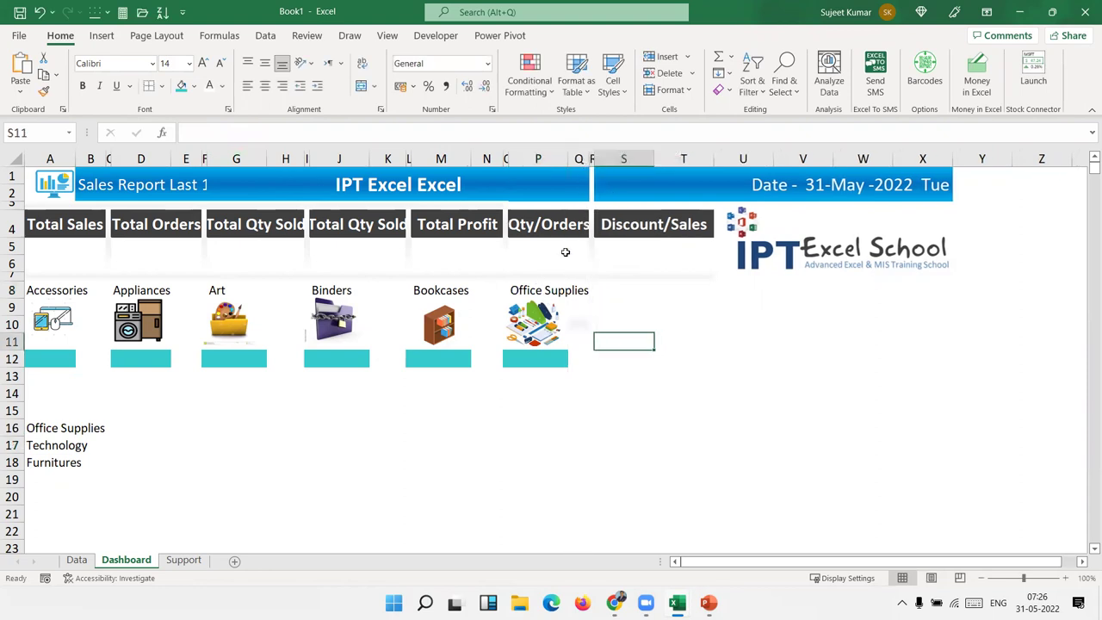
click(523, 366)
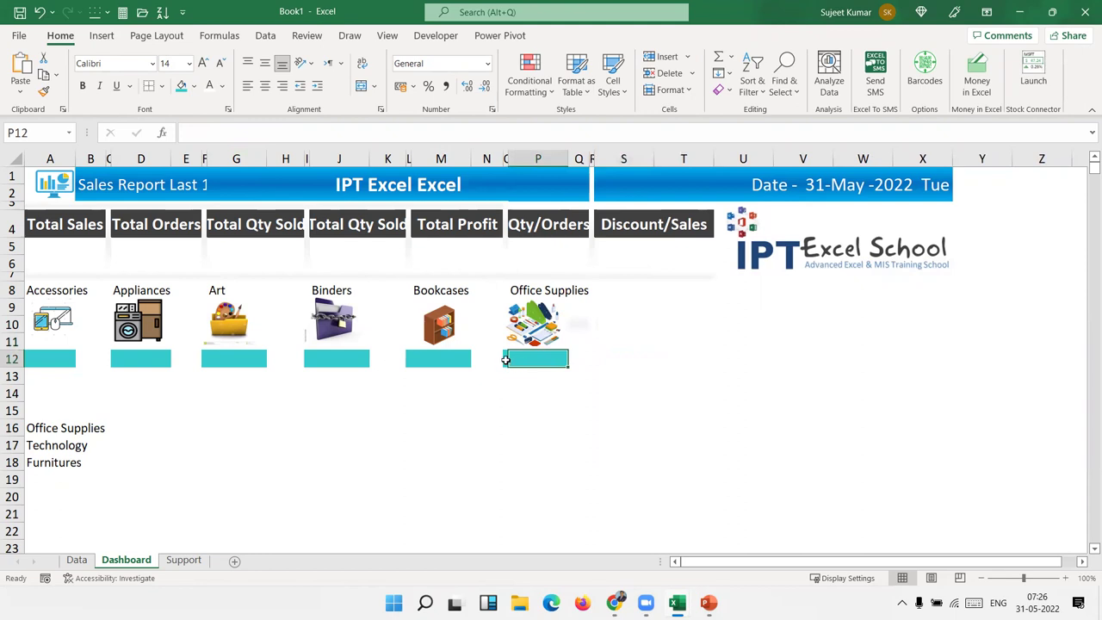
drag(505, 359, 535, 292)
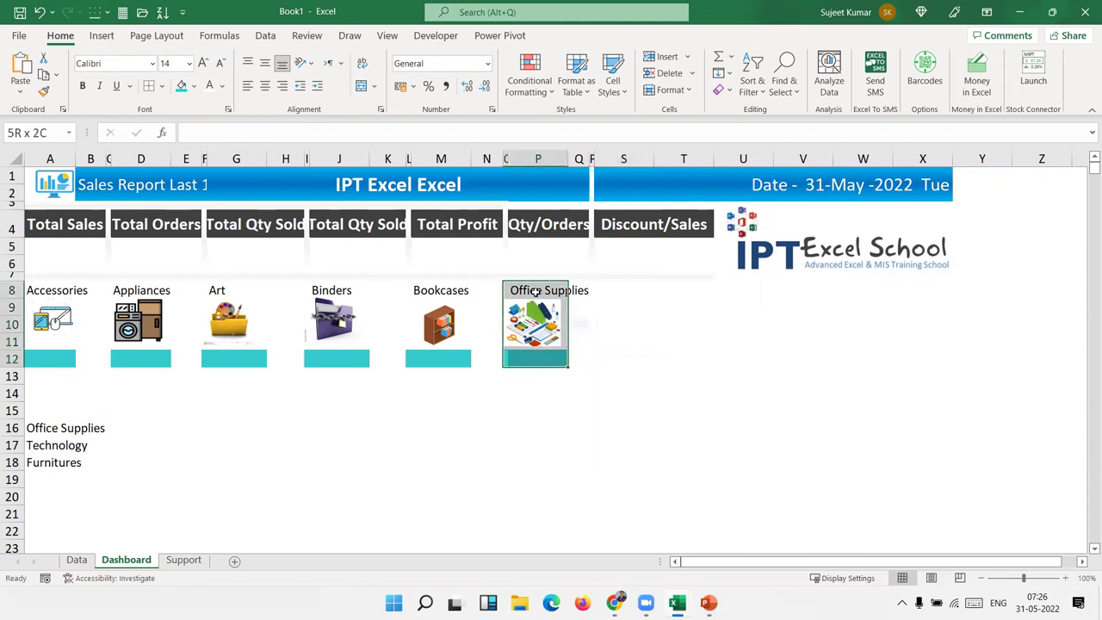
key(ctrl+c)
Paste the copied Office Supplies block into S8
click(611, 293)
key(ctrl+v)
click(650, 393)
key(alt+Tab)
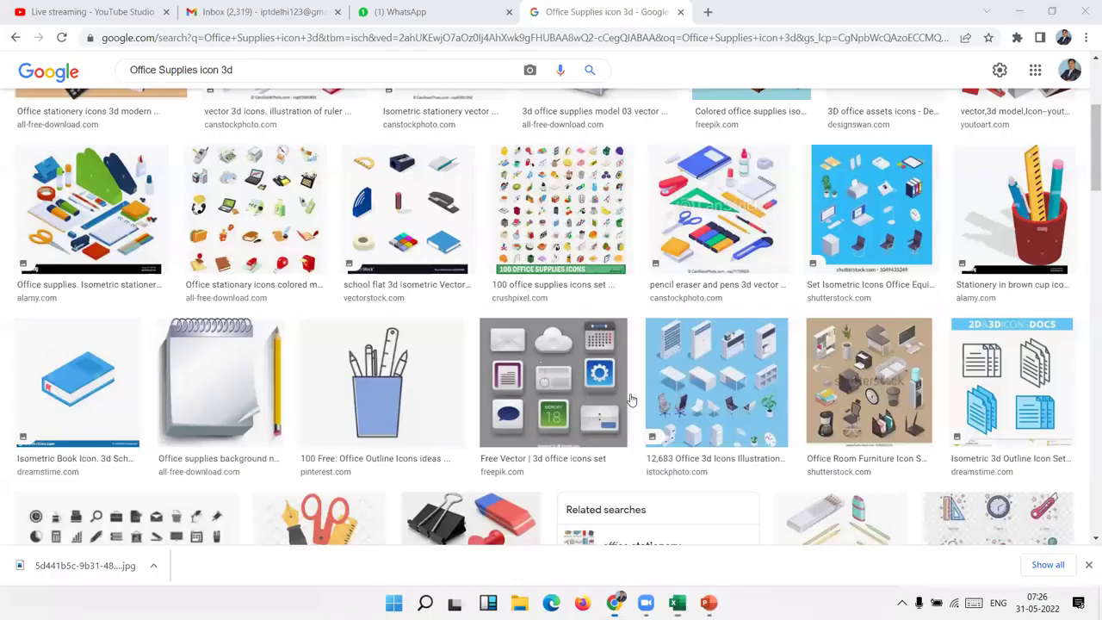
key(alt+Tab)
Relabel the copy in S8 as Technology from A17 and delete the leftover label in T8
click(60, 445)
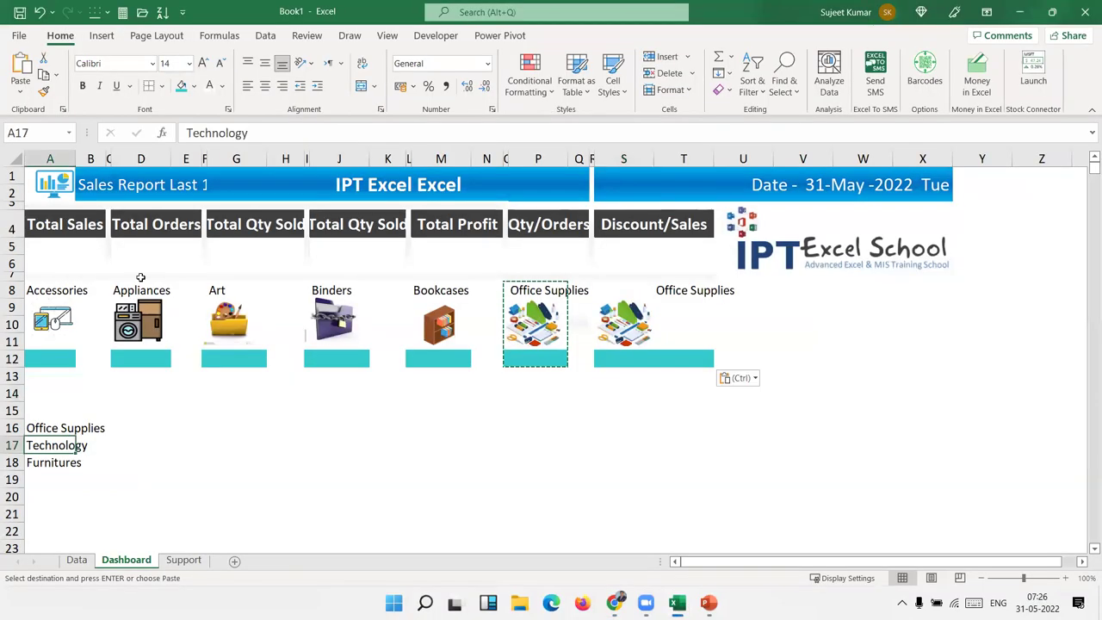
double_click(246, 133)
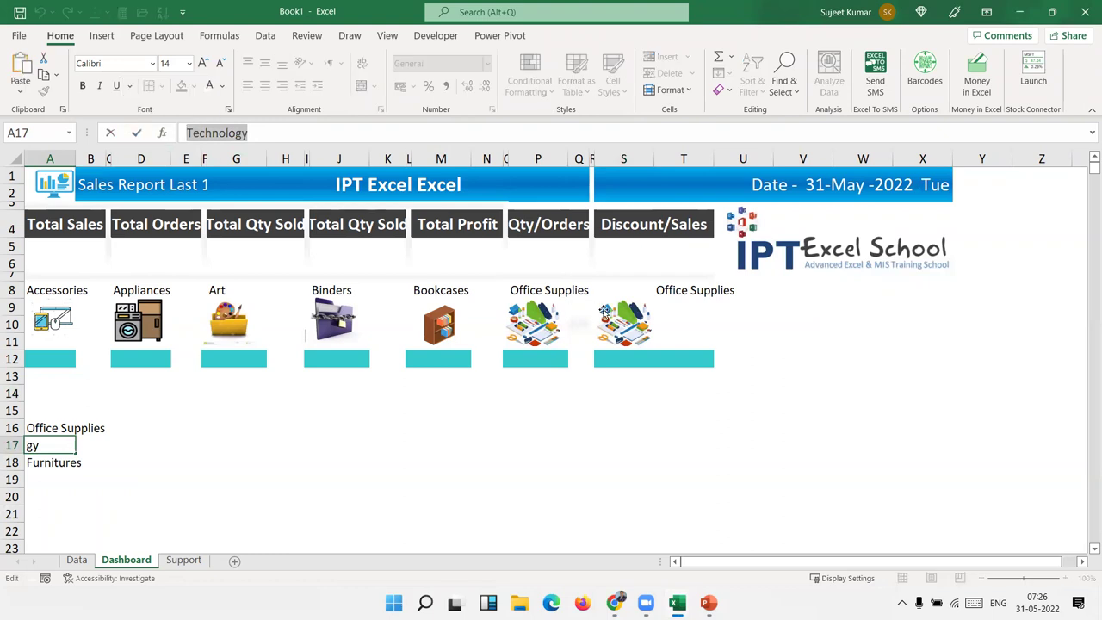
click(623, 290)
key(ctrl+v)
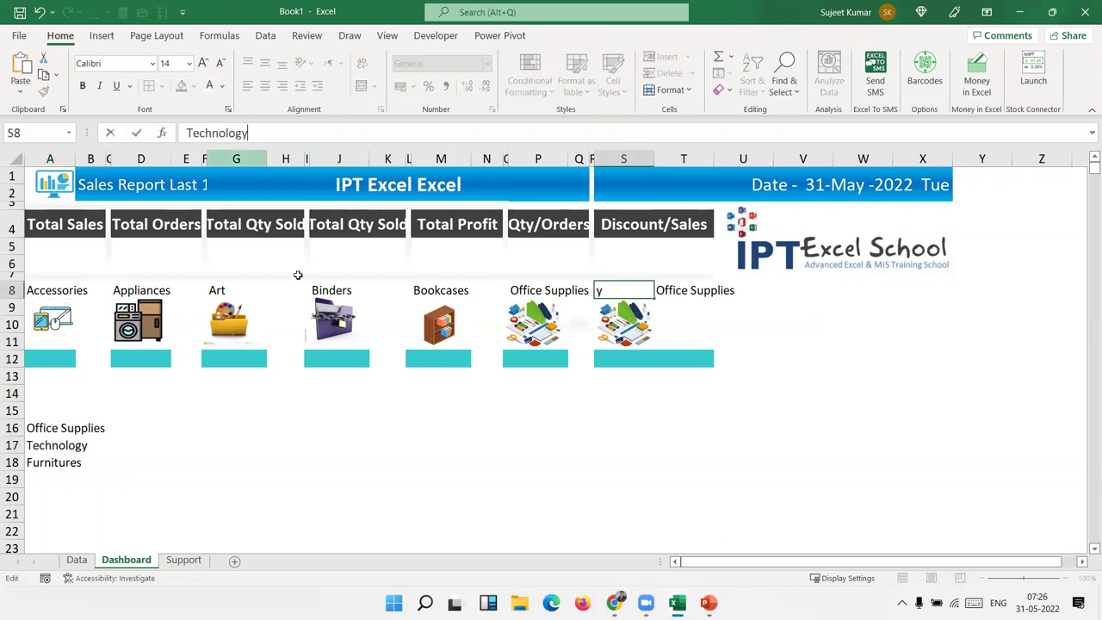
click(396, 405)
click(665, 292)
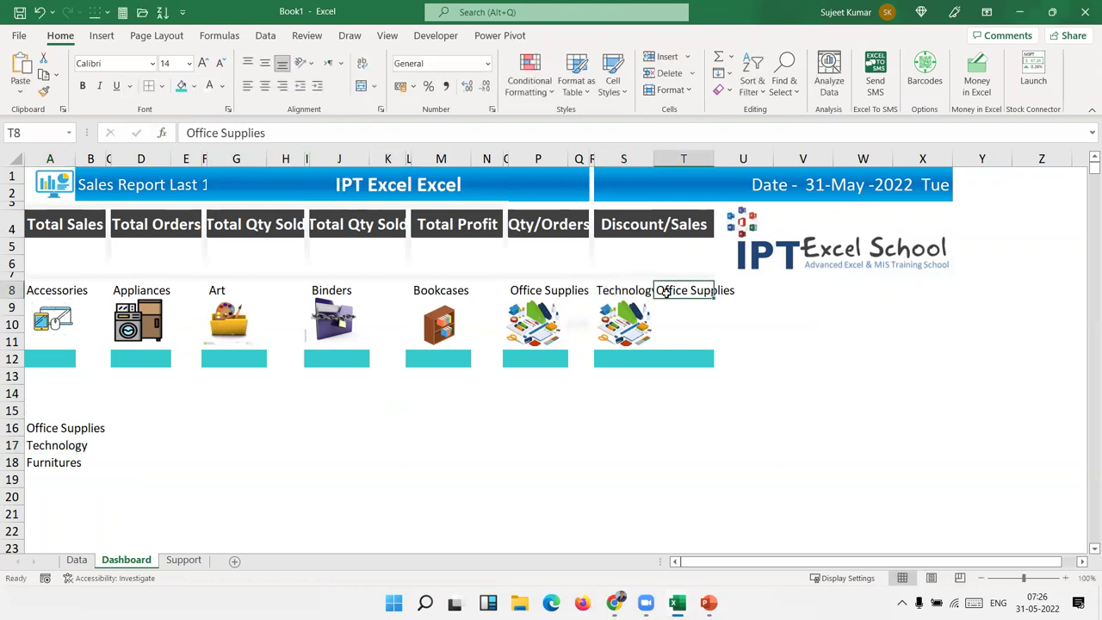
key(Delete)
click(609, 360)
key(alt+Tab)
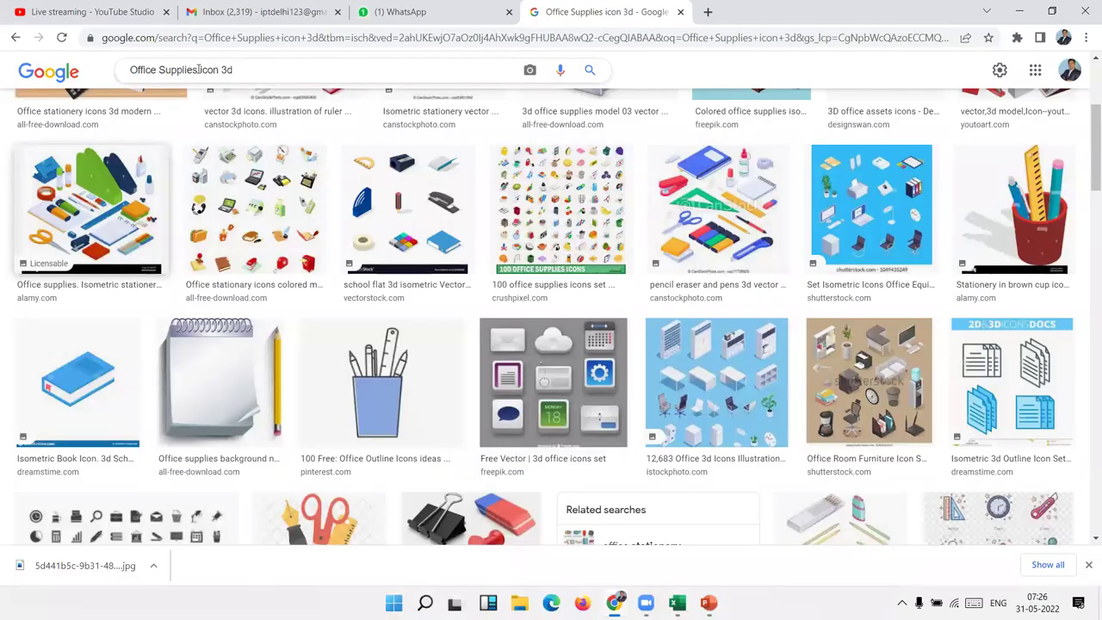
Change the Google Images search to Technology icon 3d and browse the results
drag(201, 69, 129, 69)
key(ctrl+v)
key(Return)
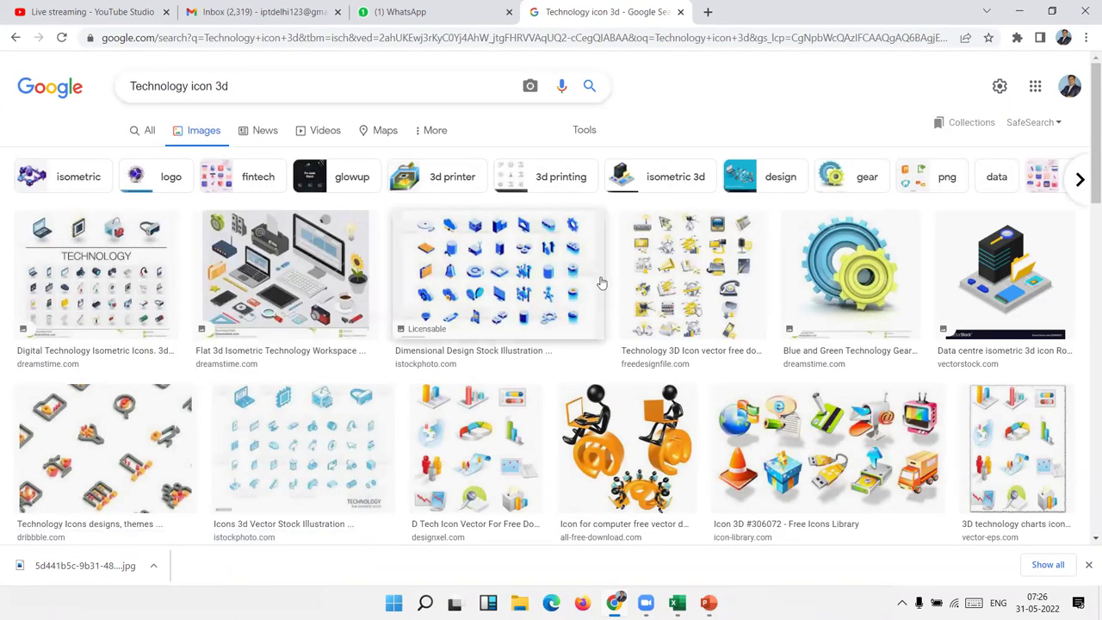
scroll(929, 435, down, 3)
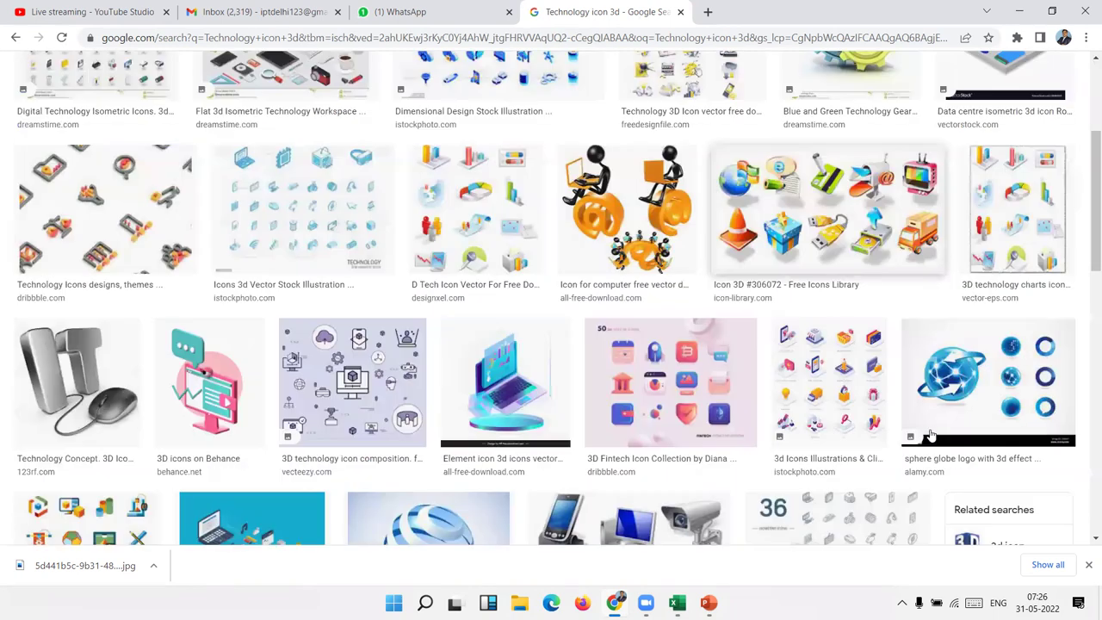
scroll(863, 426, down, 3)
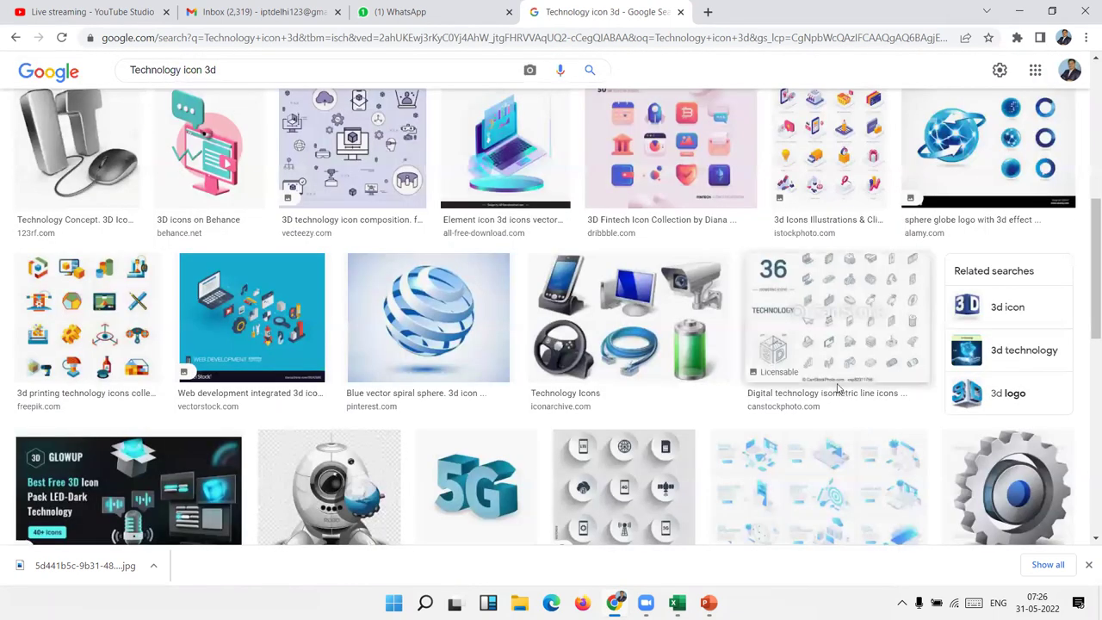
scroll(828, 390, down, 3)
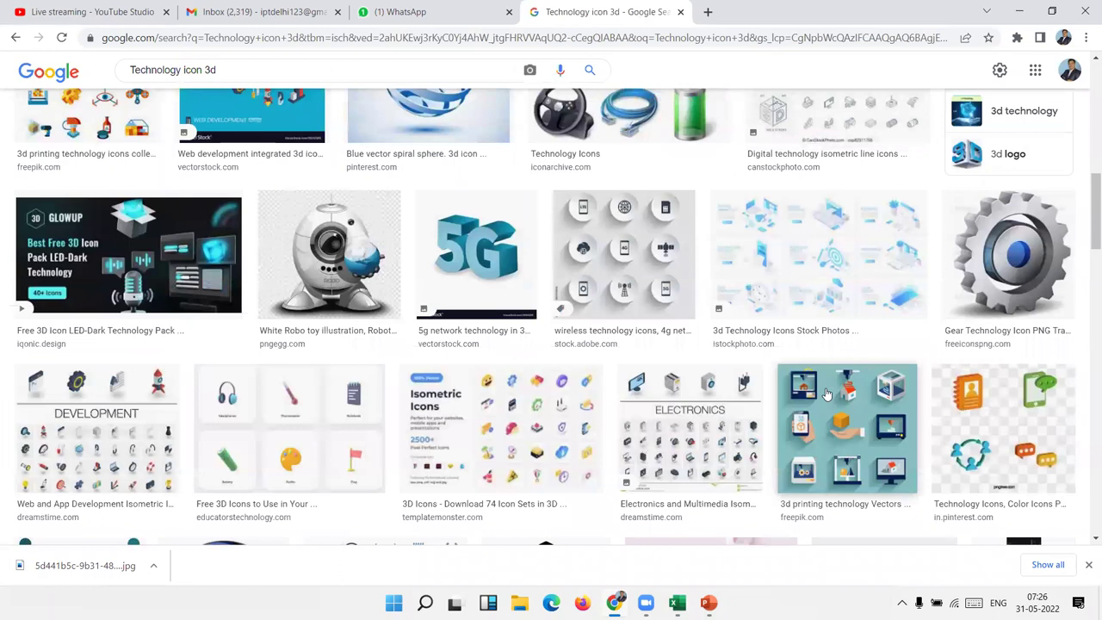
scroll(826, 394, up, 10)
scroll(871, 277, up, 2)
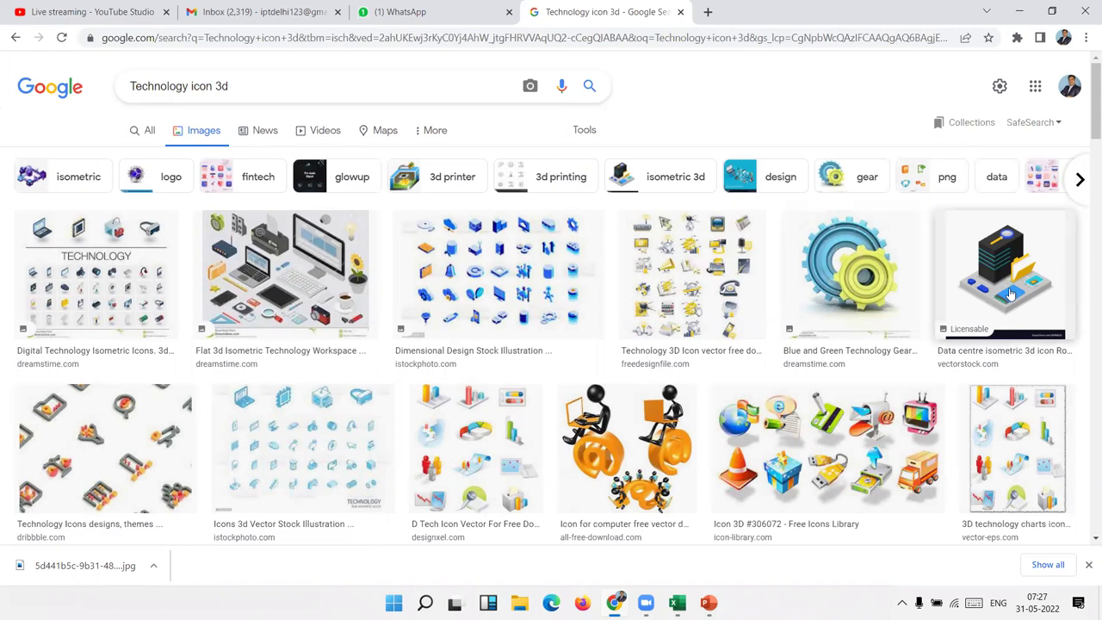
scroll(1011, 295, down, 3)
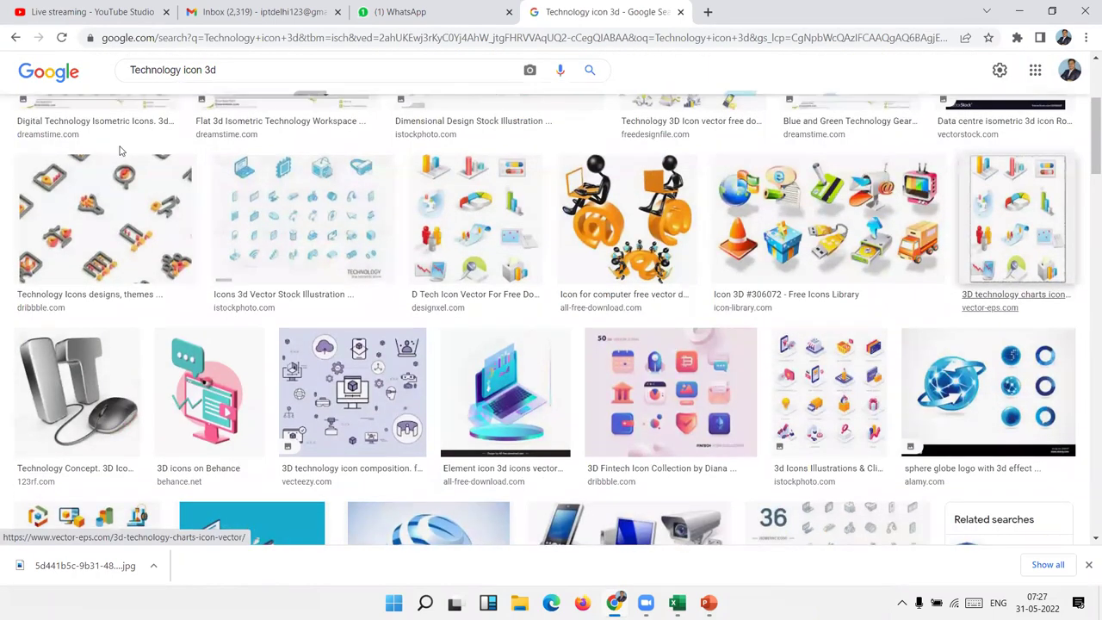
scroll(97, 263, up, 3)
Copy the first Technology icon image and select cell S8 in Excel
right_click(98, 262)
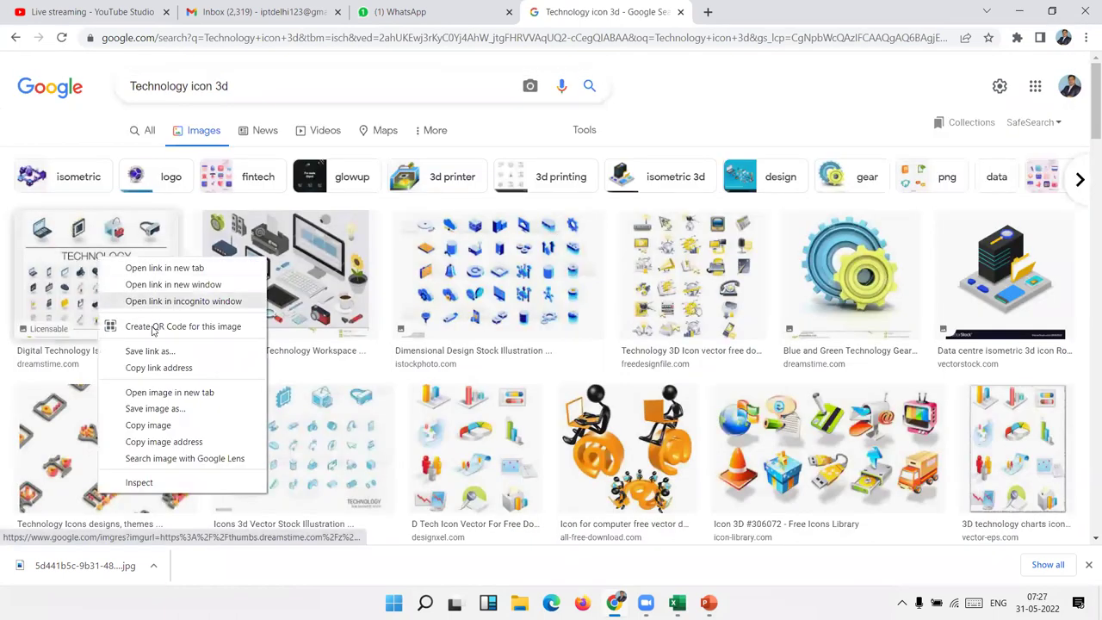
click(148, 422)
key(alt+Tab)
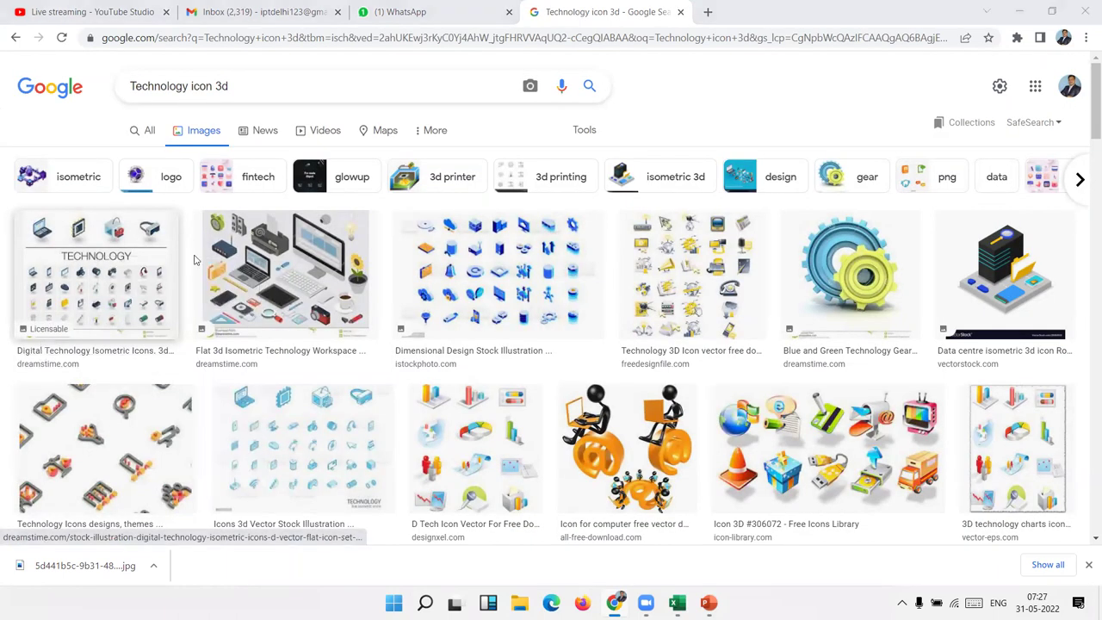
click(618, 290)
Clear the Technology text from S8 and delete the duplicate office supplies picture
key(Delete)
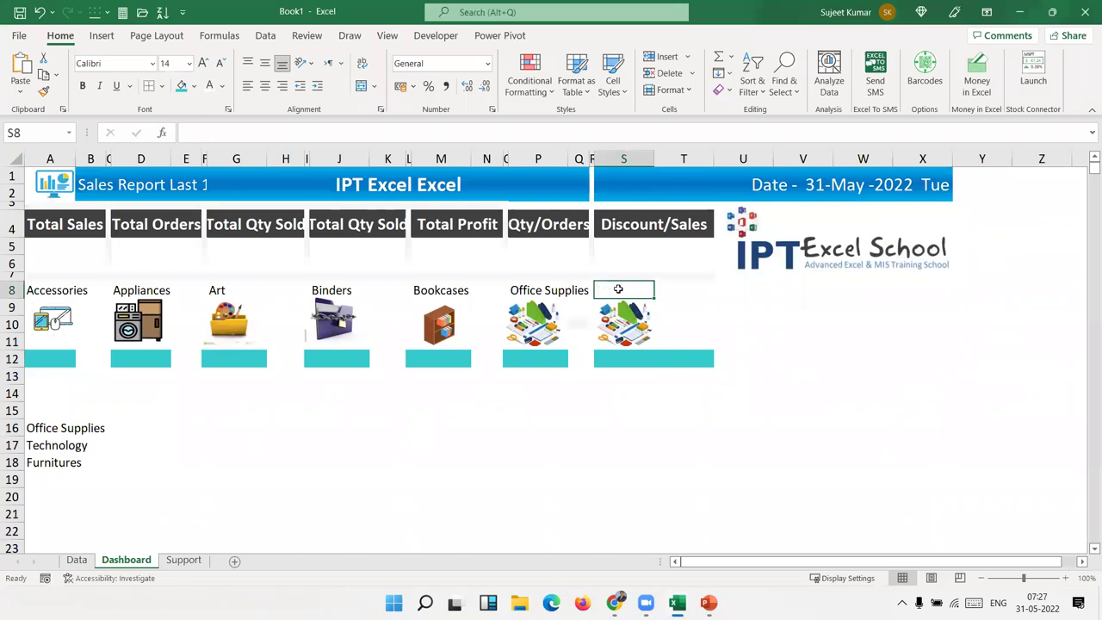
click(651, 319)
key(Delete)
Paste the Technology picture, crop its bottom and right edges, and shrink it beside Office Supplies
click(599, 448)
key(ctrl+v)
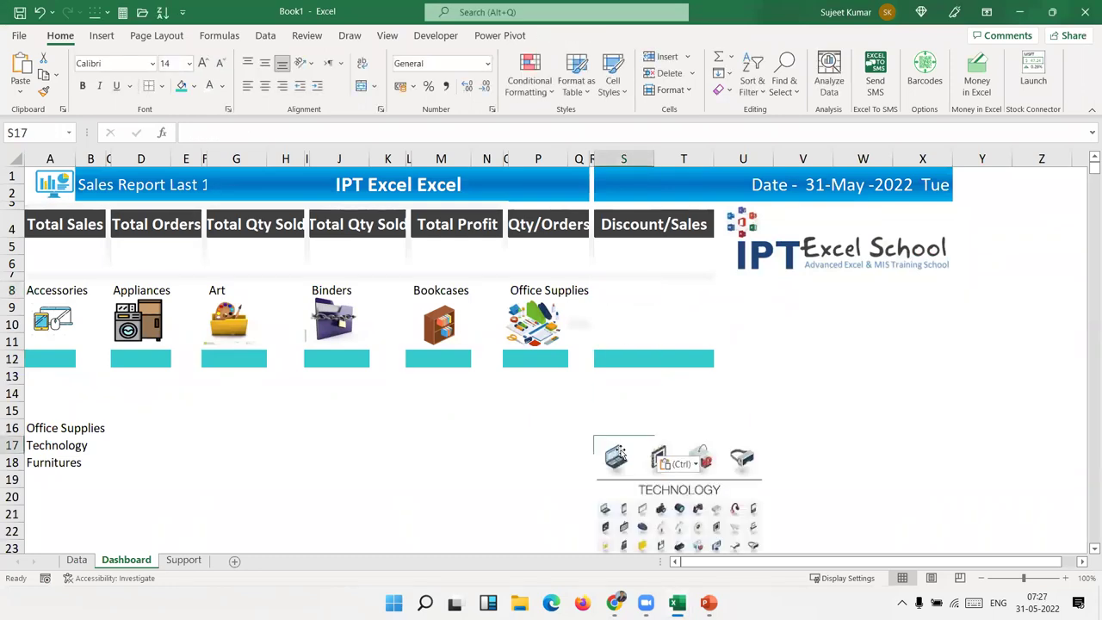
drag(694, 522, 627, 451)
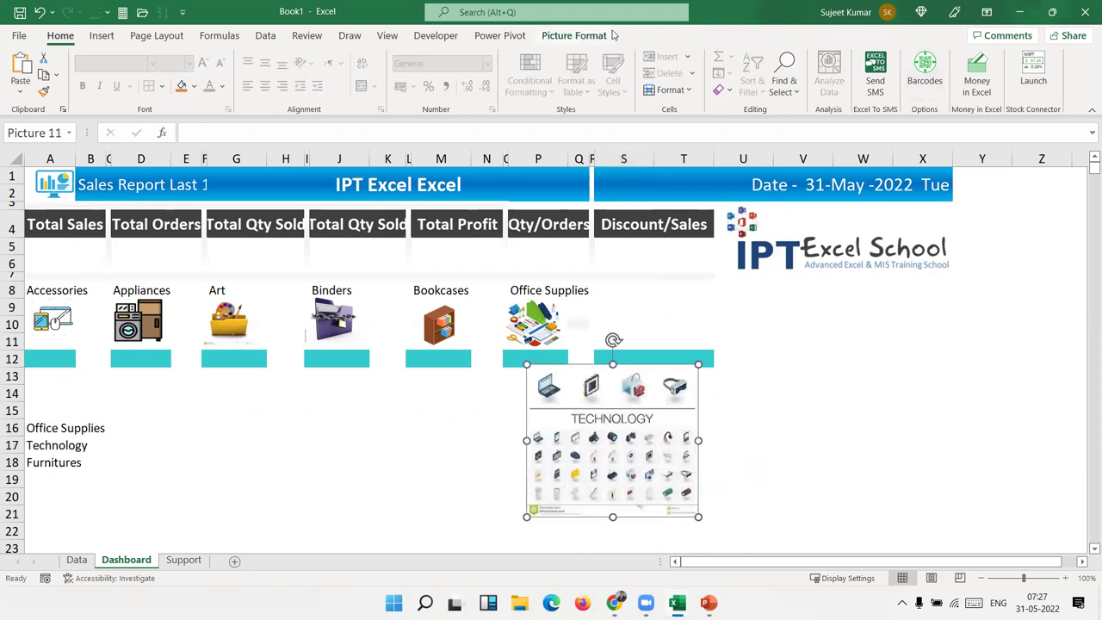
click(499, 35)
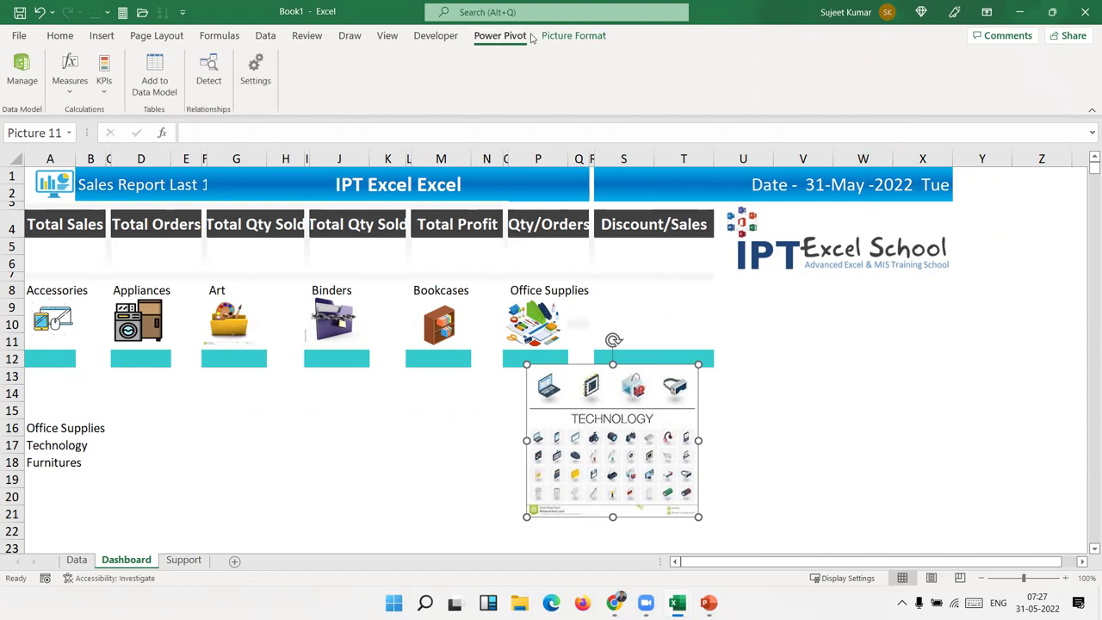
click(61, 35)
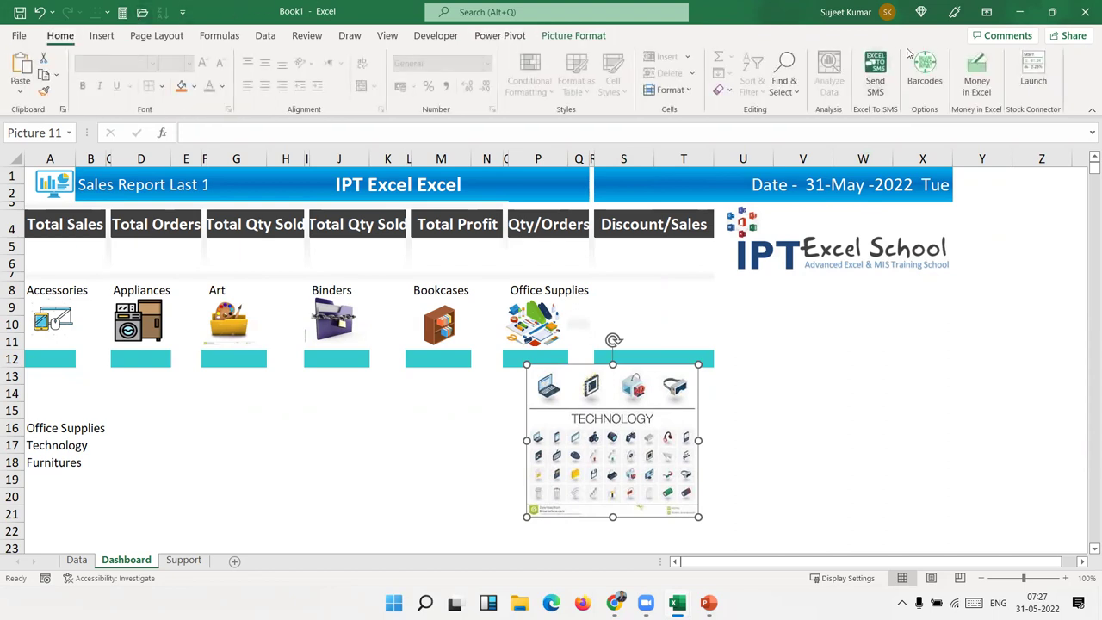
click(573, 36)
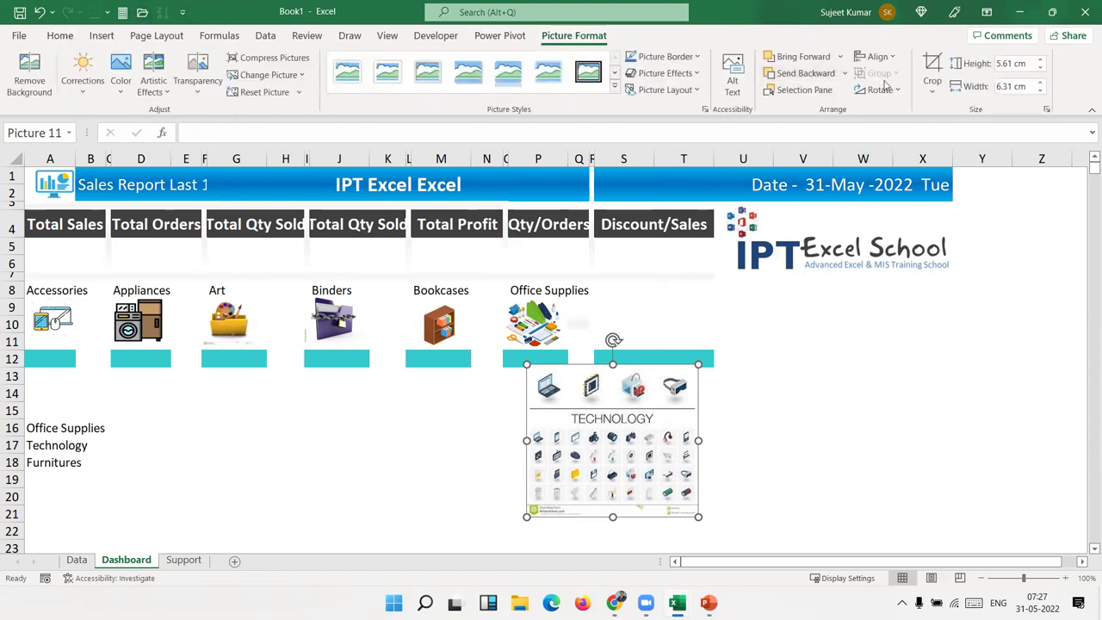
click(919, 84)
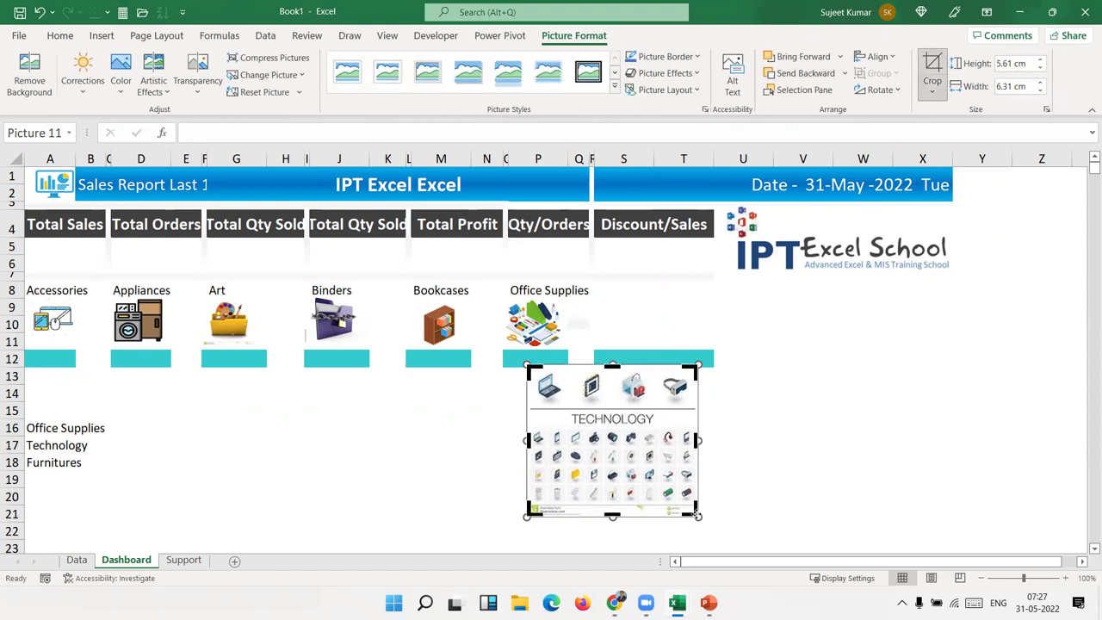
drag(695, 514, 692, 506)
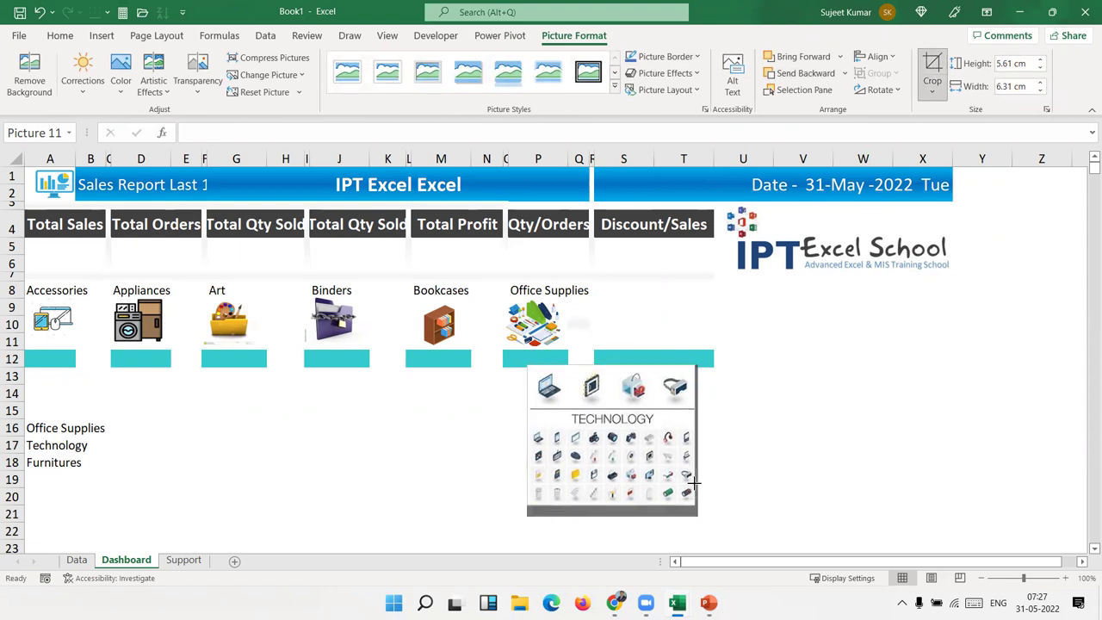
click(771, 472)
click(685, 495)
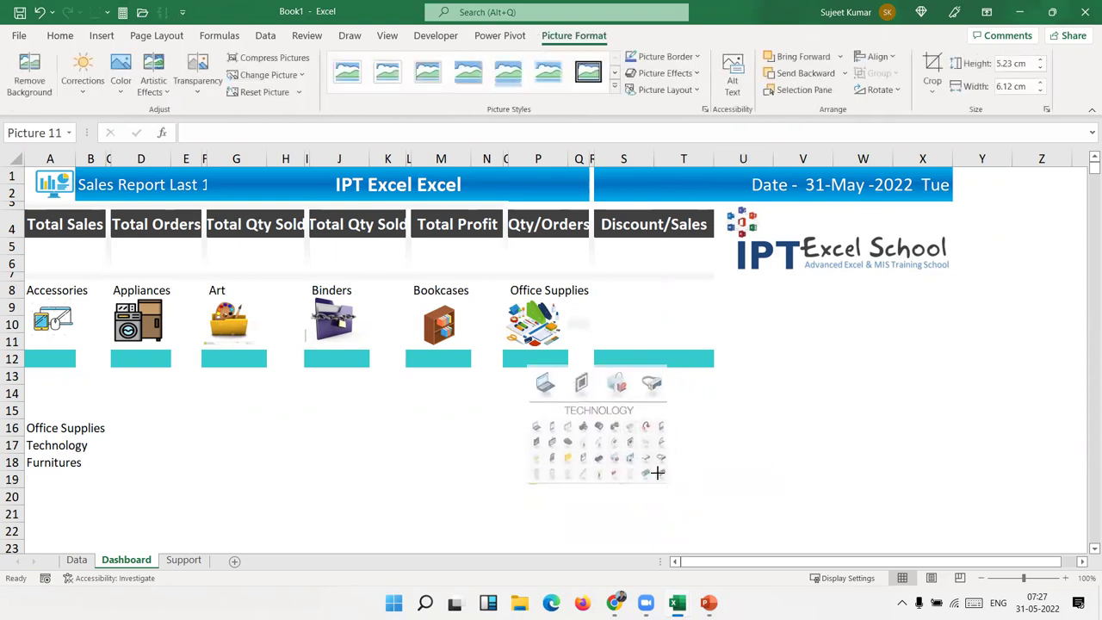
mouse_move(693, 506)
mouse_down()
mouse_move(606, 432)
mouse_move(642, 329)
mouse_move(671, 343)
mouse_move(648, 337)
mouse_up()
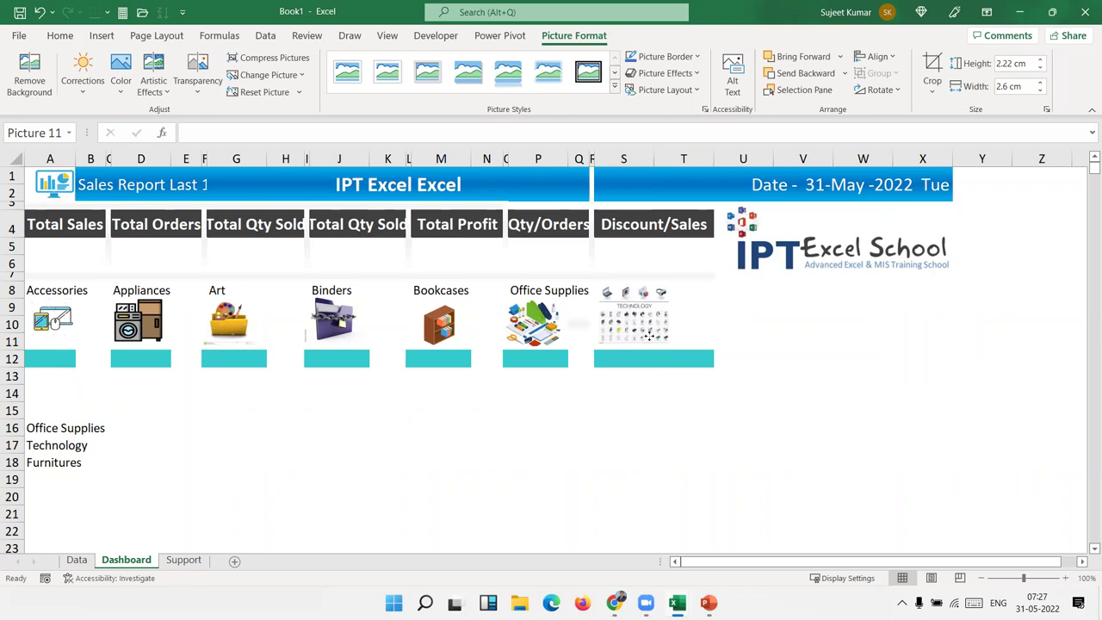
Search Google Images for Furnitures icon 3d using the A18 label
click(544, 427)
click(84, 463)
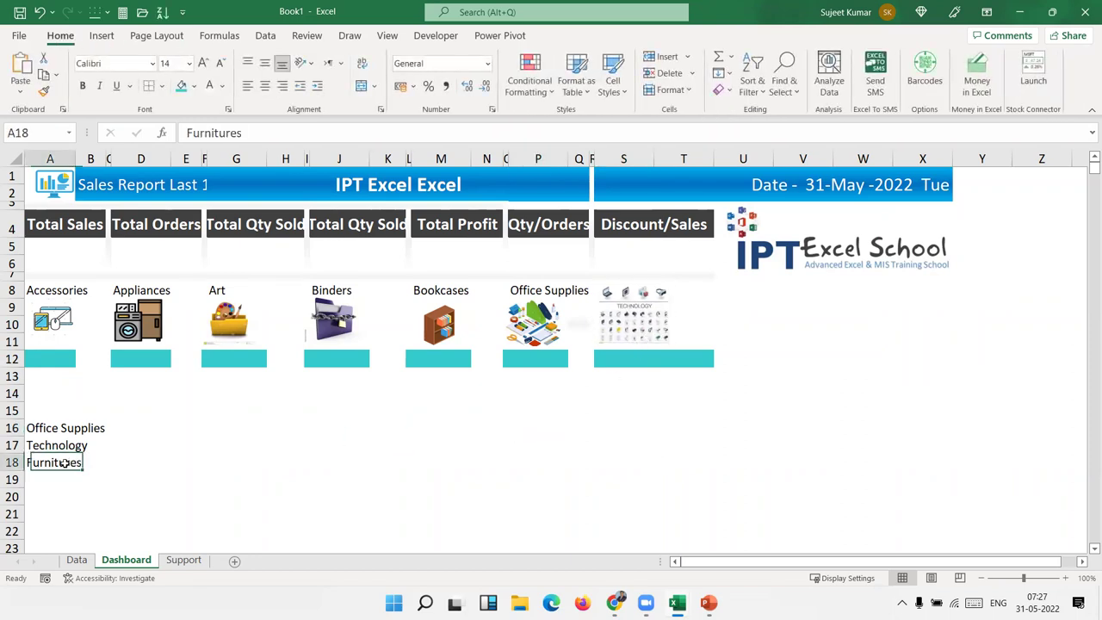
key(ctrl+c)
key(alt+Tab)
double_click(188, 86)
key(ctrl+v)
key(Return)
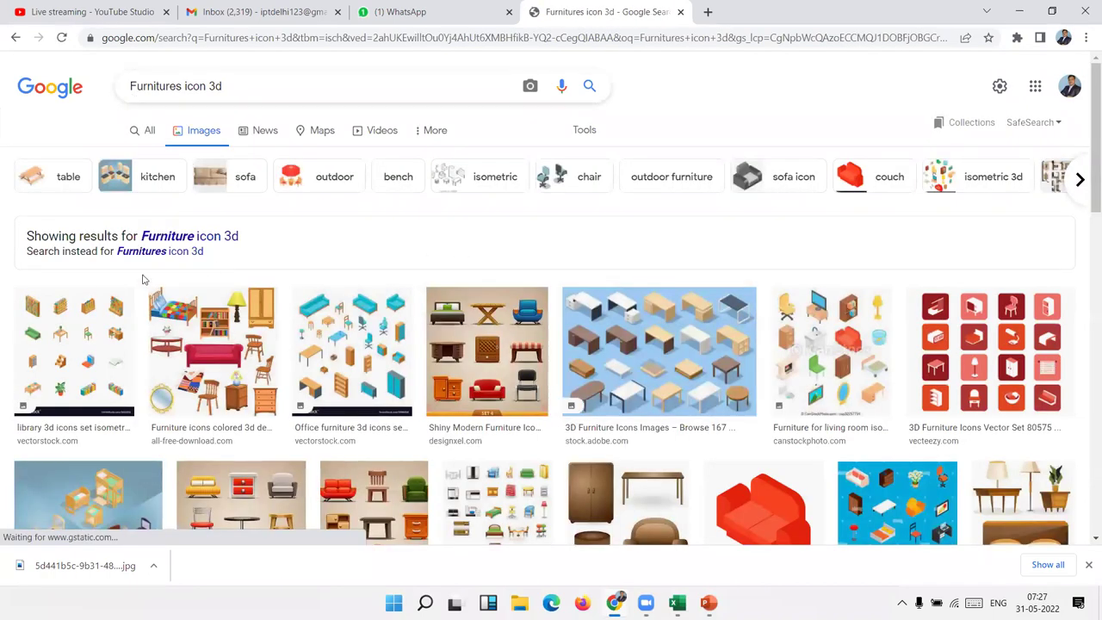
Copy the orange 3D school desk-and-chair image from the furniture results
scroll(568, 247, down, 3)
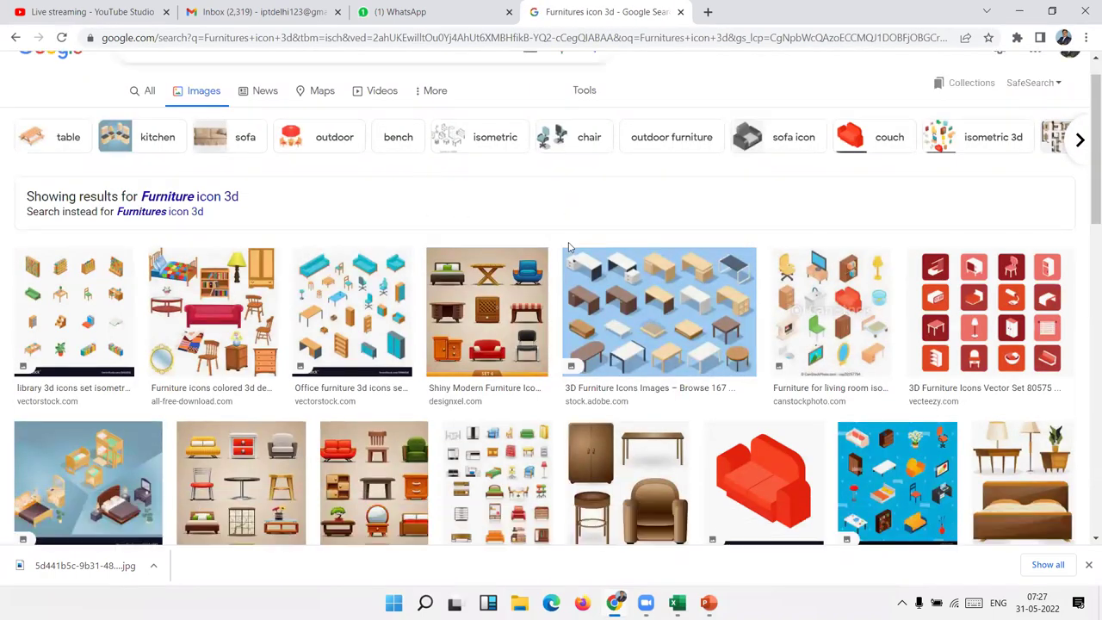
scroll(641, 284, down, 3)
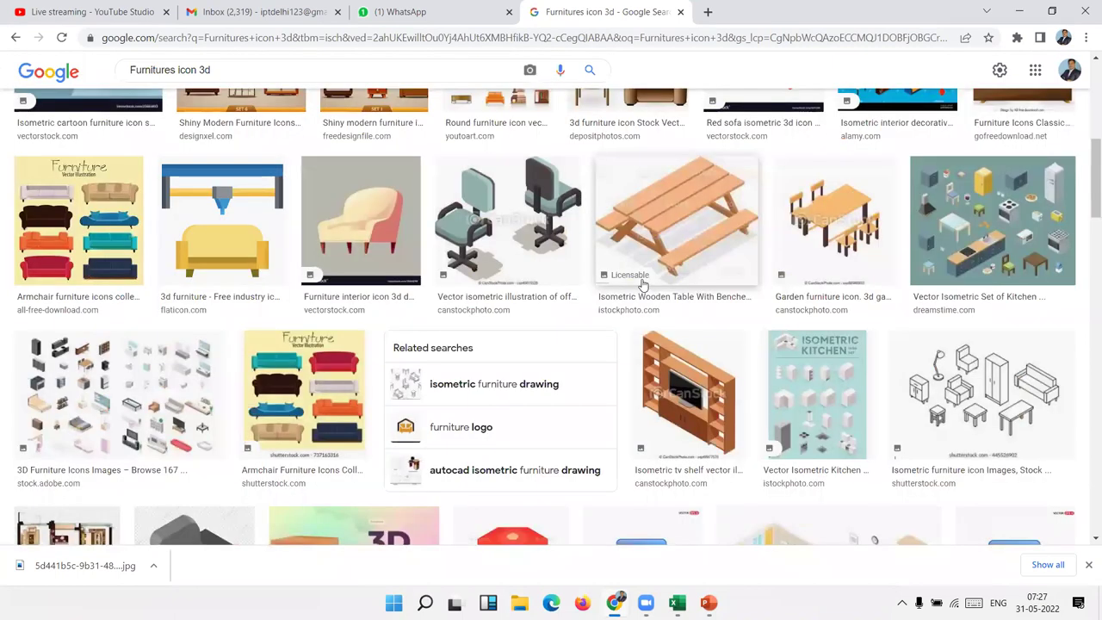
scroll(628, 301, down, 3)
scroll(612, 318, down, 3)
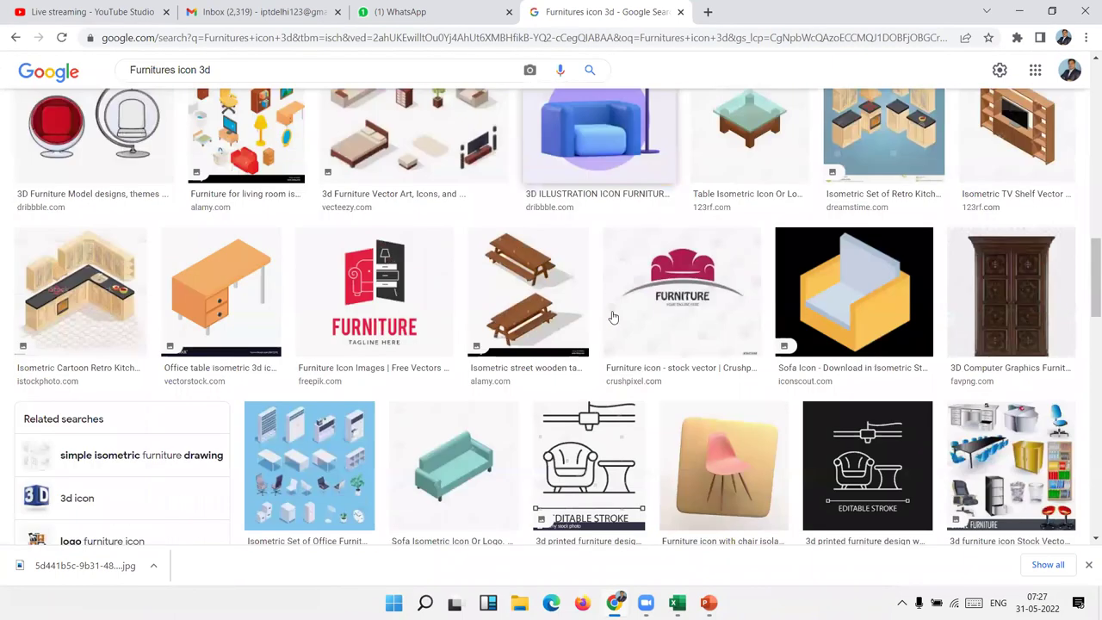
scroll(612, 317, down, 3)
scroll(590, 388, down, 3)
scroll(590, 389, down, 2)
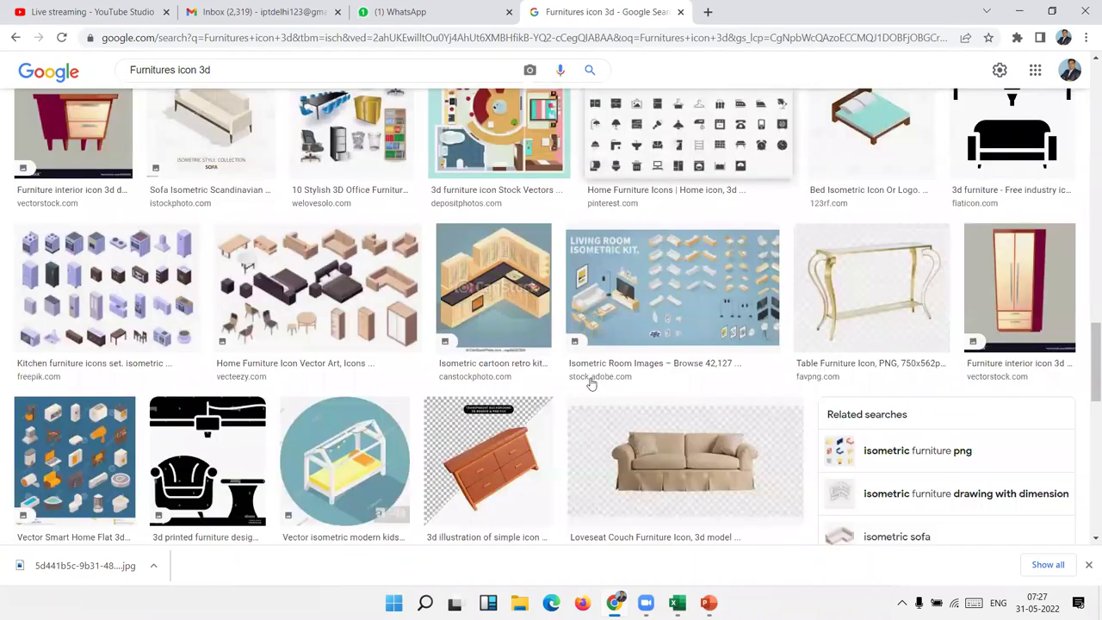
scroll(590, 383, down, 3)
scroll(568, 413, down, 3)
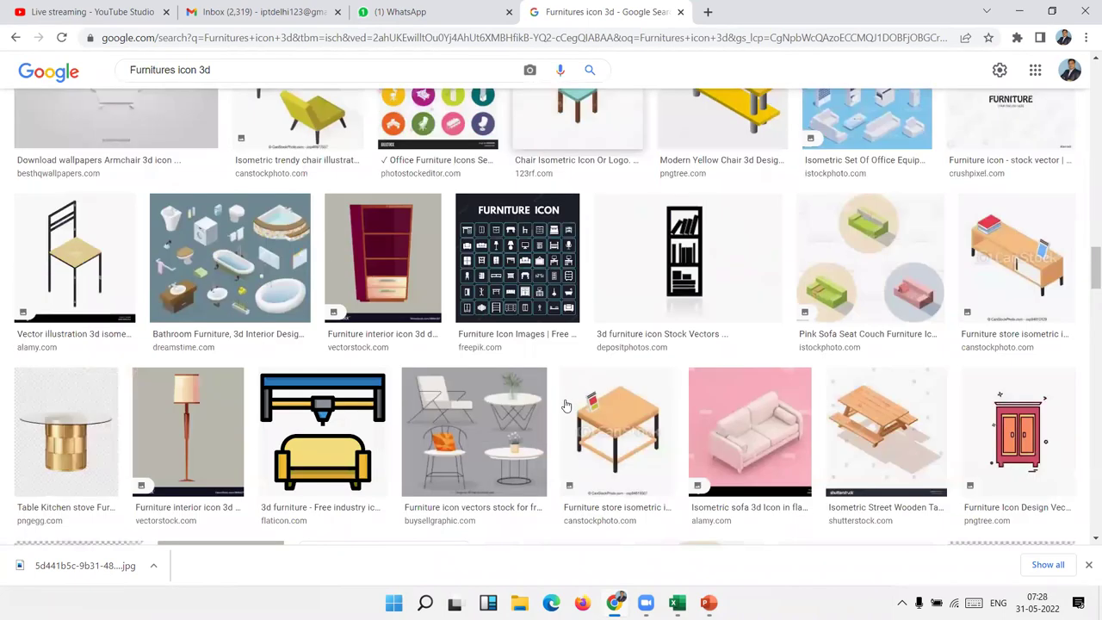
scroll(565, 405, down, 1)
scroll(566, 405, up, 1)
scroll(566, 404, down, 5)
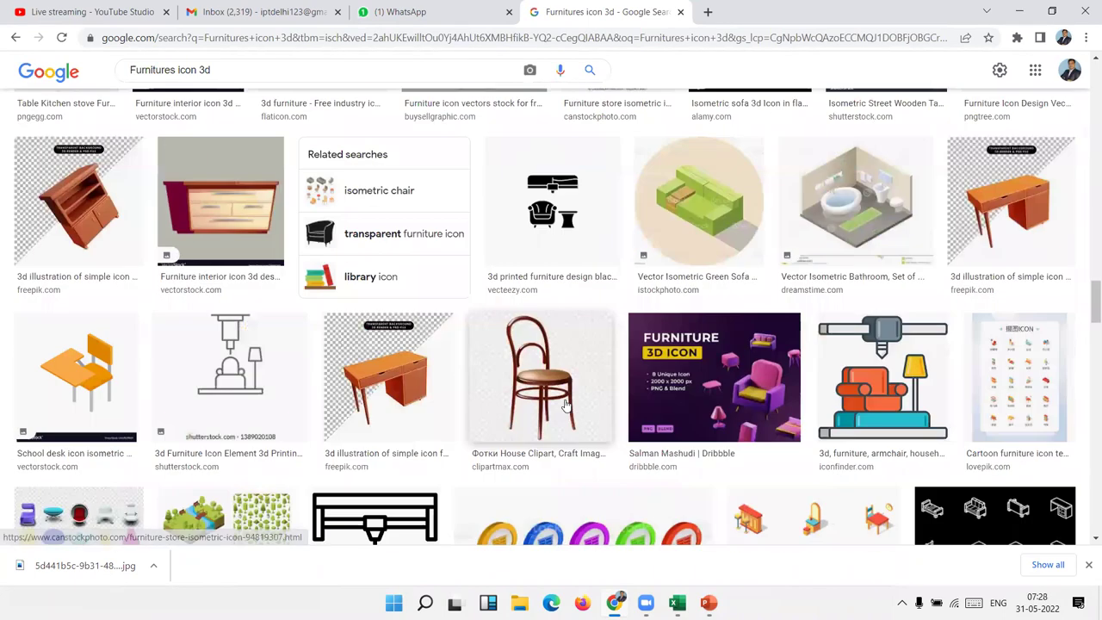
scroll(566, 404, down, 1)
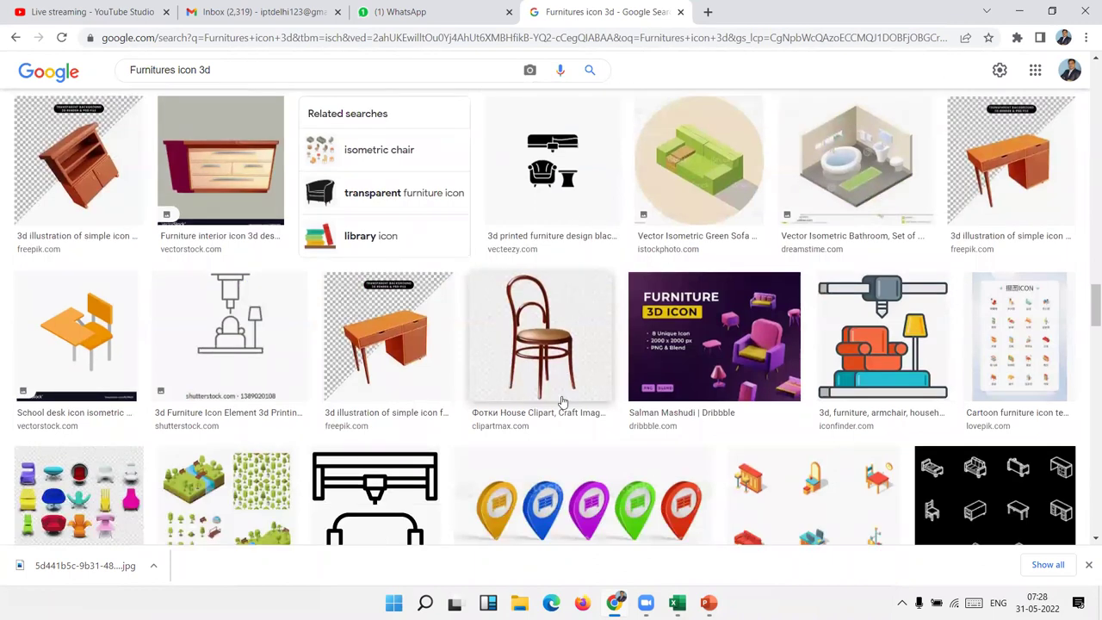
scroll(560, 401, down, 2)
scroll(86, 426, up, 5)
scroll(88, 422, down, 1)
scroll(86, 370, down, 2)
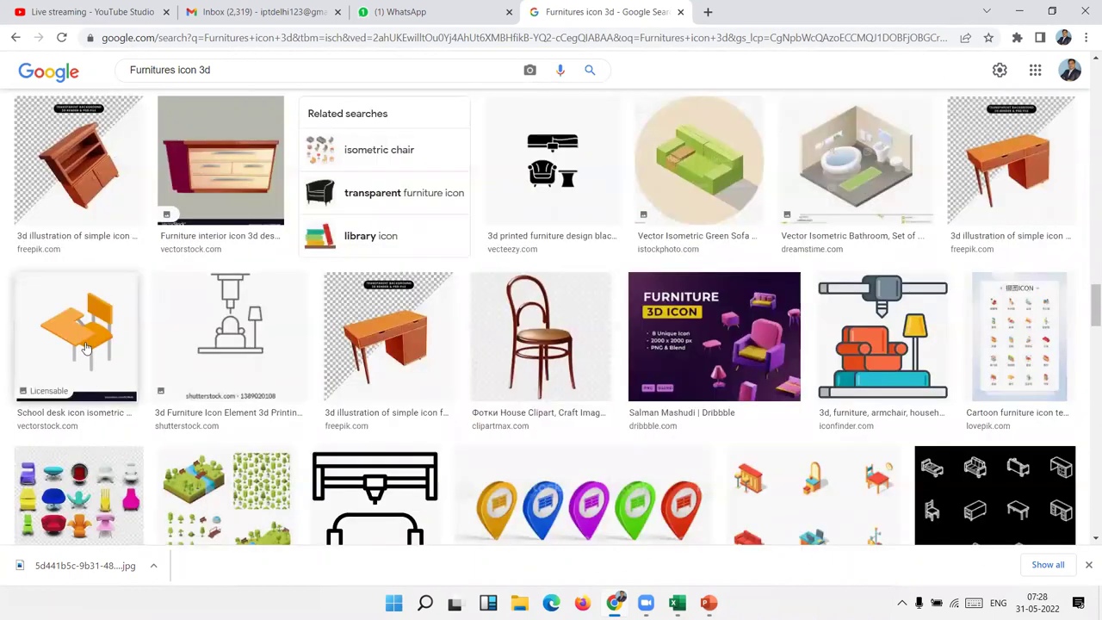
right_click(86, 347)
click(124, 511)
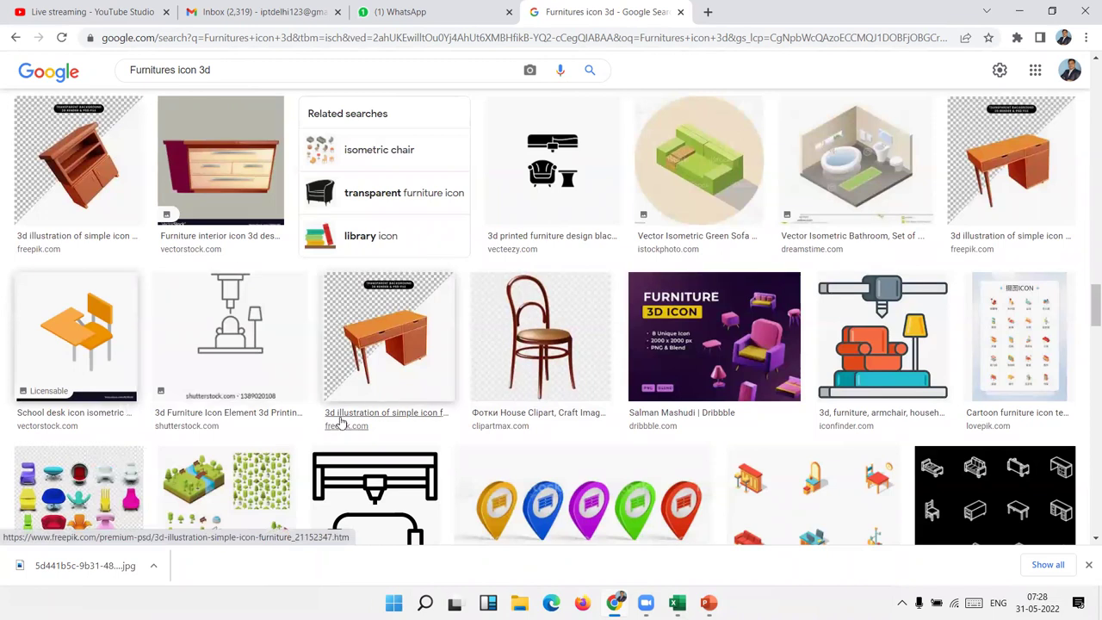
key(alt+Tab)
Paste the chair picture onto the sheet and narrow the Technology picture to fit its column
key(ctrl+v)
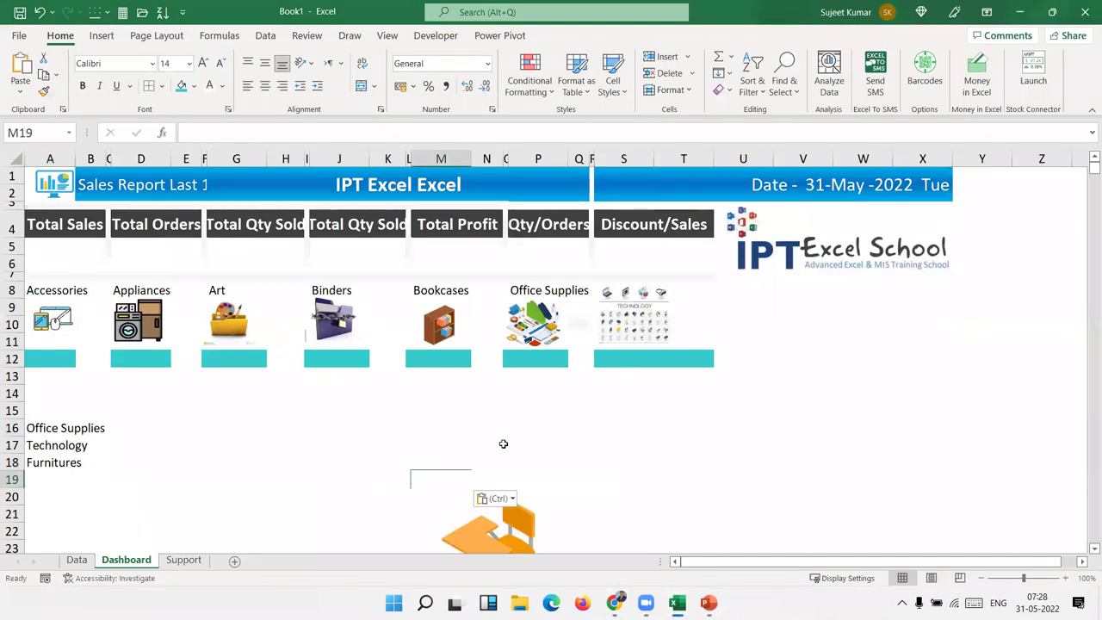
mouse_move(536, 501)
mouse_down()
mouse_move(685, 380)
mouse_move(811, 440)
mouse_up()
drag(699, 344, 700, 364)
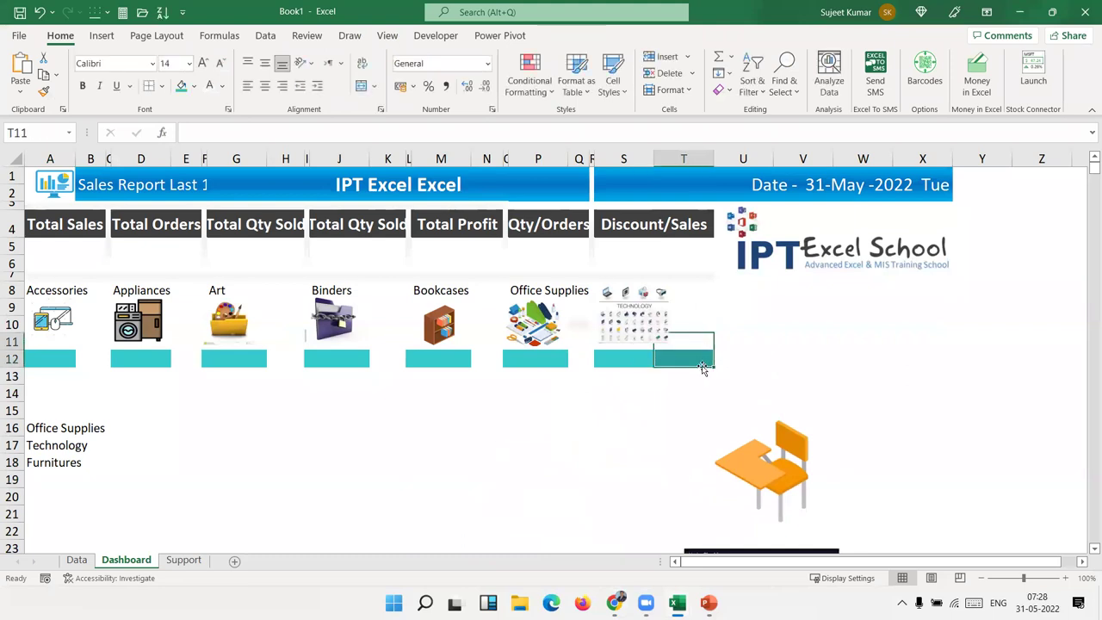
click(626, 393)
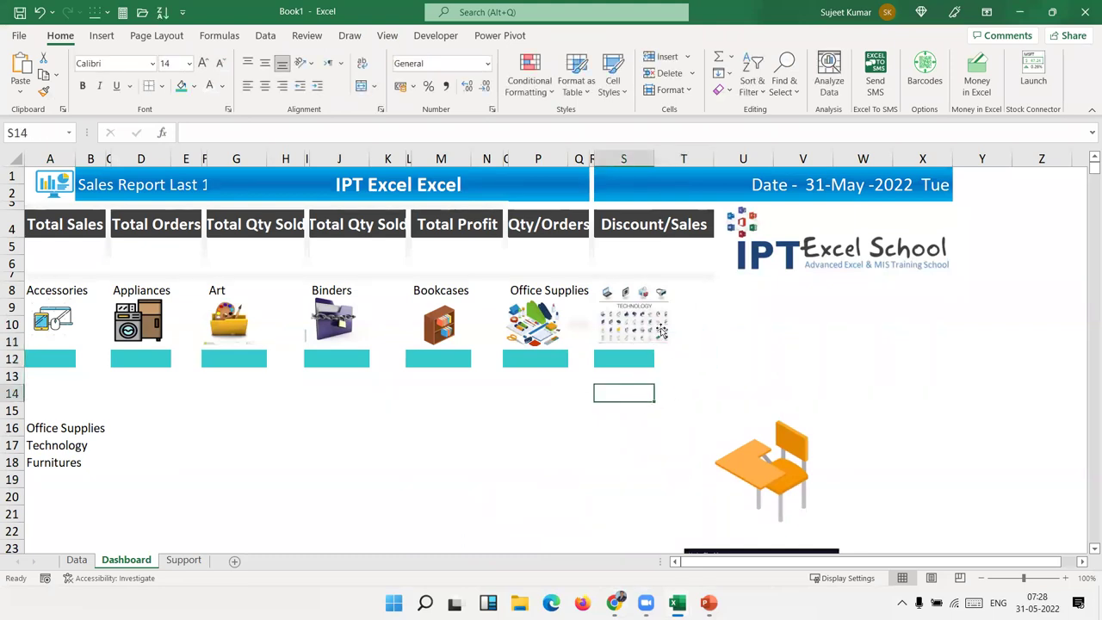
click(661, 332)
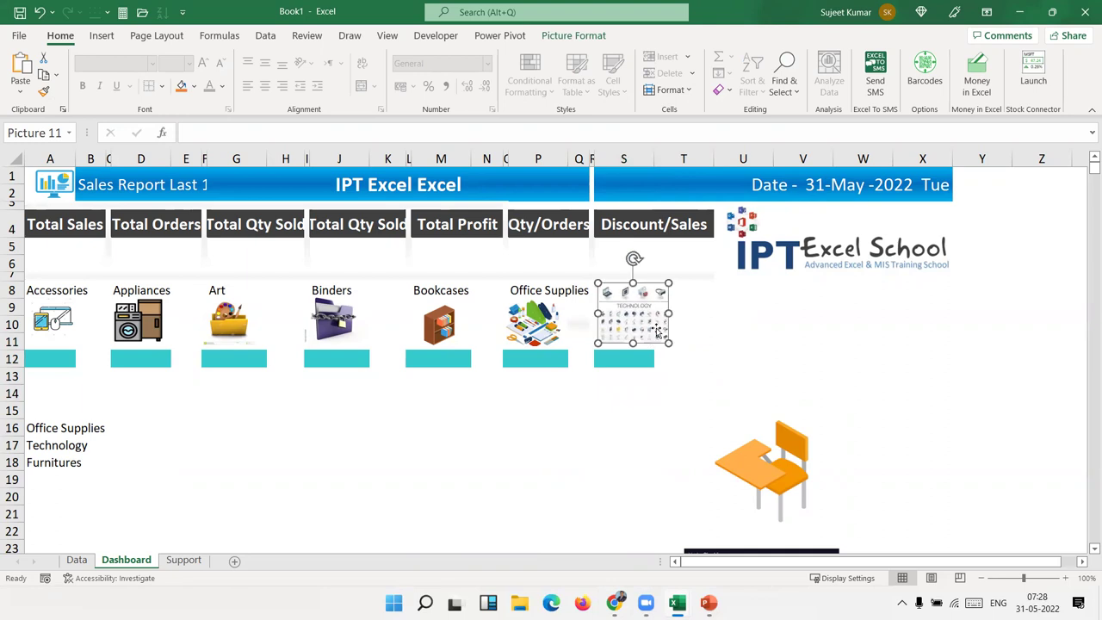
drag(665, 313, 658, 314)
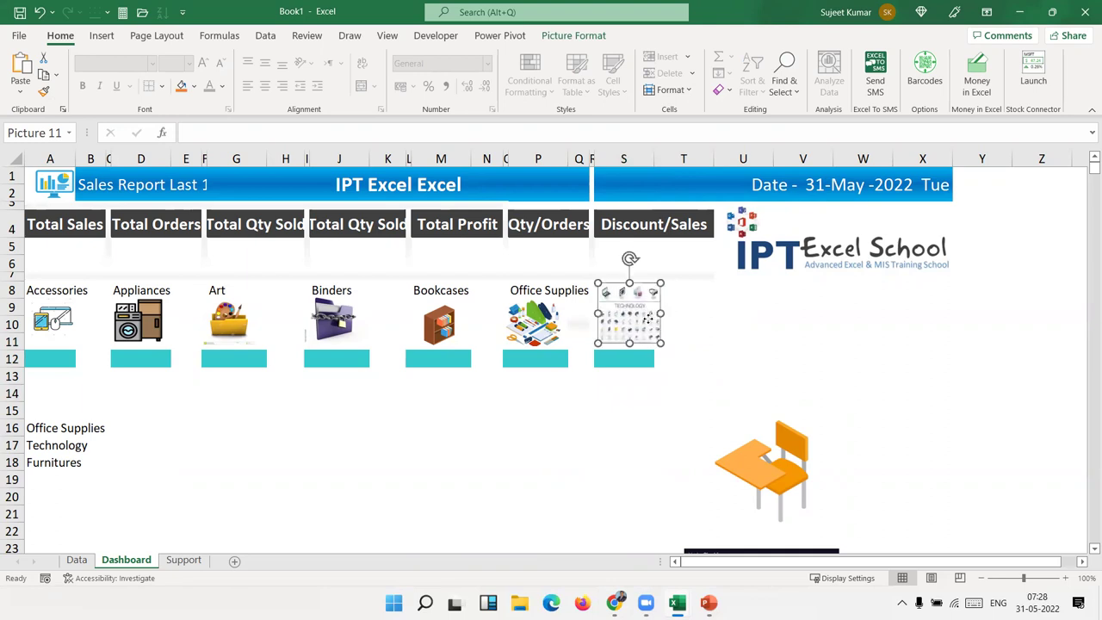
Crop the chair picture on all sides and shrink it to about 2.05 × 1.82 cm
click(764, 451)
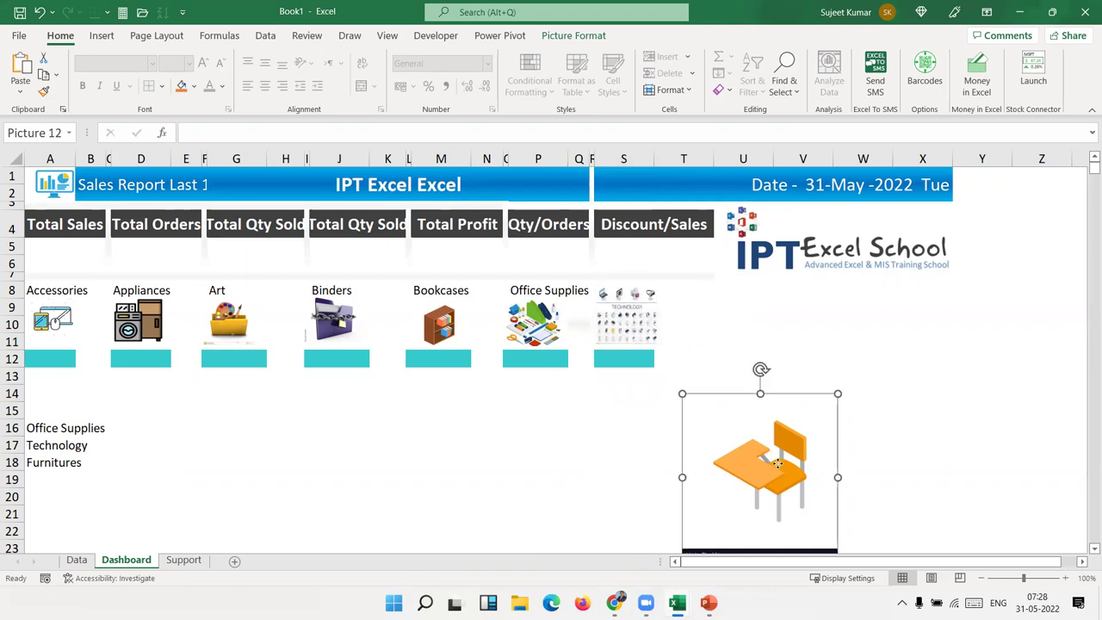
drag(777, 463, 785, 418)
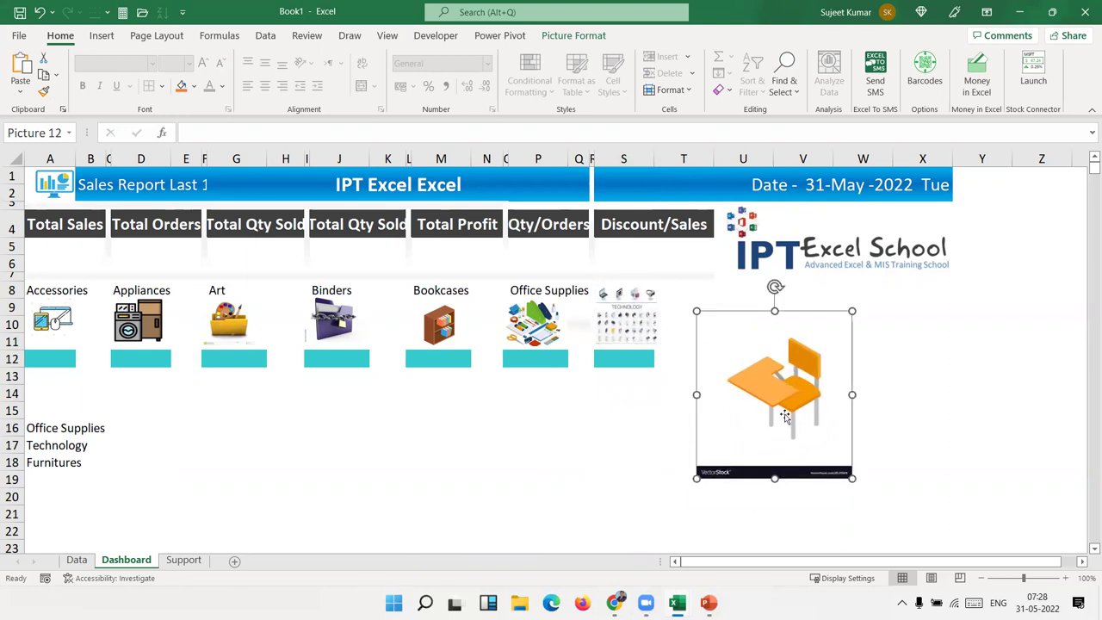
click(597, 36)
click(933, 67)
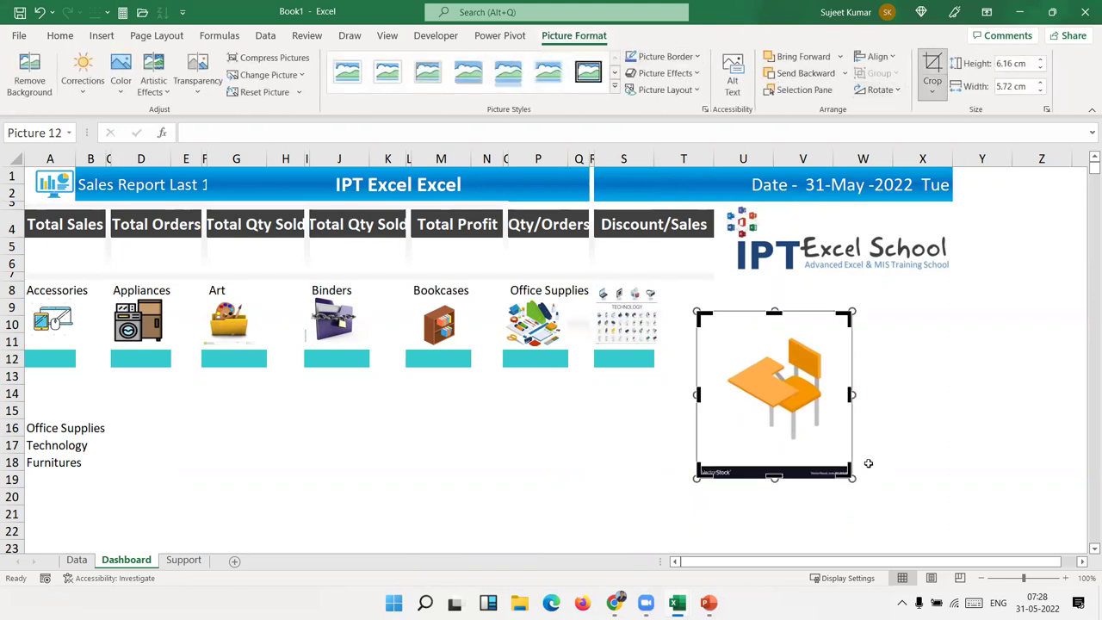
drag(849, 474, 826, 448)
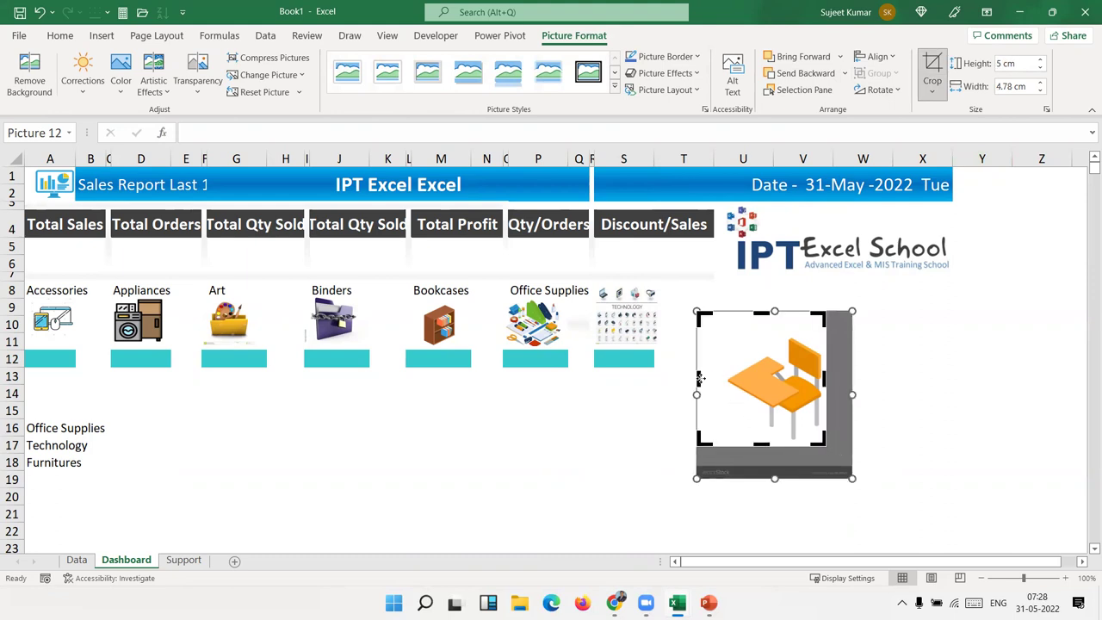
drag(699, 377, 725, 377)
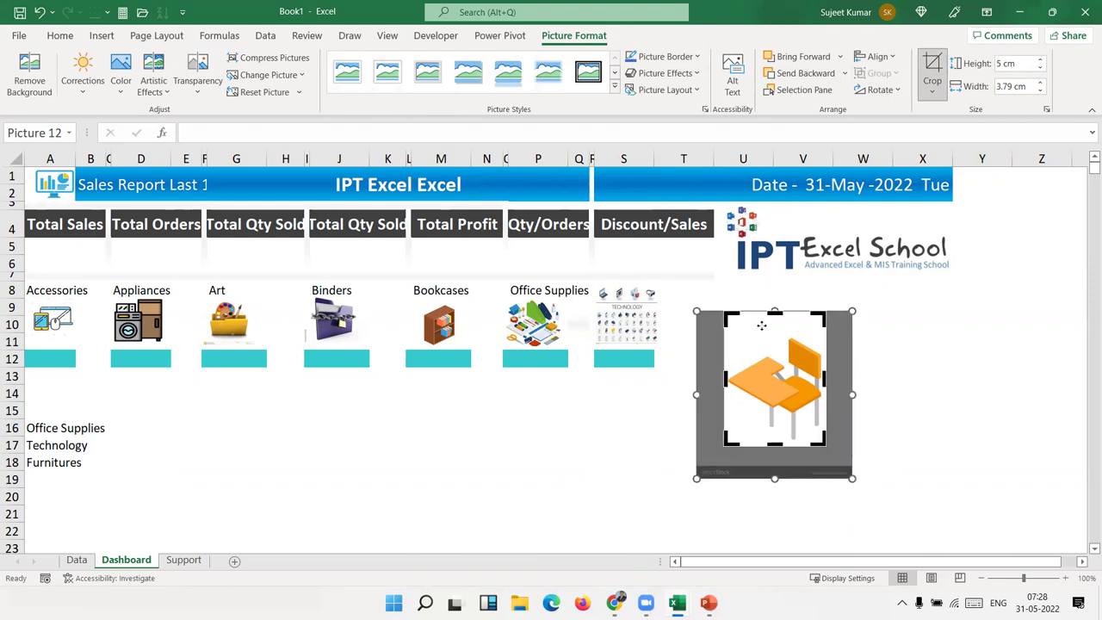
drag(773, 312, 773, 331)
click(675, 427)
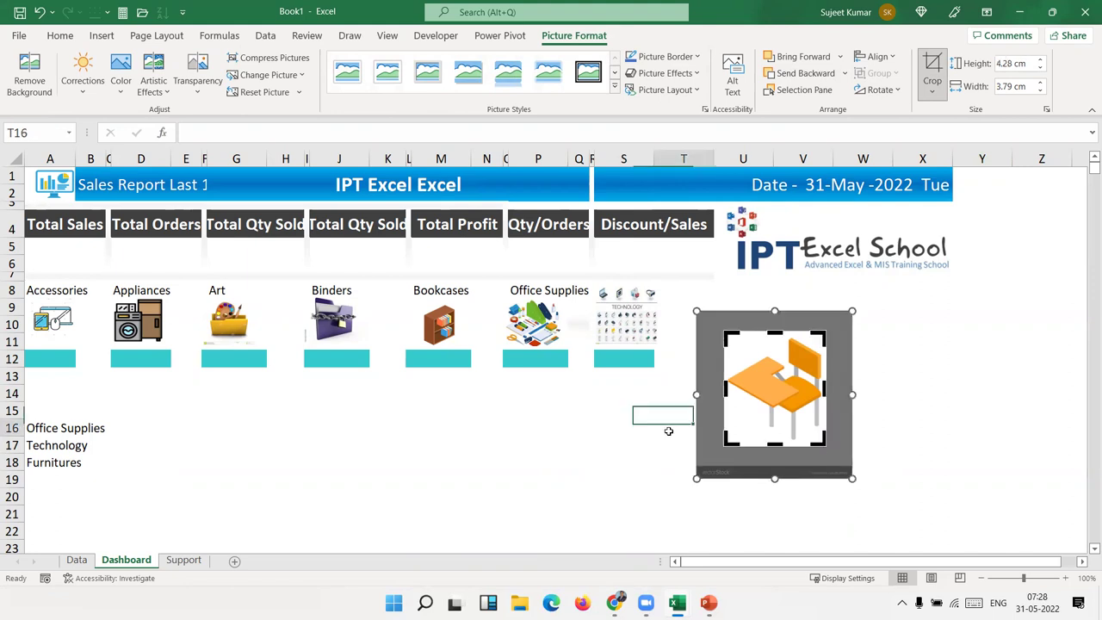
click(792, 400)
mouse_move(825, 446)
mouse_down()
mouse_move(711, 341)
mouse_move(723, 353)
mouse_up()
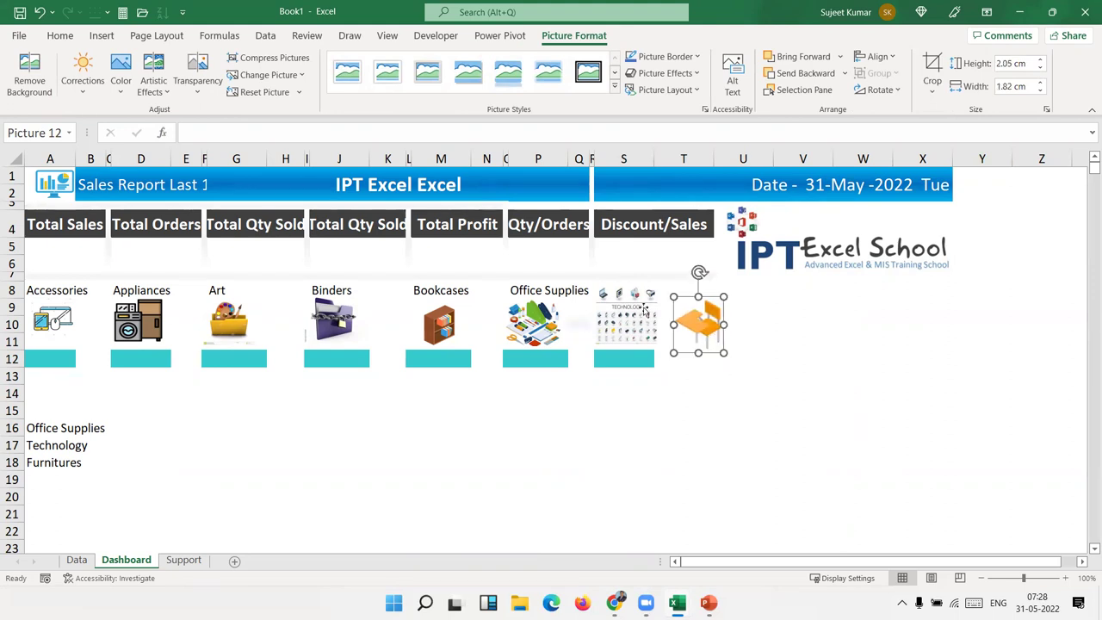
Copy the Office Supplies label into T8 and change its text to 'Furnitures'
click(568, 298)
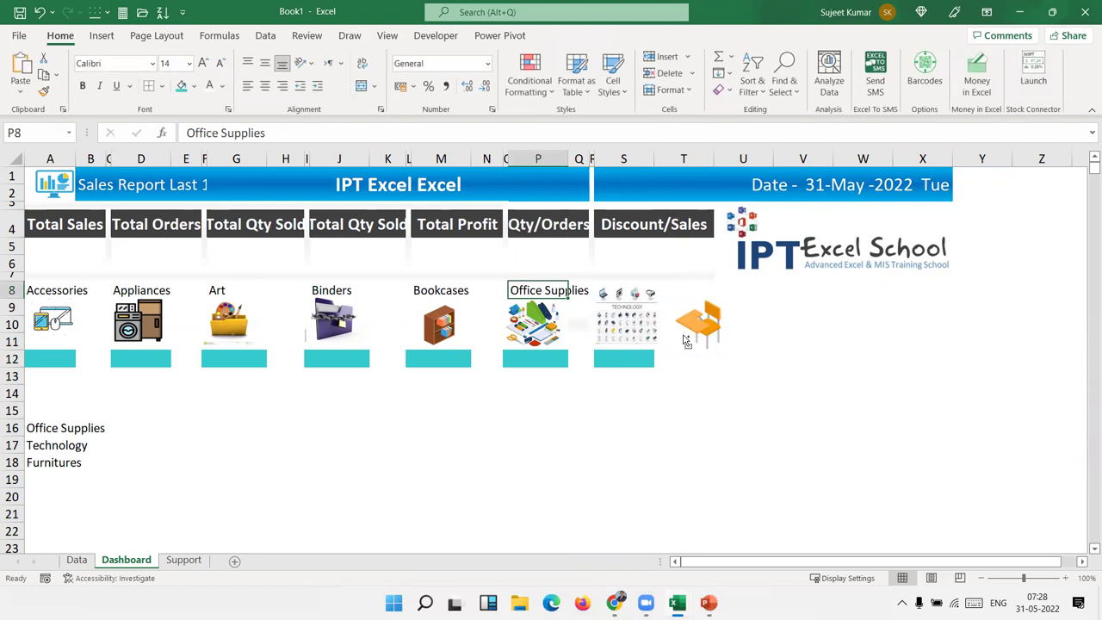
key(ctrl+c)
key(Right)
key(Right)
key(Right)
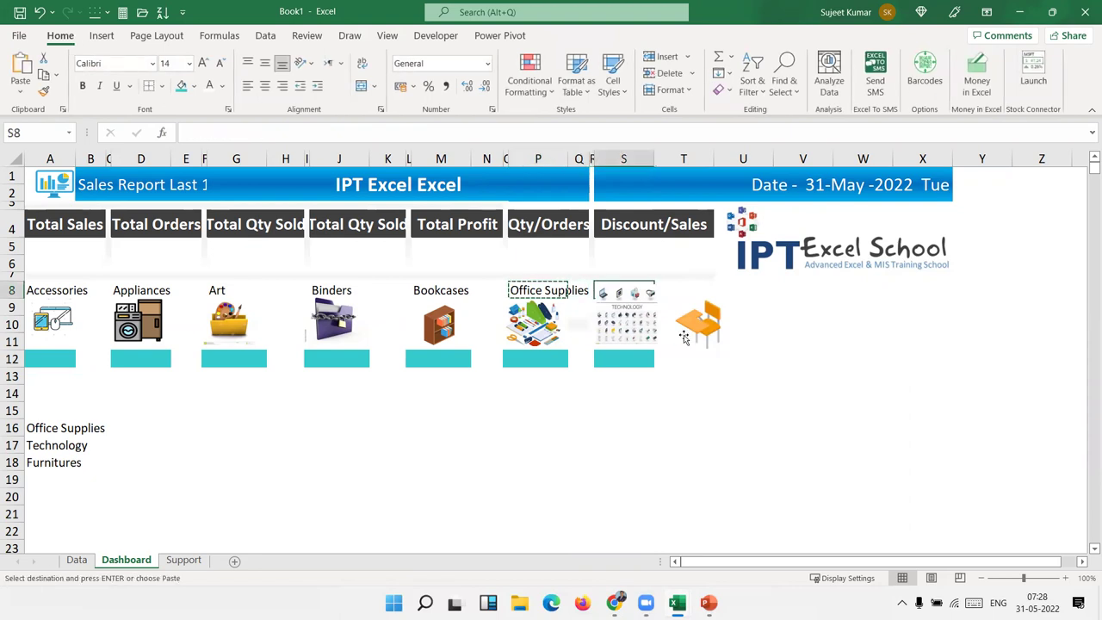
key(Right)
key(ctrl+v)
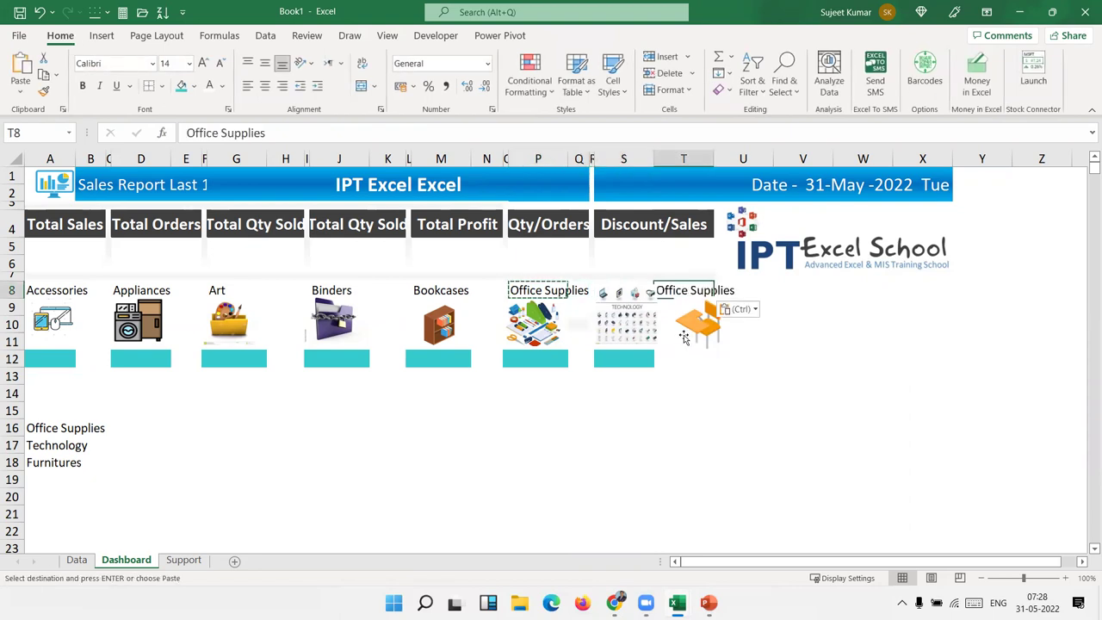
click(91, 463)
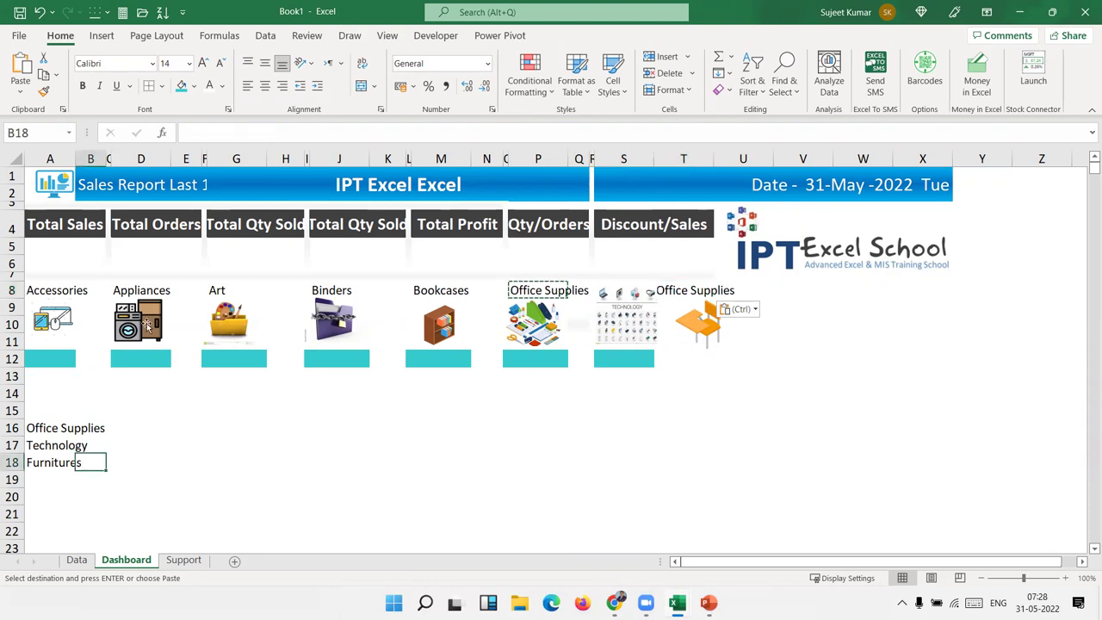
key(Left)
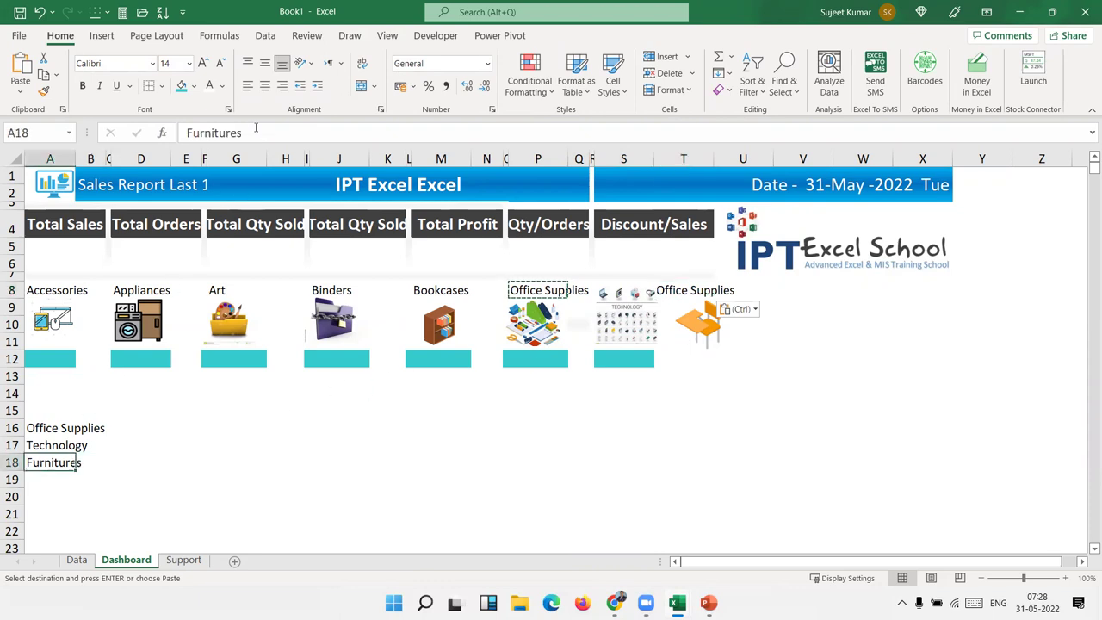
key(Escape)
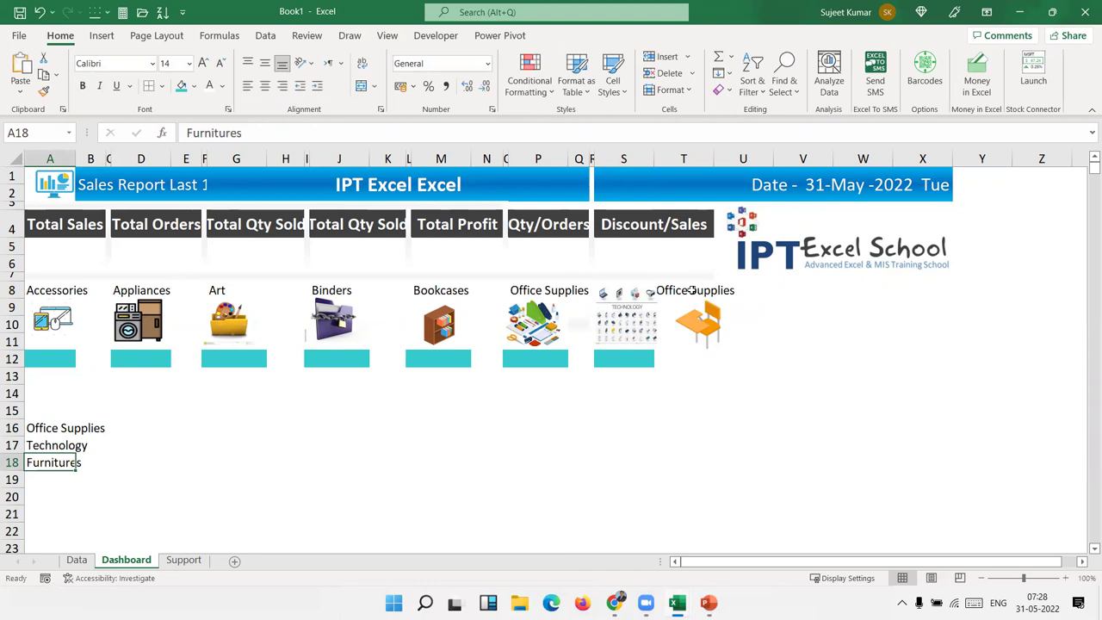
click(685, 290)
key(Delete)
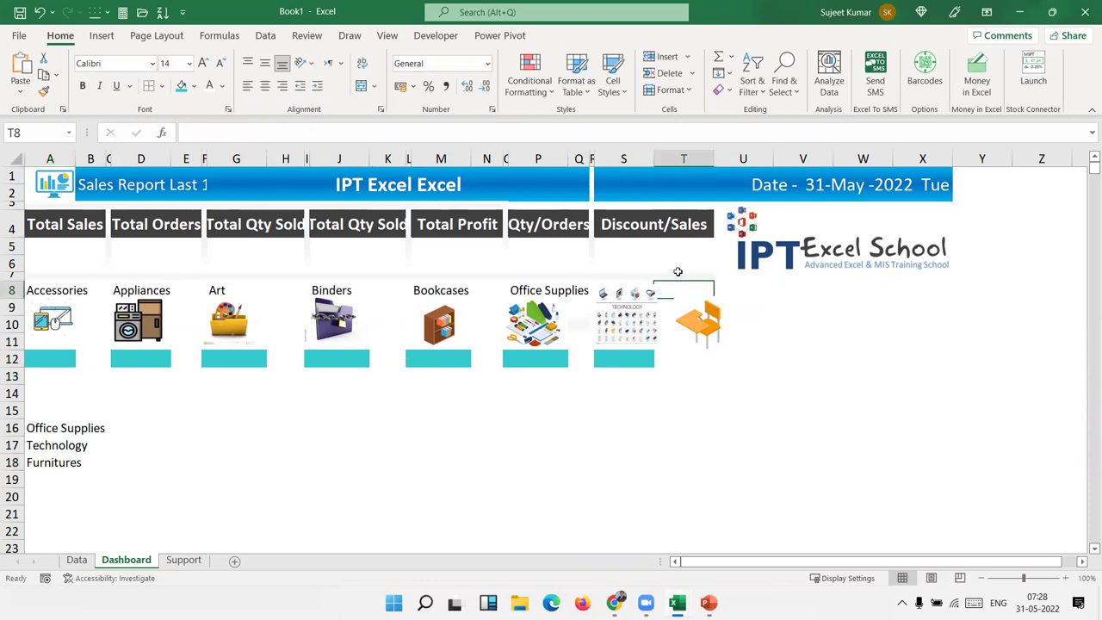
text(Furnitures)
key(Return)
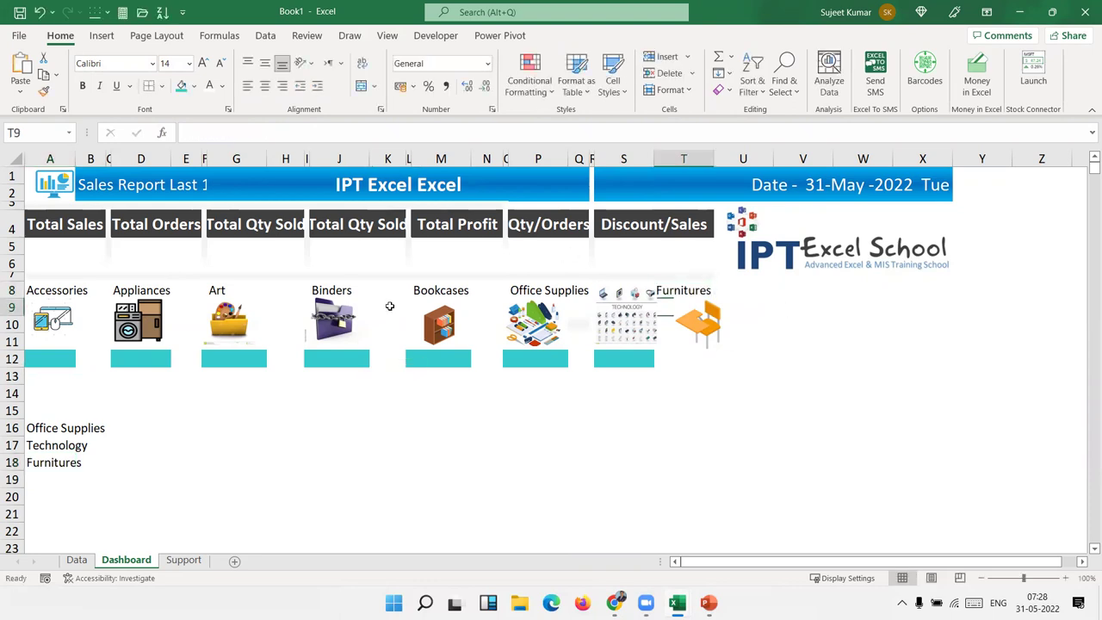
Narrow column T and line the chair icon up under the Furnitures label
click(683, 292)
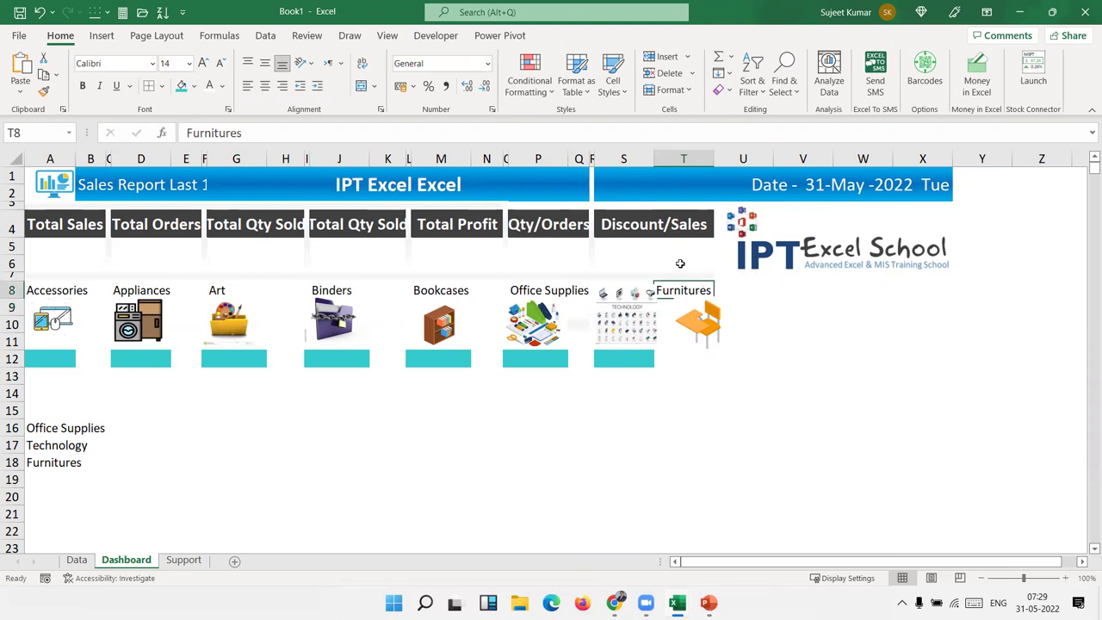
drag(684, 300, 721, 302)
click(678, 297)
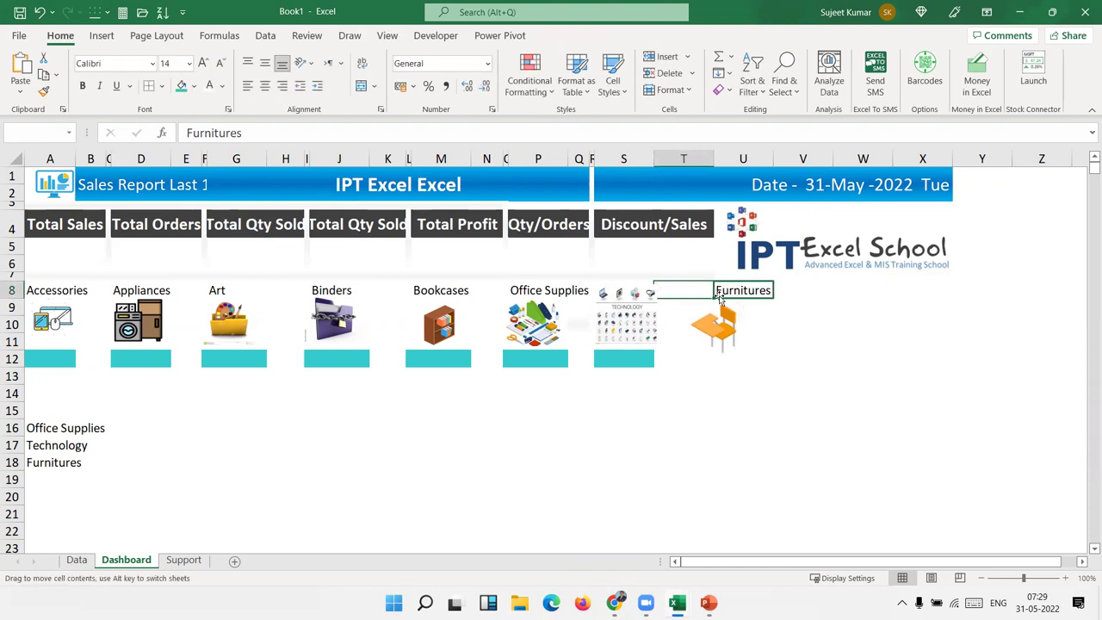
click(706, 160)
drag(713, 160, 698, 164)
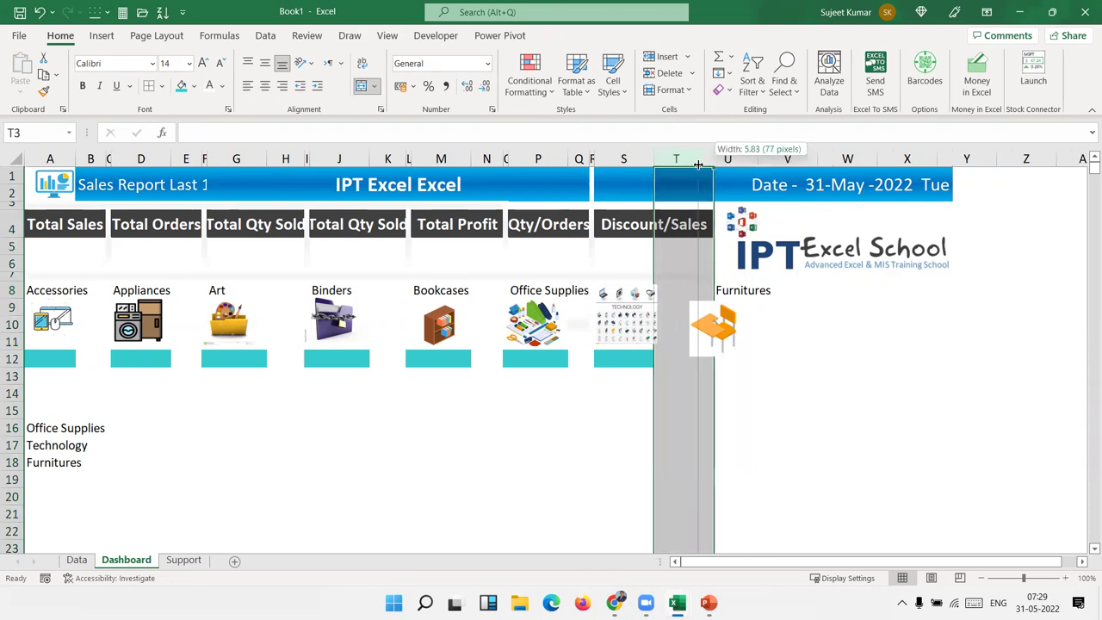
click(676, 341)
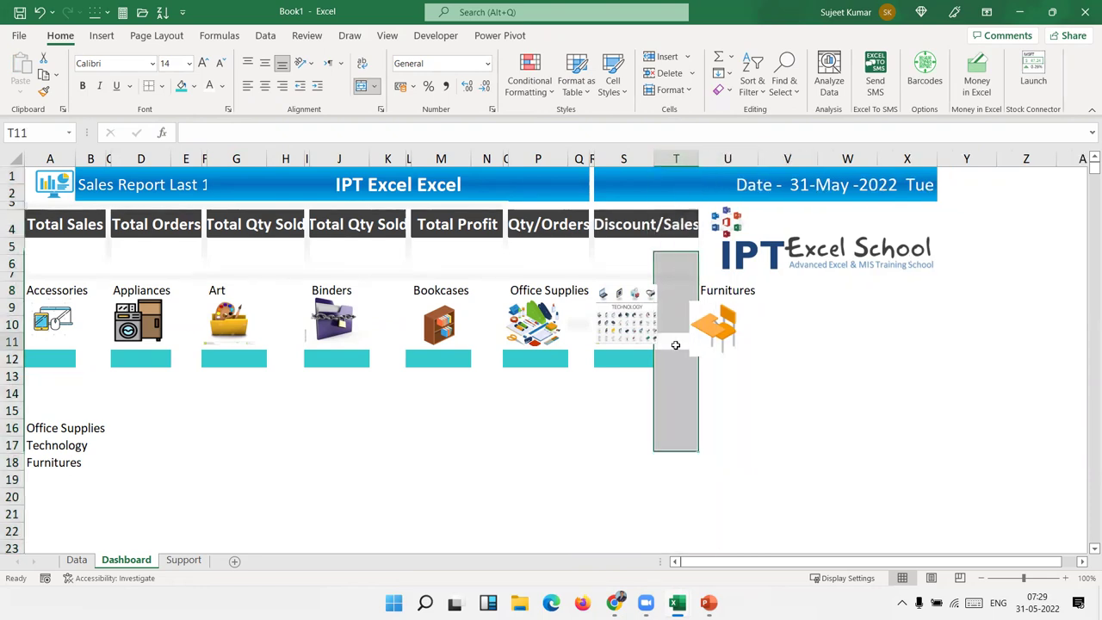
drag(723, 344, 716, 344)
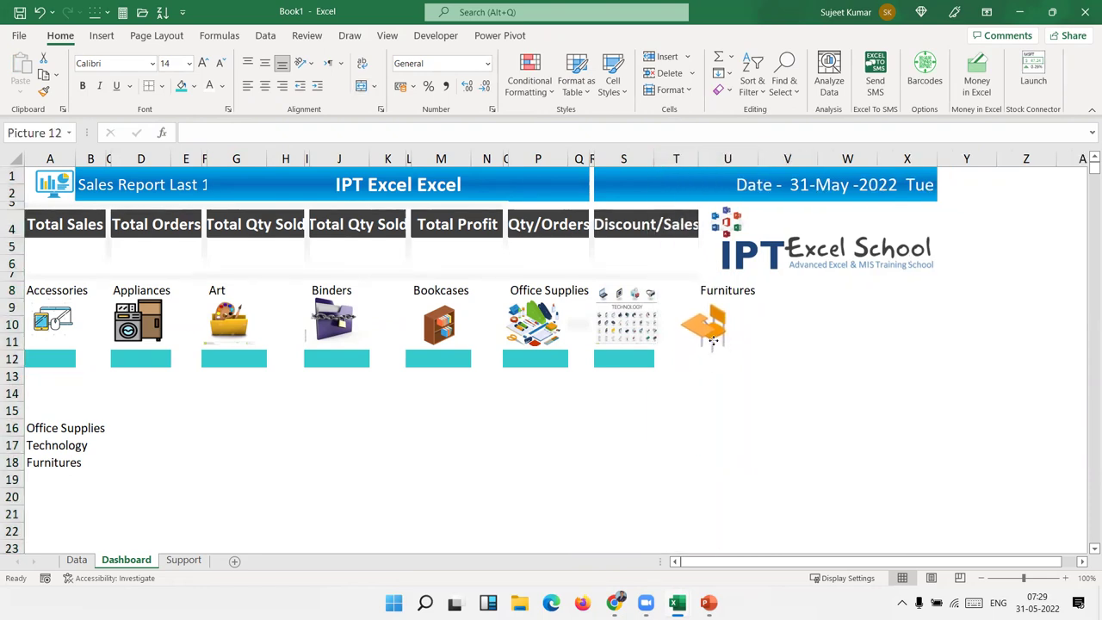
Copy the teal bar from S12 into U12 beneath the chair icon
click(650, 361)
key(ctrl+c)
click(700, 361)
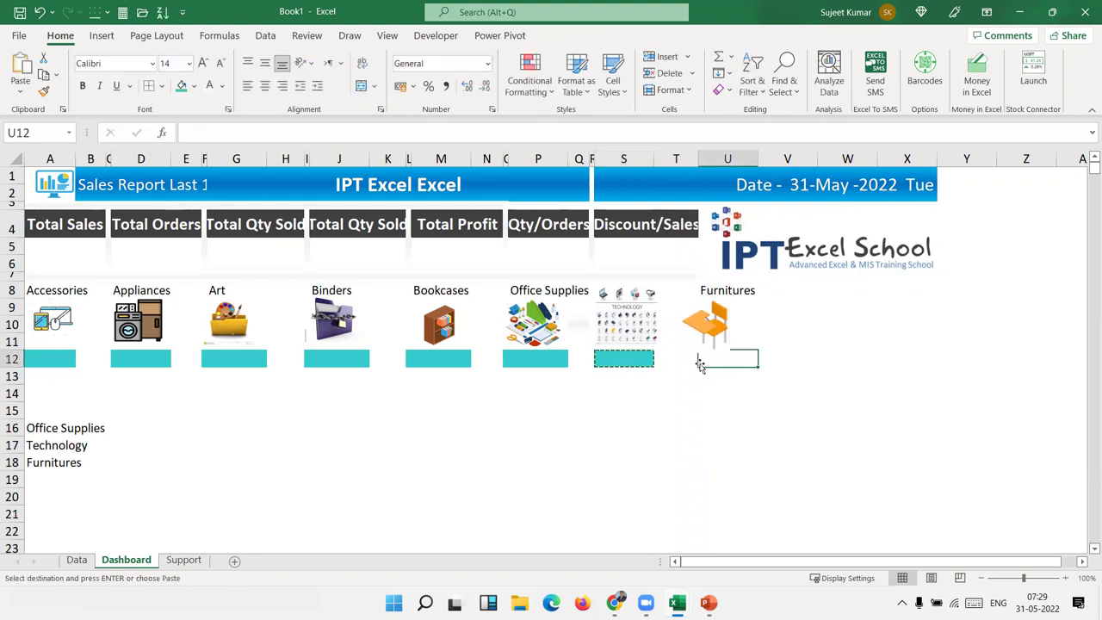
key(ctrl+v)
click(689, 387)
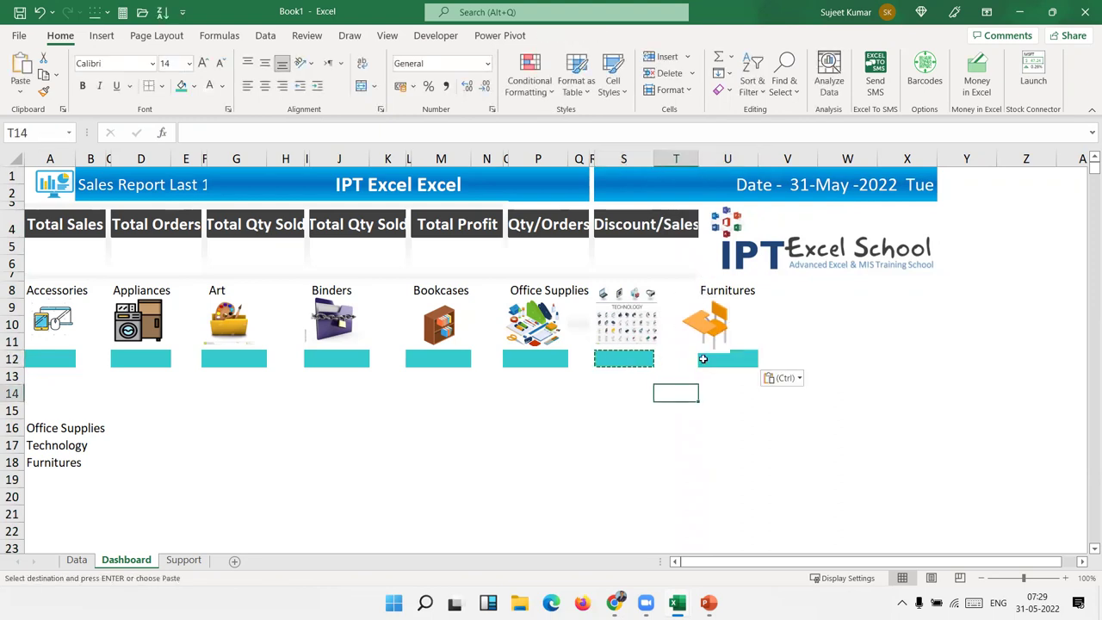
drag(711, 336, 727, 335)
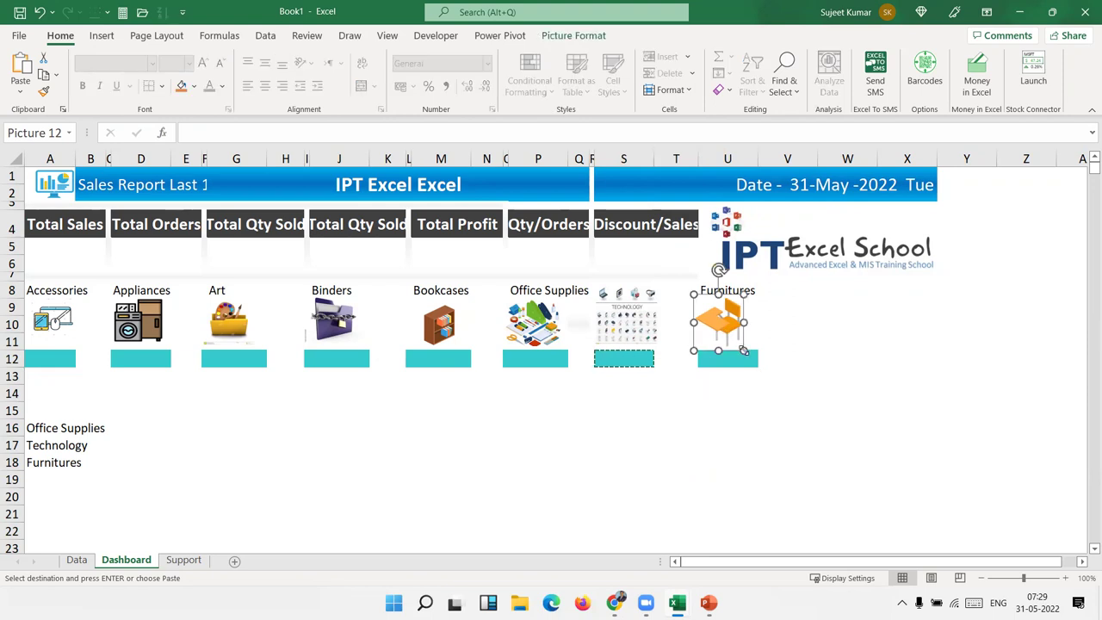
click(689, 411)
Move the IPT Excel School logo further right, nudge the chair icon, and fill T7 across to W7
drag(740, 270, 881, 263)
click(846, 375)
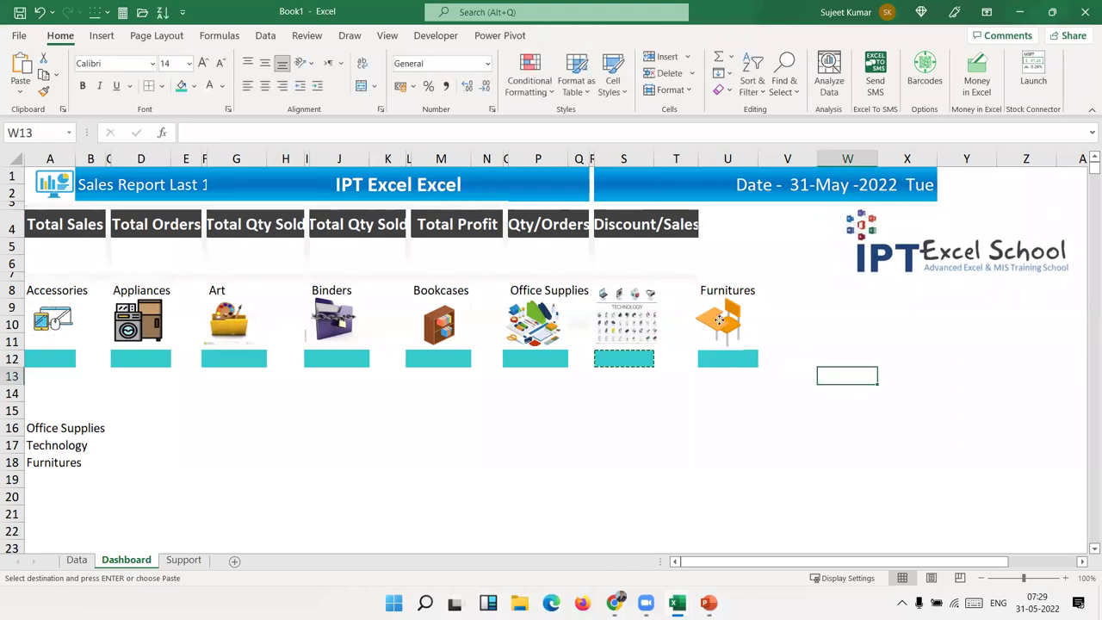
drag(719, 319, 726, 320)
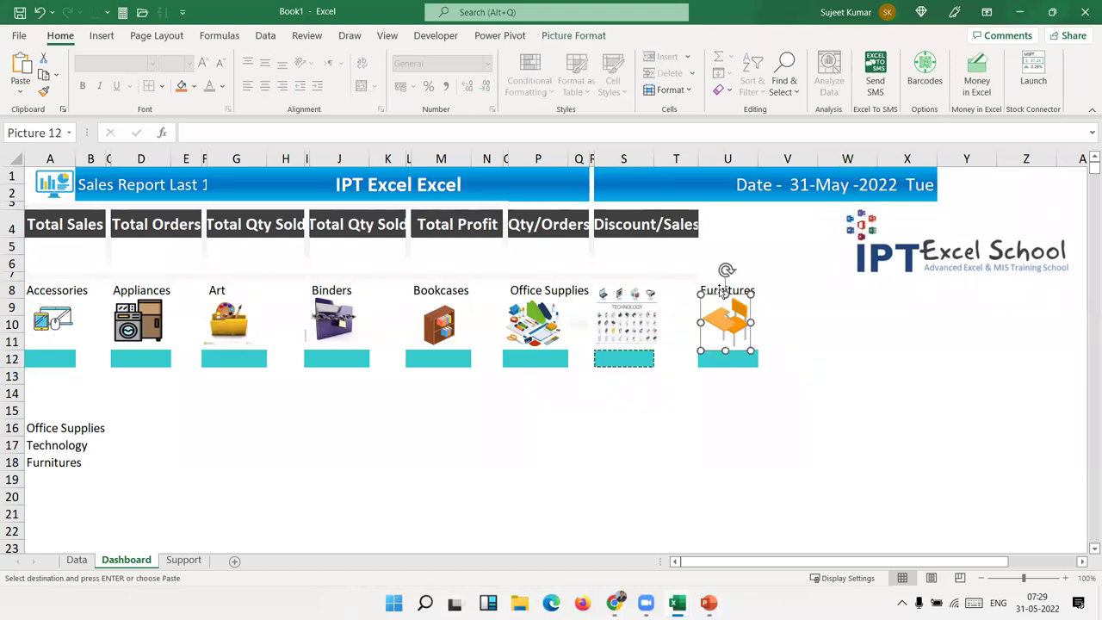
click(714, 287)
mouse_move(739, 286)
mouse_down()
mouse_move(762, 287)
mouse_move(731, 290)
mouse_up()
click(714, 406)
click(726, 329)
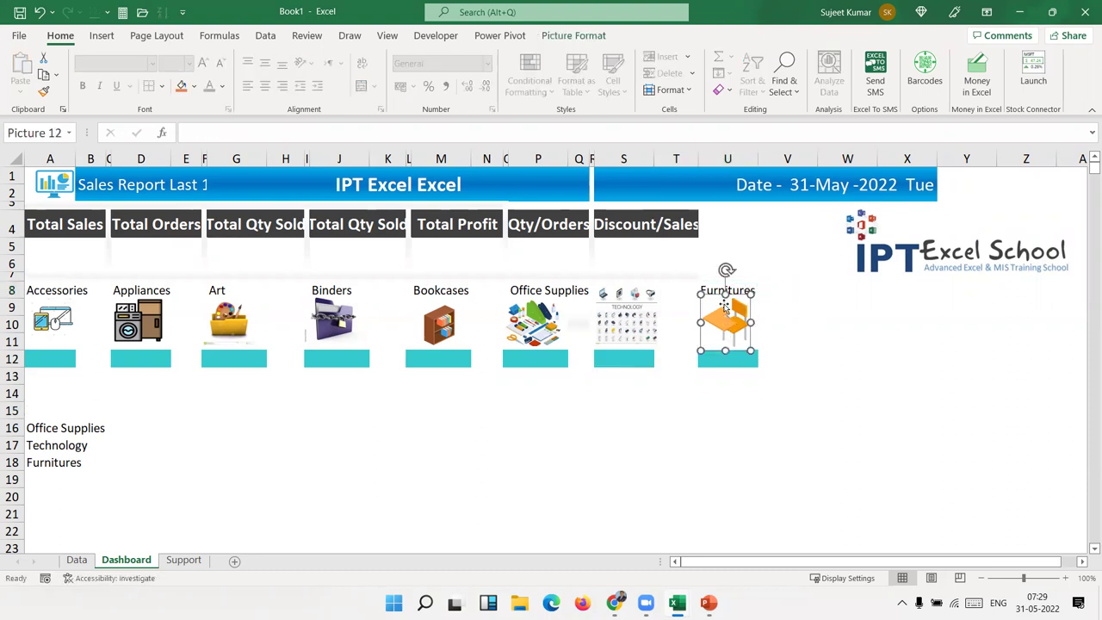
click(697, 280)
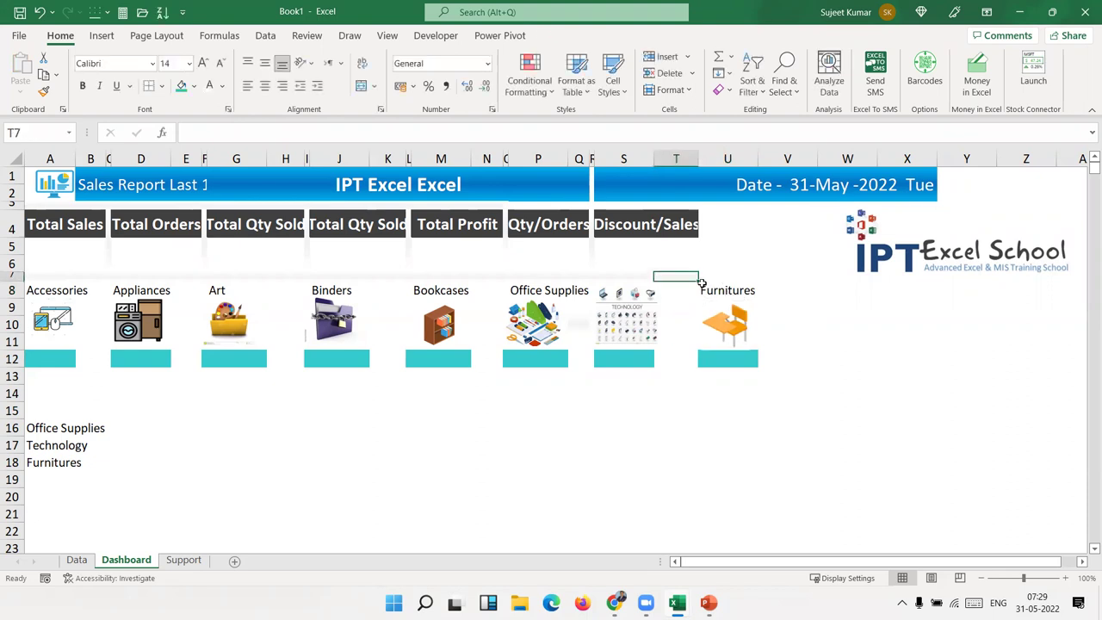
drag(699, 281, 848, 293)
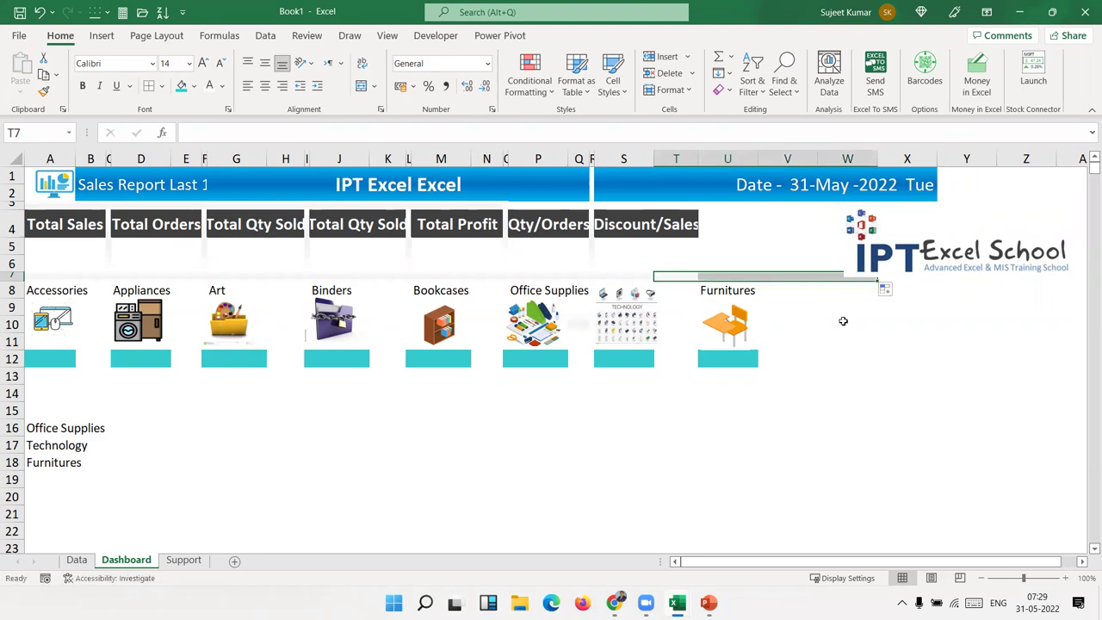
Merge and centre the Discount/Sales header across S4:U4
click(846, 322)
click(688, 279)
click(670, 233)
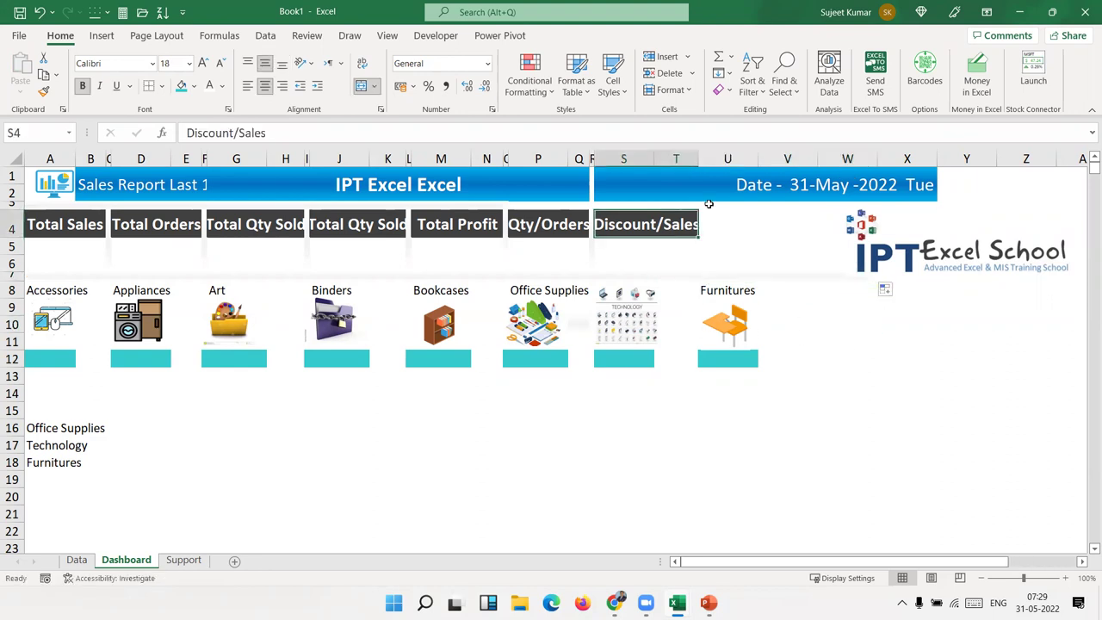
drag(691, 227, 740, 226)
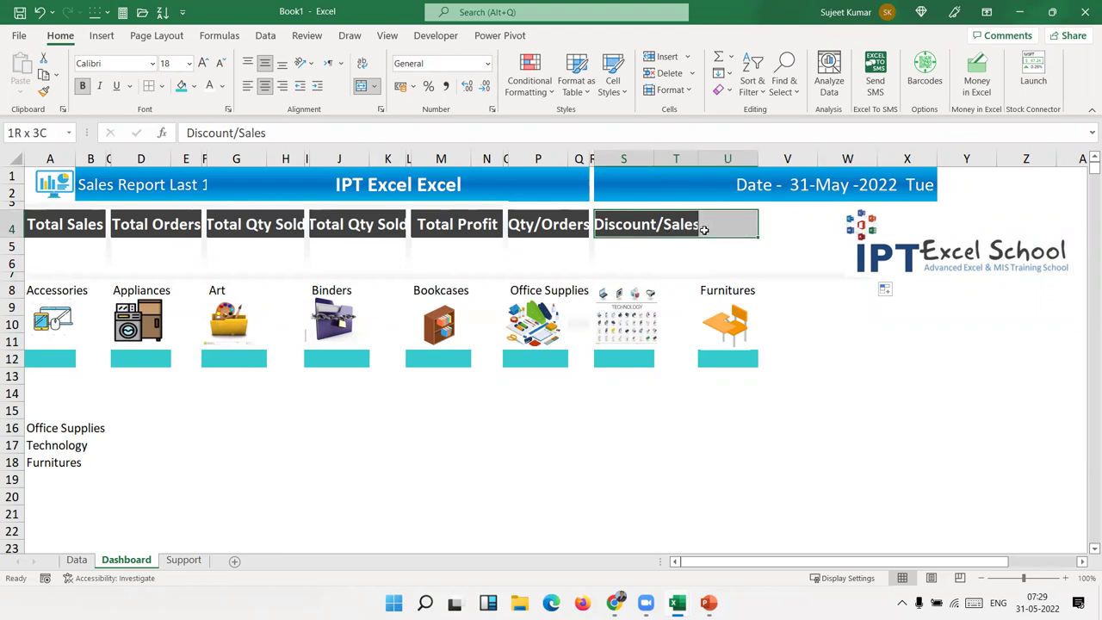
click(363, 90)
click(802, 404)
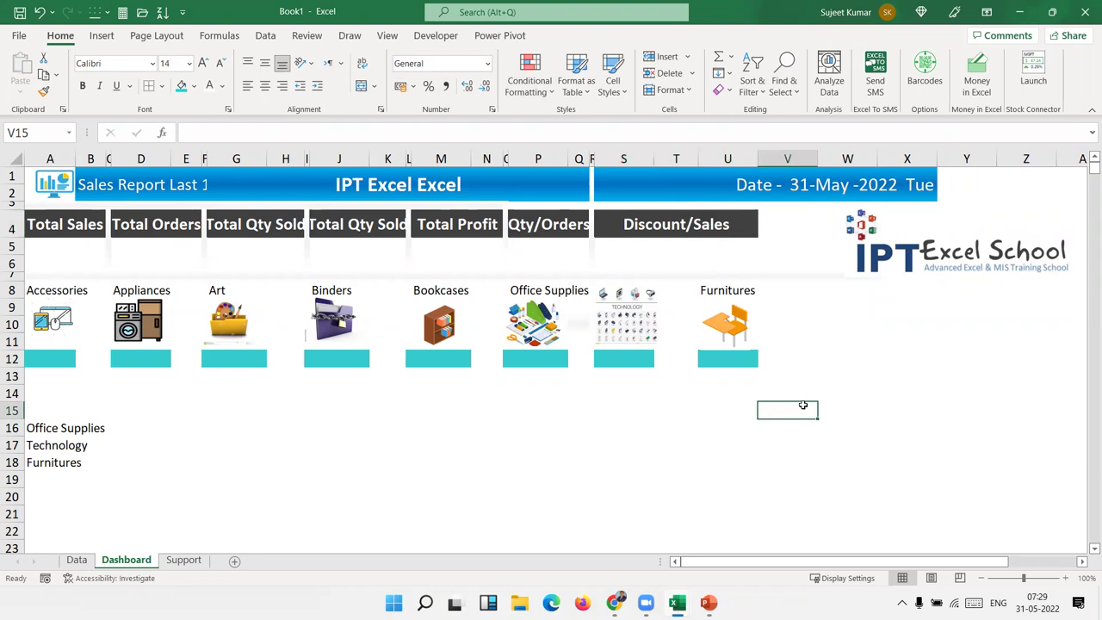
click(554, 224)
click(612, 231)
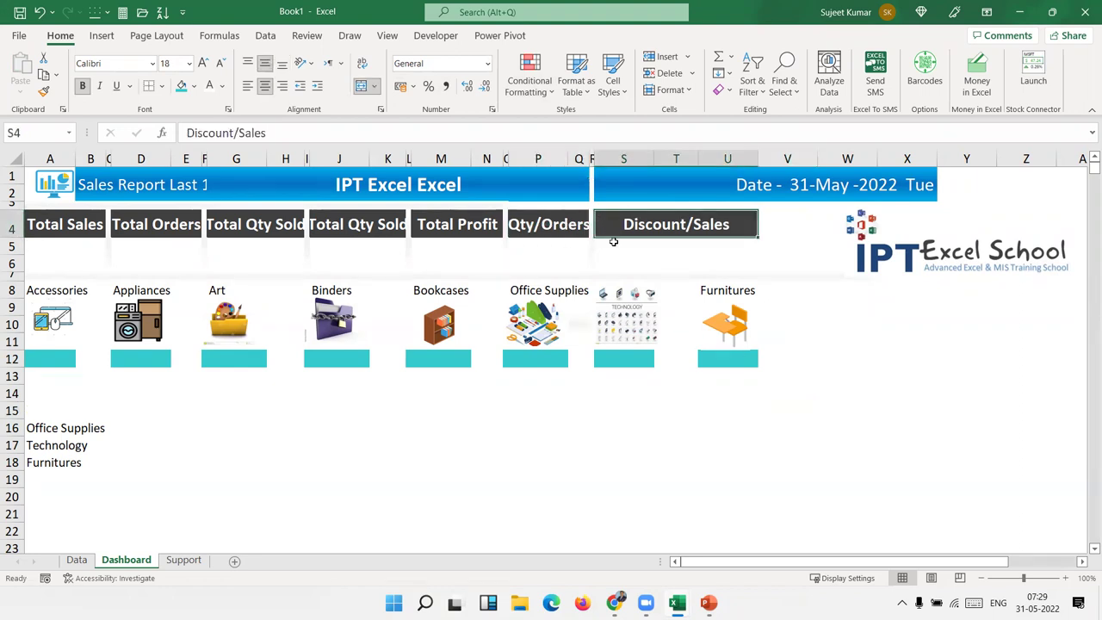
Give the date area the banner formatting with Format Painter and merge-centre it across S1:X2
click(586, 184)
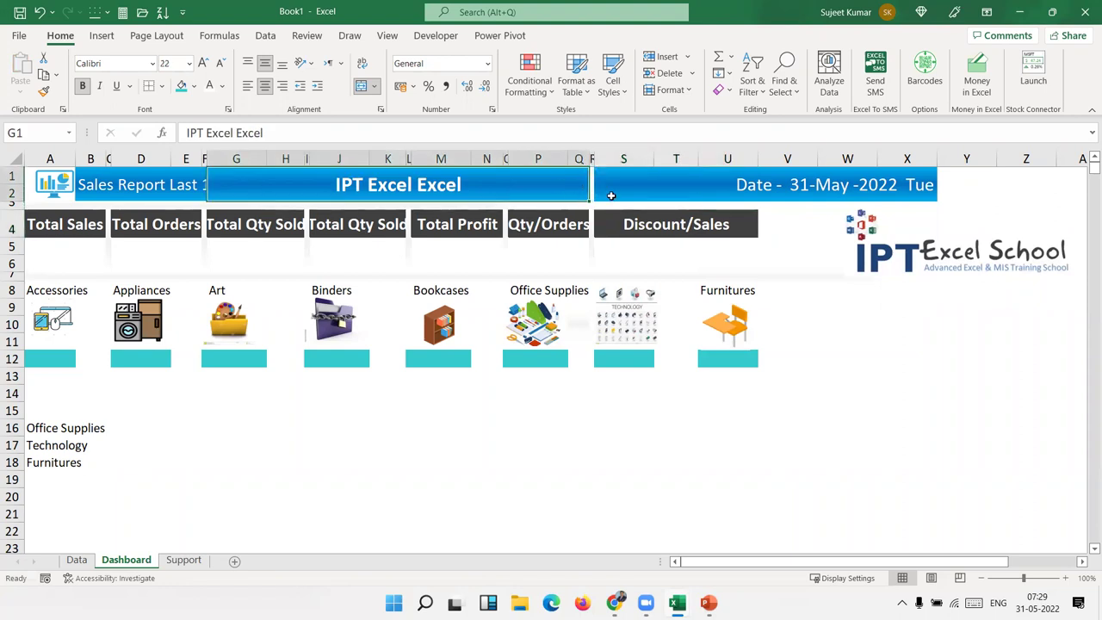
click(610, 196)
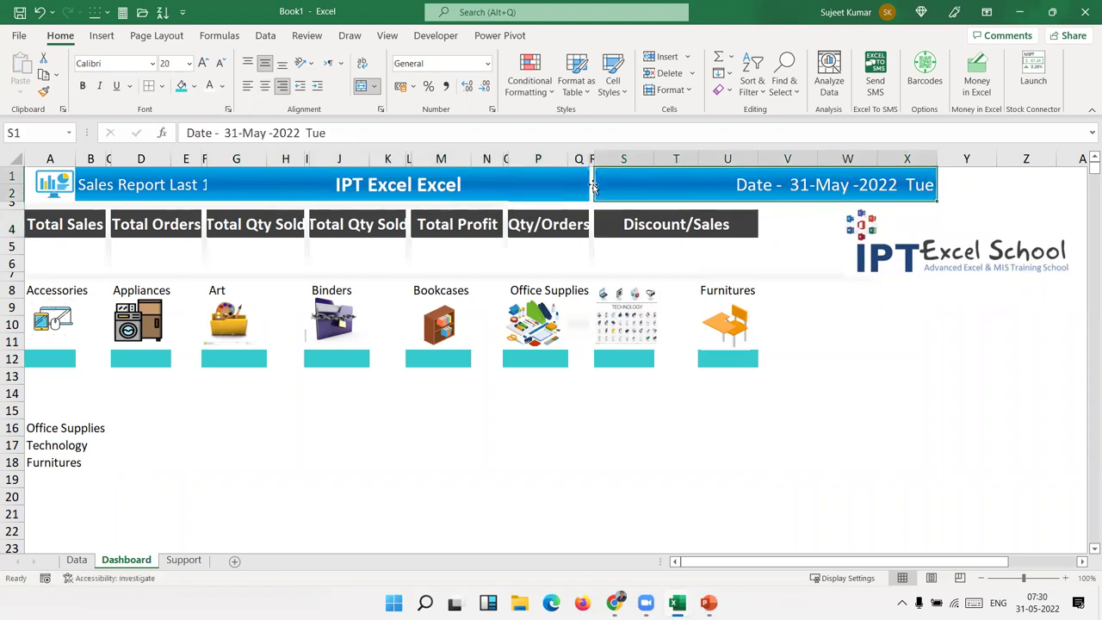
click(44, 91)
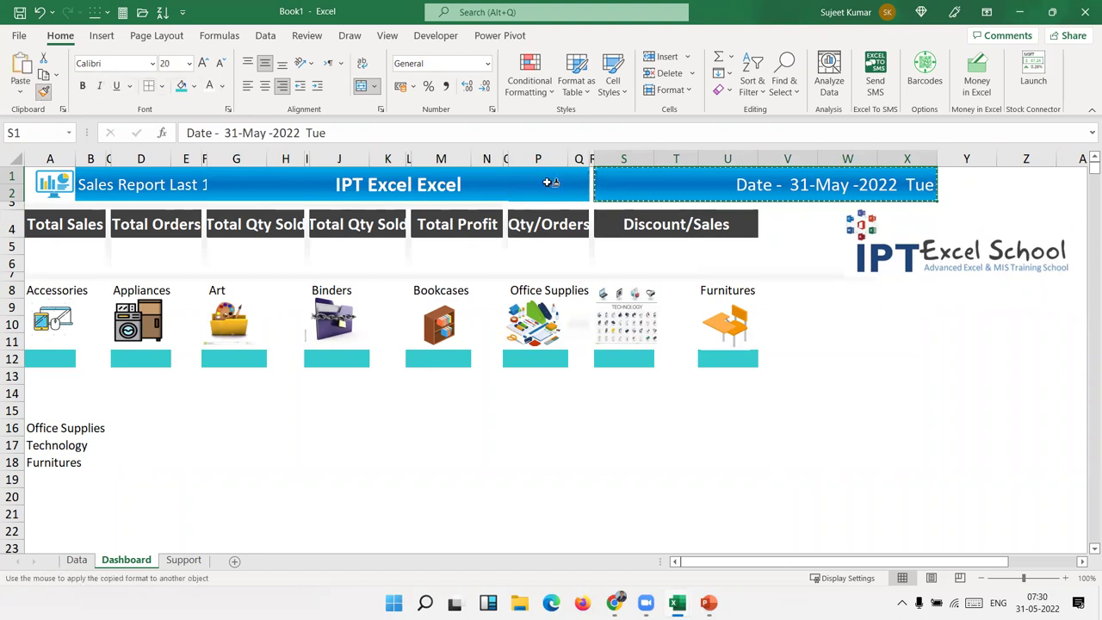
click(593, 181)
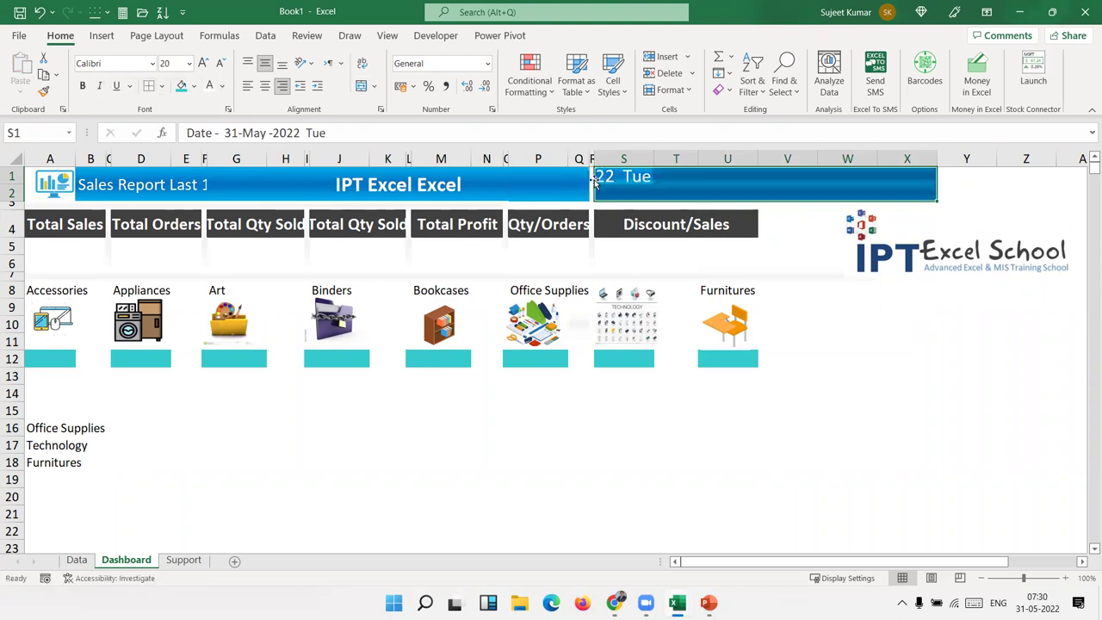
click(657, 248)
drag(595, 181, 898, 193)
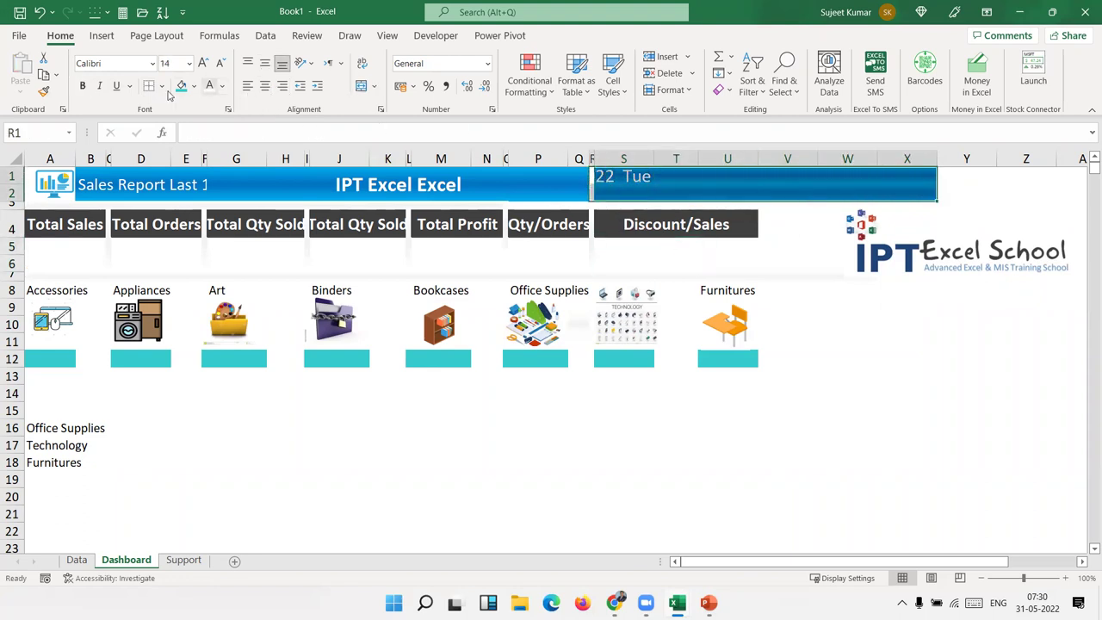
click(365, 88)
click(604, 436)
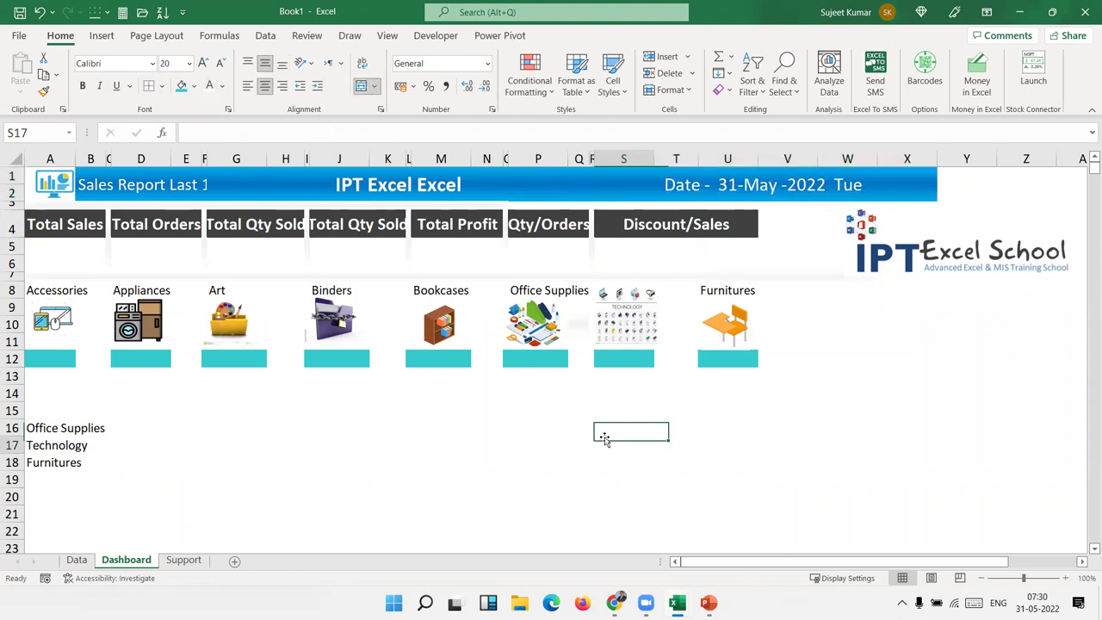
click(677, 238)
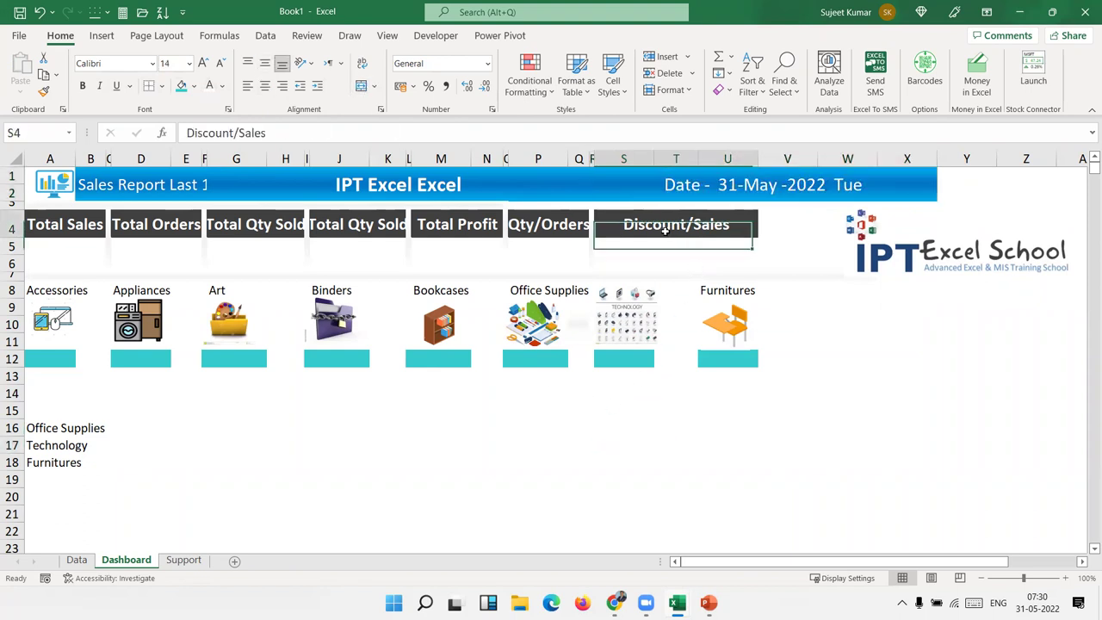
Widen columns Q, L, I and J so Qty/Orders and Total Qty Sold fit, repositioning the IPT logo
click(576, 231)
drag(588, 160, 606, 162)
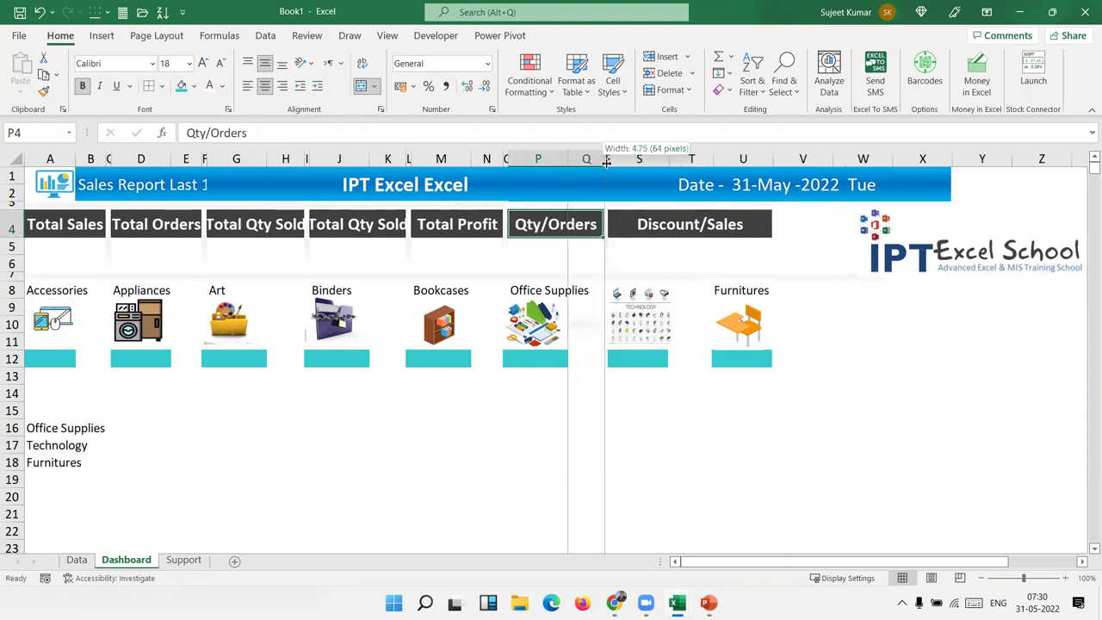
drag(921, 243, 852, 240)
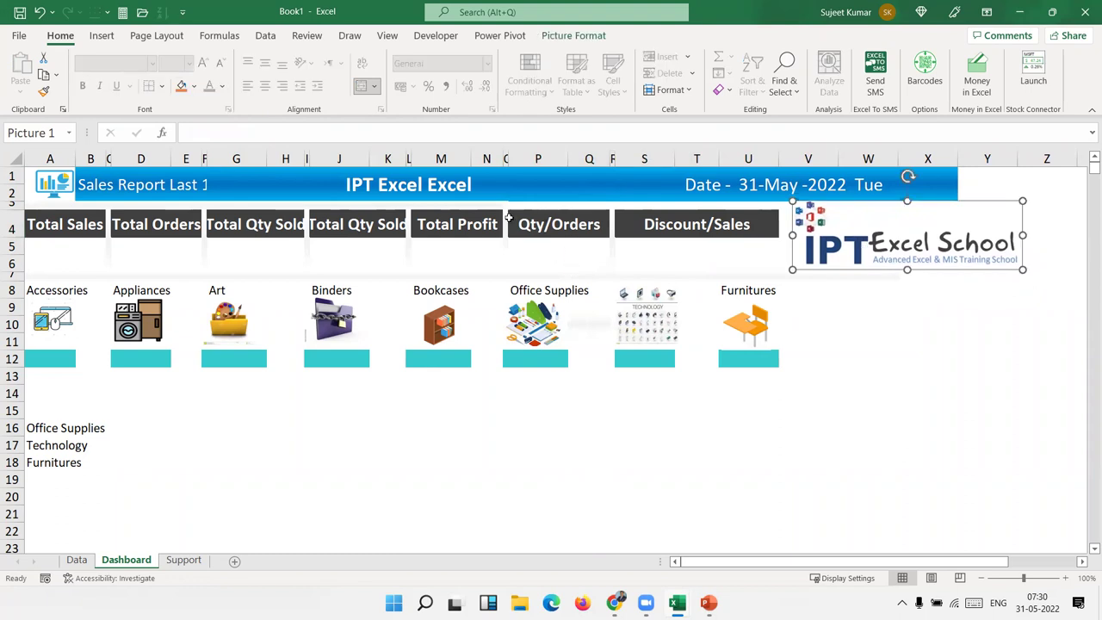
drag(411, 161, 416, 161)
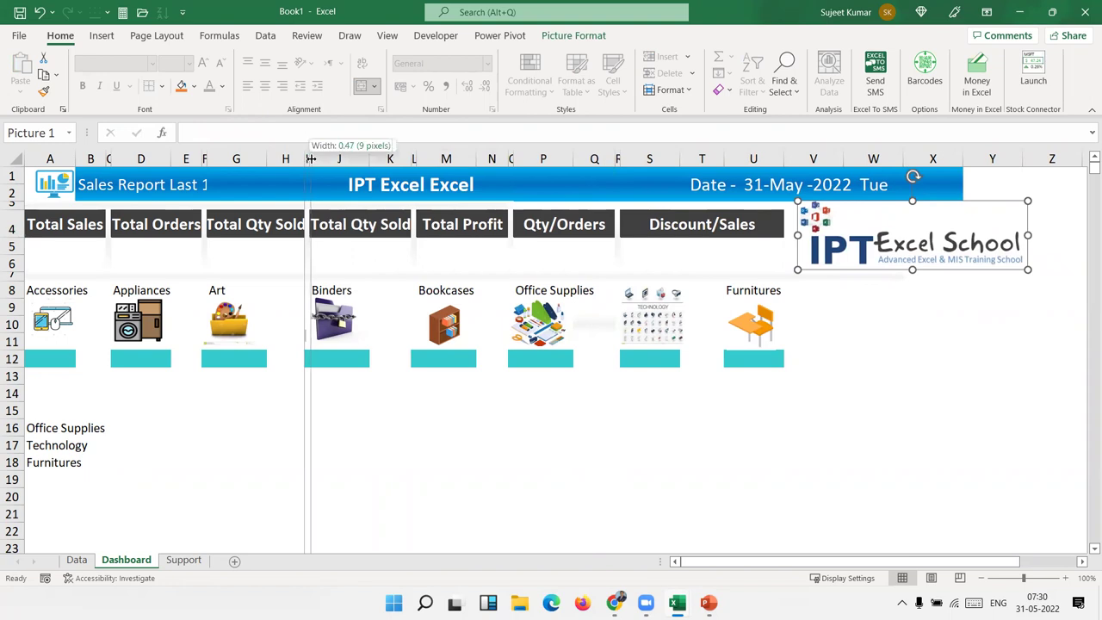
drag(307, 158, 309, 158)
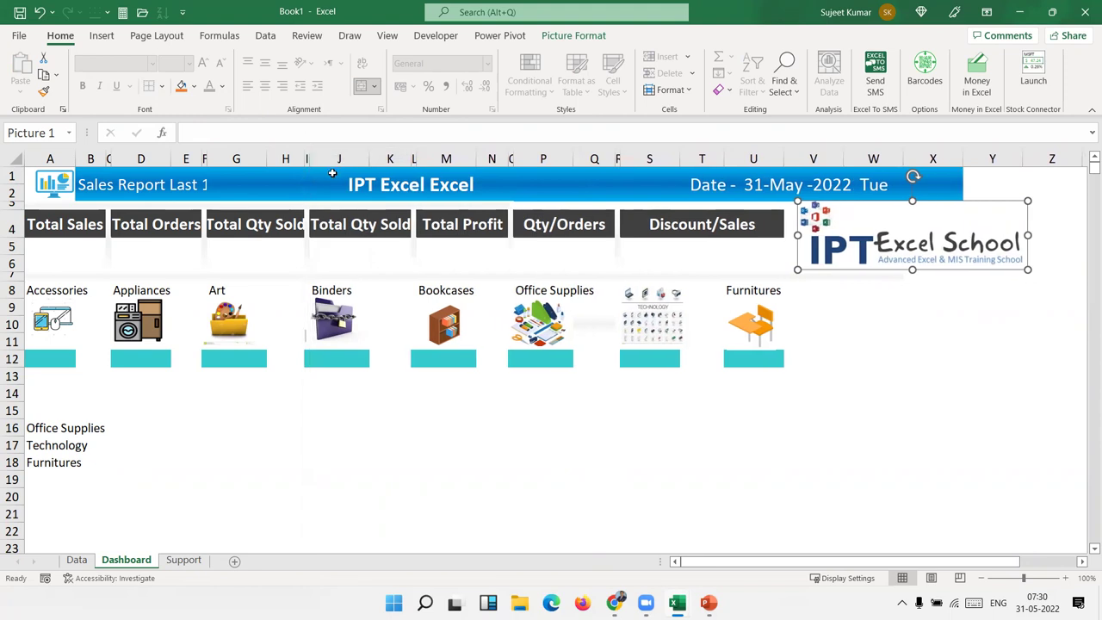
drag(374, 163, 379, 162)
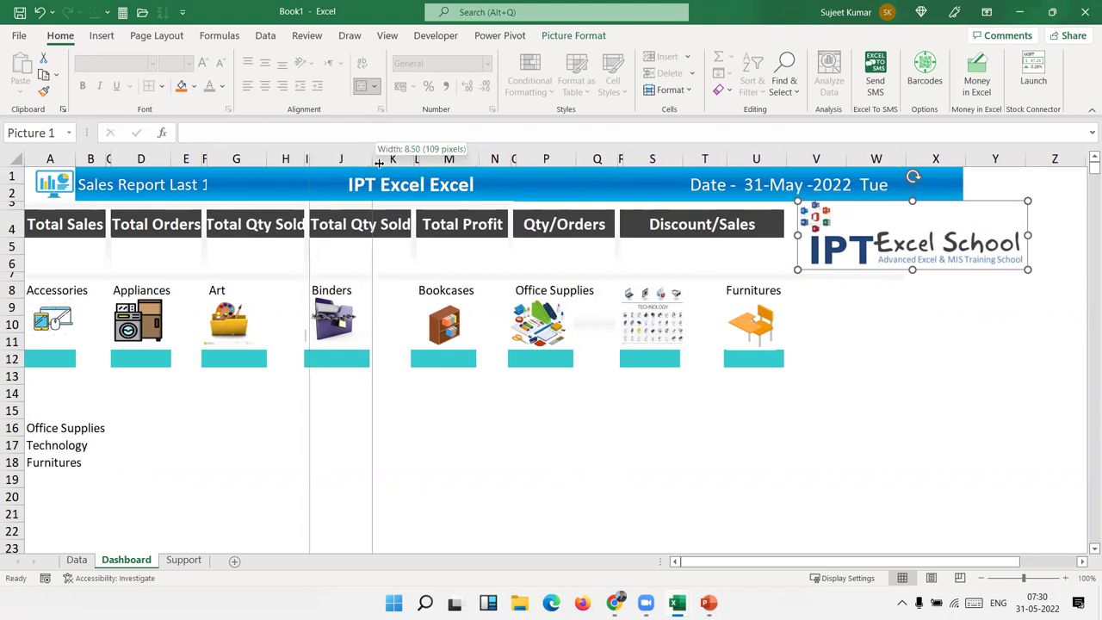
Clear the leftover category list in A15:B18
click(426, 406)
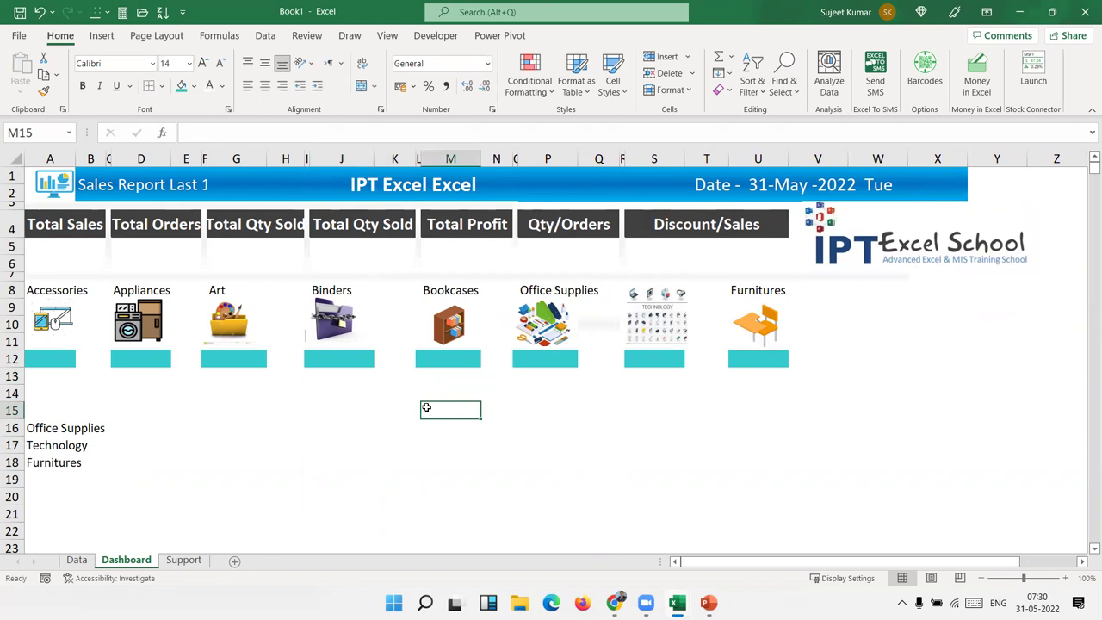
drag(86, 410, 62, 464)
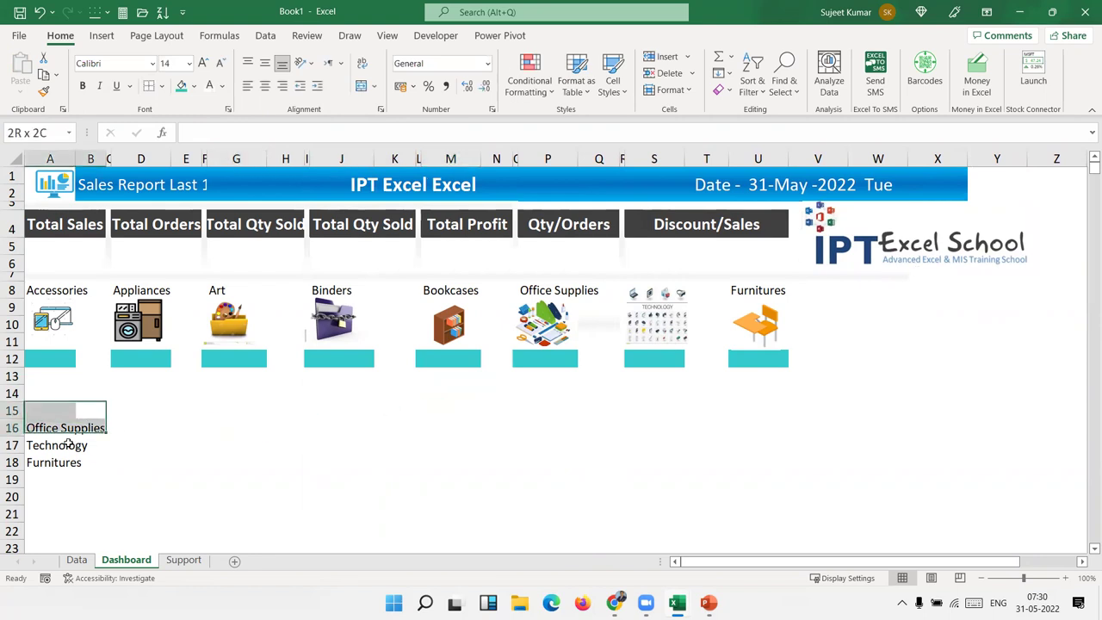
key(Delete)
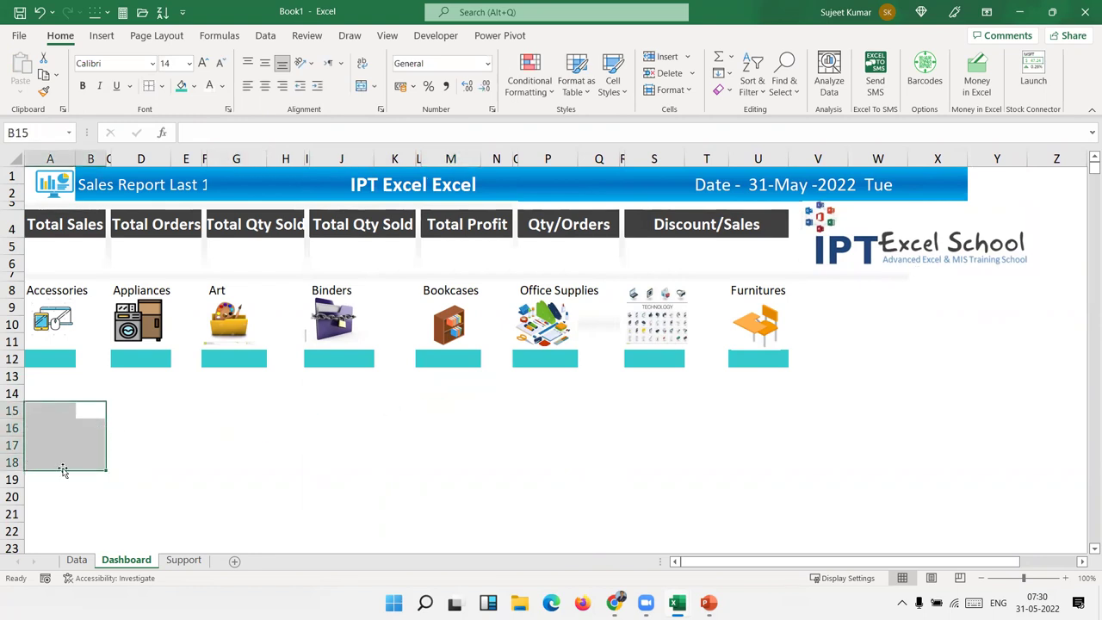
click(60, 344)
click(73, 376)
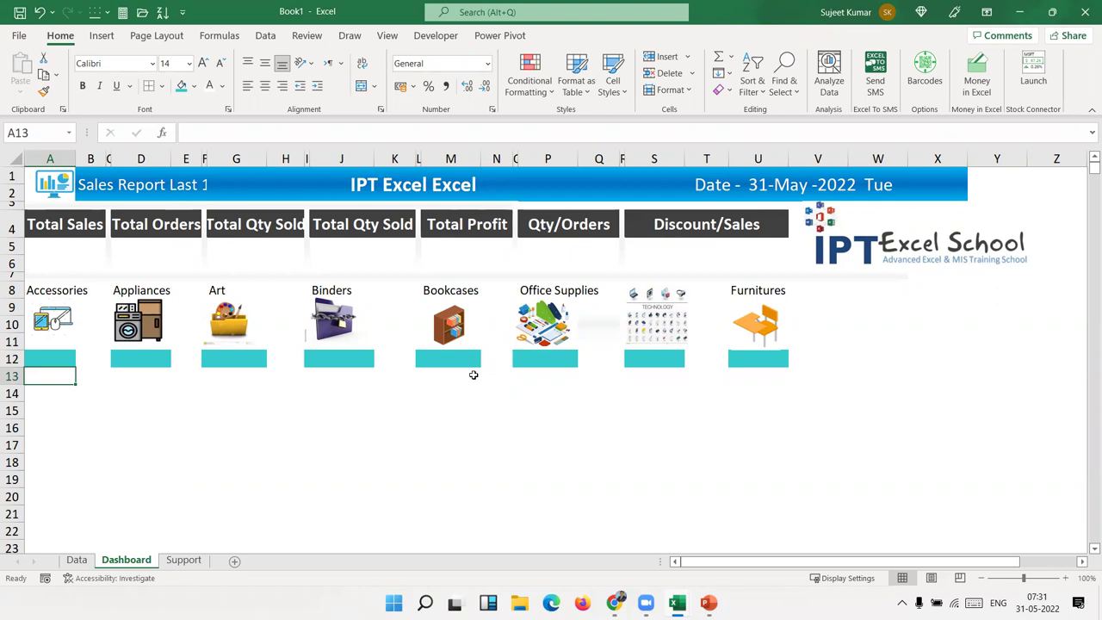
Copy row 7's gray divider into row 13 and shrink row 13 to height 10.20
mouse_move(33, 273)
mouse_down()
mouse_move(465, 322)
mouse_move(866, 275)
mouse_up()
key(ctrl+c)
click(40, 377)
key(ctrl+v)
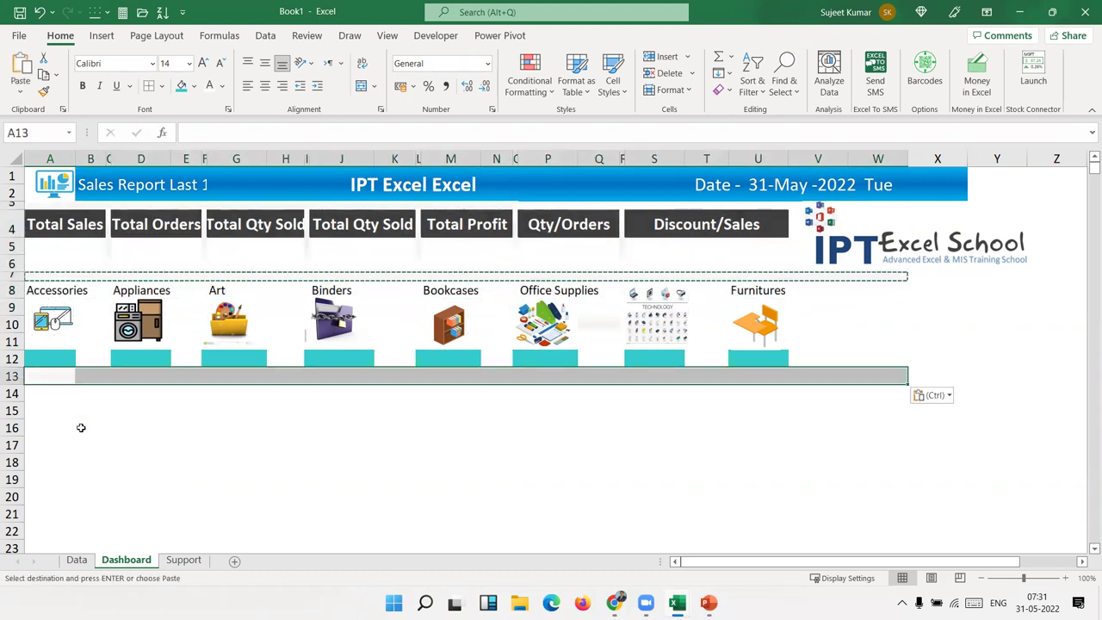
click(83, 426)
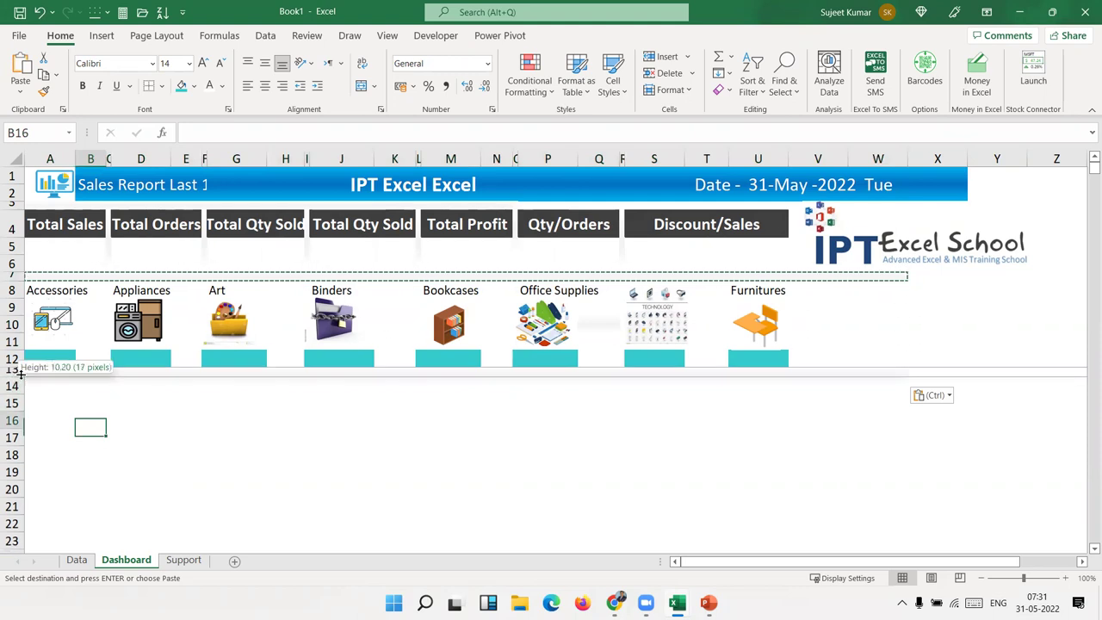
drag(12, 384, 12, 376)
click(113, 408)
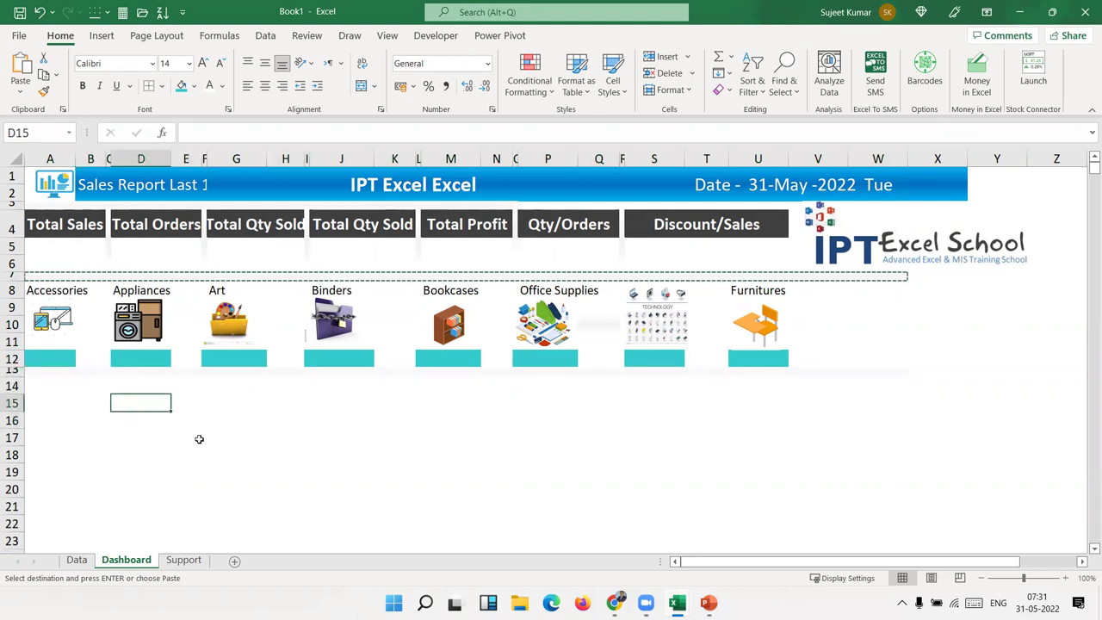
click(346, 434)
key(Escape)
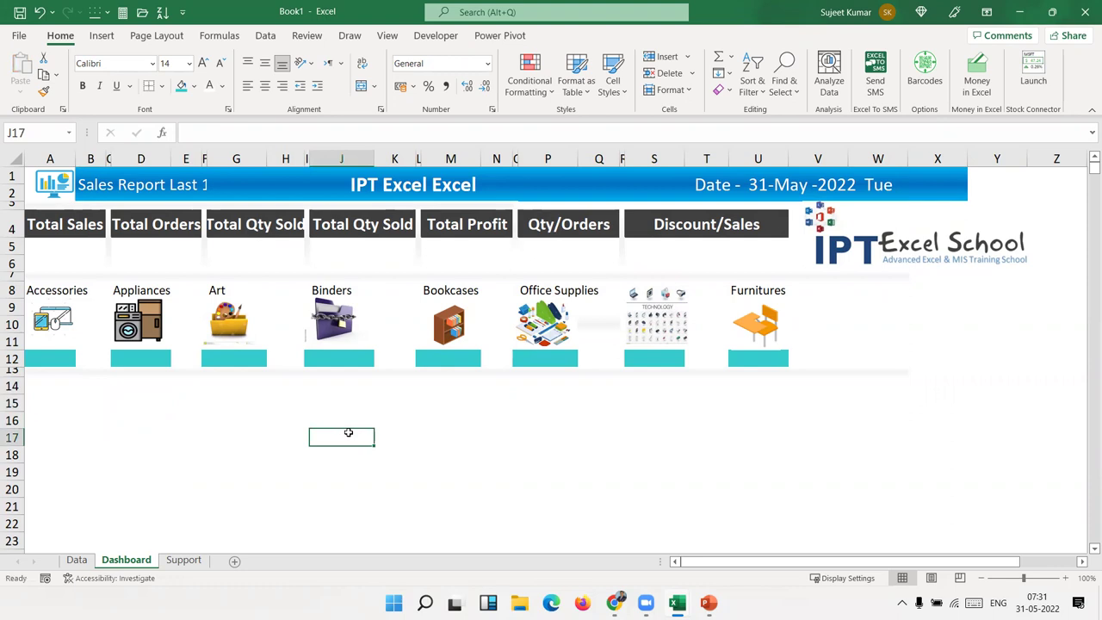
Unmerge the banner, move 'IPT Excel Excel' into H1, and merge-centre it across H1:Q2
click(167, 189)
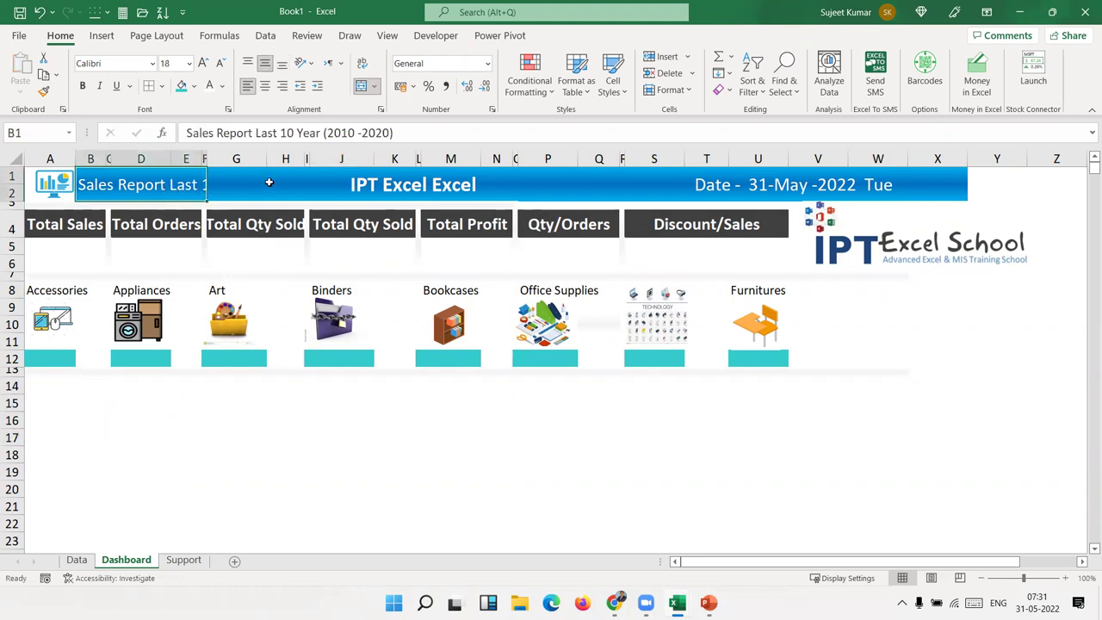
key(Right)
click(363, 88)
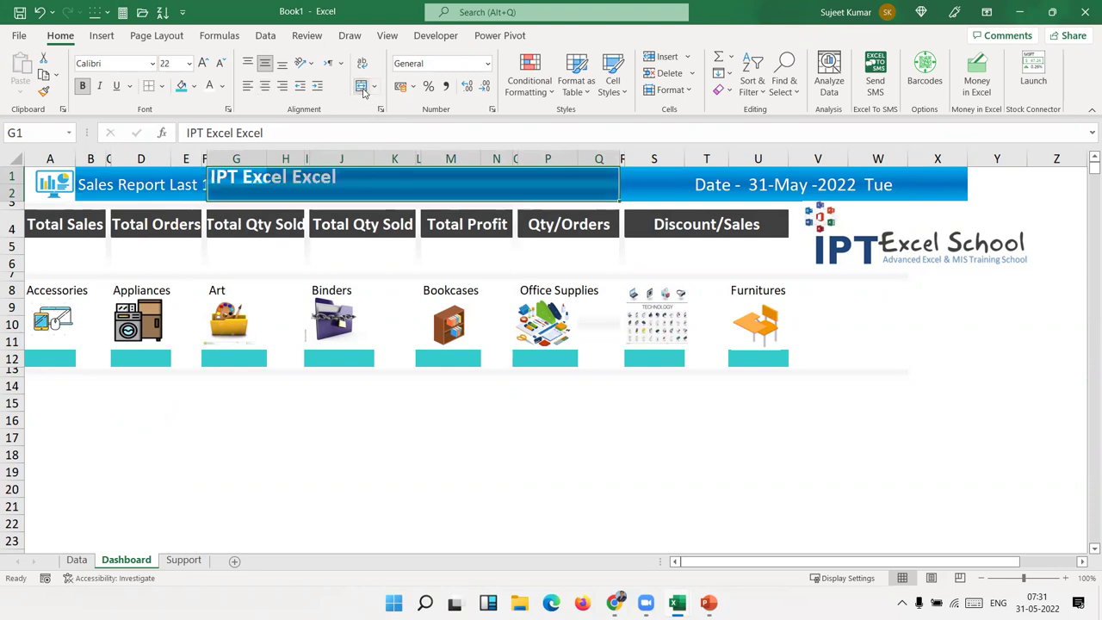
click(293, 177)
click(234, 178)
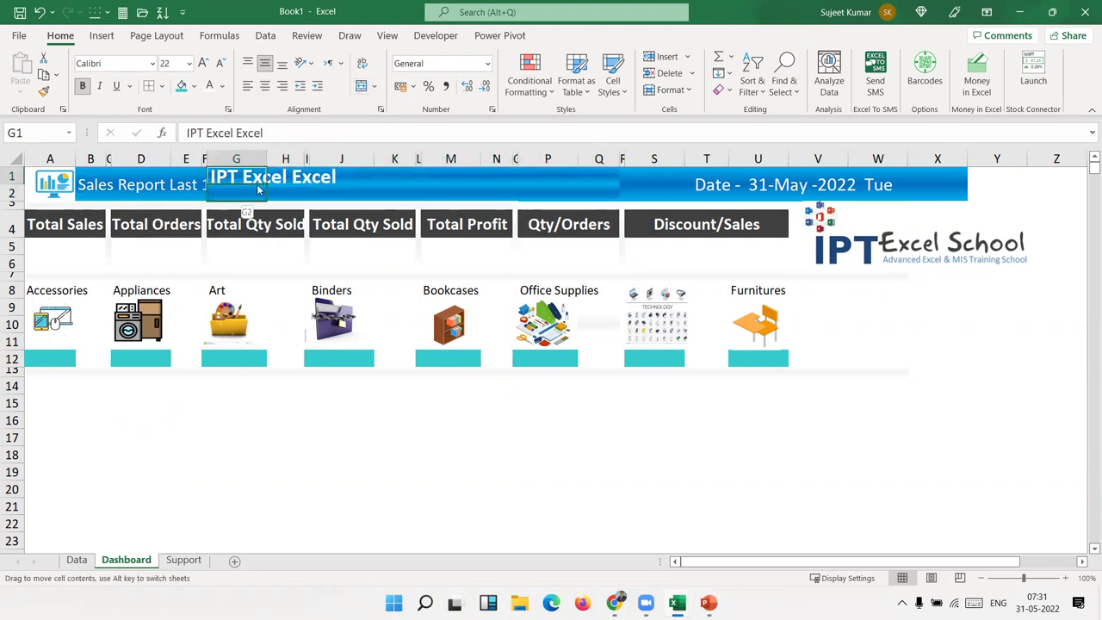
drag(235, 186, 594, 189)
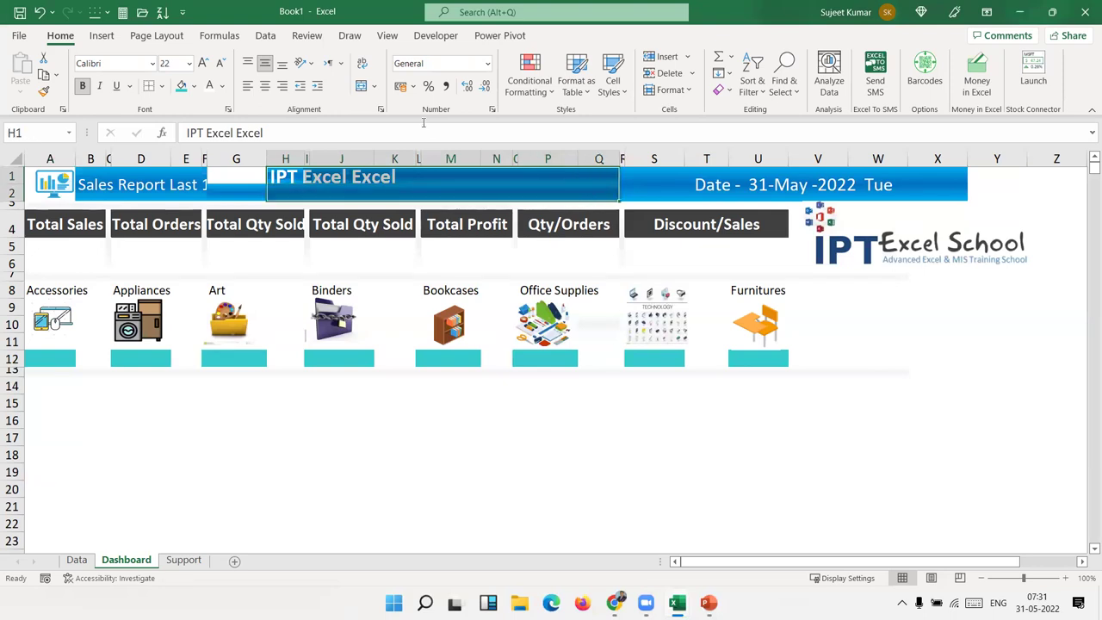
click(362, 89)
Merge-centre the sales report title across B1:G2 and enlarge it to font size 18
drag(185, 179, 241, 185)
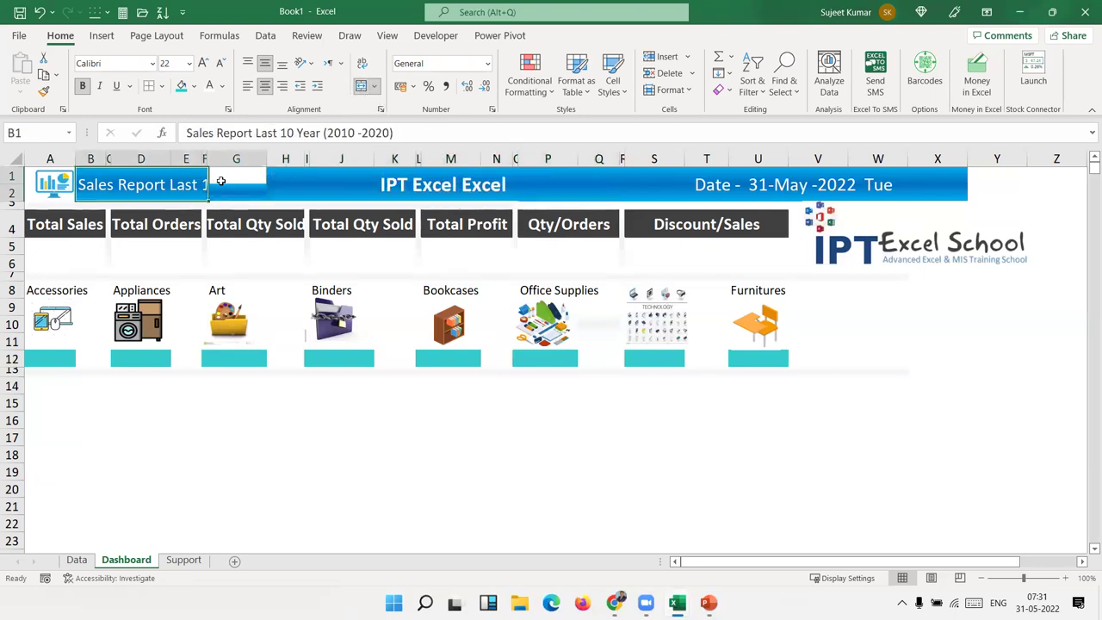
click(361, 86)
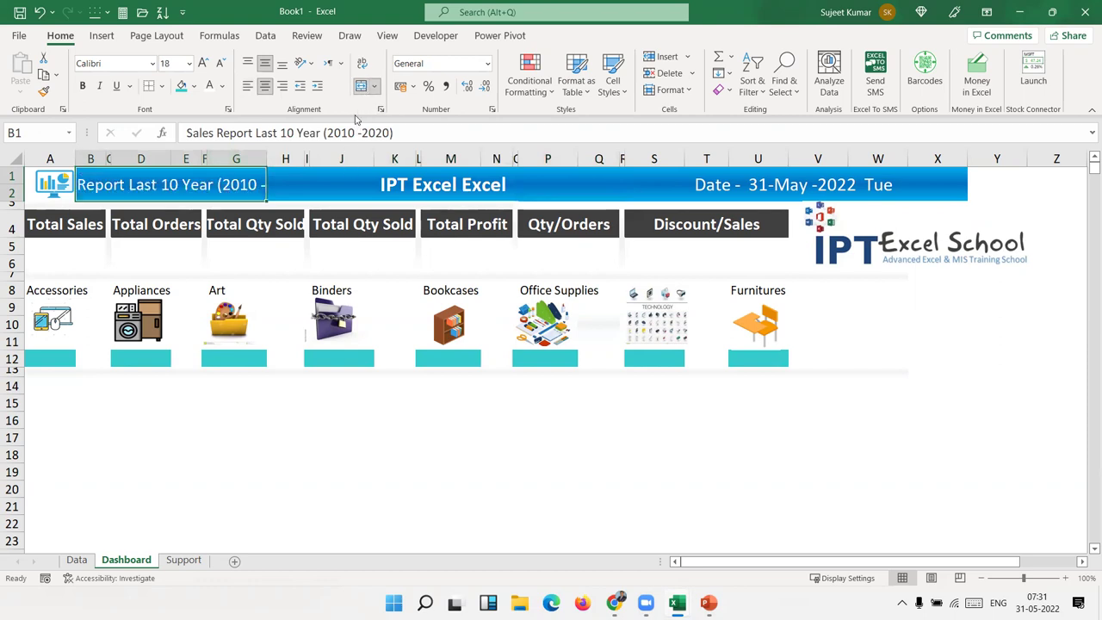
click(291, 218)
click(250, 187)
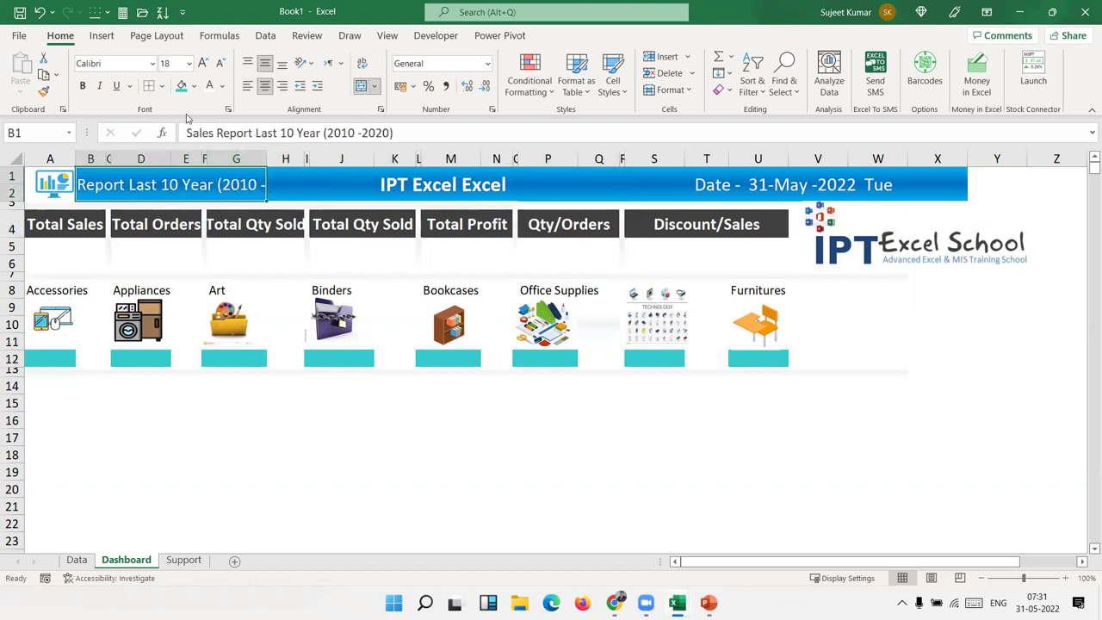
click(204, 63)
click(691, 524)
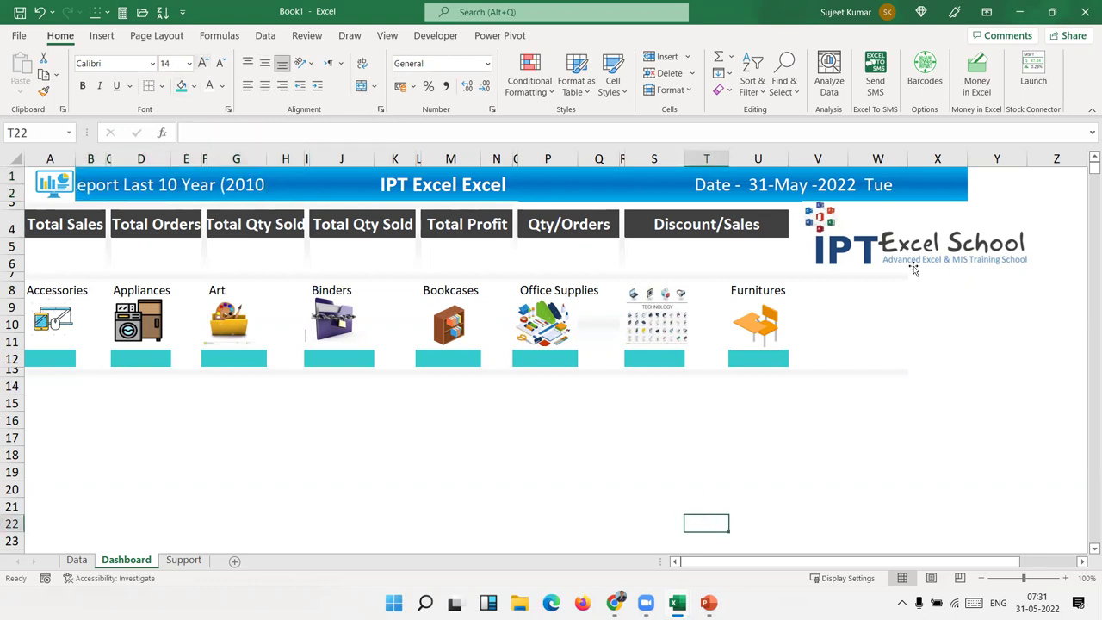
click(915, 258)
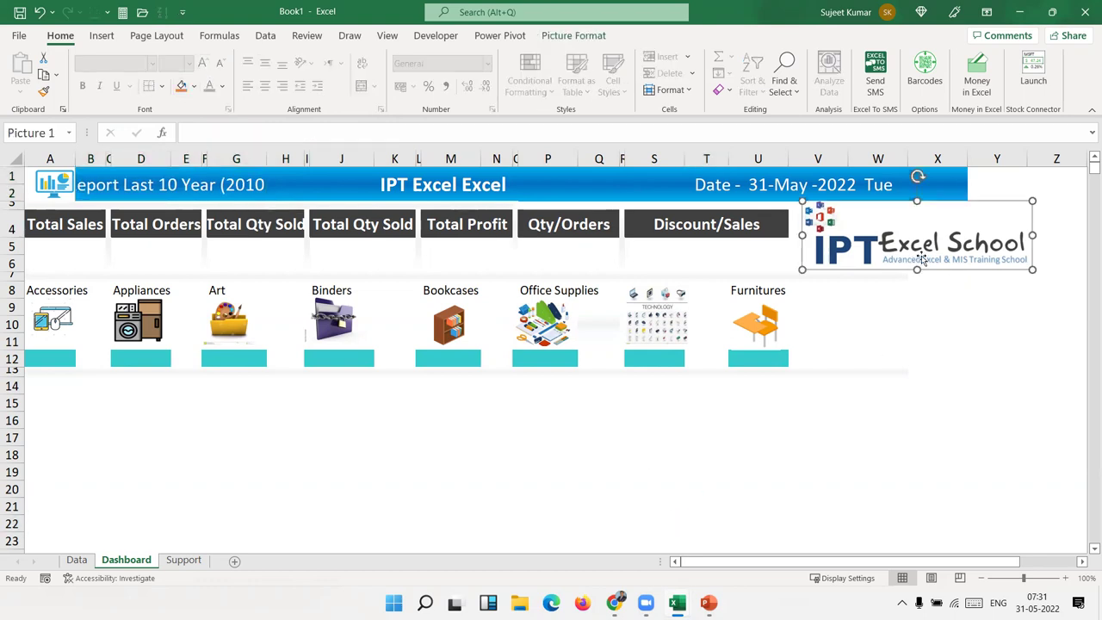
click(914, 334)
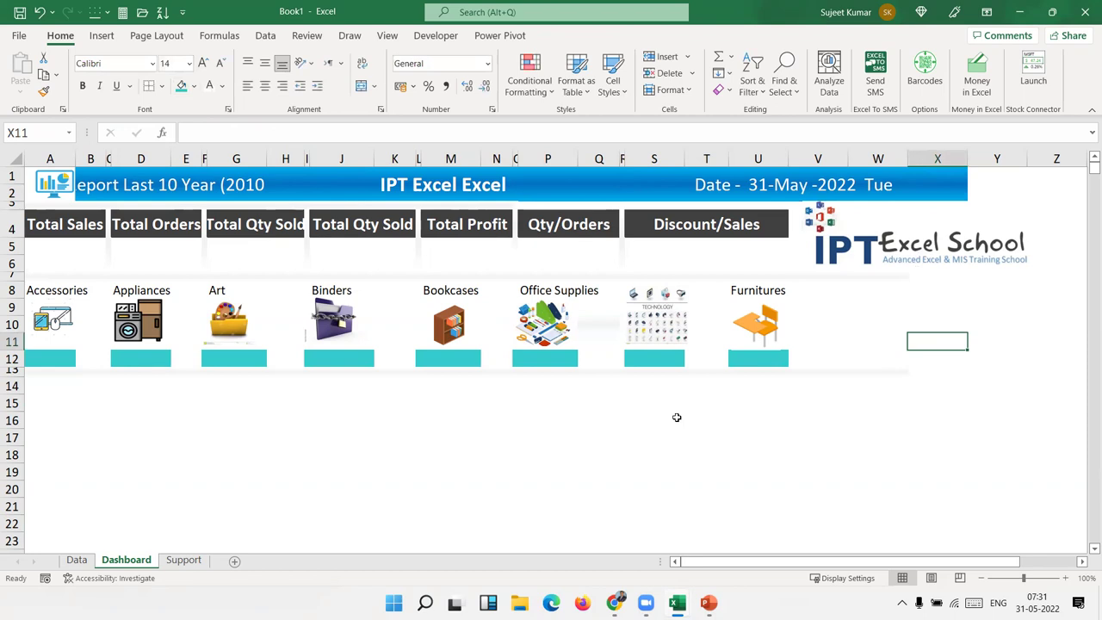